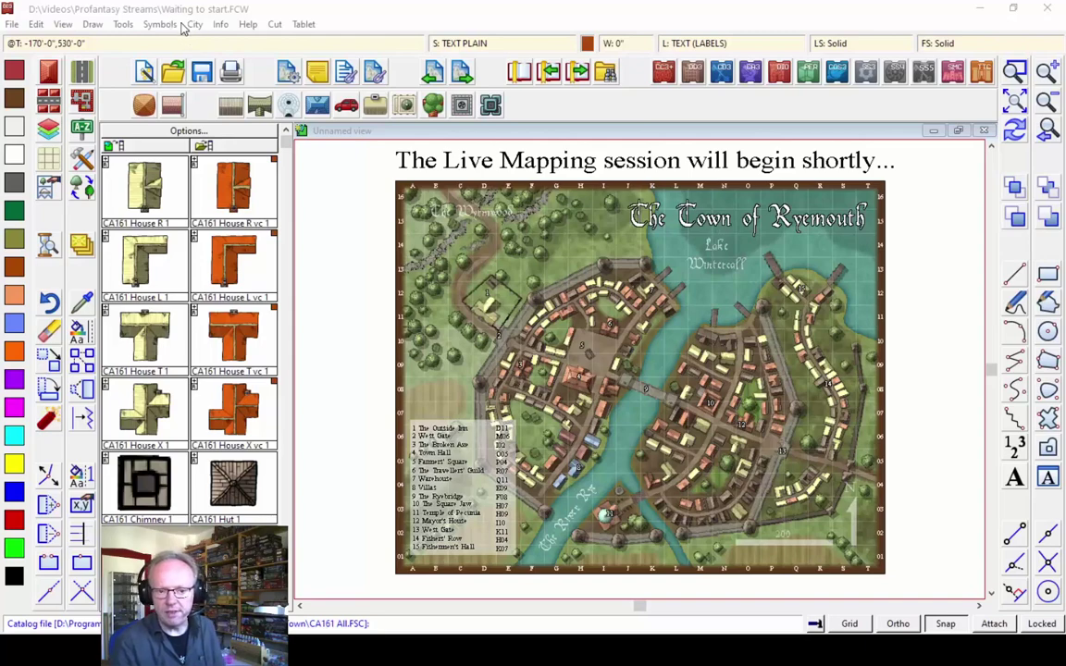
{"action": "left_click", "coordinate": [88, 25]}
{"action": "mouse_move", "coordinate": [162, 25]}
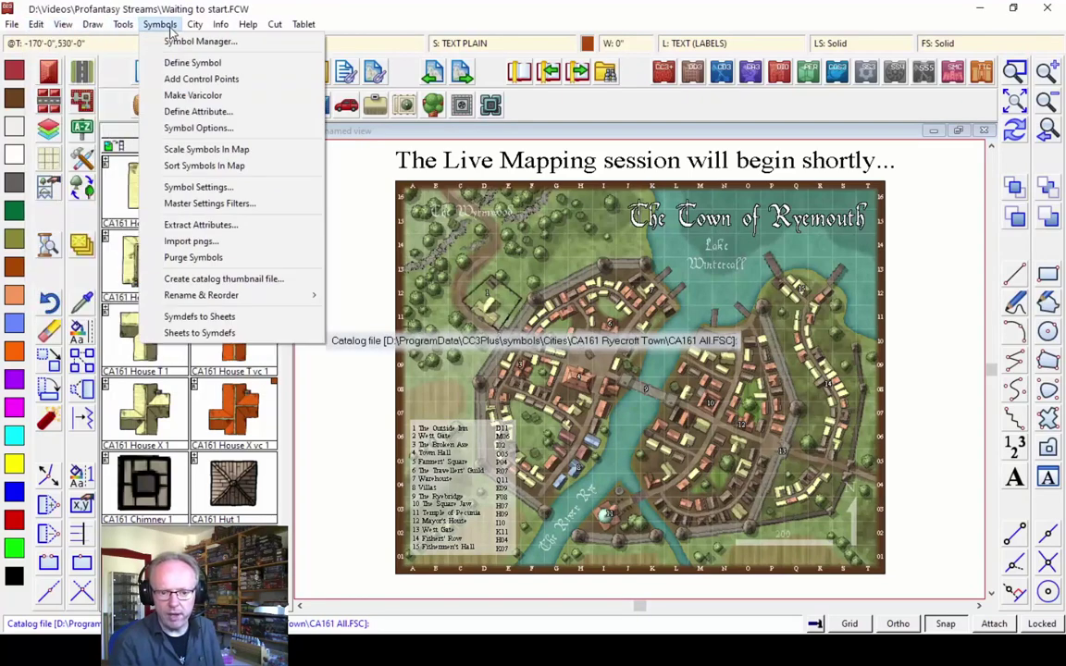
{"action": "left_click", "coordinate": [269, 24]}
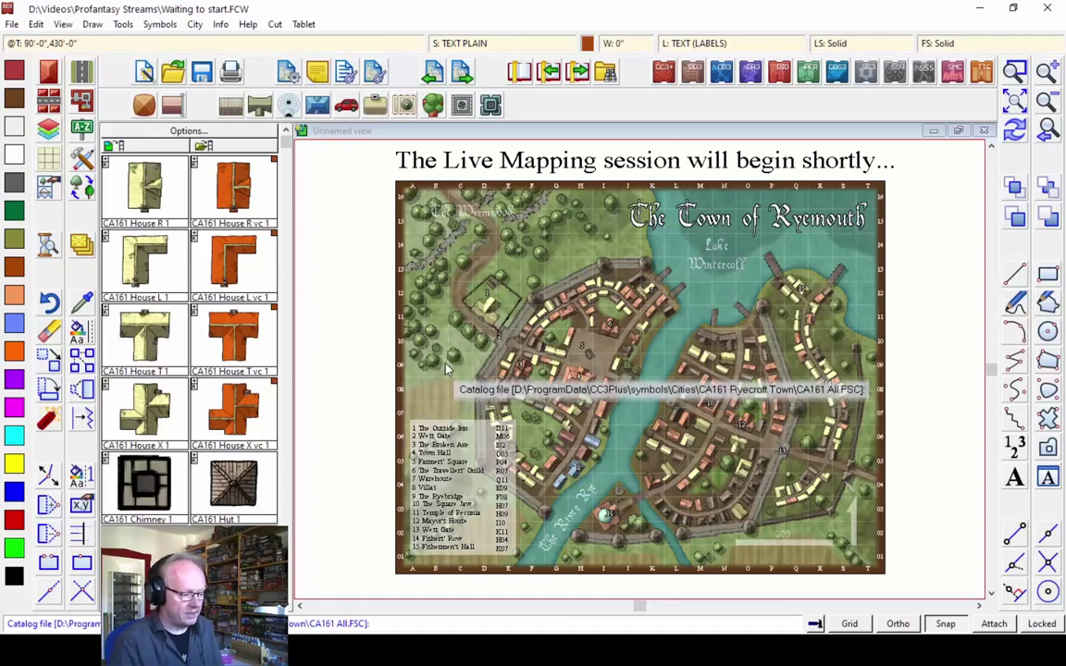
Start a new drawing without saving the current one, choosing the Cities map type with self-decided settings
{"action": "left_click", "coordinate": [144, 74]}
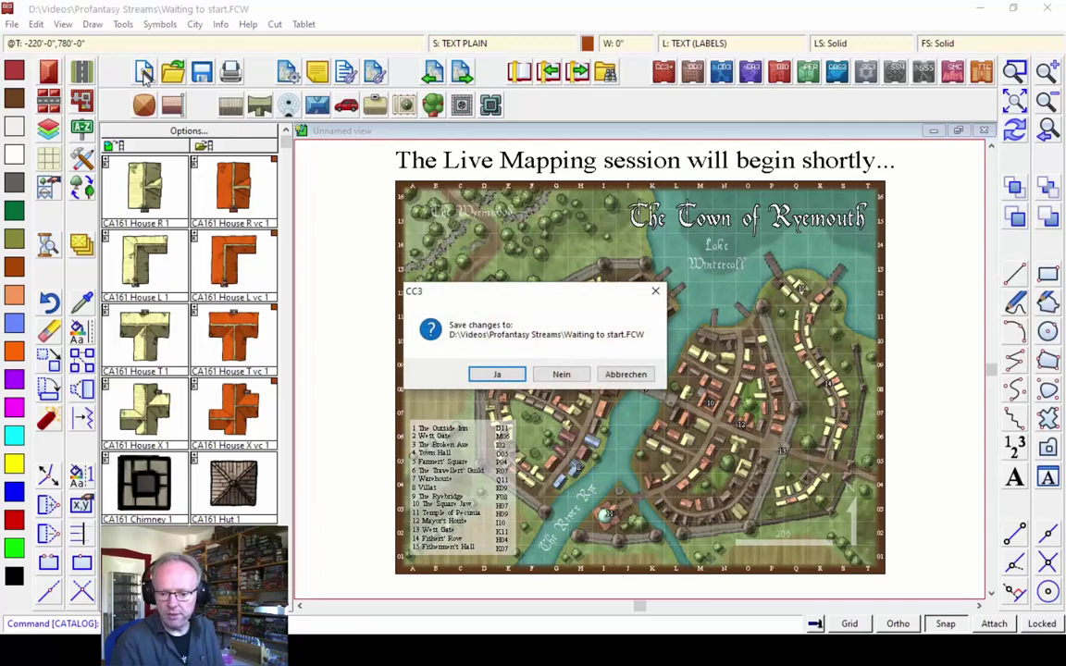
{"action": "left_click", "coordinate": [554, 377]}
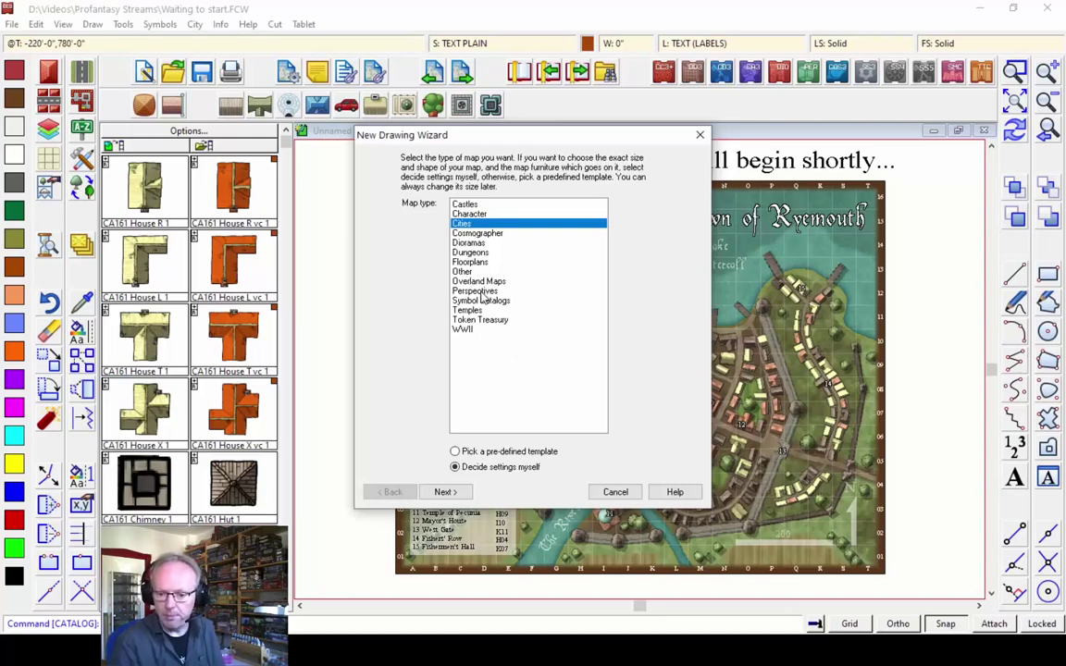
{"action": "left_click", "coordinate": [477, 234]}
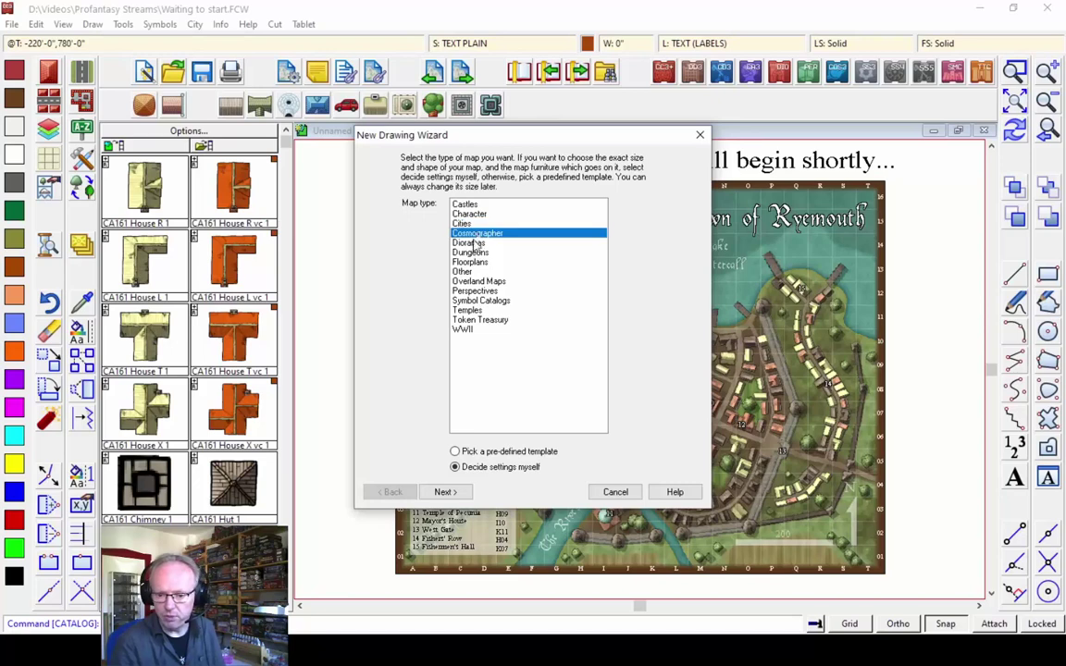
{"action": "left_click", "coordinate": [479, 225]}
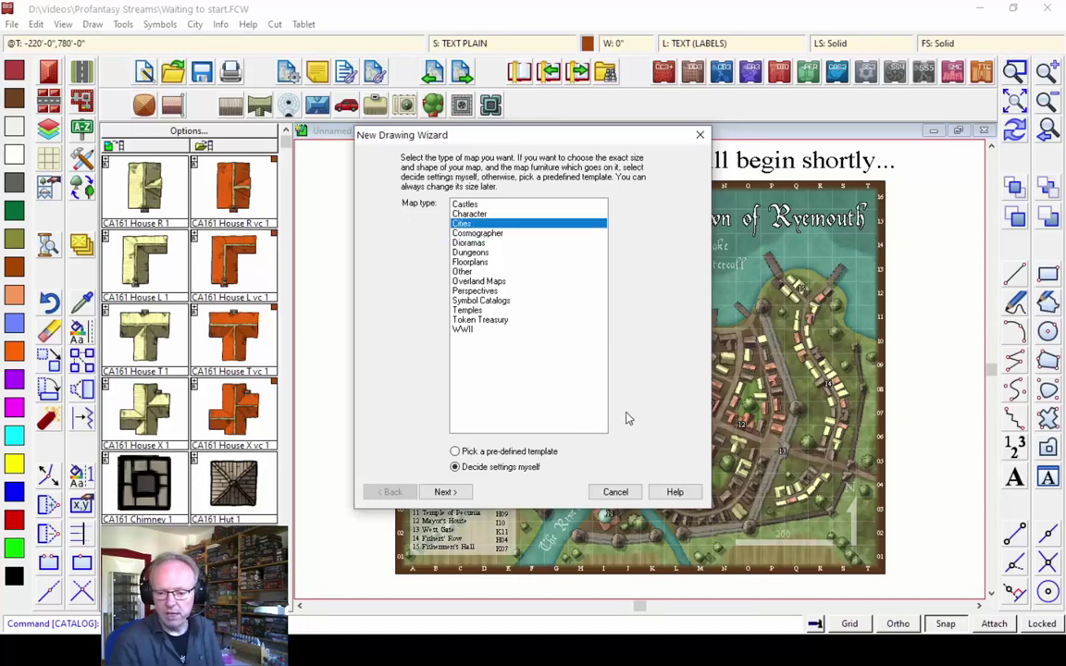
{"action": "left_click", "coordinate": [446, 492]}
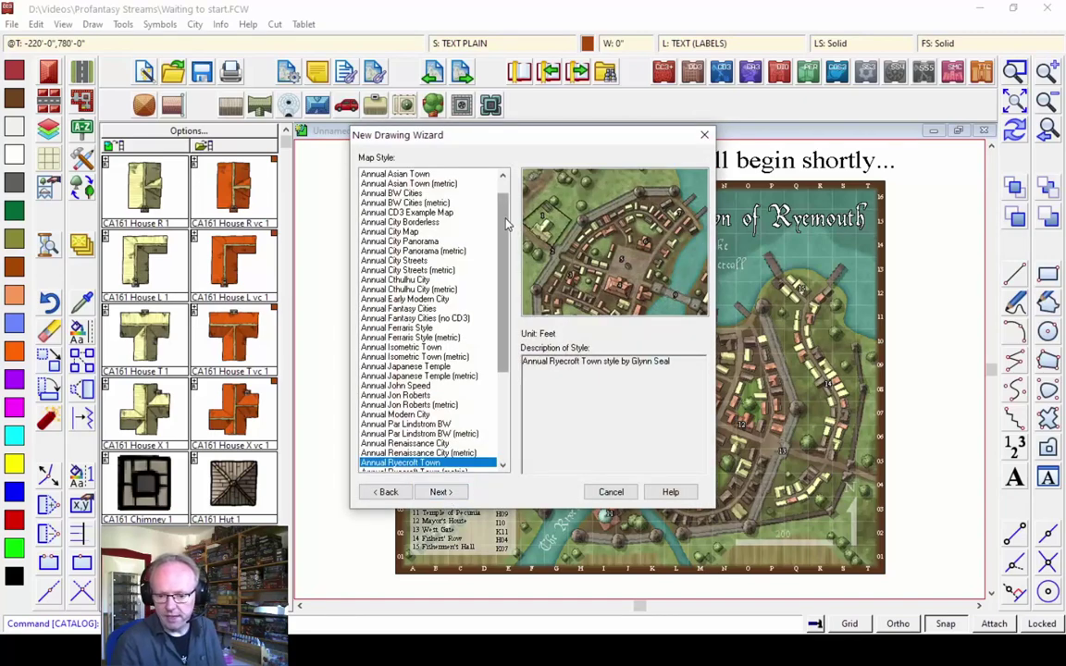
Compare the previews of the available city map styles, including CD3 Bitmap A and B, SS5 Cities of Schley and several Annual styles
{"action": "scroll", "coordinate": [468, 389], "scroll_direction": "down", "scroll_amount": 5}
{"action": "left_click", "coordinate": [397, 405]}
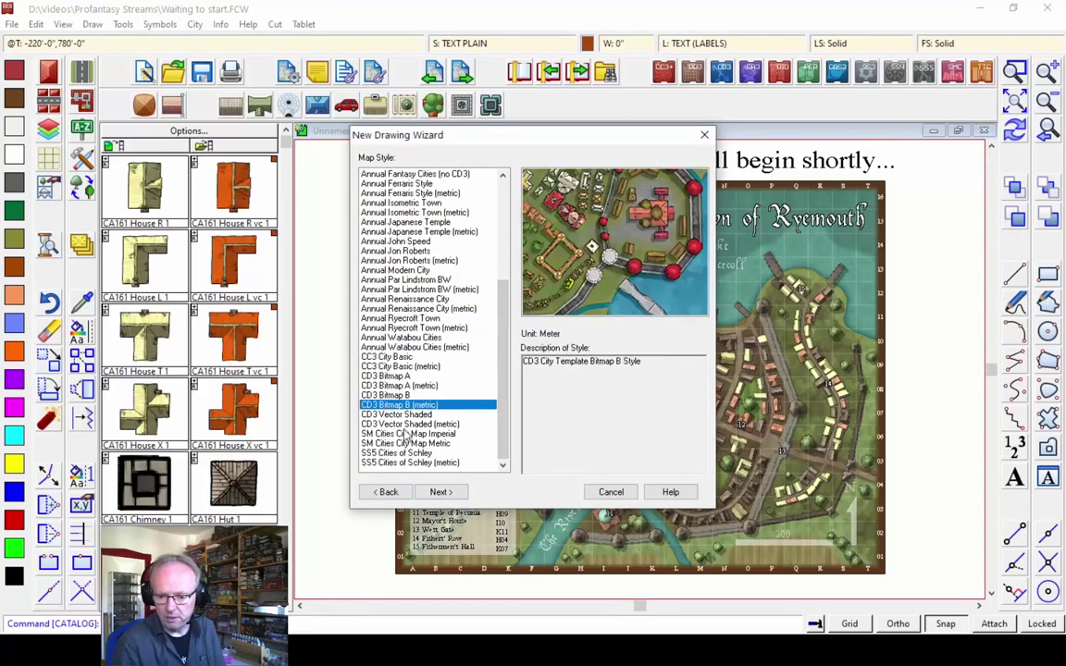
{"action": "left_click", "coordinate": [396, 396]}
{"action": "left_click", "coordinate": [394, 385]}
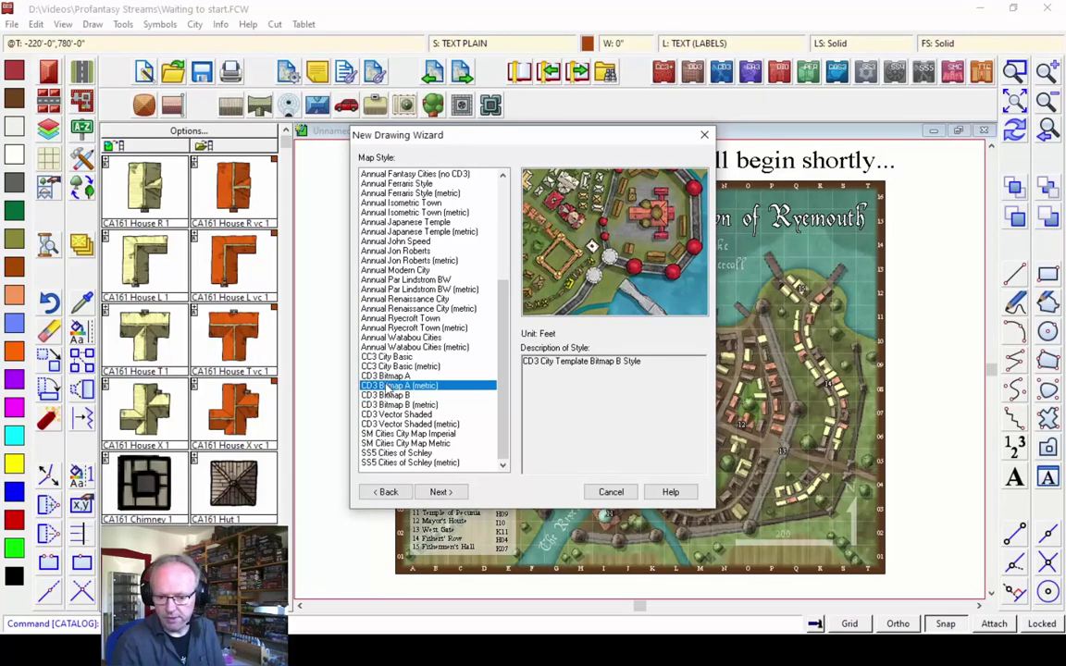
{"action": "left_click", "coordinate": [390, 376]}
{"action": "left_click", "coordinate": [413, 368]}
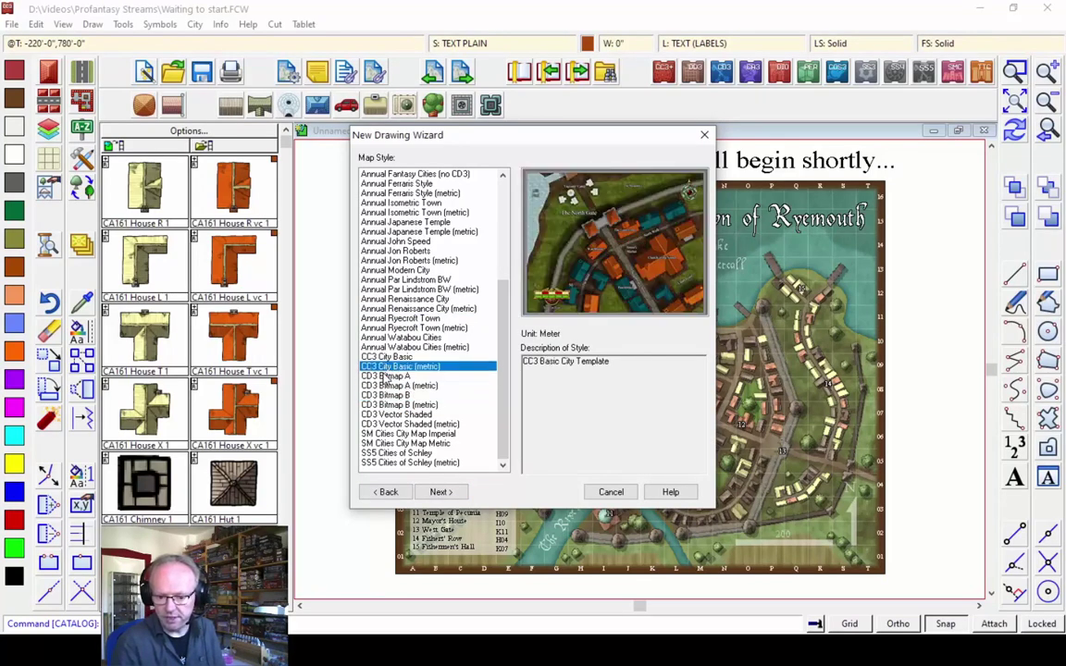
{"action": "left_click", "coordinate": [392, 377]}
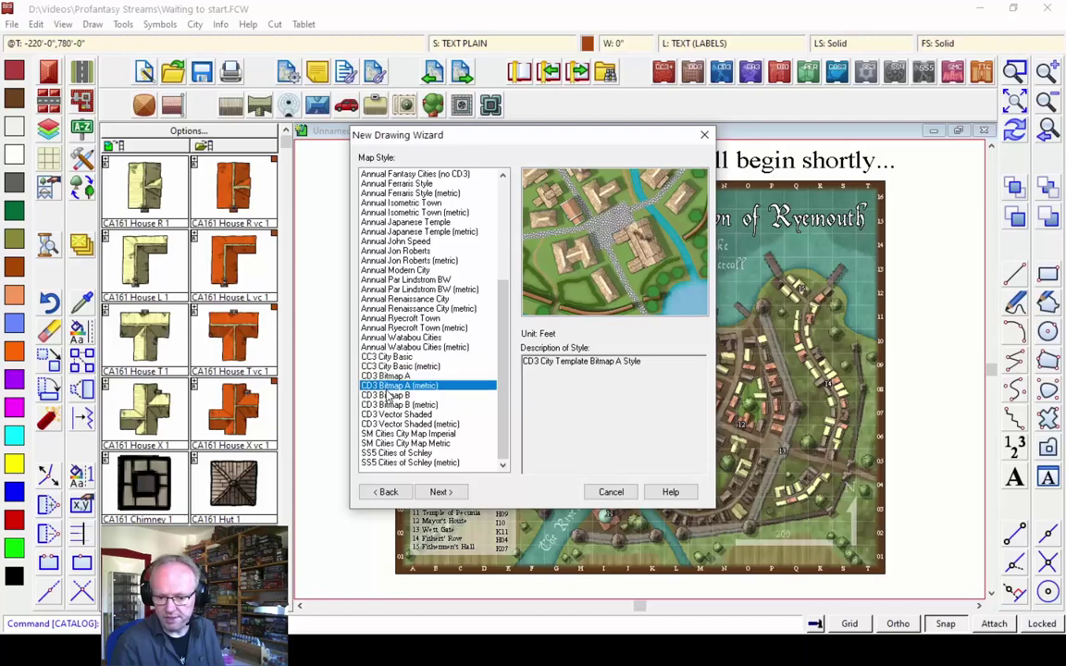
{"action": "left_click", "coordinate": [389, 386]}
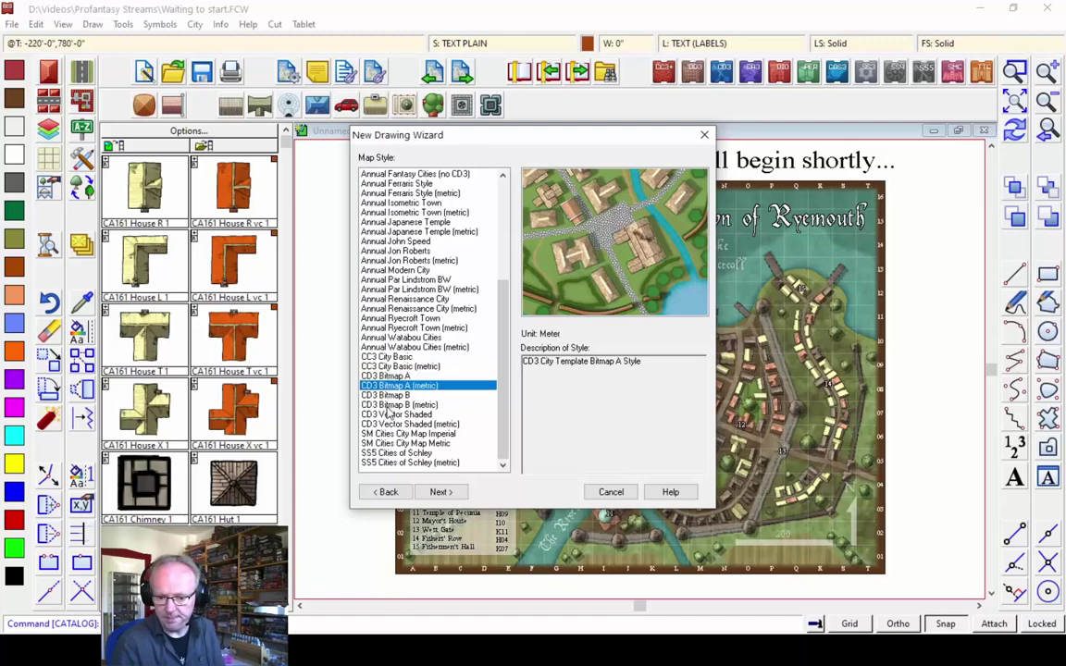
{"action": "left_click", "coordinate": [389, 453]}
{"action": "left_click", "coordinate": [387, 462]}
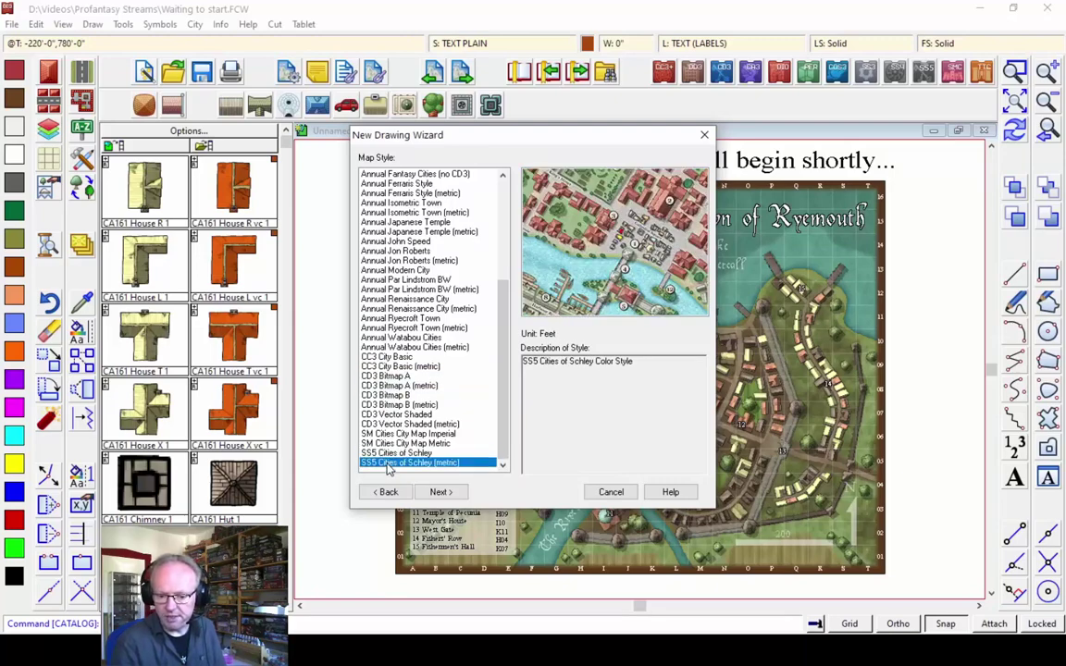
{"action": "left_click", "coordinate": [412, 319]}
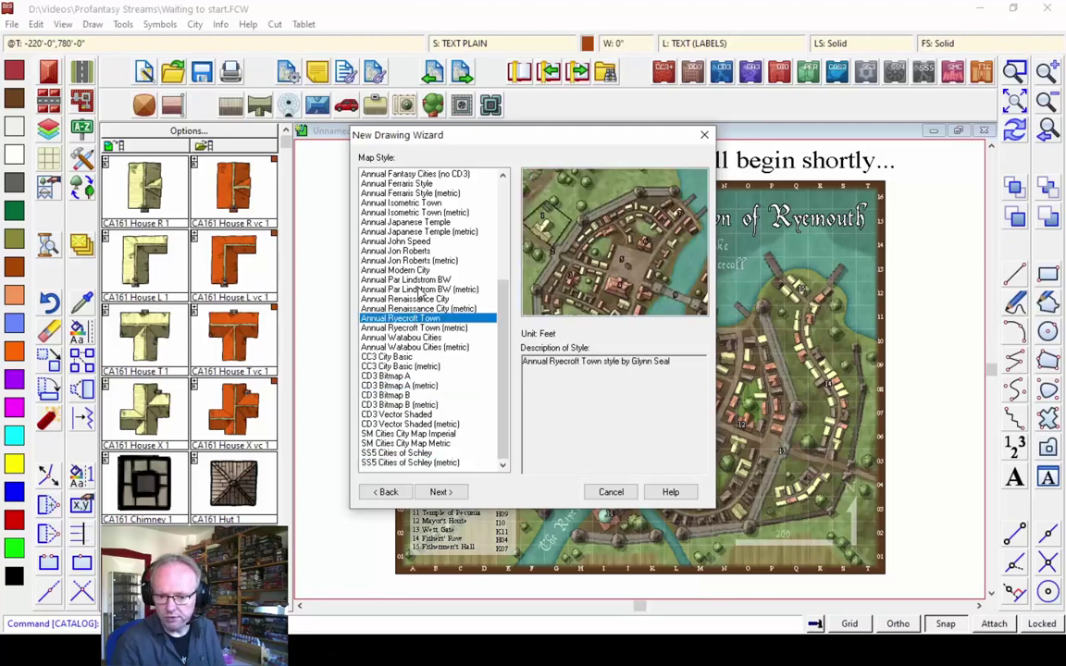
{"action": "left_click", "coordinate": [414, 290]}
{"action": "left_click", "coordinate": [405, 232]}
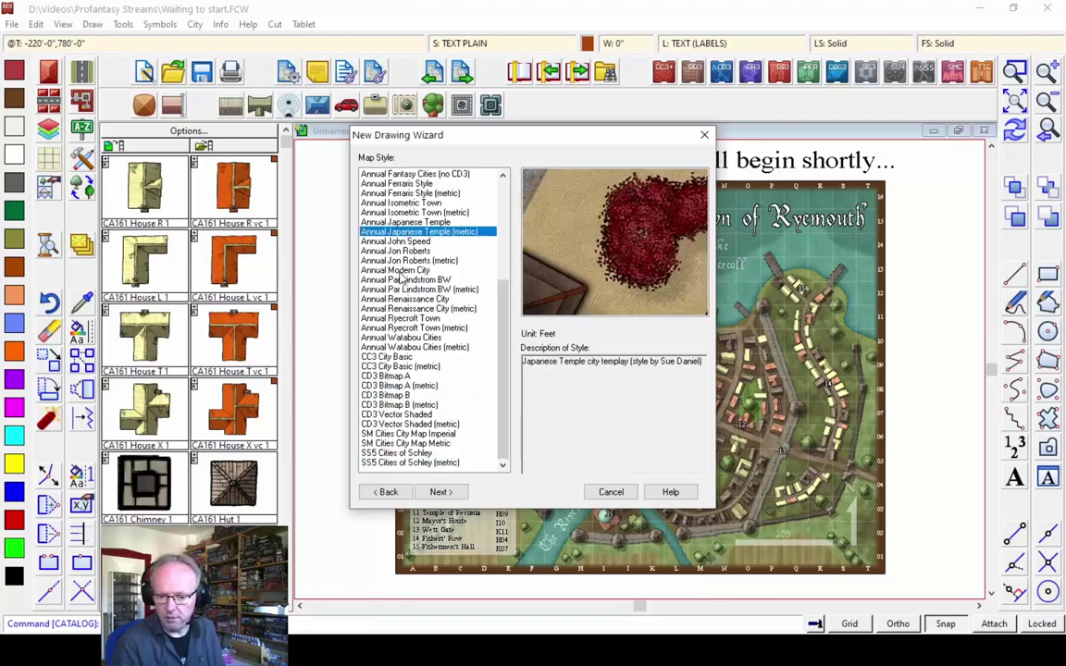
{"action": "mouse_move", "coordinate": [506, 308]}
{"action": "left_mouse_down"}
{"action": "mouse_move", "coordinate": [525, 204]}
{"action": "mouse_move", "coordinate": [507, 291]}
{"action": "left_mouse_up"}
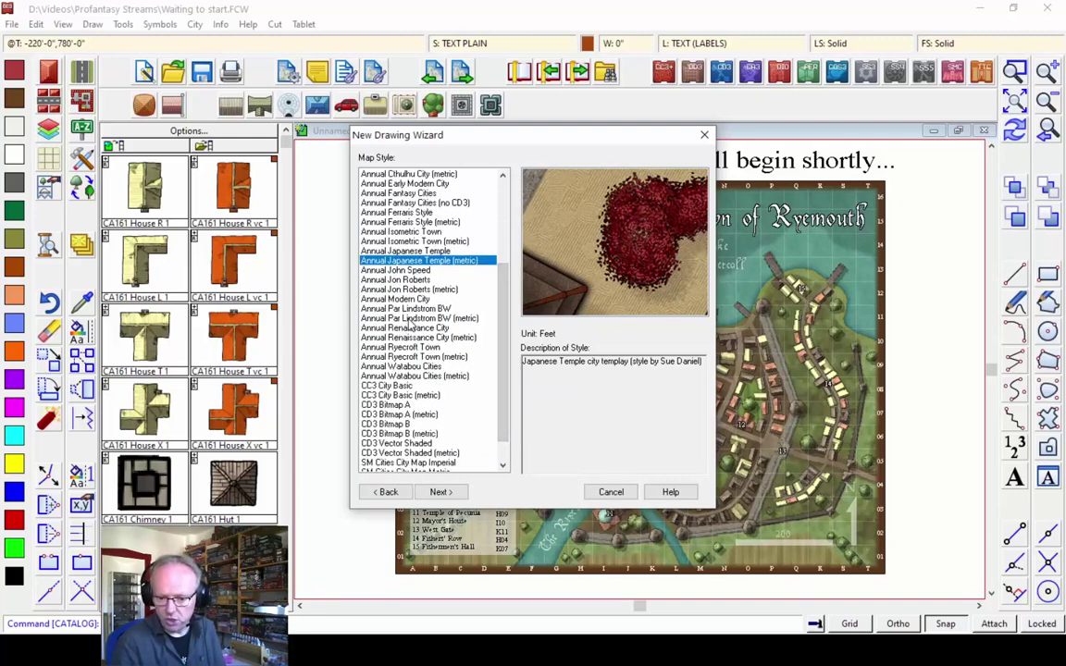
Create the map in the Annual Ryecroft Town style at 1000 x 800 feet and save it as Ryecroft Example
{"action": "left_click", "coordinate": [411, 349]}
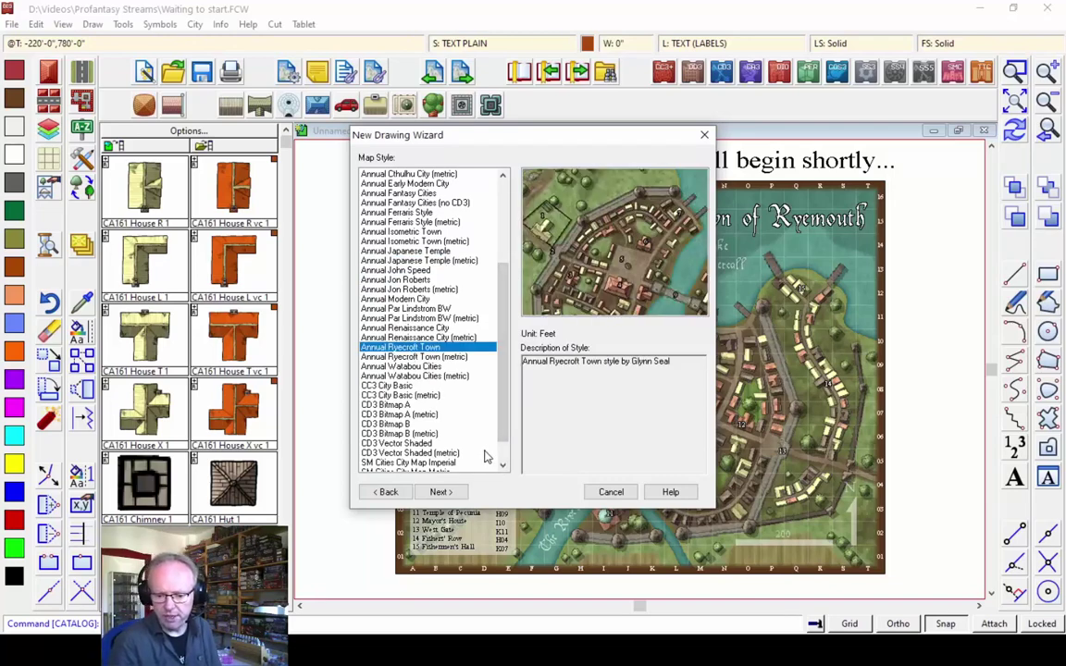
{"action": "left_click", "coordinate": [441, 492]}
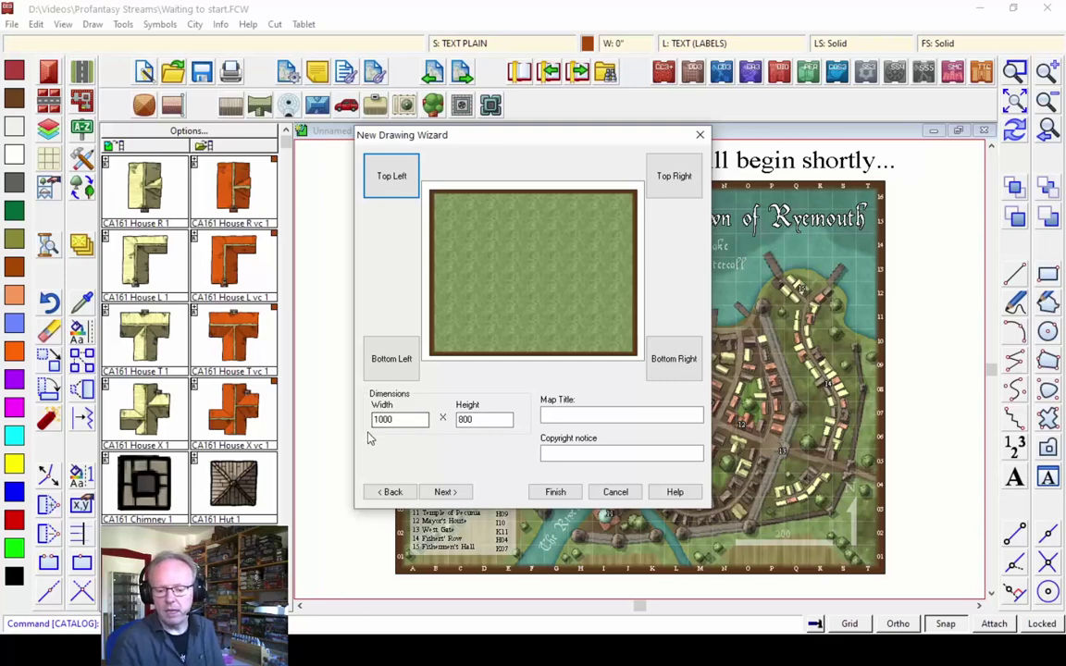
{"action": "left_click", "coordinate": [400, 418]}
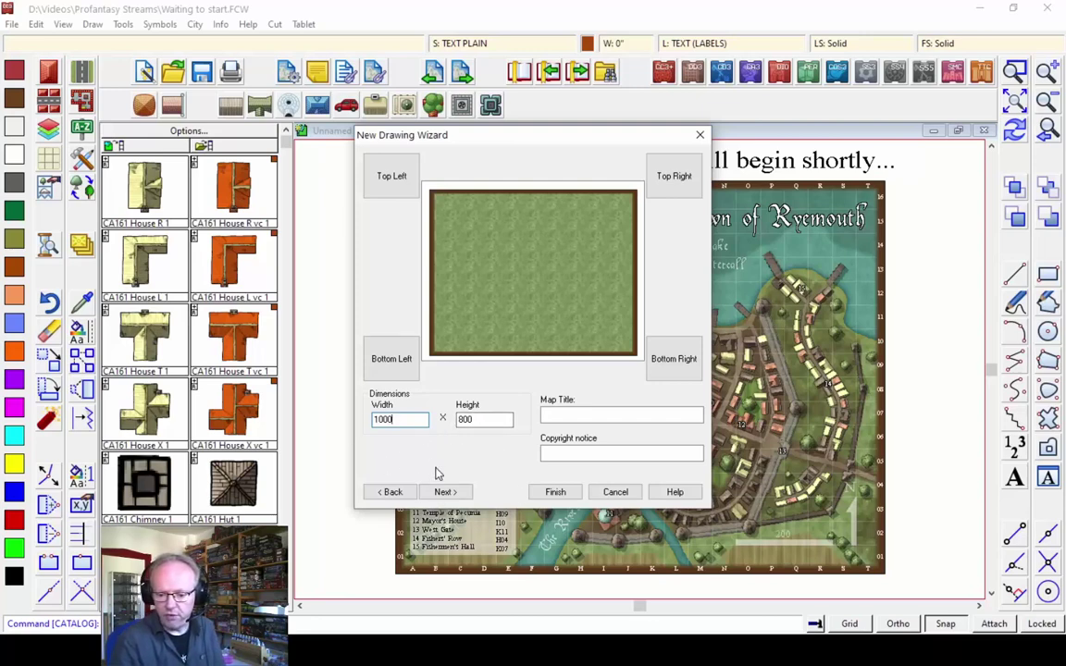
{"action": "left_click", "coordinate": [552, 495]}
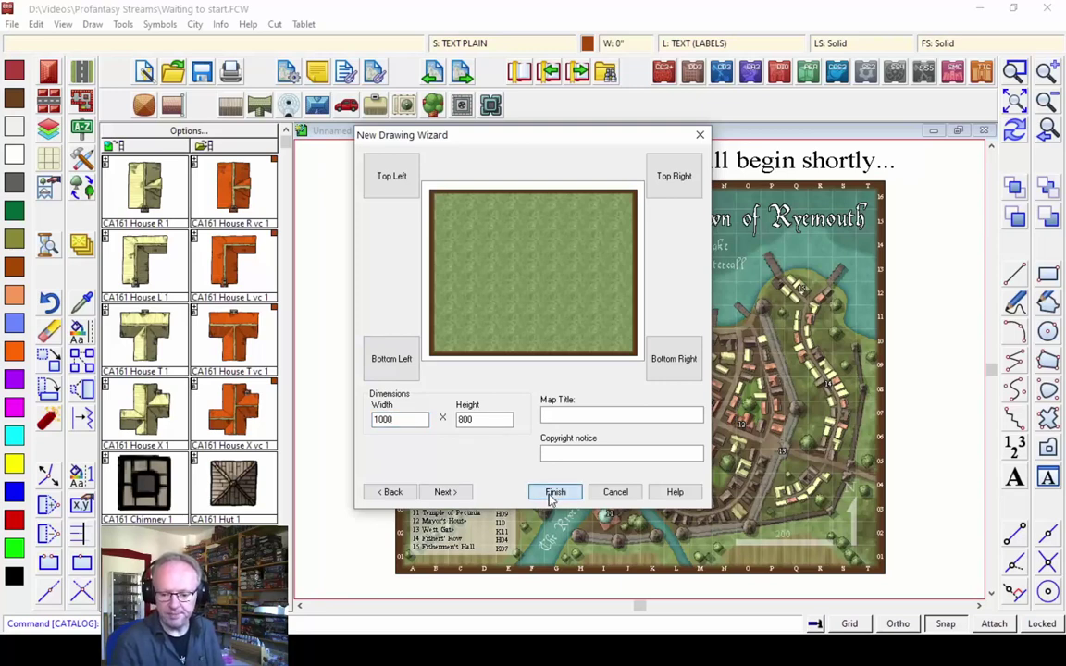
{"action": "left_click", "coordinate": [553, 495]}
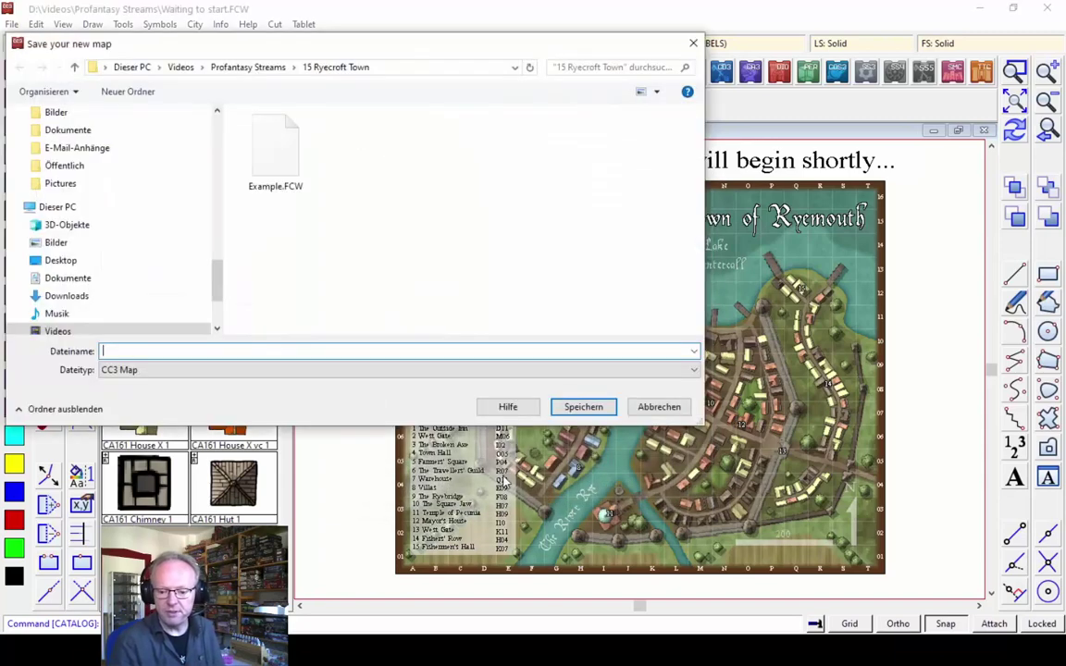
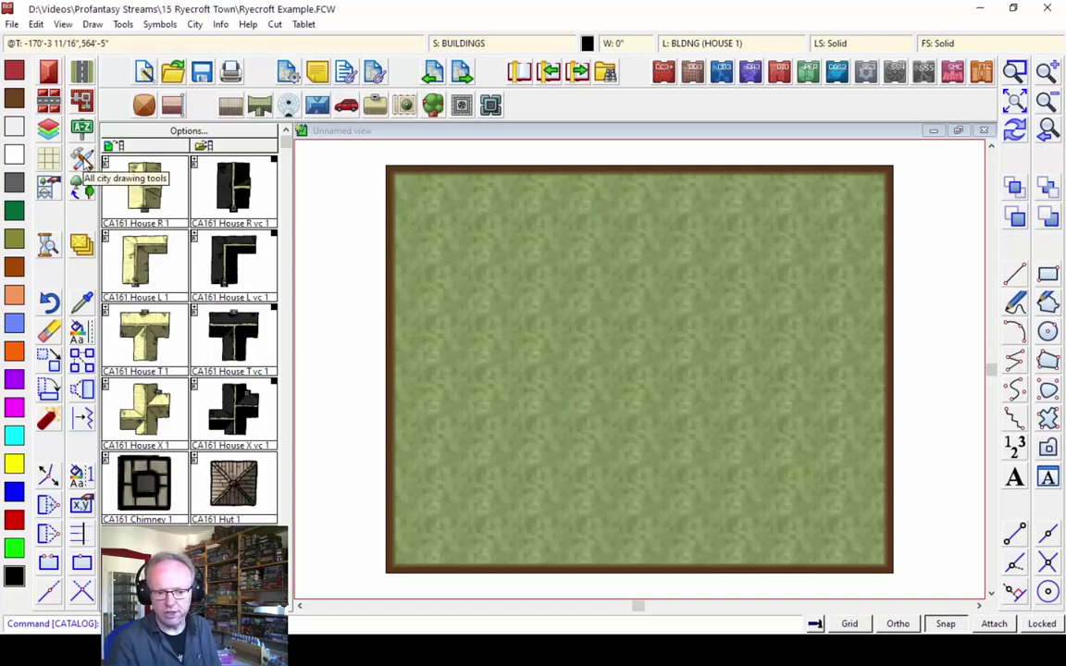
Draw a large, irregular raised area across the middle of the map with the Terrain, Contour Higher drawing tool
{"action": "left_click", "coordinate": [83, 160]}
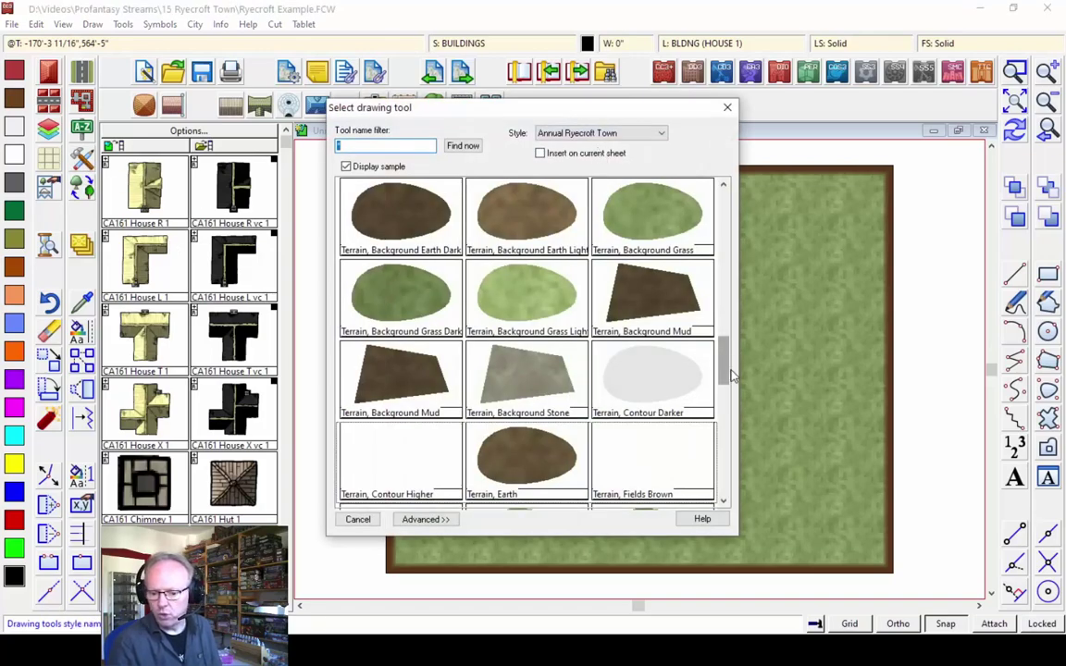
{"action": "left_click_drag", "start_coordinate": [727, 358], "coordinate": [727, 377]}
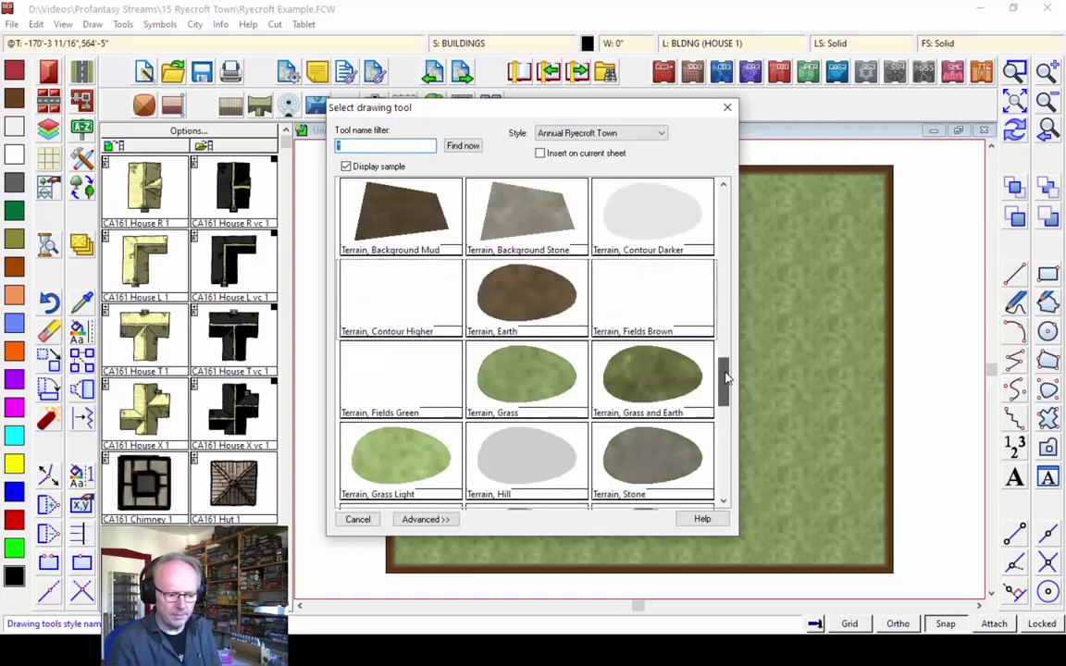
{"action": "mouse_move", "coordinate": [728, 377]}
{"action": "left_mouse_down"}
{"action": "mouse_move", "coordinate": [725, 388]}
{"action": "mouse_move", "coordinate": [737, 378]}
{"action": "left_mouse_up"}
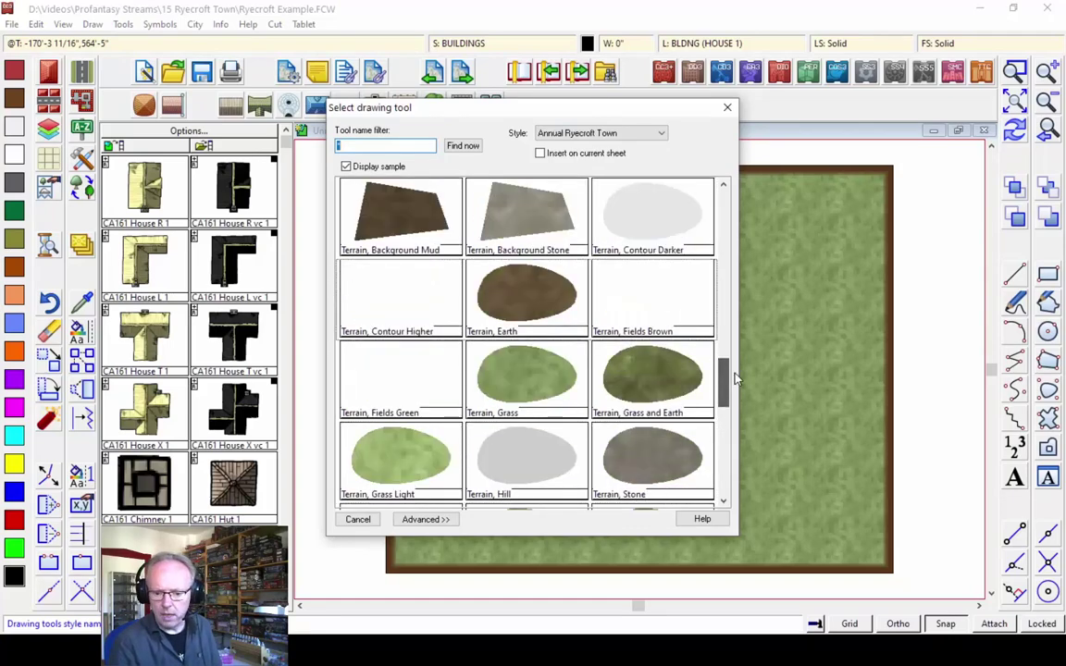
{"action": "double_click", "coordinate": [396, 305]}
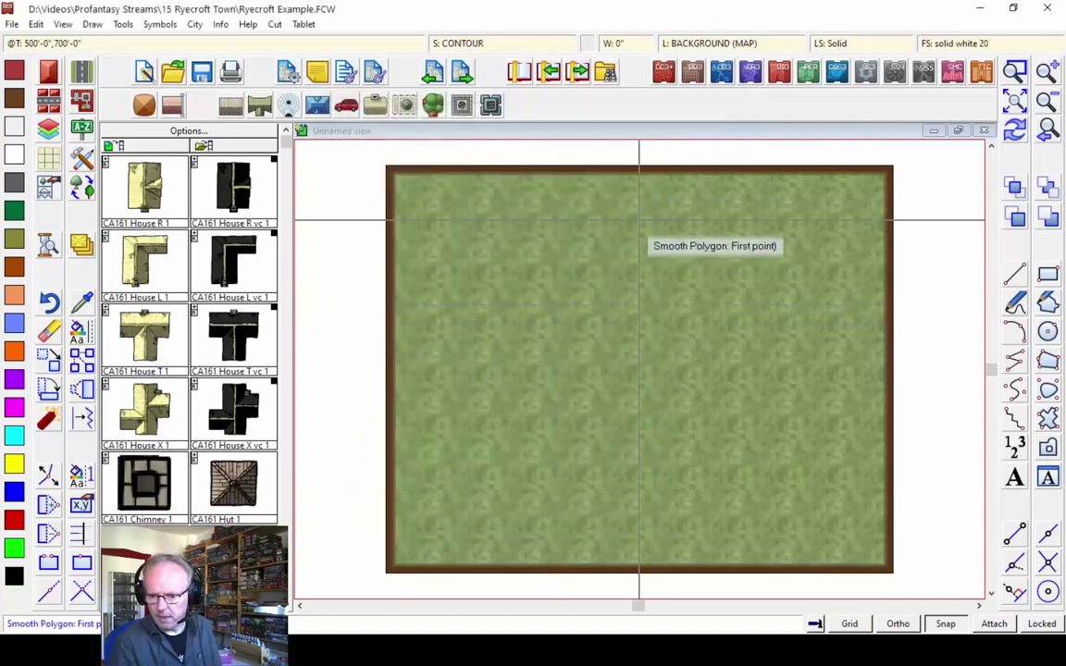
{"action": "left_click", "coordinate": [635, 205]}
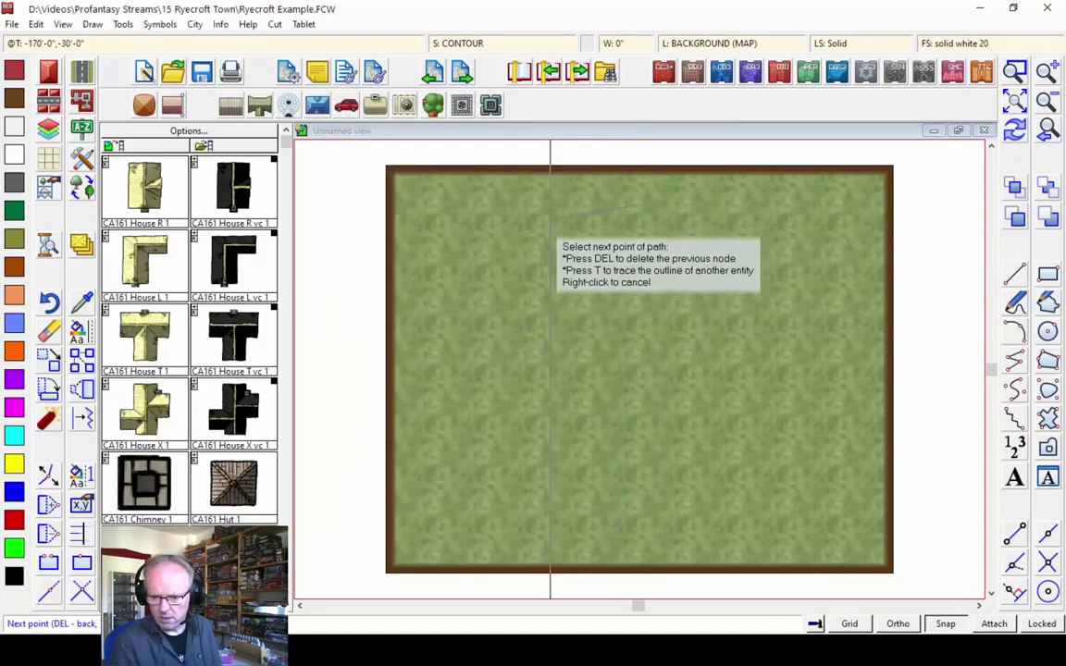
{"action": "left_click", "coordinate": [553, 217]}
{"action": "left_click", "coordinate": [470, 275]}
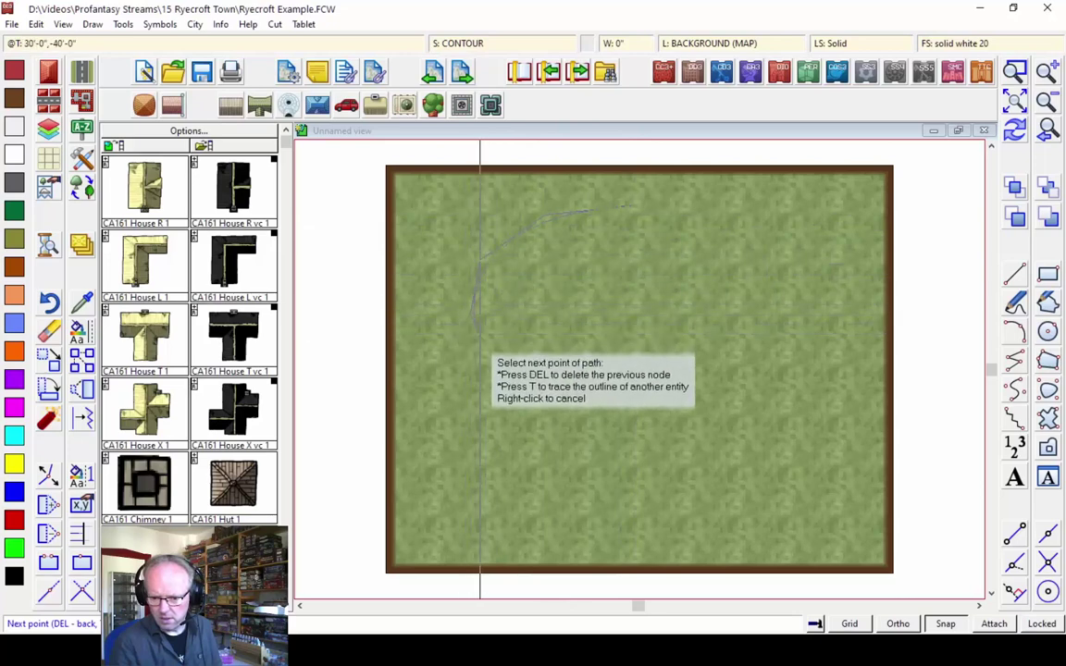
{"action": "left_click", "coordinate": [442, 421]}
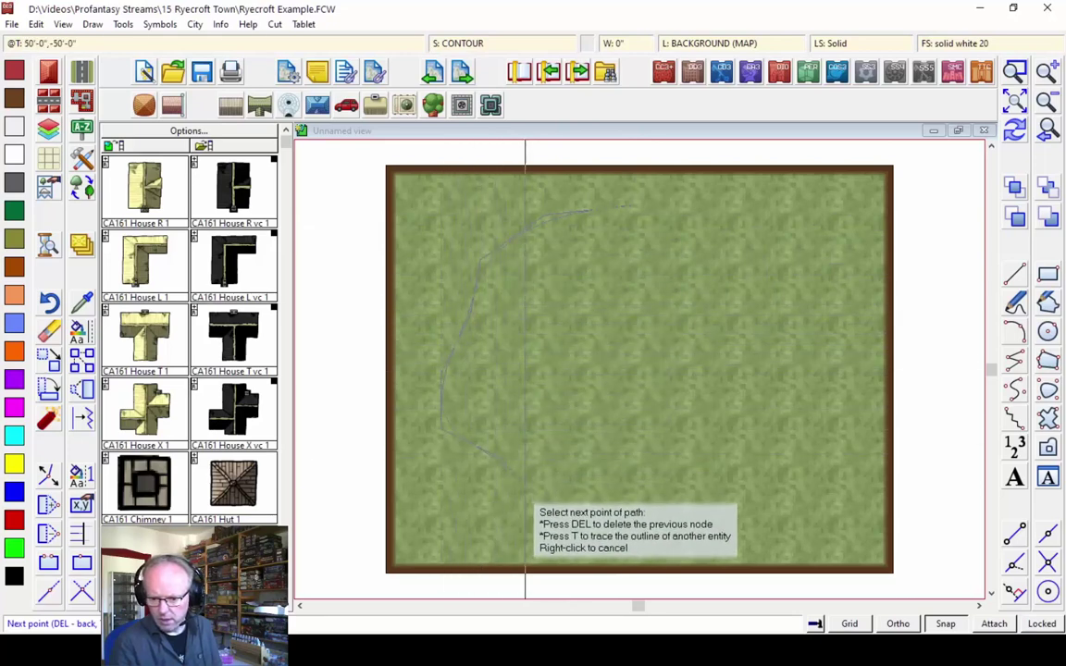
{"action": "left_click", "coordinate": [560, 507]}
{"action": "left_click", "coordinate": [740, 484]}
{"action": "left_click", "coordinate": [838, 447]}
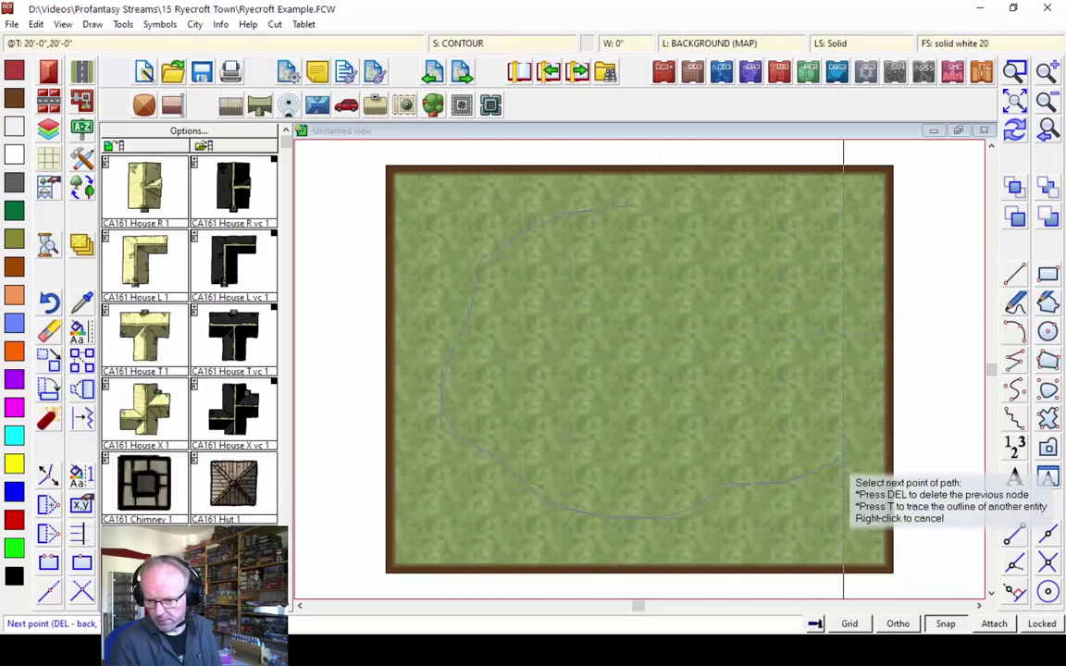
{"action": "left_click", "coordinate": [803, 347]}
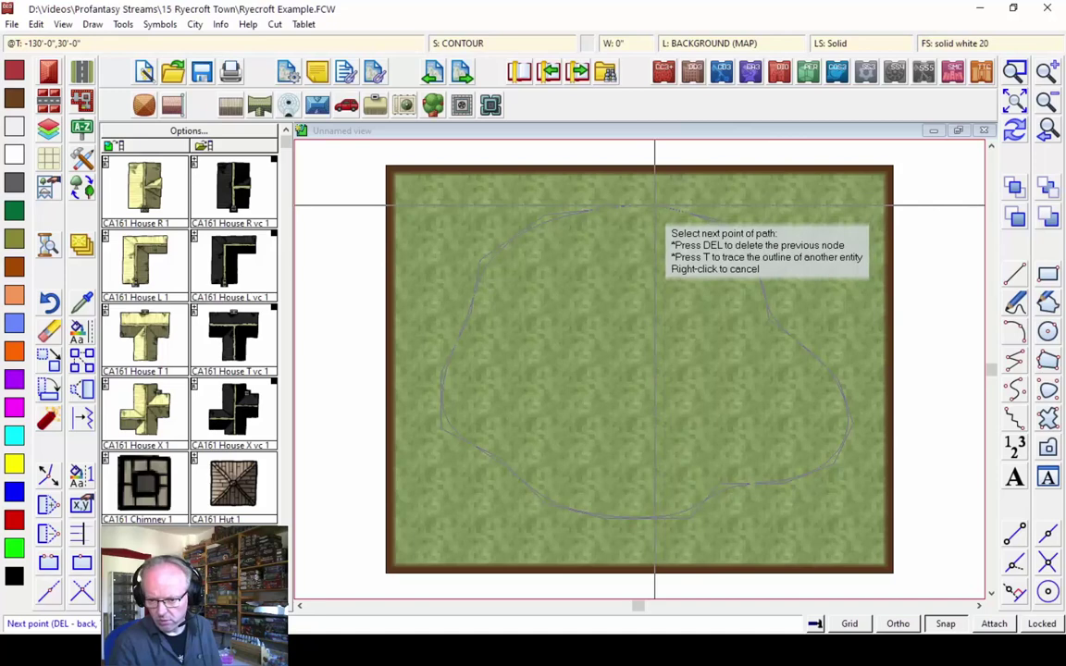
{"action": "right_click", "coordinate": [654, 205]}
{"action": "right_click", "coordinate": [757, 268]}
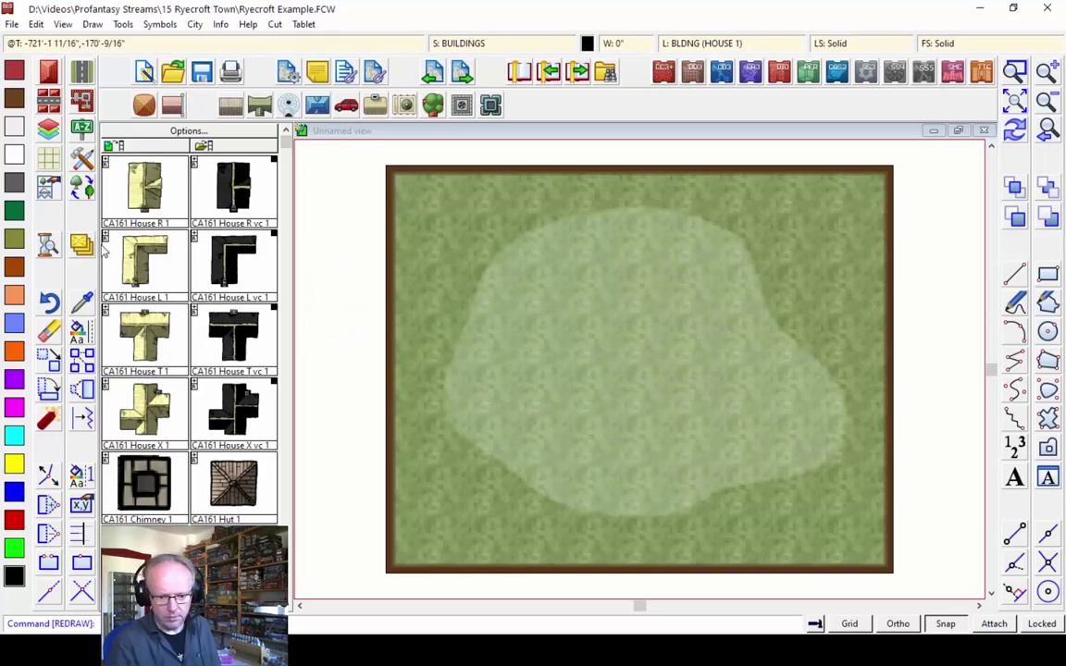
Set the display speed options to a fixed bitmap quality of Very high and apply them
{"action": "left_click", "coordinate": [48, 246]}
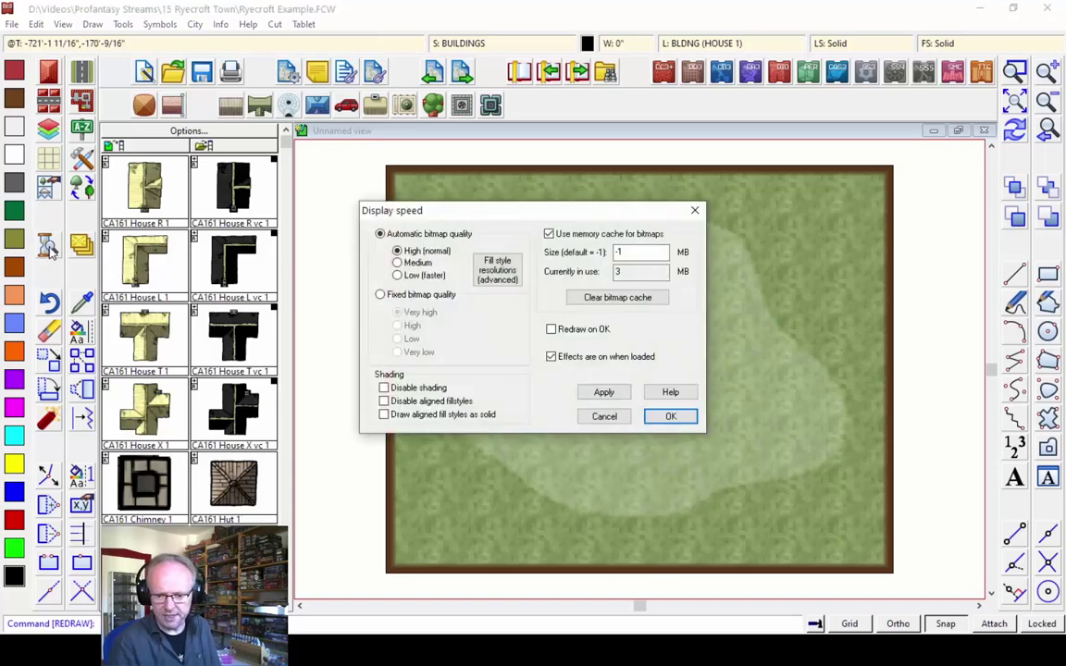
{"action": "left_click", "coordinate": [390, 301]}
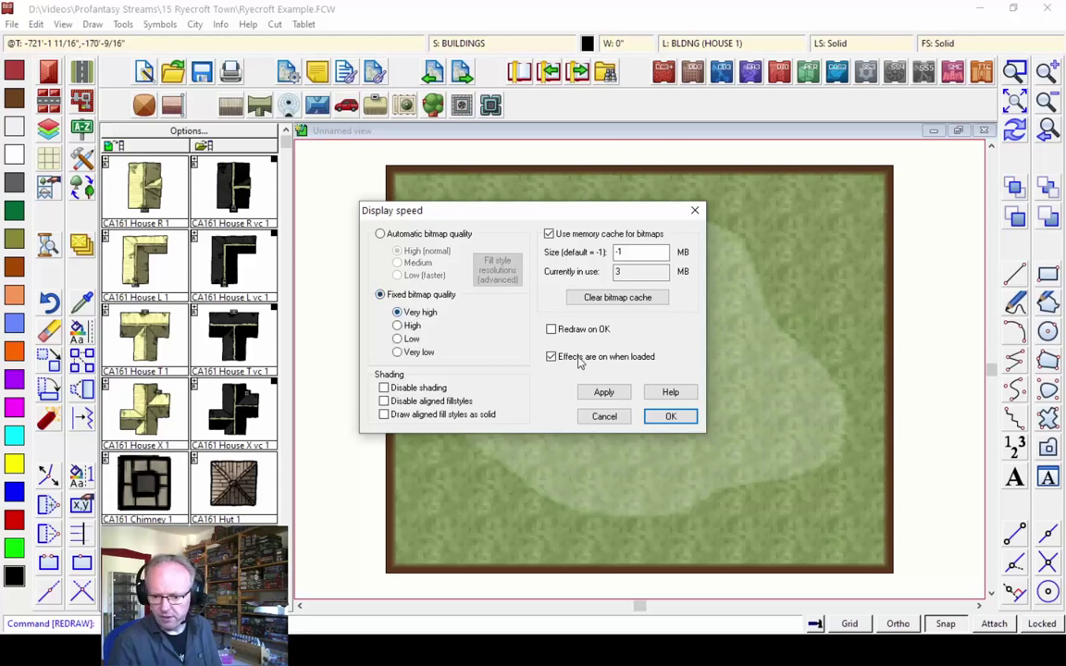
{"action": "left_click", "coordinate": [602, 392]}
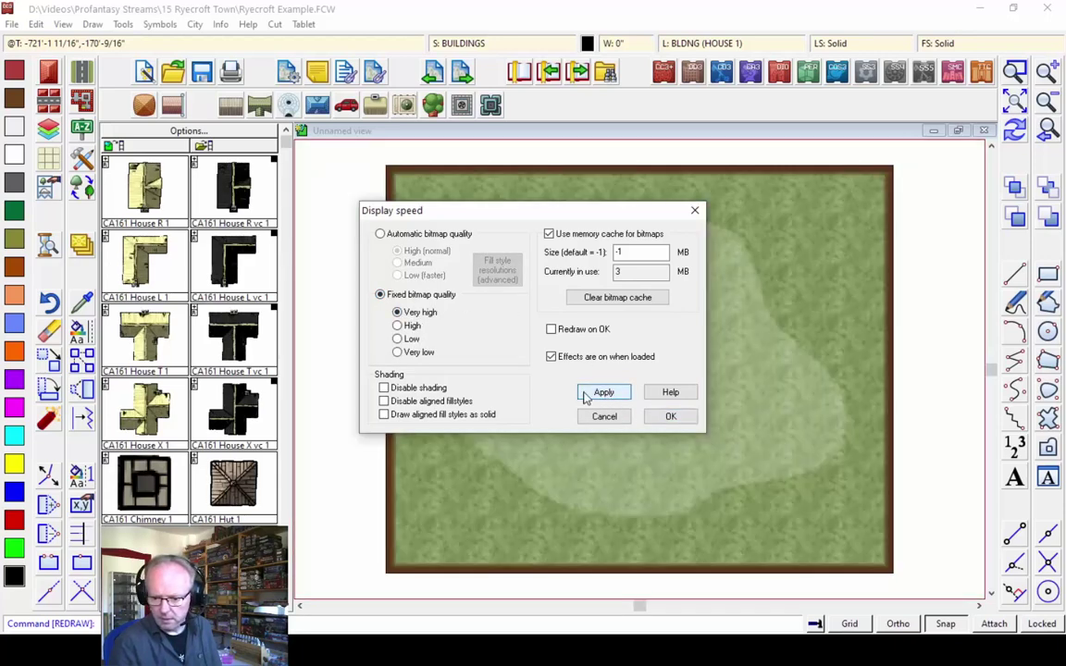
Close the display speed options and inspect the western edge of the raised area up close before returning to the full map
{"action": "left_click", "coordinate": [671, 417]}
{"action": "left_click", "coordinate": [1018, 69]}
{"action": "left_click", "coordinate": [443, 246]}
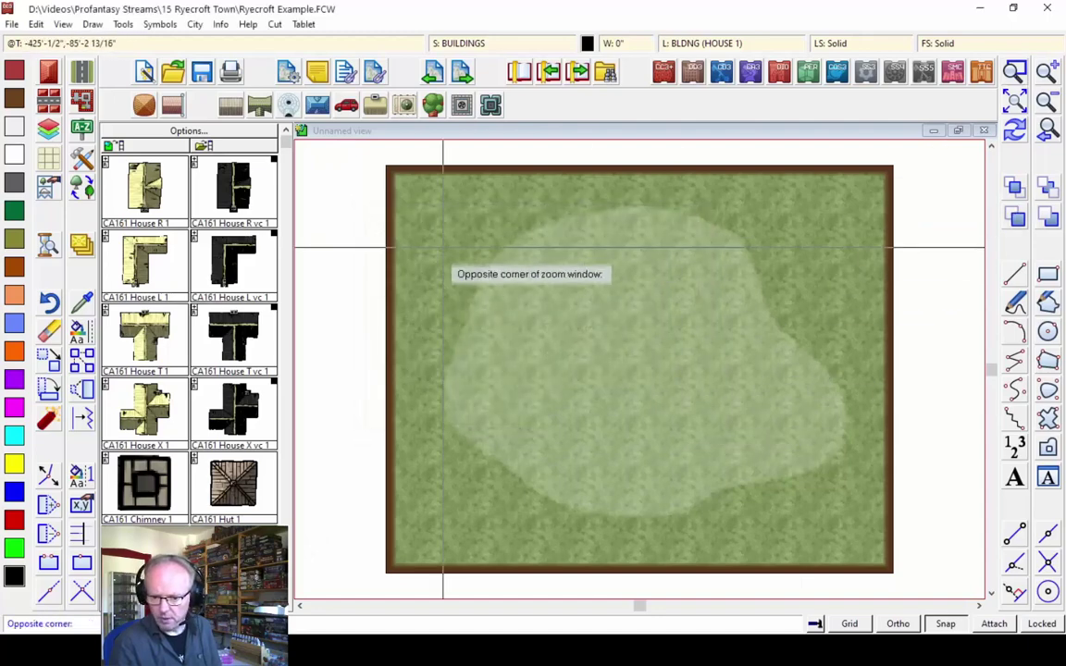
{"action": "left_click", "coordinate": [540, 326]}
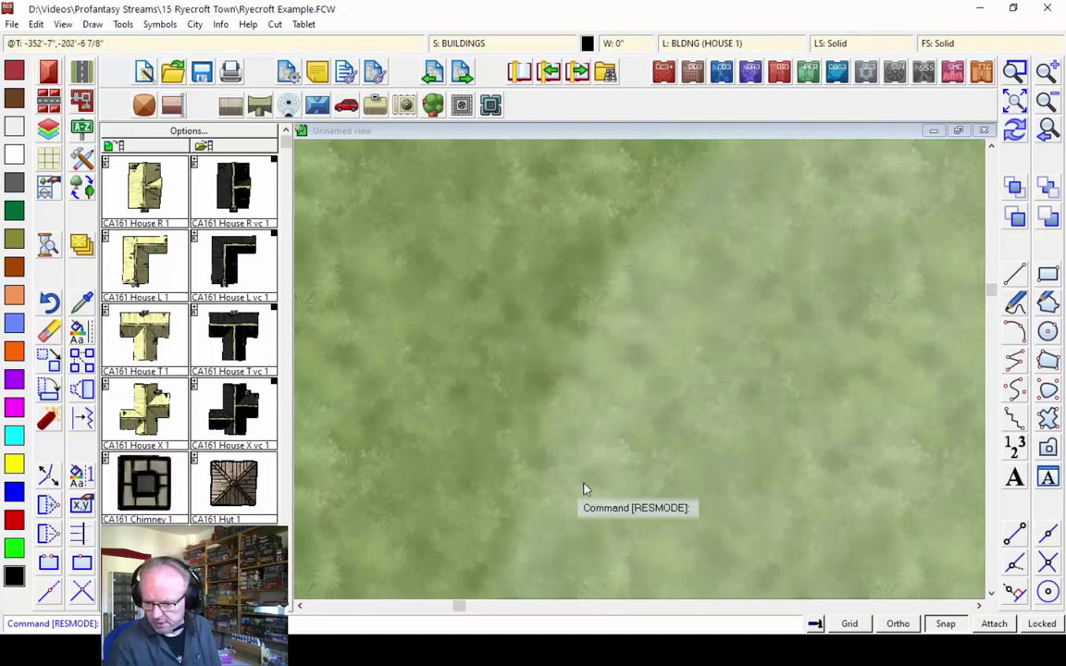
{"action": "left_click", "coordinate": [1045, 134]}
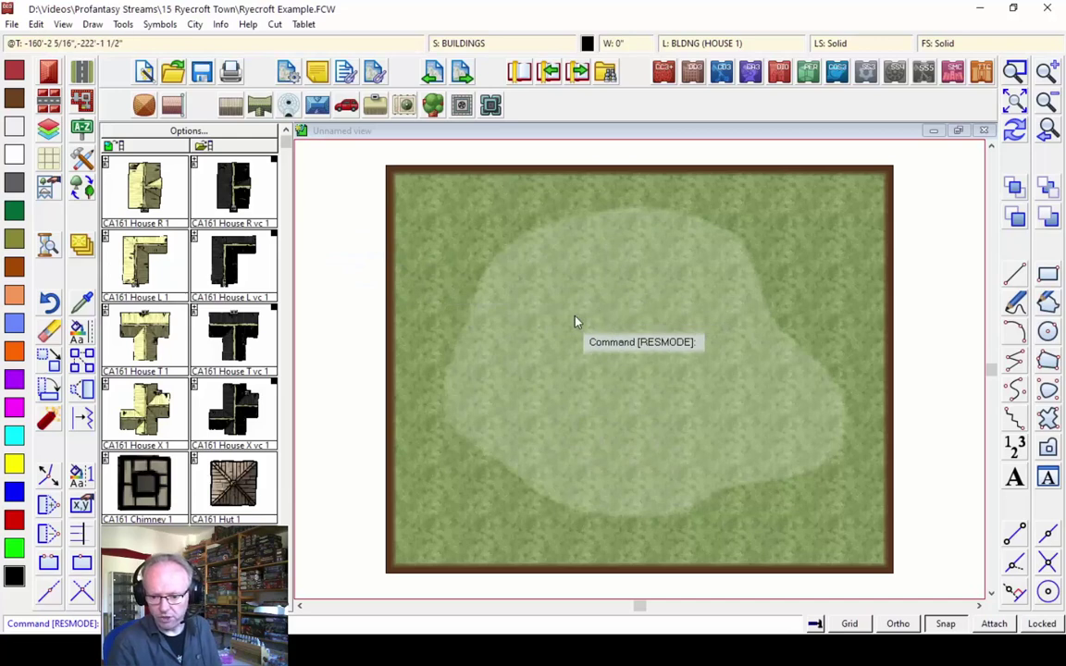
Make CONTOUR the current sheet in the drawing sheets and effects settings
{"action": "left_click", "coordinate": [458, 47]}
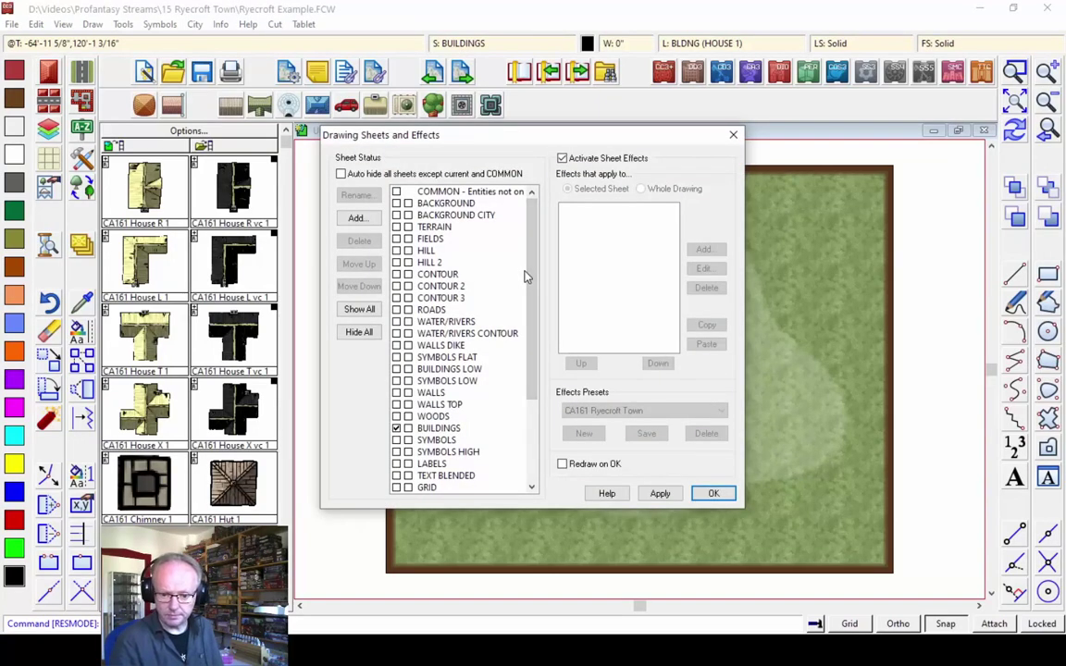
{"action": "left_click", "coordinate": [444, 274]}
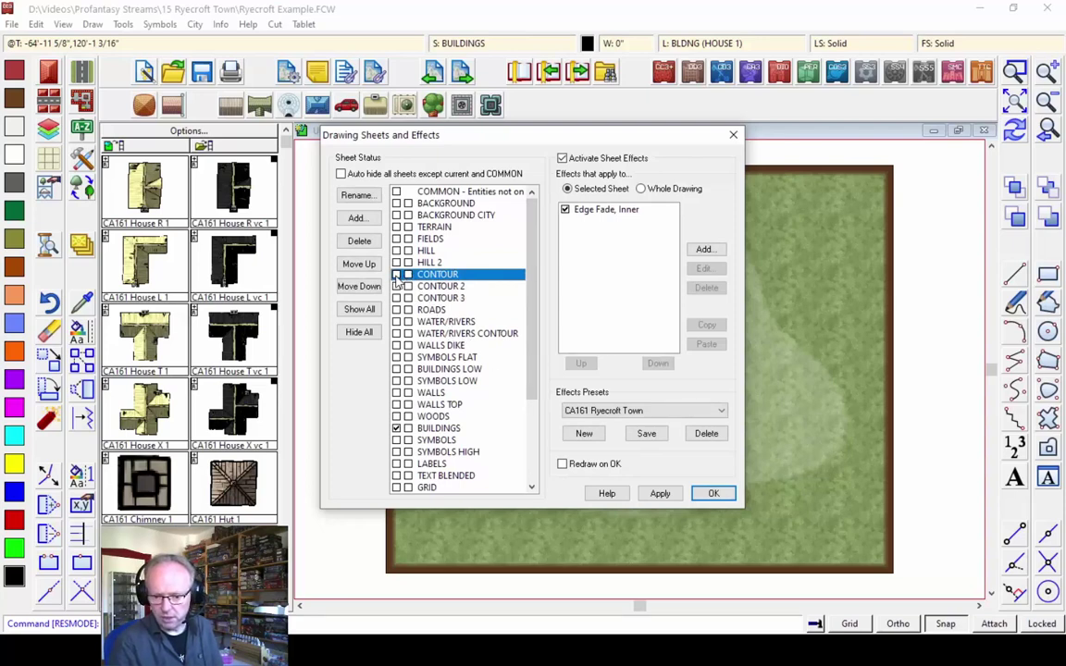
{"action": "left_click", "coordinate": [396, 274]}
Compare the raised area with the CONTOUR sheet's Edge Fade, Inner effect switched off and on again
{"action": "left_click", "coordinate": [599, 211]}
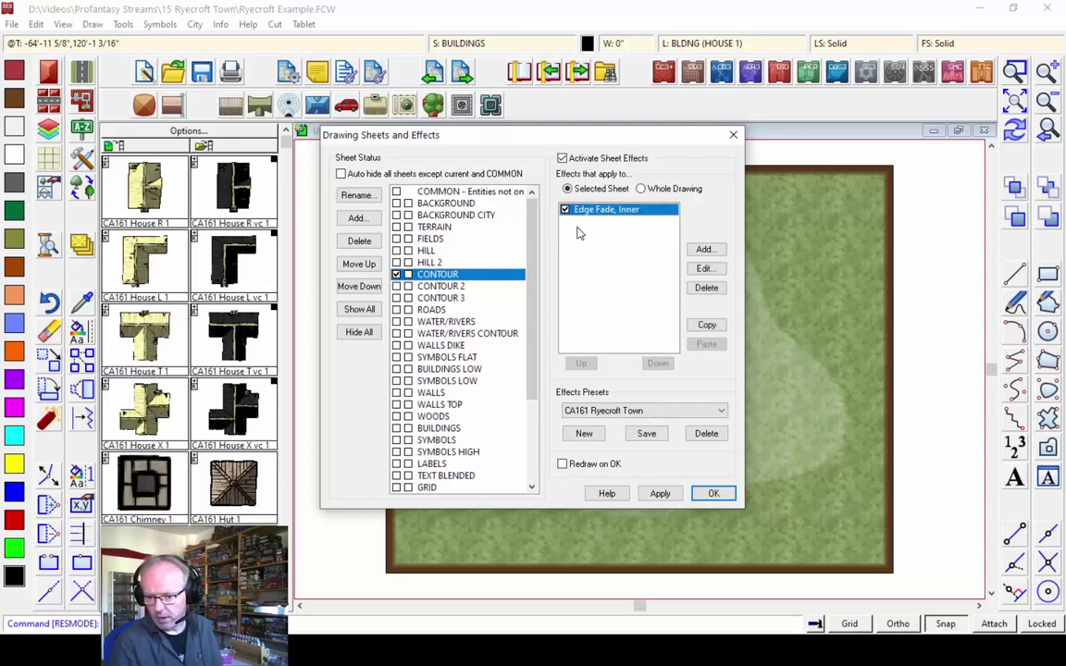
{"action": "left_click", "coordinate": [660, 494]}
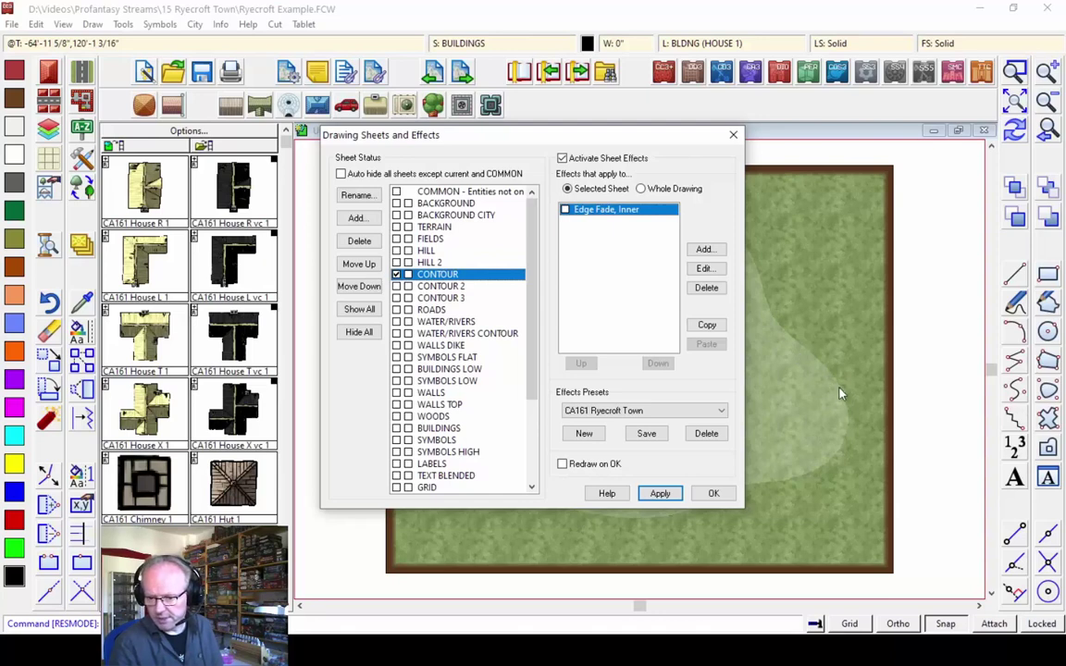
{"action": "left_click", "coordinate": [566, 210]}
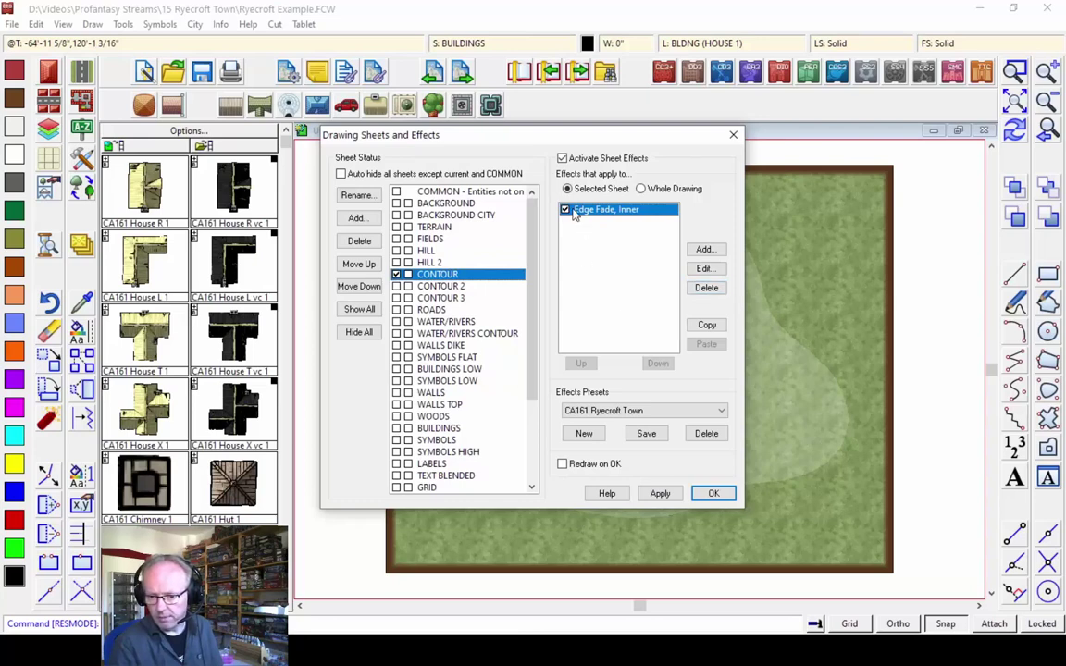
{"action": "left_click", "coordinate": [565, 210]}
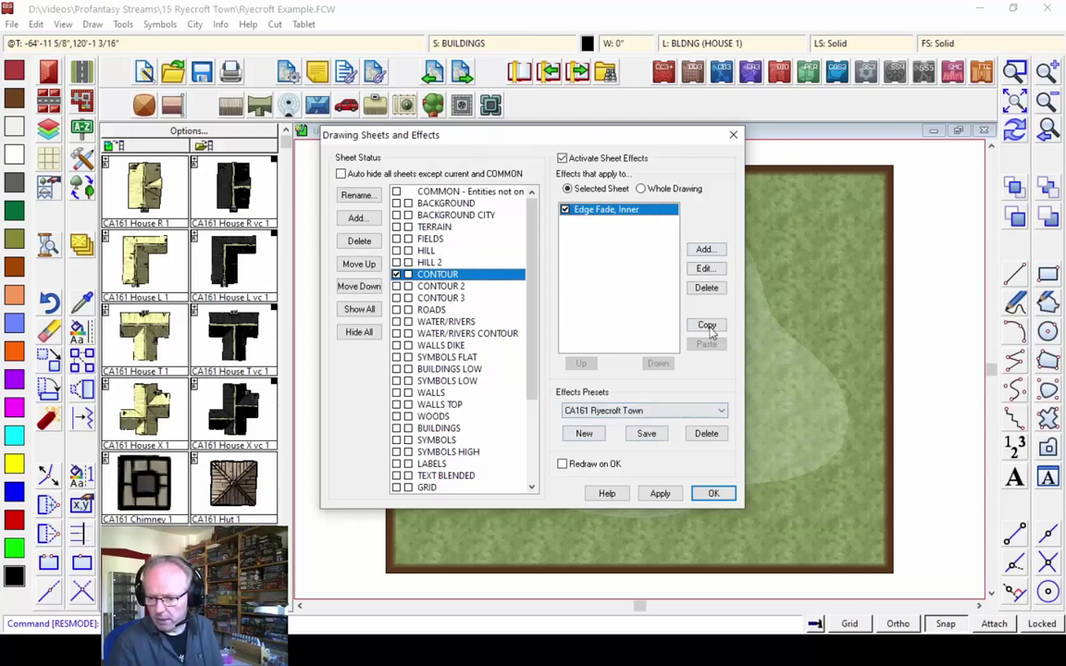
{"action": "left_click", "coordinate": [652, 493]}
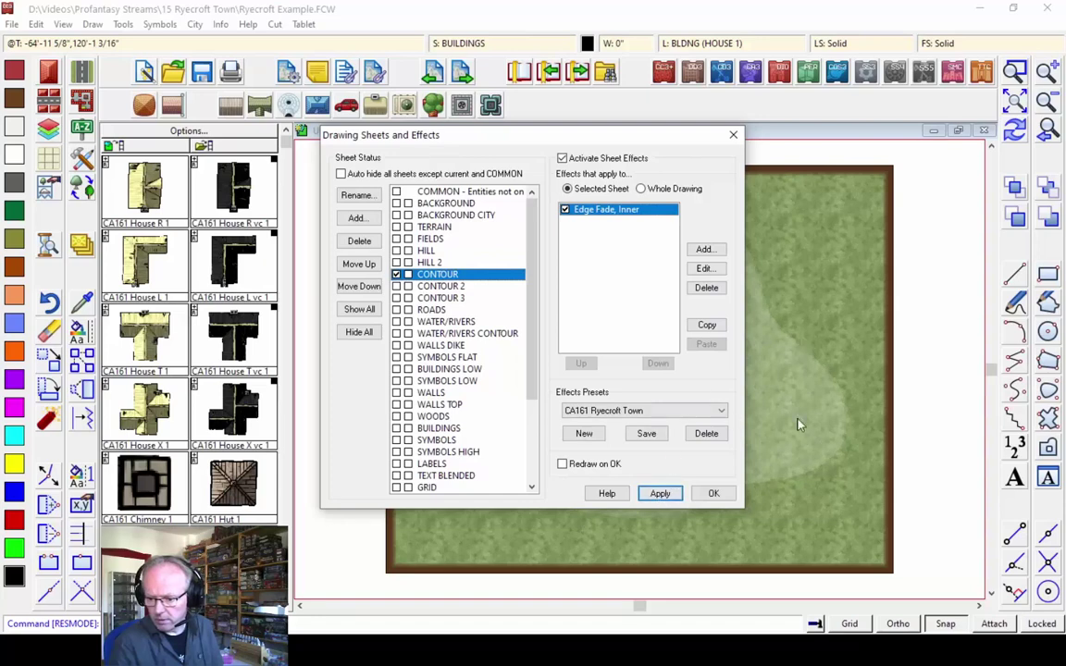
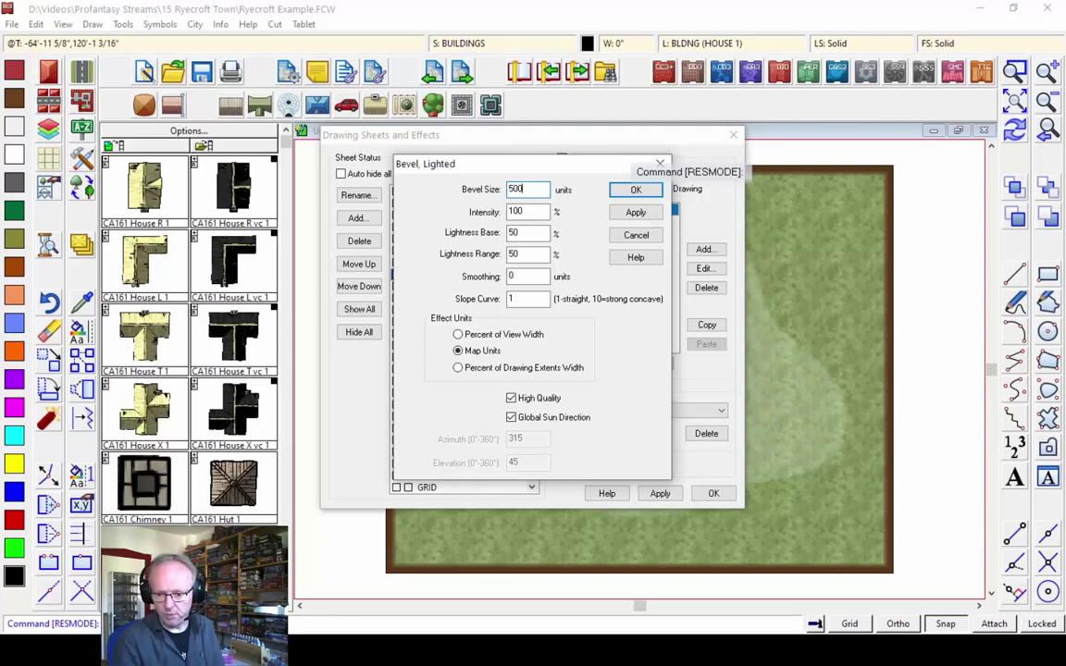
Add a Bevel, Lighted effect to the CONTOUR sheet with bevel size 500 and smoothing 10 map units, and apply it
{"action": "key", "text": "Tab"}
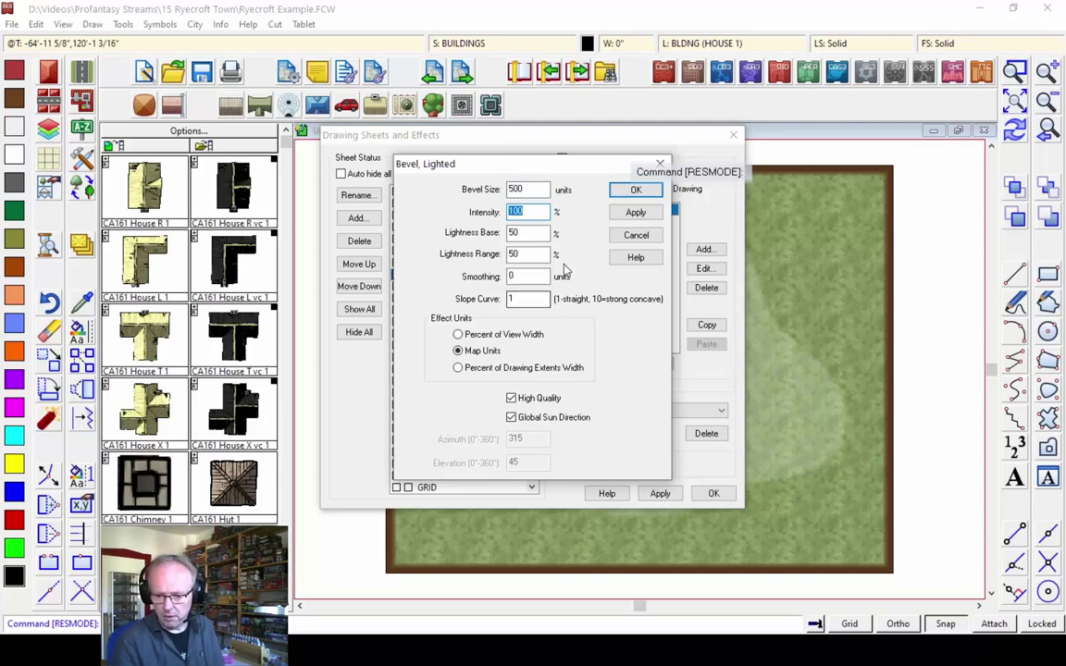
{"action": "key", "text": "Tab"}
{"action": "key", "text": "Tab"}
{"action": "key", "text": "Tab"}
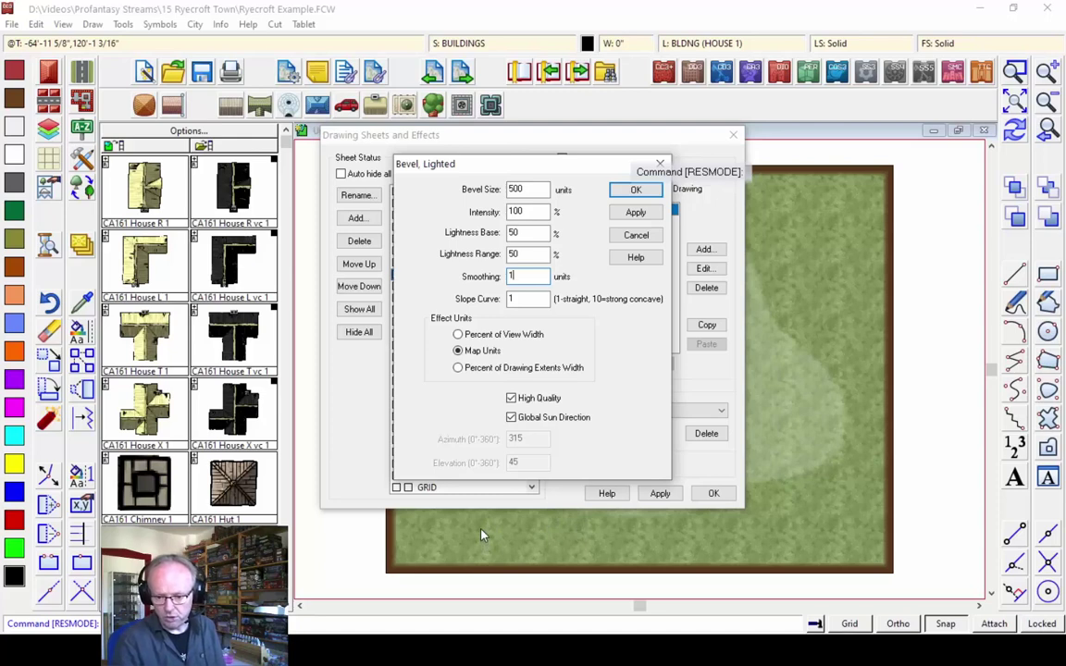
{"action": "left_click", "coordinate": [636, 191]}
{"action": "left_click_drag", "start_coordinate": [631, 138], "coordinate": [359, 50]}
{"action": "left_click", "coordinate": [389, 404]}
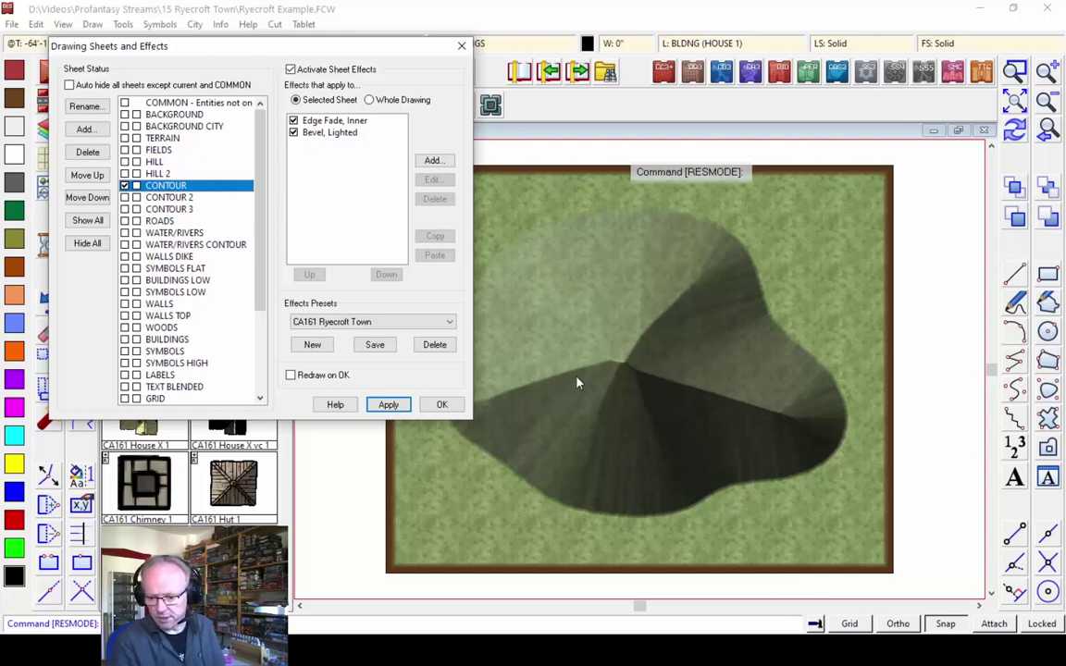
Edit the CONTOUR sheet's Bevel, Lighted effect to use a smoothing of 100 units and an intensity of 75%
{"action": "left_click", "coordinate": [328, 133]}
{"action": "left_click", "coordinate": [431, 180]}
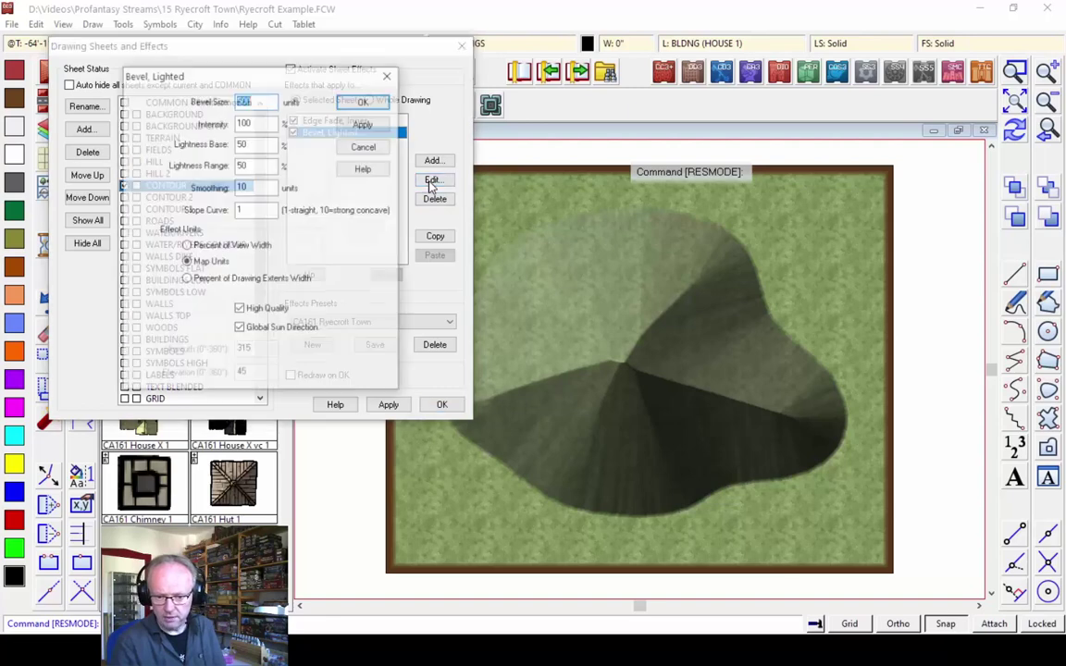
{"action": "left_click", "coordinate": [245, 188]}
{"action": "type", "text": "0"}
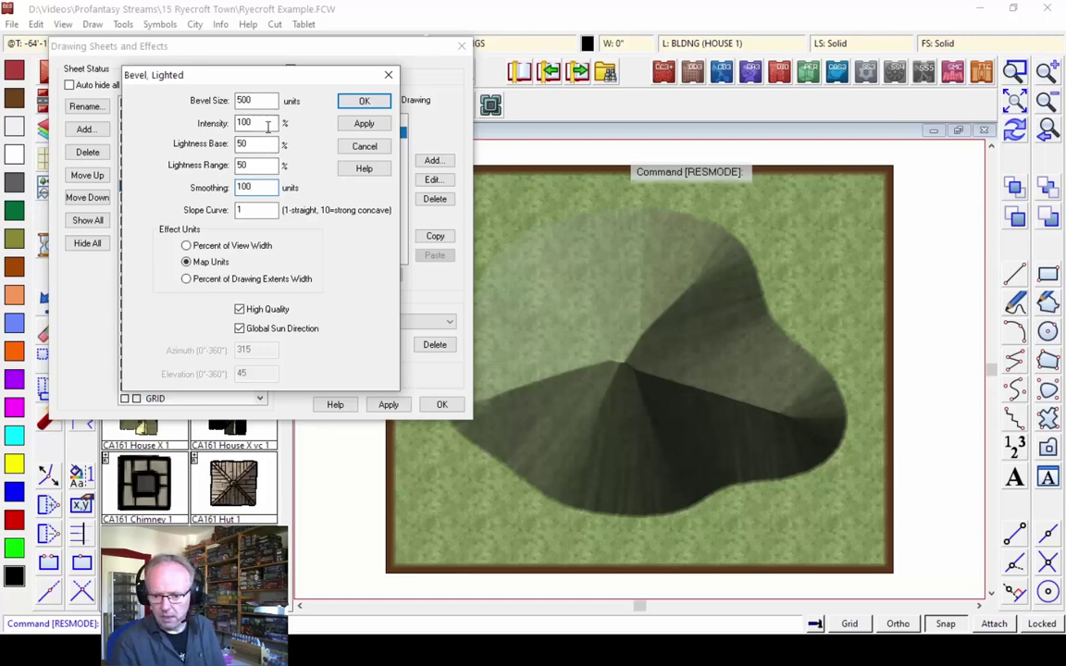
{"action": "left_click_drag", "start_coordinate": [250, 124], "coordinate": [232, 123]}
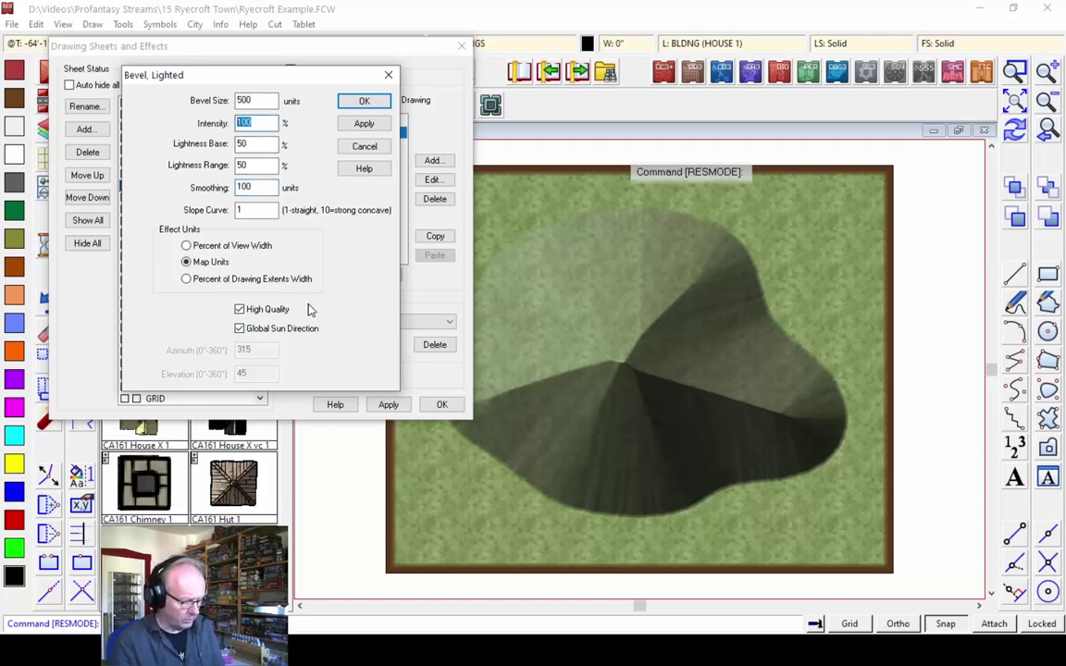
{"action": "type", "text": "7"}
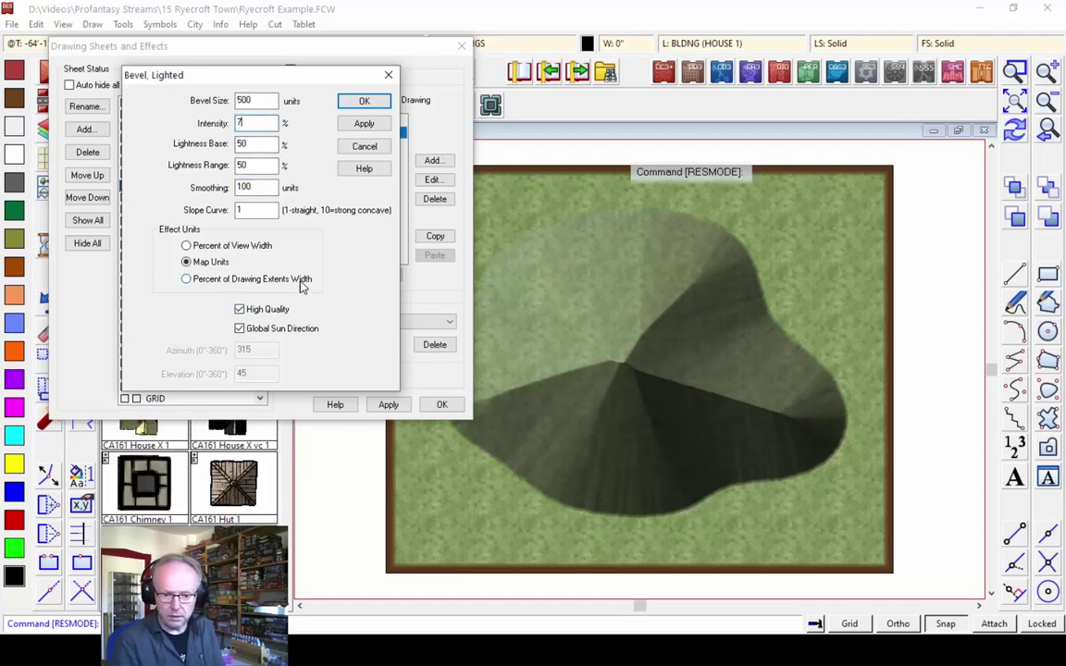
{"action": "type", "text": "5"}
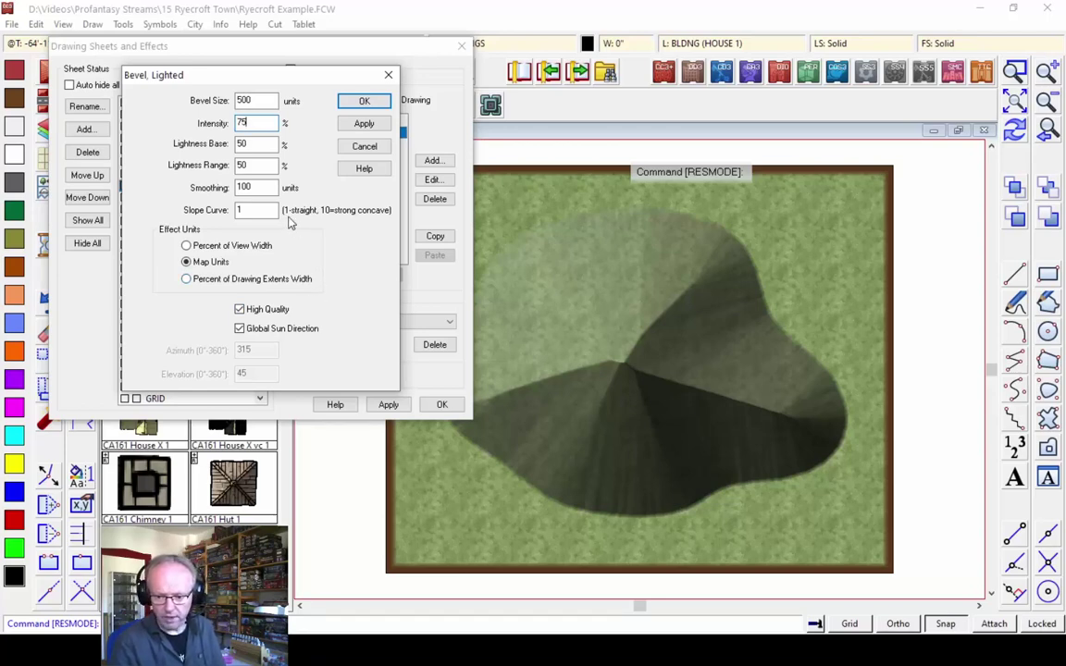
Try lightness base values of 75% and 25% for the bevel, applying each to the raised area
{"action": "double_click", "coordinate": [247, 147]}
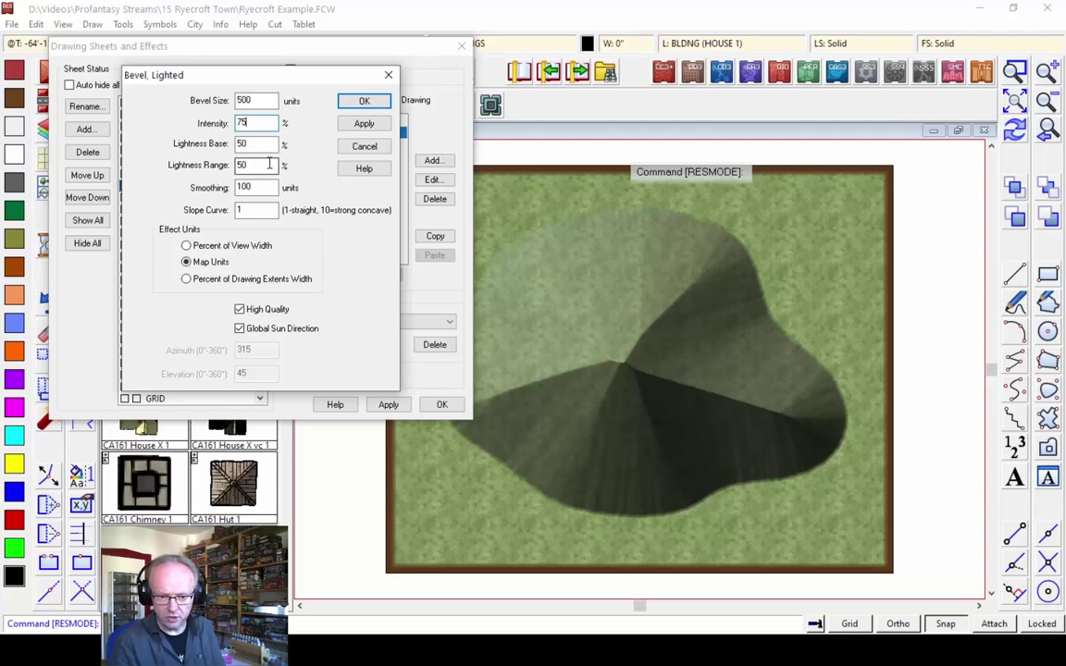
{"action": "type", "text": "50"}
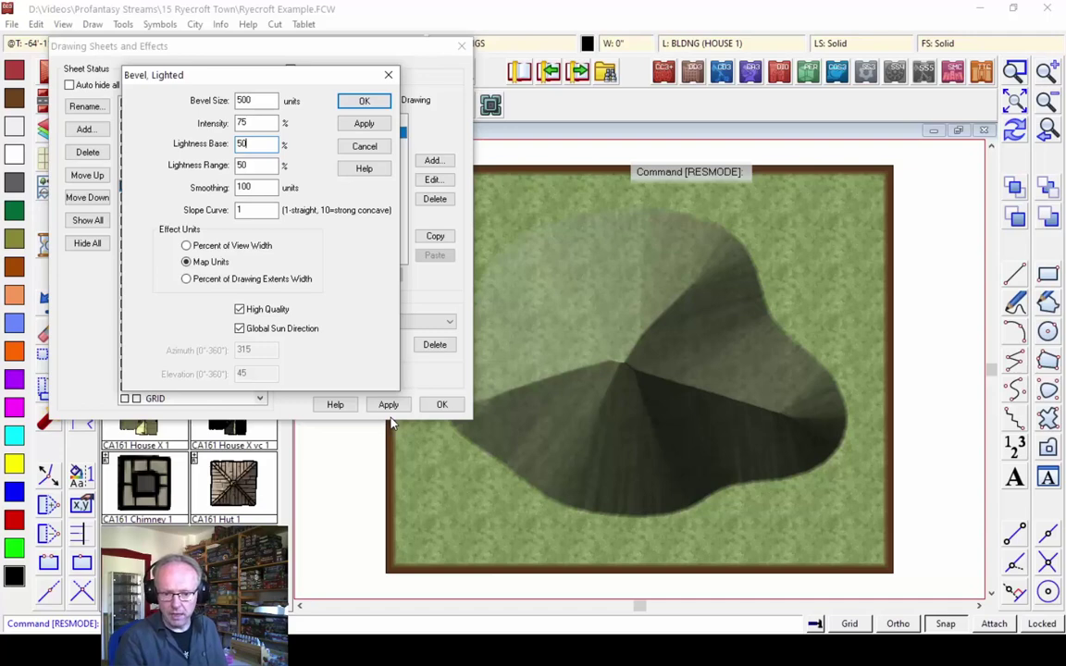
{"action": "key", "text": "shift+Home"}
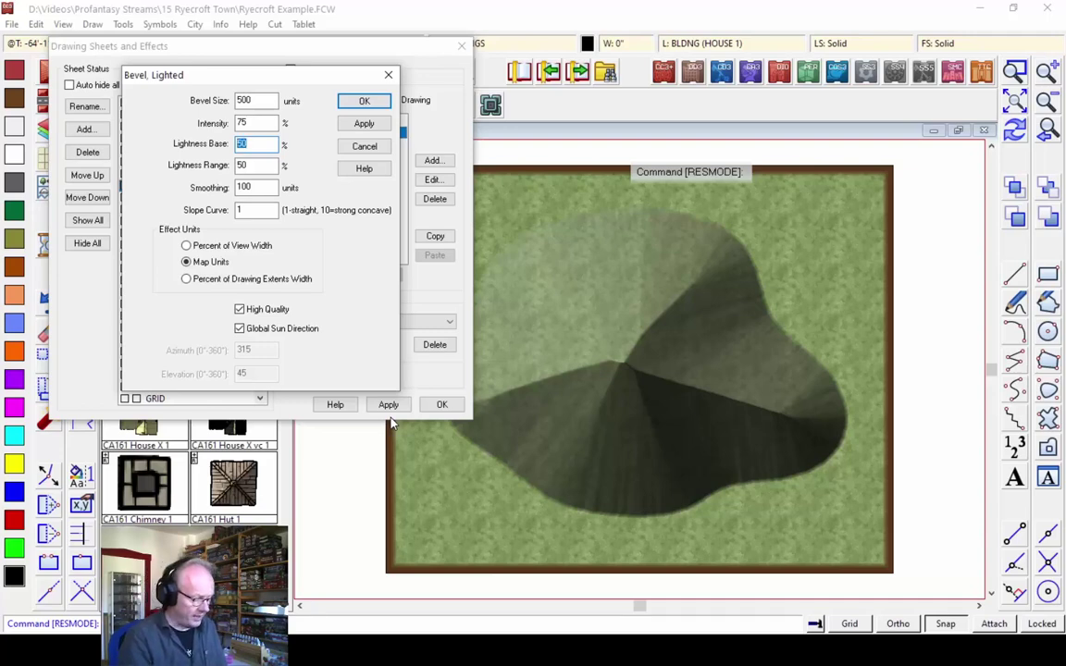
{"action": "type", "text": "2"}
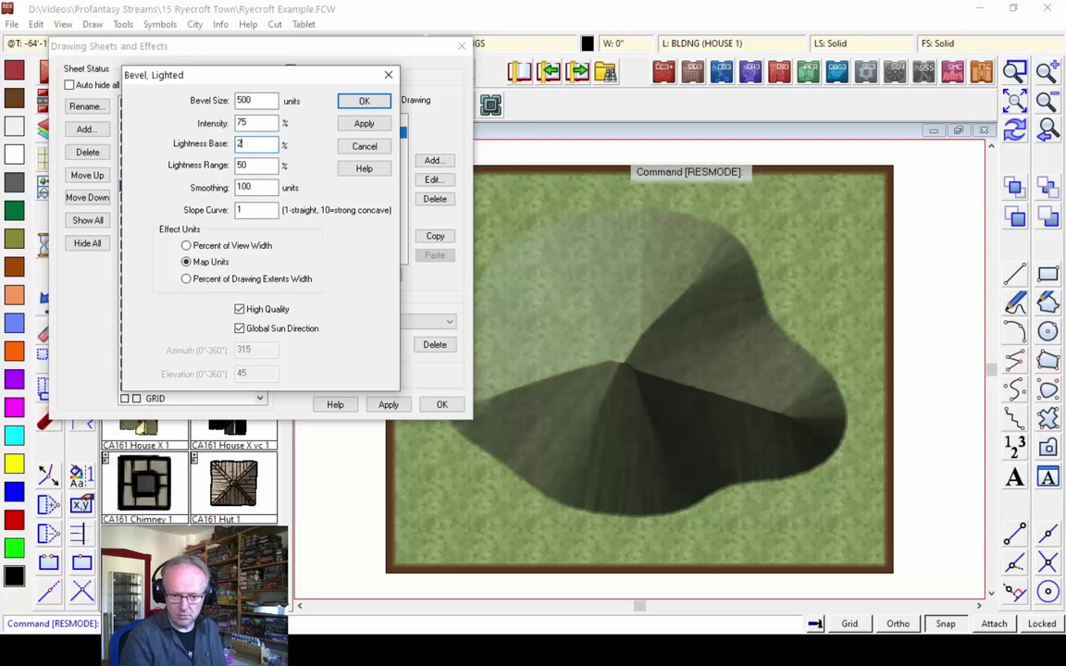
{"action": "type", "text": "575"}
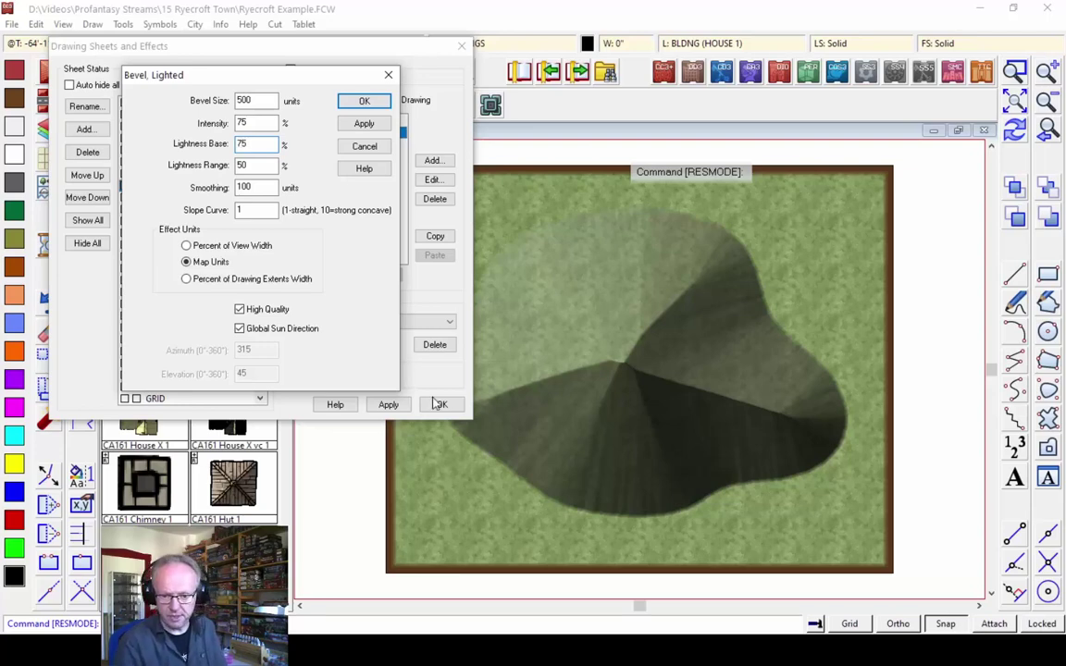
{"action": "left_click", "coordinate": [375, 124]}
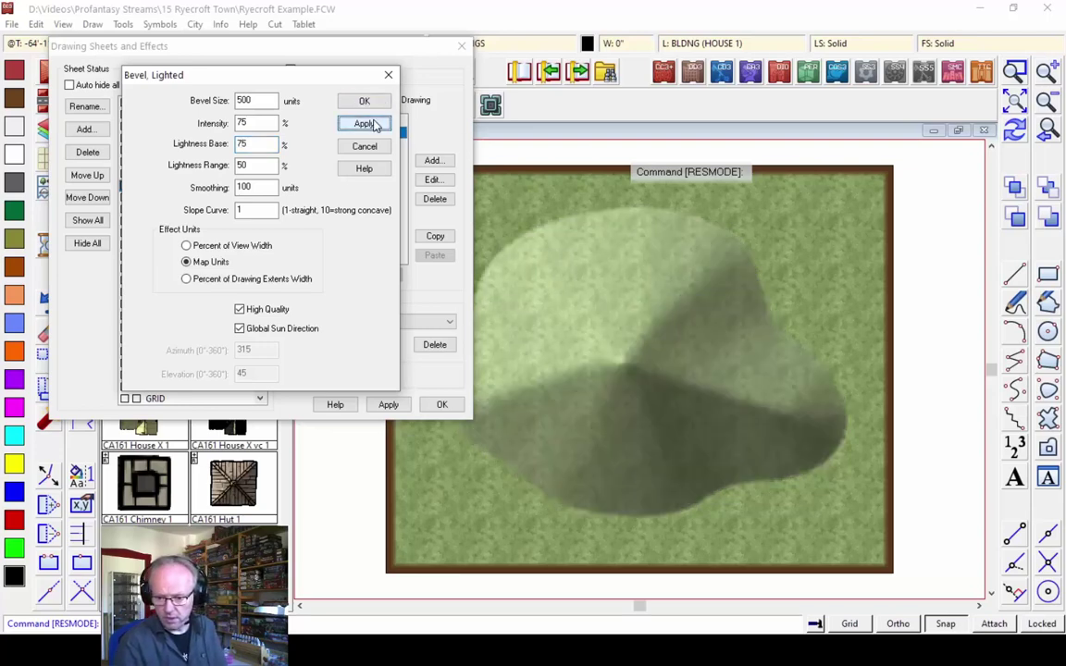
{"action": "double_click", "coordinate": [243, 143]}
{"action": "type", "text": "25"}
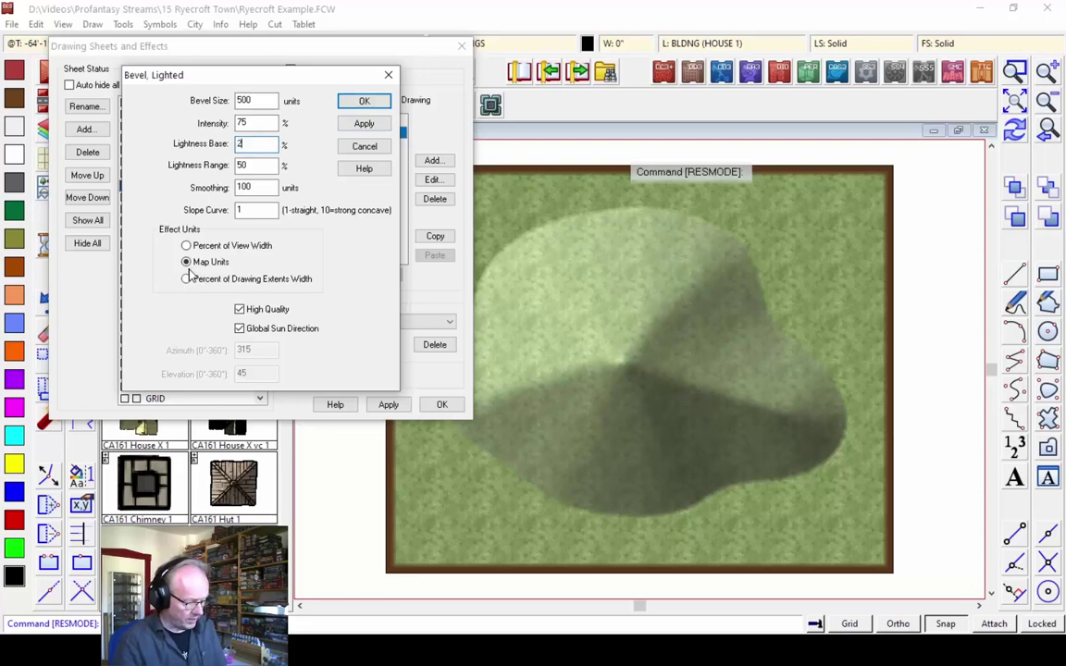
{"action": "left_click", "coordinate": [363, 123]}
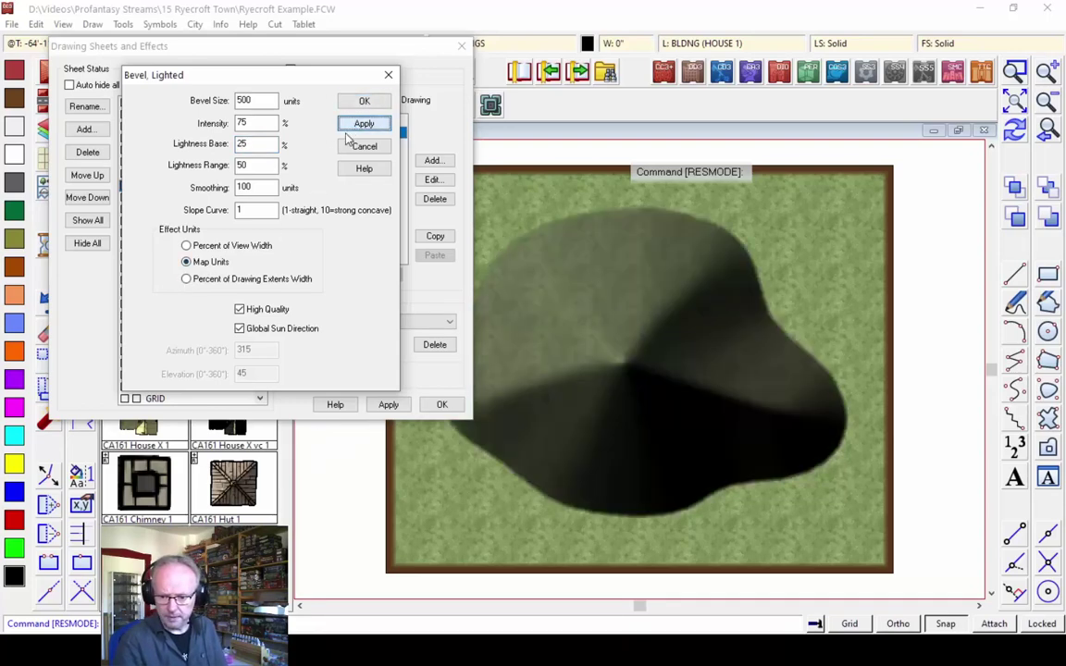
Return the bevel's lightness base to 50% and apply it to the raised area
{"action": "double_click", "coordinate": [242, 144]}
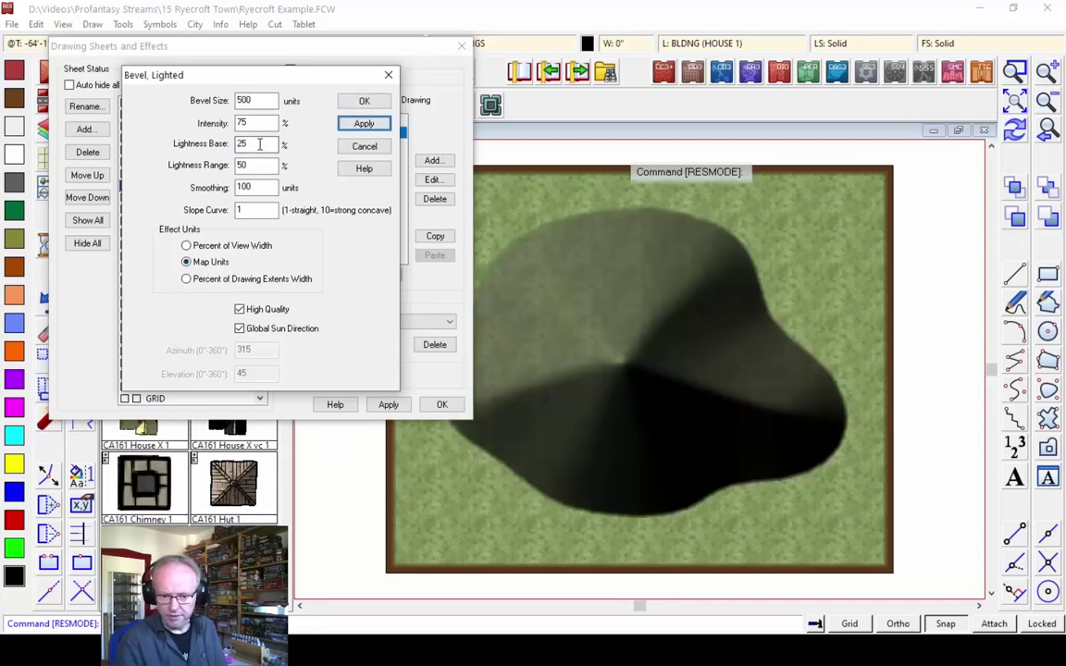
{"action": "type", "text": "50"}
{"action": "left_click", "coordinate": [385, 124]}
{"action": "left_click", "coordinate": [383, 124]}
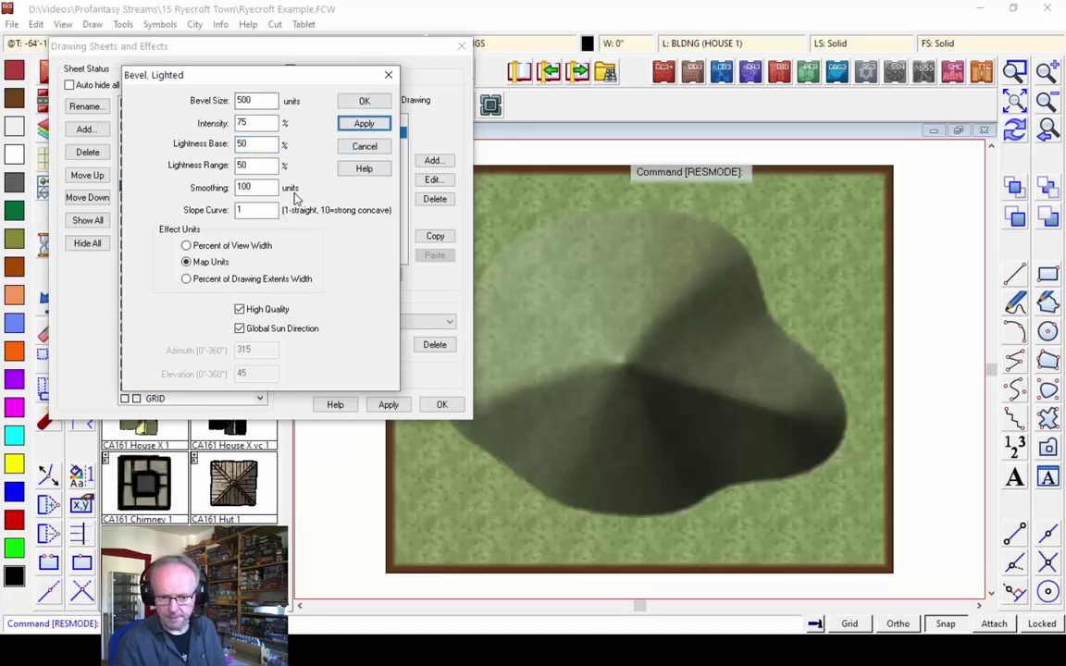
Try a bevel lightness range of 25%, first applied with the existing lightness base and again with a base of 25%
{"action": "double_click", "coordinate": [242, 163]}
{"action": "type", "text": "25"}
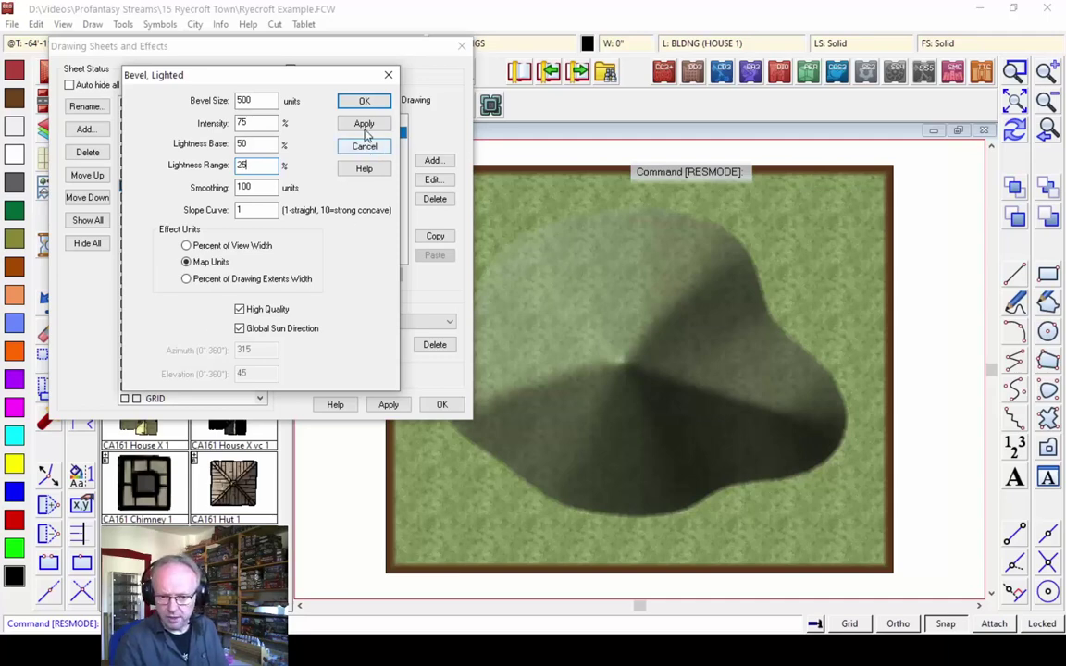
{"action": "left_click", "coordinate": [365, 126]}
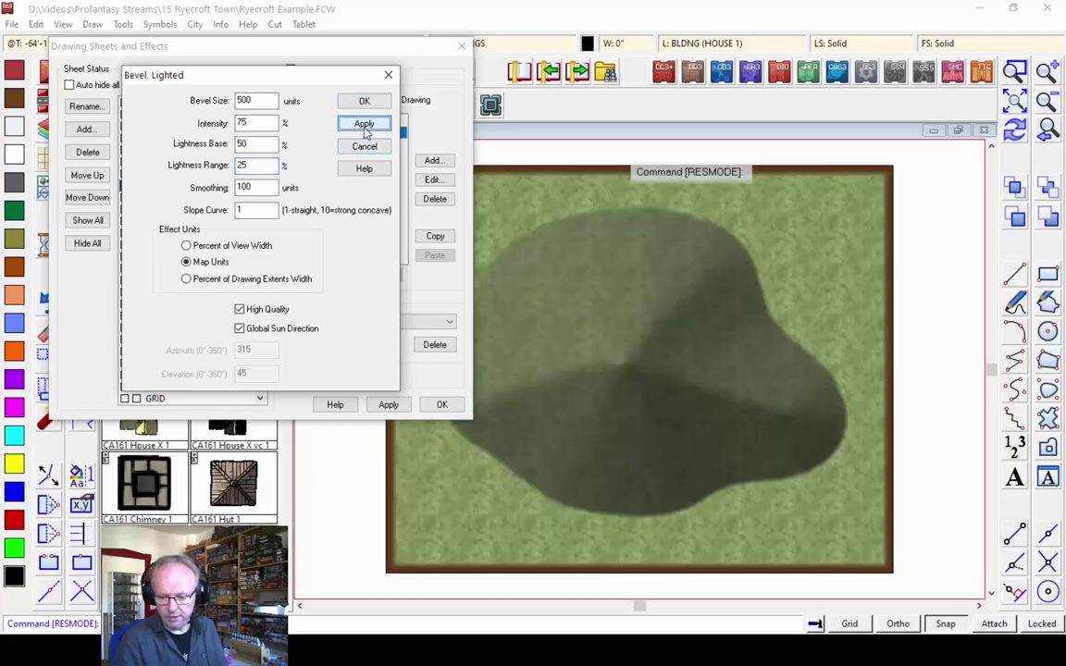
{"action": "double_click", "coordinate": [240, 145]}
{"action": "type", "text": "25"}
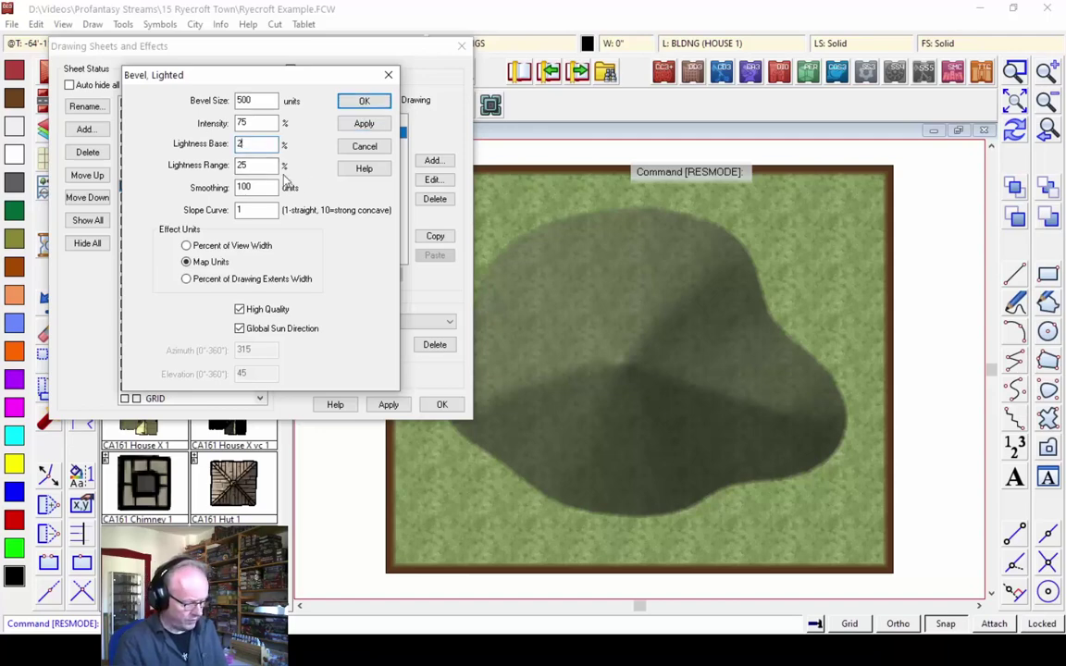
{"action": "left_click", "coordinate": [373, 126]}
{"action": "left_click", "coordinate": [374, 128]}
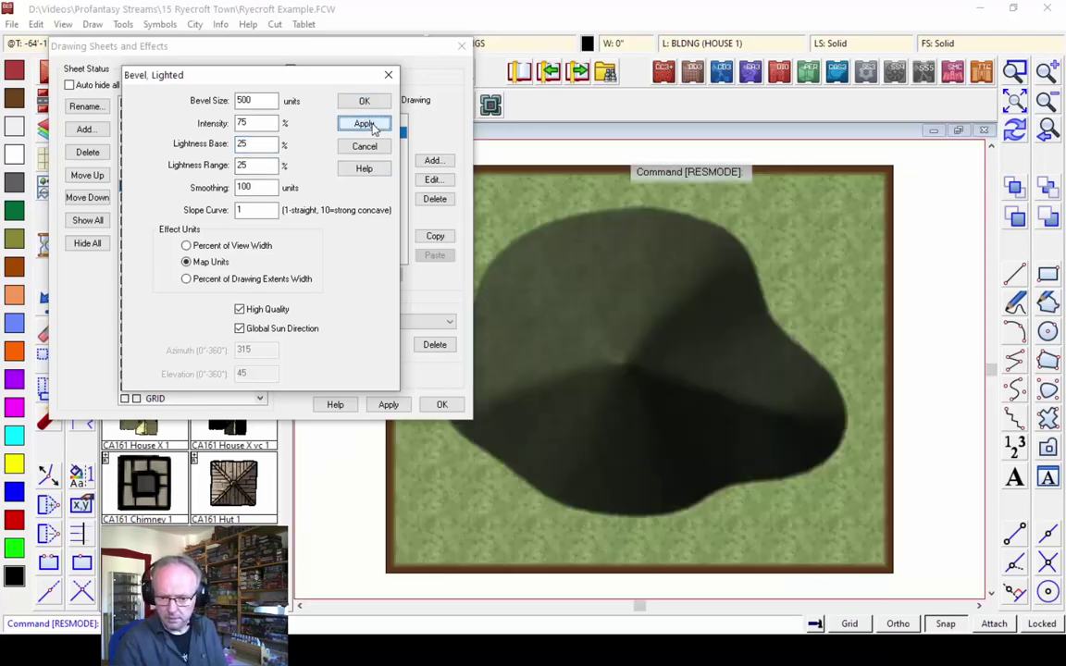
Set the lighted bevel's lightness base and lightness range to 50% each and apply them to the raised area
{"action": "double_click", "coordinate": [242, 145]}
{"action": "type", "text": "7"}
{"action": "key", "text": "BackSpace"}
{"action": "type", "text": "50"}
{"action": "key", "text": "Tab"}
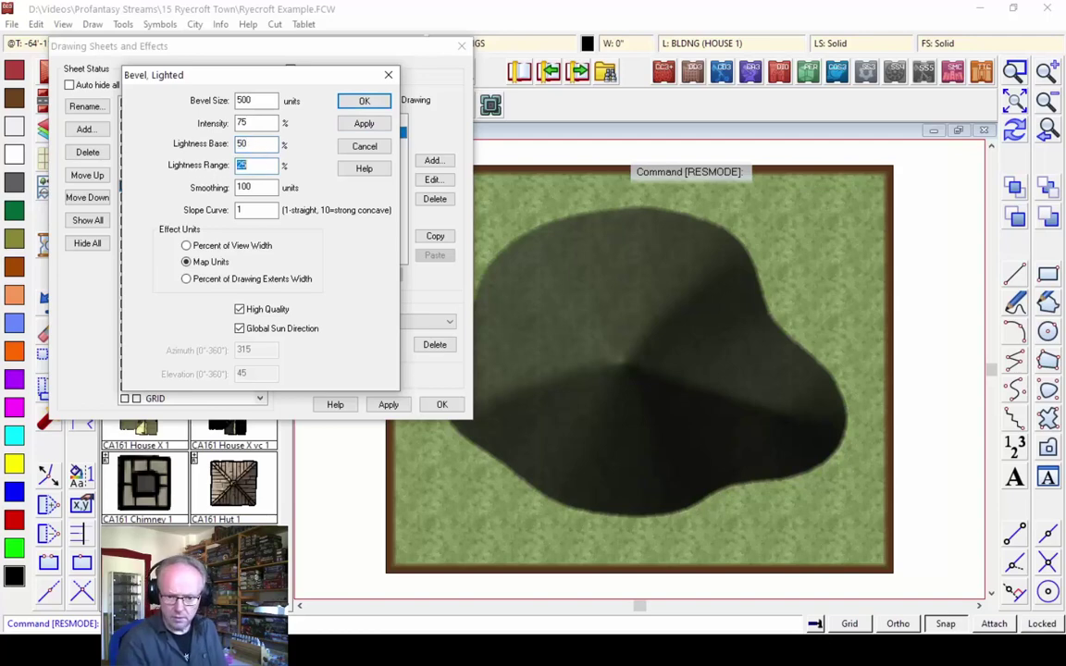
{"action": "type", "text": "50"}
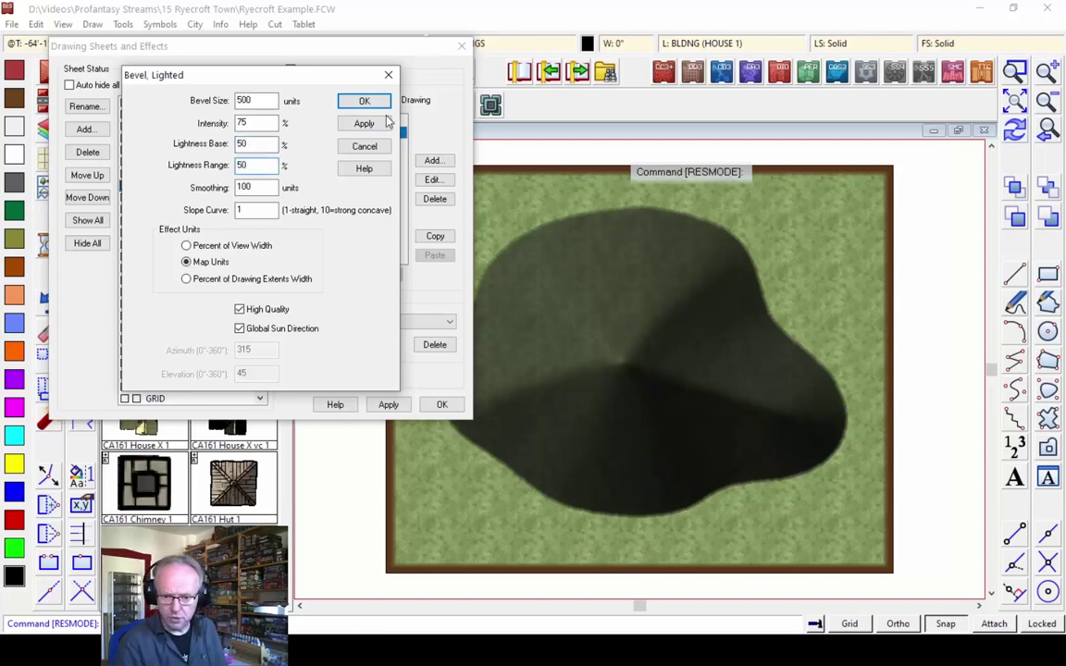
{"action": "left_click", "coordinate": [363, 124]}
Set the bevel's intensity to 50% and its smoothing to 200 units, applying each change to the raised area
{"action": "double_click", "coordinate": [246, 124]}
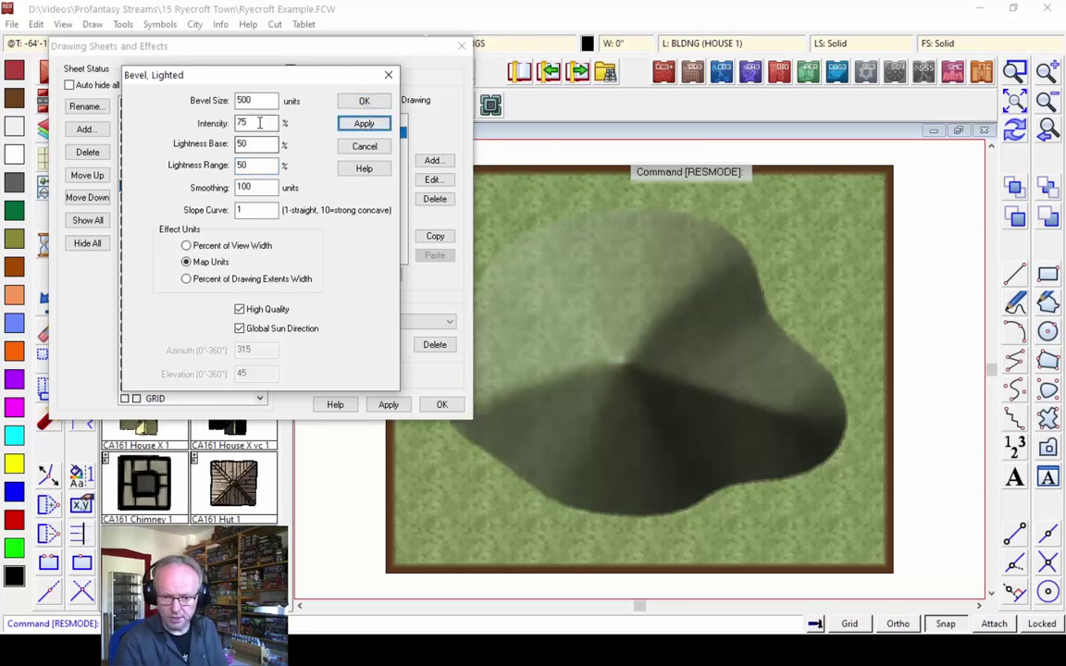
{"action": "type", "text": "50"}
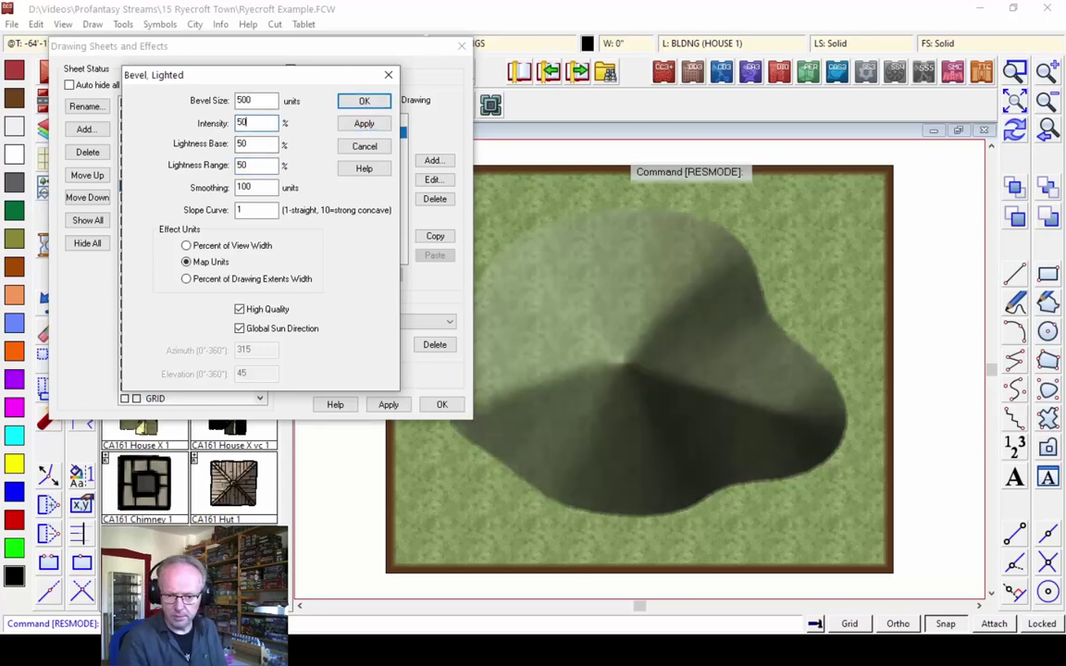
{"action": "left_click", "coordinate": [362, 124]}
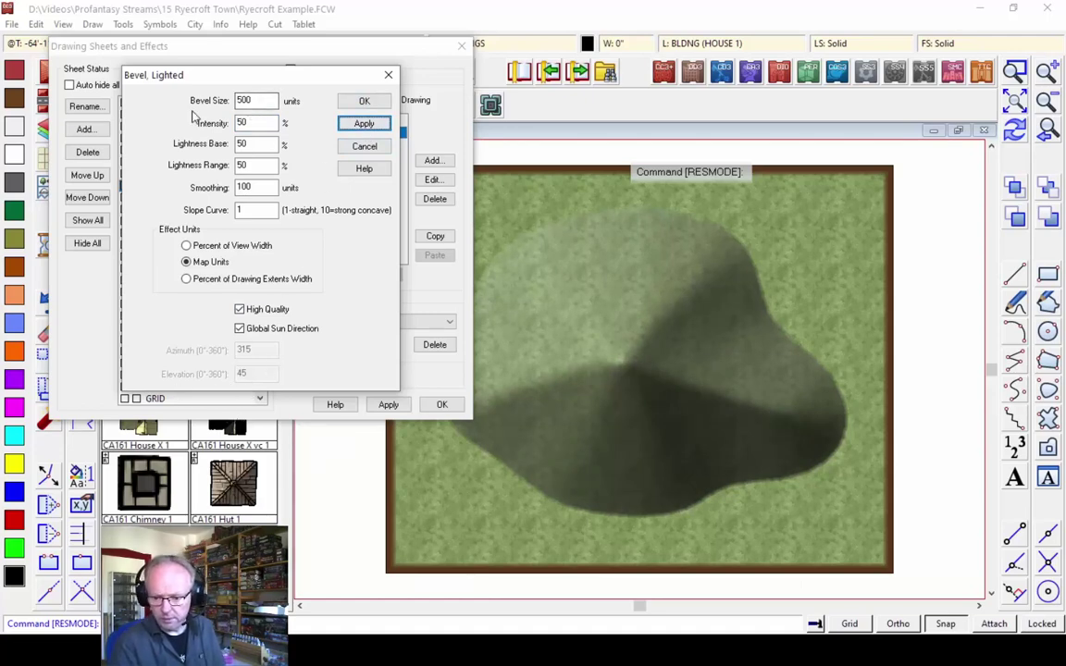
{"action": "double_click", "coordinate": [246, 187]}
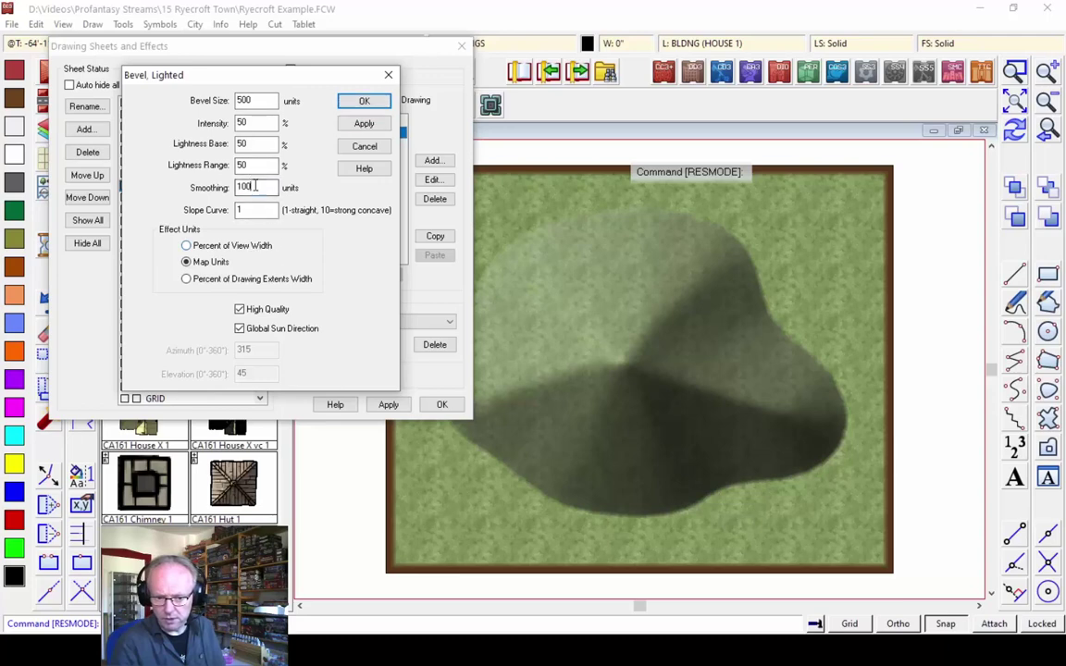
{"action": "type", "text": "2"}
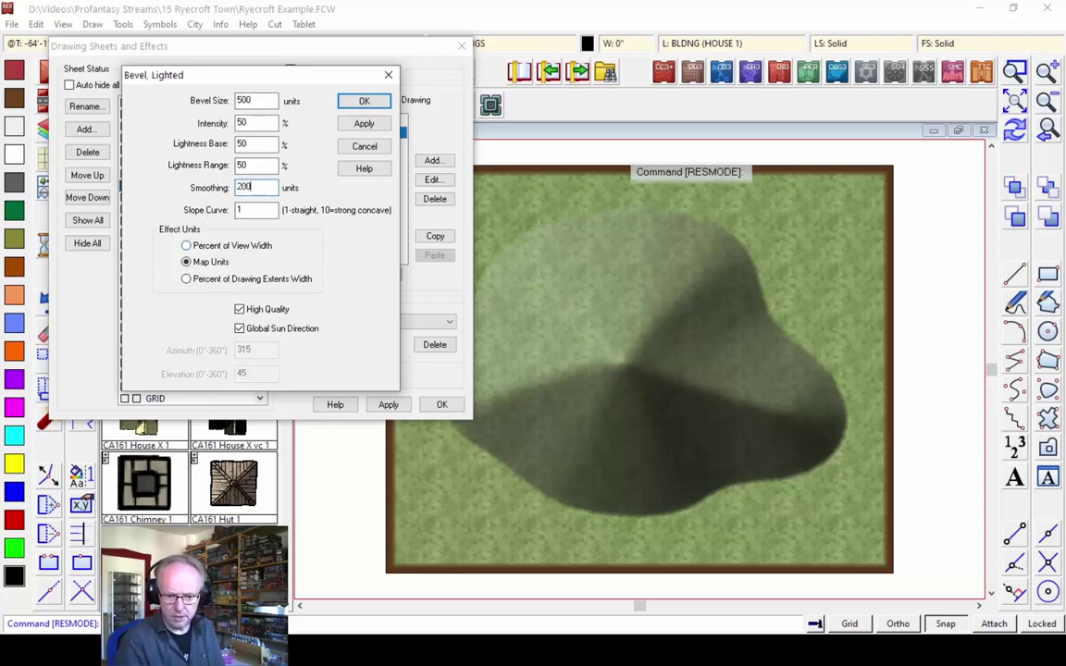
{"action": "left_click", "coordinate": [365, 124]}
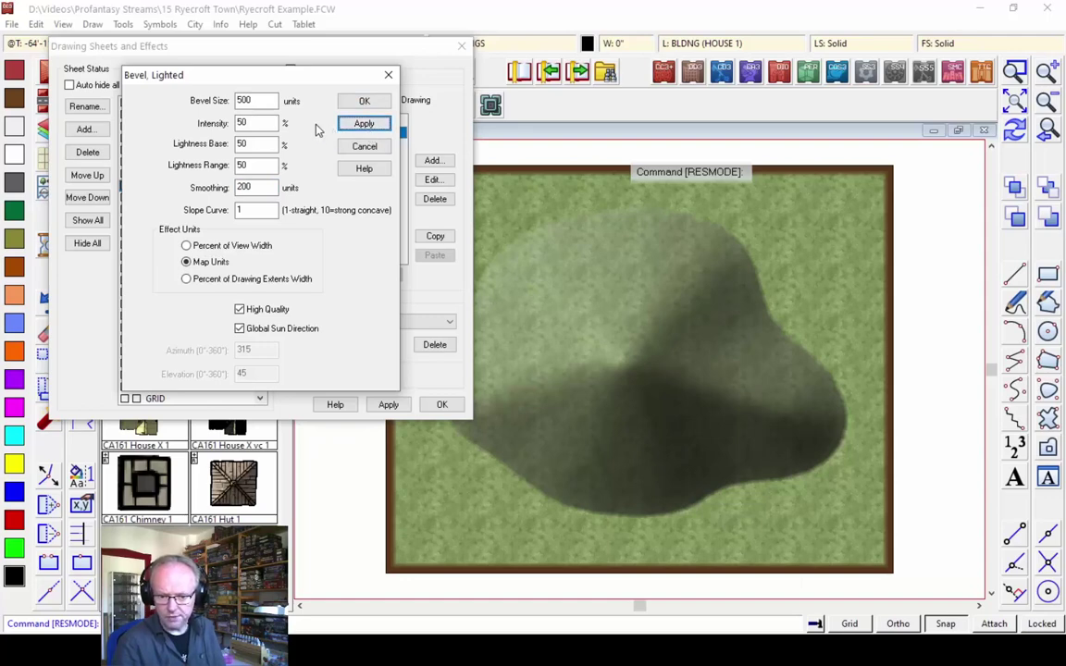
Try bevel sizes of 600 and 200 units, applying each to the raised area
{"action": "double_click", "coordinate": [265, 103]}
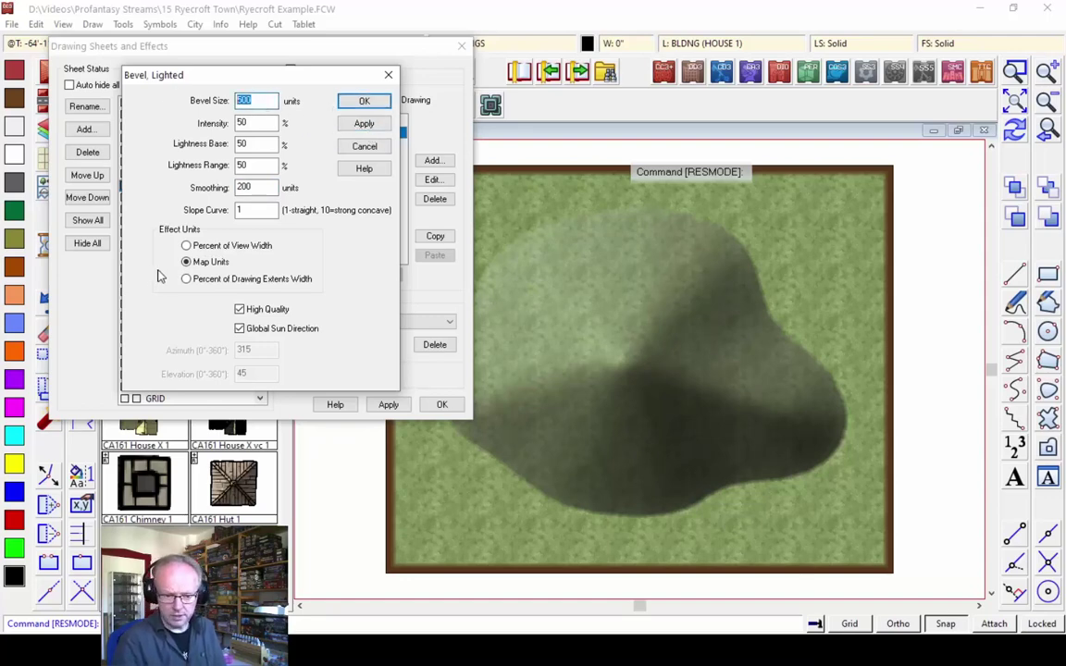
{"action": "type", "text": "8"}
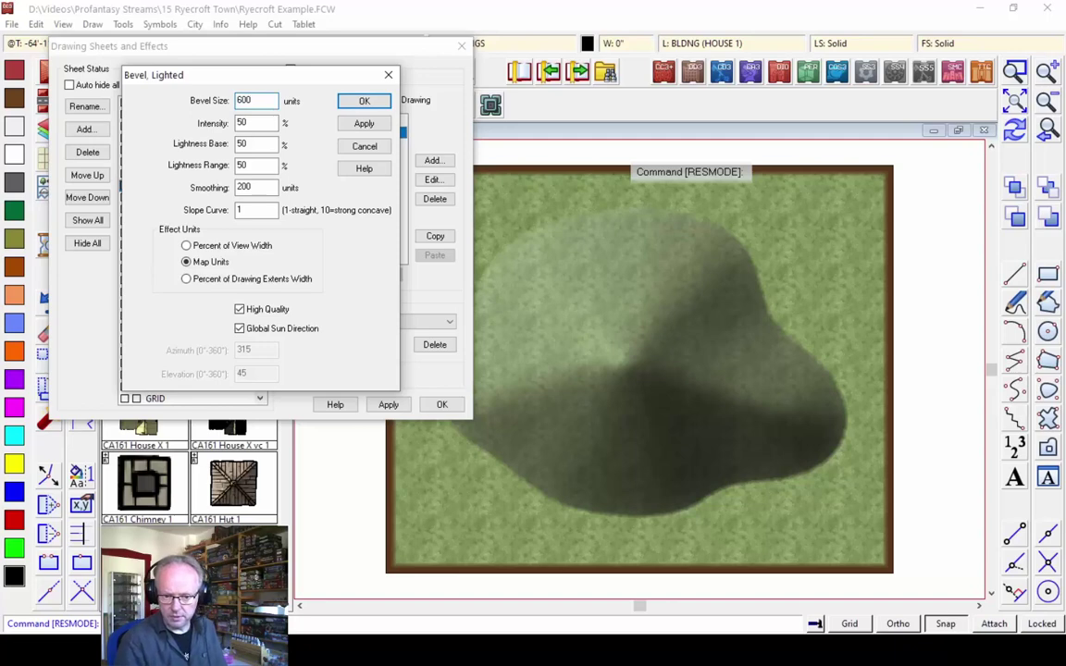
{"action": "left_click", "coordinate": [366, 125]}
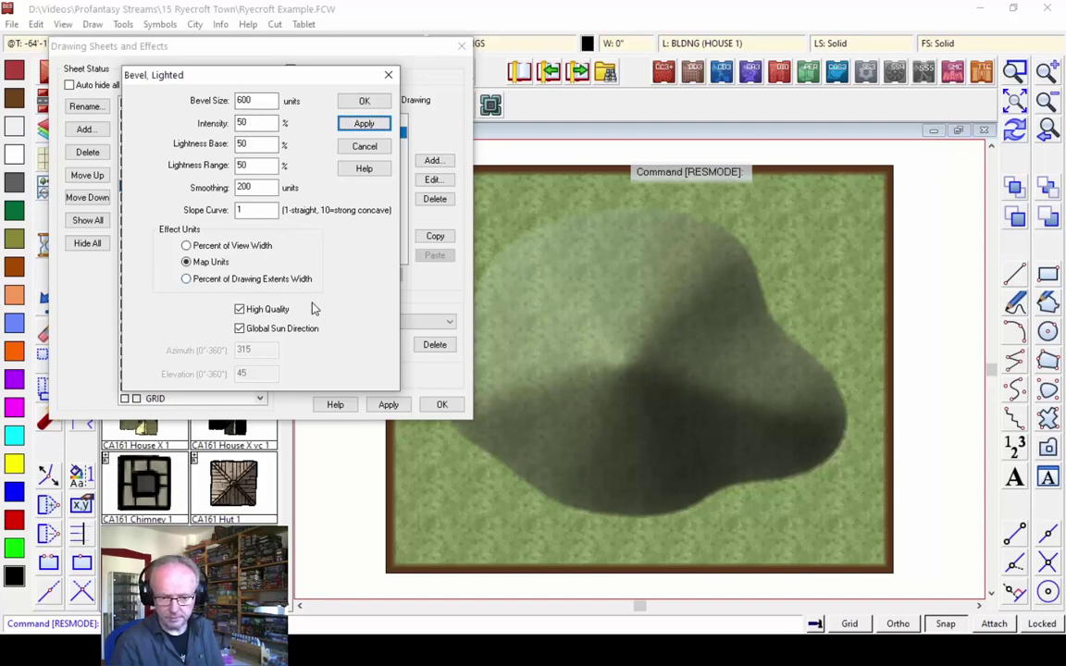
{"action": "double_click", "coordinate": [248, 100]}
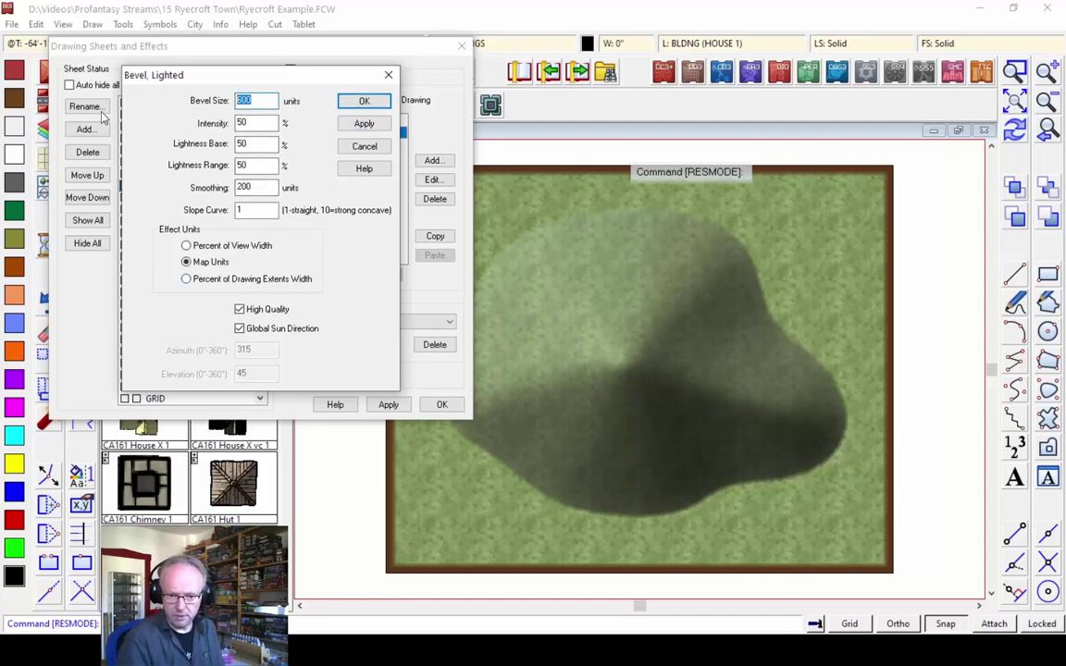
{"action": "type", "text": "200"}
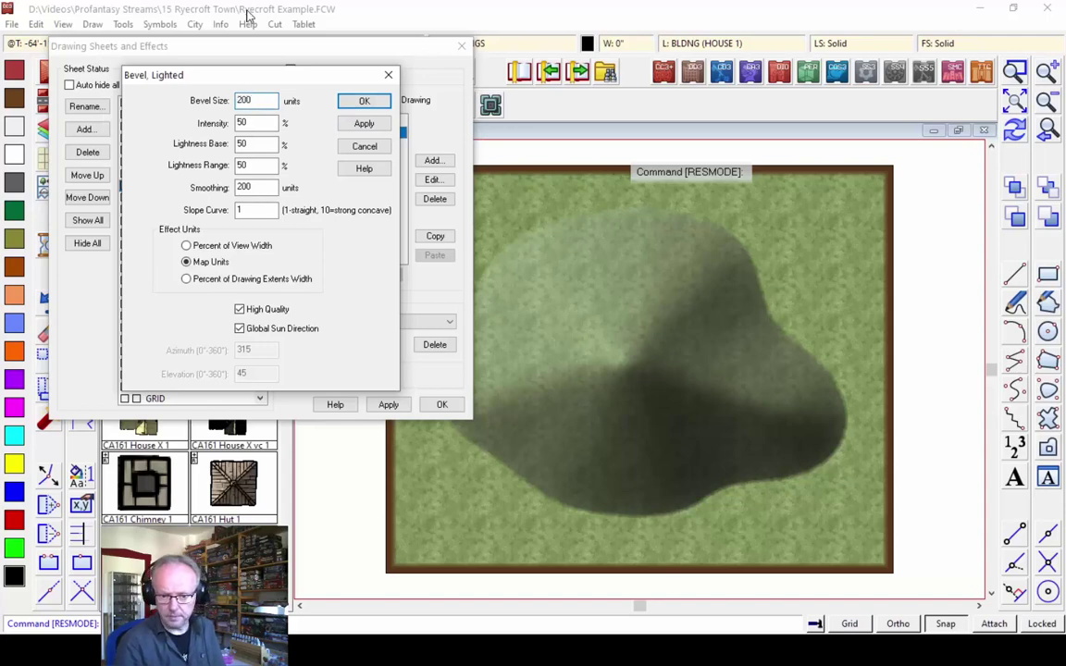
{"action": "left_click", "coordinate": [350, 124]}
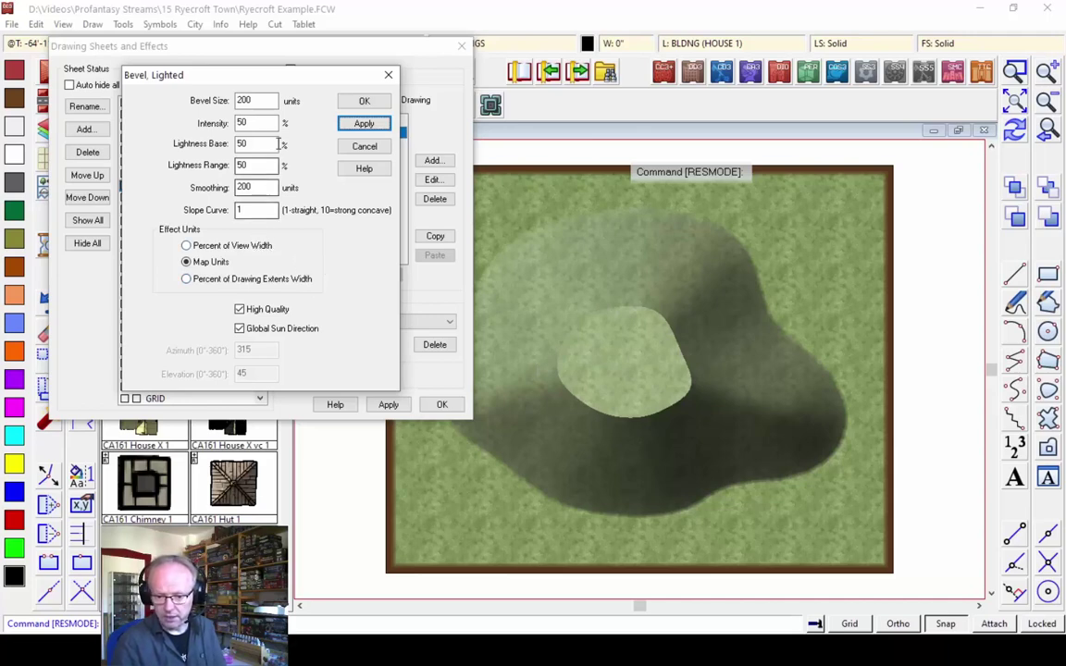
Set the bevel size to 300 units, apply it and accept the Bevel, Lighted settings
{"action": "double_click", "coordinate": [256, 100]}
{"action": "type", "text": "3"}
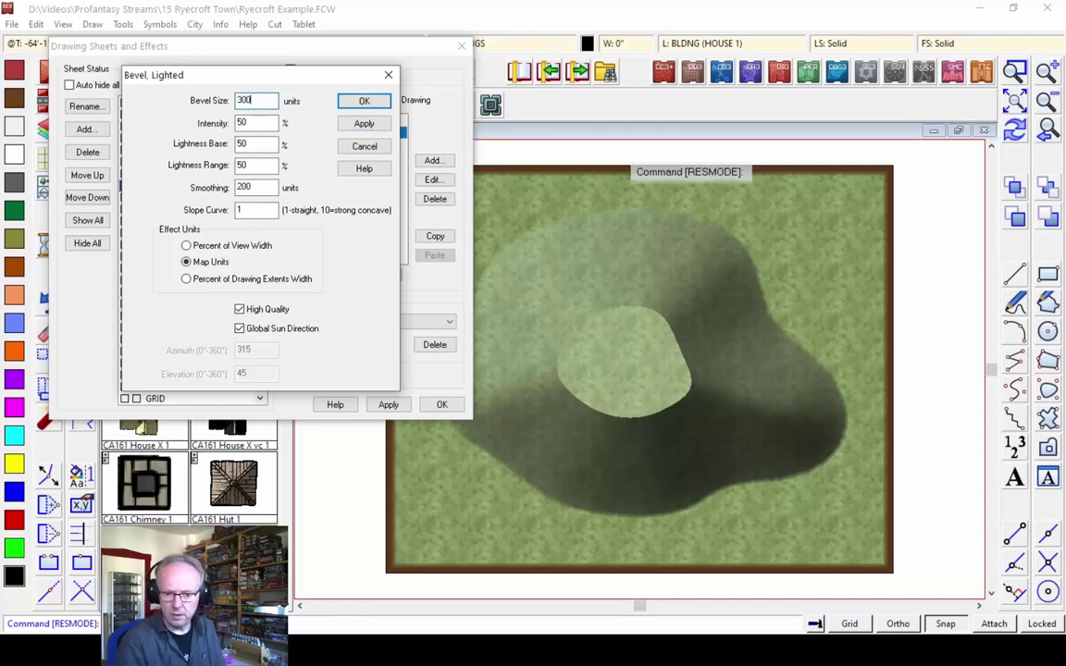
{"action": "left_click", "coordinate": [362, 124]}
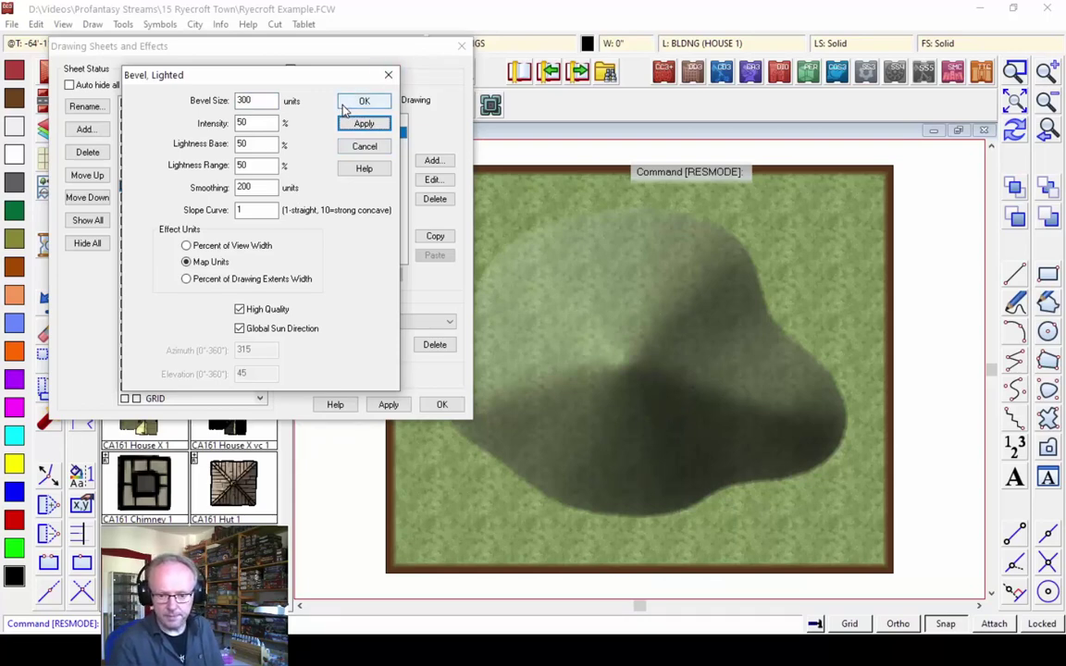
{"action": "left_click", "coordinate": [360, 102]}
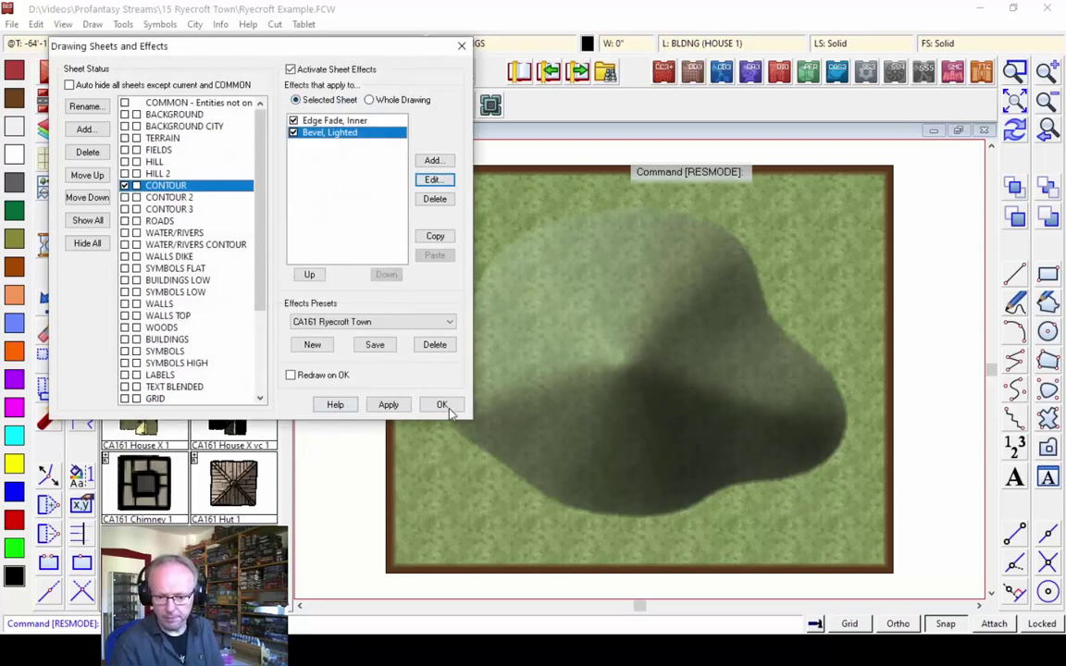
Compare the contour with the Bevel, Lighted effect disabled and re-enabled, and accept the sheet effects with the bevel active
{"action": "left_click", "coordinate": [293, 133]}
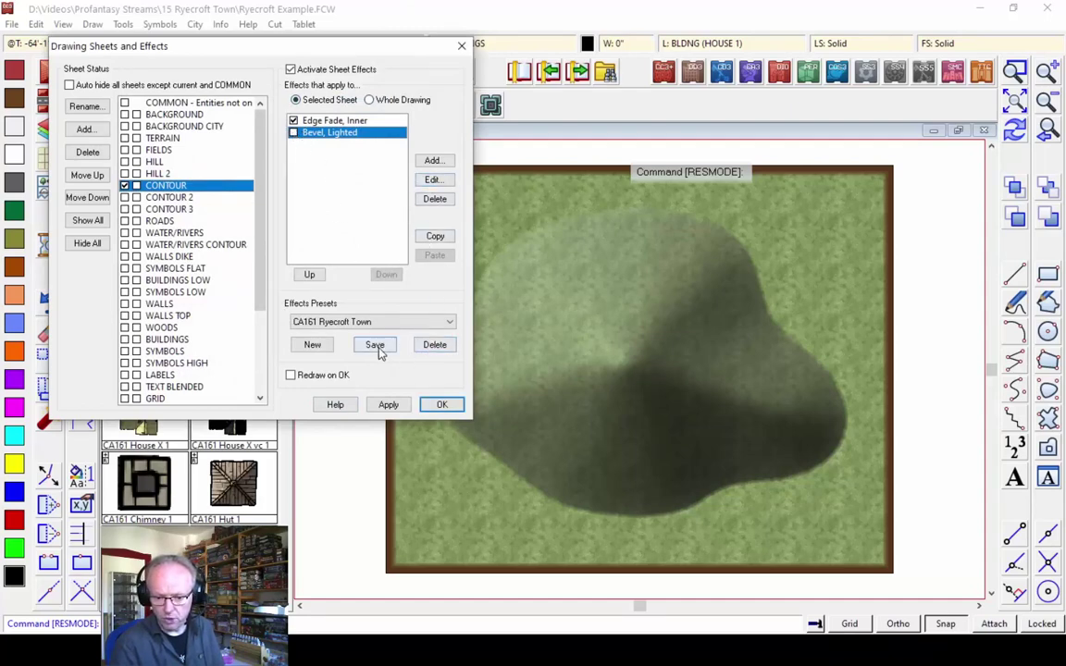
{"action": "left_click", "coordinate": [382, 406]}
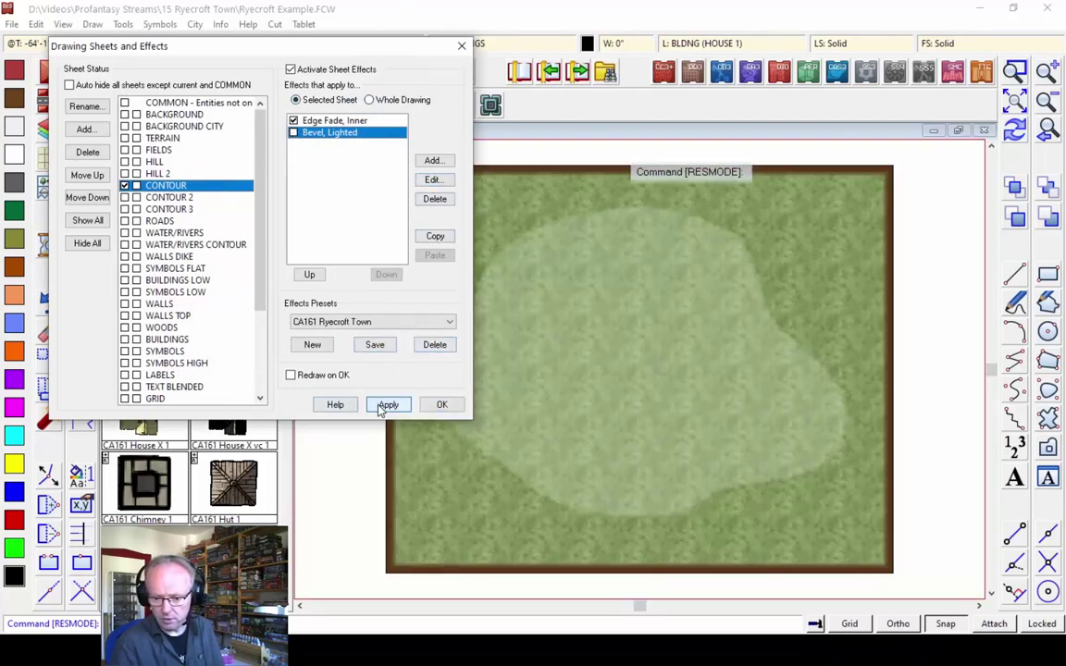
{"action": "left_click", "coordinate": [293, 133]}
{"action": "left_click", "coordinate": [389, 406]}
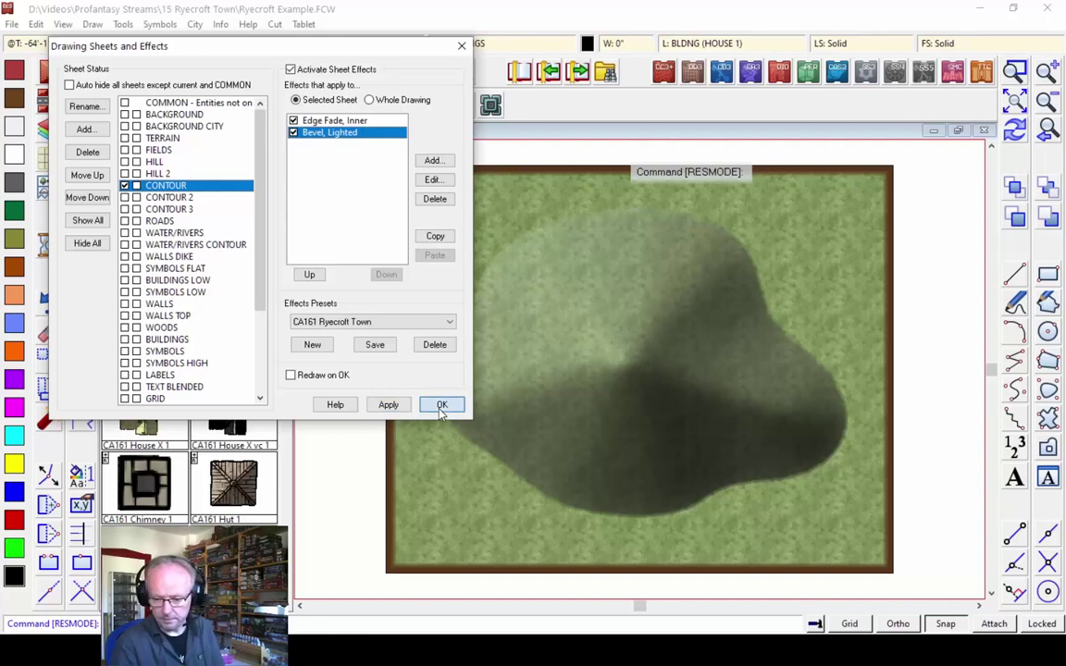
{"action": "left_click", "coordinate": [442, 406]}
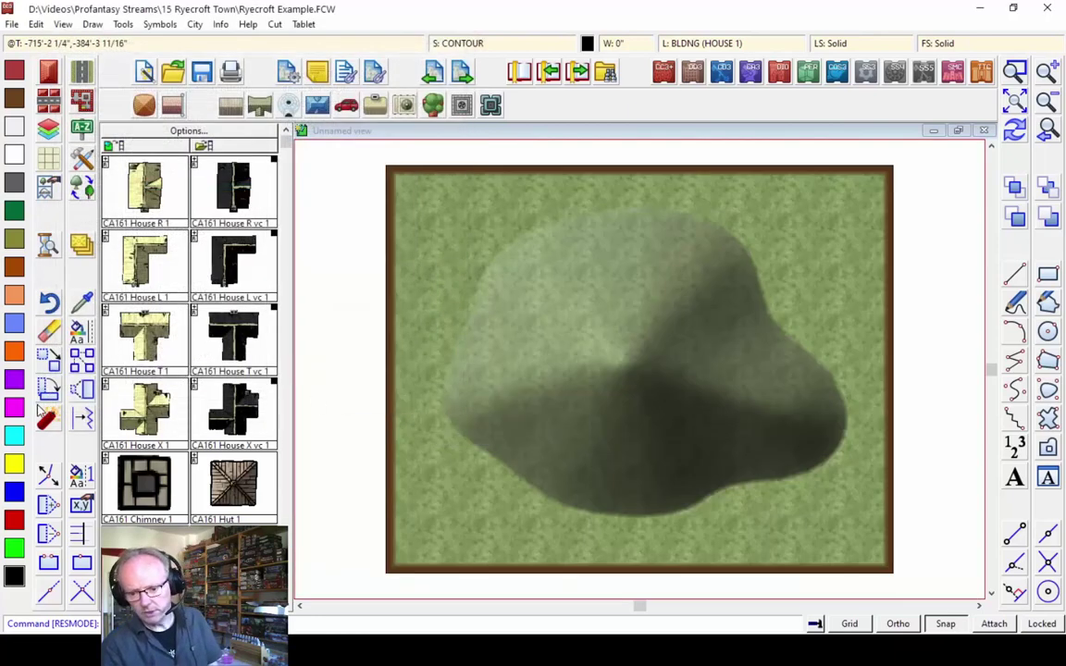
With snap off, draw a winding stream from just below the hill's peak down its southwest slope using the Water, Stream 5' drawing tool
{"action": "left_click", "coordinate": [82, 160]}
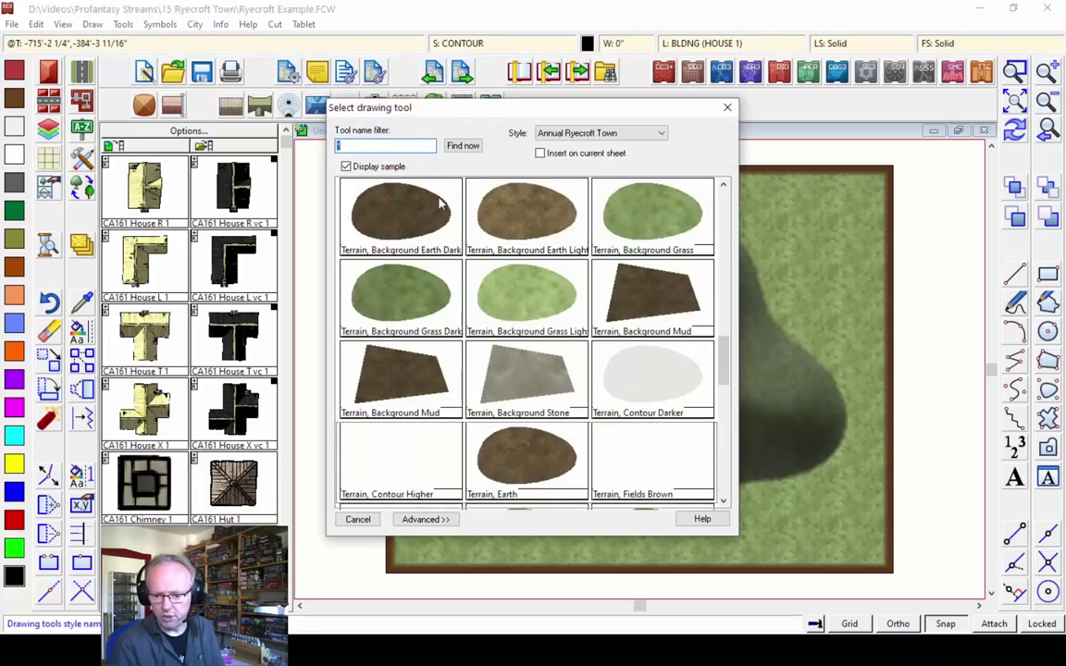
{"action": "left_click_drag", "start_coordinate": [727, 364], "coordinate": [708, 480]}
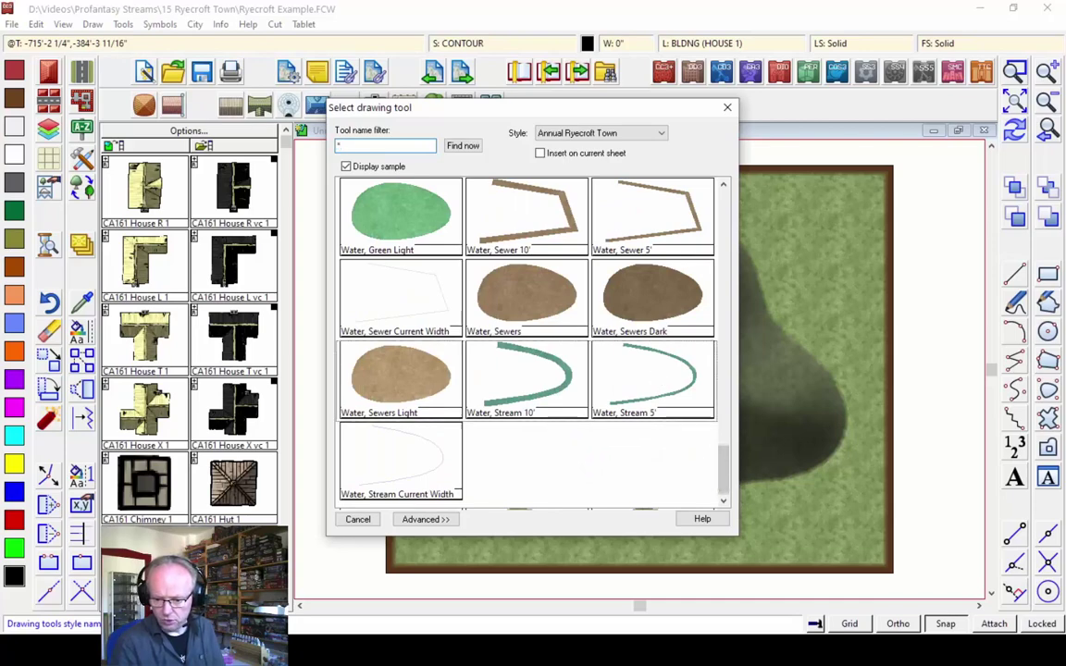
{"action": "double_click", "coordinate": [653, 374]}
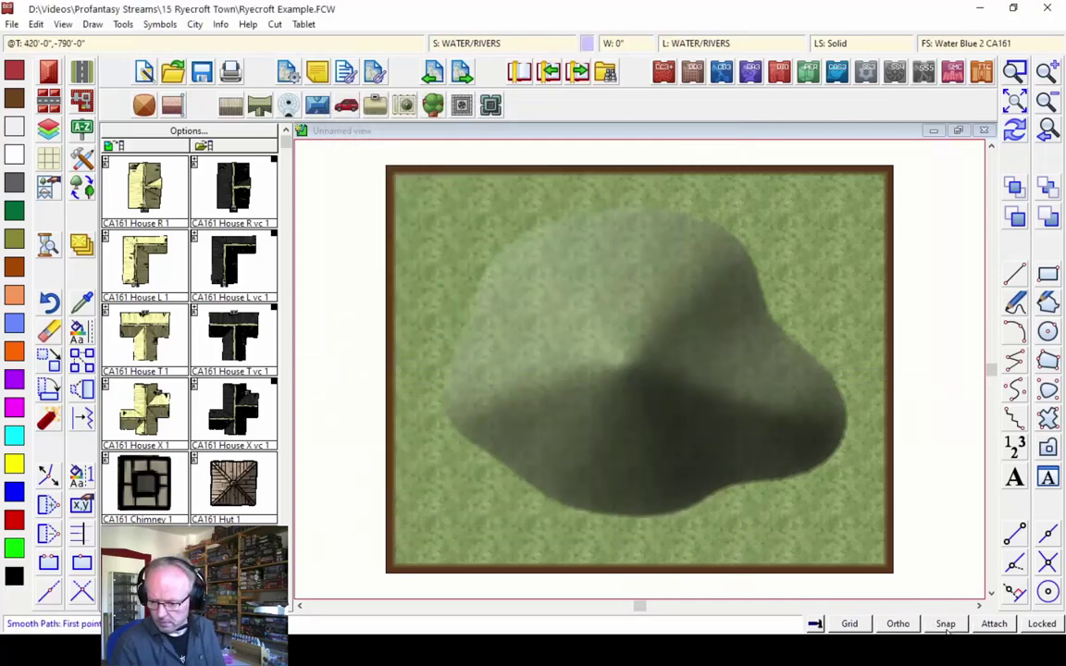
{"action": "left_click", "coordinate": [601, 391]}
{"action": "left_click", "coordinate": [569, 416]}
{"action": "left_click", "coordinate": [556, 426]}
{"action": "left_click", "coordinate": [553, 445]}
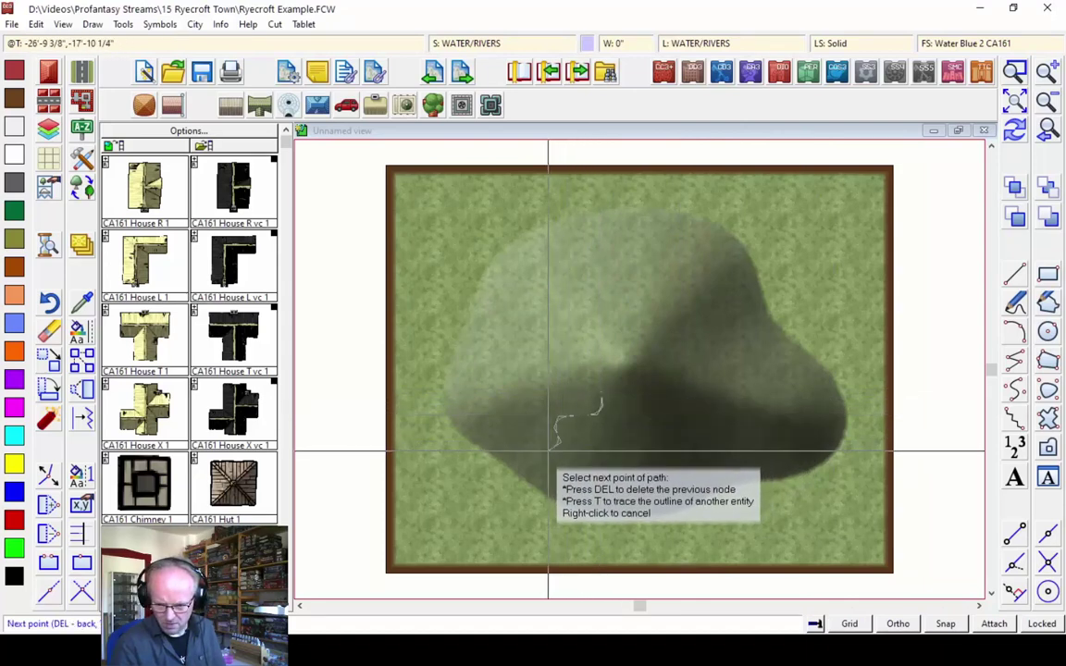
{"action": "right_click", "coordinate": [509, 430]}
{"action": "right_click", "coordinate": [463, 393]}
{"action": "right_click", "coordinate": [451, 379]}
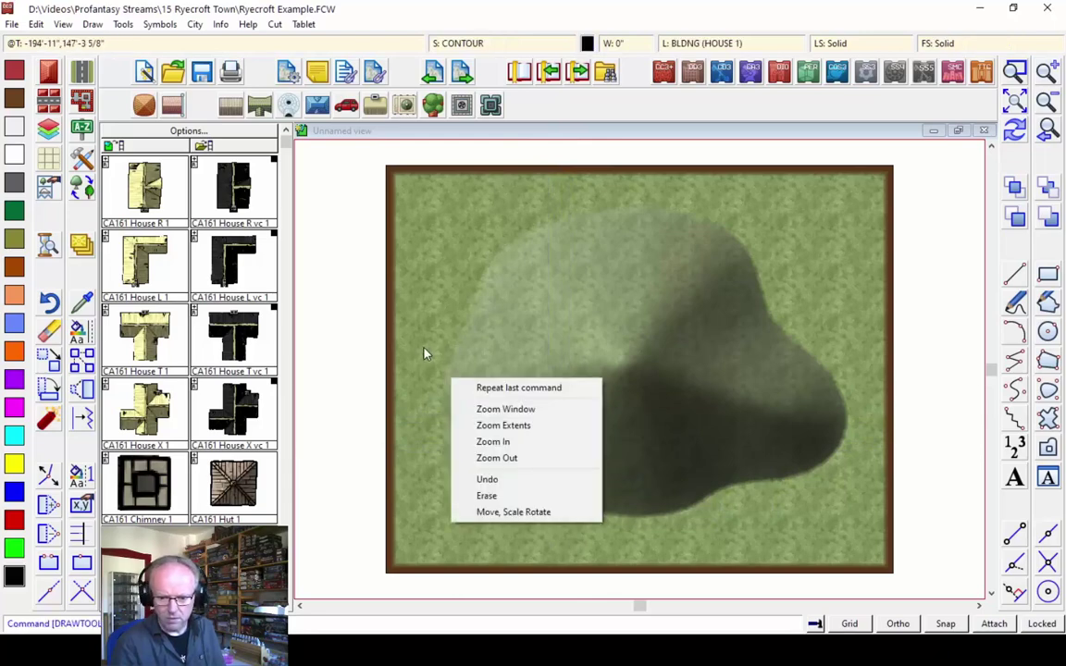
Continue the stream southwest onto the grass with the Water, Stream 10' drawing tool, starting at the lower endpoint of the 5' stream
{"action": "left_click", "coordinate": [518, 388]}
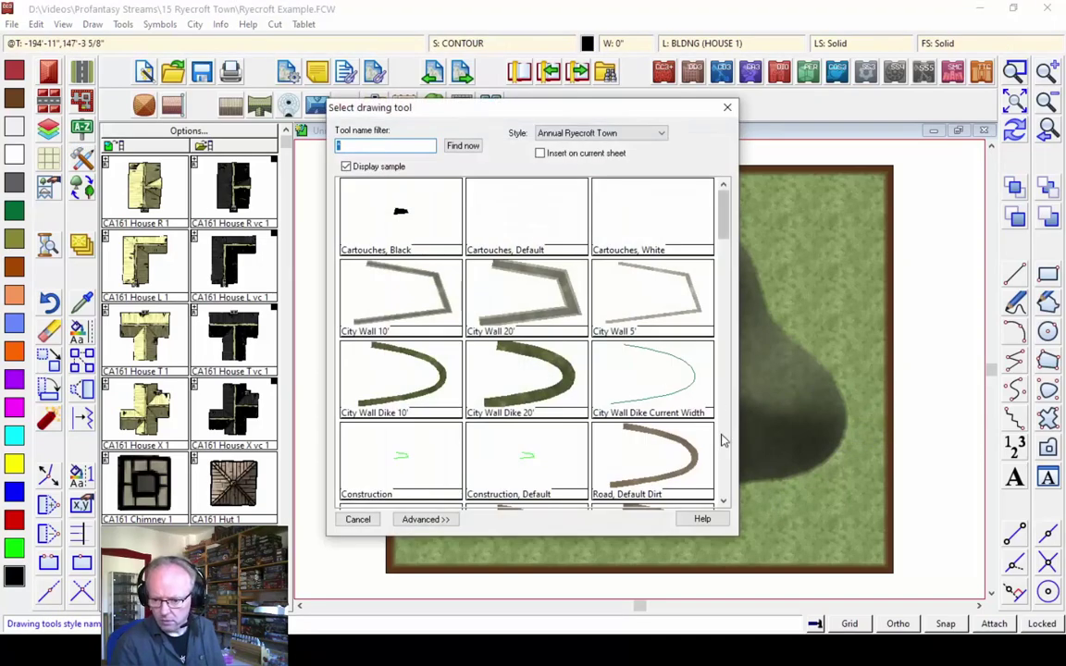
{"action": "scroll", "coordinate": [731, 440], "scroll_direction": "down", "scroll_amount": 1}
{"action": "scroll", "coordinate": [731, 440], "scroll_direction": "down", "scroll_amount": 5}
{"action": "scroll", "coordinate": [736, 458], "scroll_direction": "down", "scroll_amount": 15}
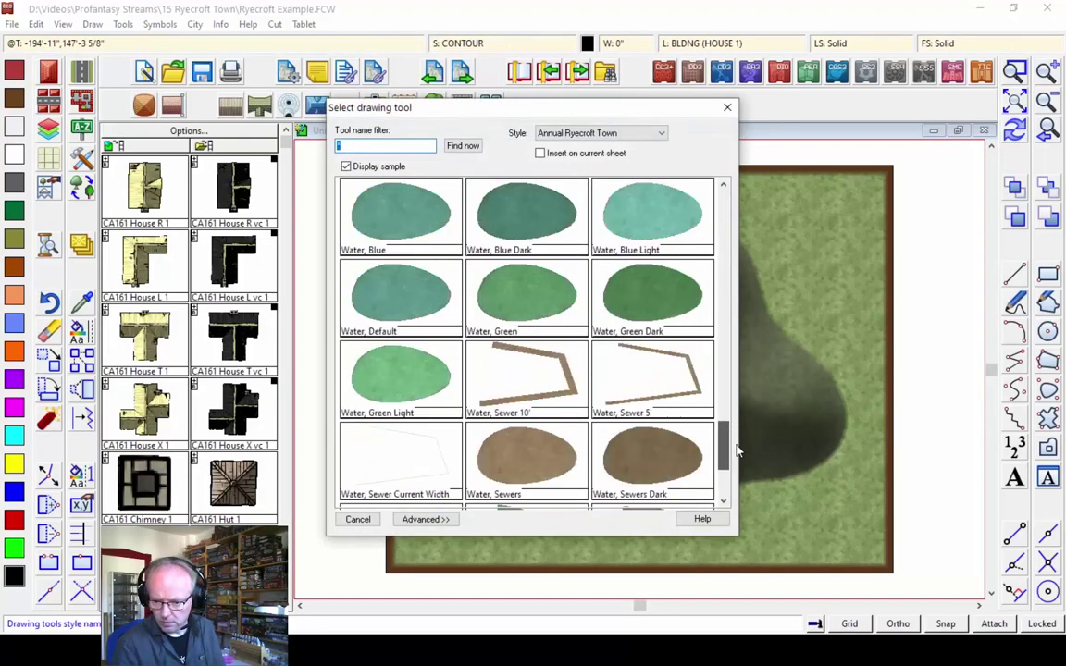
{"action": "left_click", "coordinate": [506, 359]}
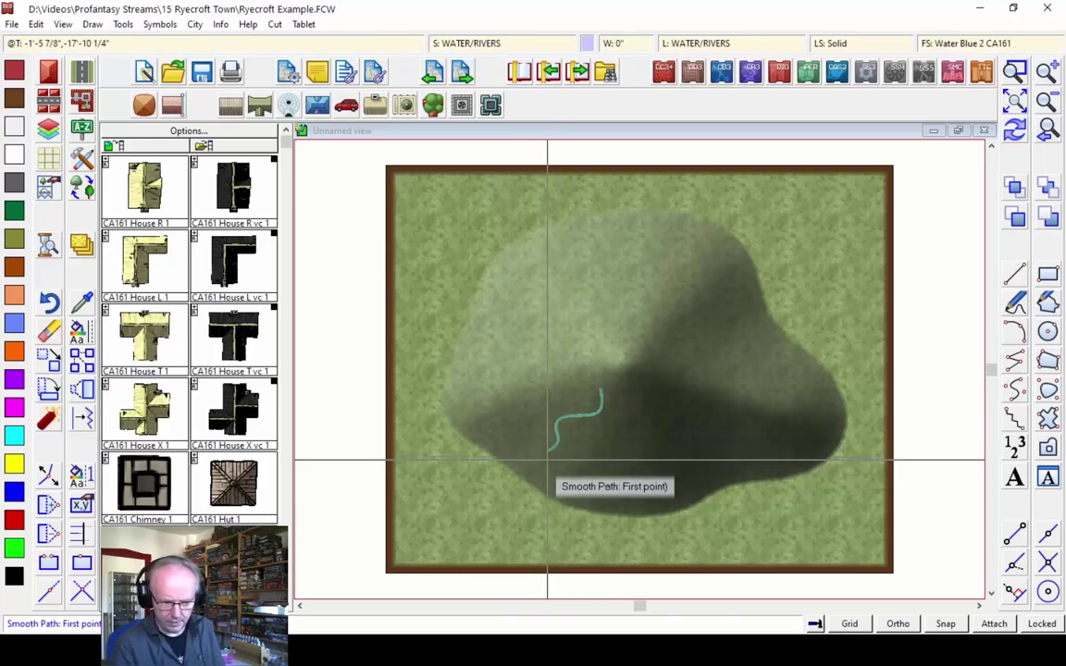
{"action": "key", "text": "e"}
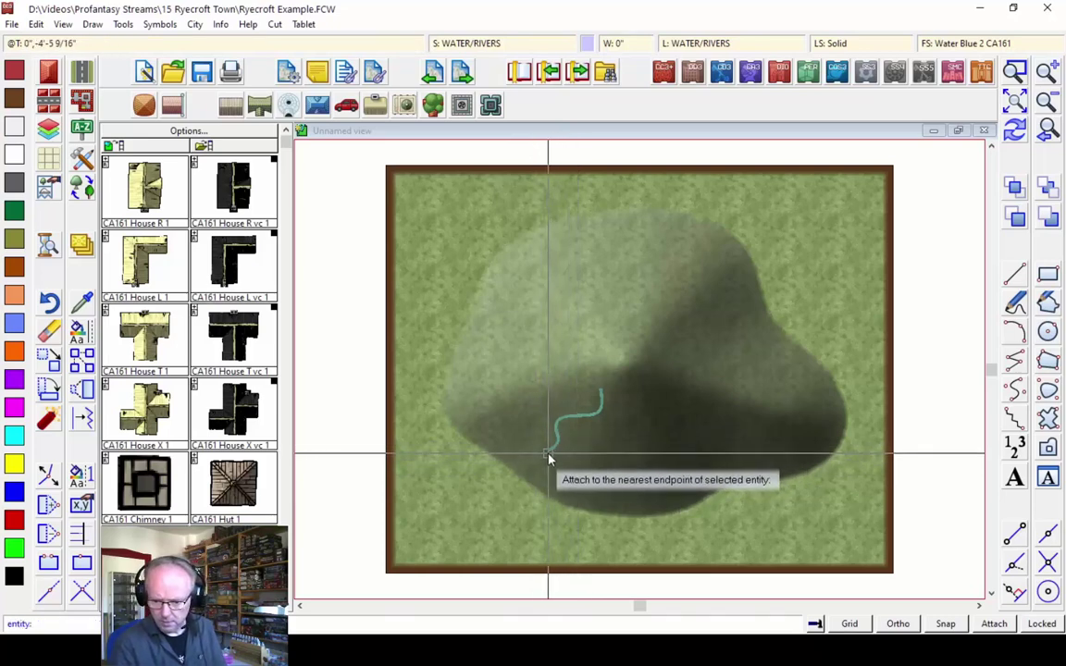
{"action": "left_click", "coordinate": [549, 453]}
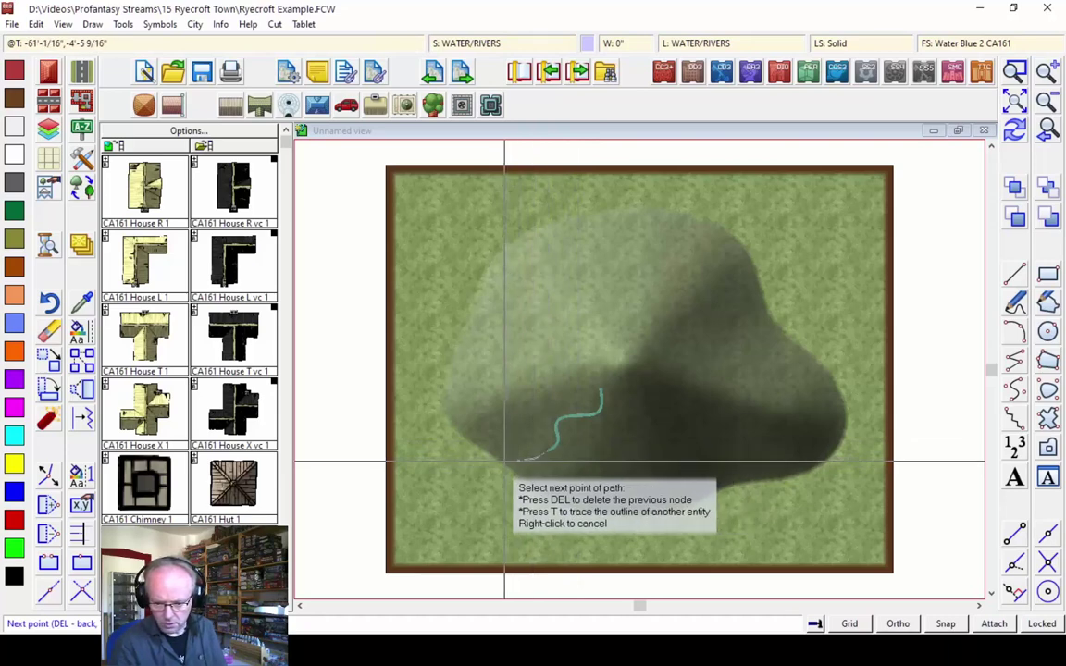
{"action": "left_click", "coordinate": [463, 481]}
{"action": "left_click", "coordinate": [450, 509]}
{"action": "right_click", "coordinate": [448, 512]}
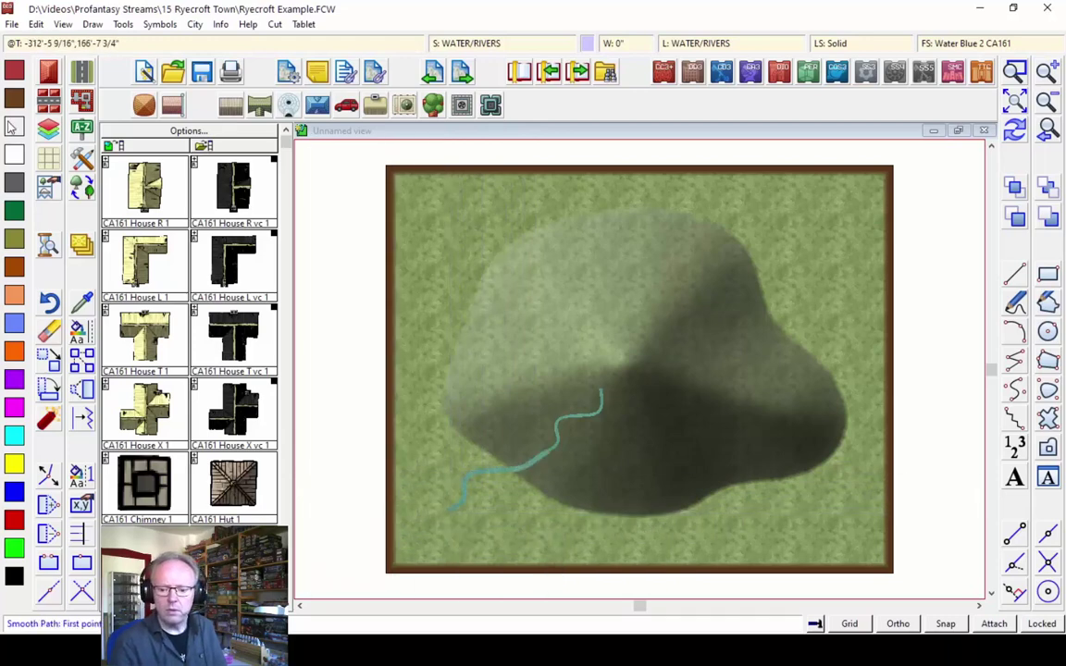
Split the 10' stream into two entities on the grass just west of the hill's edge
{"action": "left_click", "coordinate": [1015, 74]}
{"action": "left_click", "coordinate": [511, 408]}
{"action": "left_click", "coordinate": [610, 462]}
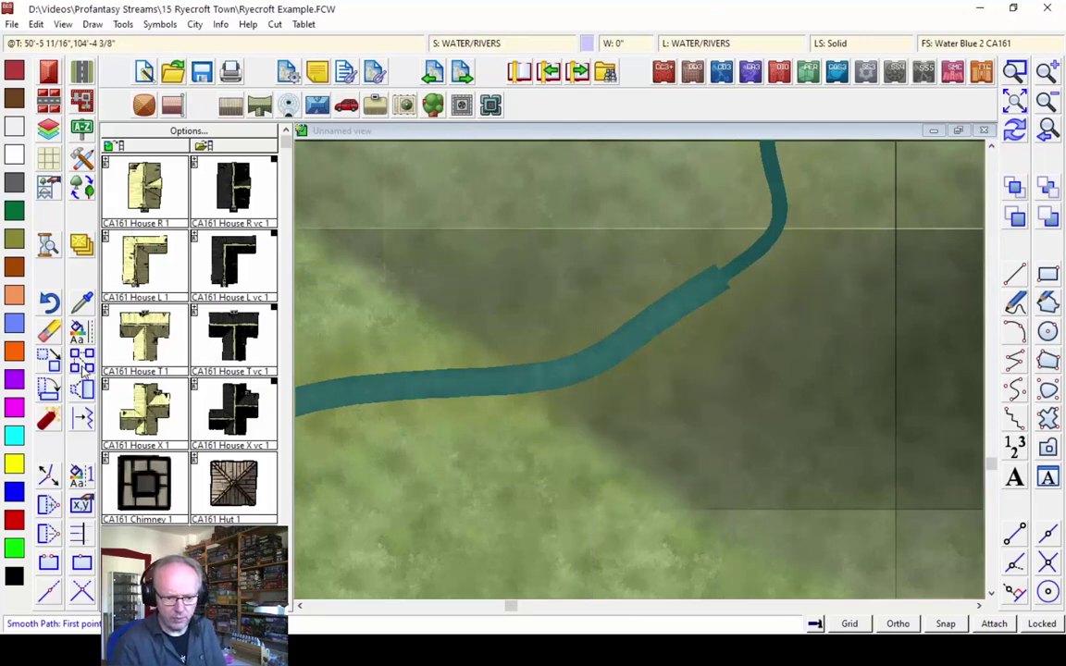
{"action": "left_click", "coordinate": [81, 565]}
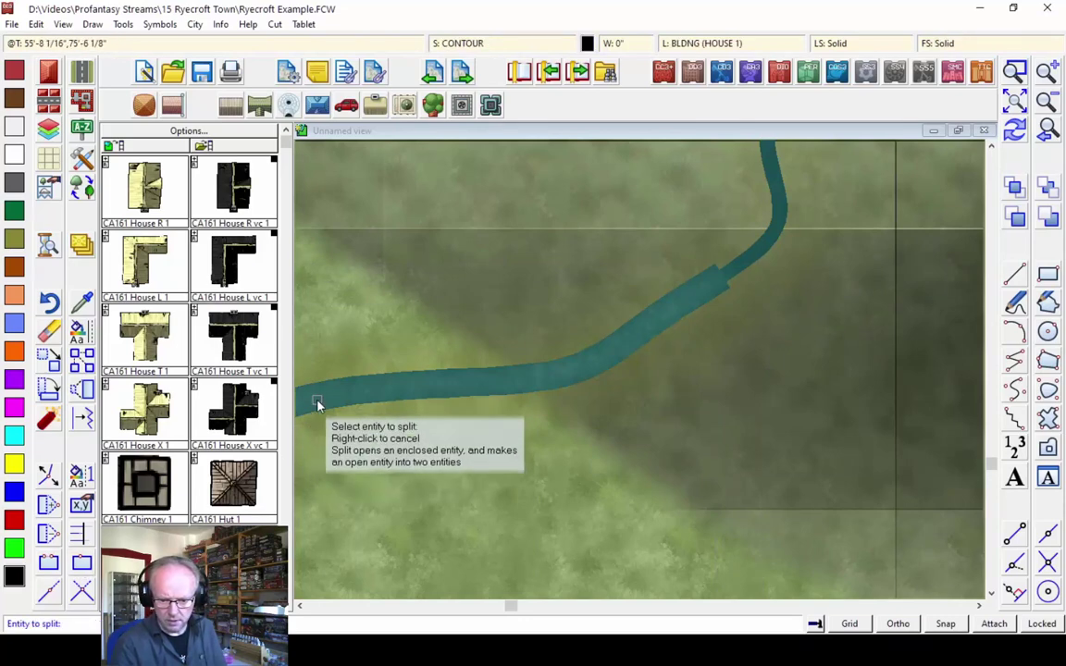
{"action": "left_click", "coordinate": [319, 400]}
{"action": "left_click", "coordinate": [340, 394]}
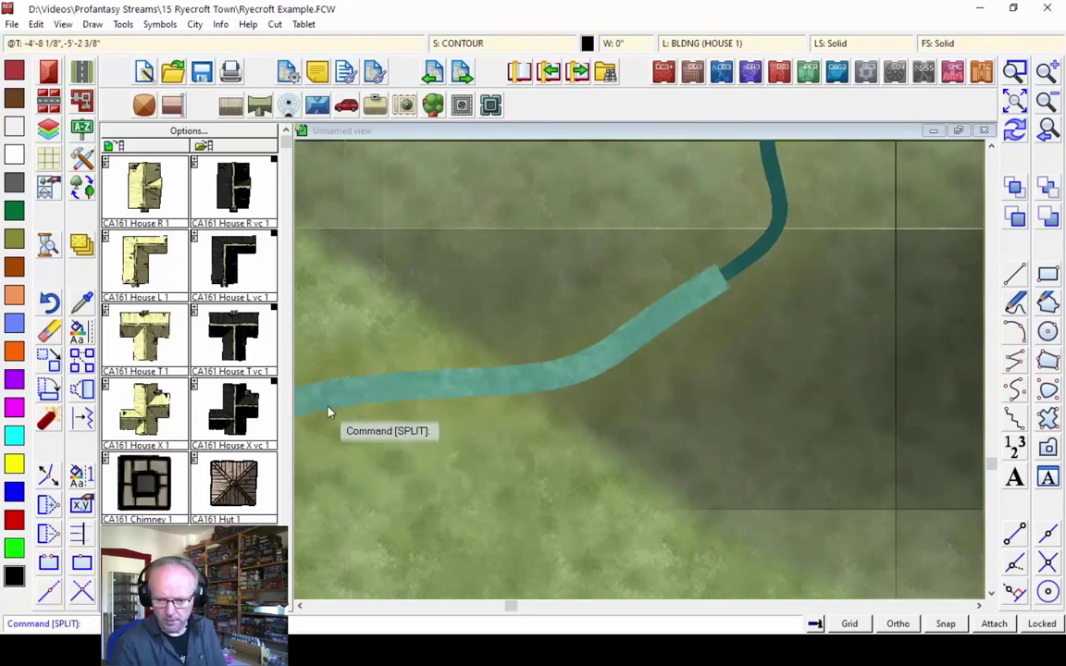
Change the line width of the split stream's upper section, between the 5' stream and the hill's edge, to 7.5
{"action": "right_click", "coordinate": [83, 339]}
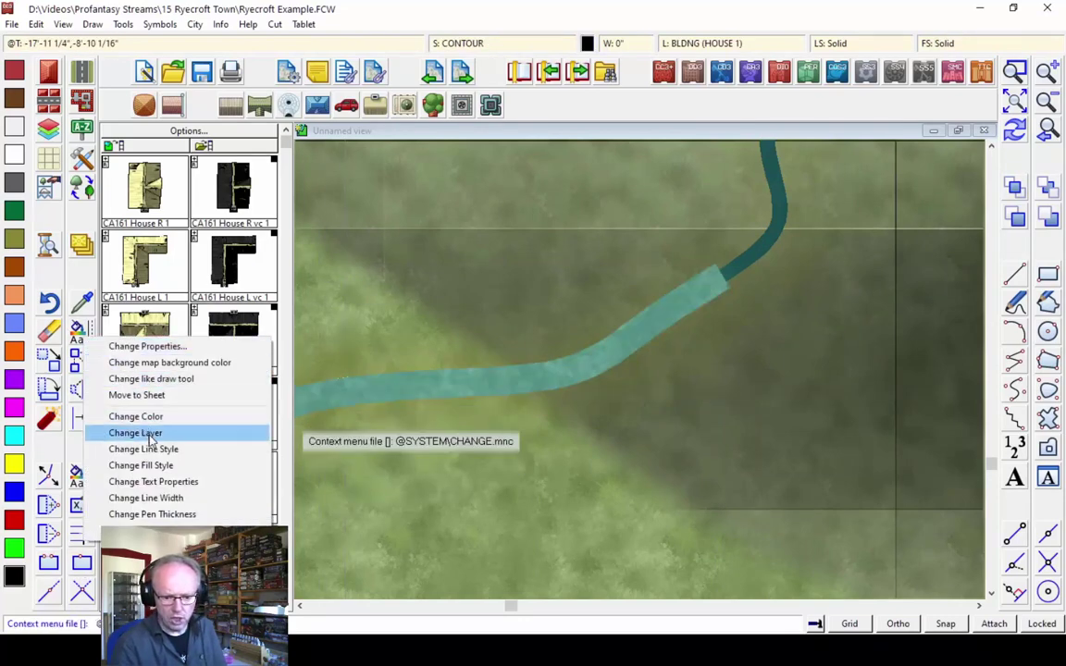
{"action": "left_click", "coordinate": [145, 501]}
{"action": "left_click", "coordinate": [597, 354]}
{"action": "right_click", "coordinate": [476, 288]}
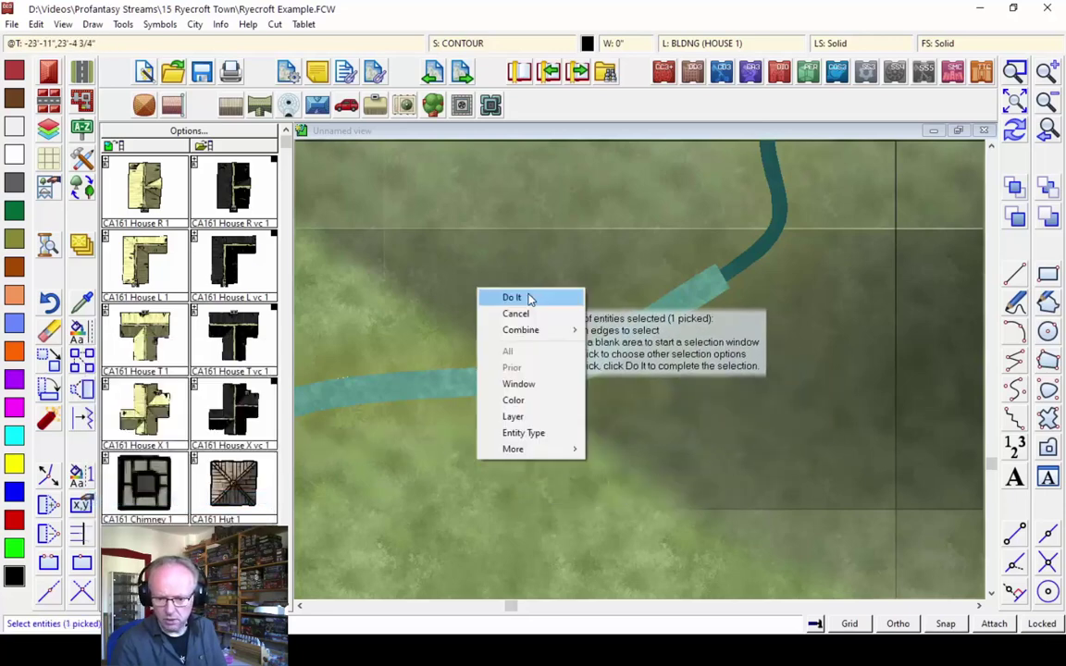
{"action": "left_click", "coordinate": [514, 297]}
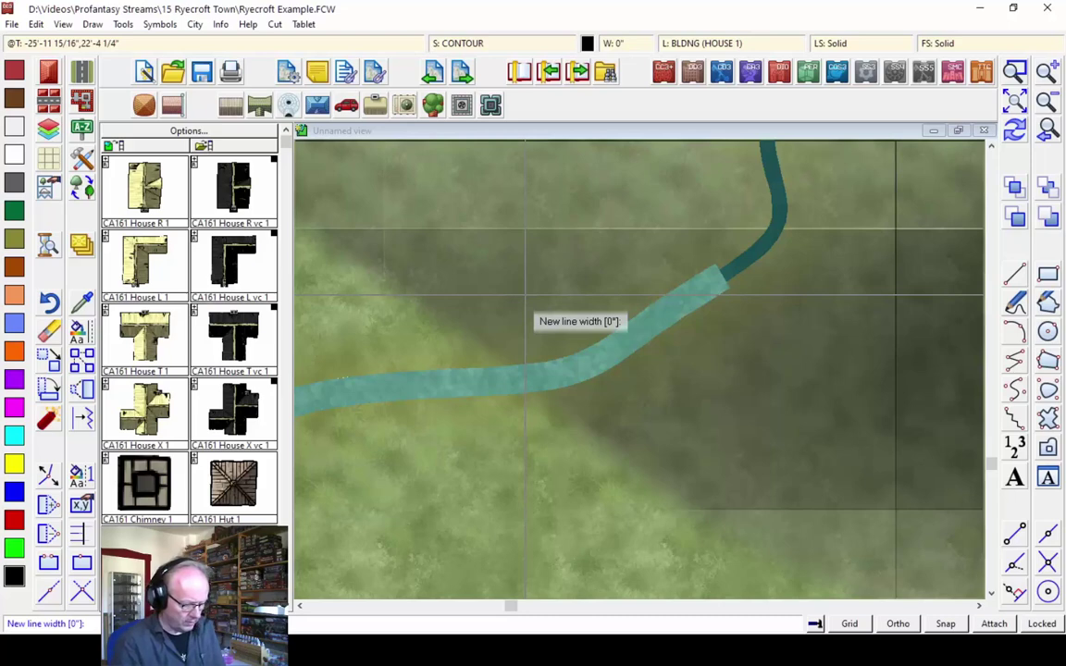
{"action": "type", "text": "7.5"}
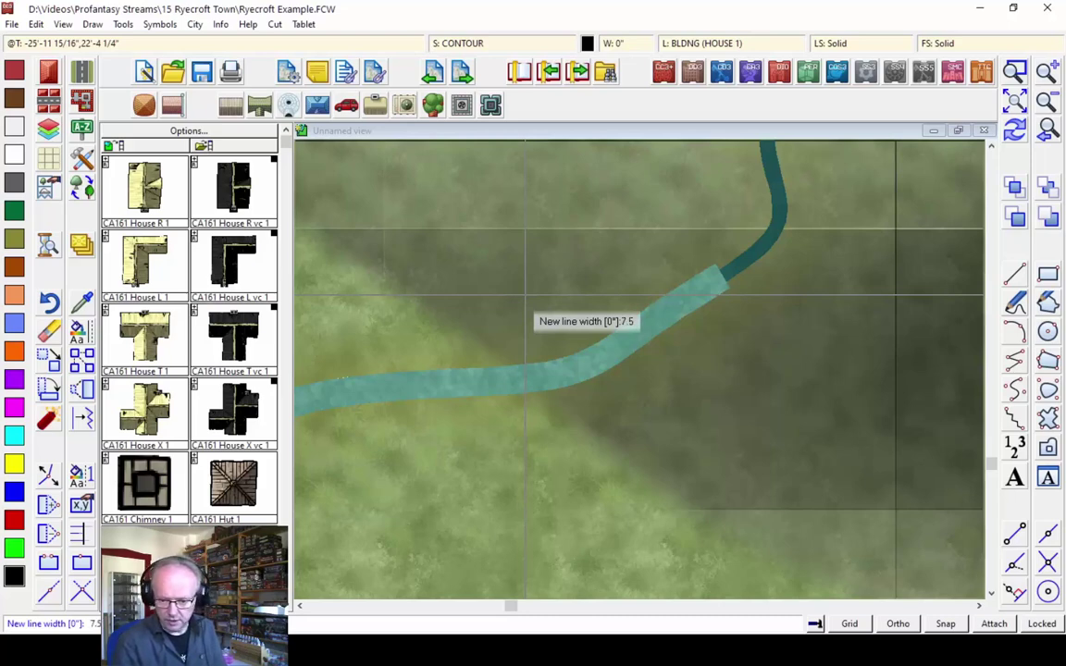
{"action": "key", "text": "Return"}
{"action": "left_click", "coordinate": [1015, 131]}
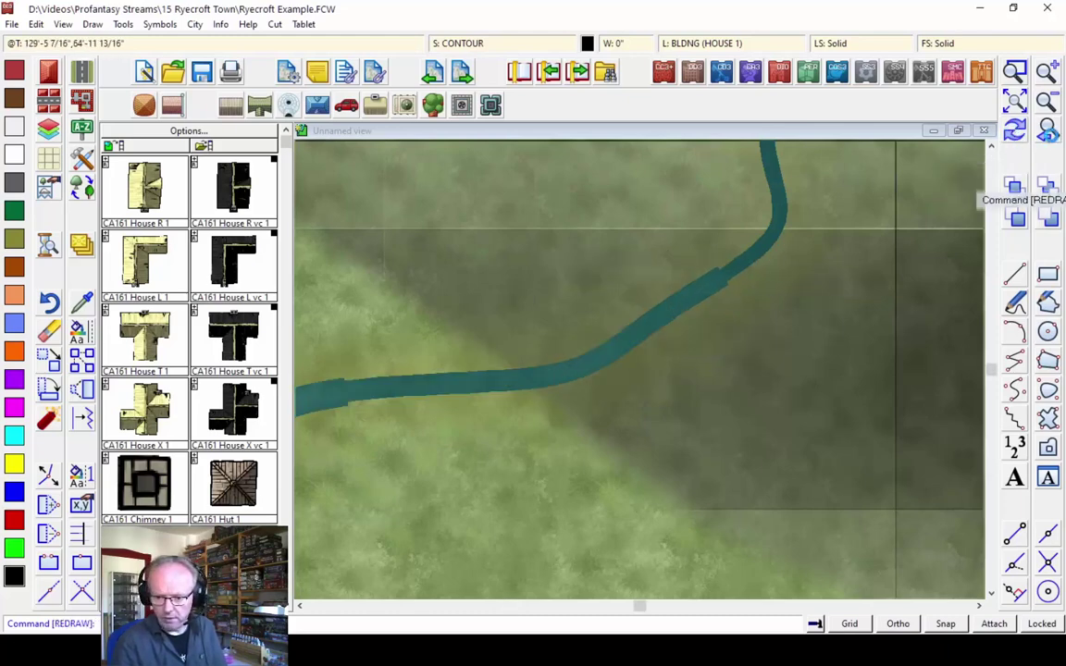
Draw a broad river with the Water, Blue tool from the west border to the south border, meeting the stream's lower end
{"action": "left_click", "coordinate": [1047, 135]}
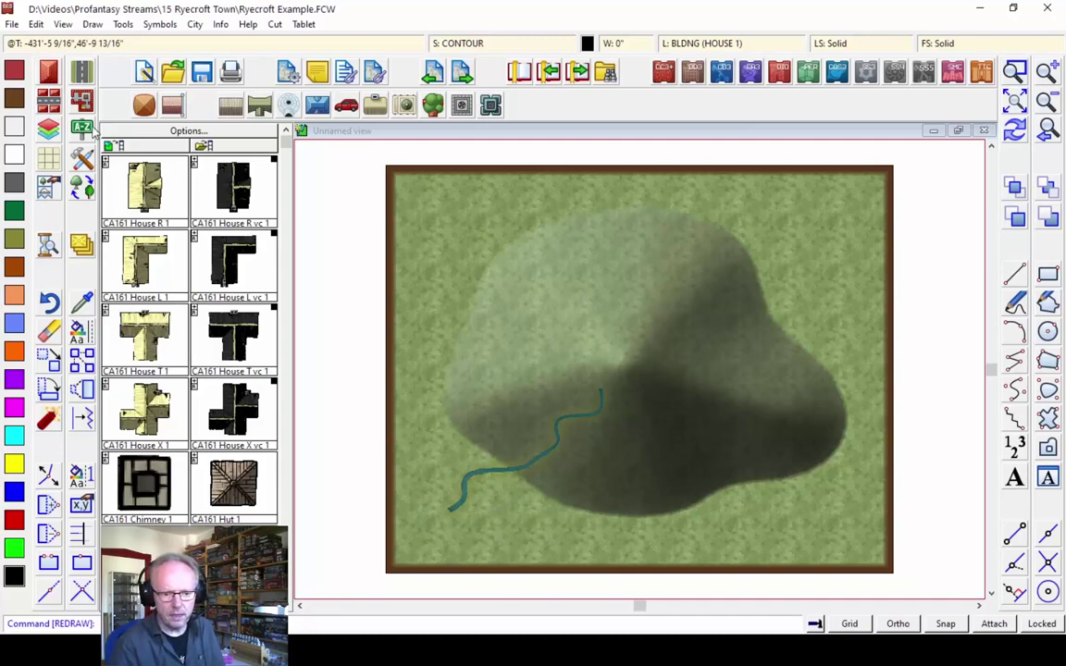
{"action": "left_click", "coordinate": [81, 155]}
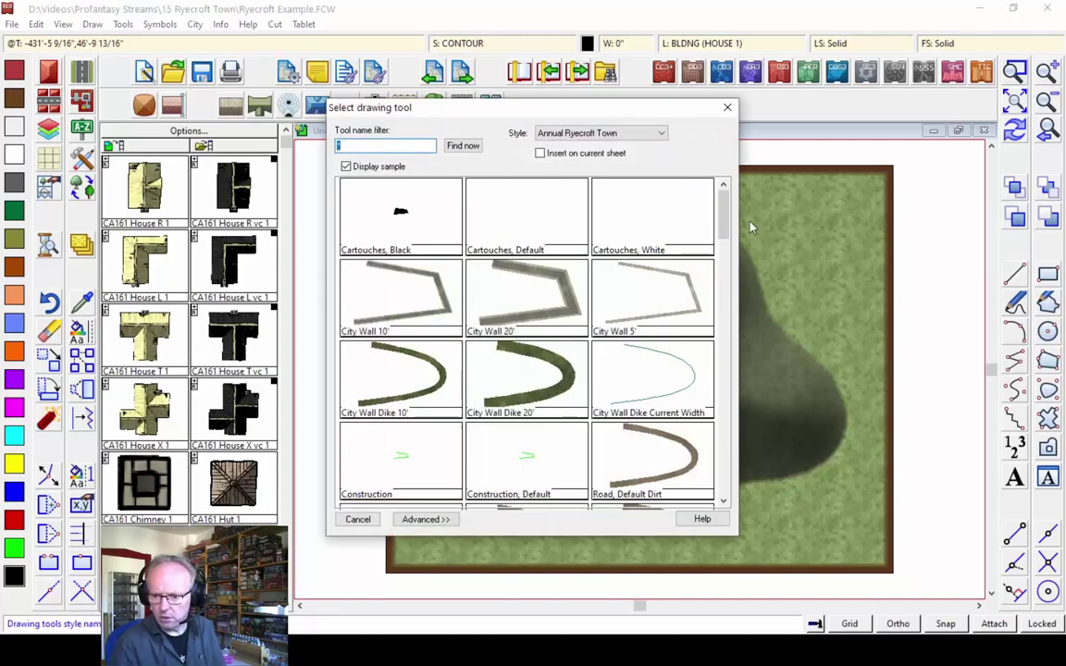
{"action": "left_click_drag", "start_coordinate": [724, 208], "coordinate": [710, 426]}
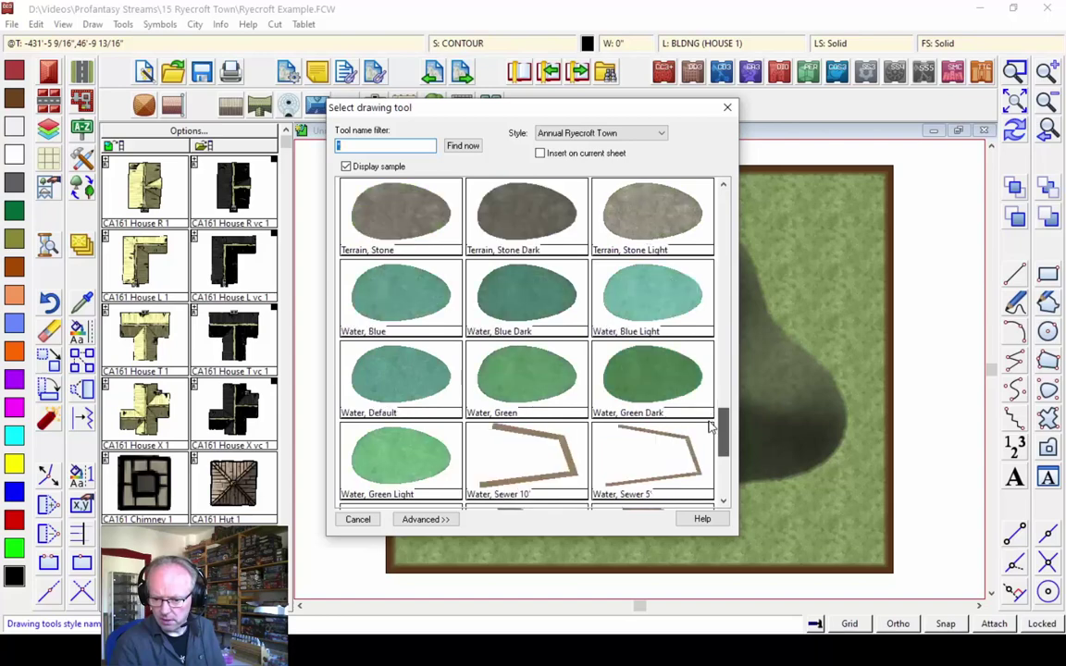
{"action": "left_click", "coordinate": [384, 315]}
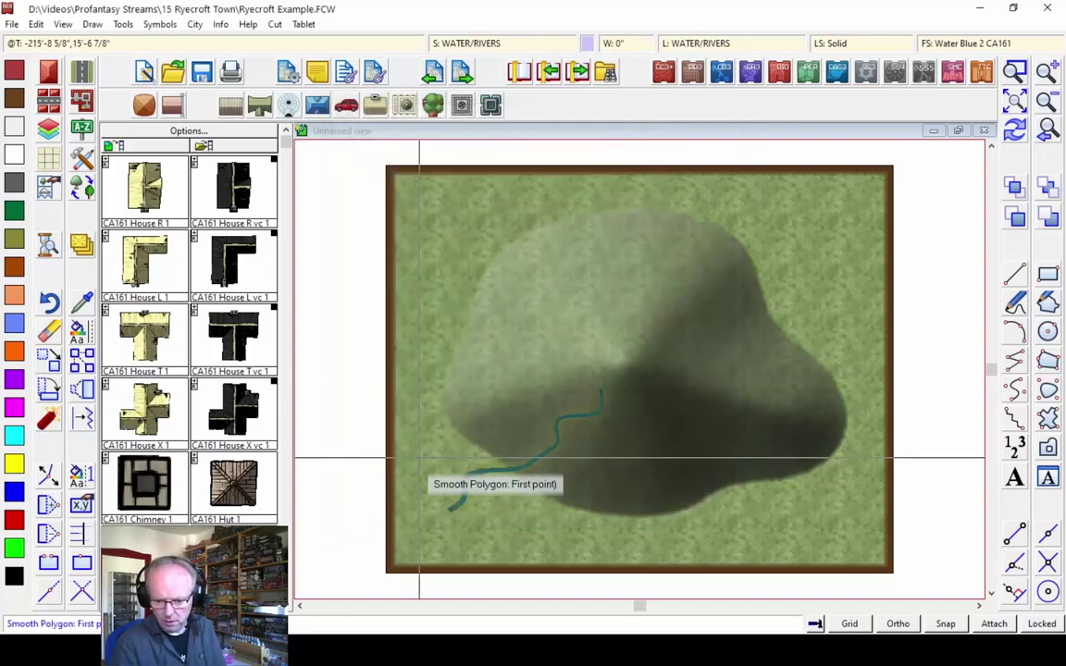
{"action": "left_click", "coordinate": [391, 433]}
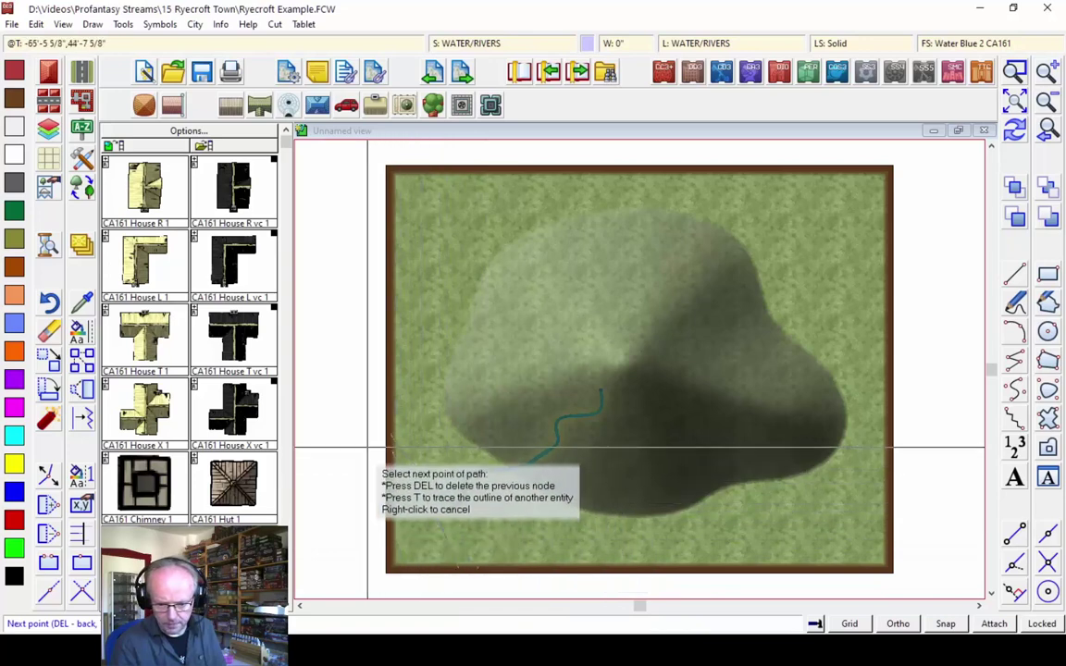
{"action": "right_click", "coordinate": [375, 487]}
{"action": "key", "text": "Escape"}
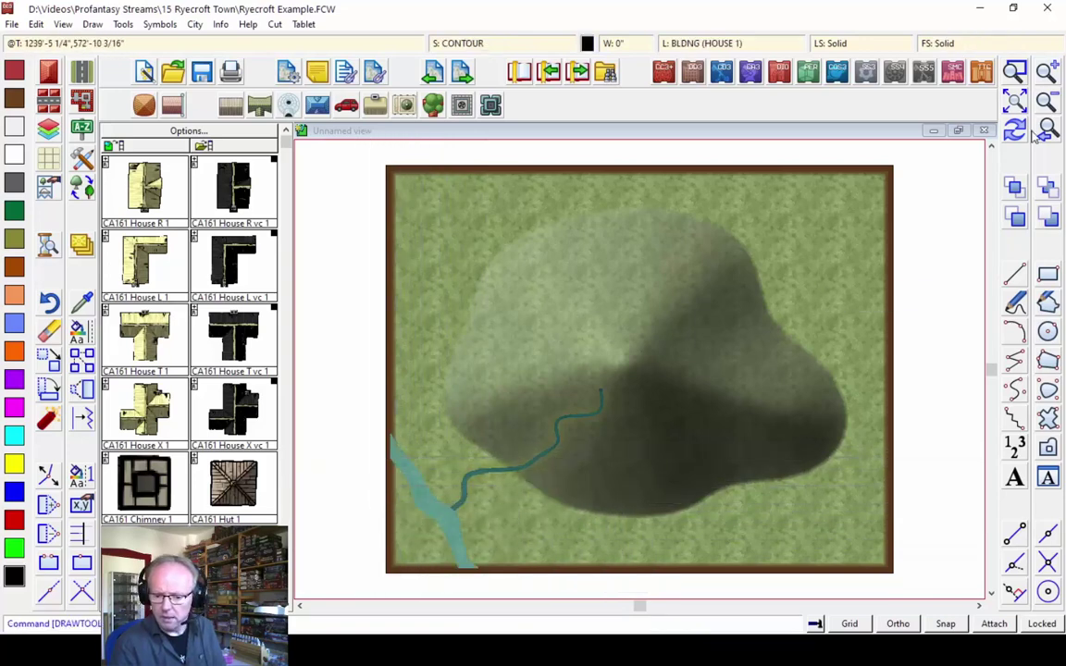
{"action": "key", "text": "ctrl+r"}
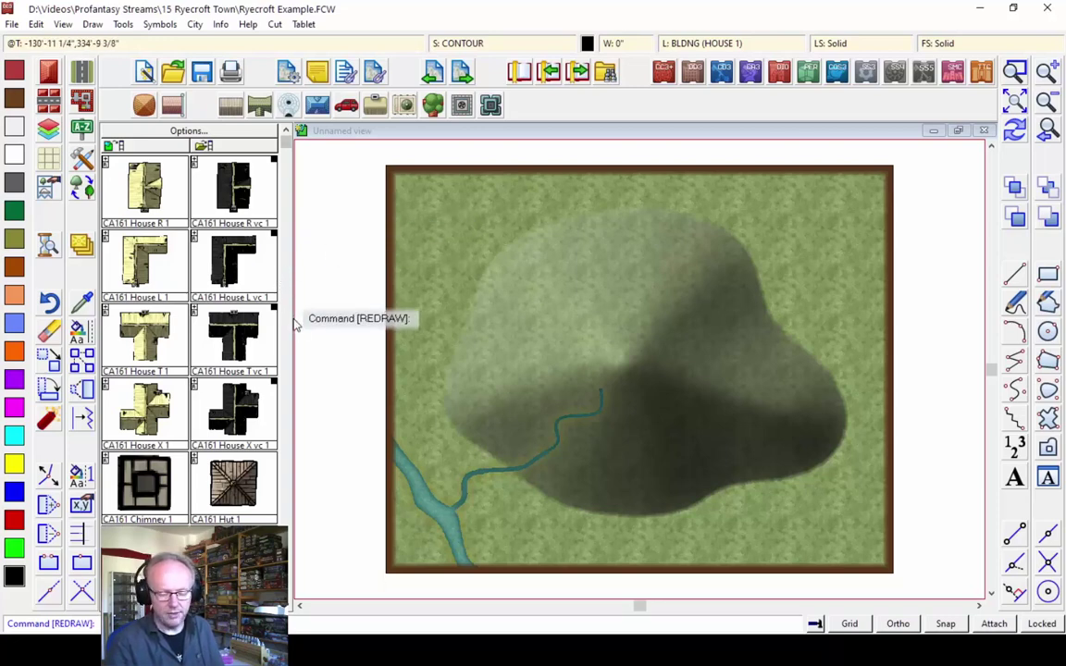
Browse the symbol catalog through buildings, walls, towers, bridges and vegetation to the scalebar and compass rose
{"action": "scroll", "coordinate": [288, 336], "scroll_direction": "down", "scroll_amount": 5}
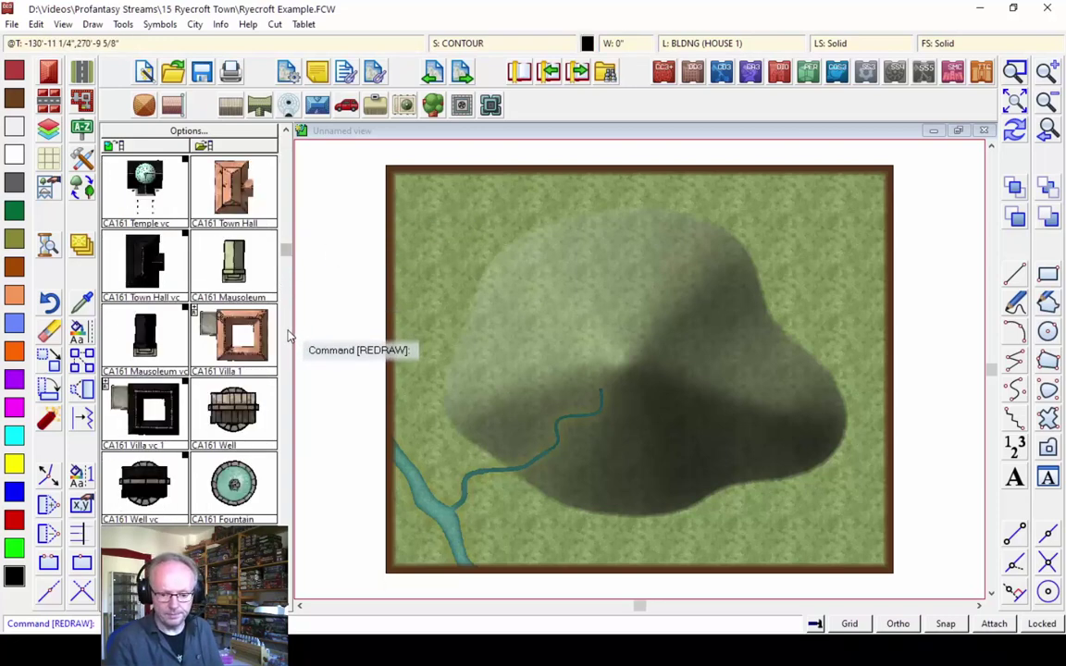
{"action": "scroll", "coordinate": [289, 343], "scroll_direction": "down", "scroll_amount": 5}
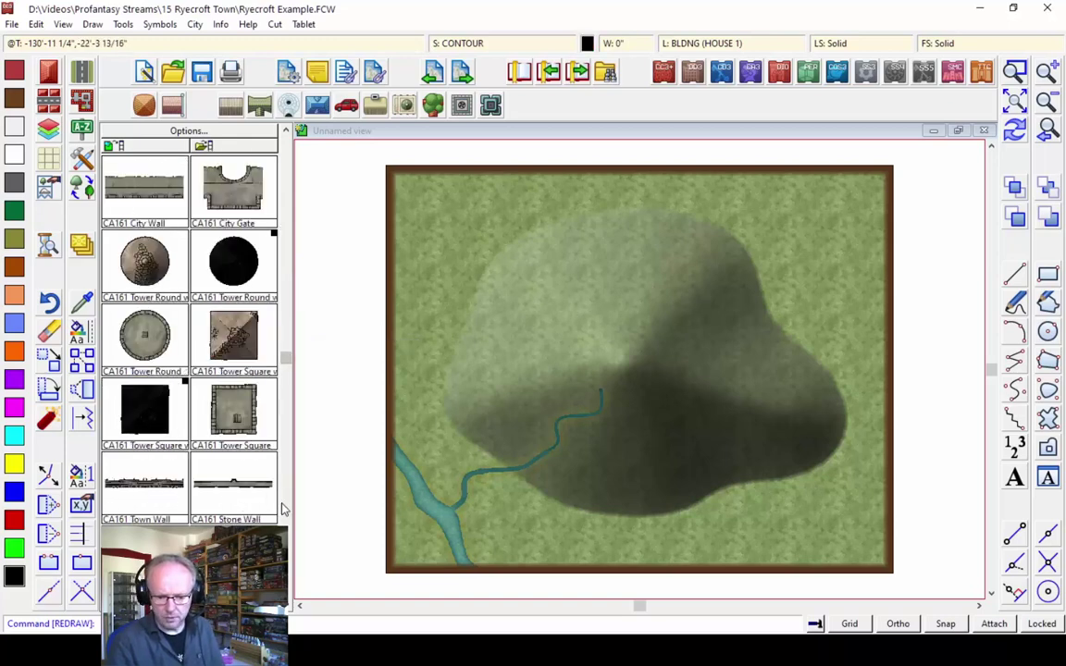
{"action": "scroll", "coordinate": [282, 508], "scroll_direction": "down", "scroll_amount": 5}
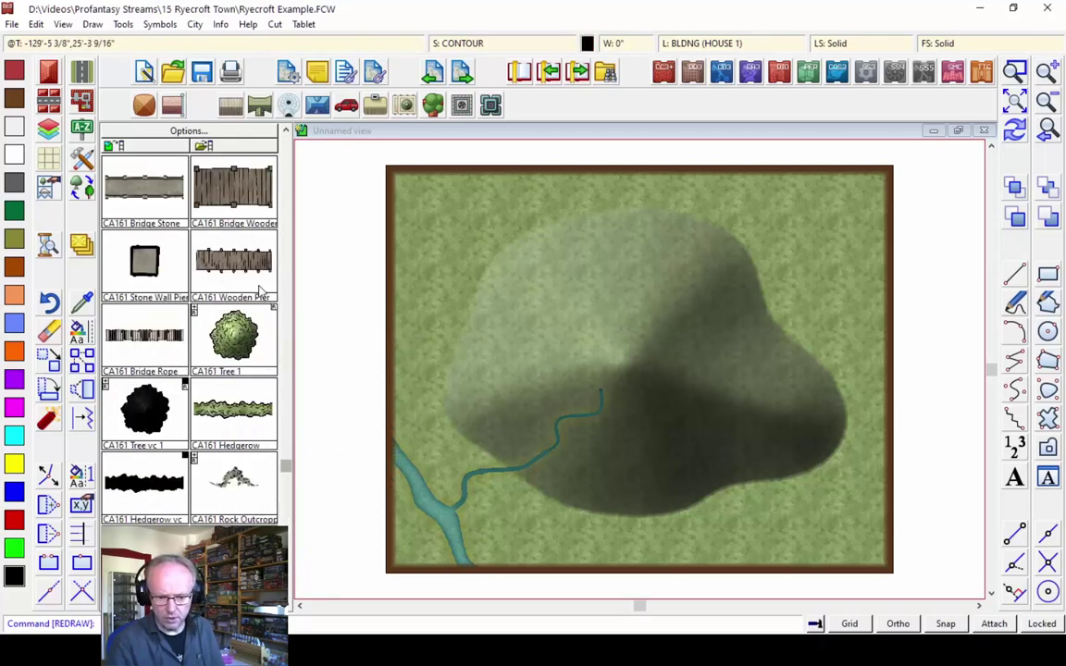
{"action": "scroll", "coordinate": [287, 445], "scroll_direction": "down", "scroll_amount": 5}
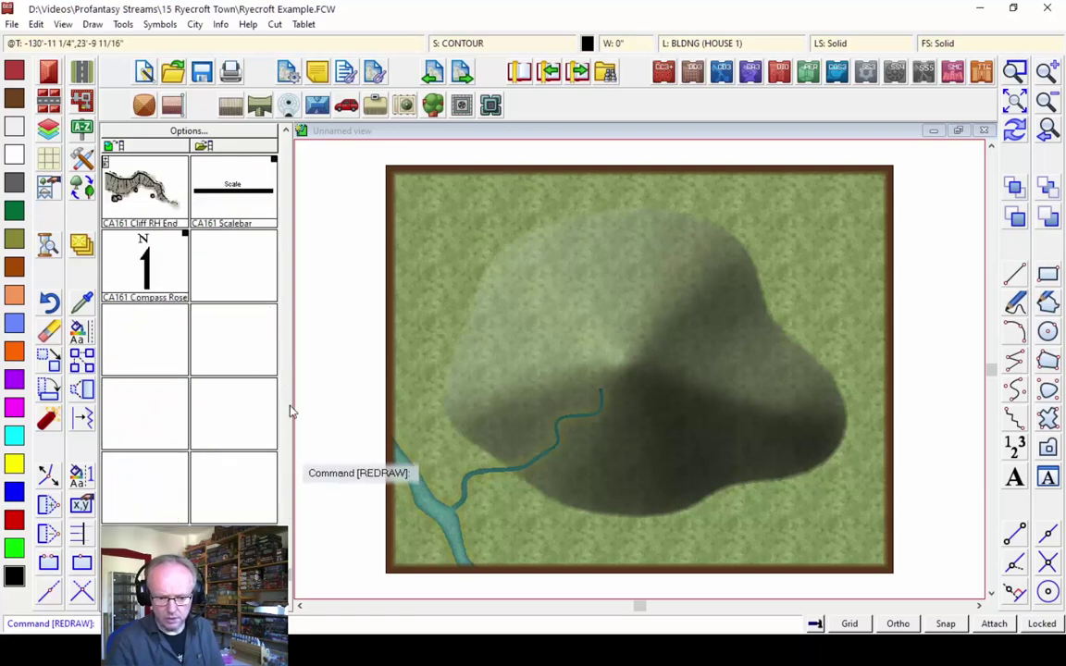
{"action": "scroll", "coordinate": [290, 185], "scroll_direction": "up", "scroll_amount": 10}
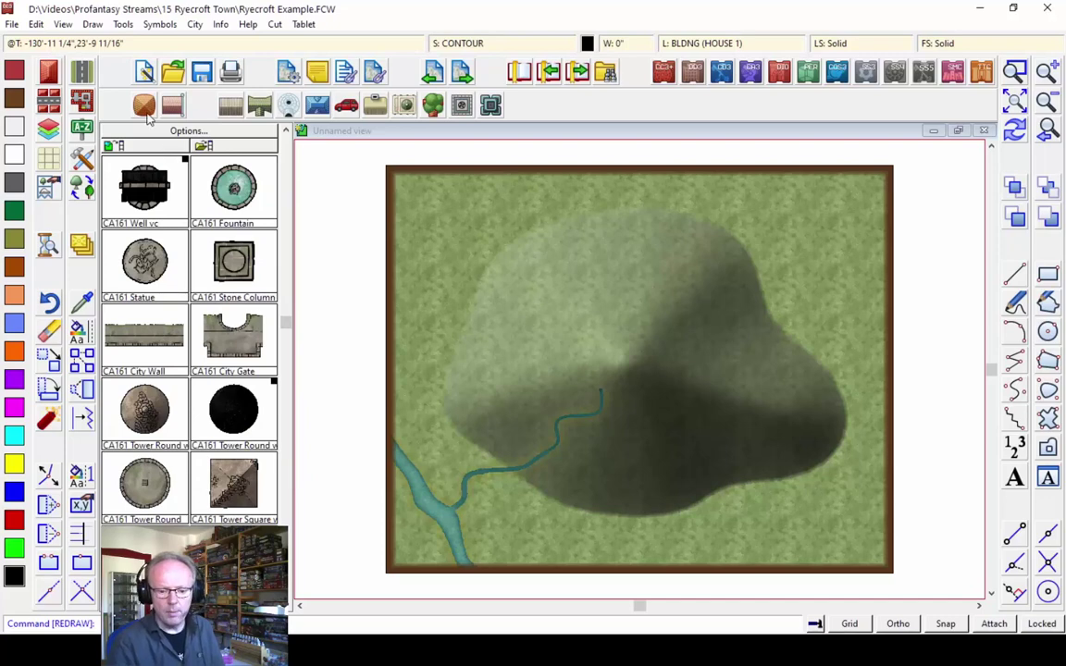
Draw a wall around the hill's foot with the City Wall 10' tool, leaving a gap at the stream
{"action": "left_click", "coordinate": [82, 159]}
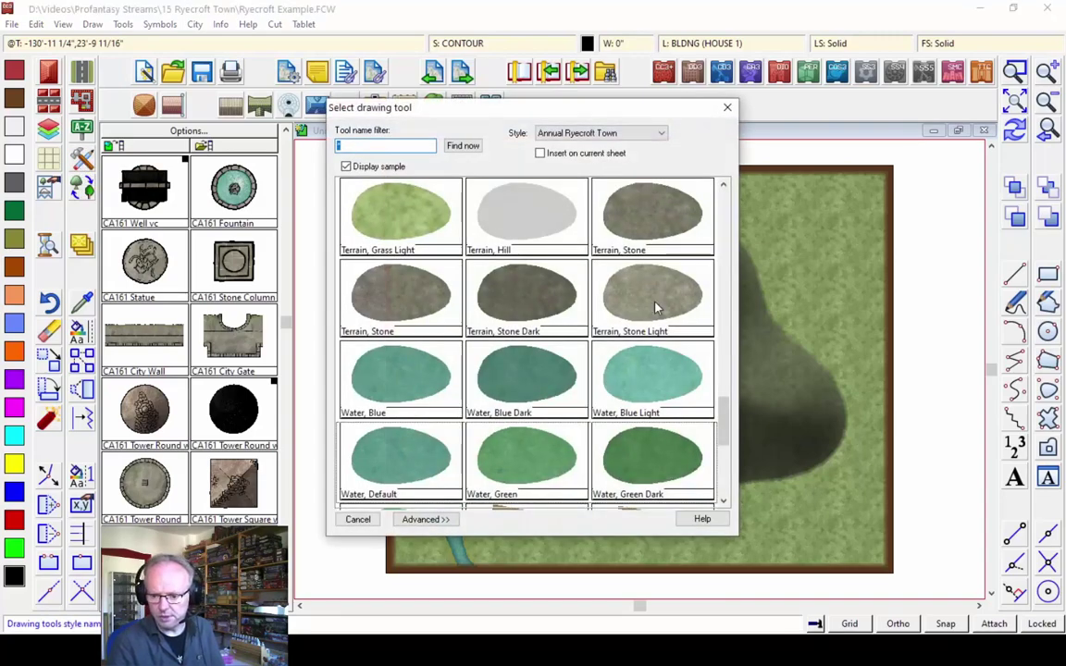
{"action": "left_click_drag", "start_coordinate": [730, 431], "coordinate": [727, 230]}
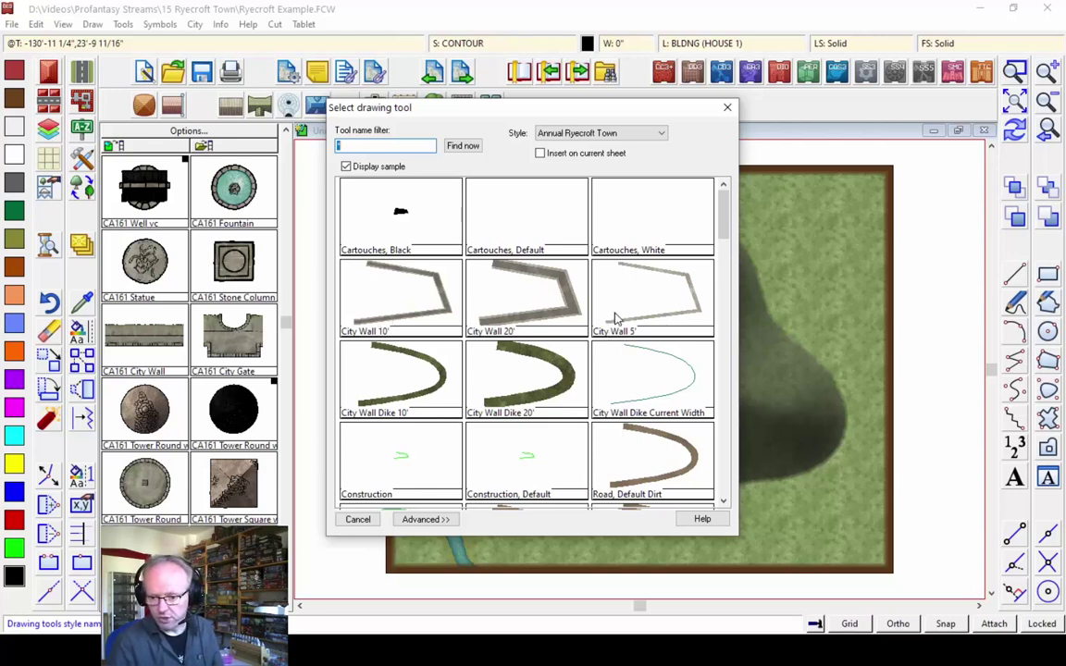
{"action": "double_click", "coordinate": [412, 298]}
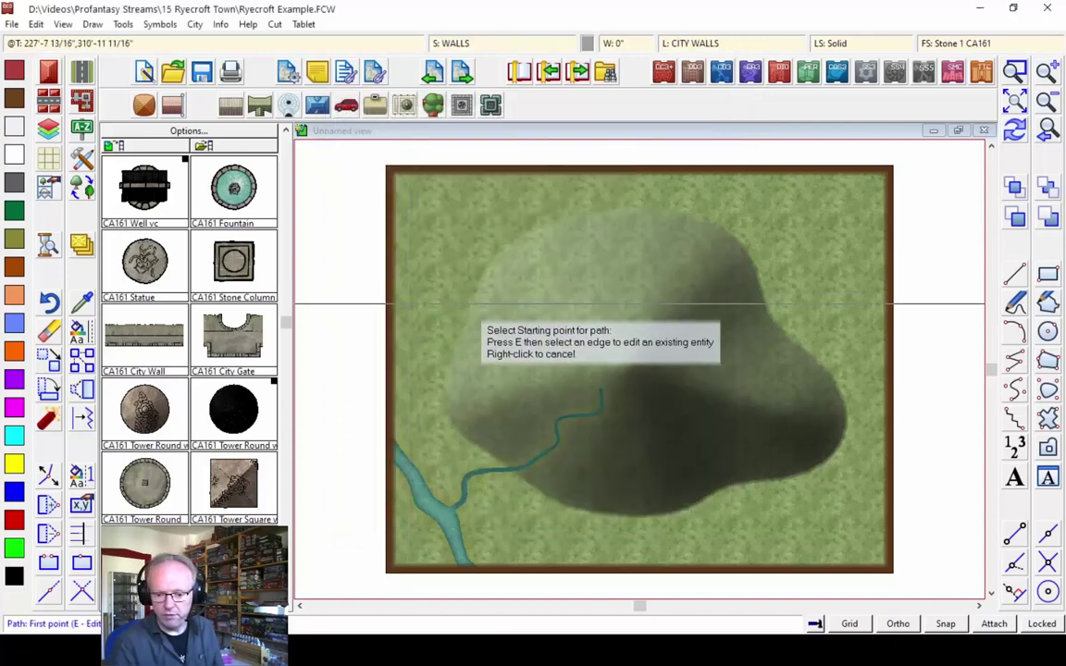
{"action": "left_click", "coordinate": [471, 468]}
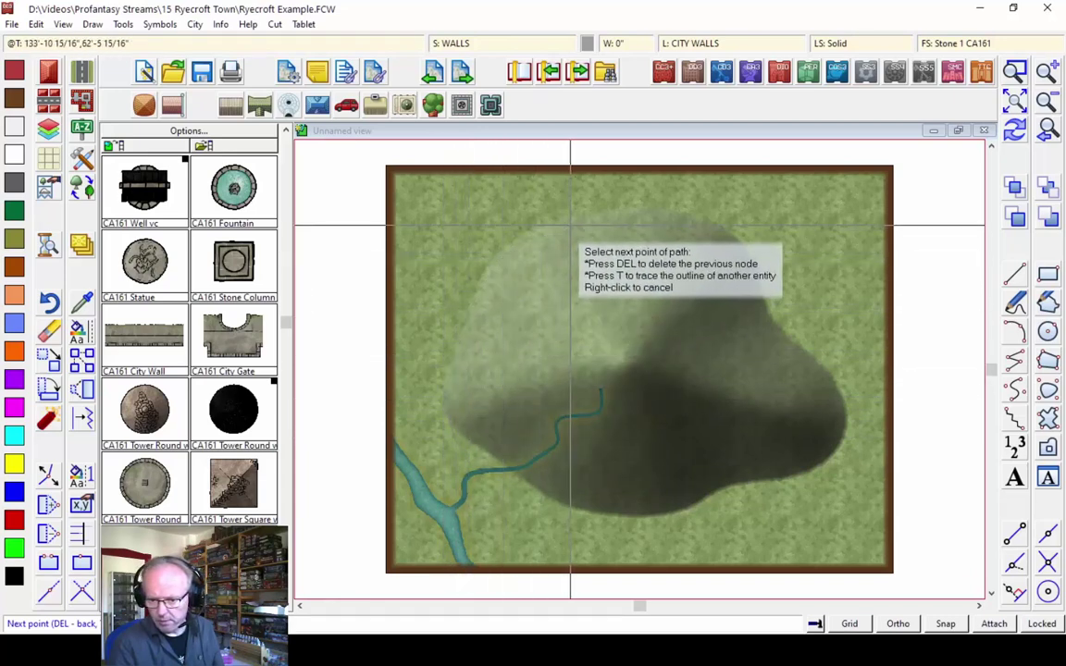
{"action": "left_click", "coordinate": [652, 219]}
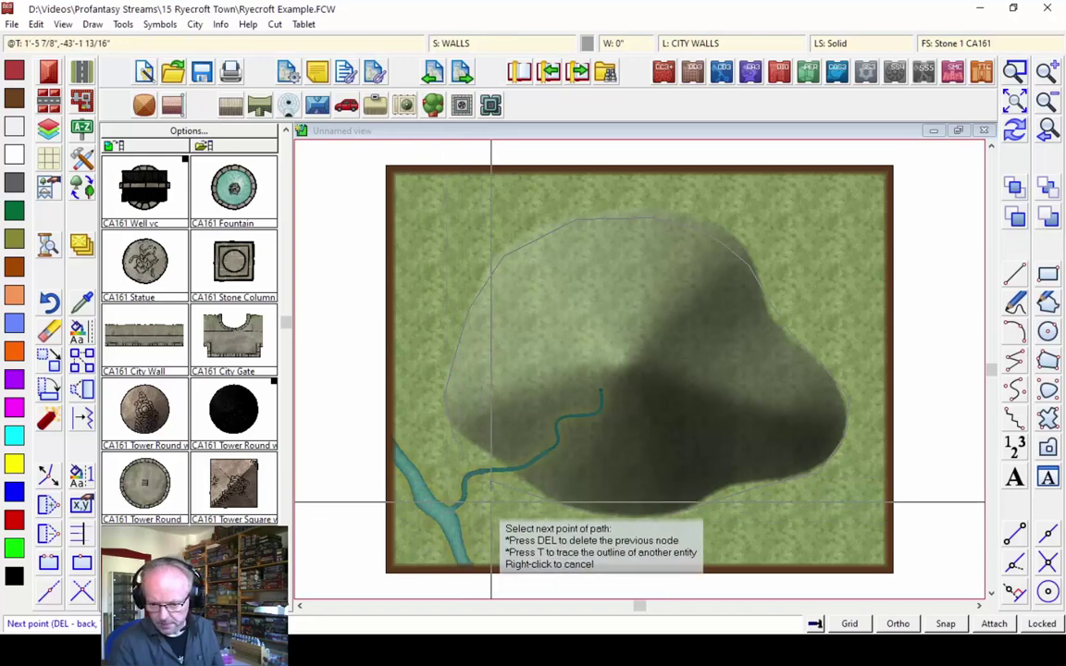
{"action": "right_click", "coordinate": [492, 504]}
{"action": "right_click", "coordinate": [641, 462]}
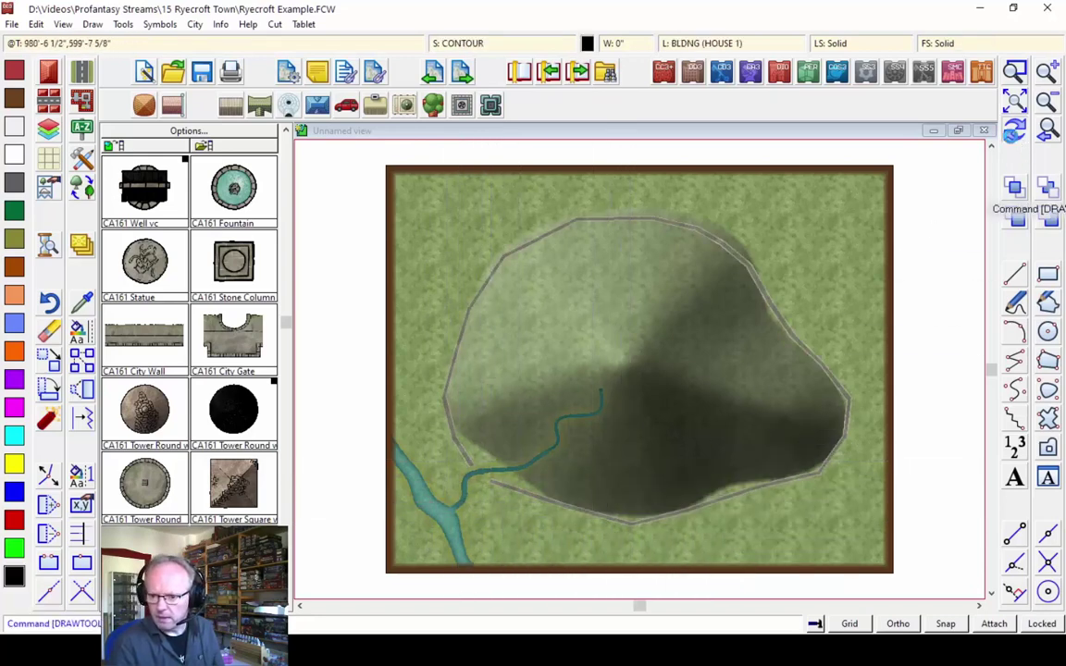
{"action": "left_click", "coordinate": [1015, 131]}
{"action": "left_click", "coordinate": [443, 428]}
{"action": "left_click", "coordinate": [569, 518]}
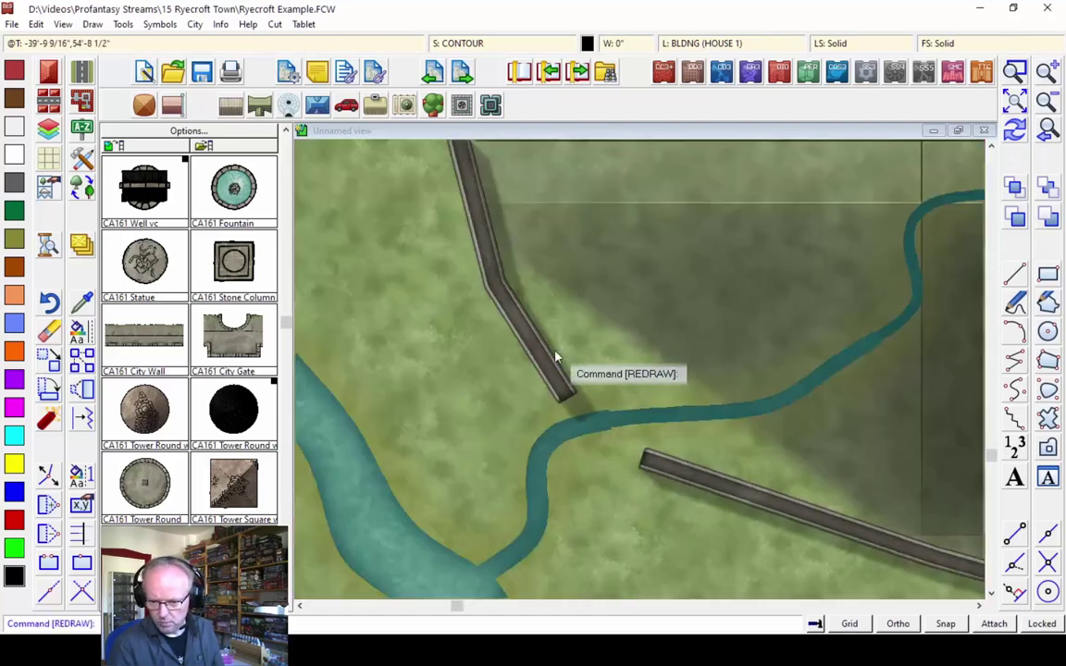
{"action": "left_click", "coordinate": [245, 340]}
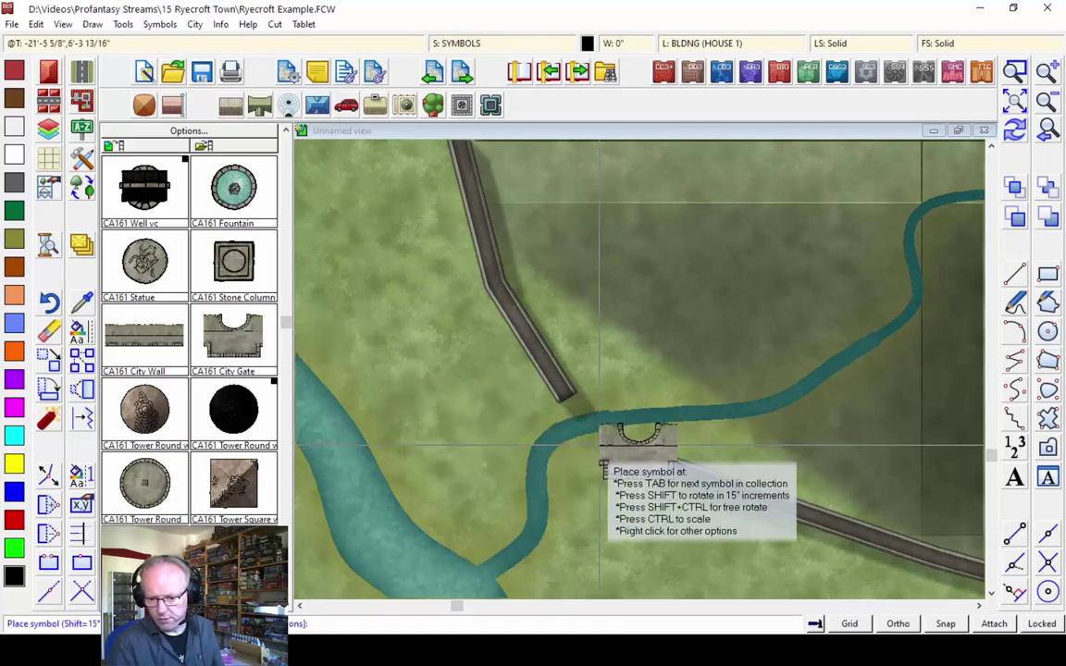
{"action": "key", "text": "shift"}
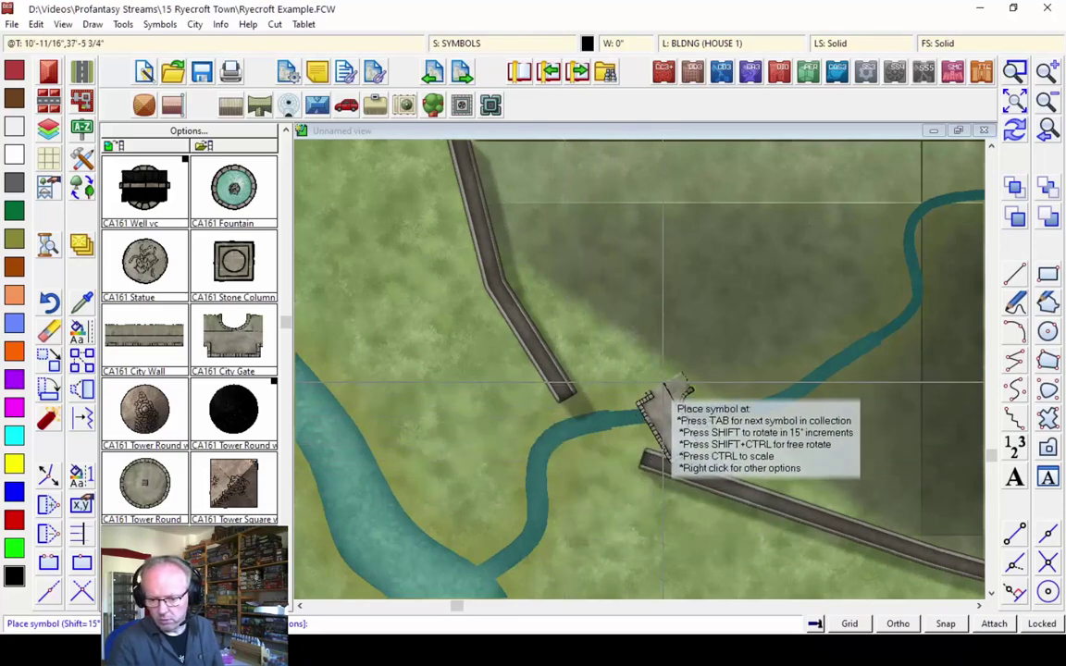
{"action": "key", "text": "Escape"}
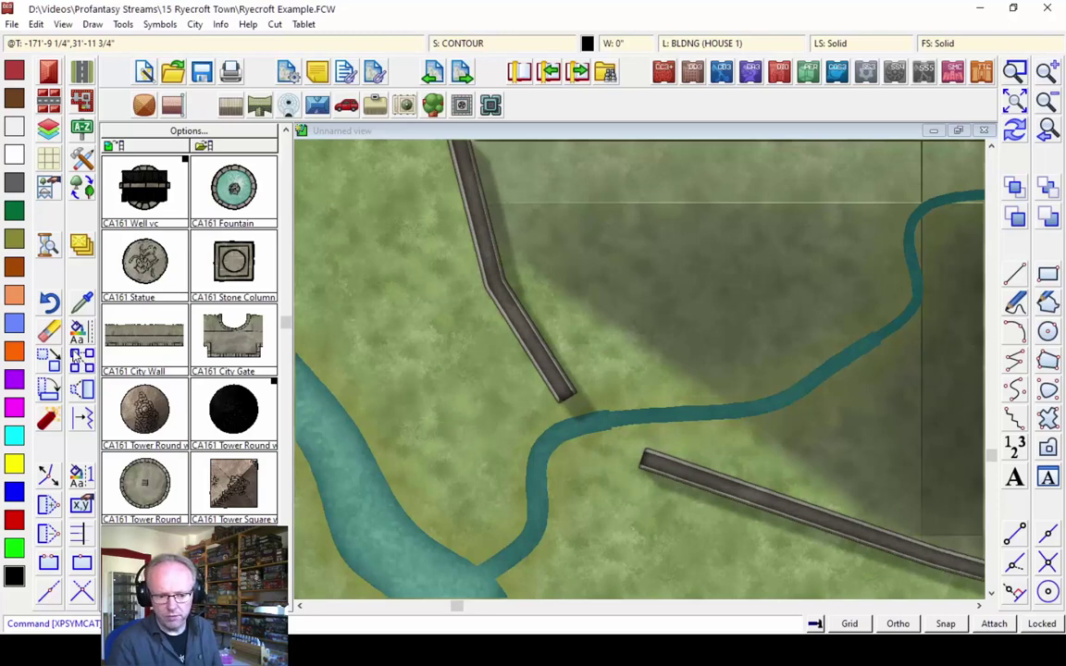
Close the city wall's path so that it spans the gap across the stream
{"action": "right_click", "coordinate": [46, 421]}
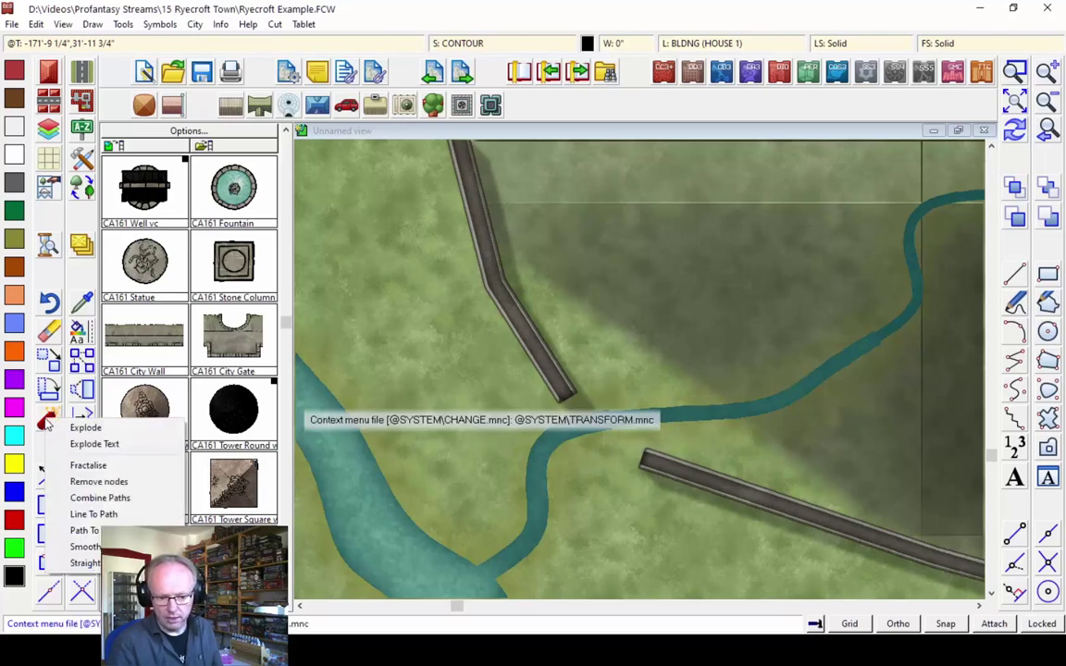
{"action": "left_click", "coordinate": [93, 534]}
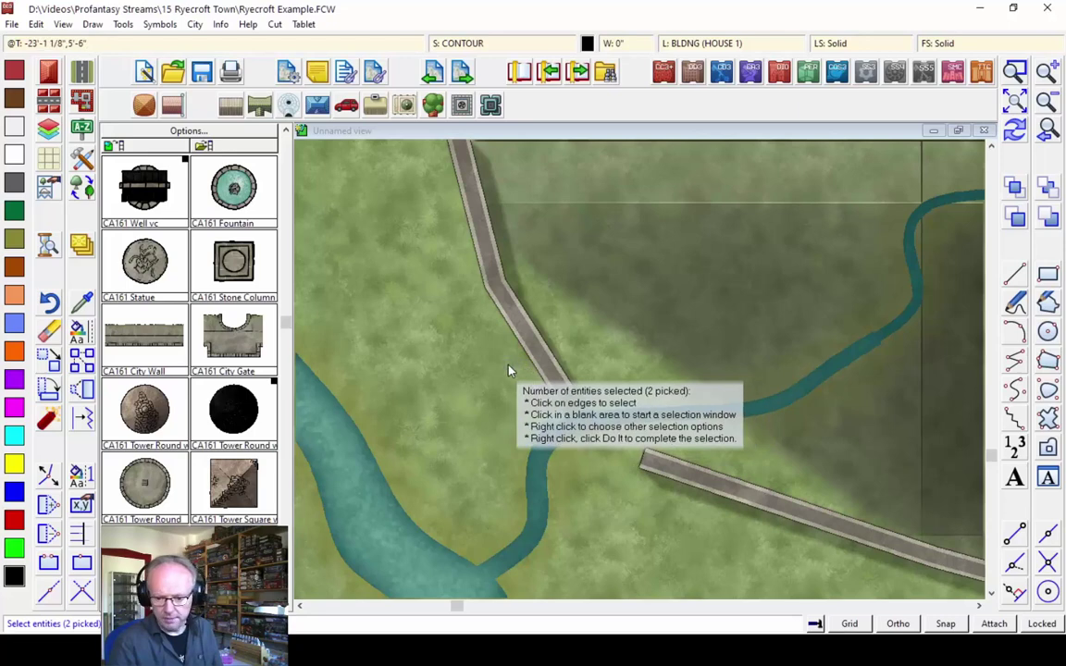
{"action": "key", "text": "Return"}
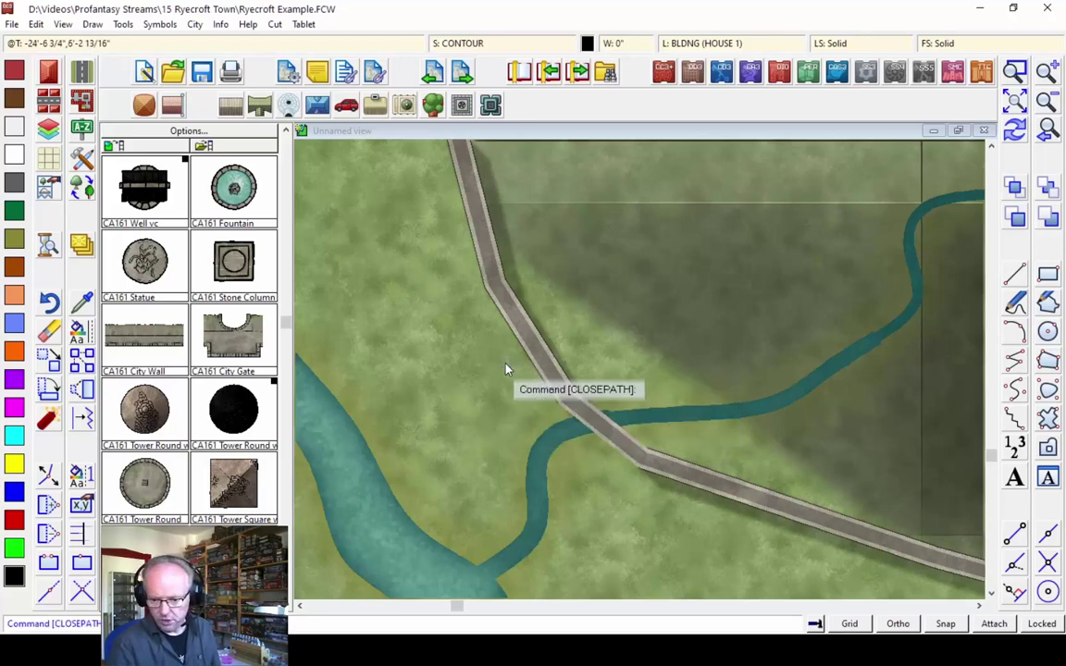
{"action": "left_click", "coordinate": [1017, 133]}
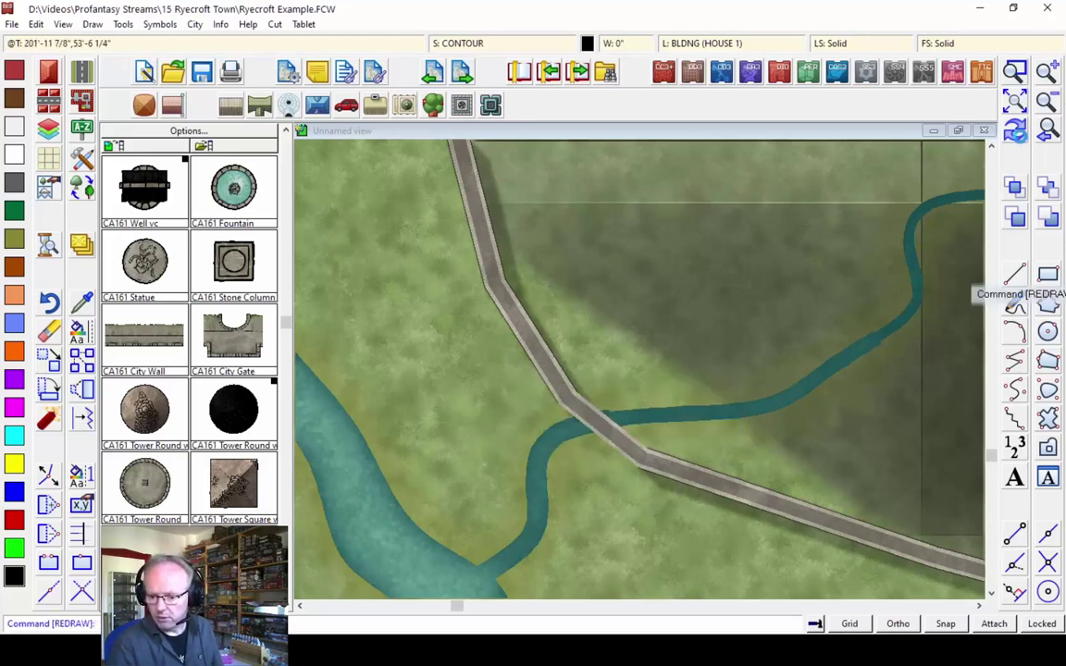
{"action": "left_click", "coordinate": [1048, 131]}
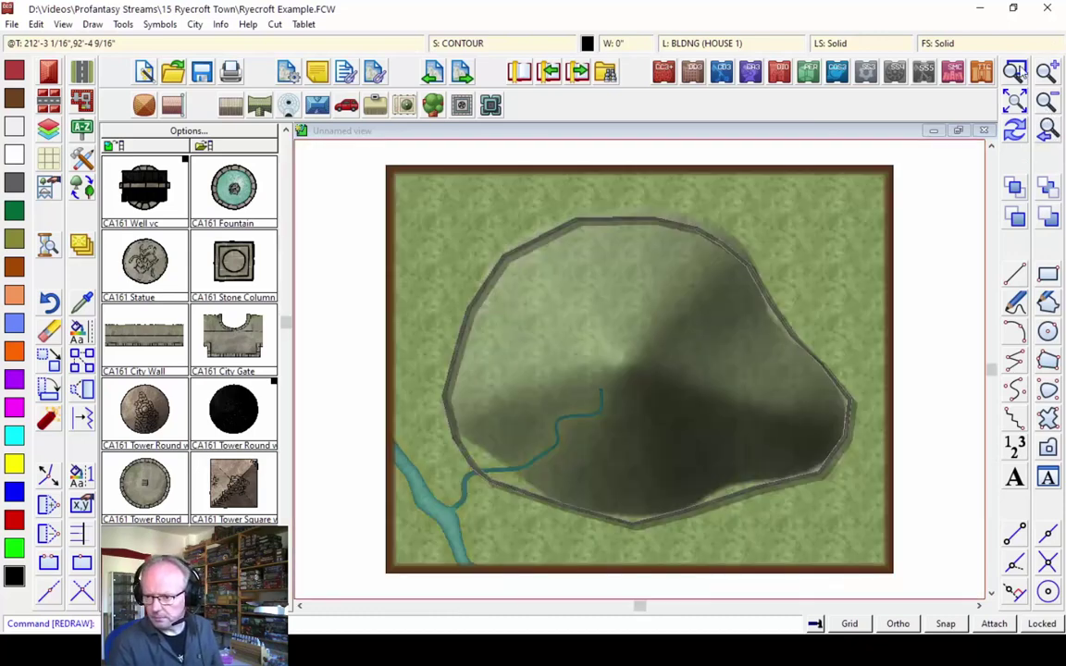
Zoom in on the hill inside the city wall and look through the catalog's building, wall, tower and bridge symbols
{"action": "key", "text": "ctrl+w"}
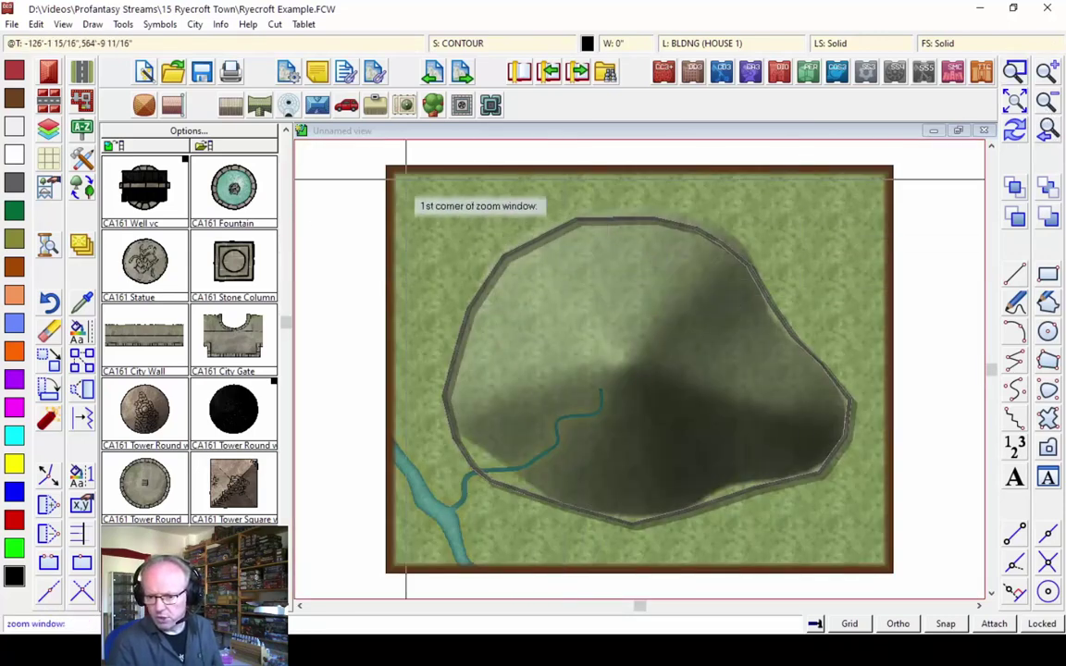
{"action": "key", "text": "Escape"}
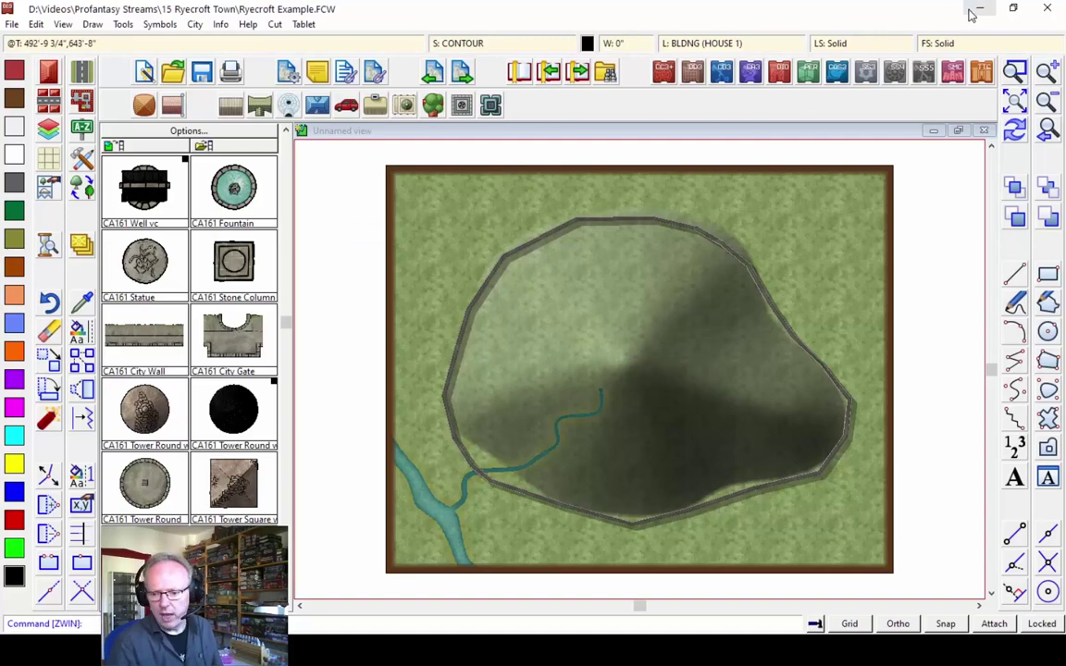
{"action": "left_click", "coordinate": [535, 305]}
{"action": "left_click", "coordinate": [734, 442]}
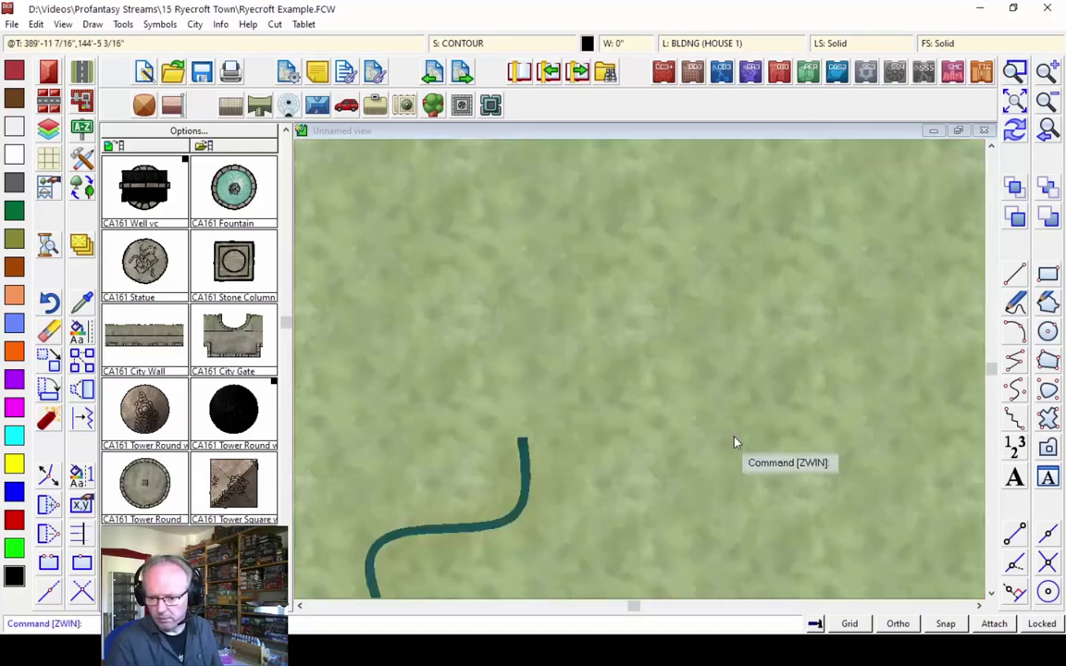
{"action": "left_click", "coordinate": [1045, 104]}
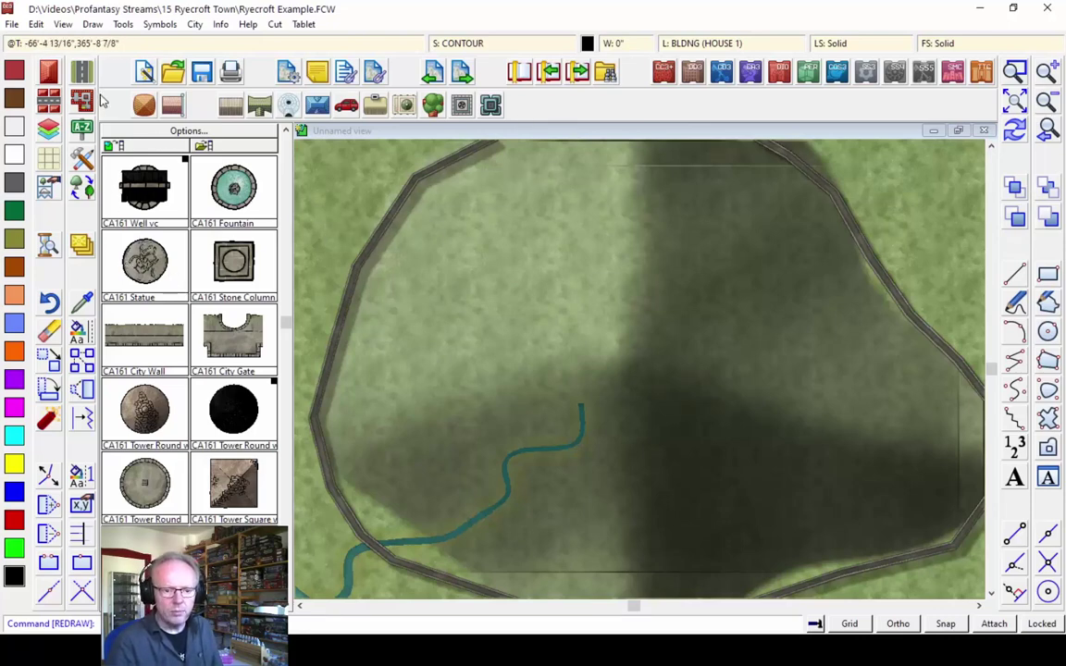
{"action": "scroll", "coordinate": [282, 165], "scroll_direction": "up", "scroll_amount": 5}
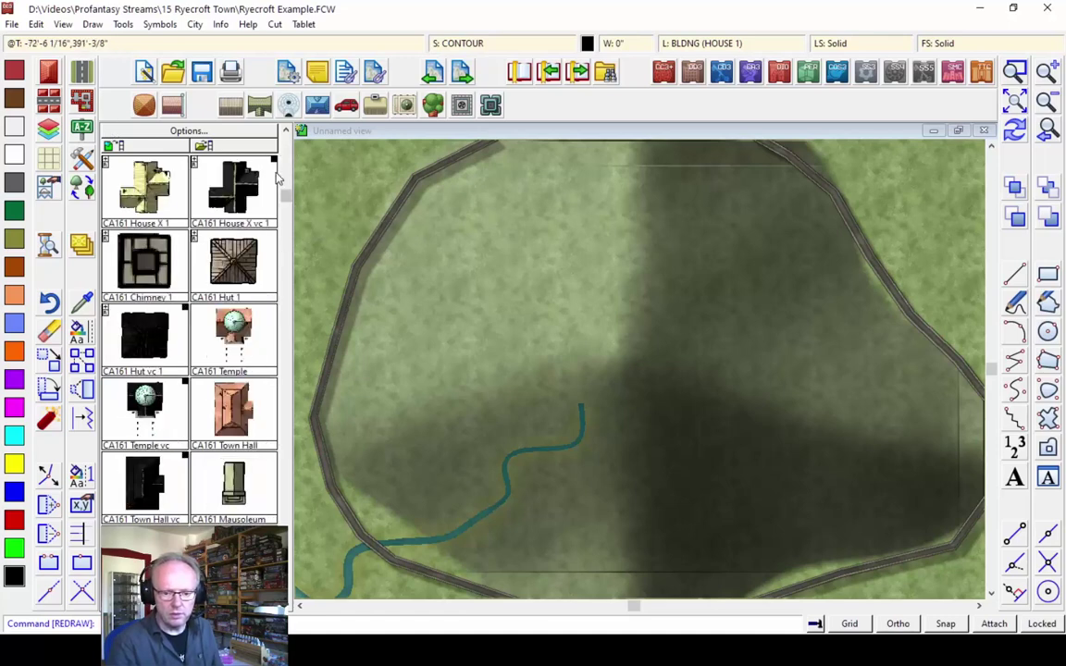
{"action": "scroll", "coordinate": [289, 150], "scroll_direction": "up", "scroll_amount": 3}
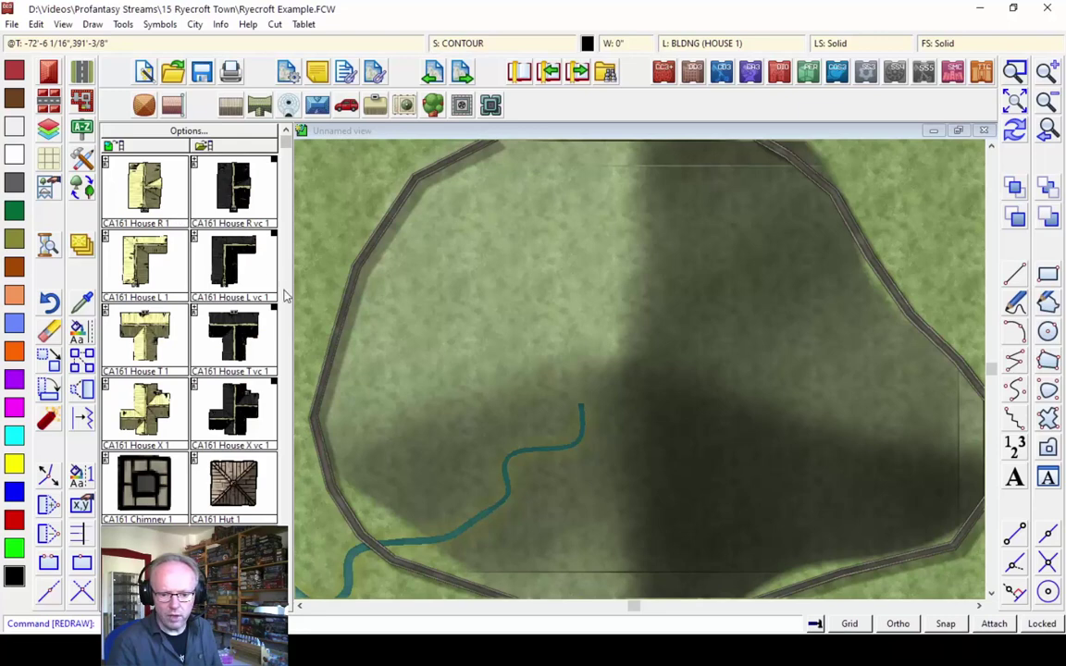
{"action": "scroll", "coordinate": [287, 296], "scroll_direction": "down", "scroll_amount": 5}
{"action": "scroll", "coordinate": [287, 302], "scroll_direction": "down", "scroll_amount": 5}
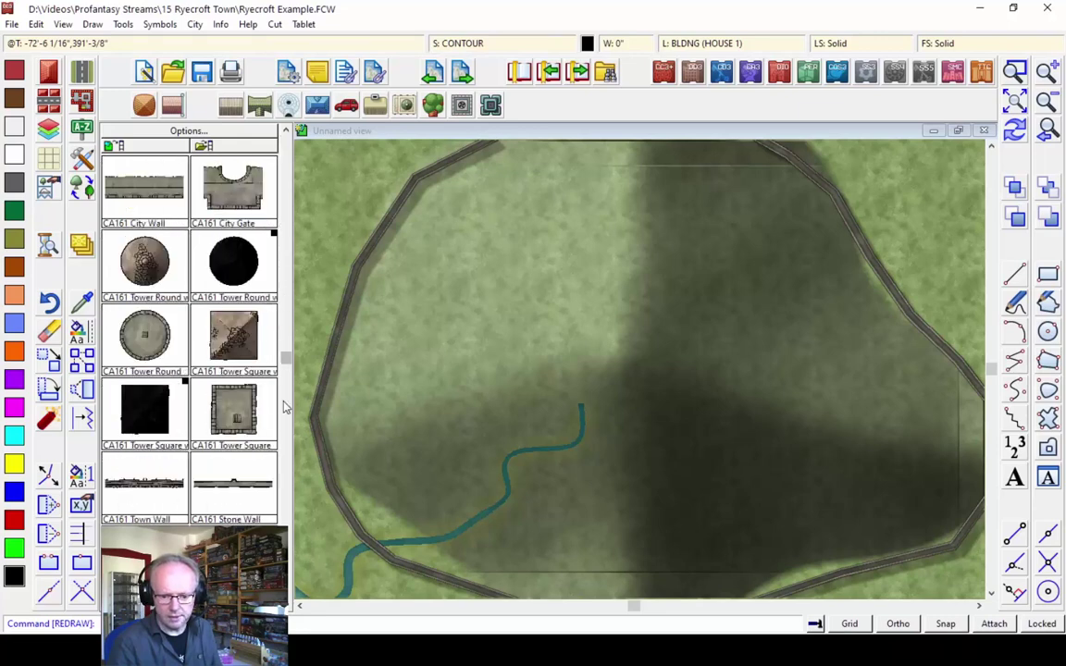
{"action": "scroll", "coordinate": [287, 454], "scroll_direction": "down", "scroll_amount": 5}
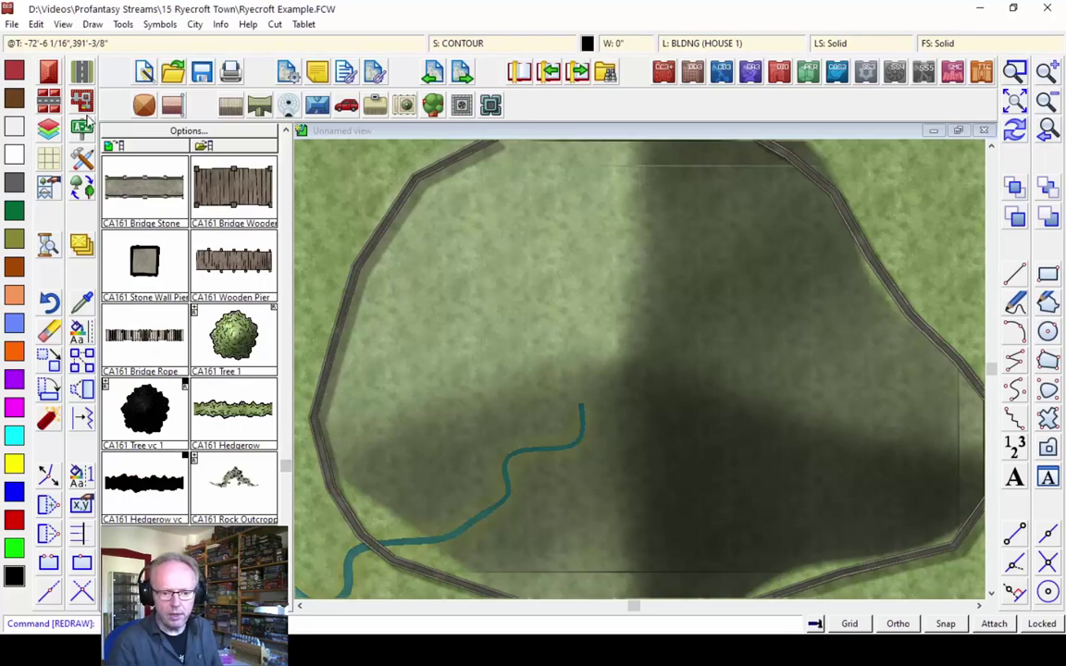
Draw a three-sided castle wall, open to the north and about 140' wide, on the hilltop with the City Wall 20' tool
{"action": "left_click", "coordinate": [83, 158]}
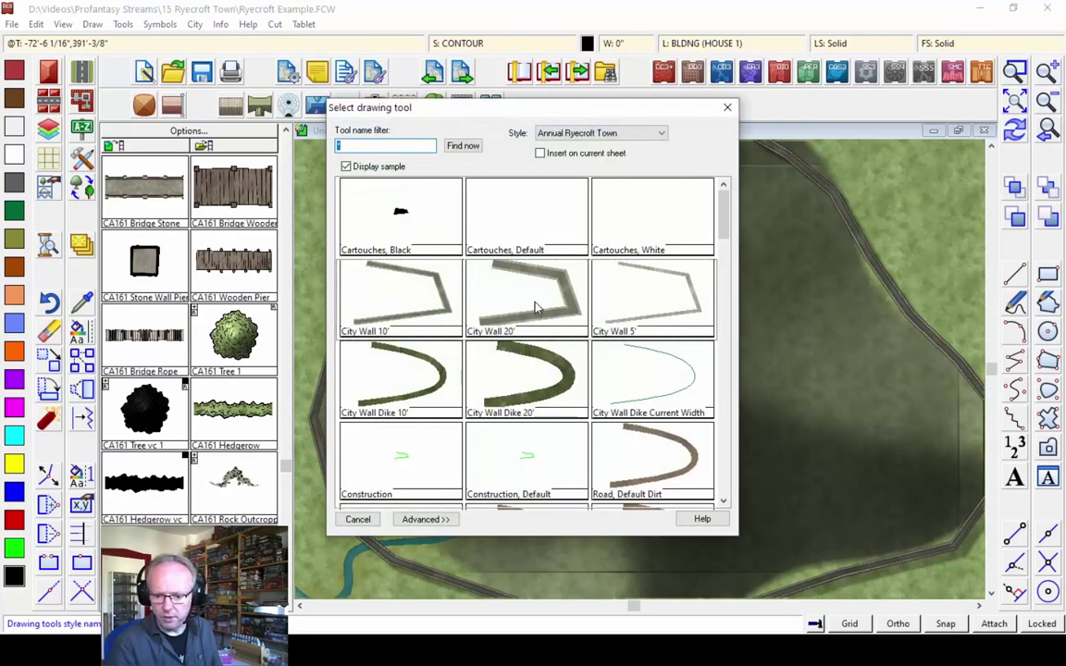
{"action": "left_click", "coordinate": [535, 308]}
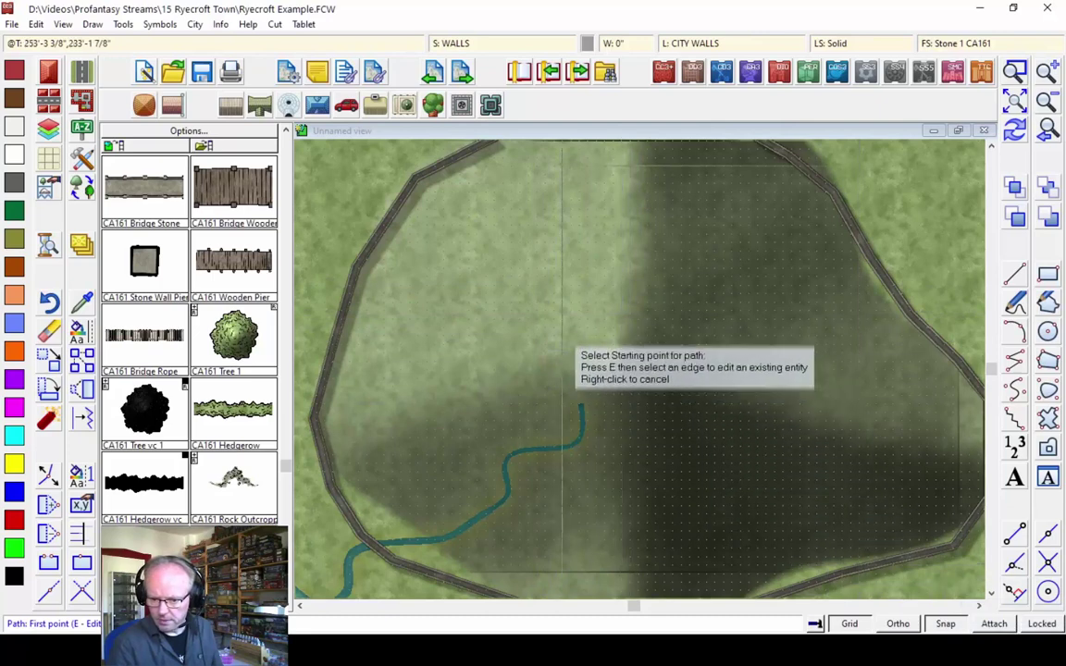
{"action": "left_click", "coordinate": [555, 307]}
{"action": "left_click", "coordinate": [555, 403]}
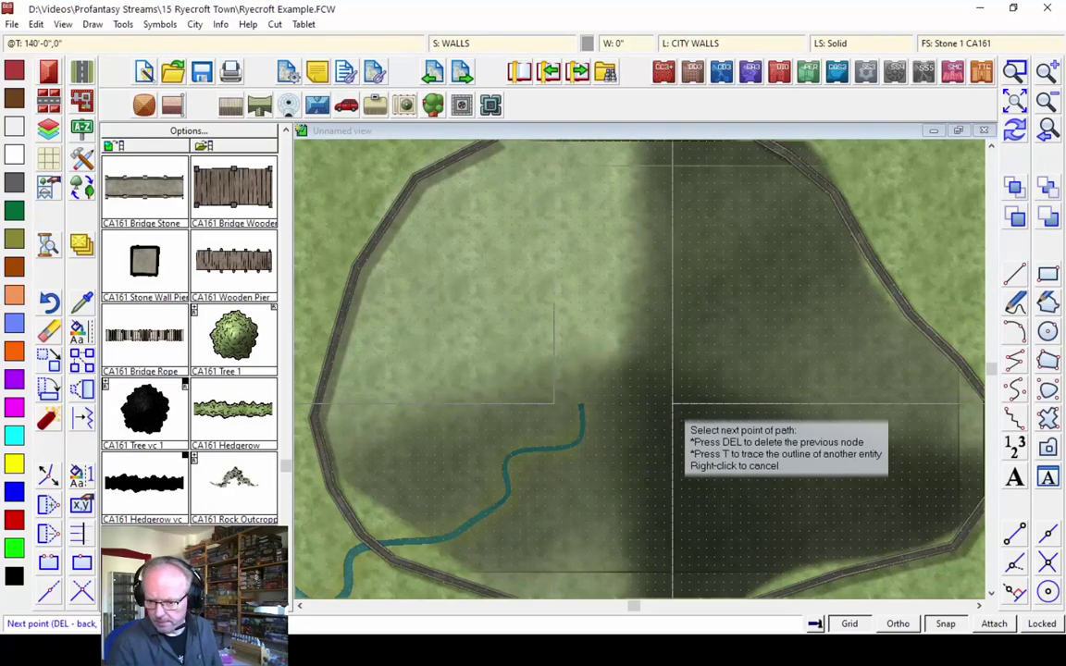
{"action": "left_click", "coordinate": [673, 405]}
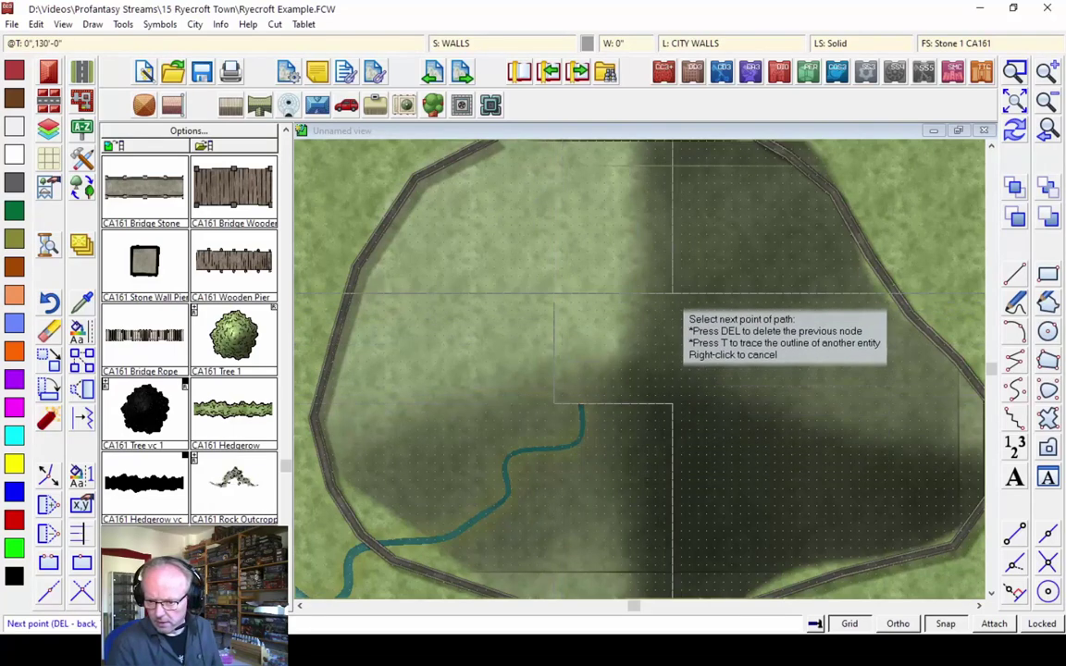
{"action": "left_click", "coordinate": [672, 297]}
{"action": "right_click", "coordinate": [708, 384]}
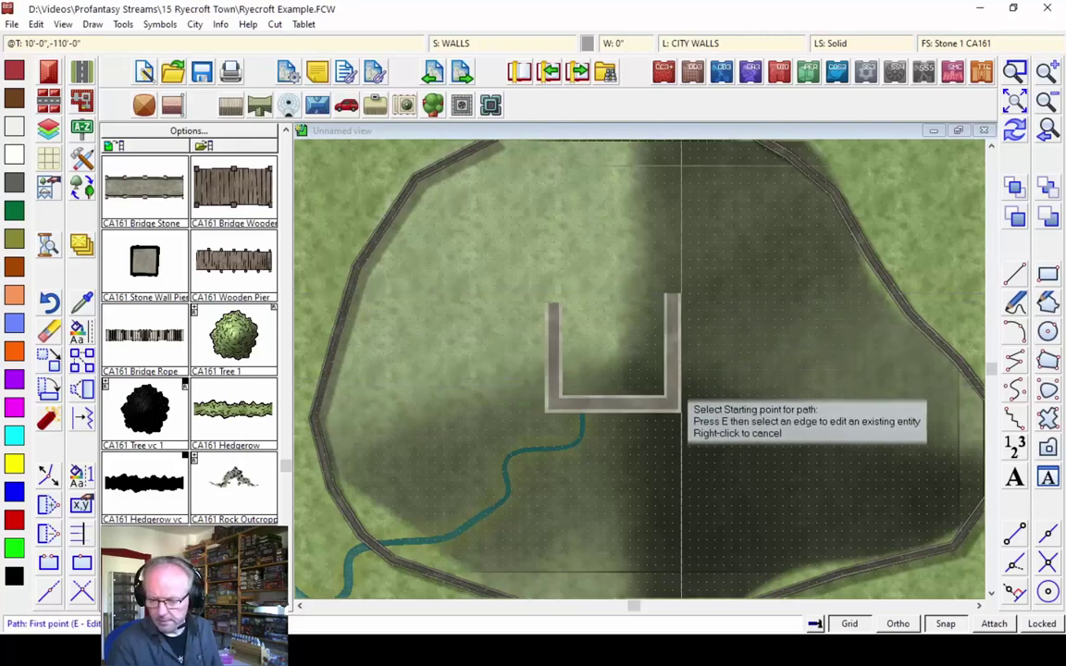
{"action": "right_click", "coordinate": [637, 376]}
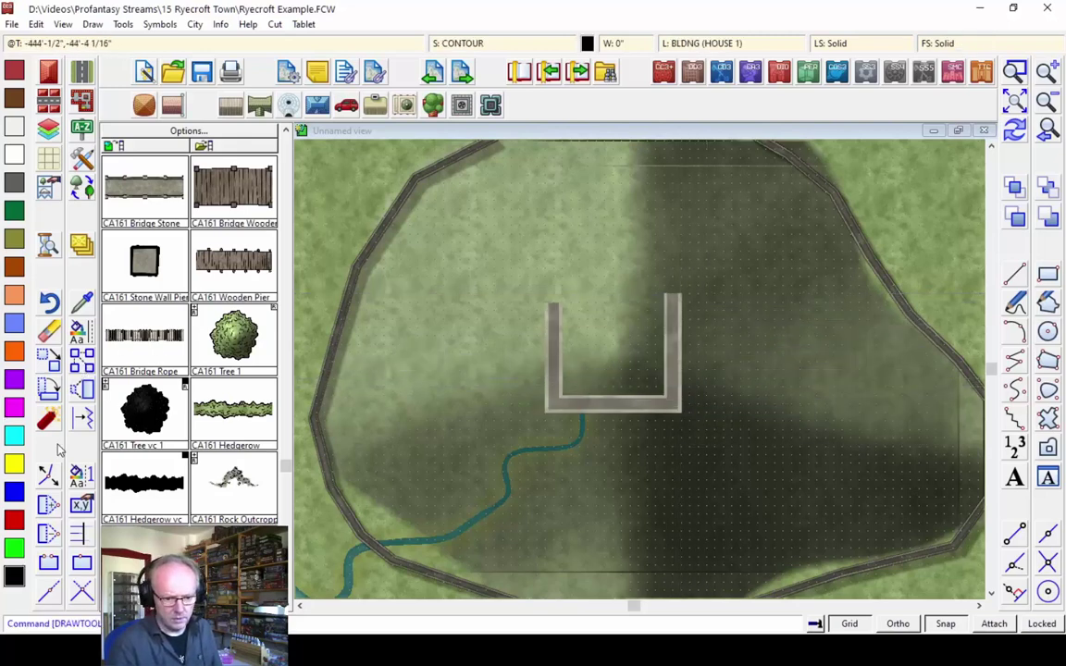
Close the castle wall's path across its open north side
{"action": "left_click", "coordinate": [52, 476]}
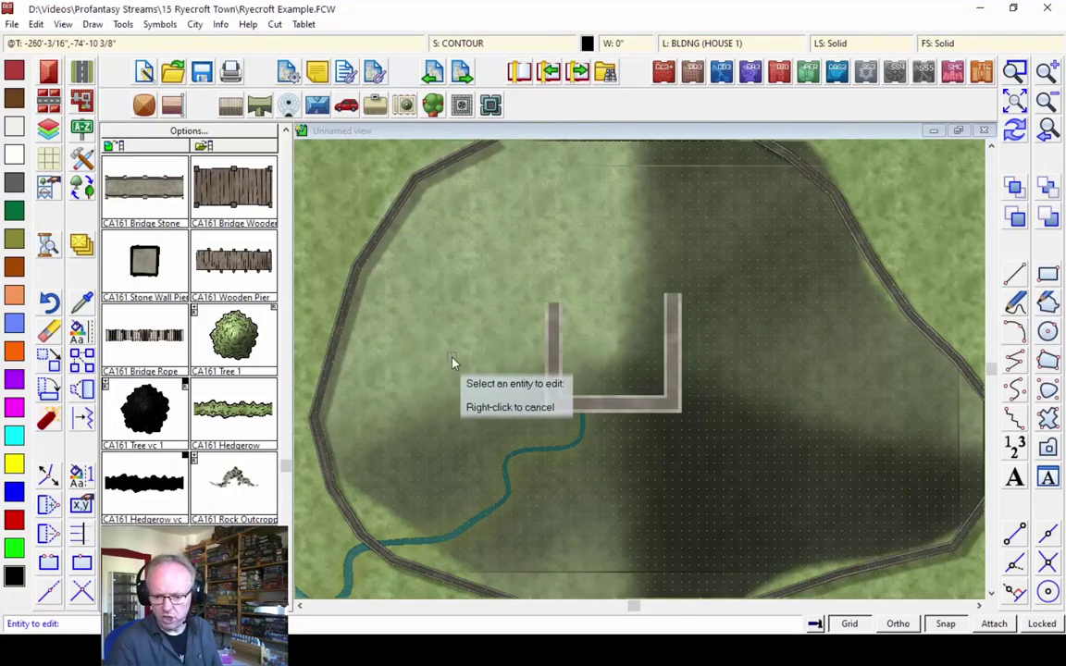
{"action": "left_click", "coordinate": [49, 414]}
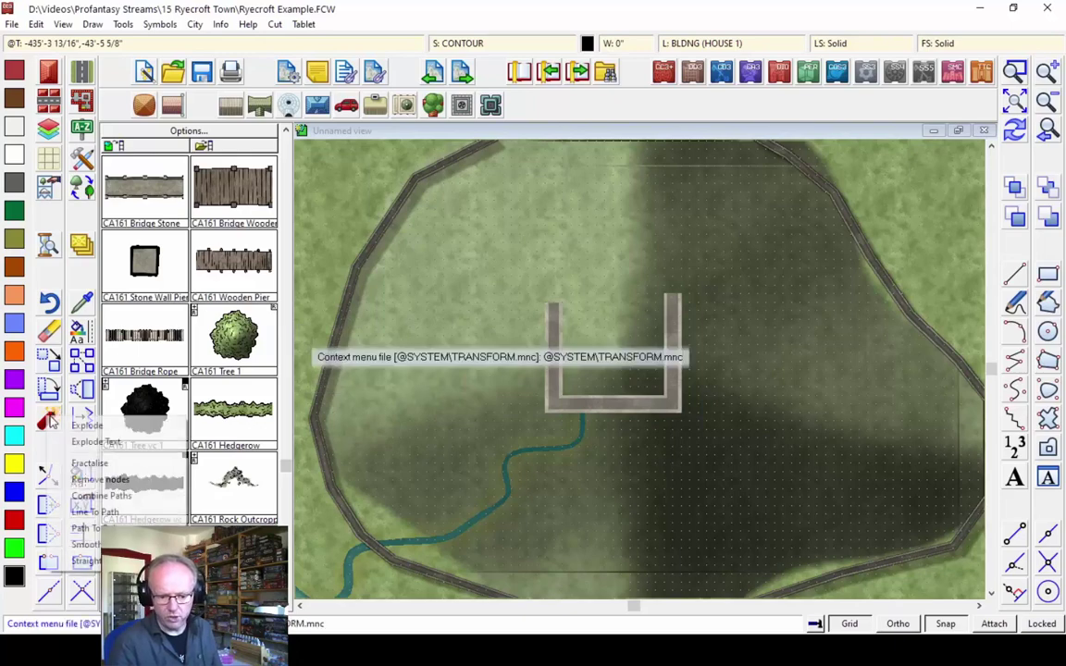
{"action": "left_click", "coordinate": [88, 528]}
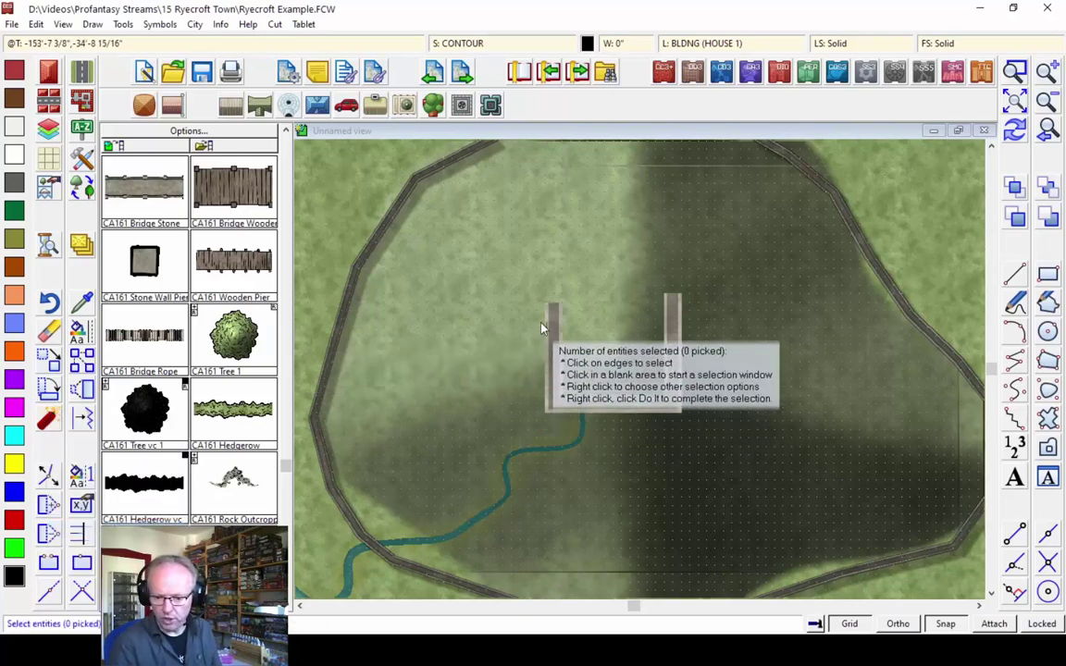
{"action": "right_click", "coordinate": [528, 327]}
{"action": "left_click", "coordinate": [505, 326]}
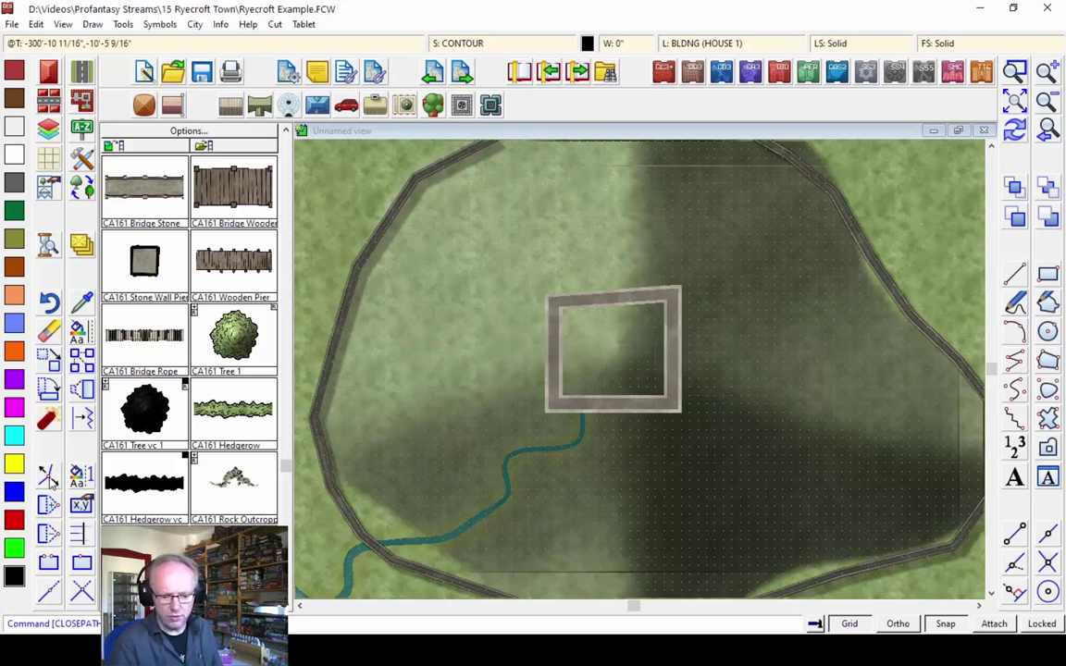
Move the castle wall's northwest corner node level with the northeast corner and redraw the map
{"action": "left_click", "coordinate": [555, 306]}
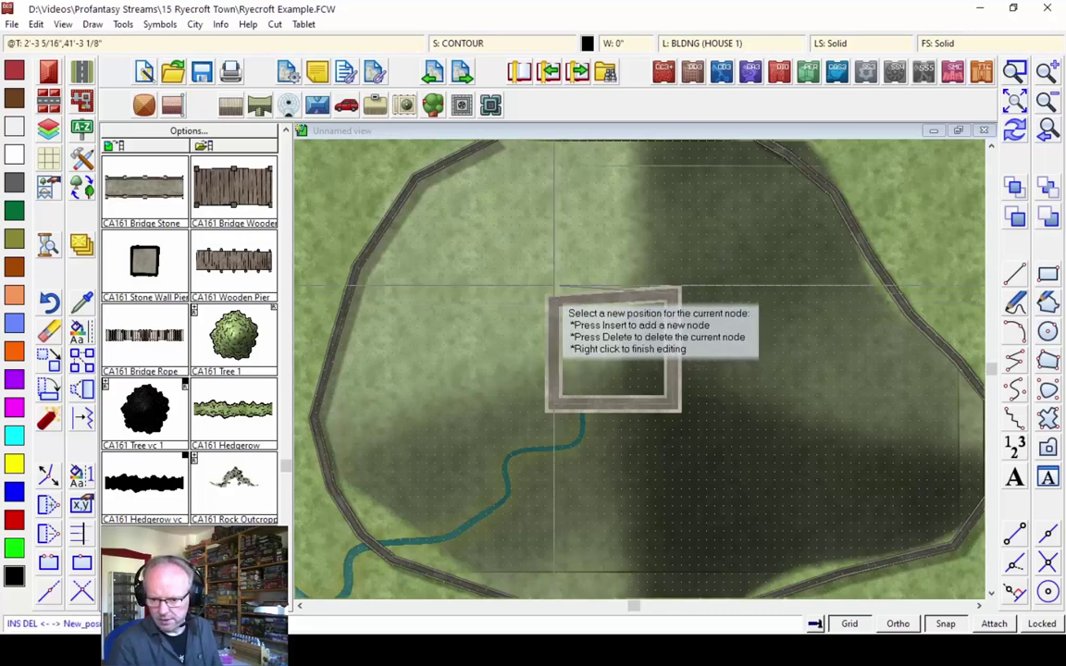
{"action": "left_click", "coordinate": [550, 289]}
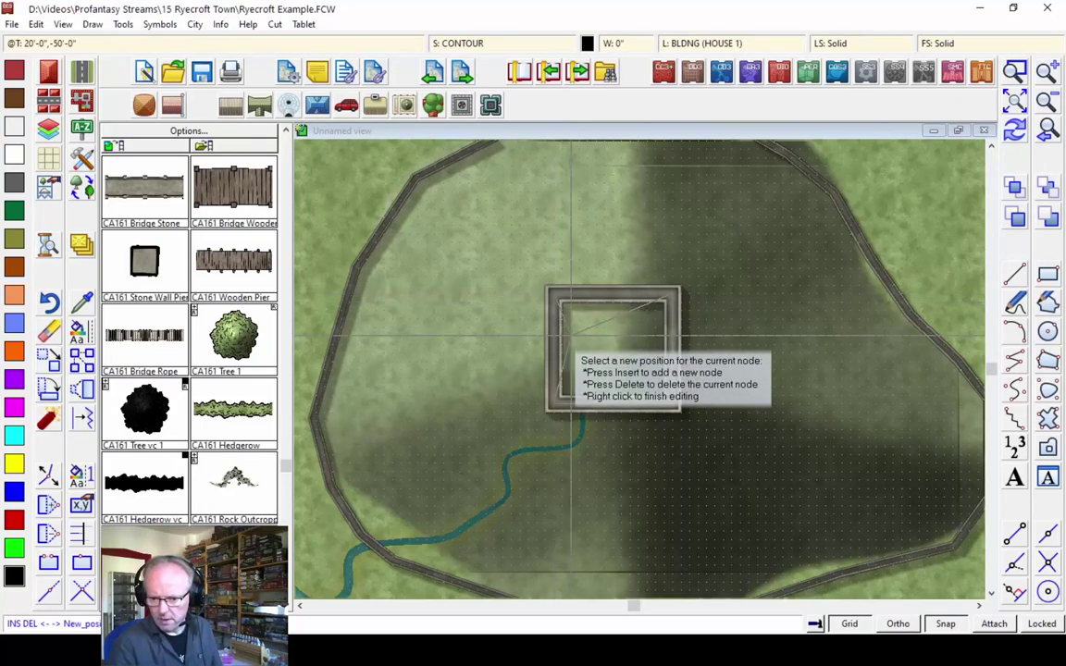
{"action": "right_click", "coordinate": [740, 292]}
{"action": "left_click", "coordinate": [1012, 129]}
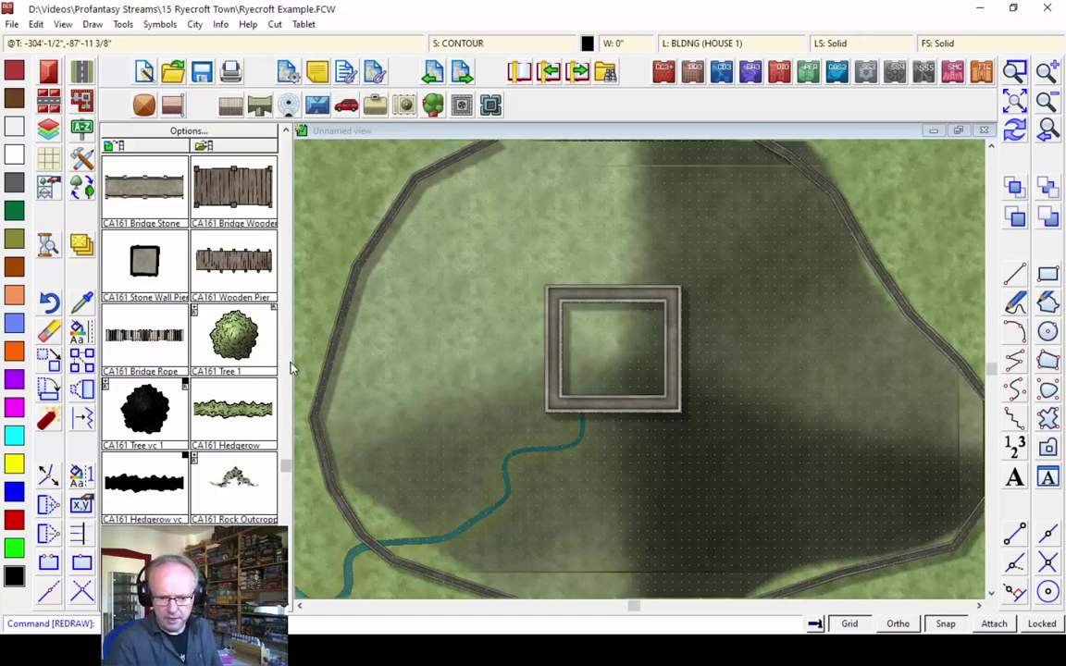
Place a CA161 Tower Square symbol scaled to 1.5 on the castle wall's southwest corner
{"action": "scroll", "coordinate": [287, 453], "scroll_direction": "up", "scroll_amount": 5}
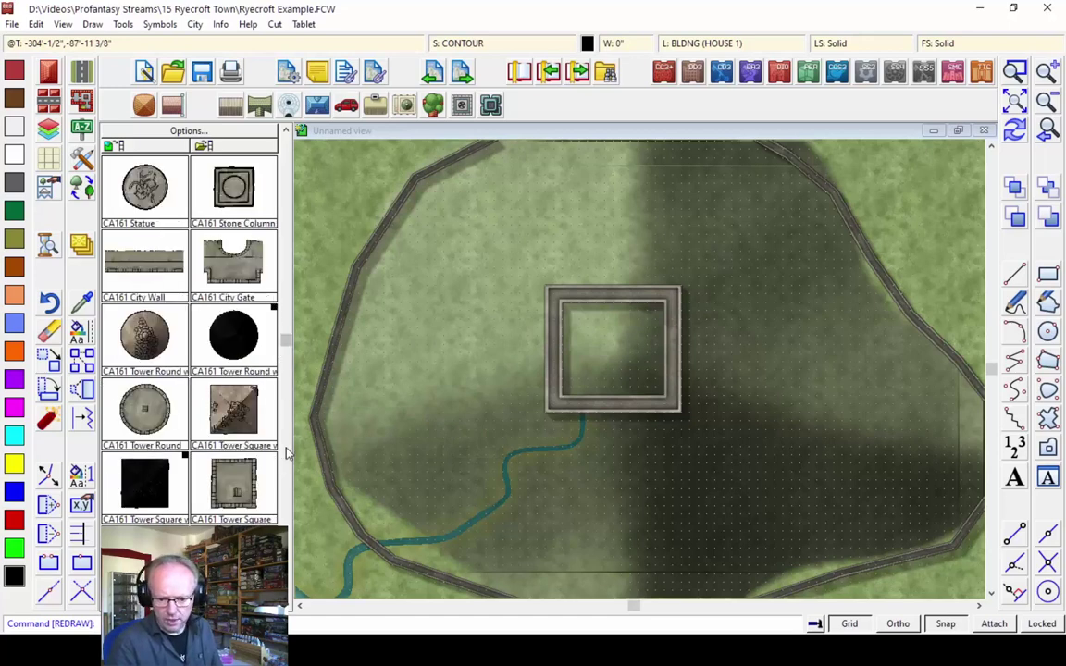
{"action": "left_click", "coordinate": [233, 485]}
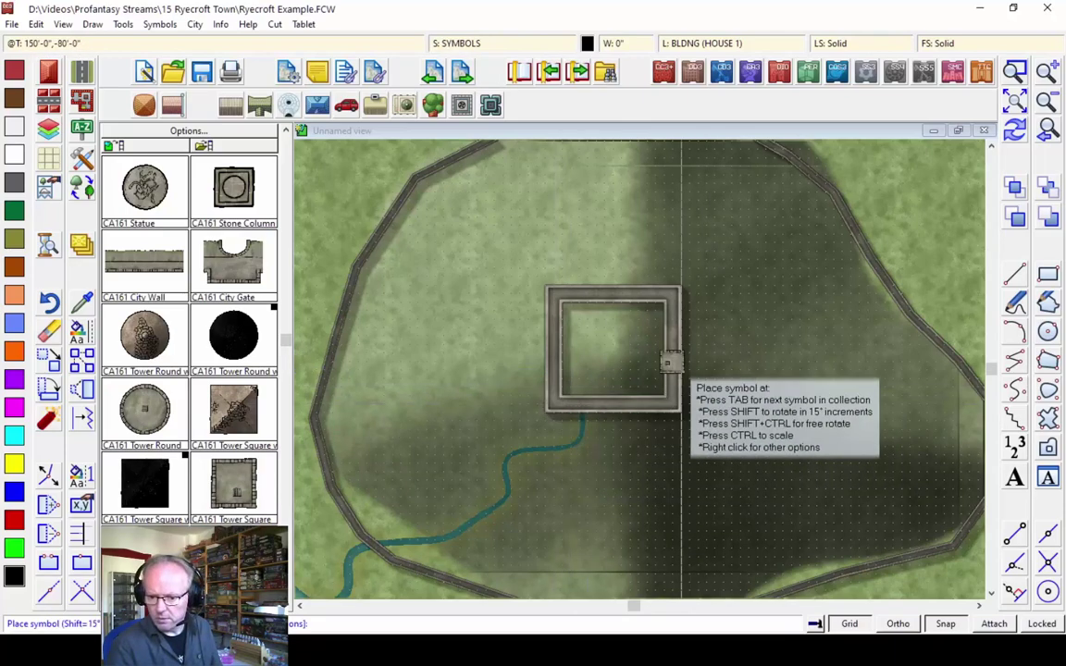
{"action": "right_click", "coordinate": [499, 362]}
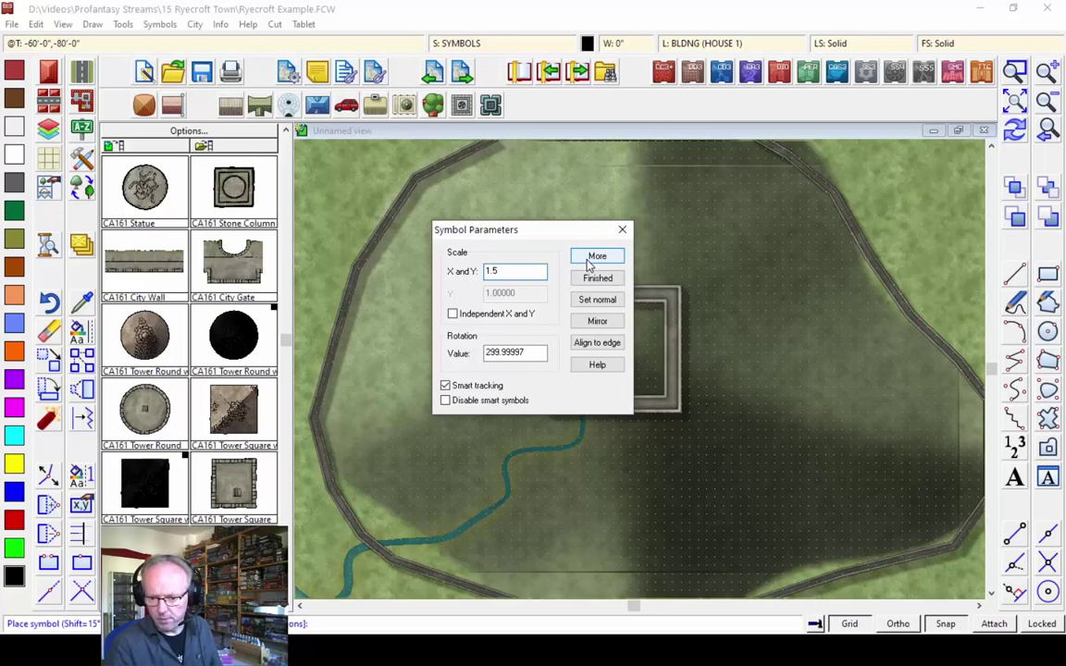
{"action": "left_click", "coordinate": [597, 278]}
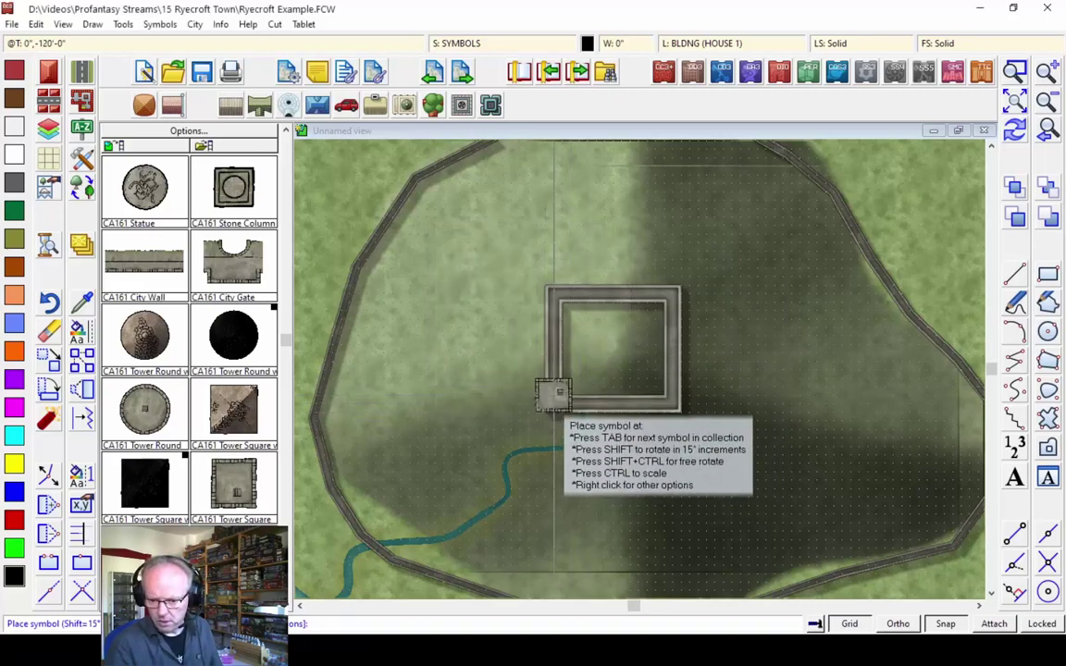
{"action": "left_click", "coordinate": [547, 414]}
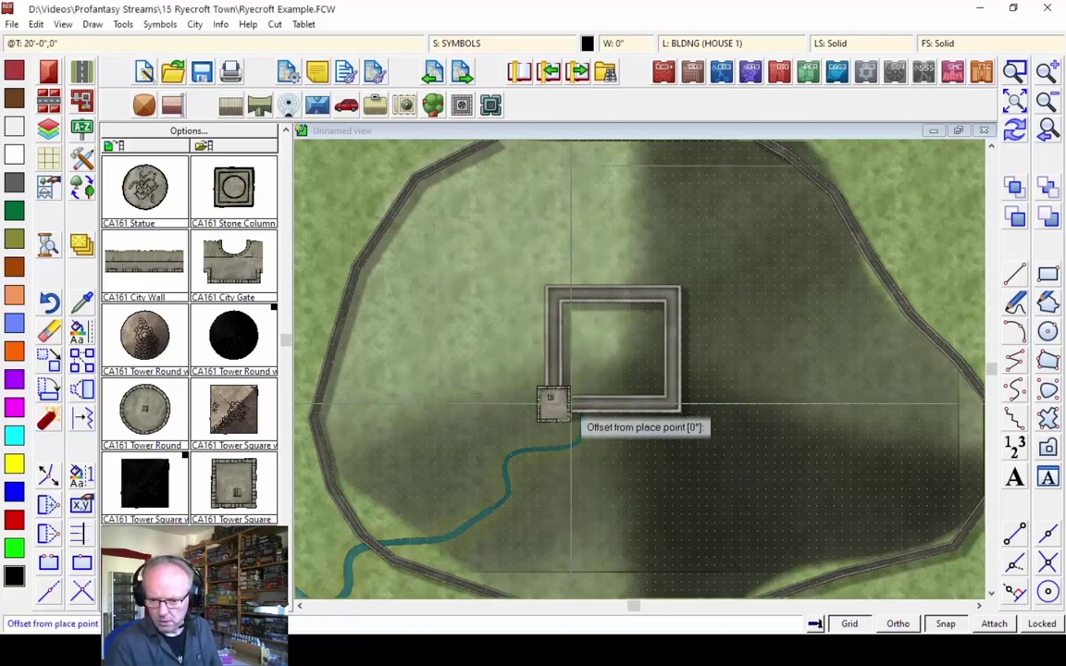
{"action": "left_click", "coordinate": [571, 412]}
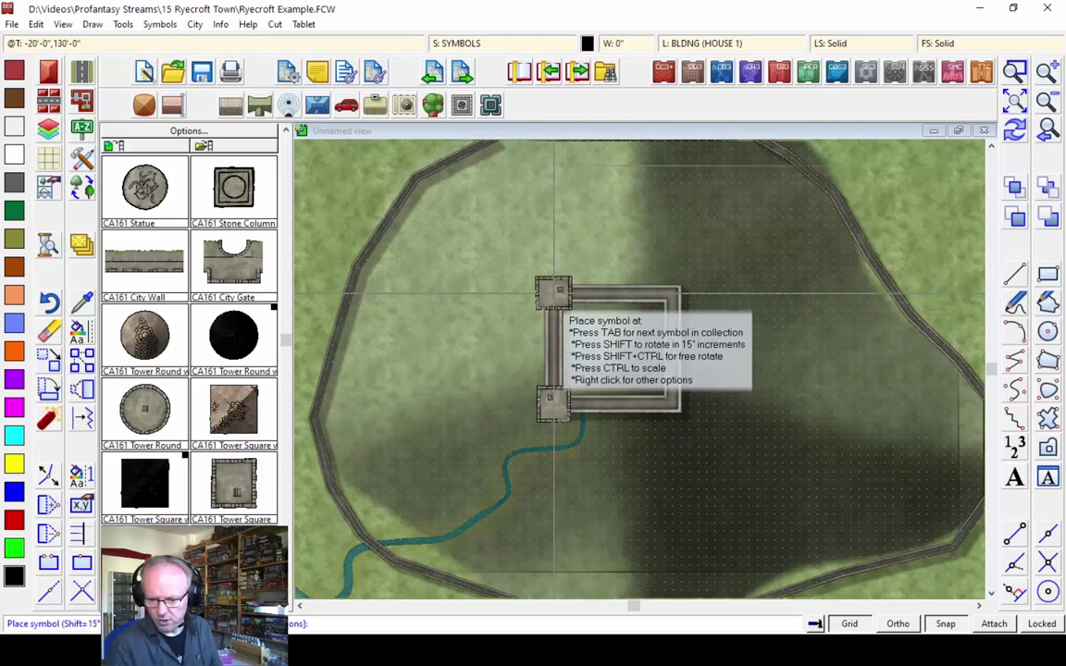
Place matching square towers on the castle wall's northwest, northeast and southeast corners
{"action": "left_click", "coordinate": [554, 292]}
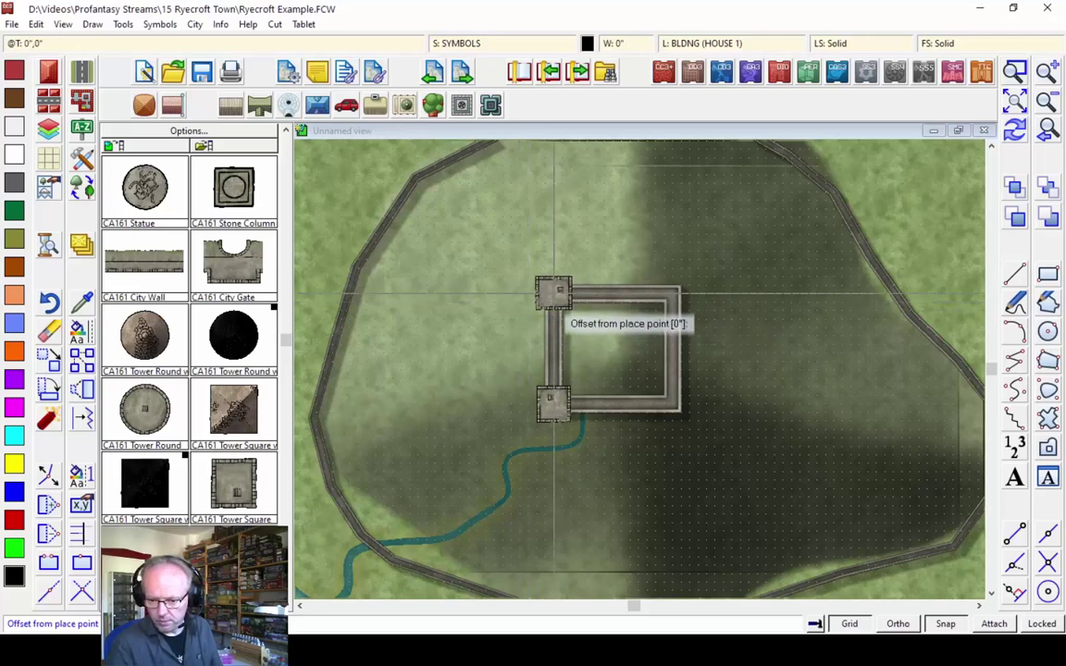
{"action": "left_click", "coordinate": [554, 295]}
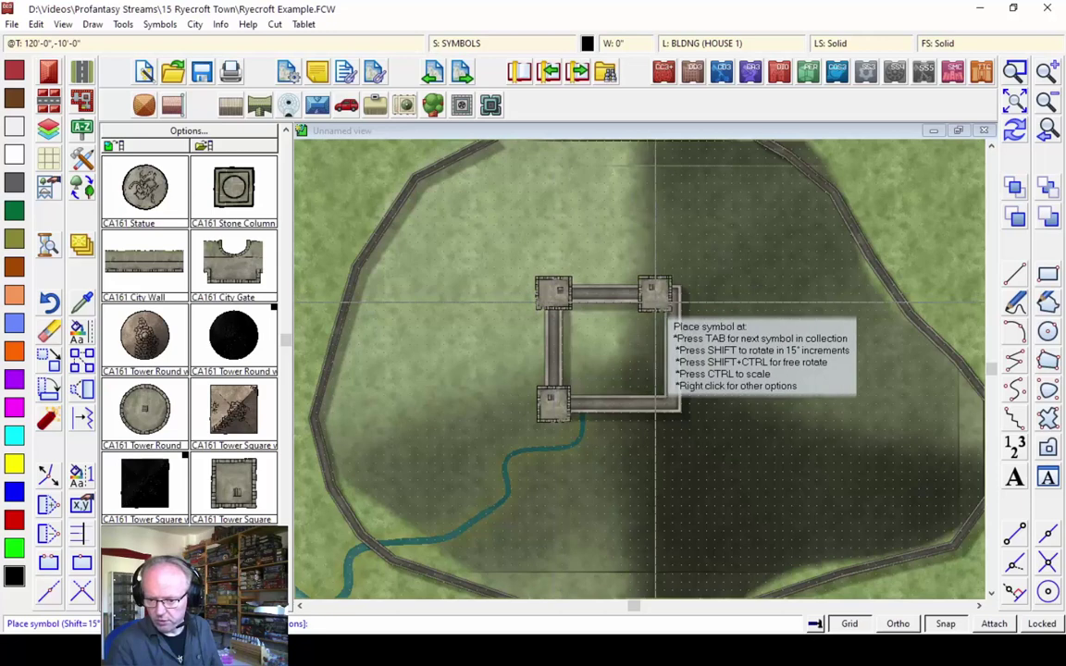
{"action": "left_click", "coordinate": [665, 295]}
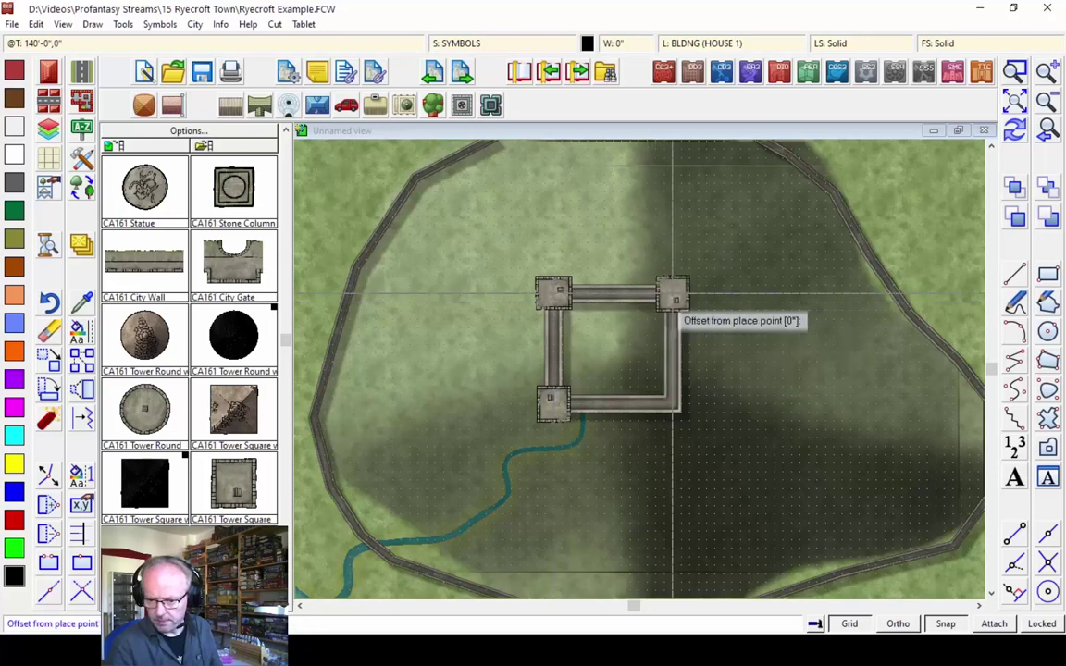
{"action": "left_click", "coordinate": [666, 296]}
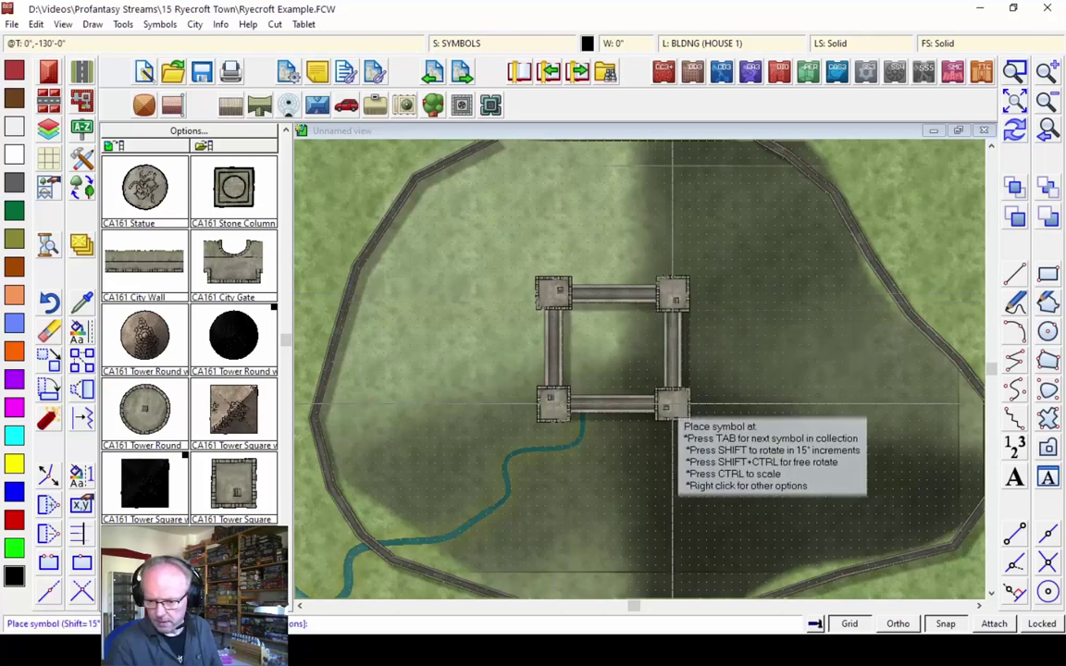
{"action": "left_click", "coordinate": [664, 404]}
{"action": "left_click", "coordinate": [663, 405]}
{"action": "left_click", "coordinate": [552, 405]}
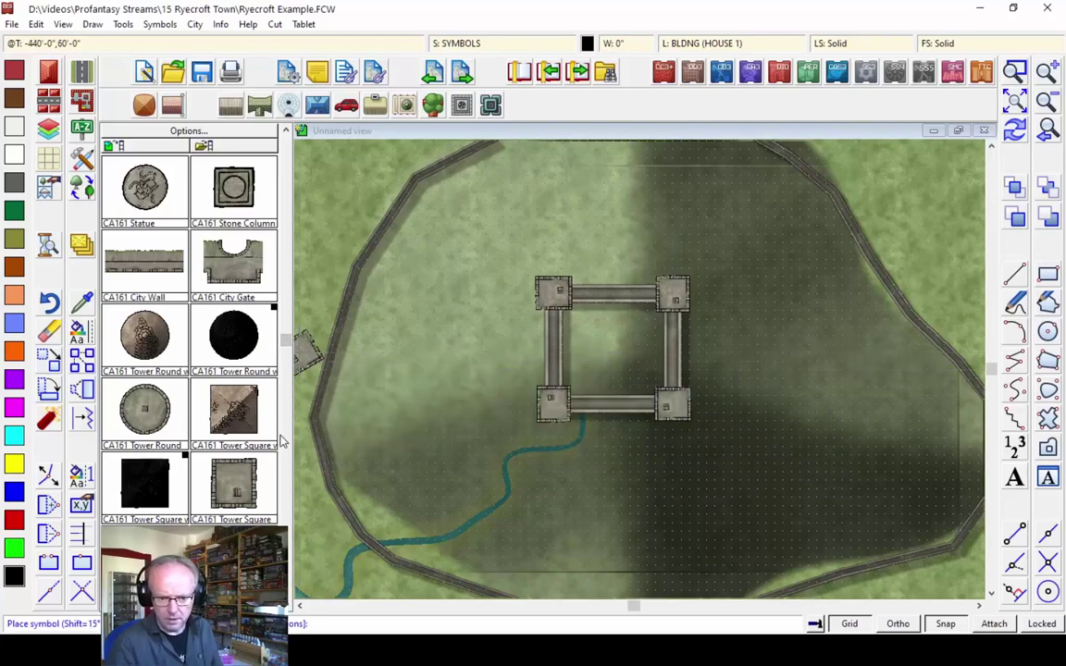
Place a CA161 Town Hall symbol, unrotated at scale 1.5, inside the castle walls
{"action": "scroll", "coordinate": [284, 460], "scroll_direction": "down", "scroll_amount": 3}
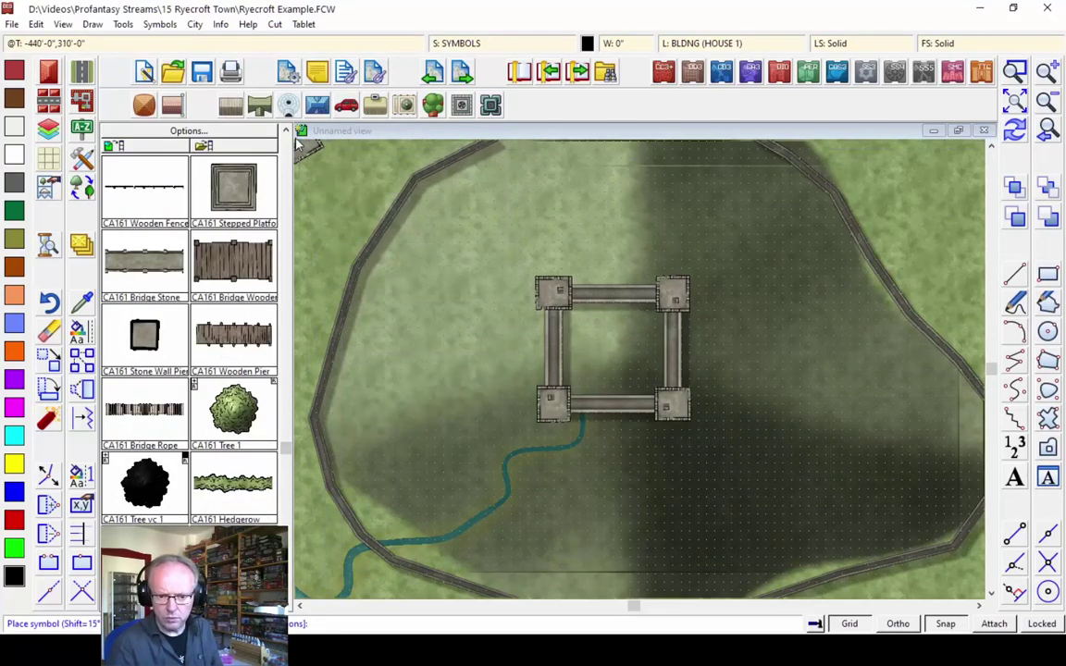
{"action": "scroll", "coordinate": [290, 134], "scroll_direction": "up", "scroll_amount": 5}
{"action": "scroll", "coordinate": [290, 134], "scroll_direction": "up", "scroll_amount": 5}
{"action": "scroll", "coordinate": [290, 134], "scroll_direction": "up", "scroll_amount": 3}
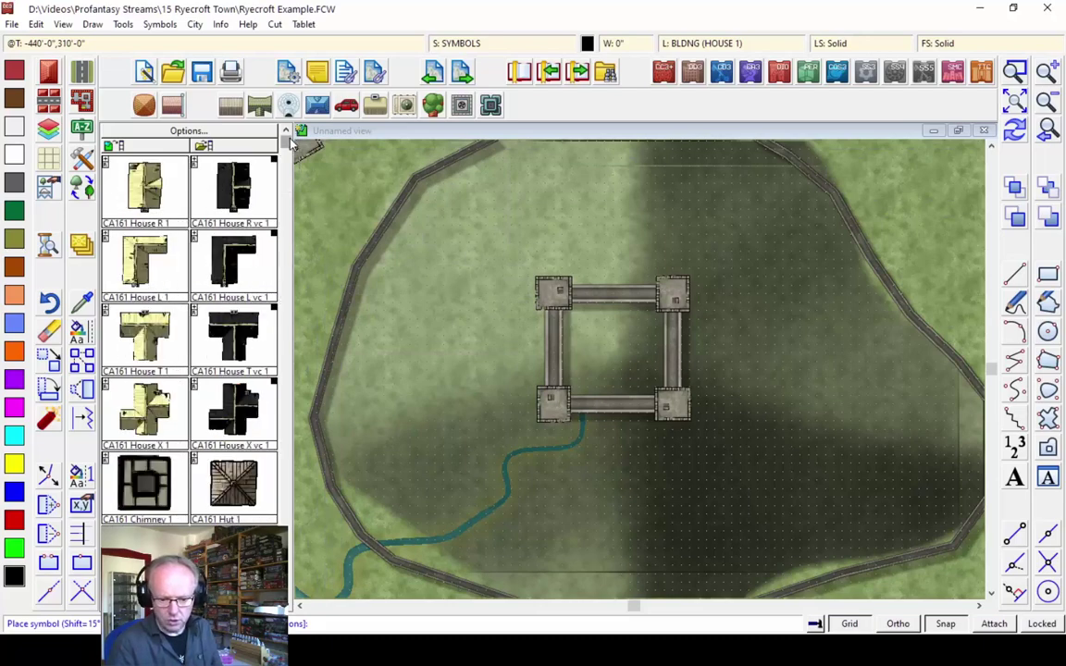
{"action": "scroll", "coordinate": [290, 158], "scroll_direction": "down", "scroll_amount": 5}
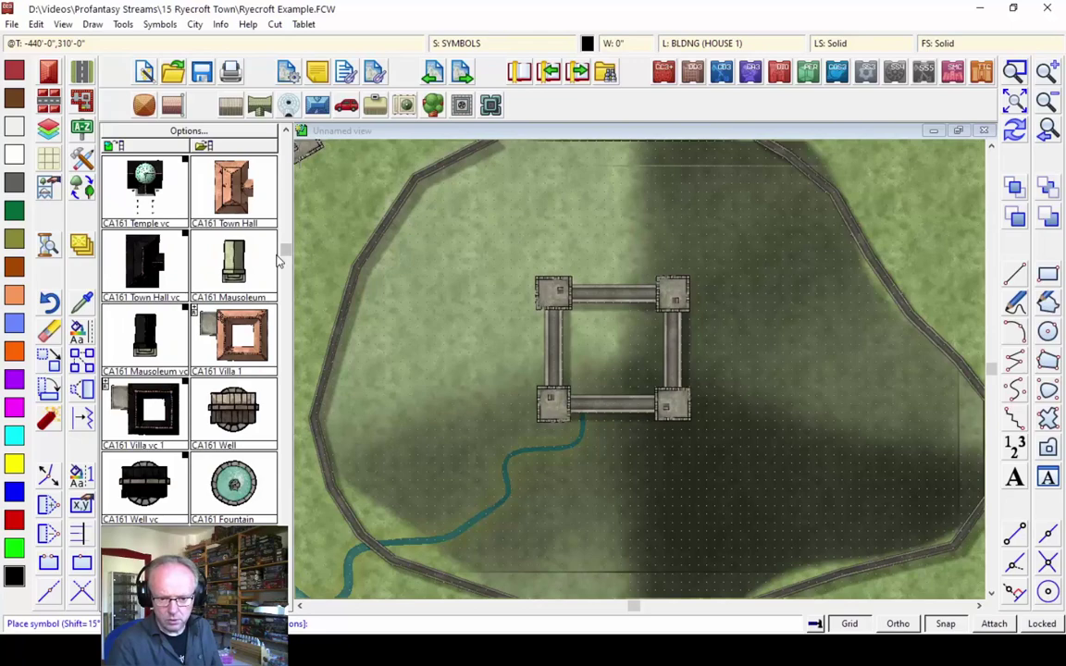
{"action": "left_click", "coordinate": [248, 215]}
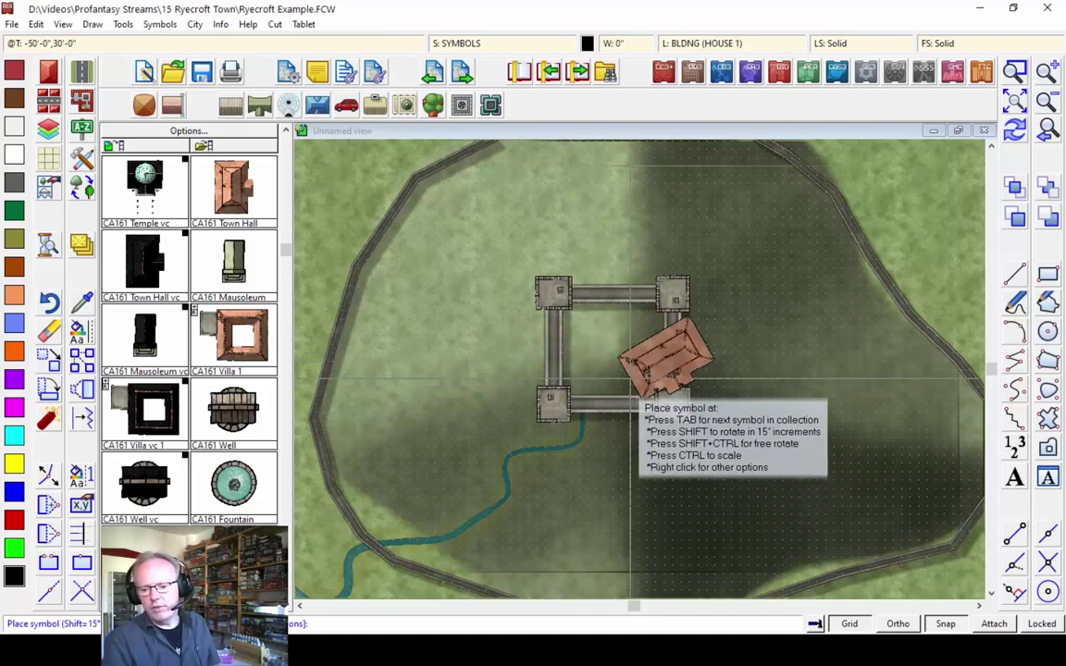
{"action": "right_click", "coordinate": [571, 339]}
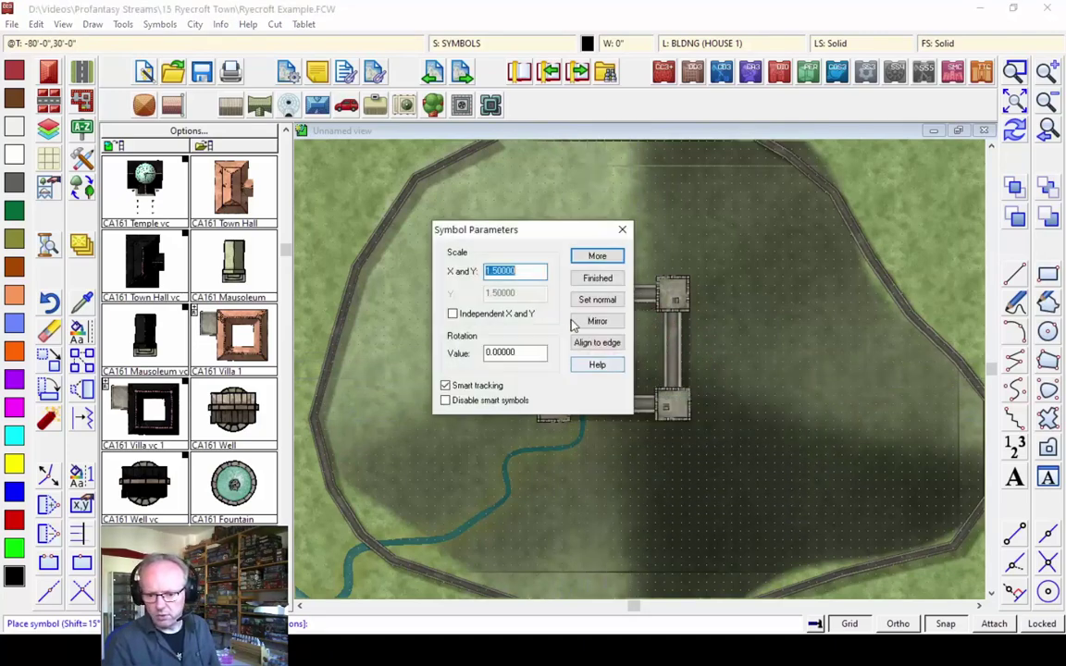
{"action": "left_click", "coordinate": [597, 257]}
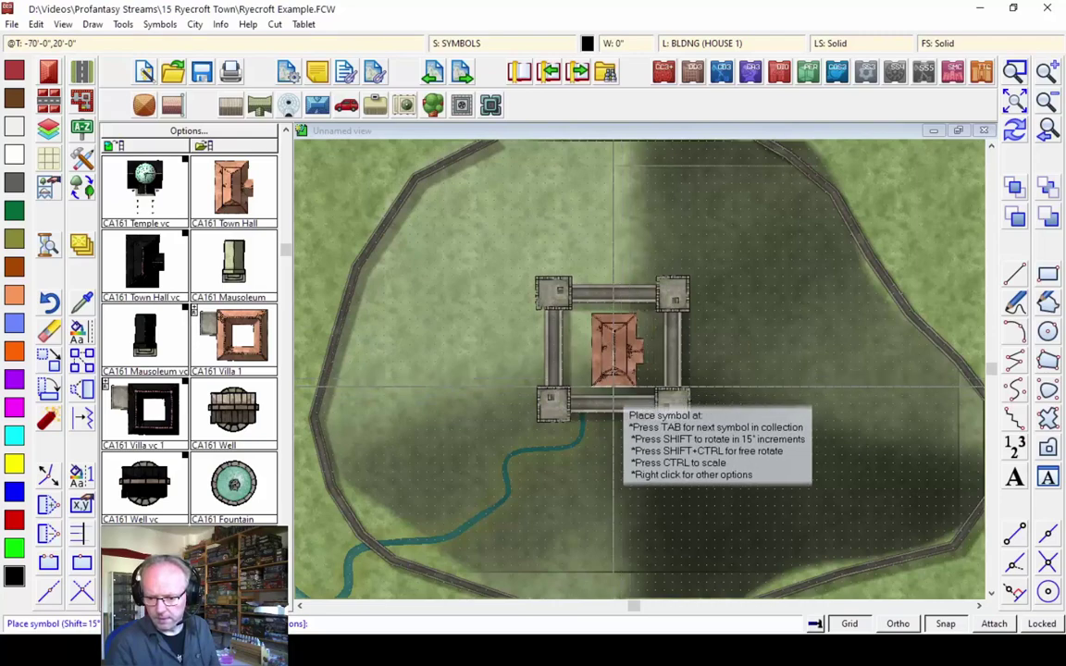
{"action": "left_click", "coordinate": [621, 389]}
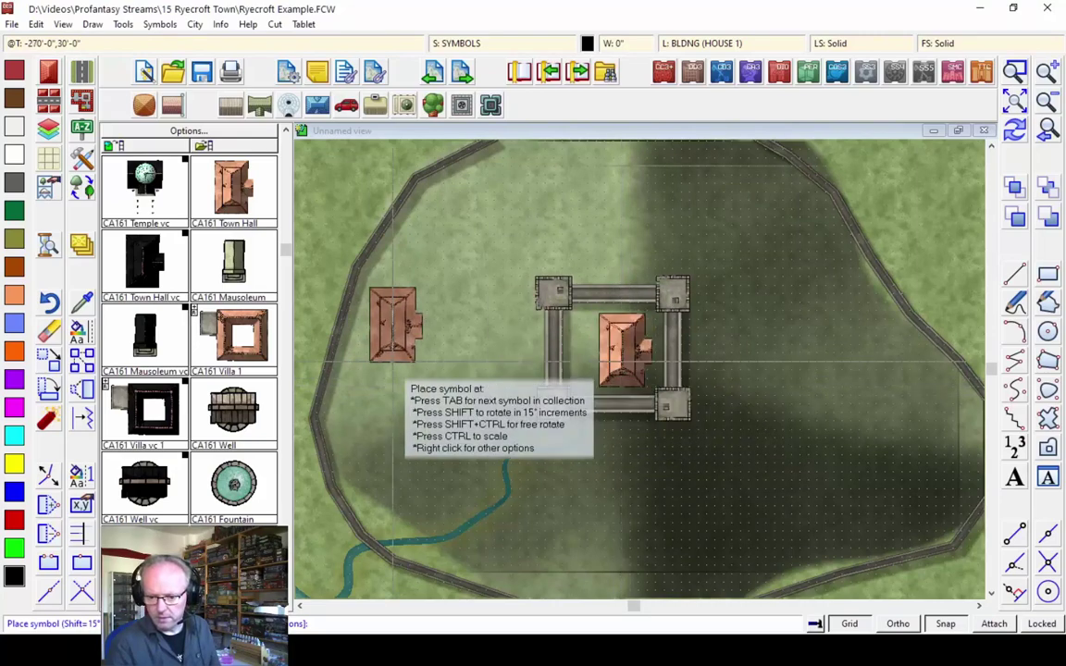
Place a roofed CA161 Tower Square symbol, scaled to about 1.85, against the west side of the town hall in the castle
{"action": "left_click", "coordinate": [287, 500]}
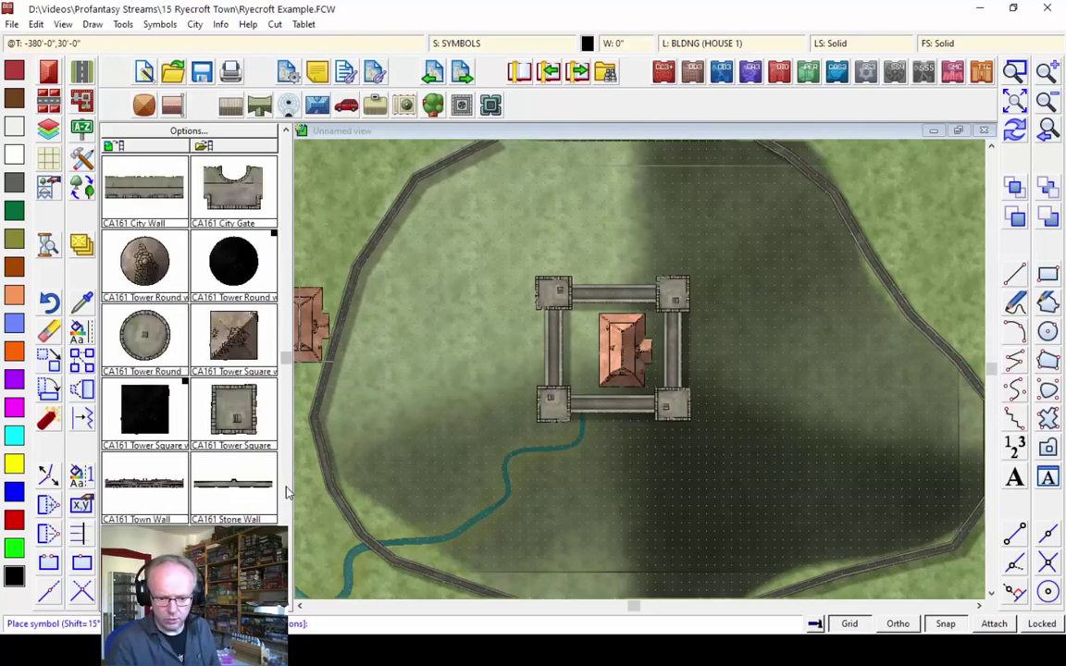
{"action": "left_click", "coordinate": [233, 335]}
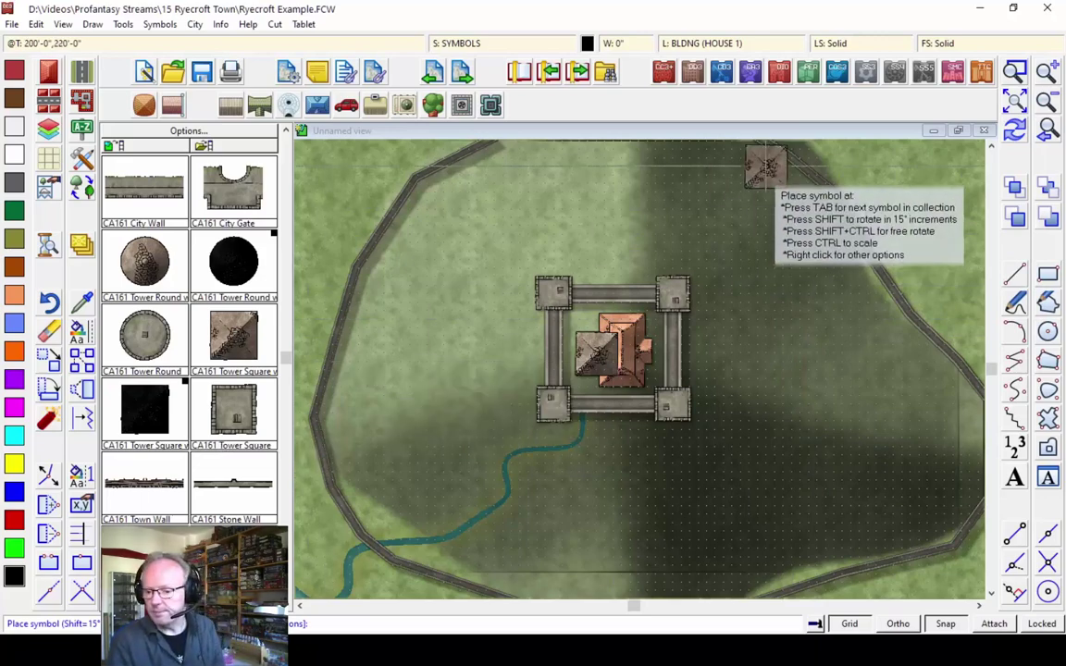
{"action": "right_click", "coordinate": [780, 214]}
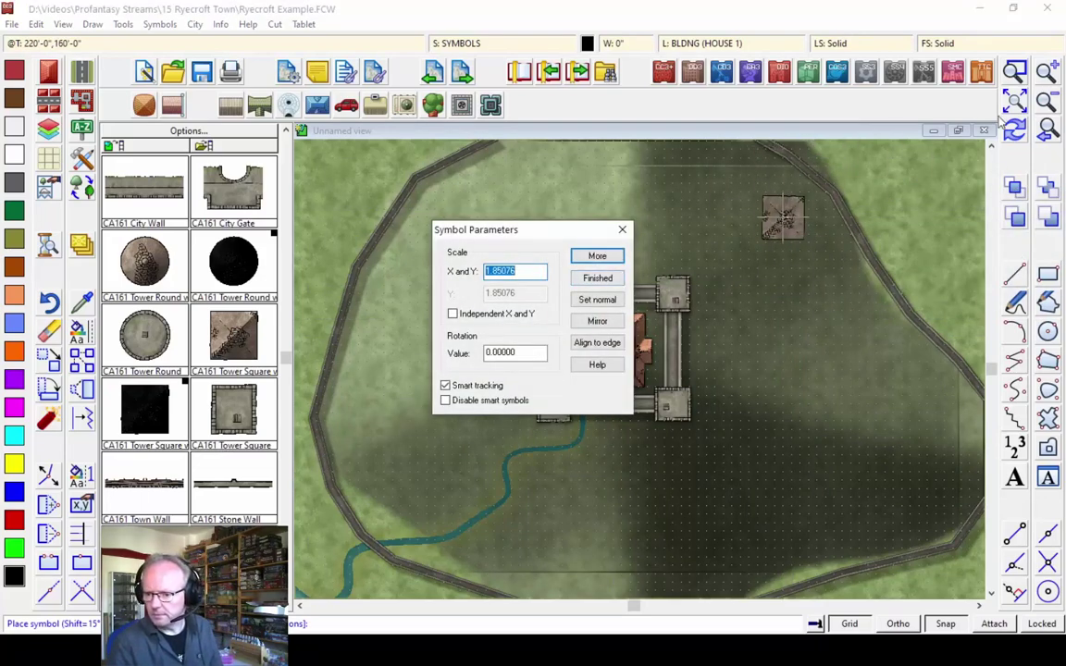
{"action": "left_click", "coordinate": [598, 278]}
{"action": "left_click", "coordinate": [1049, 132]}
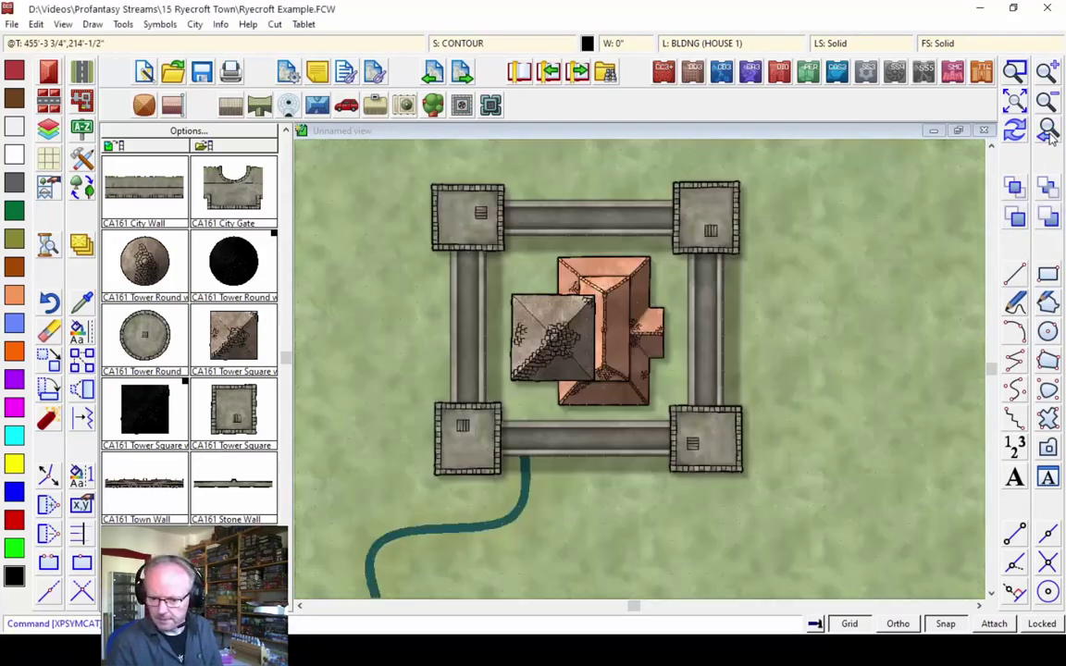
{"action": "left_click", "coordinate": [1017, 106]}
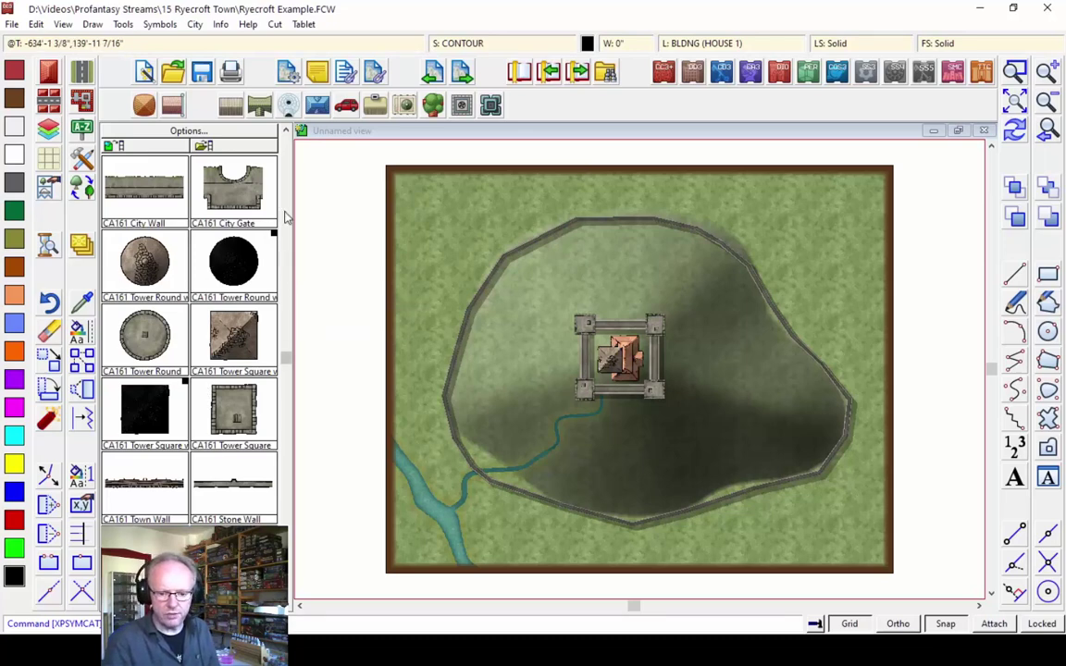
Draw a paved square along the castle's east wall, between its two eastern towers, with the Road, Square Paved tool
{"action": "left_click", "coordinate": [148, 109]}
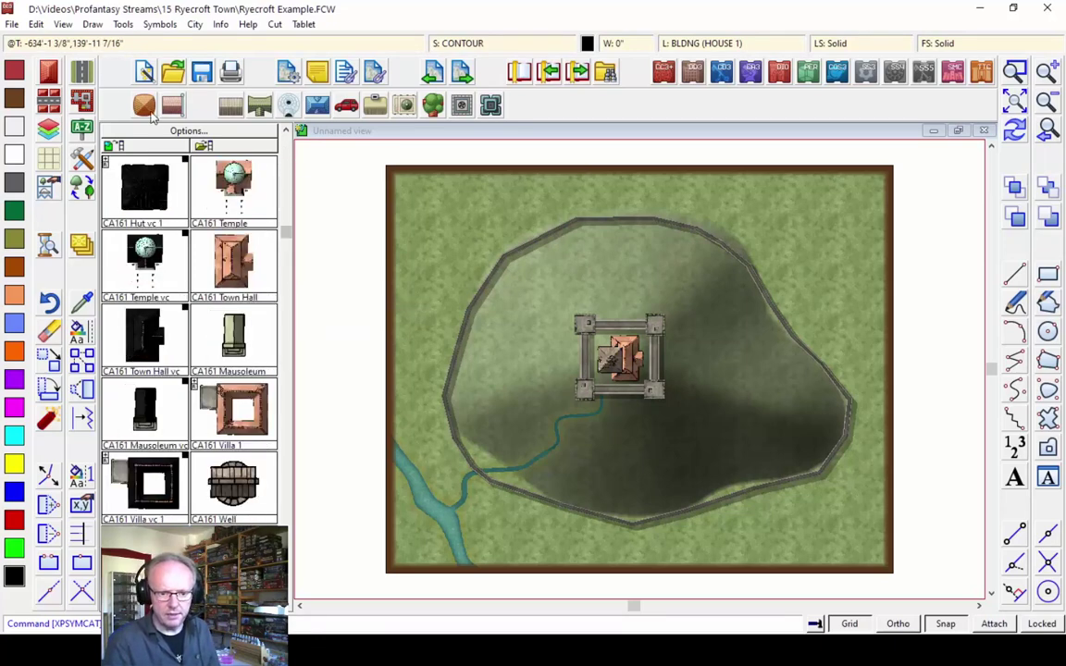
{"action": "left_click", "coordinate": [83, 79]}
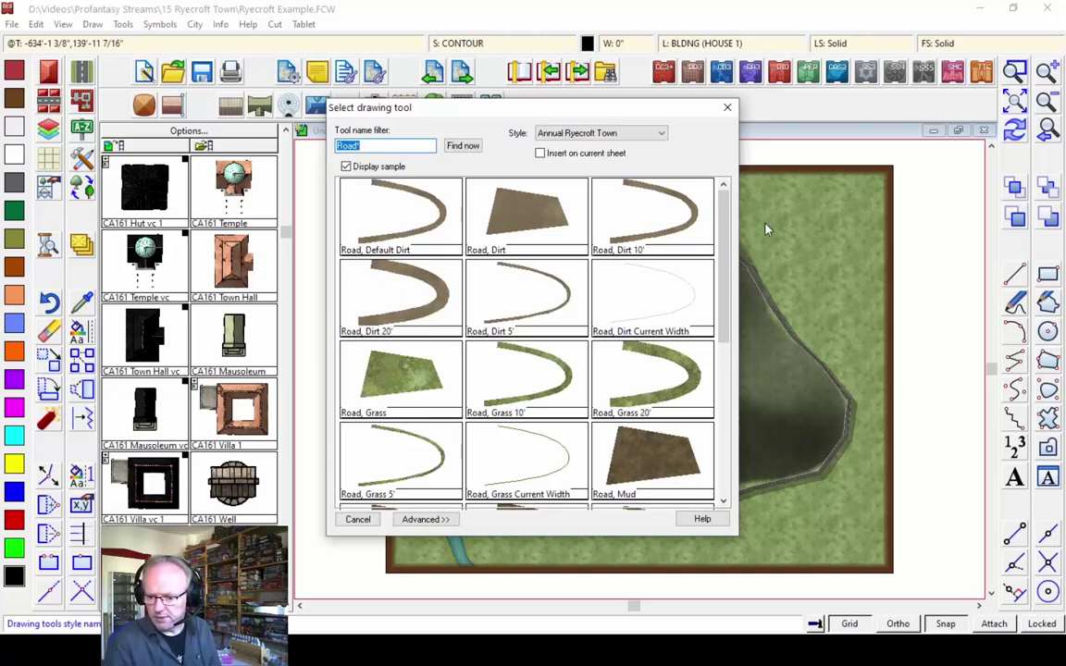
{"action": "scroll", "coordinate": [728, 236], "scroll_direction": "down", "scroll_amount": 1}
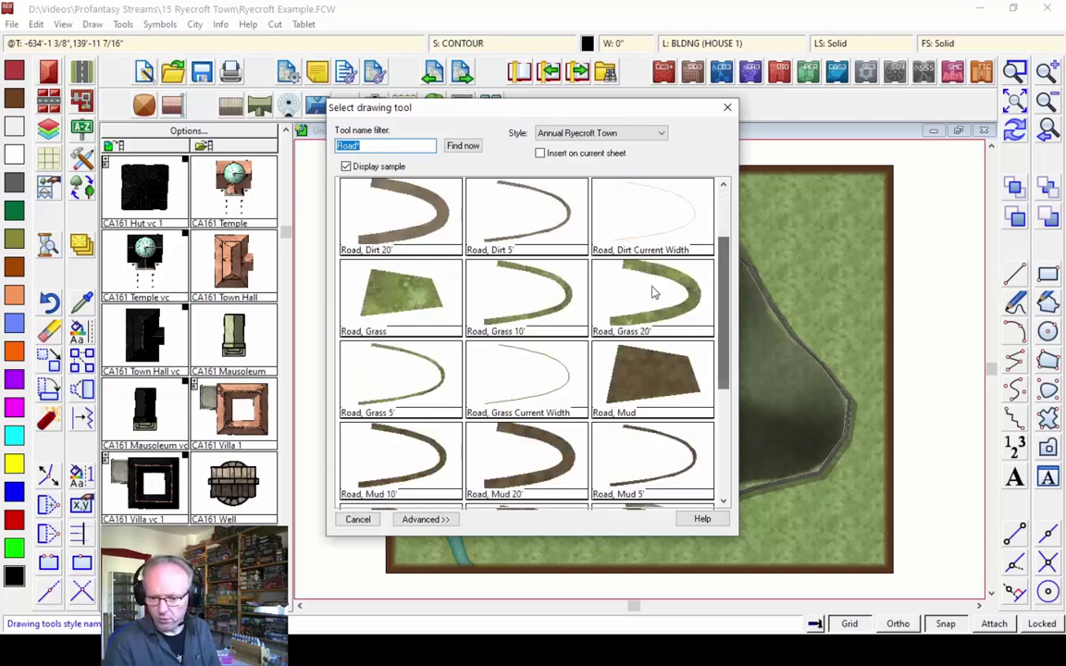
{"action": "left_click_drag", "start_coordinate": [721, 303], "coordinate": [723, 338]}
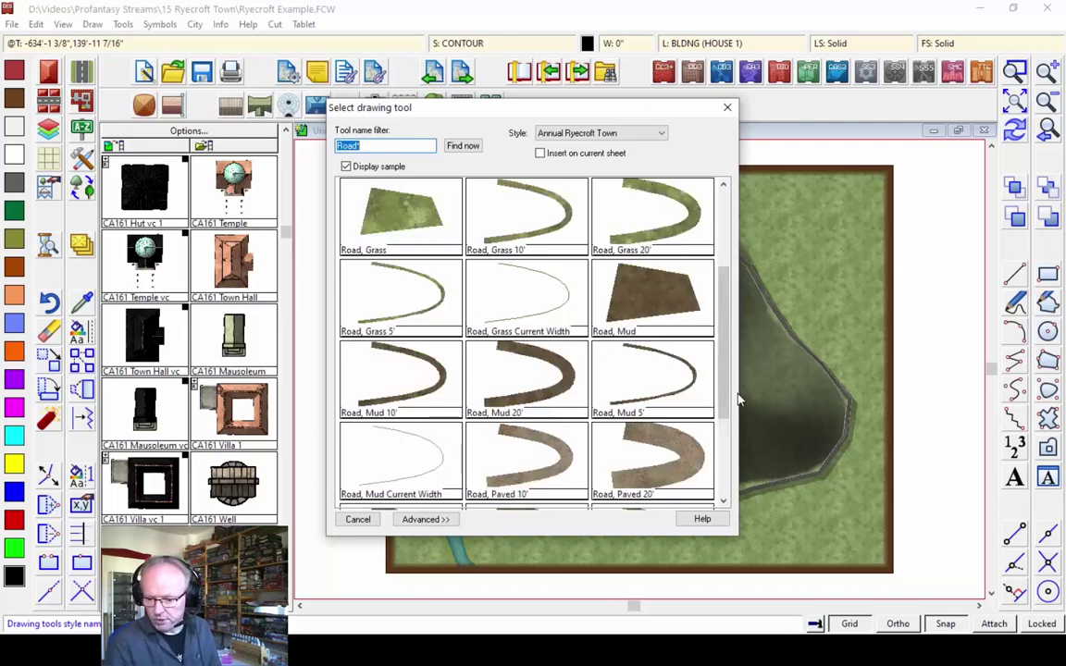
{"action": "scroll", "coordinate": [729, 398], "scroll_direction": "down", "scroll_amount": 2}
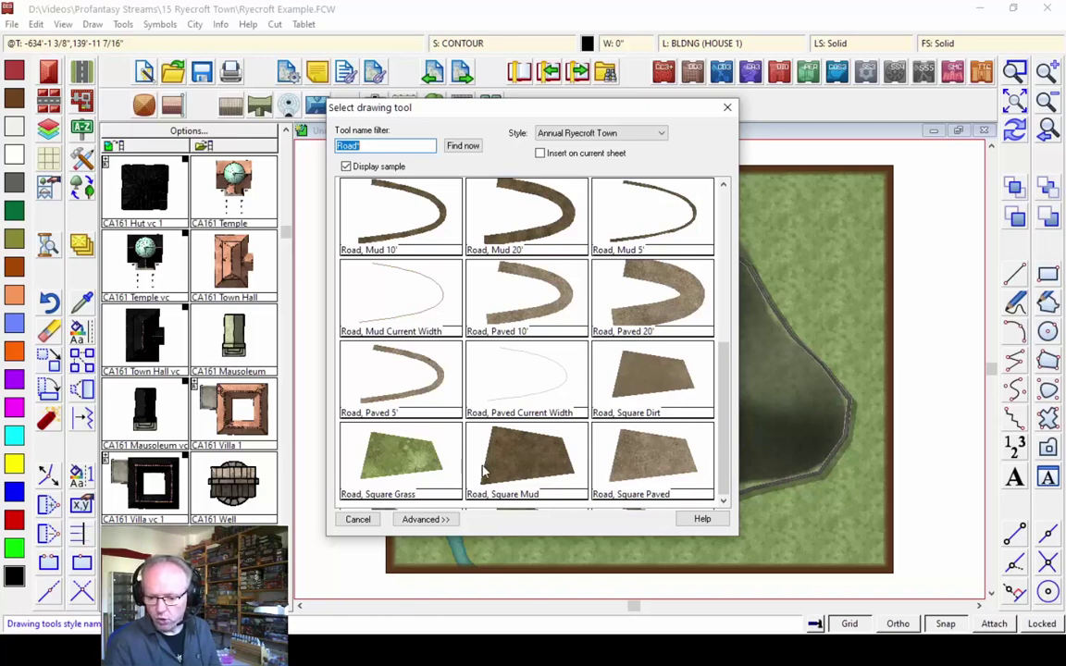
{"action": "double_click", "coordinate": [637, 466]}
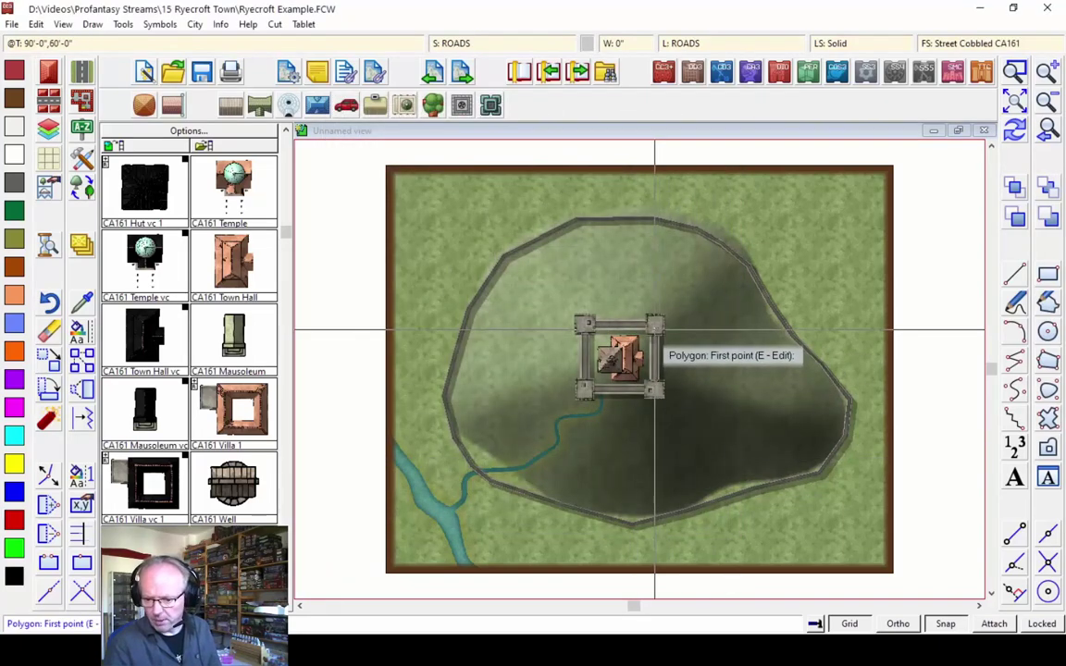
{"action": "left_click", "coordinate": [654, 328]}
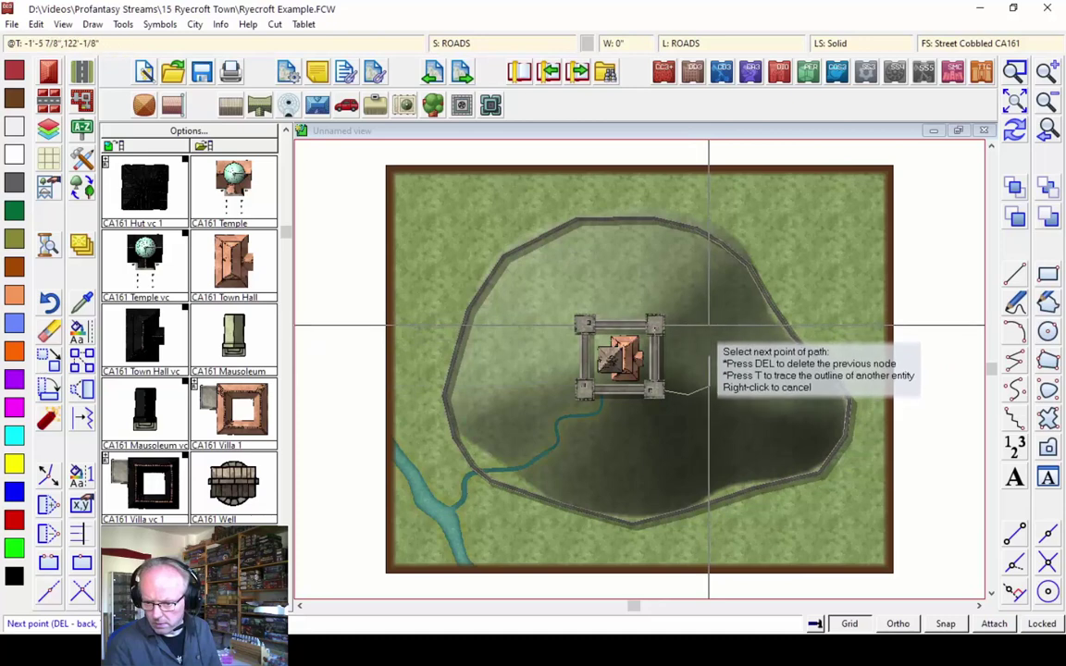
{"action": "left_click", "coordinate": [663, 325]}
{"action": "right_click", "coordinate": [663, 325]}
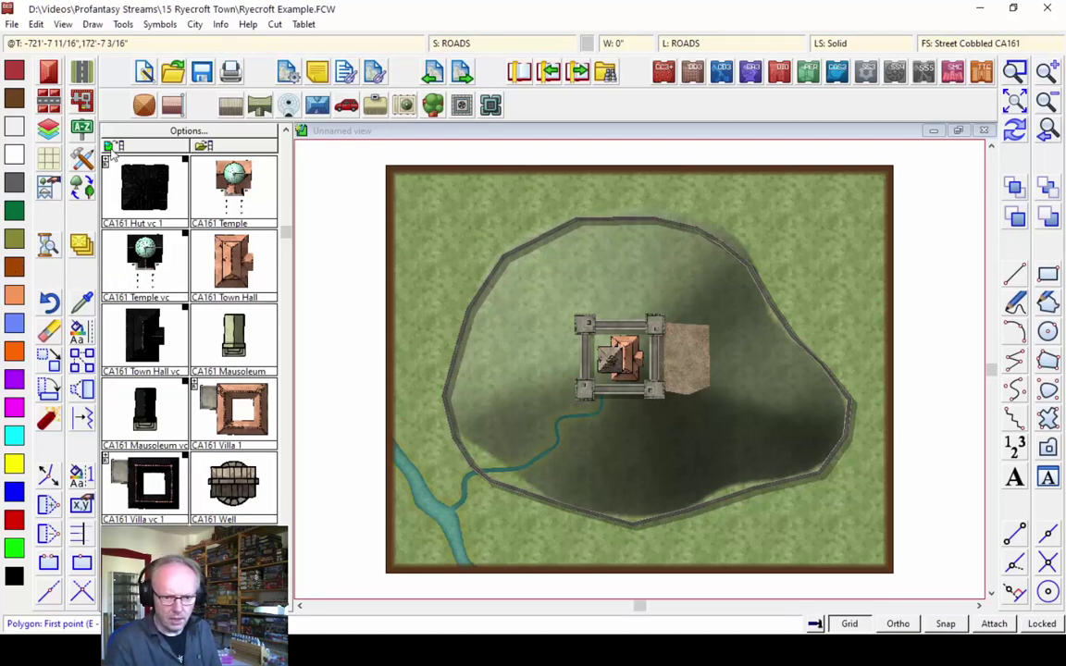
Draw a Road, Paved 10' curving from the paved square's east side to the city wall in the east
{"action": "left_click", "coordinate": [82, 72]}
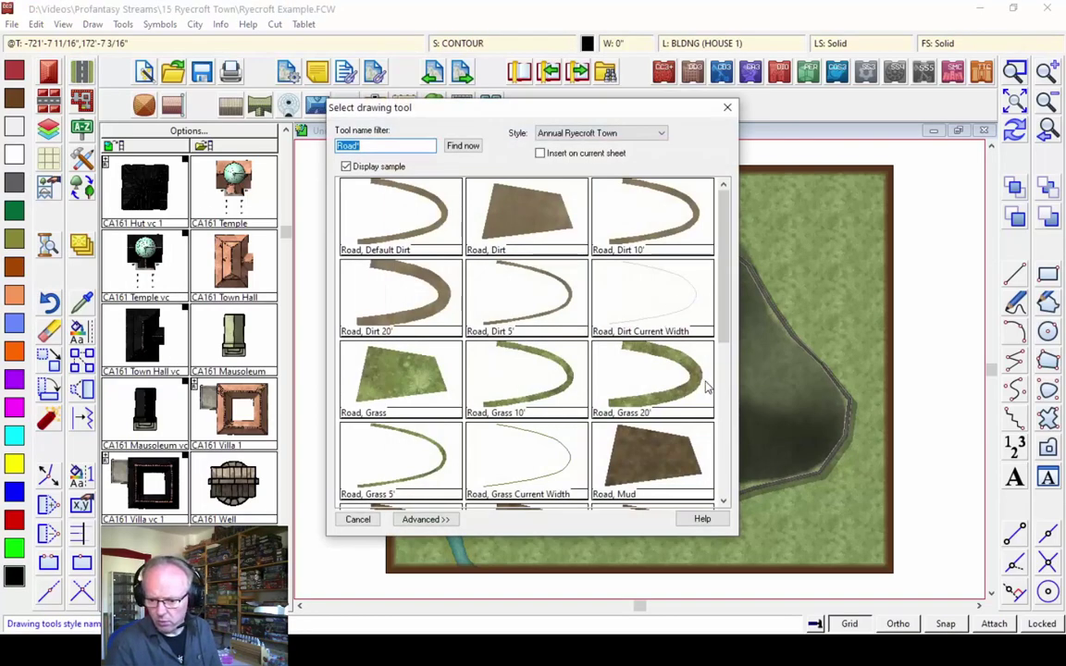
{"action": "left_click_drag", "start_coordinate": [725, 309], "coordinate": [727, 426]}
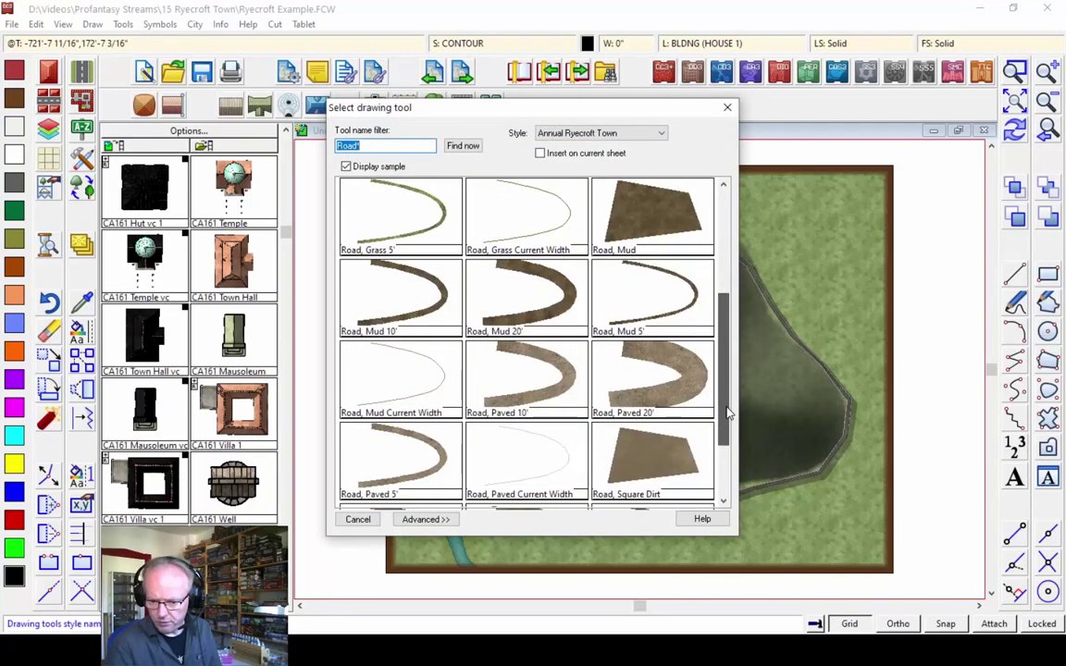
{"action": "double_click", "coordinate": [530, 393]}
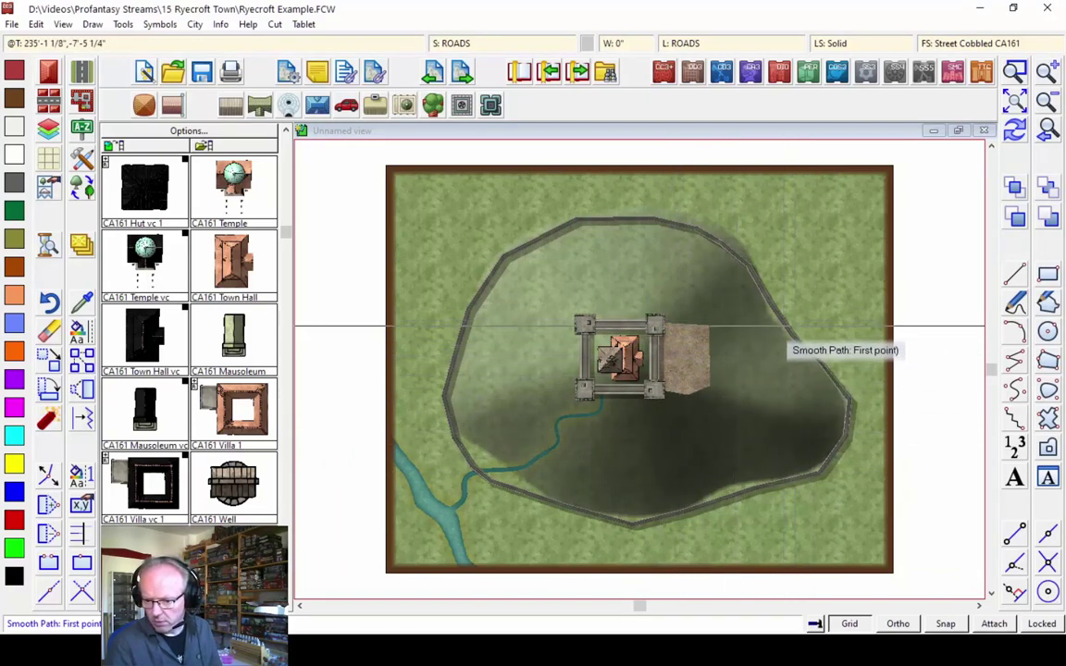
{"action": "left_click", "coordinate": [713, 353]}
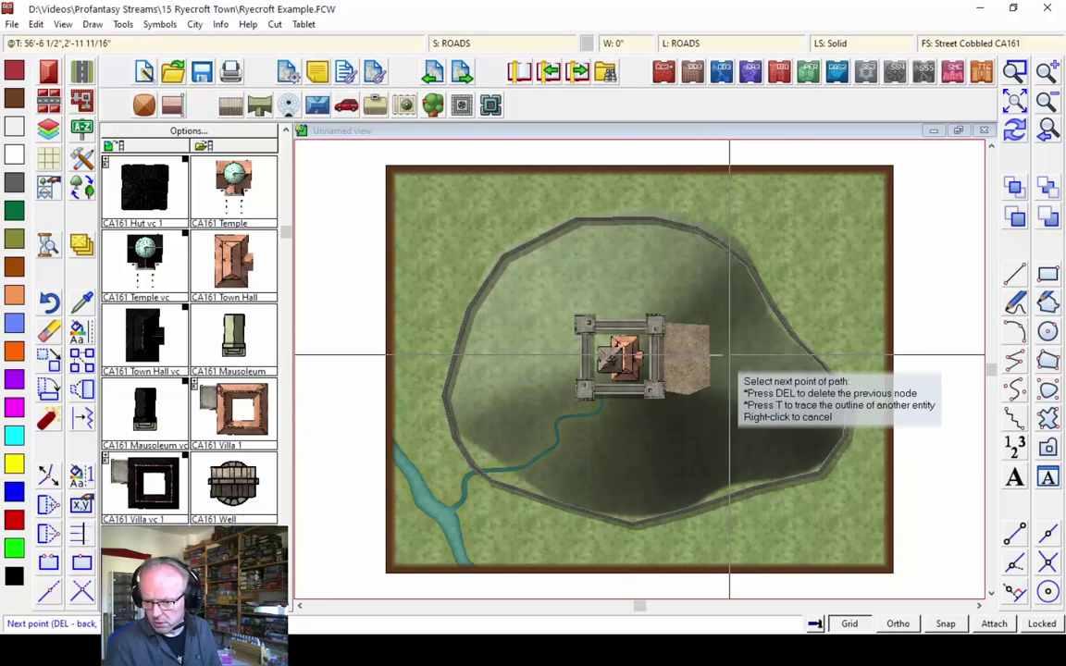
{"action": "left_click", "coordinate": [785, 325]}
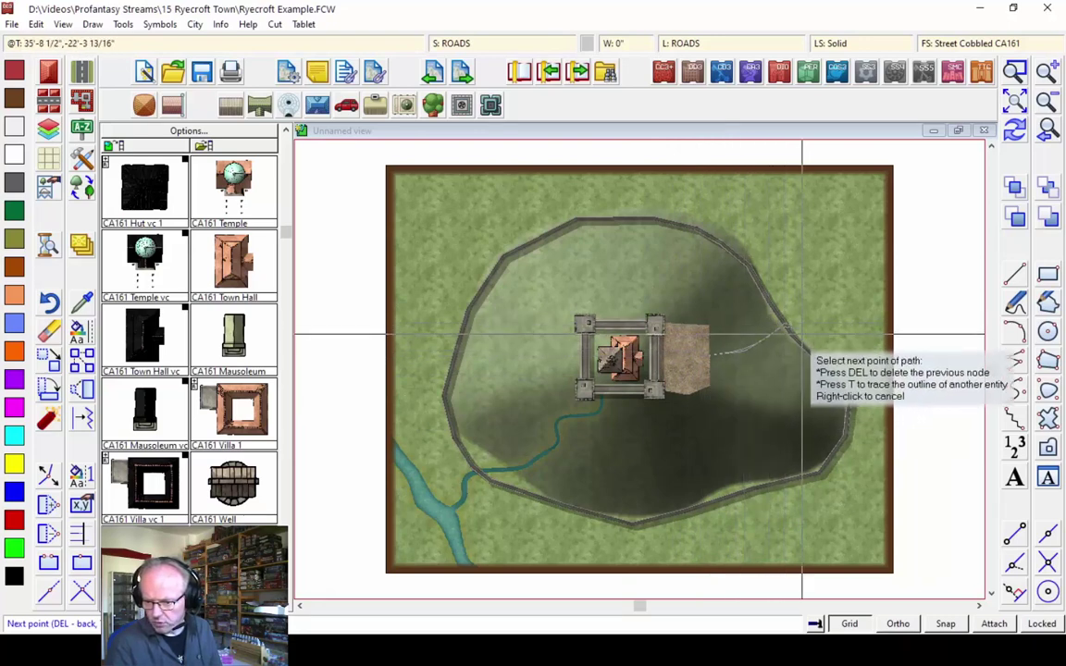
{"action": "right_click", "coordinate": [784, 326]}
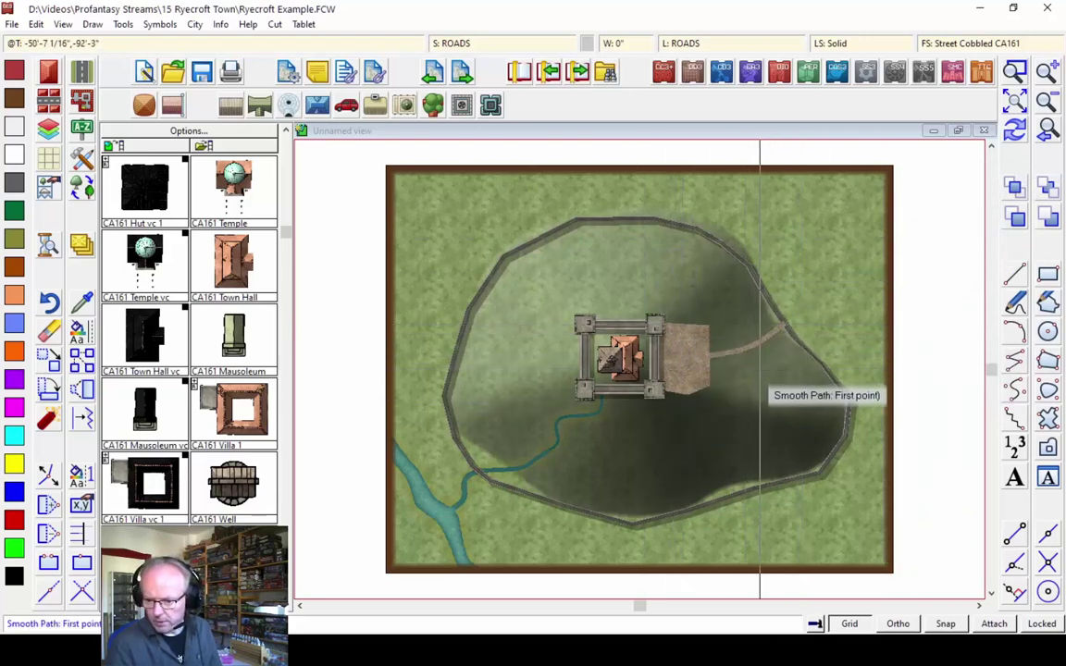
Draw a paved ring road around the castle from the square's north side to its south side, and another road from its southeast corner toward the eastern wall
{"action": "left_click", "coordinate": [684, 325]}
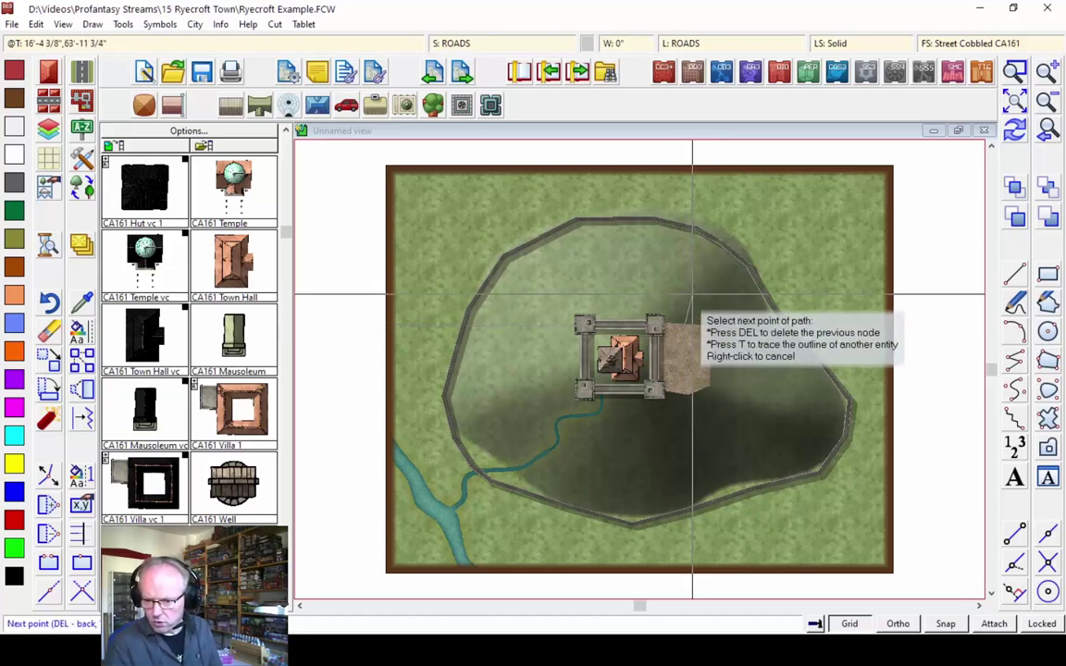
{"action": "left_click", "coordinate": [639, 260]}
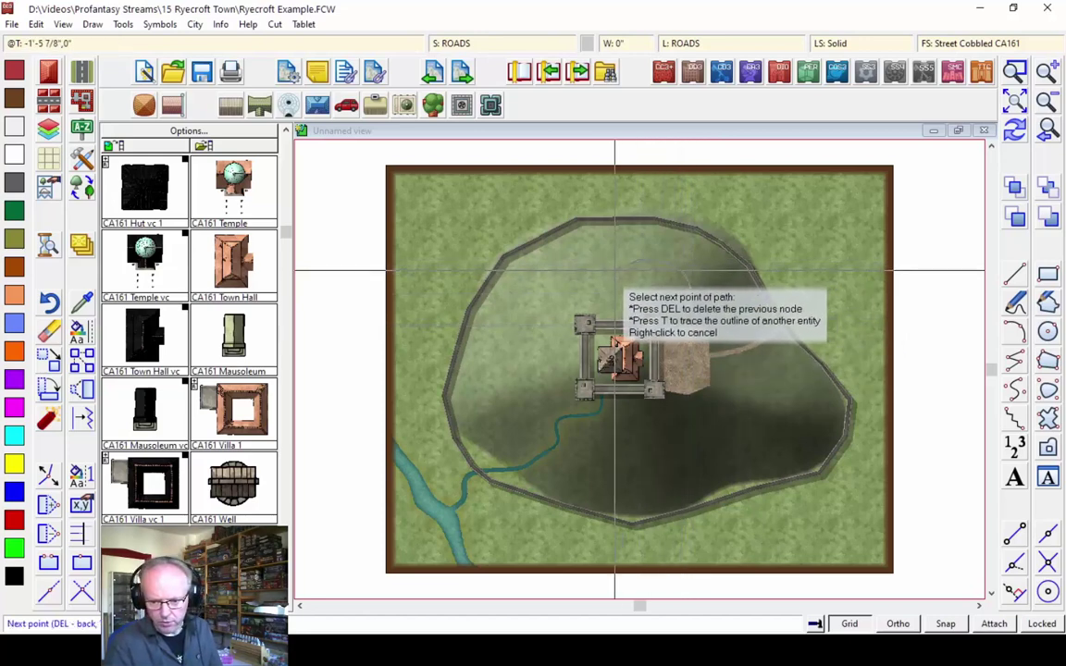
{"action": "left_click", "coordinate": [535, 314]}
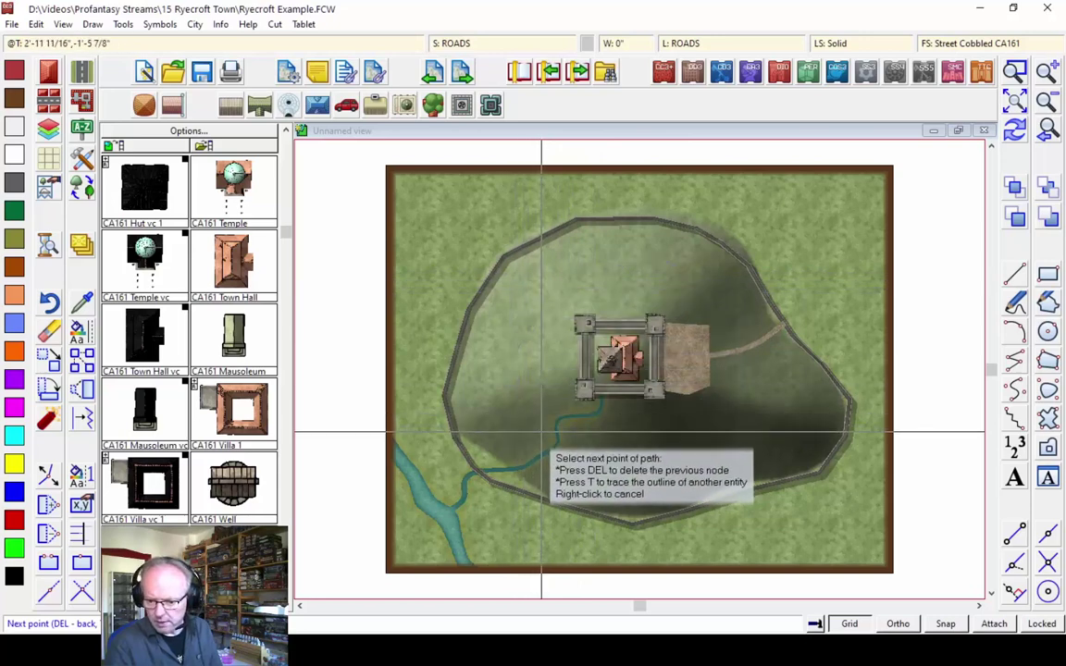
{"action": "left_click", "coordinate": [641, 454]}
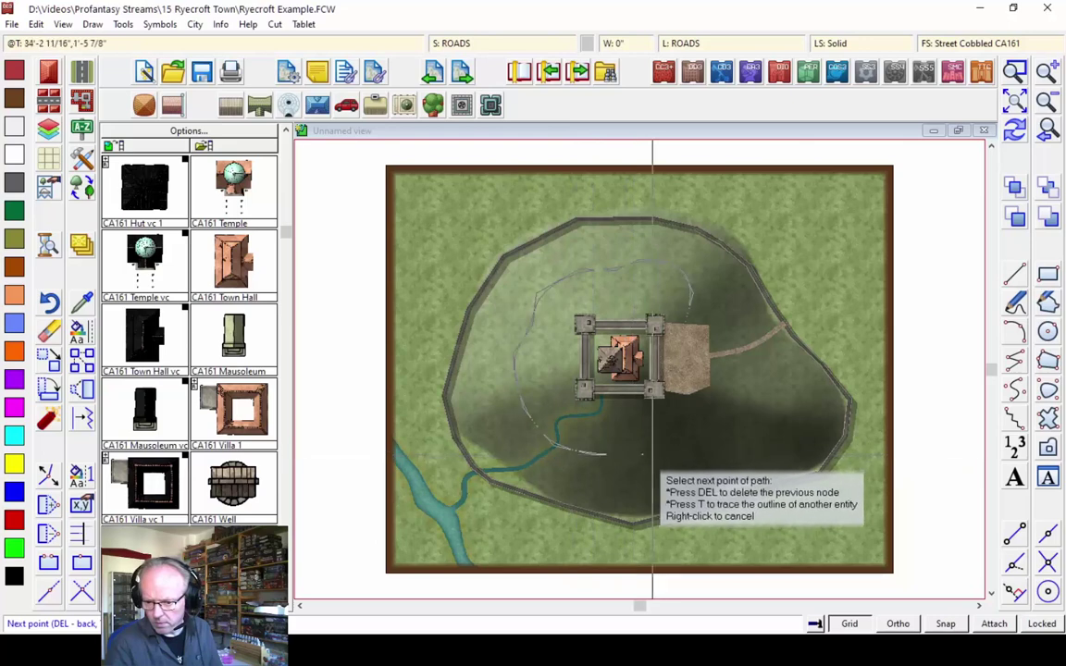
{"action": "right_click", "coordinate": [697, 417]}
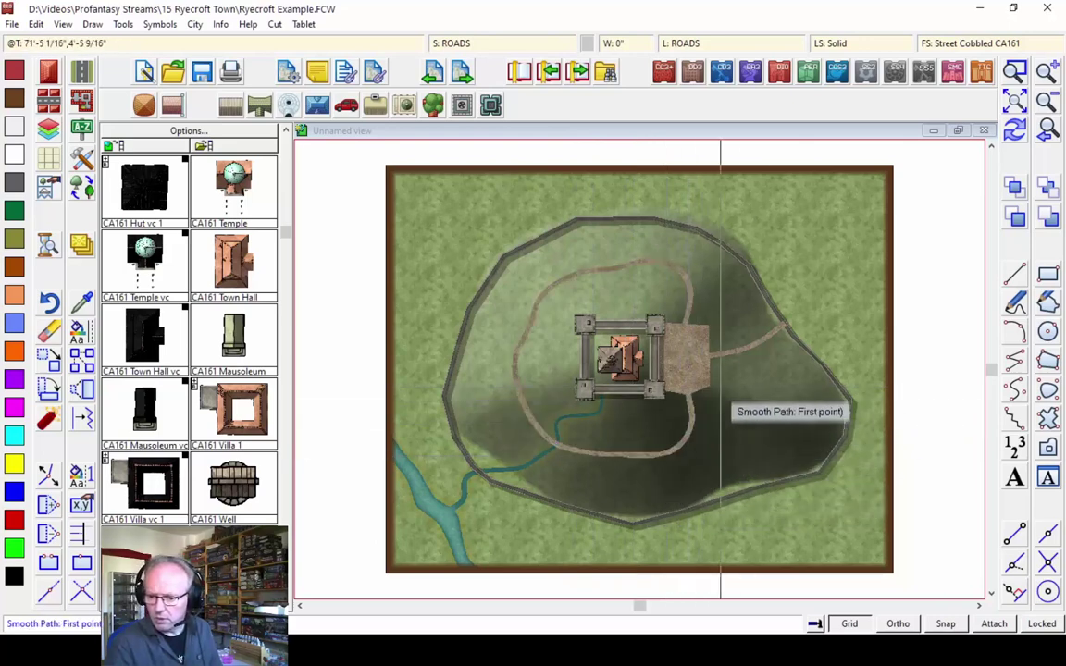
{"action": "left_click", "coordinate": [705, 383]}
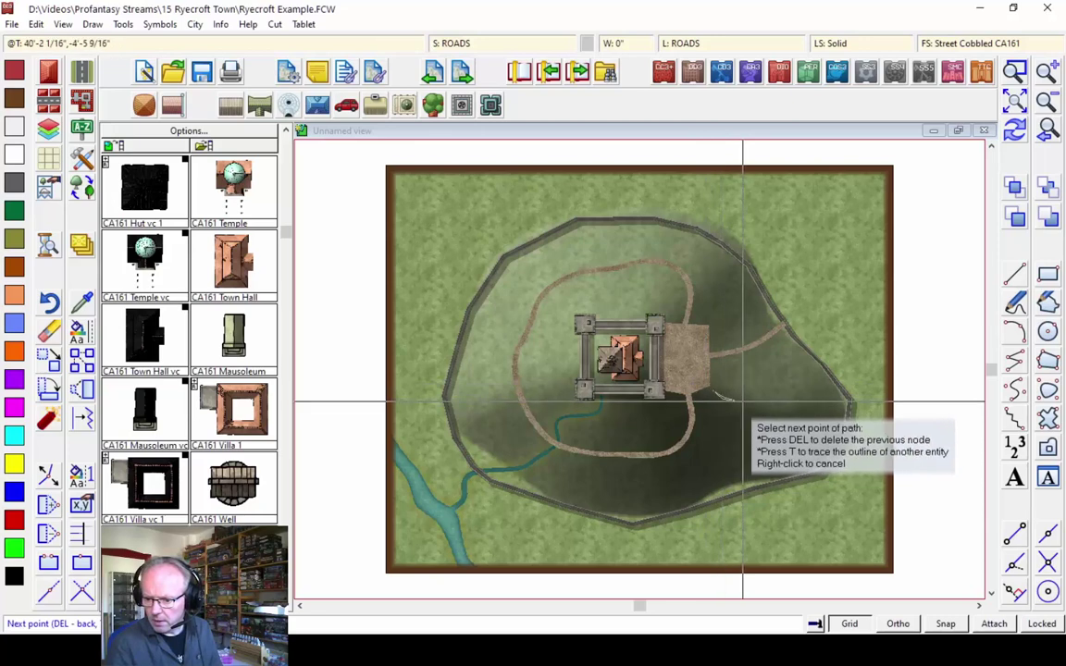
{"action": "right_click", "coordinate": [820, 417]}
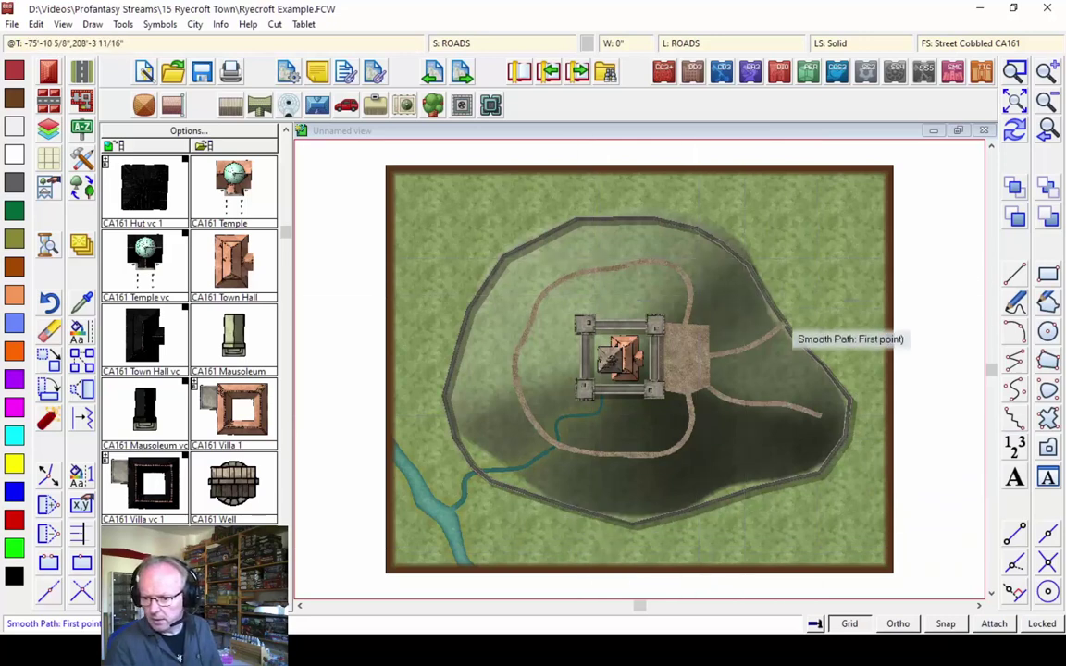
Draw an outer paved road from the ring road's north side, around the west inside the city wall, to the southeast wall
{"action": "left_click", "coordinate": [668, 262]}
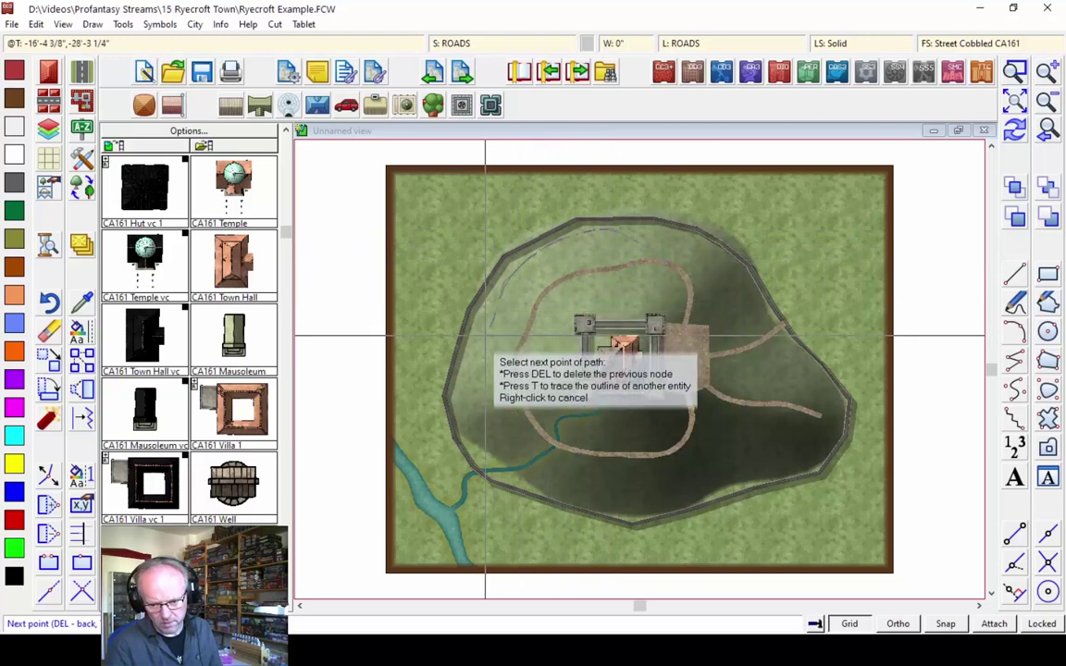
{"action": "left_click", "coordinate": [535, 482]}
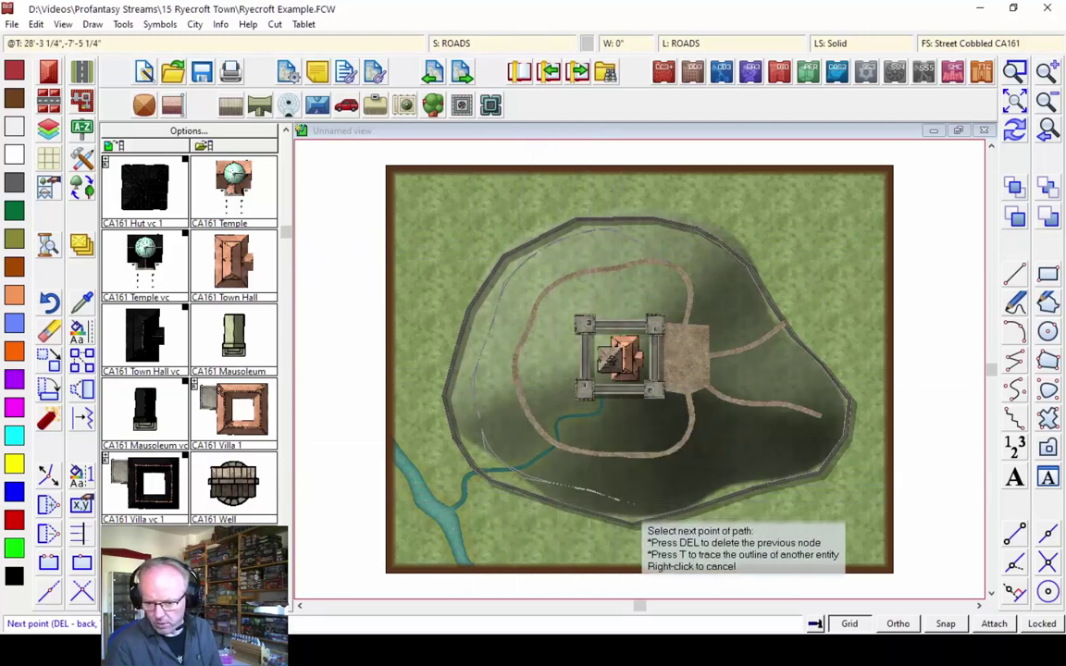
{"action": "left_click", "coordinate": [672, 496]}
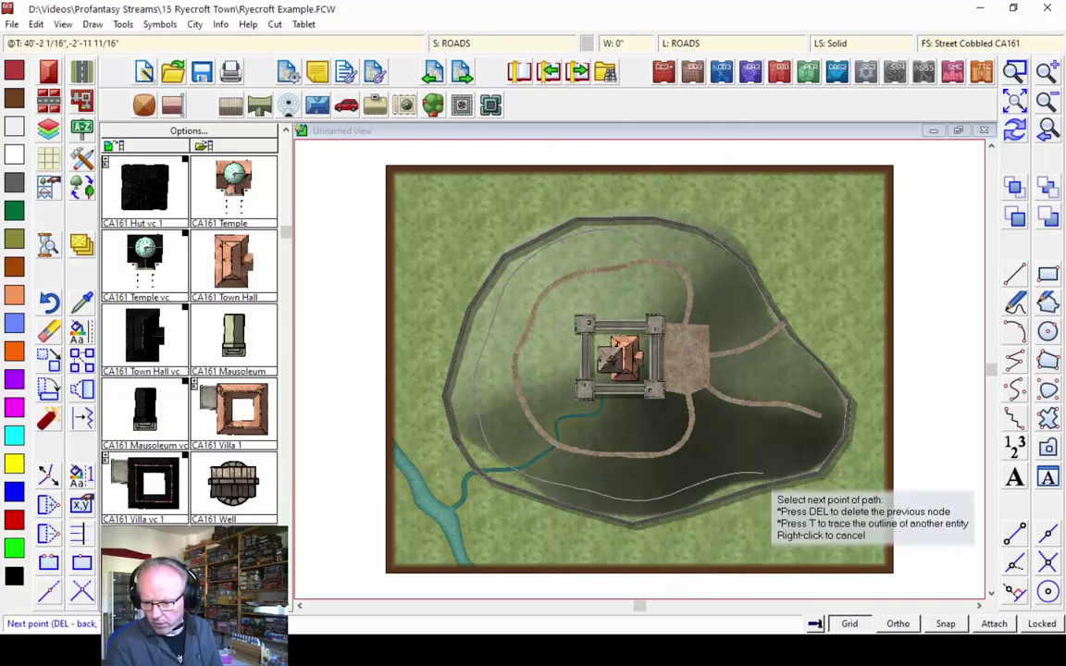
{"action": "left_click", "coordinate": [793, 467]}
{"action": "right_click", "coordinate": [792, 467]}
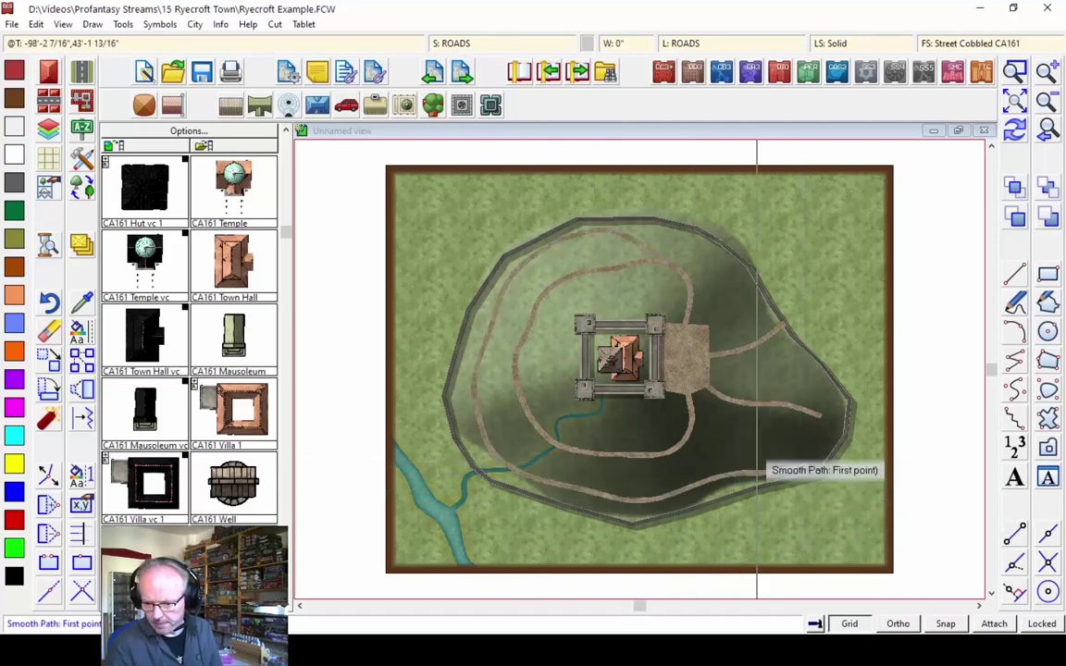
{"action": "right_click", "coordinate": [617, 370]}
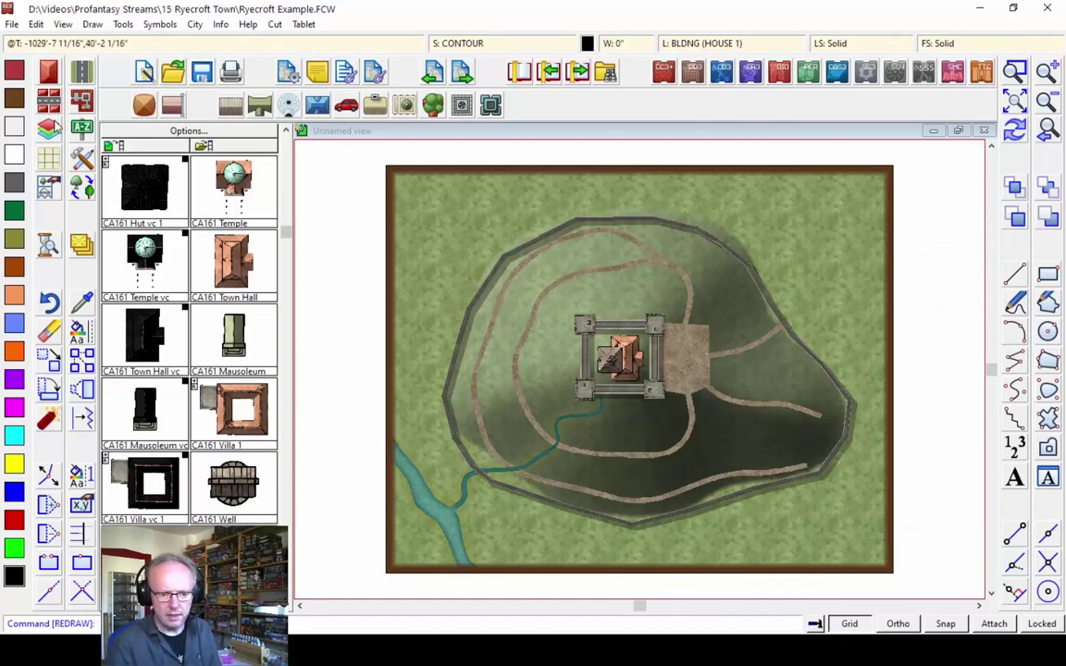
Draw a Road, Paved 5' curving from the ring road's south side down to the outer road
{"action": "left_click", "coordinate": [89, 76]}
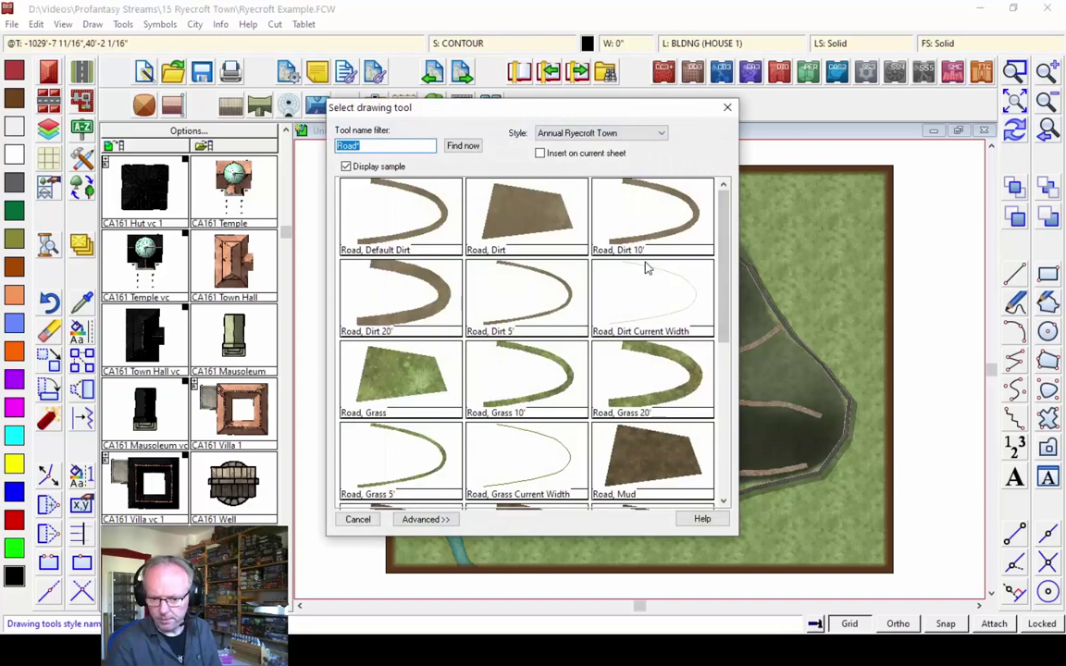
{"action": "scroll", "coordinate": [727, 376], "scroll_direction": "down", "scroll_amount": 3}
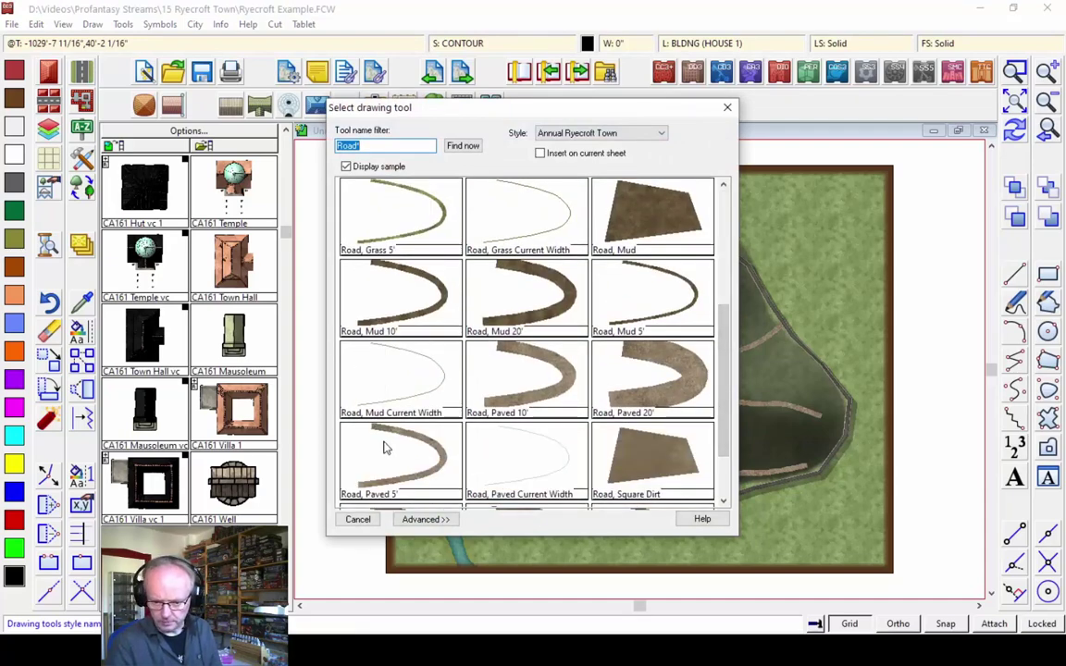
{"action": "double_click", "coordinate": [417, 463]}
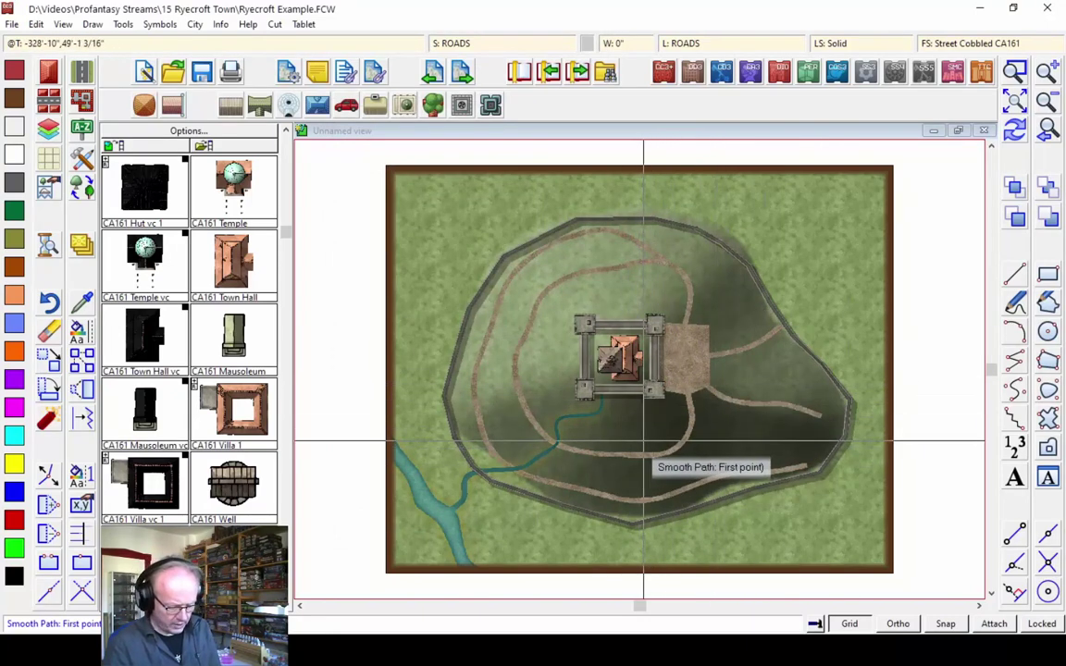
{"action": "left_click", "coordinate": [664, 471]}
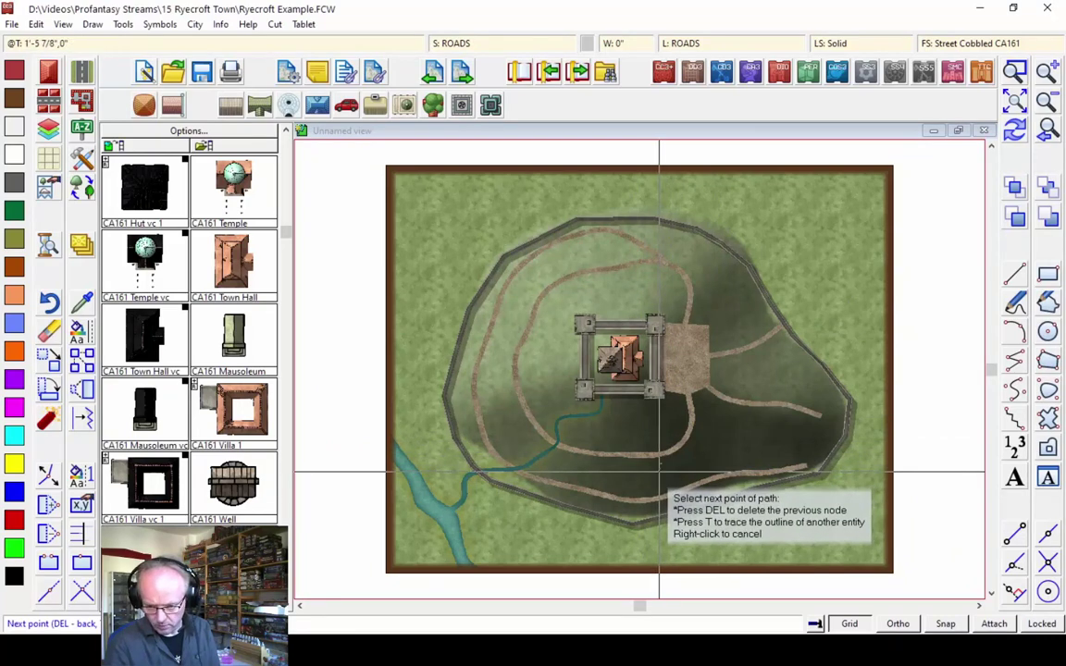
{"action": "left_click", "coordinate": [581, 485]}
{"action": "right_click", "coordinate": [580, 483]}
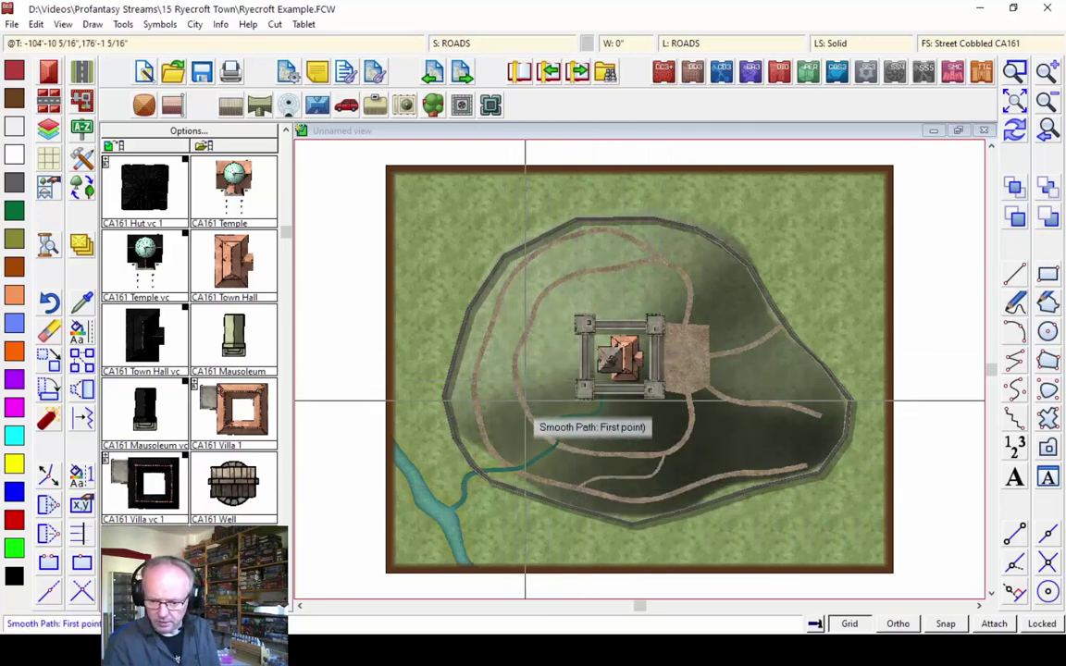
Draw two 5' paved lanes joining the ring road to the outer road, one in the west and one in the northwest
{"action": "left_click", "coordinate": [512, 386]}
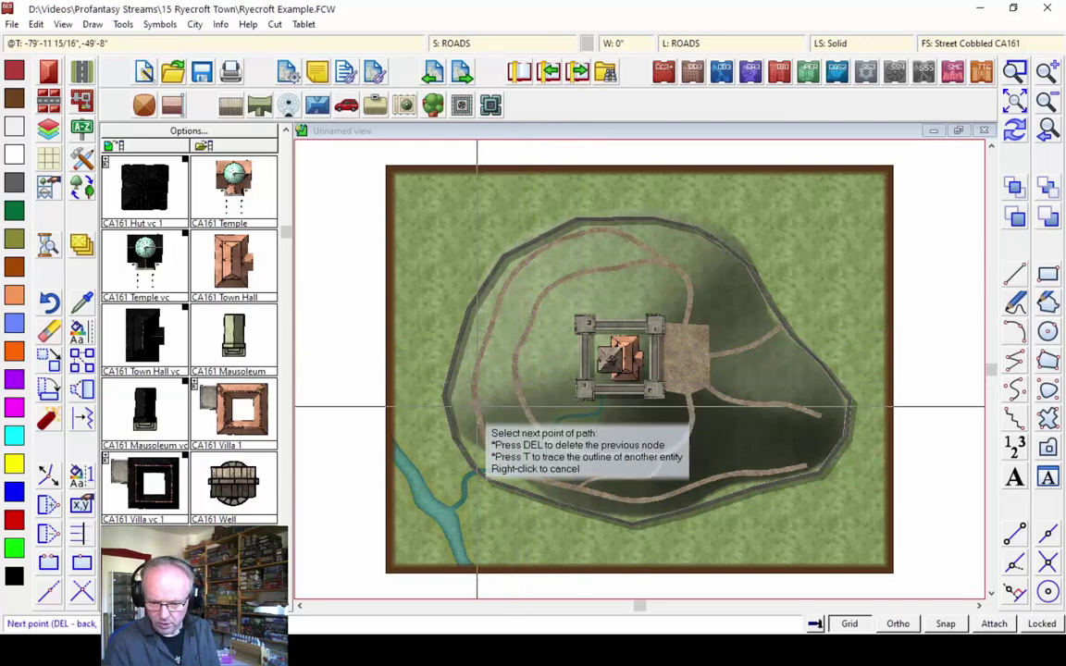
{"action": "right_click", "coordinate": [477, 407]}
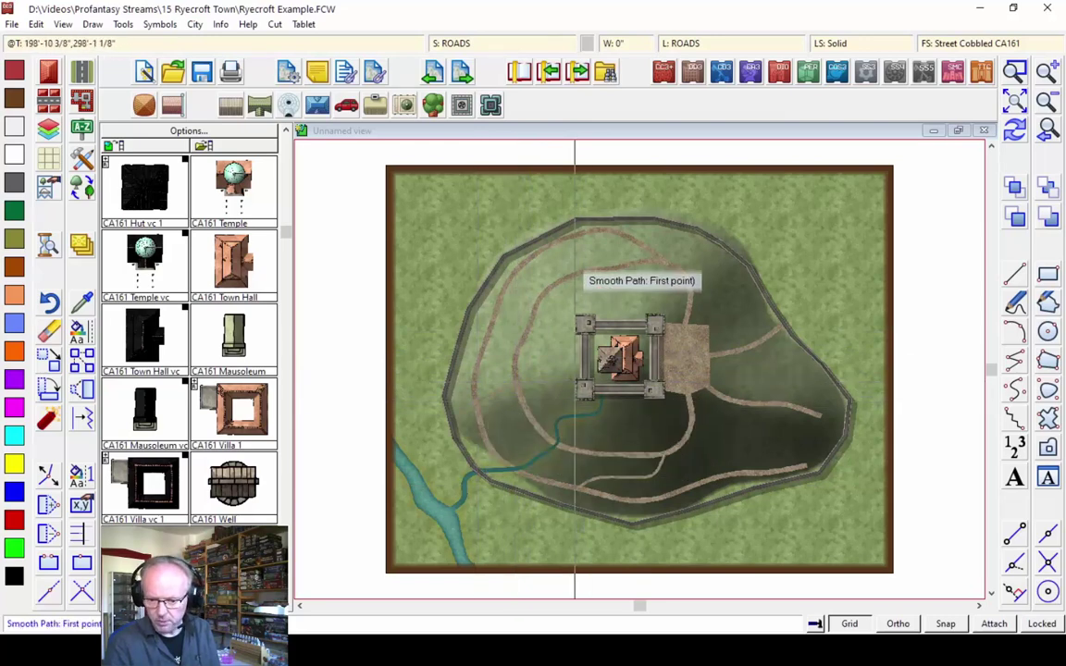
{"action": "key", "text": "a"}
{"action": "left_click", "coordinate": [526, 321]}
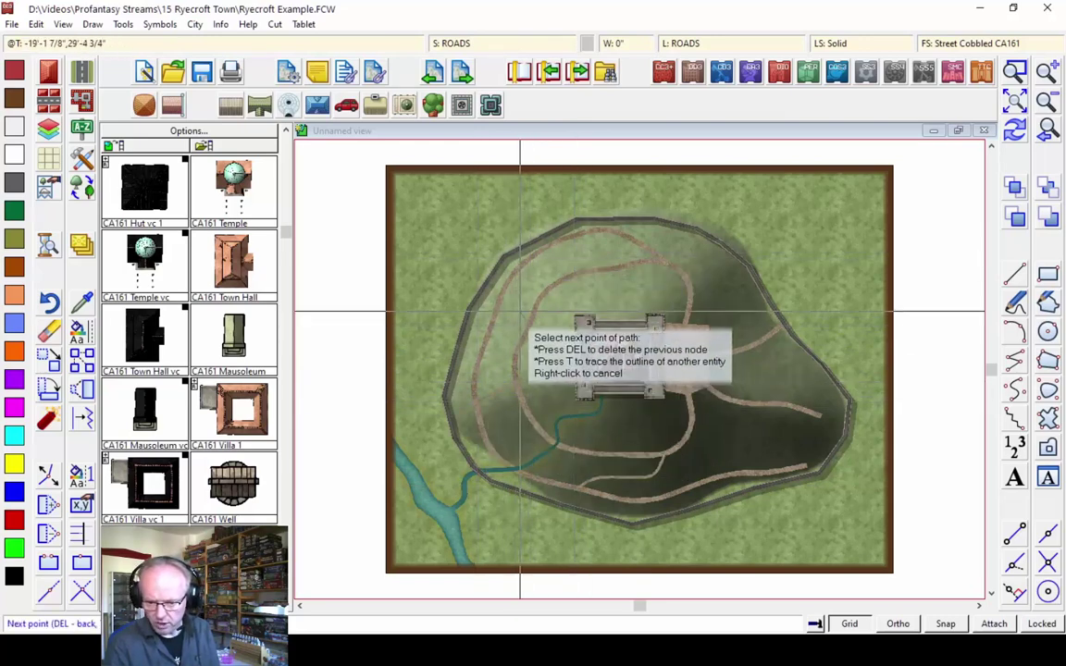
{"action": "key", "text": "a"}
{"action": "left_click", "coordinate": [555, 243]}
{"action": "right_click", "coordinate": [697, 317]}
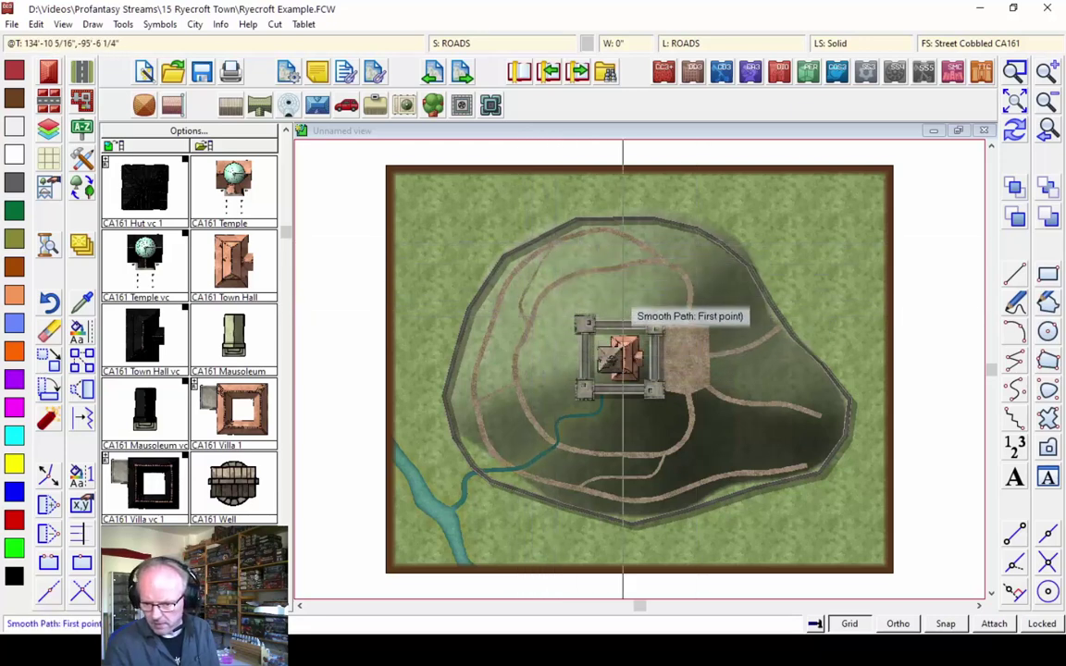
Draw 5' paved lanes inside the ring road, one from its west side to the castle and one from its southeast side toward the stream
{"action": "key", "text": "a"}
{"action": "left_click", "coordinate": [511, 359]}
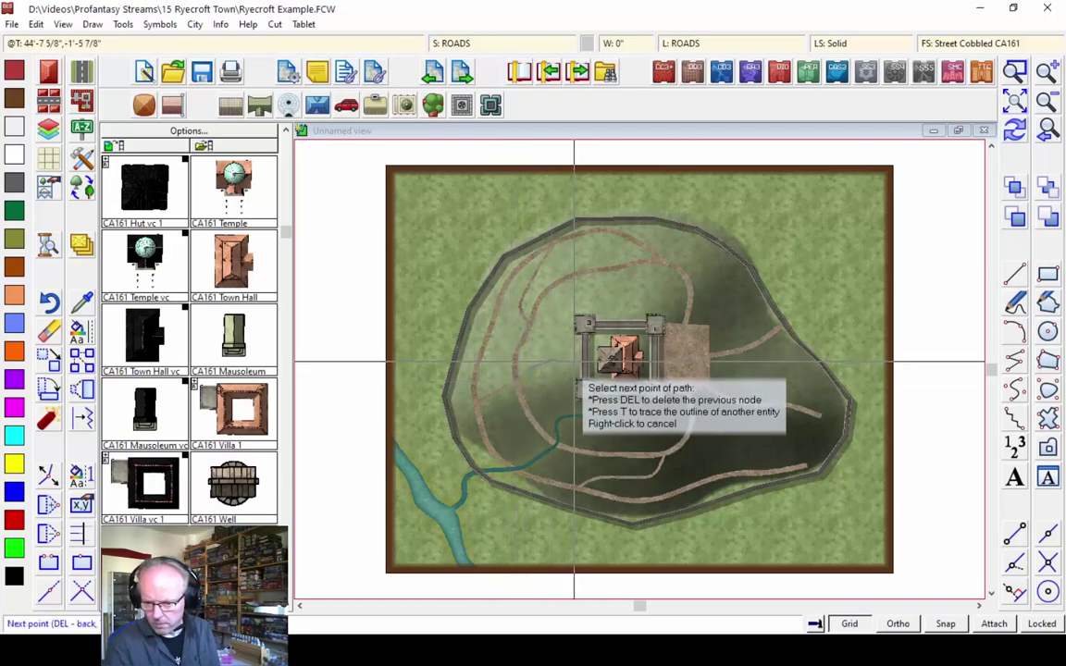
{"action": "right_click", "coordinate": [555, 398]}
{"action": "key", "text": "a"}
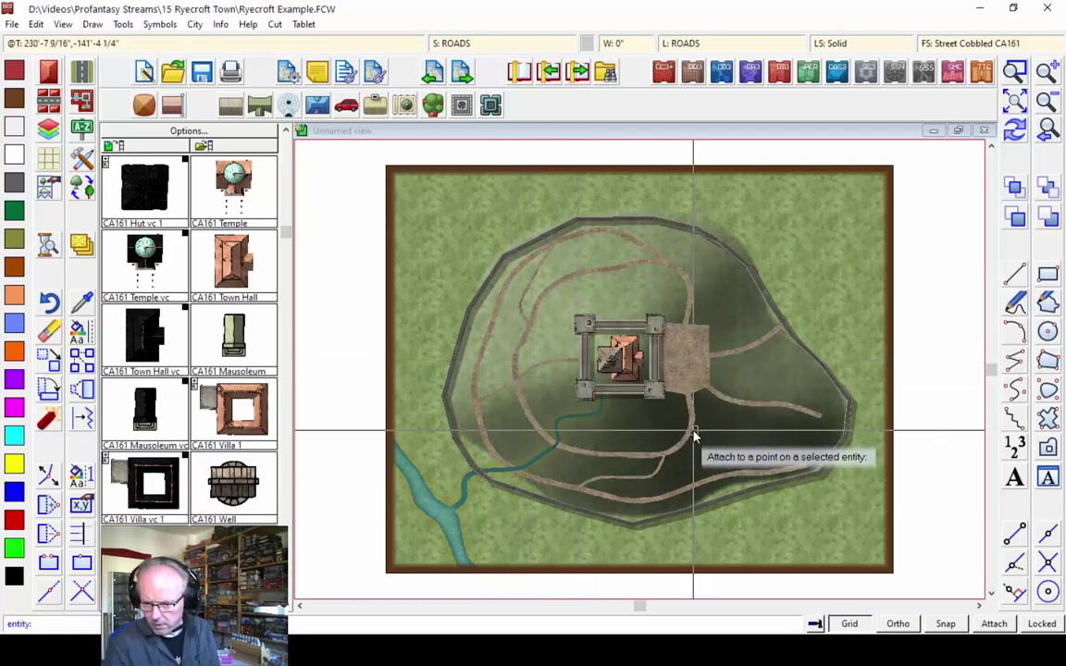
{"action": "left_click", "coordinate": [696, 434]}
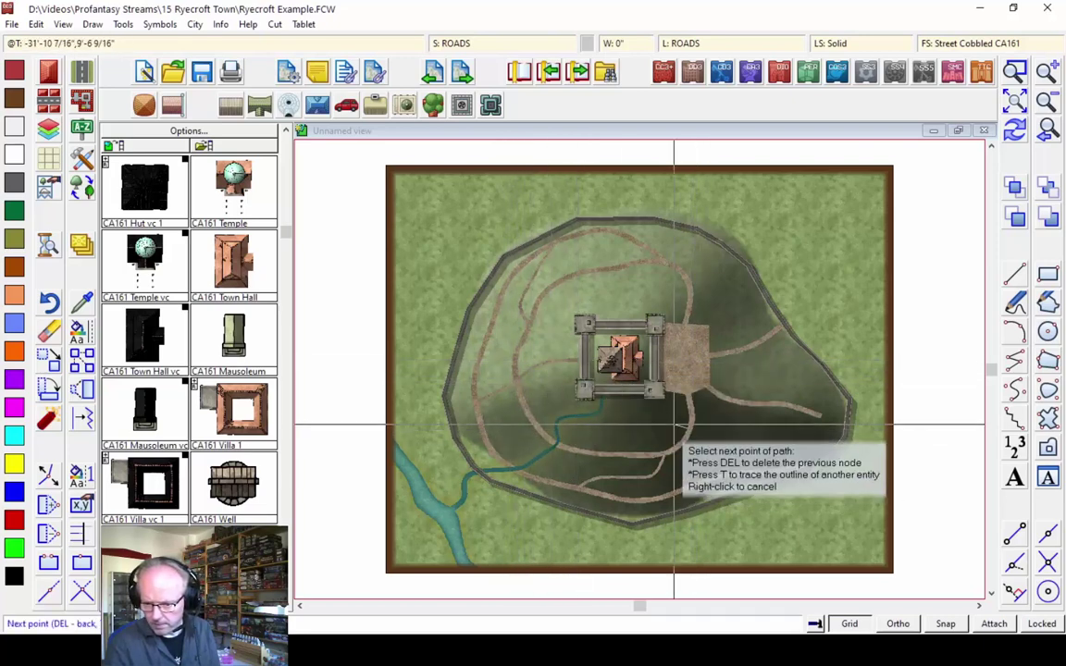
{"action": "right_click", "coordinate": [600, 416]}
Draw a winding 5' paved lane connecting the outer road in the southeast to the road north of it
{"action": "key", "text": "a"}
{"action": "left_click", "coordinate": [733, 468]}
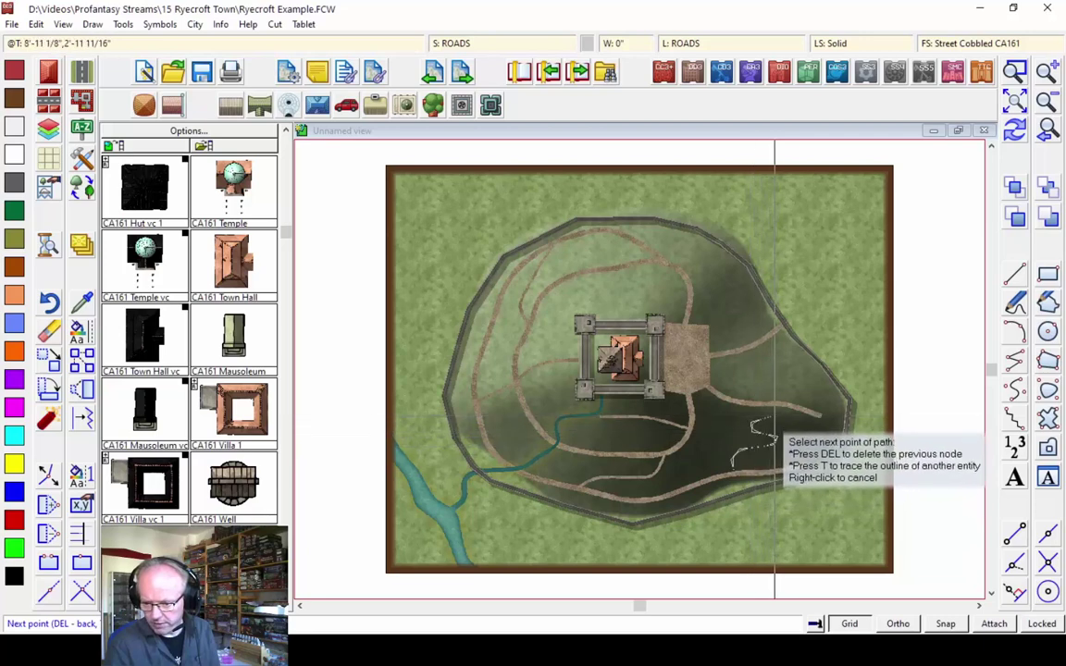
{"action": "key", "text": "a"}
{"action": "left_click", "coordinate": [776, 415]}
{"action": "right_click", "coordinate": [773, 414]}
Draw a curving 5' paved lane from the ring road's northeast side to the road leading to the eastern wall
{"action": "key", "text": "a"}
{"action": "left_click", "coordinate": [694, 279]}
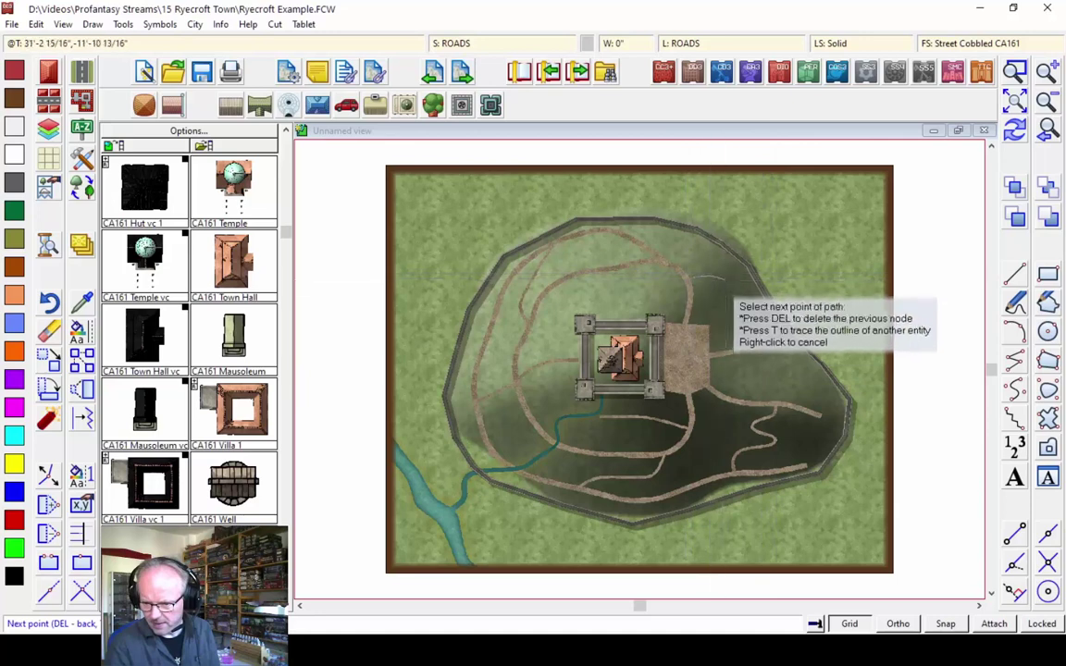
{"action": "key", "text": "a"}
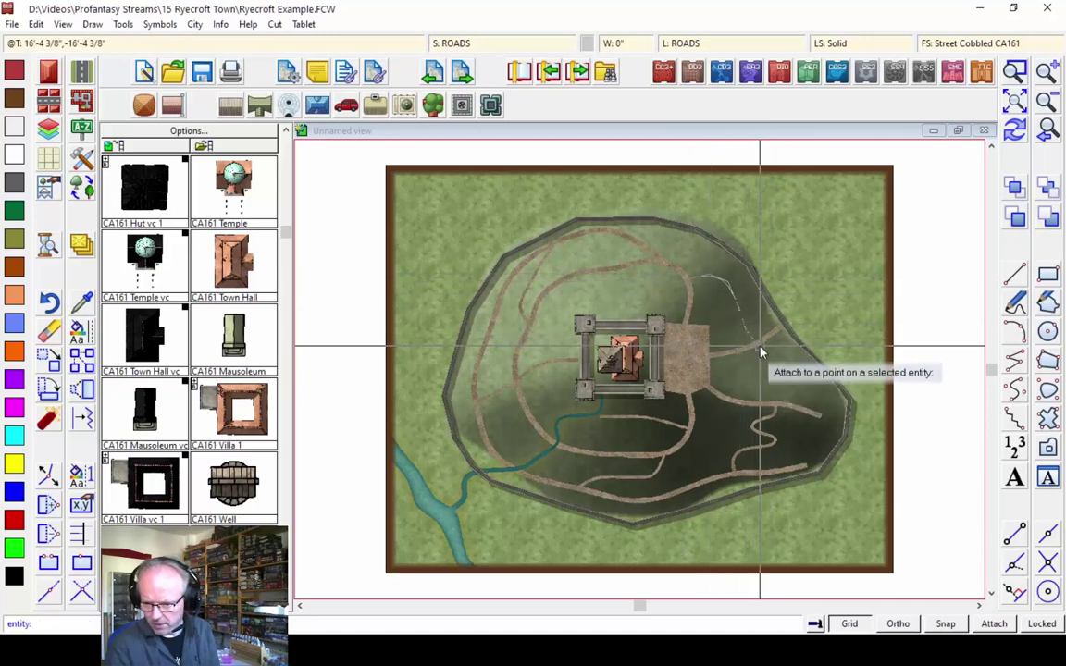
{"action": "left_click", "coordinate": [759, 349]}
{"action": "right_click", "coordinate": [757, 351]}
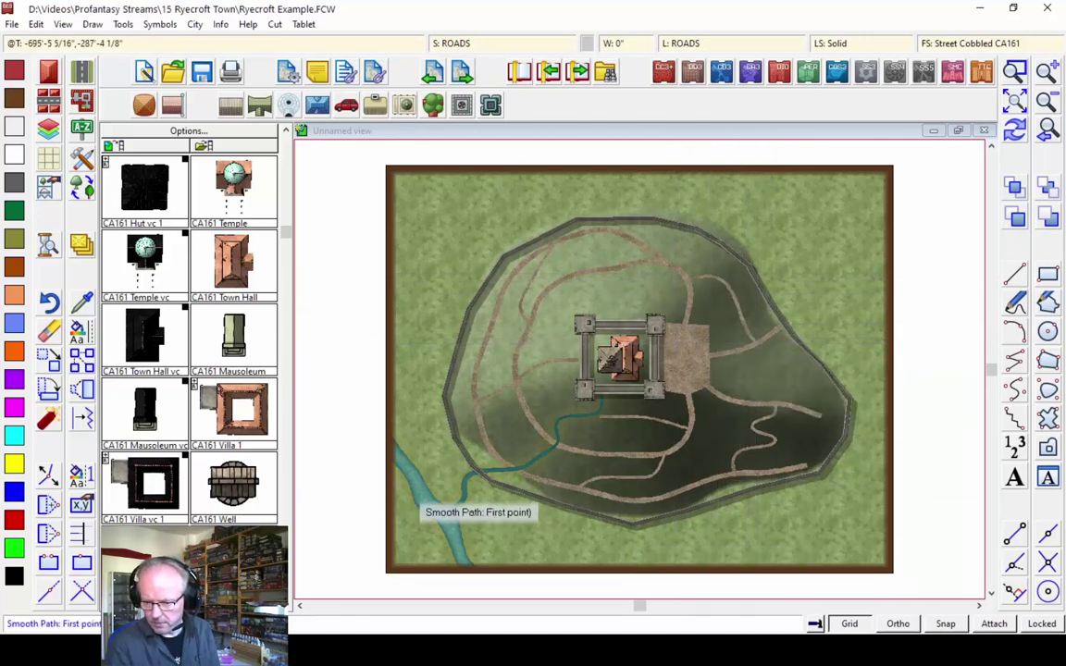
{"action": "key", "text": "Escape"}
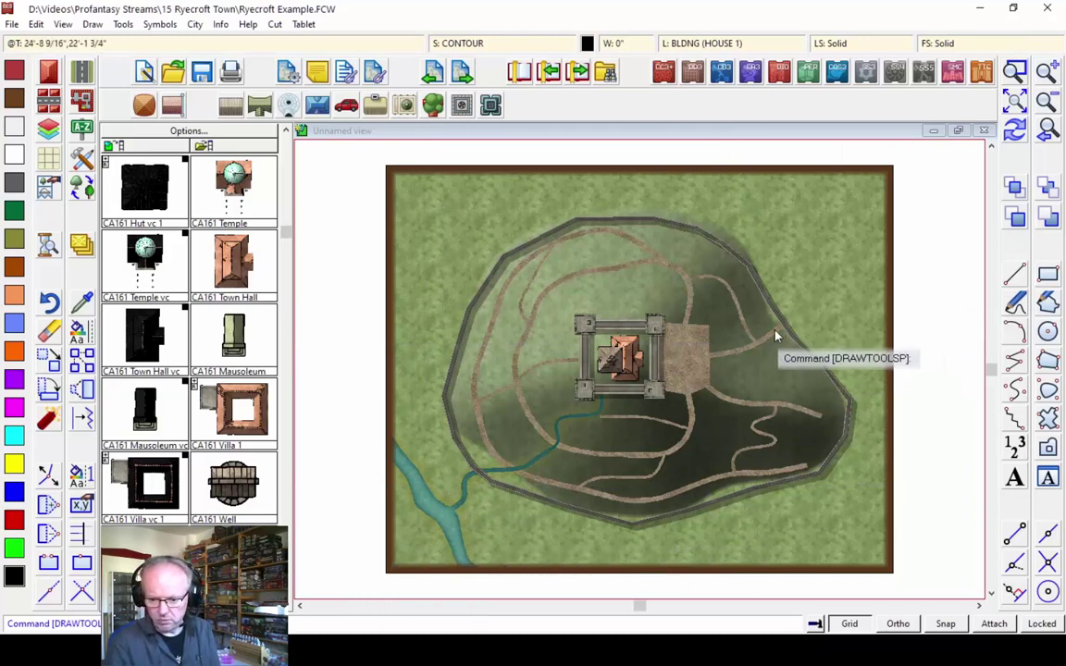
Draw two short Road, Paved 10' connections from the outer road to the city wall, one in the west and one in the south
{"action": "left_click", "coordinate": [83, 79]}
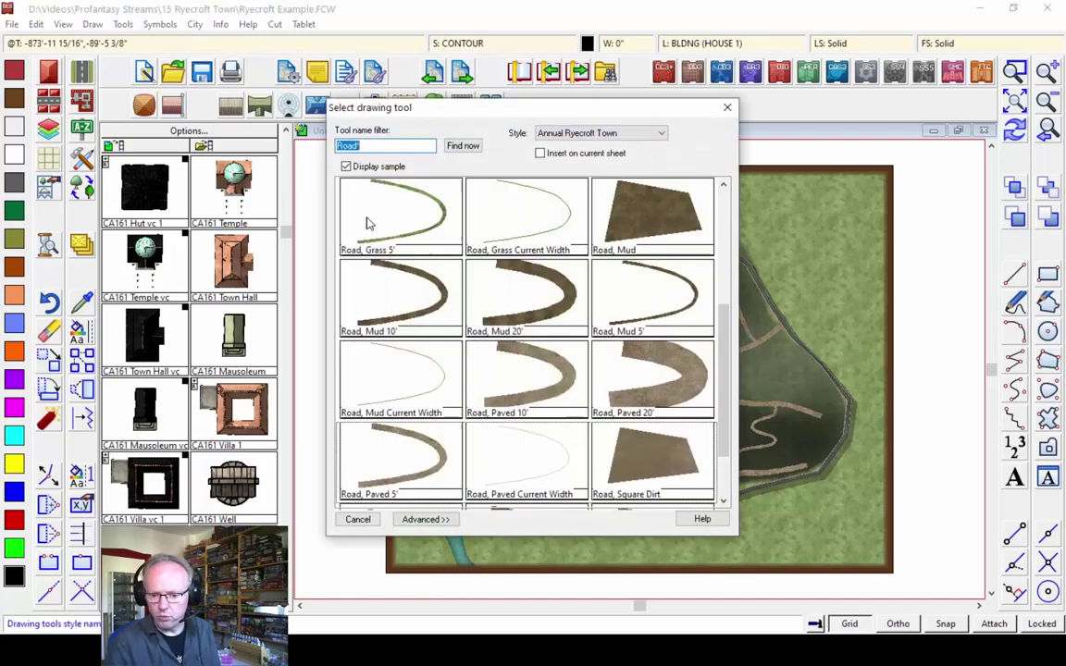
{"action": "double_click", "coordinate": [574, 430]}
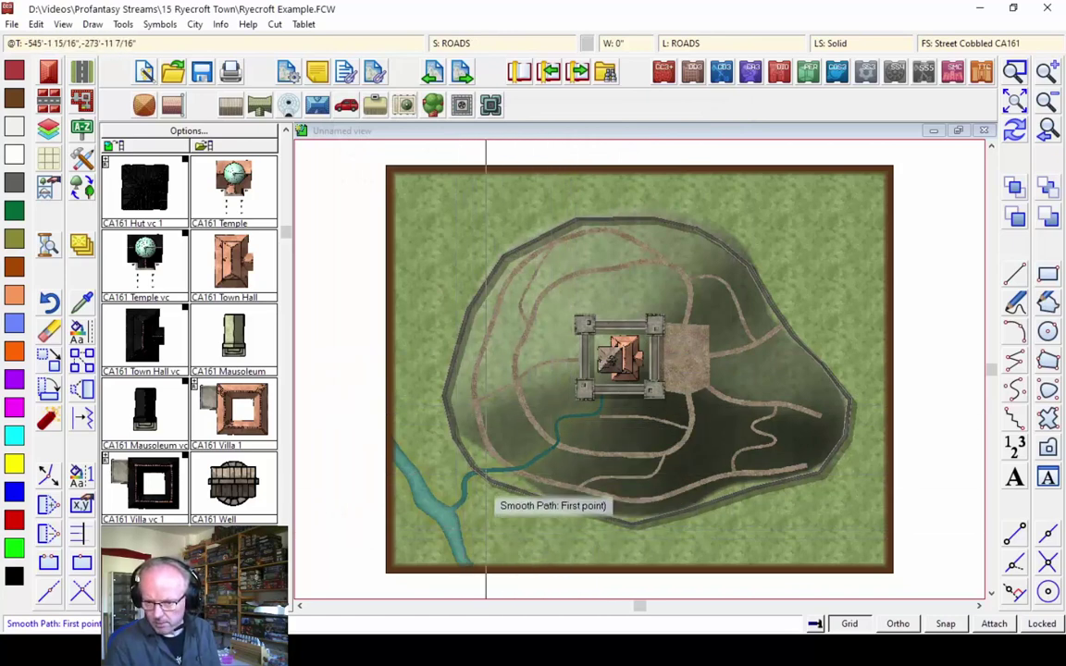
{"action": "left_click", "coordinate": [488, 343]}
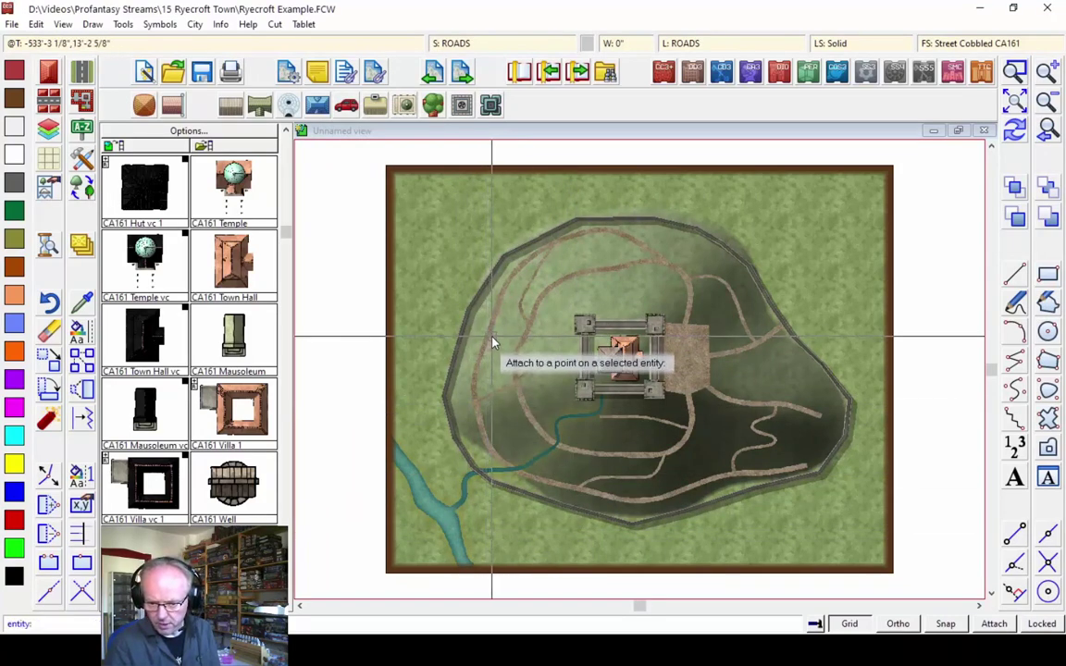
{"action": "left_click", "coordinate": [487, 342]}
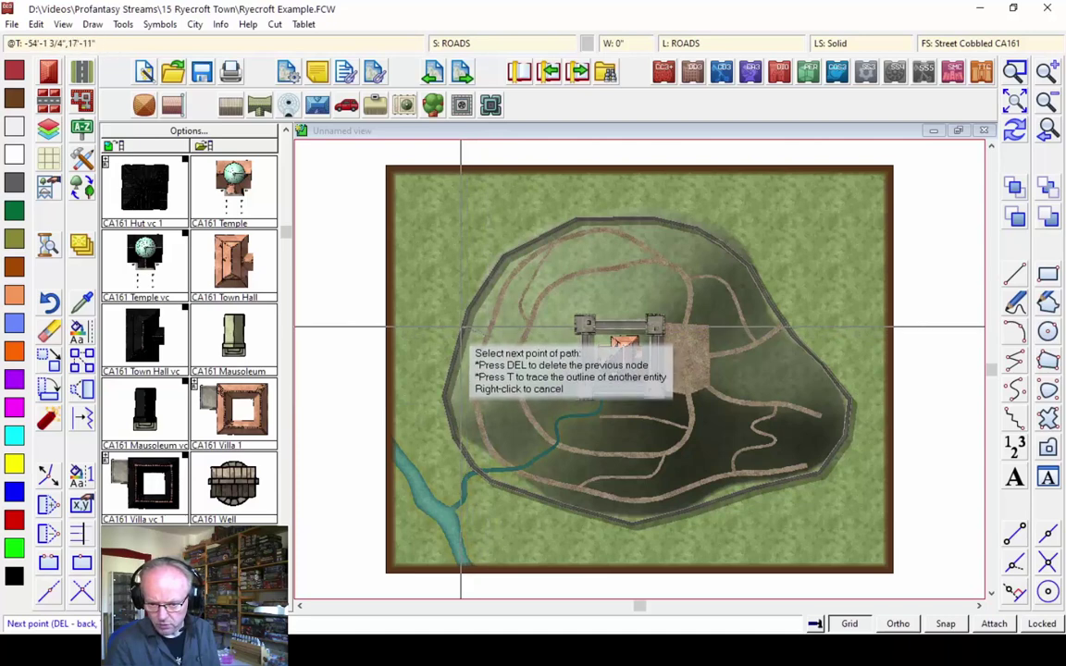
{"action": "right_click", "coordinate": [461, 327]}
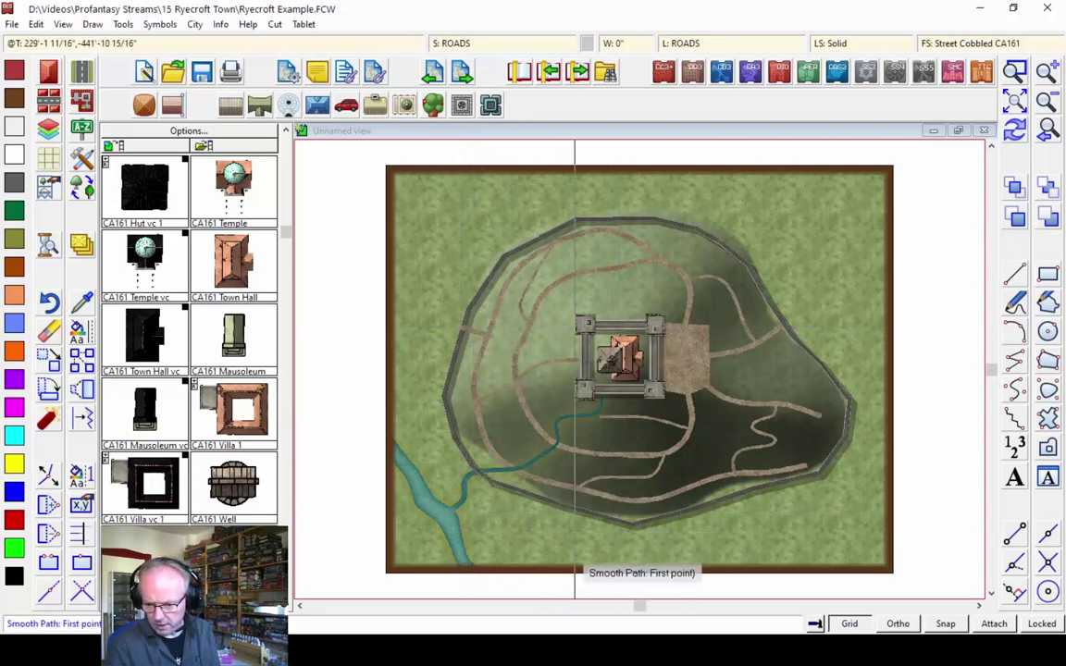
{"action": "key", "text": "a"}
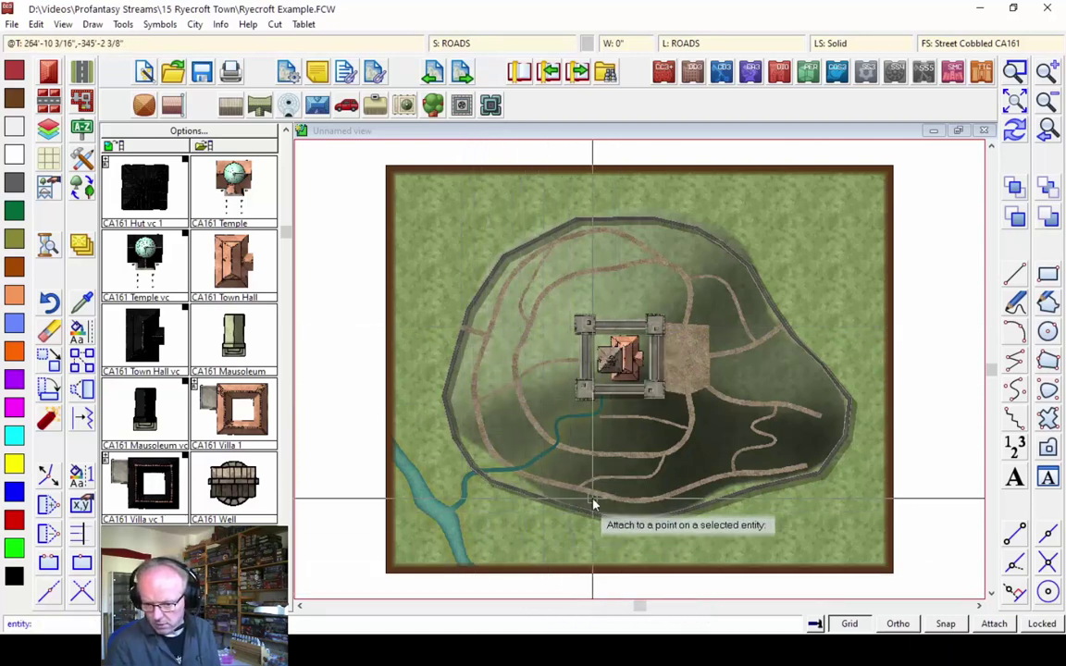
{"action": "left_click", "coordinate": [583, 498]}
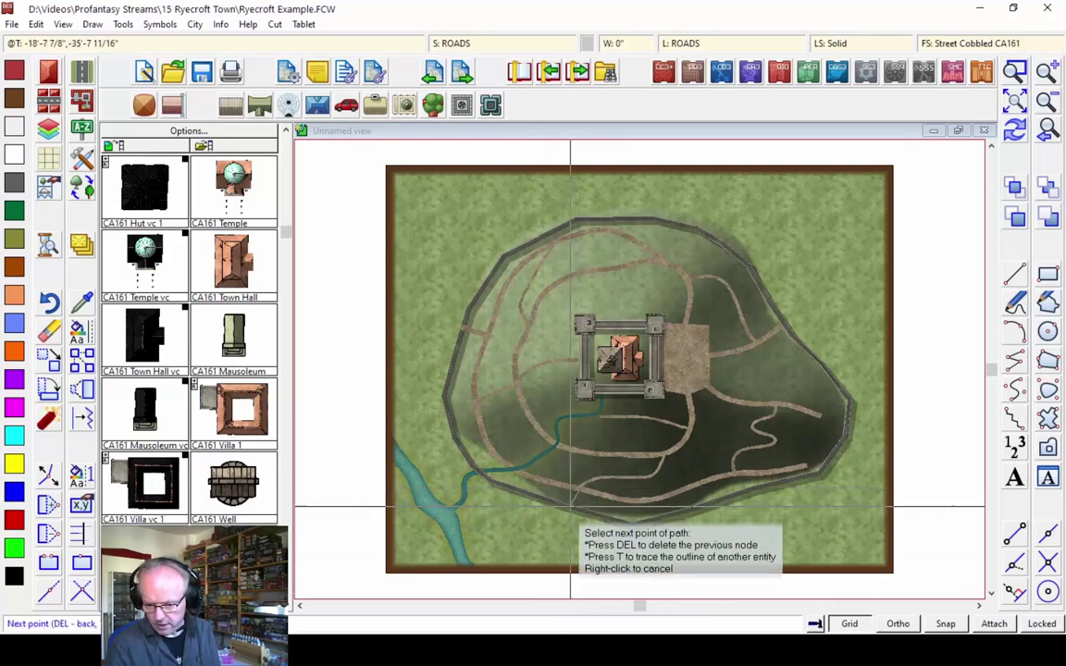
{"action": "right_click", "coordinate": [430, 565]}
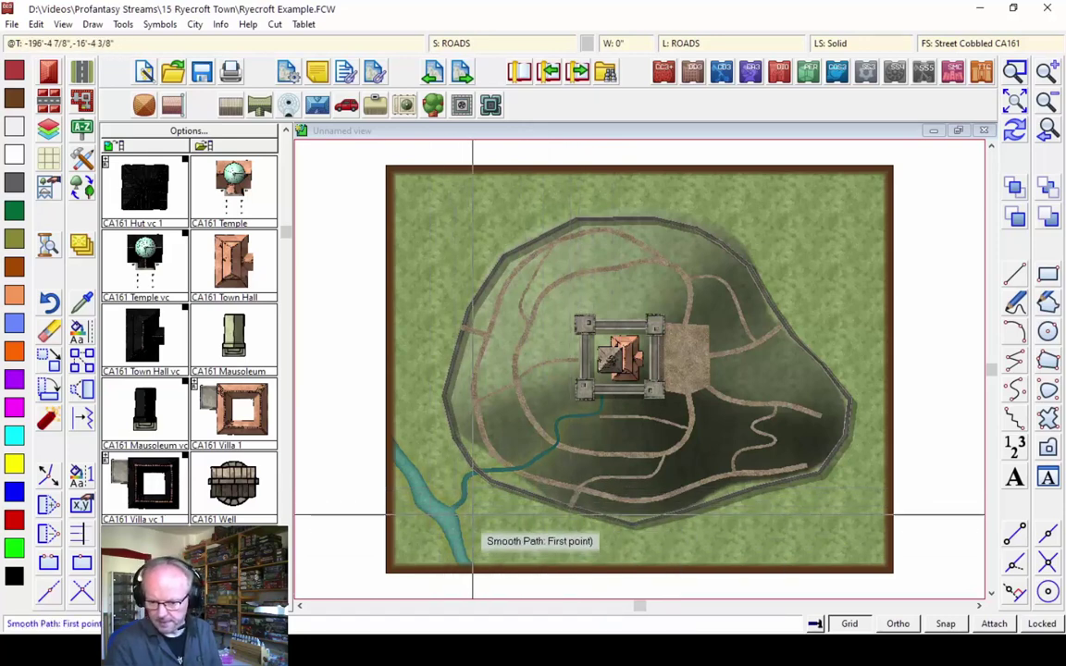
{"action": "right_click", "coordinate": [402, 490]}
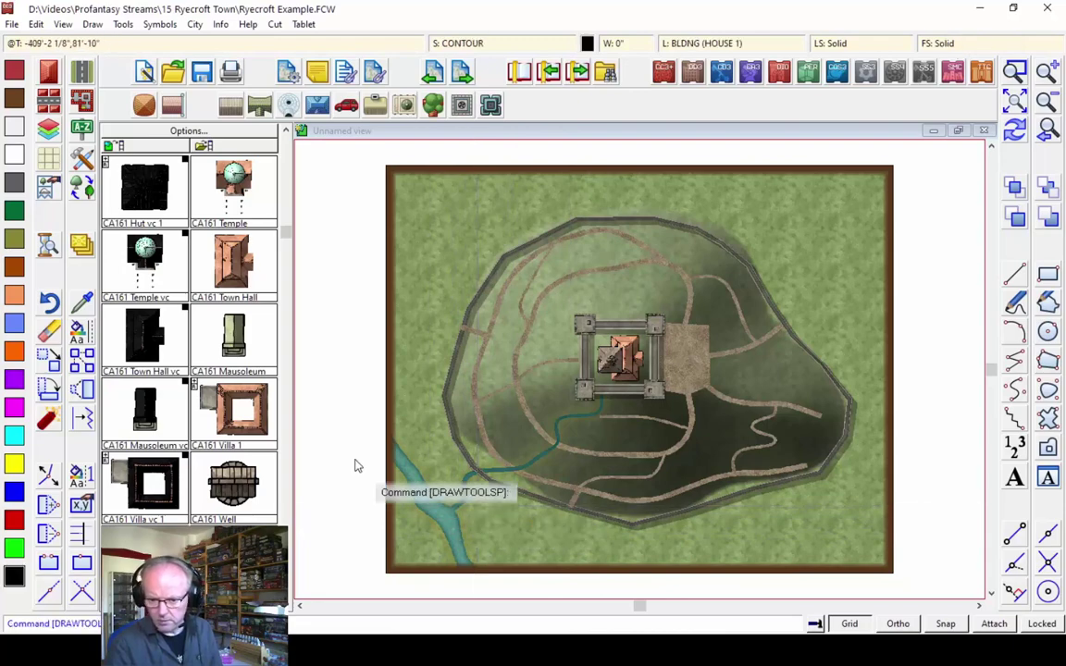
Draw a small Road, Square Paved polygon over the western road junction just inside the city wall
{"action": "key", "text": "Return"}
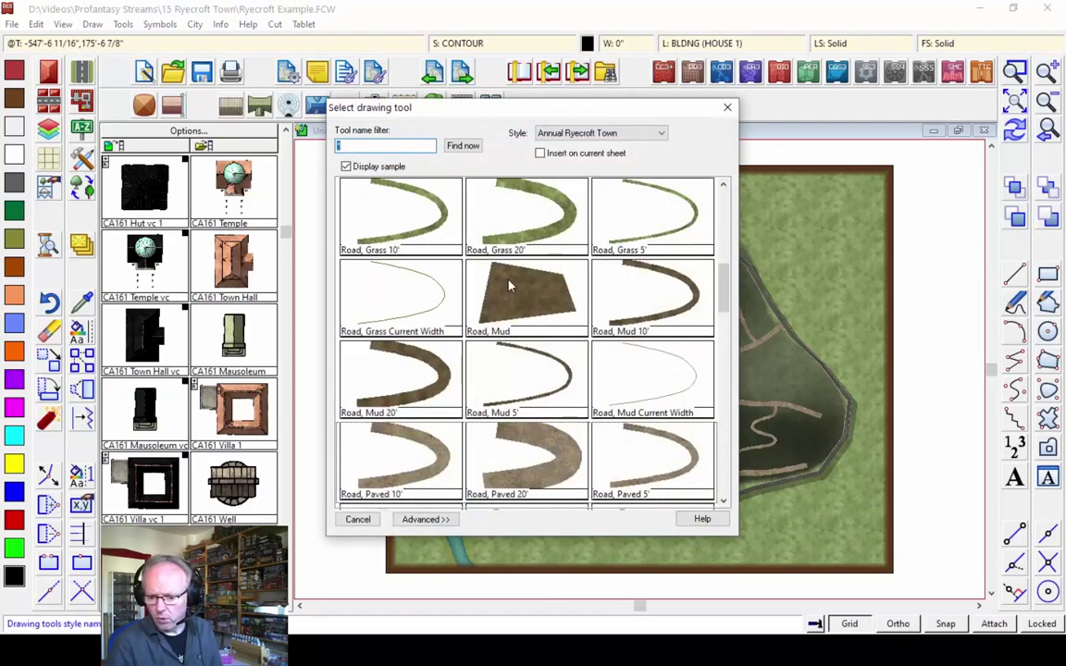
{"action": "scroll", "coordinate": [721, 381], "scroll_direction": "down", "scroll_amount": 2}
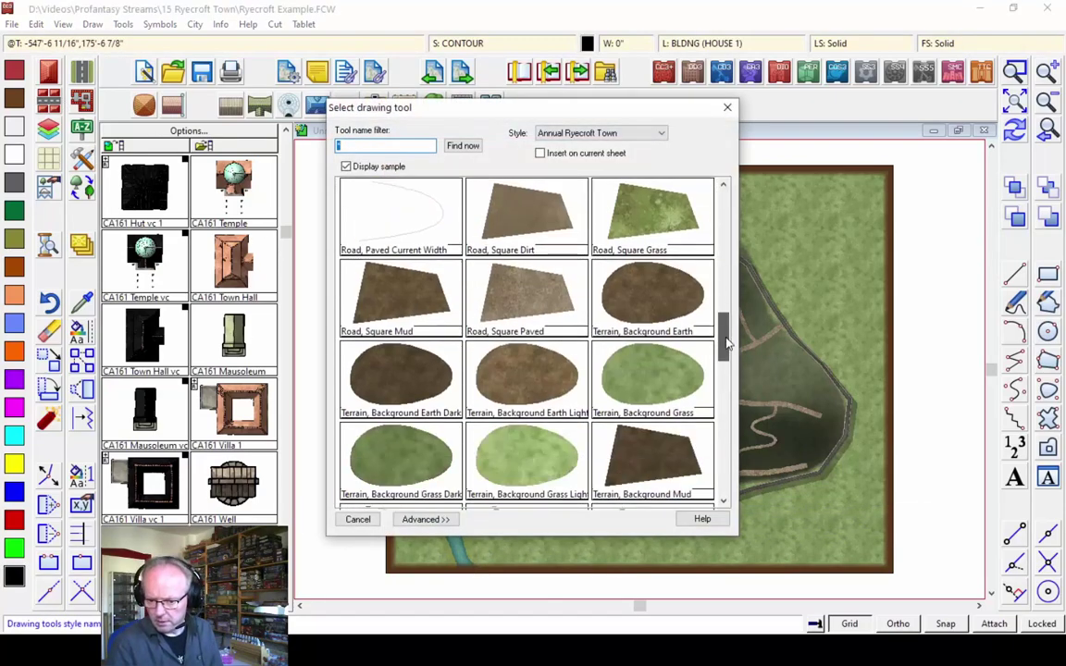
{"action": "double_click", "coordinate": [544, 303]}
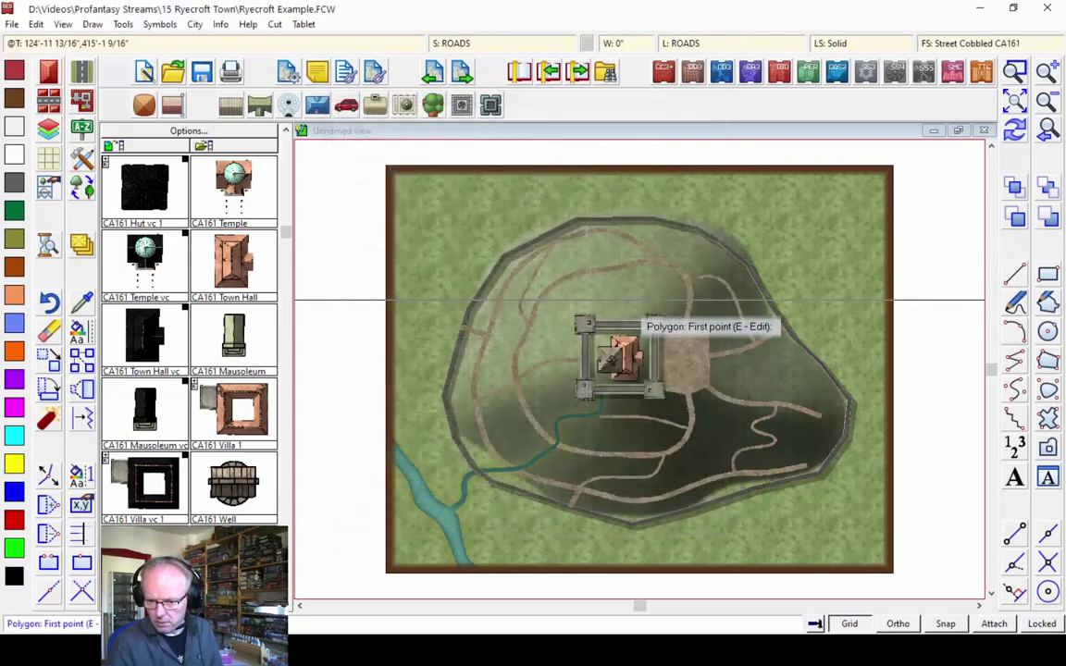
{"action": "left_click", "coordinate": [485, 326]}
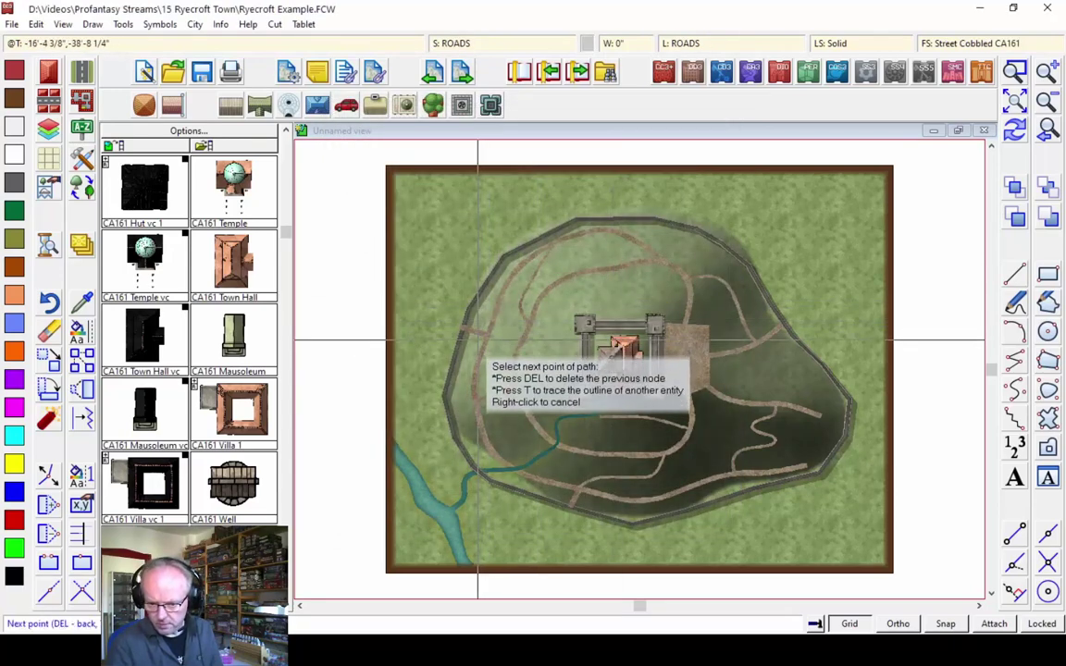
{"action": "left_click", "coordinate": [500, 346]}
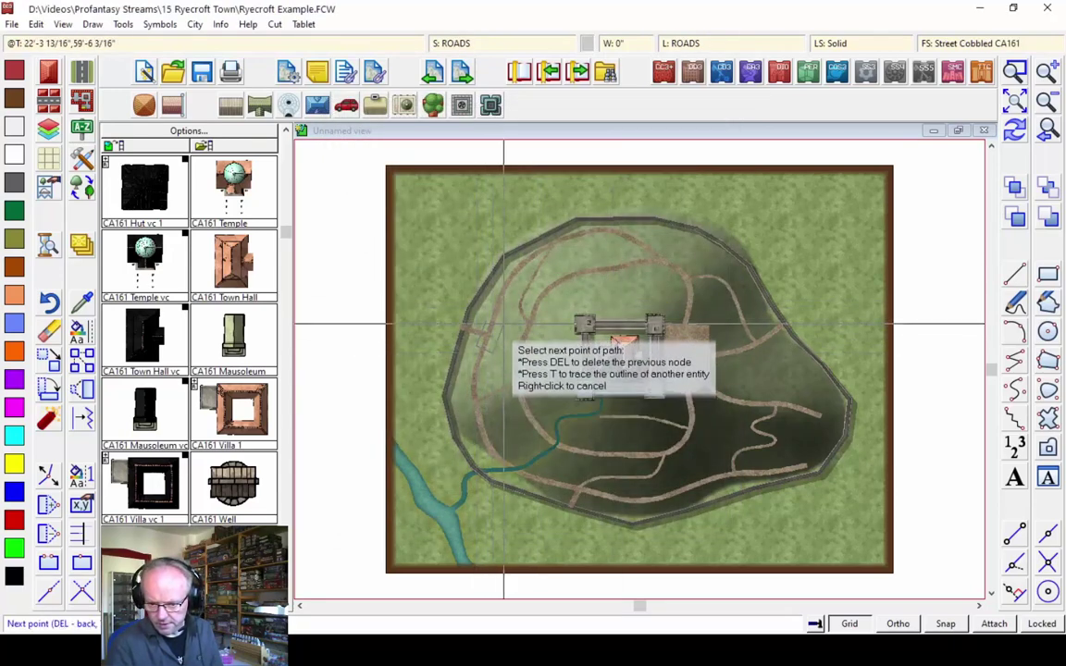
{"action": "right_click", "coordinate": [536, 370]}
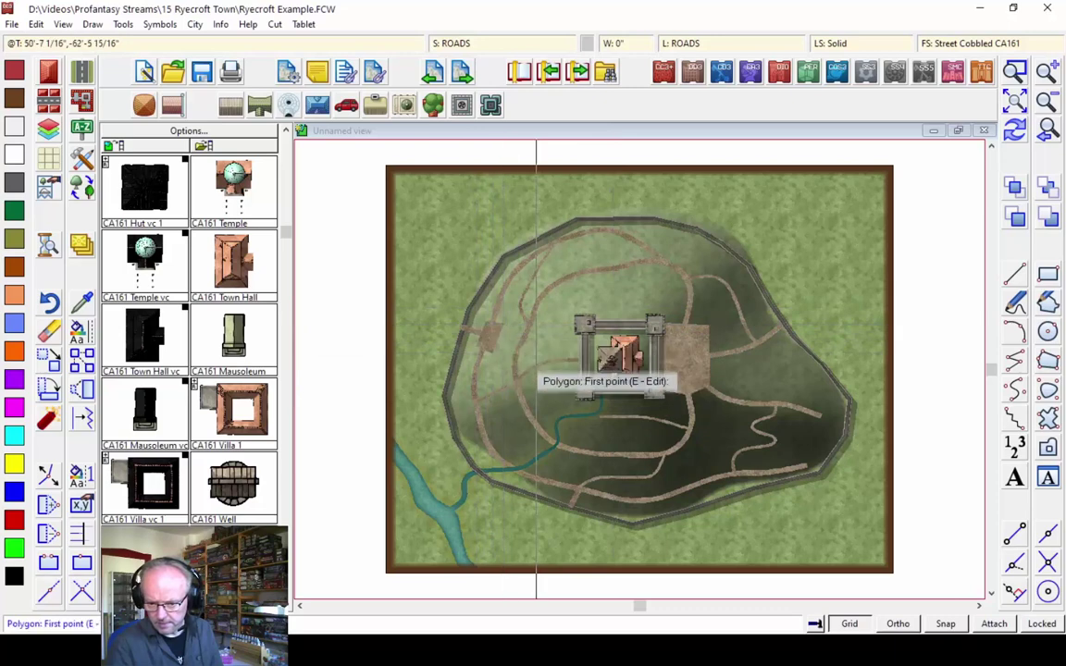
Draw a second small paved square over the southern road junction just inside the city wall
{"action": "left_click", "coordinate": [572, 489]}
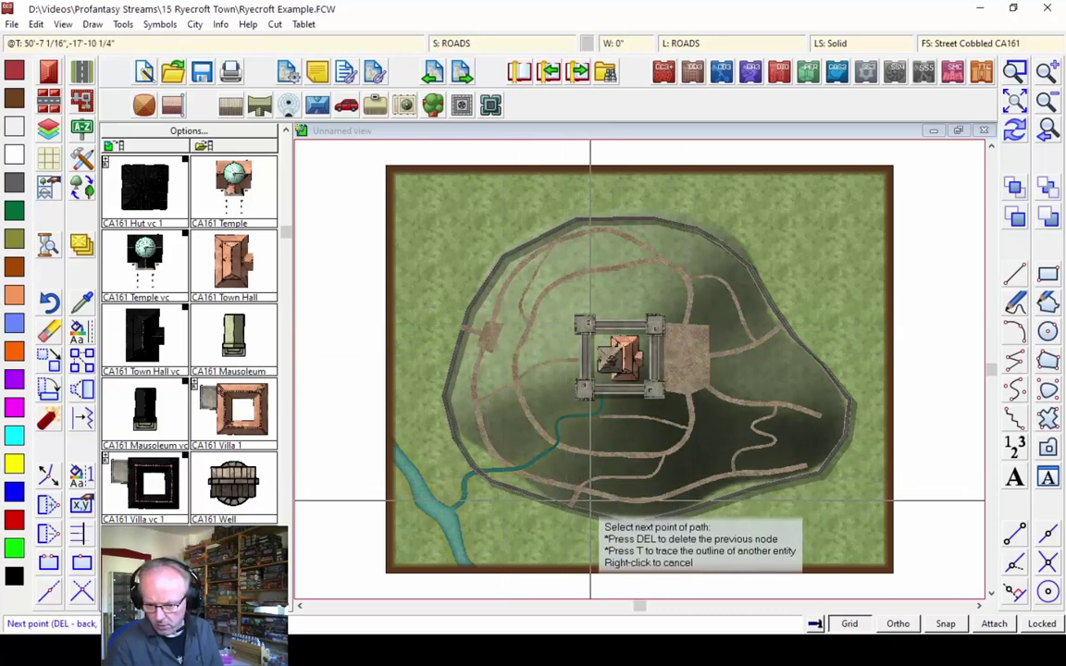
{"action": "left_click", "coordinate": [597, 482]}
{"action": "right_click", "coordinate": [597, 482]}
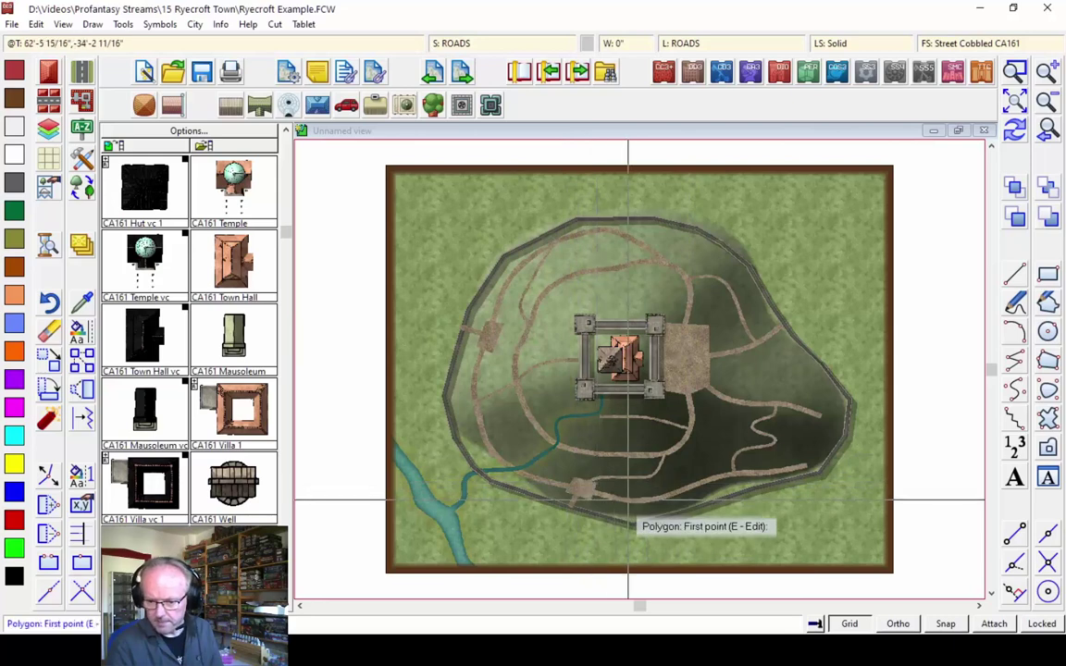
{"action": "right_click", "coordinate": [401, 400]}
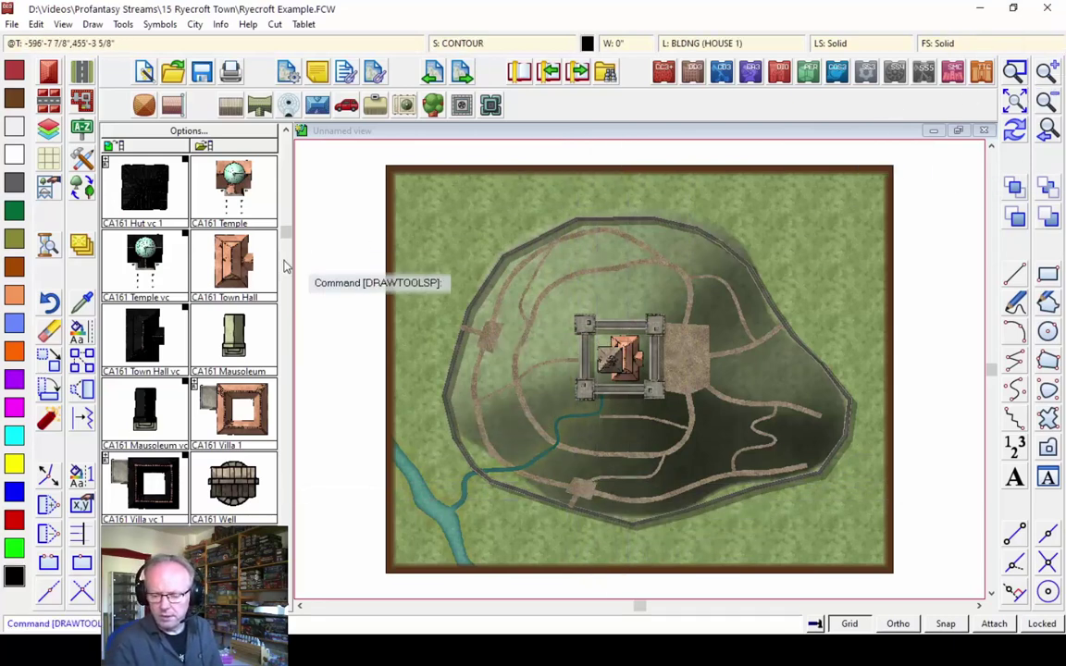
Draw a Road, Mud 10' from the southern wall connection out to the map's southern border
{"action": "left_click", "coordinate": [82, 158]}
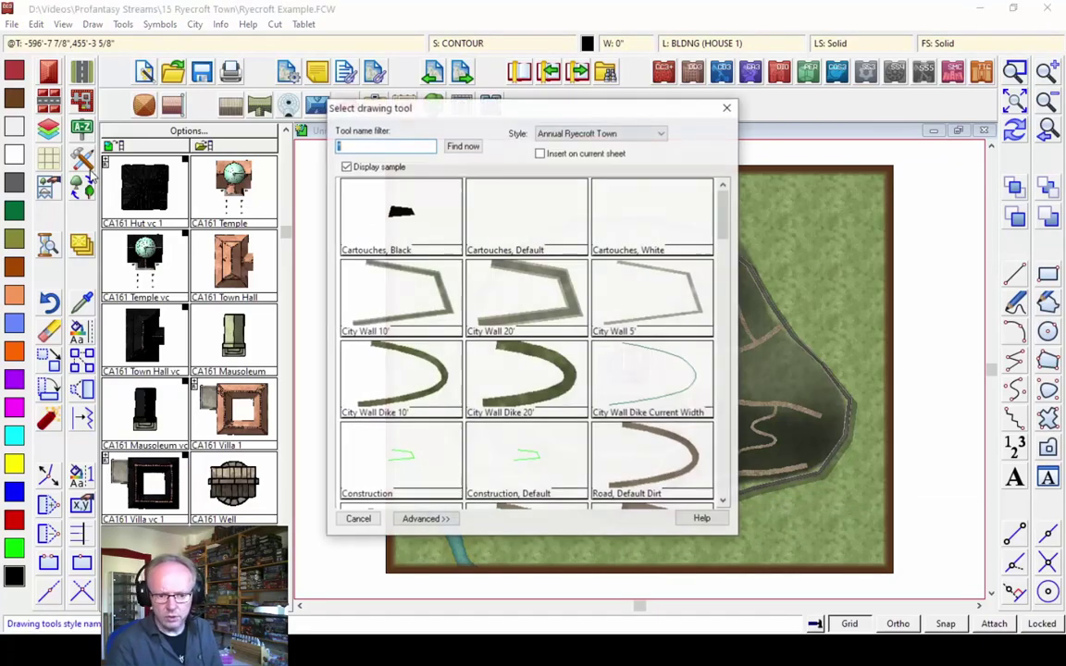
{"action": "left_click_drag", "start_coordinate": [725, 211], "coordinate": [733, 268]}
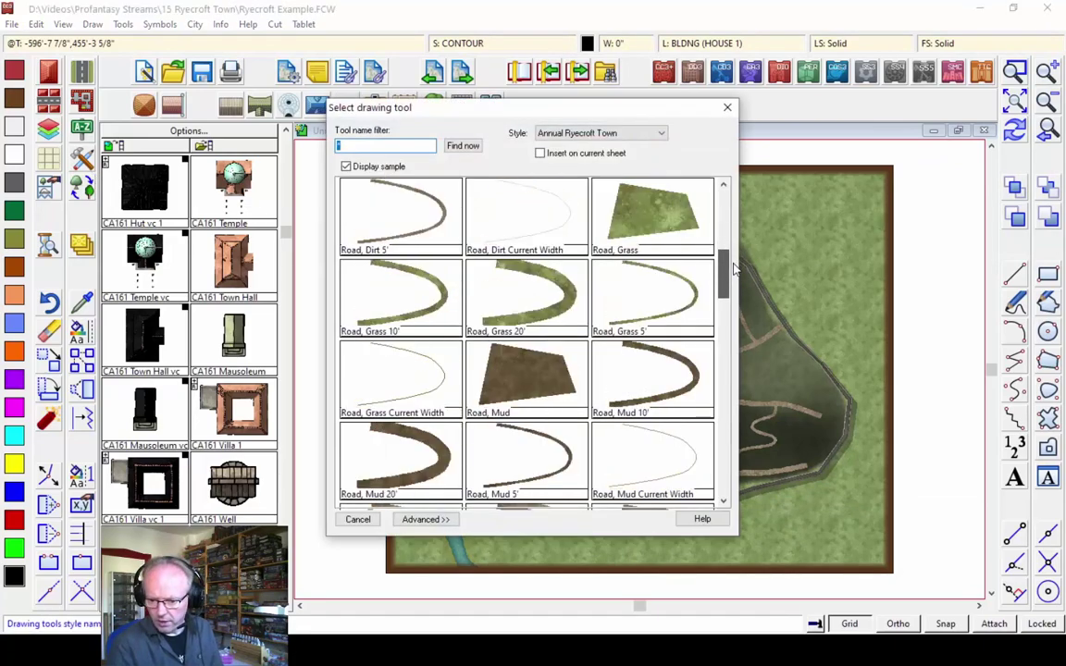
{"action": "double_click", "coordinate": [661, 393]}
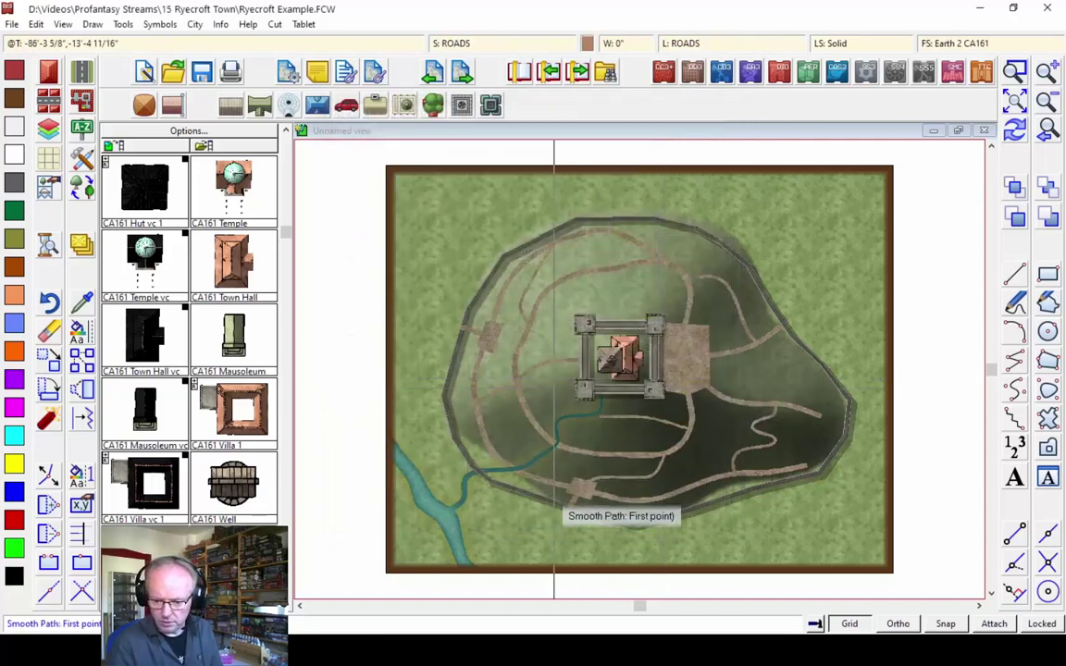
{"action": "left_click", "coordinate": [568, 508]}
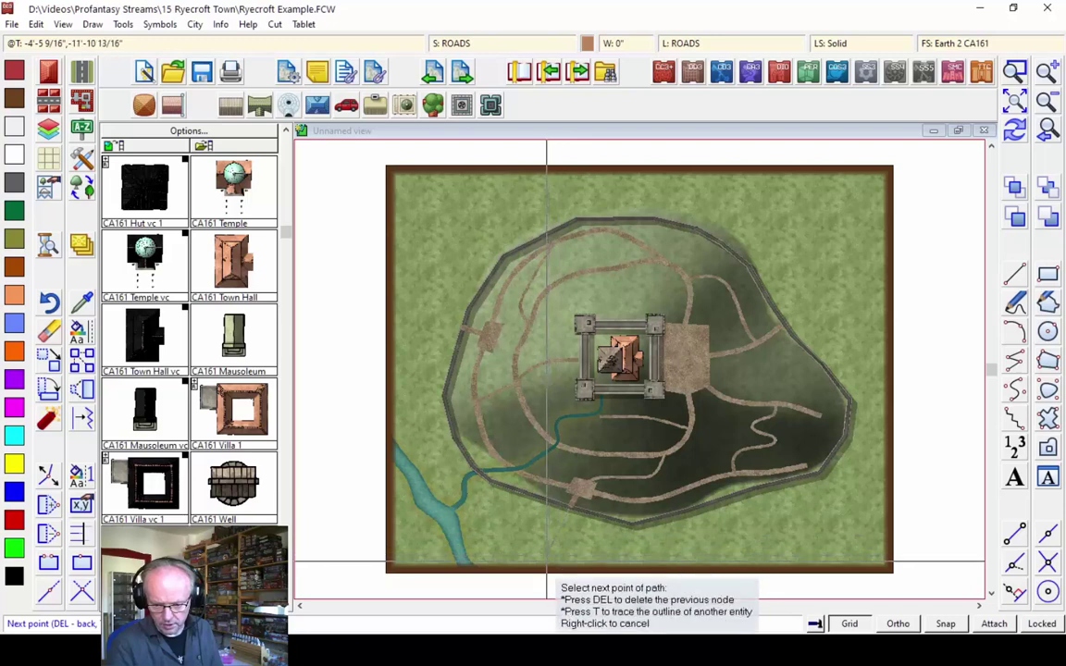
{"action": "left_click", "coordinate": [544, 596]}
{"action": "right_click", "coordinate": [544, 597]}
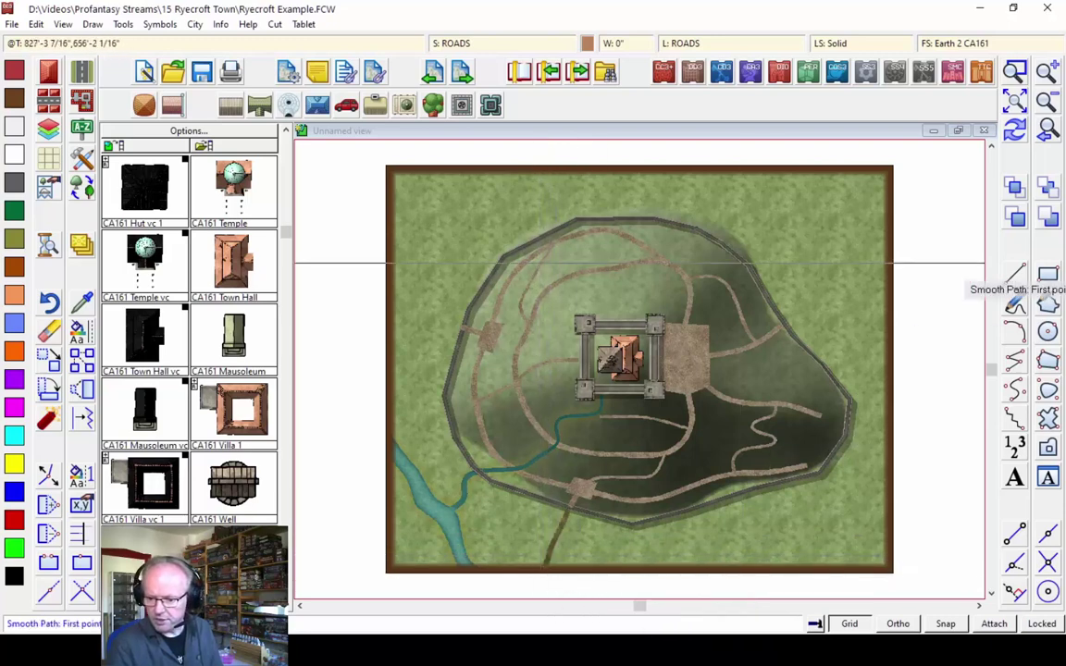
Draw a mud road from the eastern wall toward the northeastern map edge, plus a branch off it to the northern border
{"action": "left_click", "coordinate": [784, 324]}
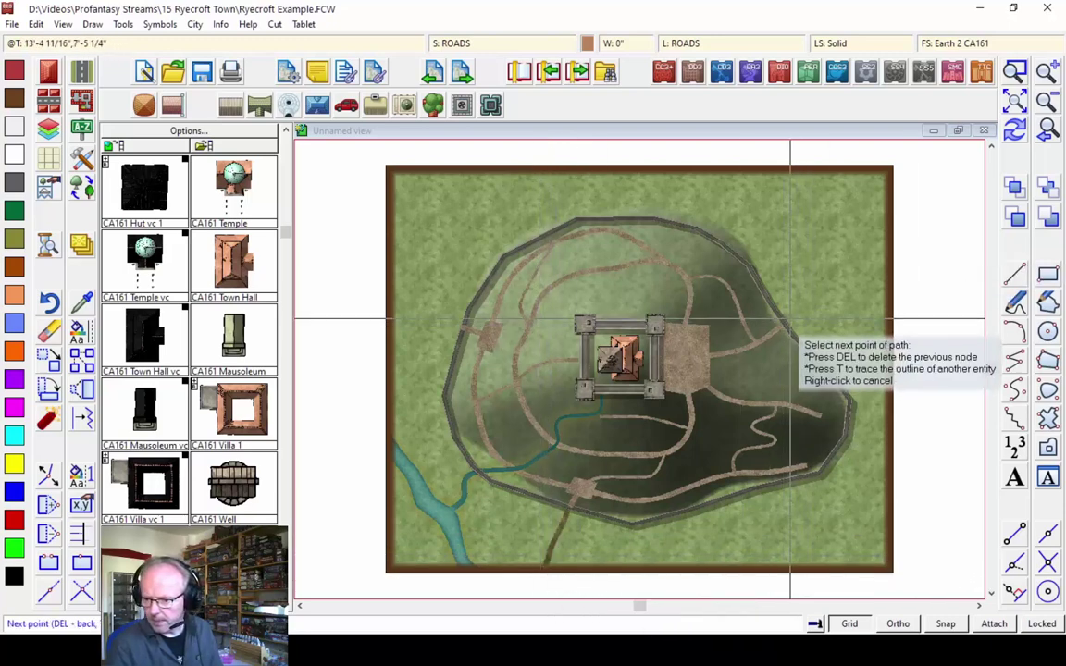
{"action": "left_click", "coordinate": [880, 246]}
{"action": "right_click", "coordinate": [882, 248]}
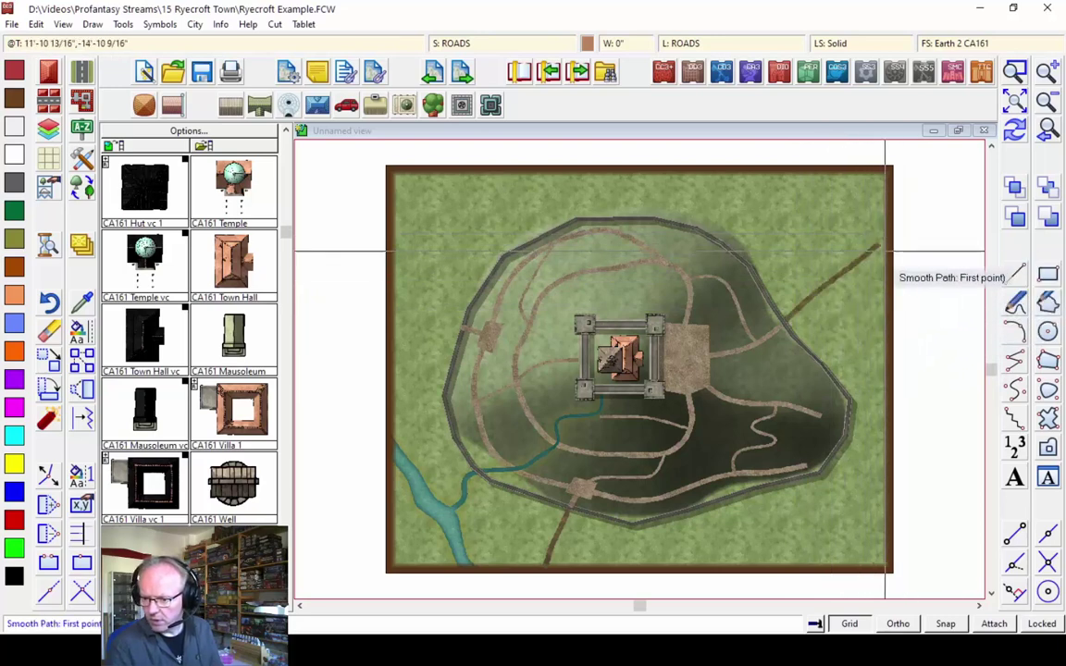
{"action": "left_click", "coordinate": [840, 277]}
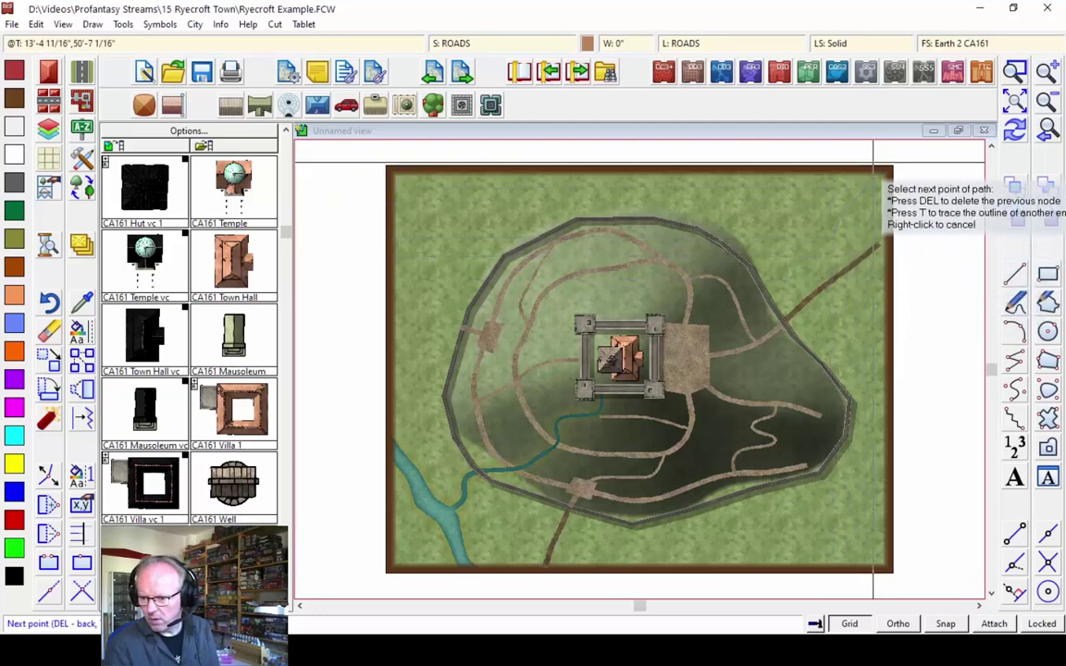
{"action": "left_click", "coordinate": [867, 176]}
{"action": "right_click", "coordinate": [867, 175]}
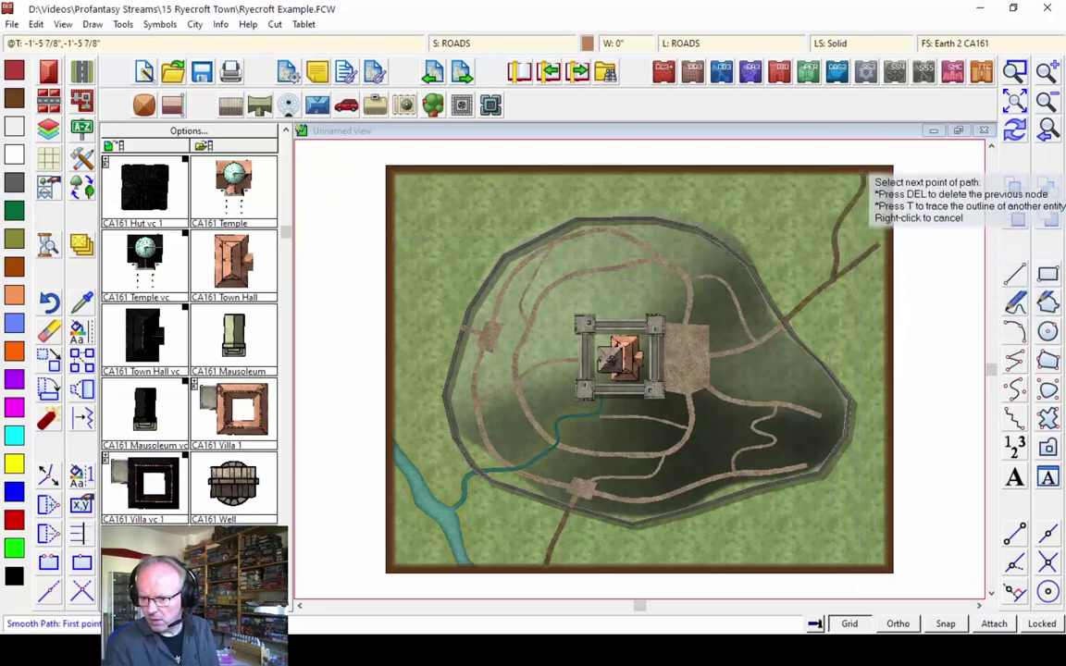
{"action": "right_click", "coordinate": [805, 256]}
Extend the outer end of the northeastern mud road to the map's eastern border by moving its end node
{"action": "left_click", "coordinate": [49, 475]}
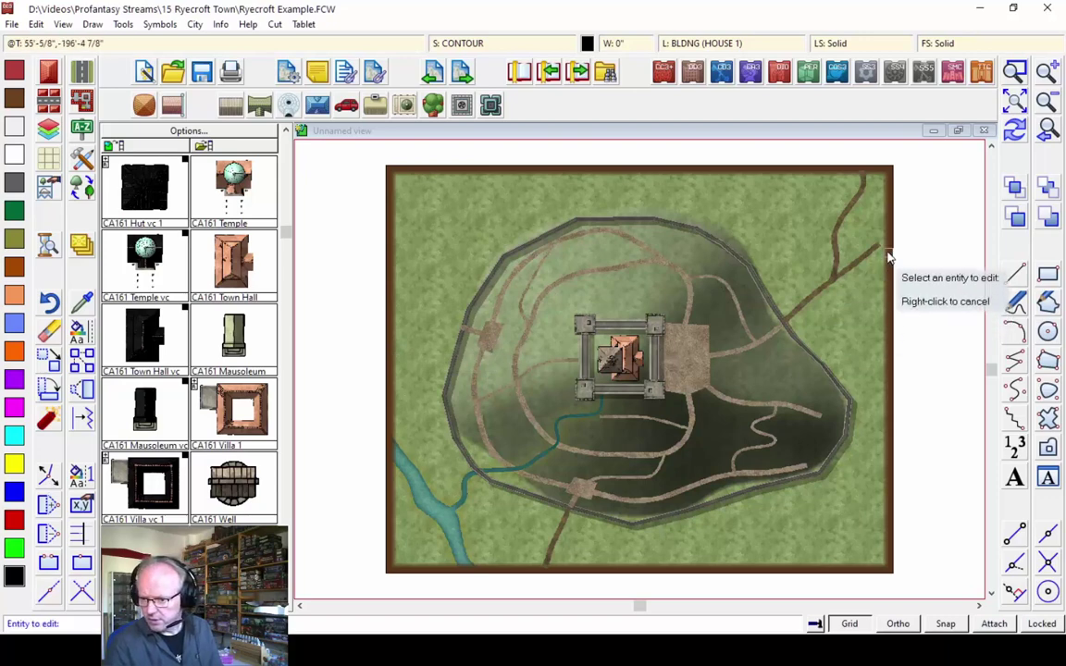
{"action": "left_click", "coordinate": [886, 257]}
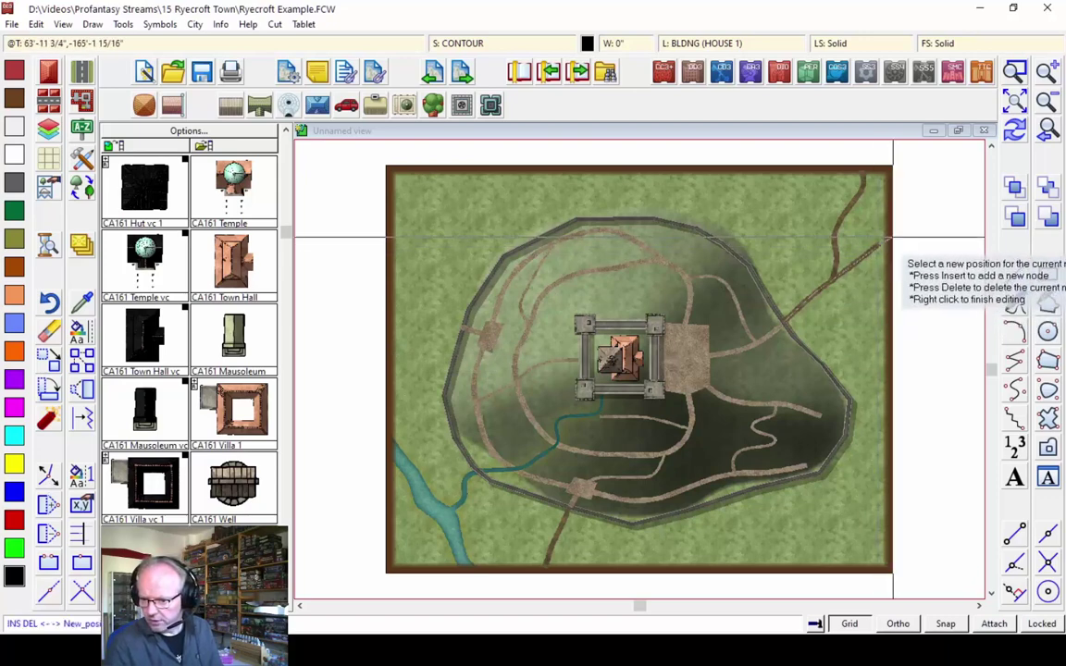
{"action": "right_click", "coordinate": [907, 263]}
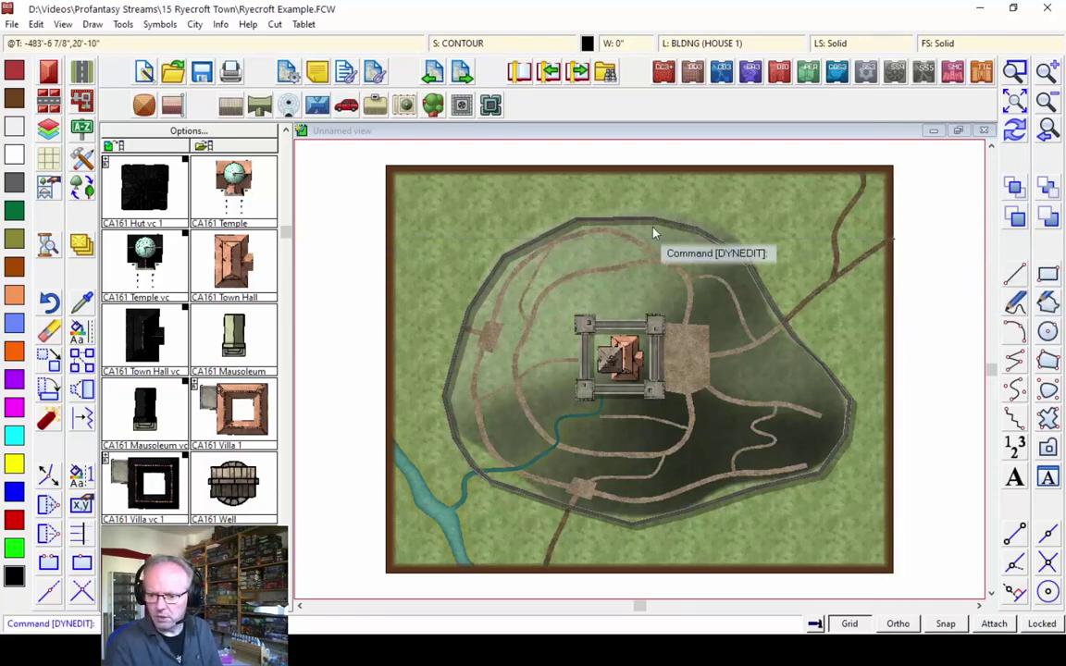
Draw a dirt road from the western wall connection out to the map's western border
{"action": "left_click", "coordinate": [83, 162]}
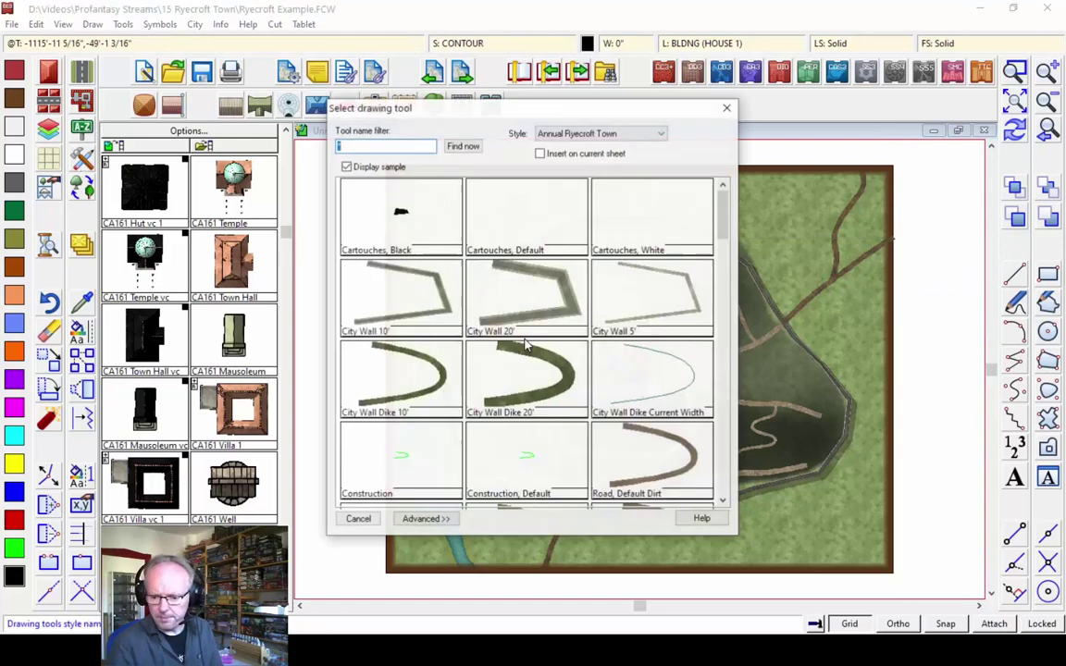
{"action": "scroll", "coordinate": [722, 388], "scroll_direction": "down", "scroll_amount": 3}
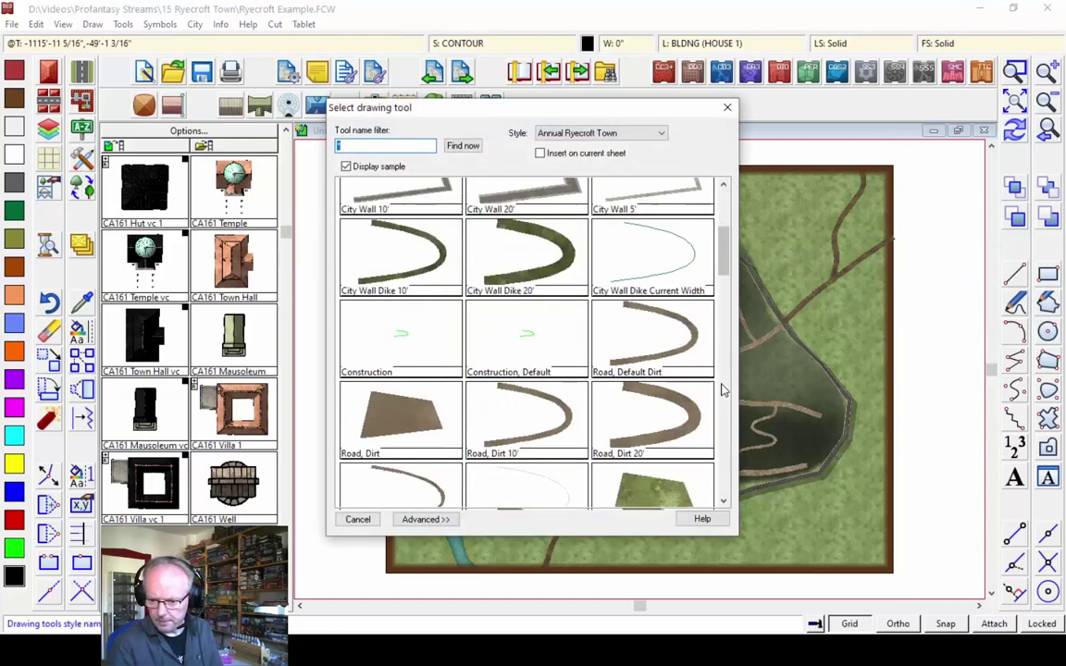
{"action": "double_click", "coordinate": [592, 252]}
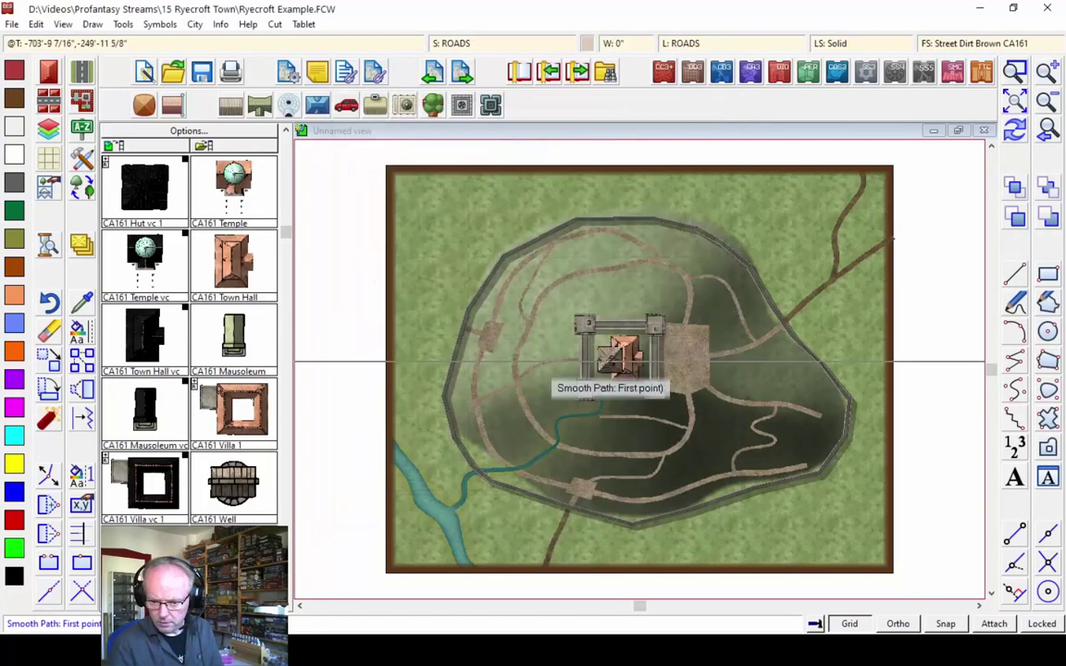
{"action": "left_click", "coordinate": [462, 326]}
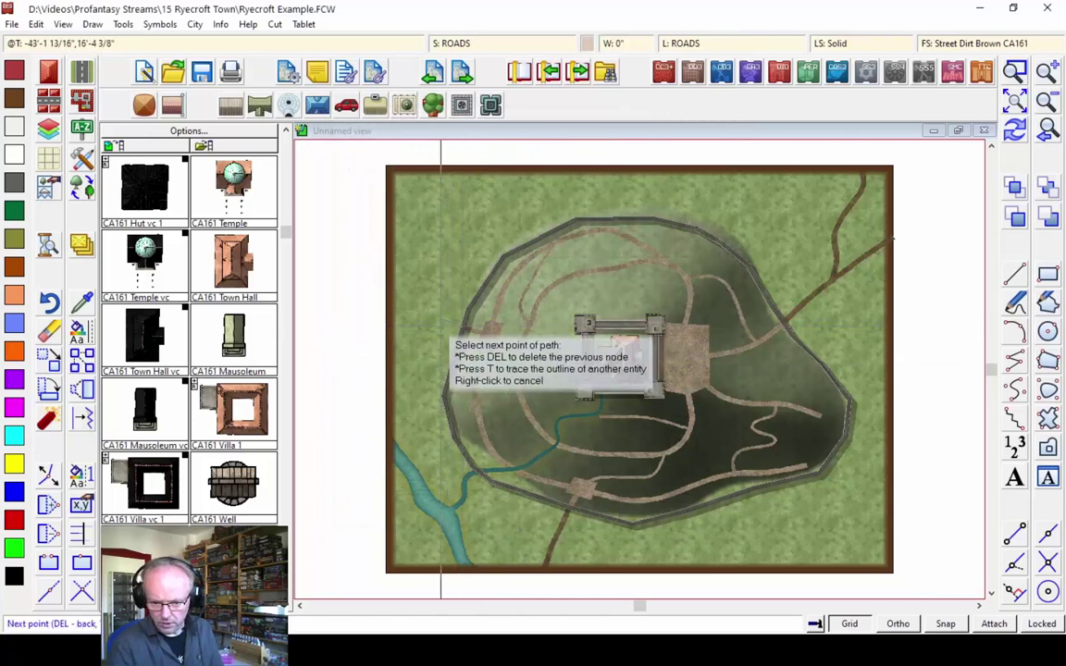
{"action": "right_click", "coordinate": [374, 303]}
{"action": "right_click", "coordinate": [595, 298]}
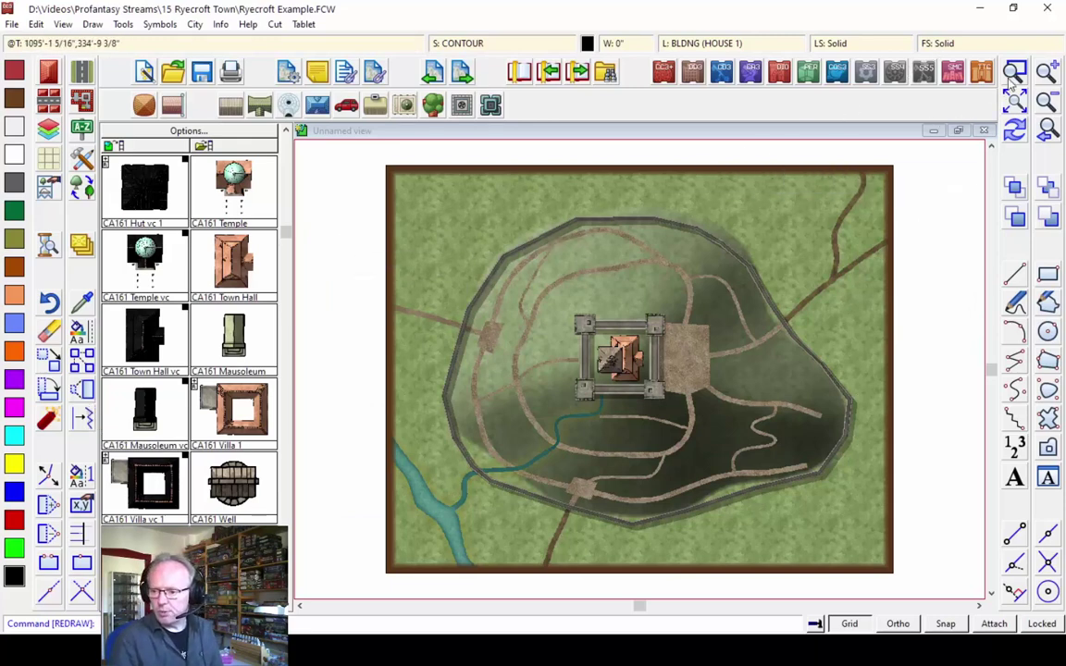
Set the edge width of the CONTOUR sheet's Edge Fade, Inner effect to 25 map units and apply it
{"action": "left_click", "coordinate": [384, 301]}
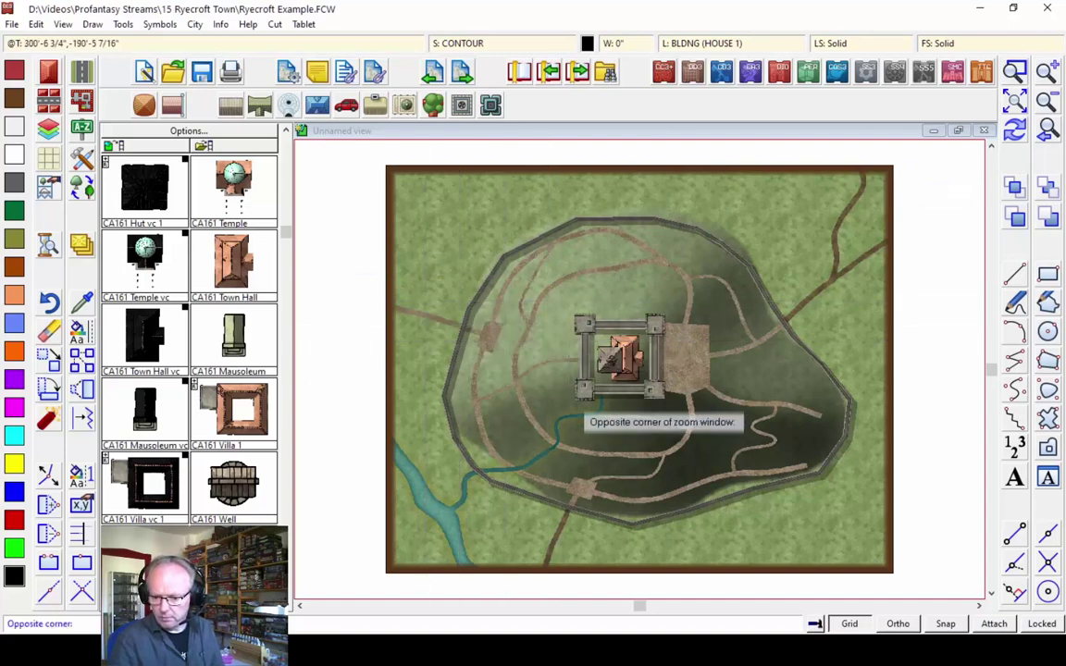
{"action": "left_click", "coordinate": [784, 530]}
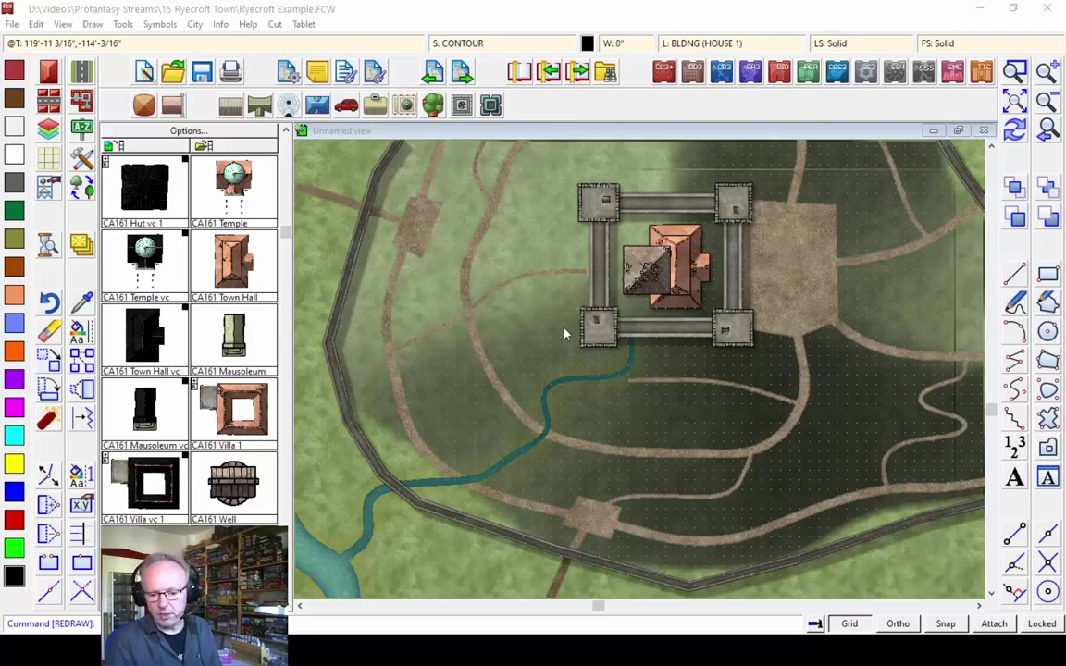
{"action": "left_click", "coordinate": [1046, 103]}
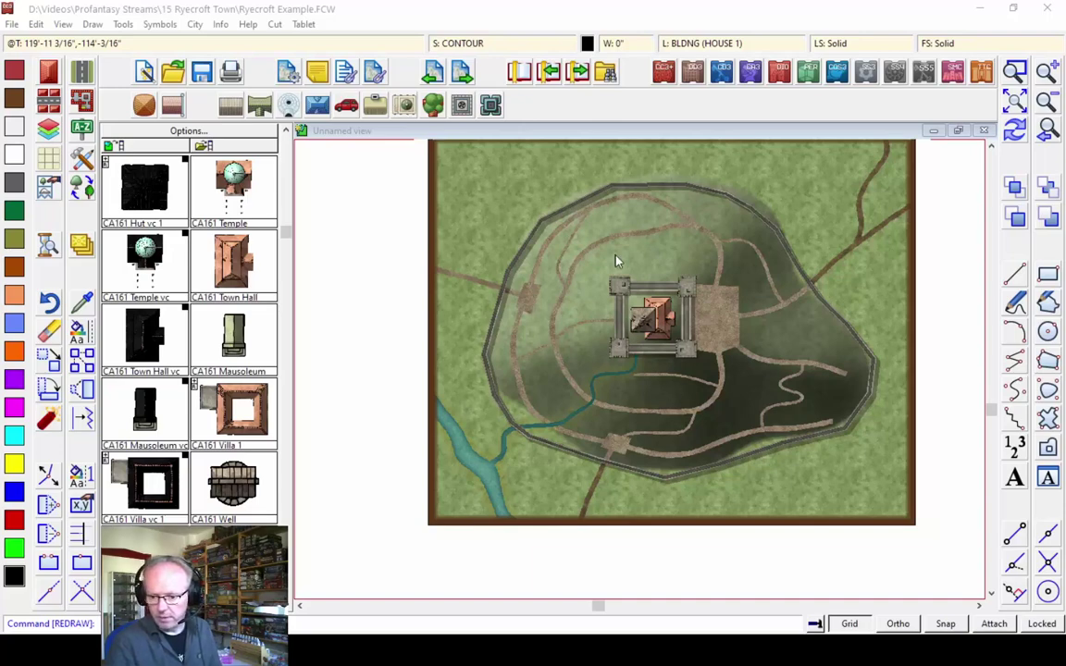
{"action": "left_click", "coordinate": [463, 45]}
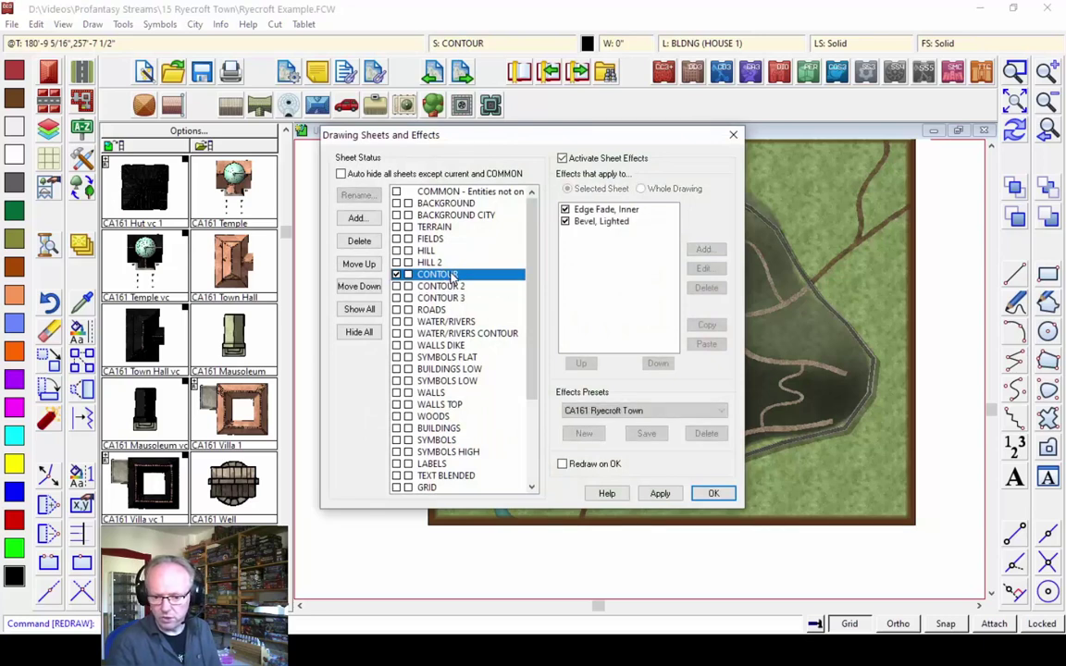
{"action": "left_click", "coordinate": [604, 210]}
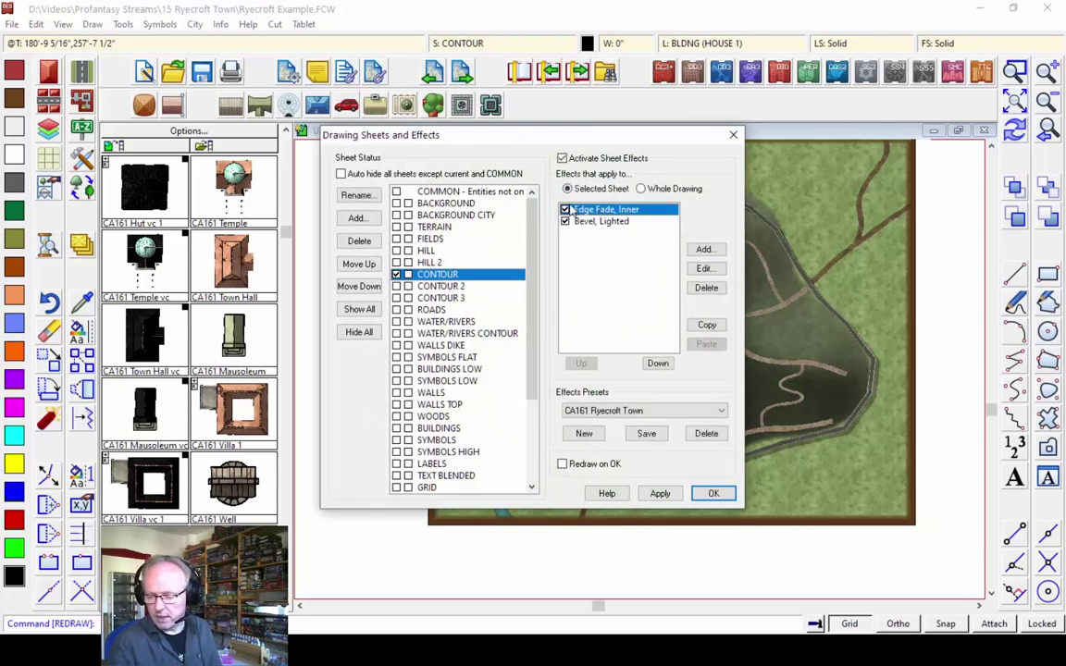
{"action": "left_click", "coordinate": [704, 269]}
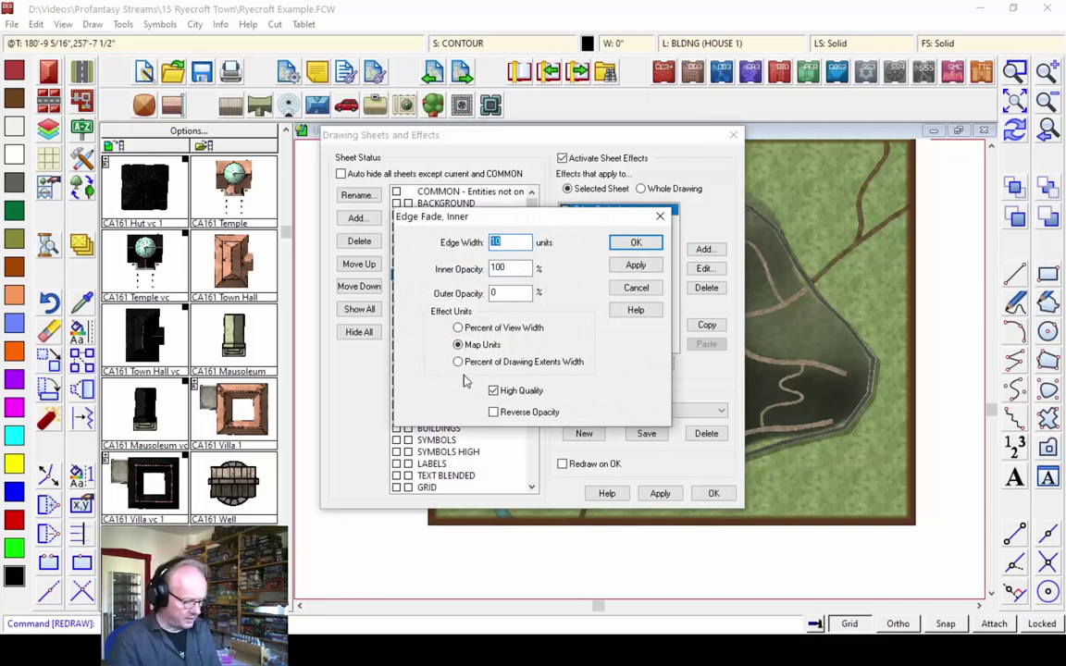
{"action": "type", "text": "25"}
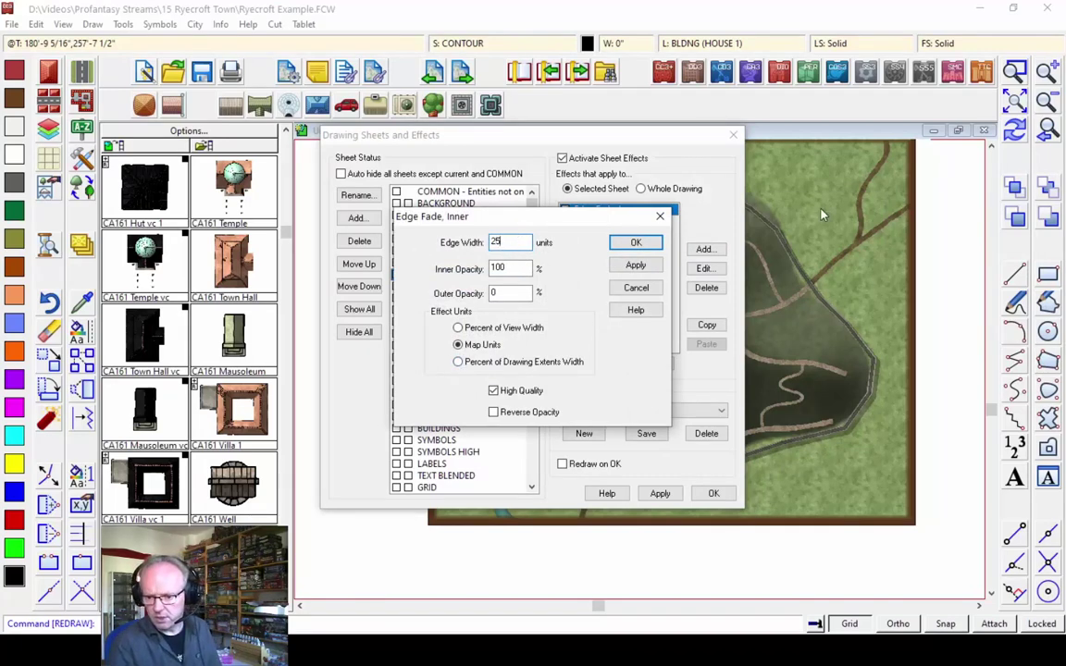
{"action": "left_click", "coordinate": [638, 244]}
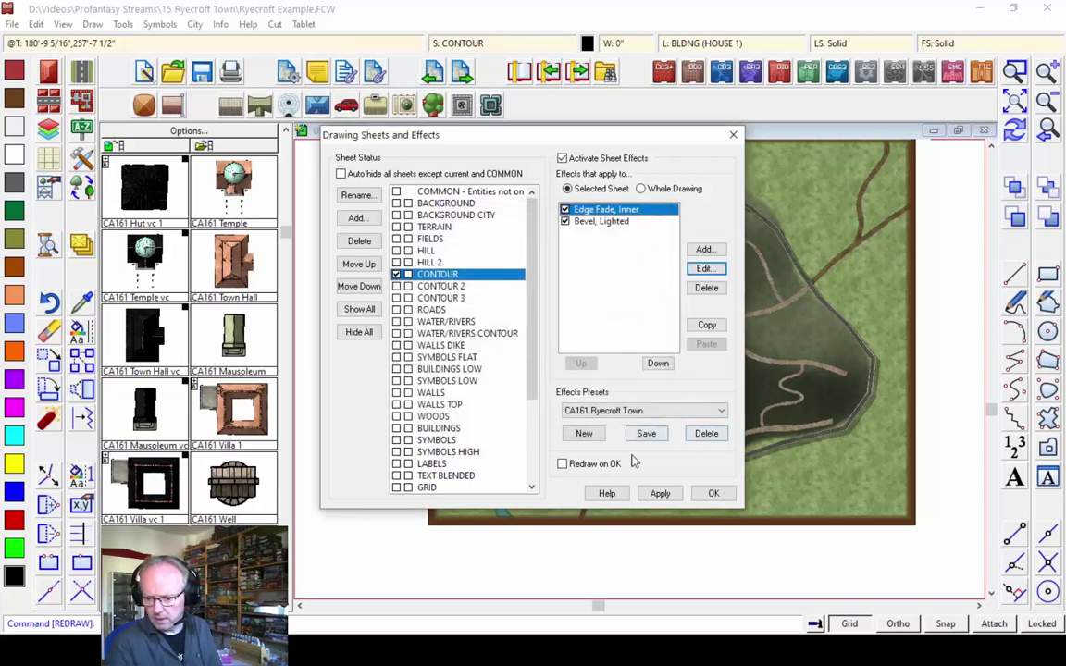
{"action": "left_click", "coordinate": [660, 494]}
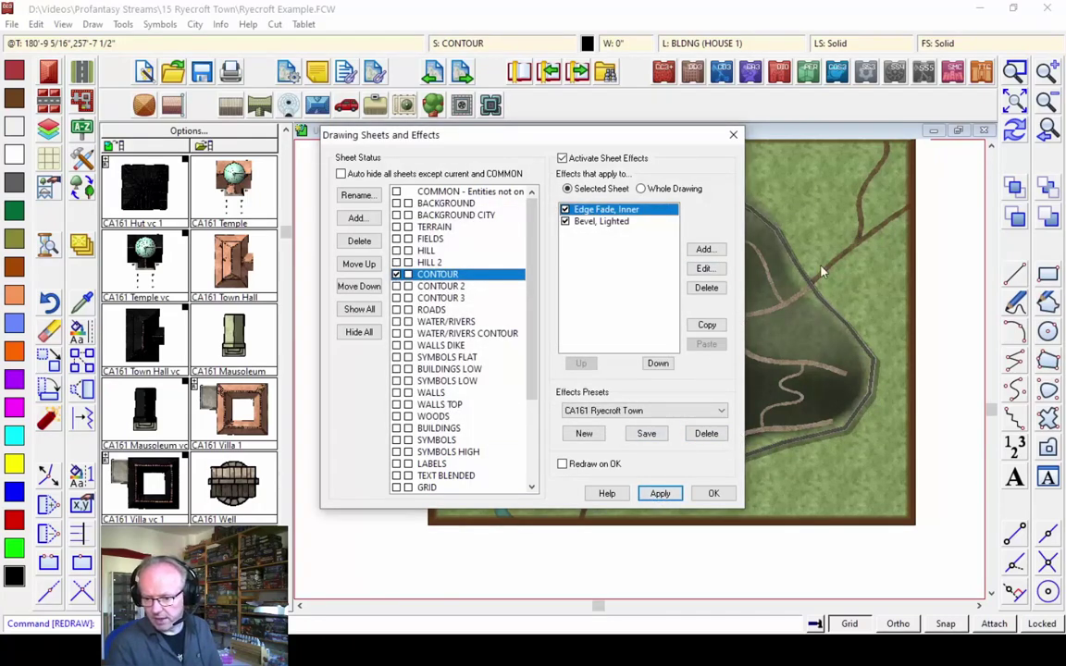
Close the sheet effects settings, choose the CA161 House R 1 symbol for placement and reset its scale to normal (1.00000)
{"action": "left_click", "coordinate": [713, 493]}
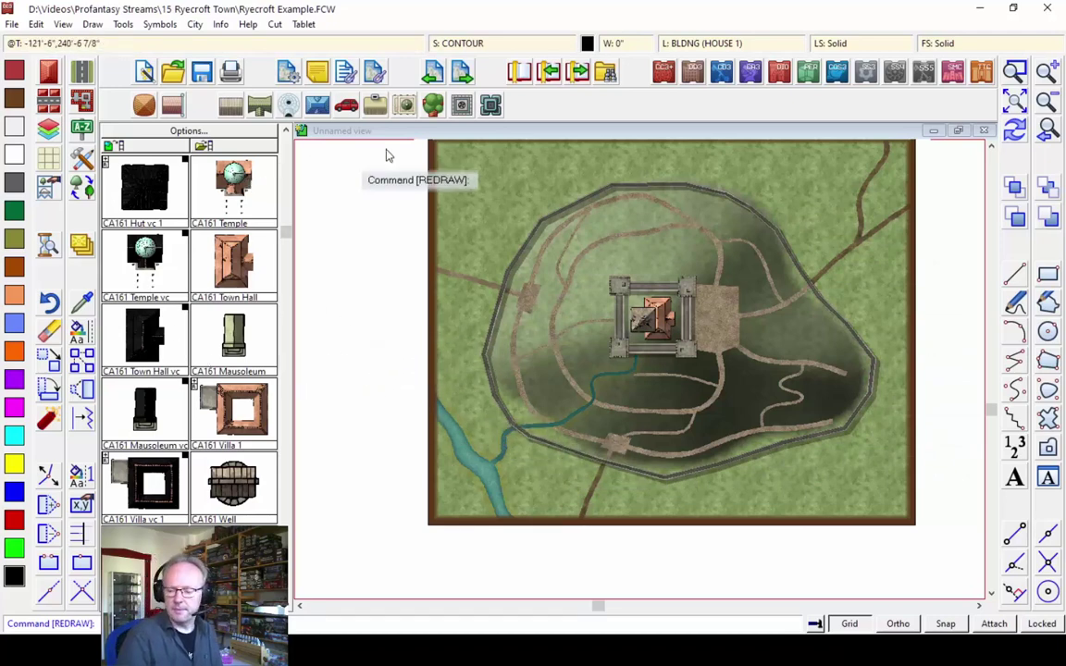
{"action": "left_click", "coordinate": [1017, 104]}
{"action": "left_click", "coordinate": [1015, 71]}
{"action": "left_click", "coordinate": [514, 371]}
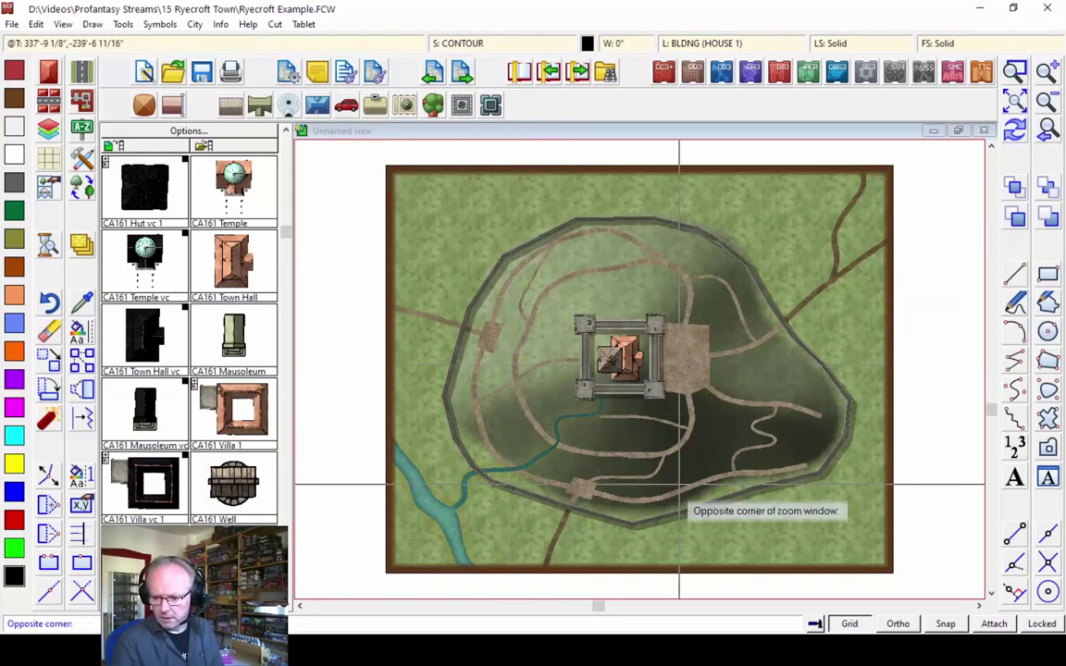
{"action": "left_click", "coordinate": [733, 537]}
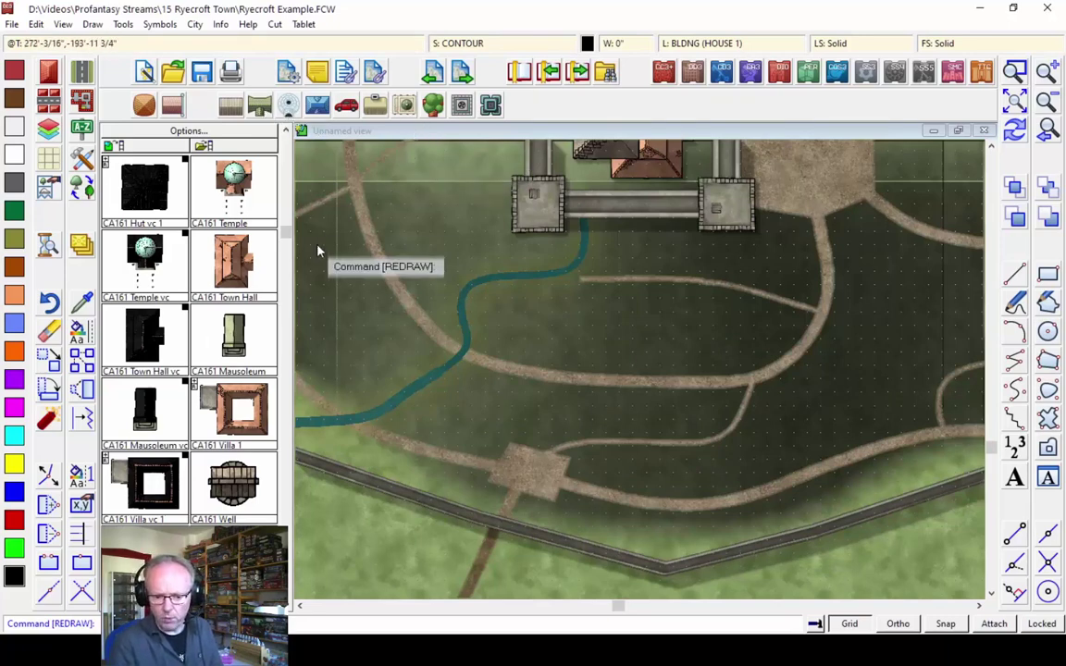
{"action": "left_click", "coordinate": [285, 151]}
{"action": "left_click", "coordinate": [148, 180]}
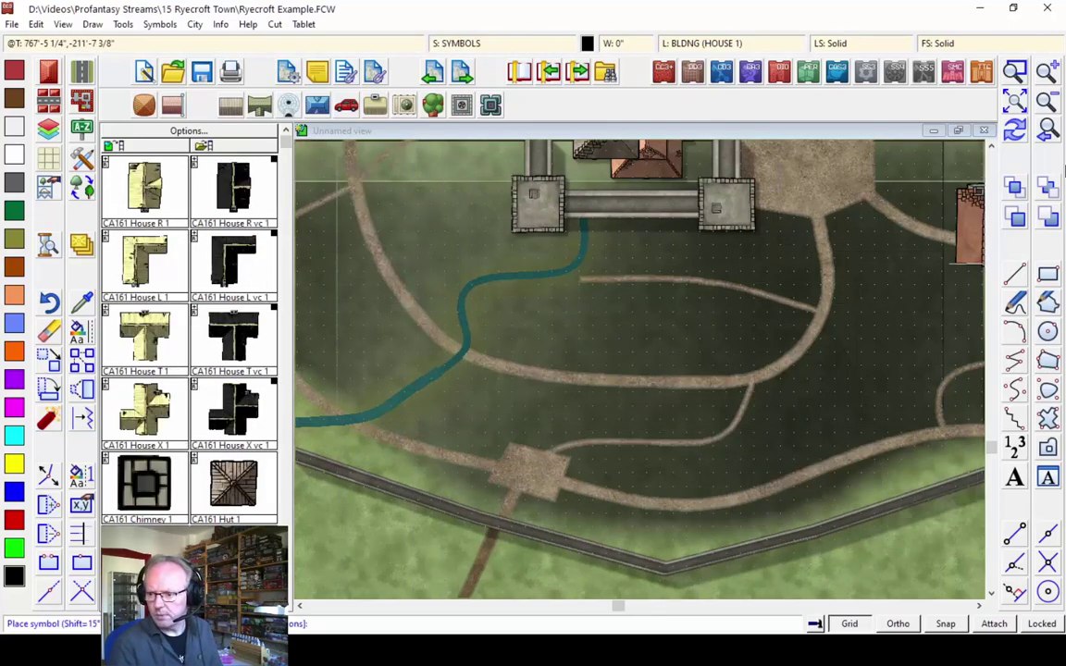
{"action": "left_click", "coordinate": [1050, 105]}
{"action": "right_click", "coordinate": [675, 346]}
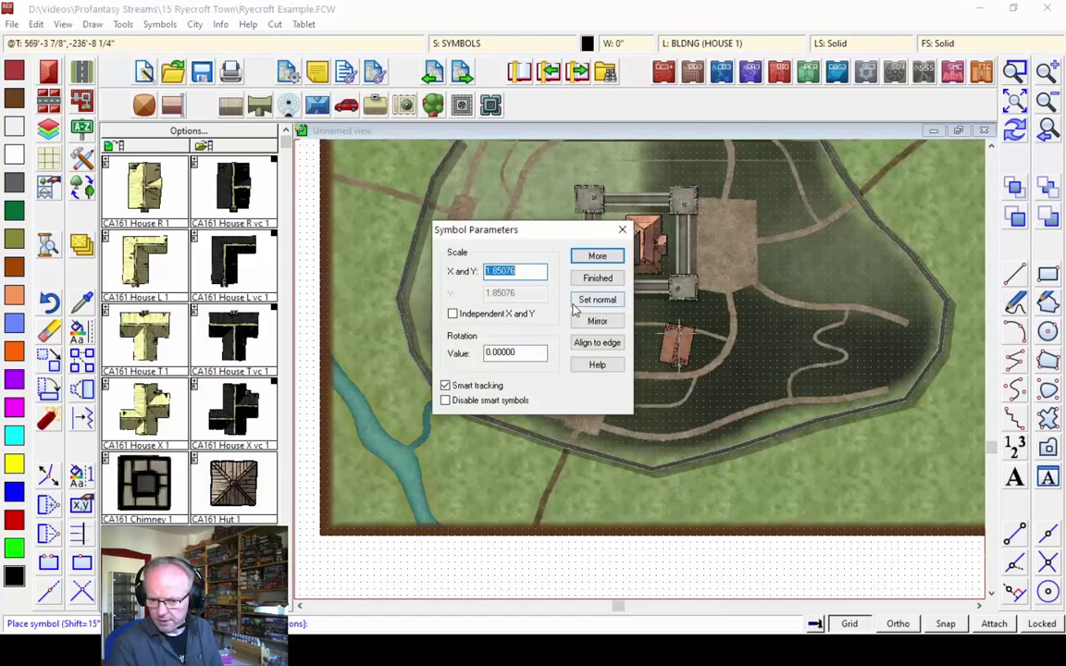
{"action": "left_click", "coordinate": [596, 299]}
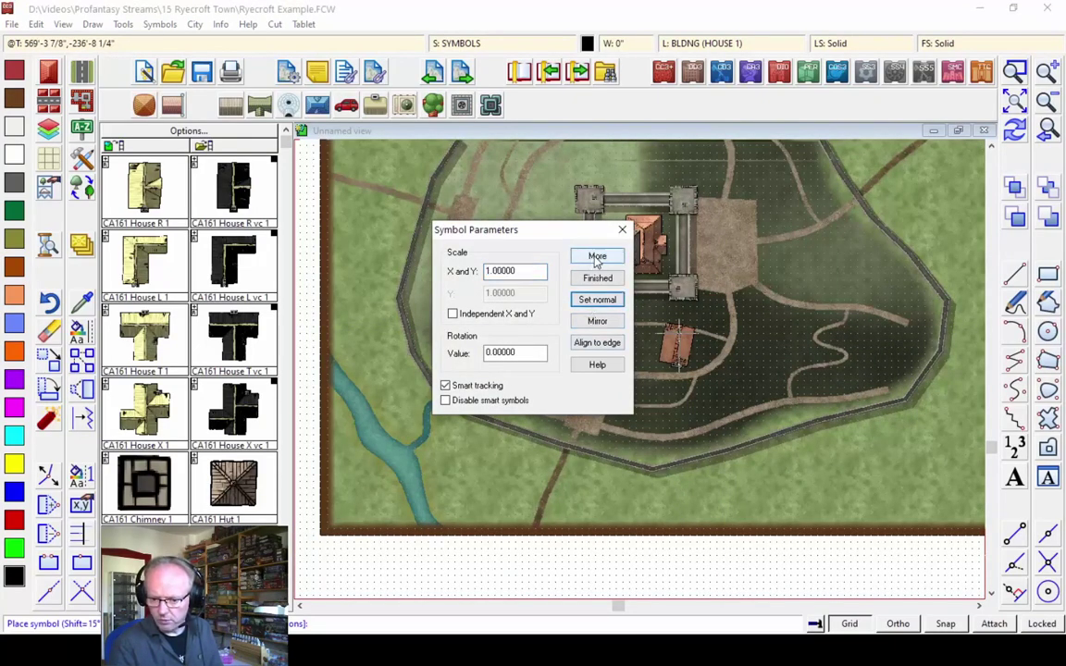
{"action": "left_click", "coordinate": [597, 278]}
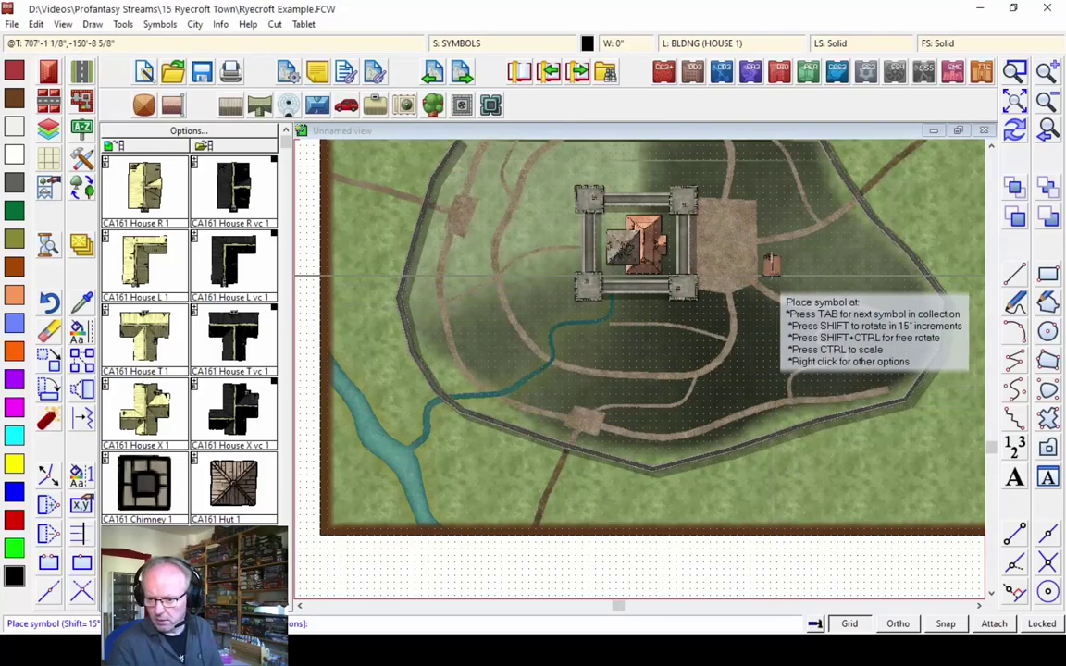
Place three house symbols along the town's southeastern road, two on its north side and one on its south side, using different collection variants
{"action": "left_click", "coordinate": [773, 394]}
{"action": "left_click", "coordinate": [778, 400]}
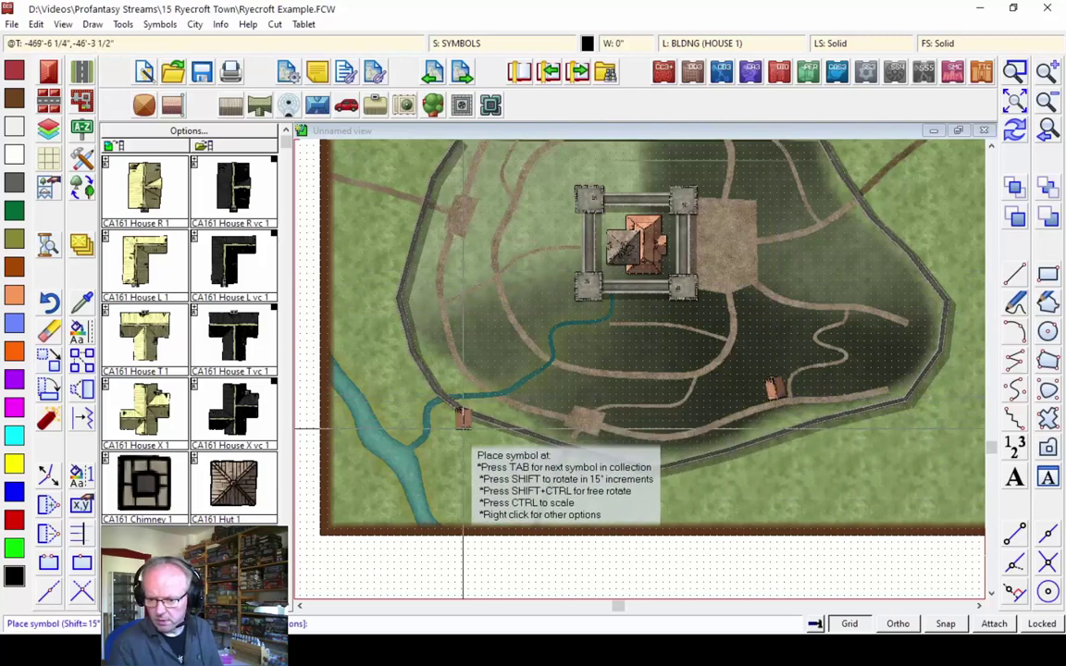
{"action": "key", "text": "Tab"}
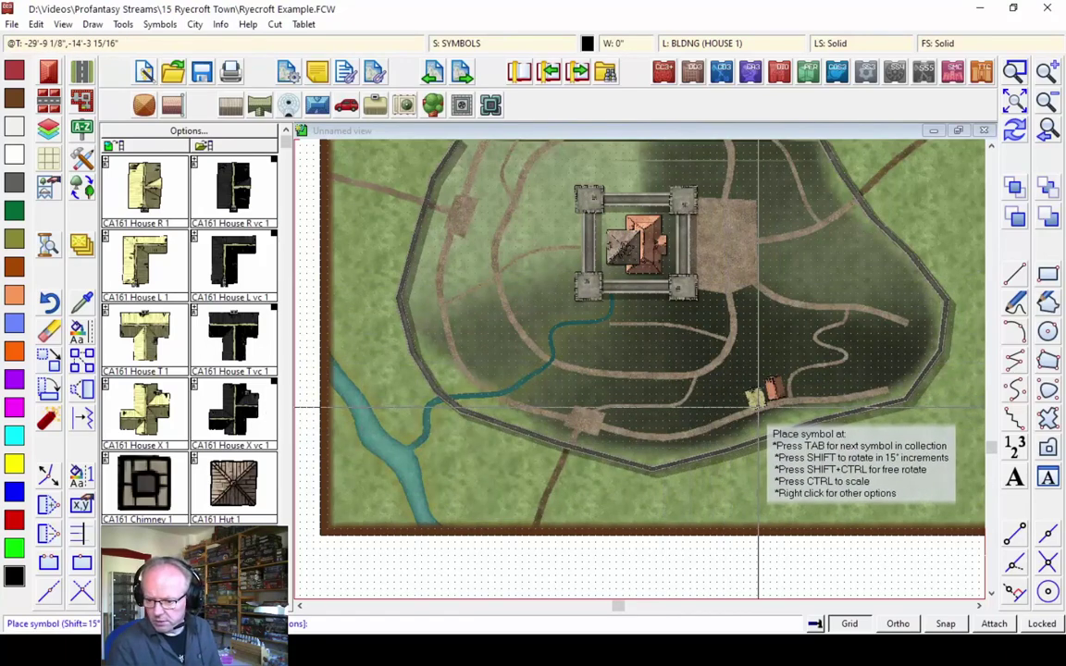
{"action": "left_click", "coordinate": [755, 404]}
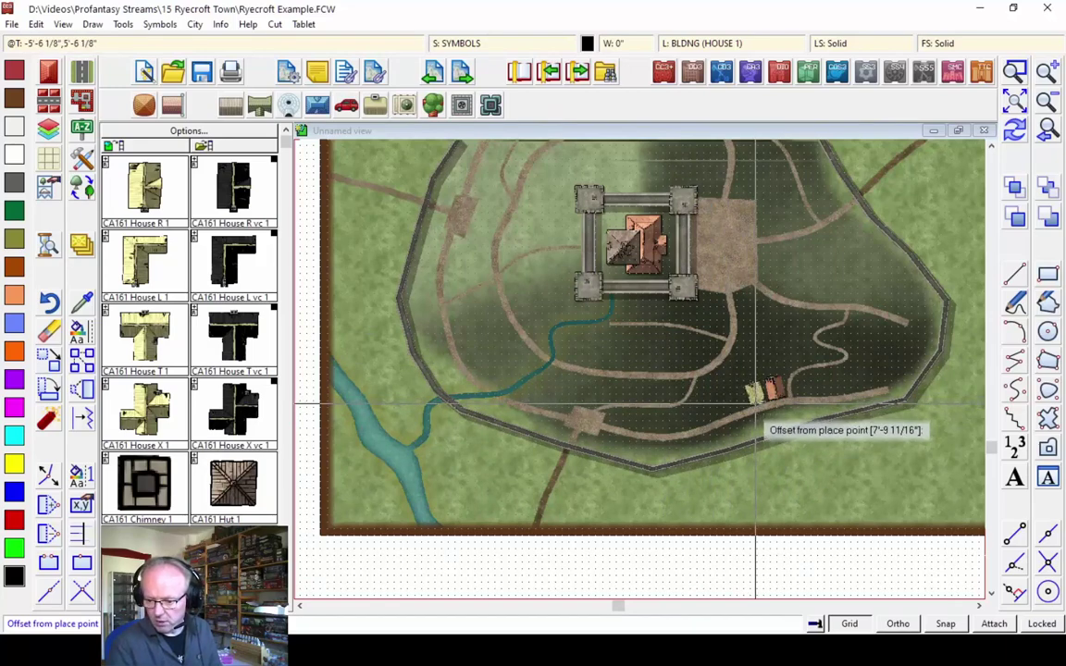
{"action": "left_click", "coordinate": [745, 407]}
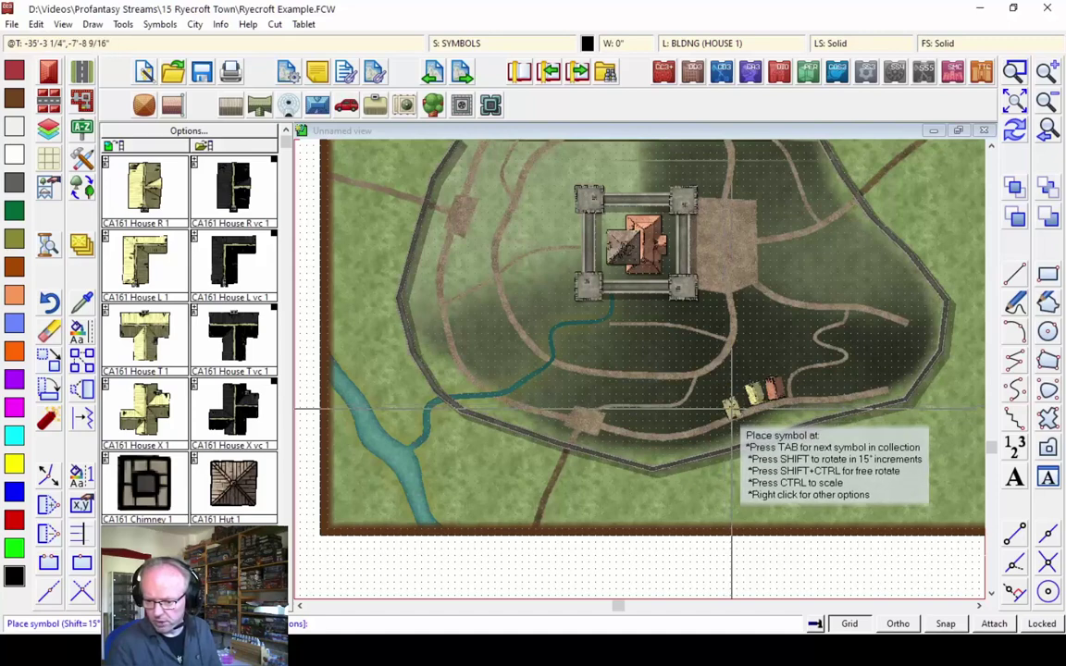
{"action": "left_click", "coordinate": [781, 407]}
{"action": "left_click", "coordinate": [783, 408]}
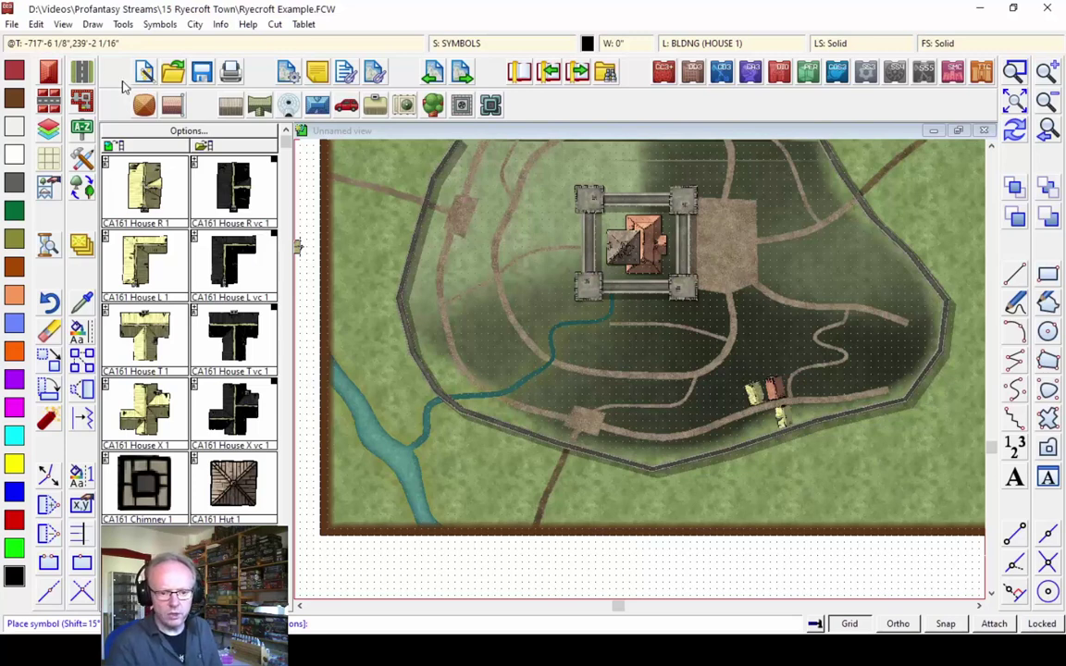
Open the options for automatic street house placement and select the CA143 Default street setting
{"action": "left_click", "coordinate": [49, 104]}
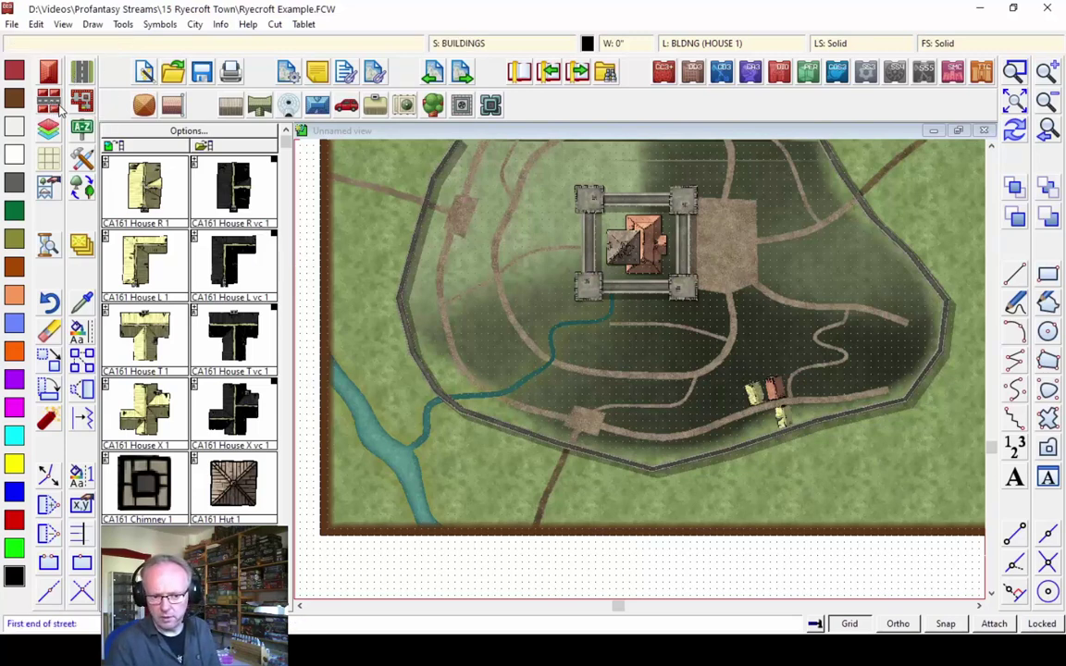
{"action": "right_click", "coordinate": [49, 104]}
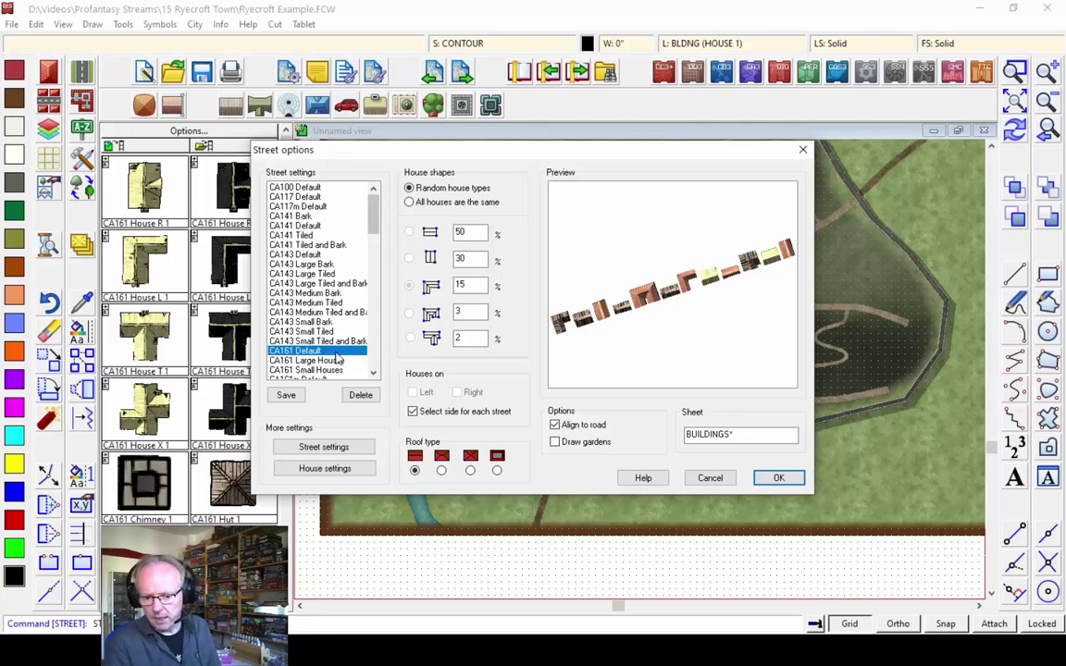
{"action": "left_click", "coordinate": [306, 264]}
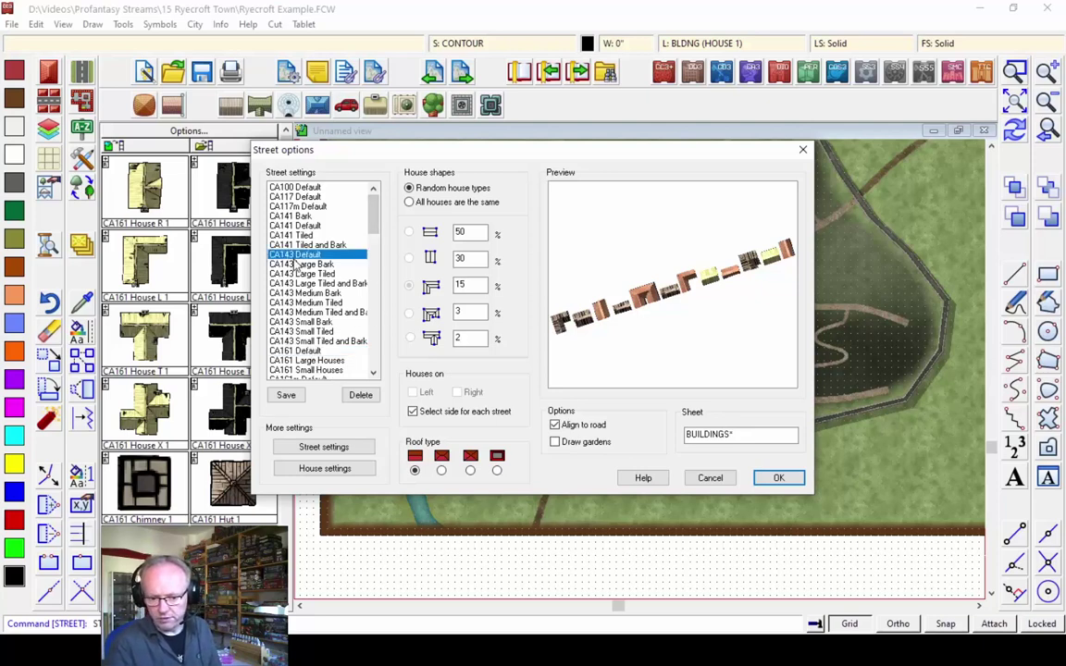
Compare the CA143 and CA161 street settings in the preview and apply CA161 Small Houses for drawing streets
{"action": "left_click", "coordinate": [305, 293]}
{"action": "left_click", "coordinate": [309, 322]}
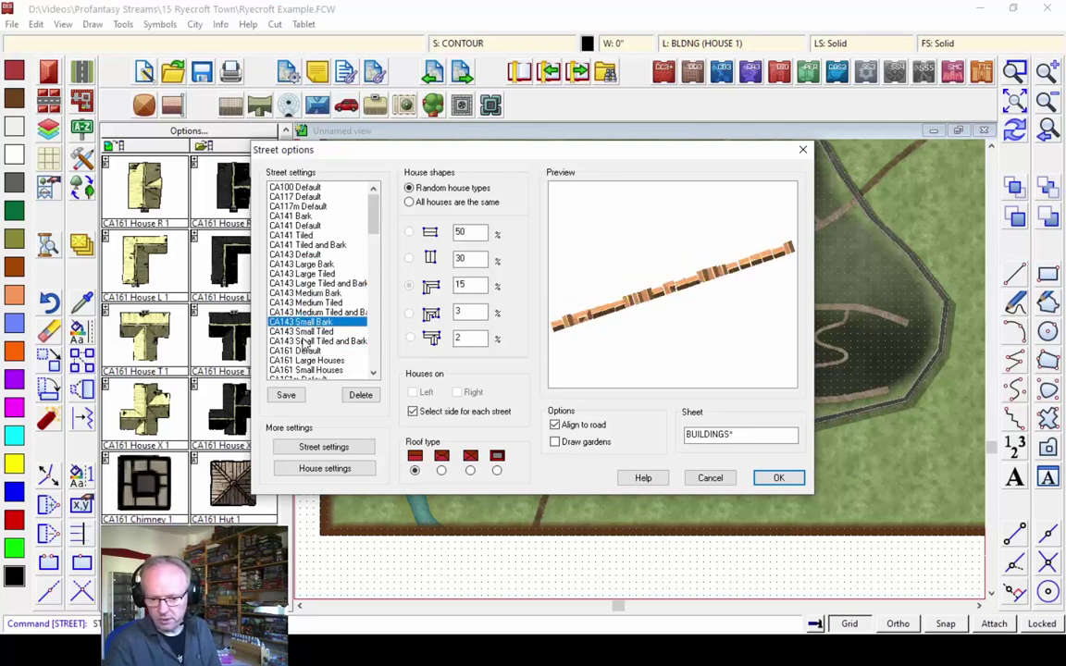
{"action": "left_click", "coordinate": [298, 331]}
{"action": "left_click", "coordinate": [305, 341]}
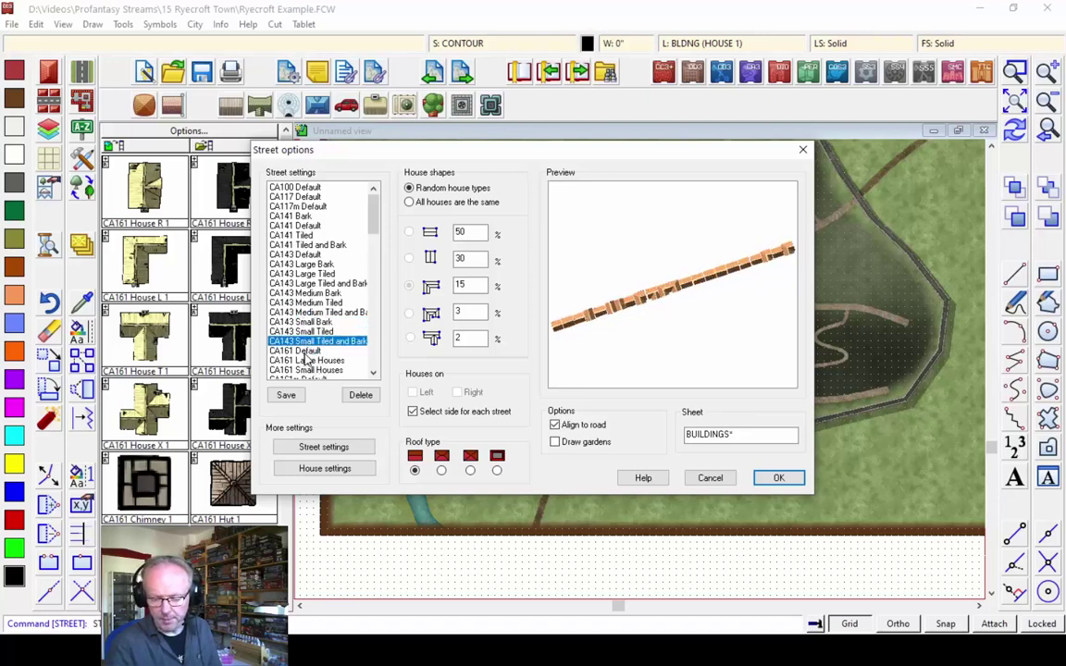
{"action": "left_click", "coordinate": [295, 352]}
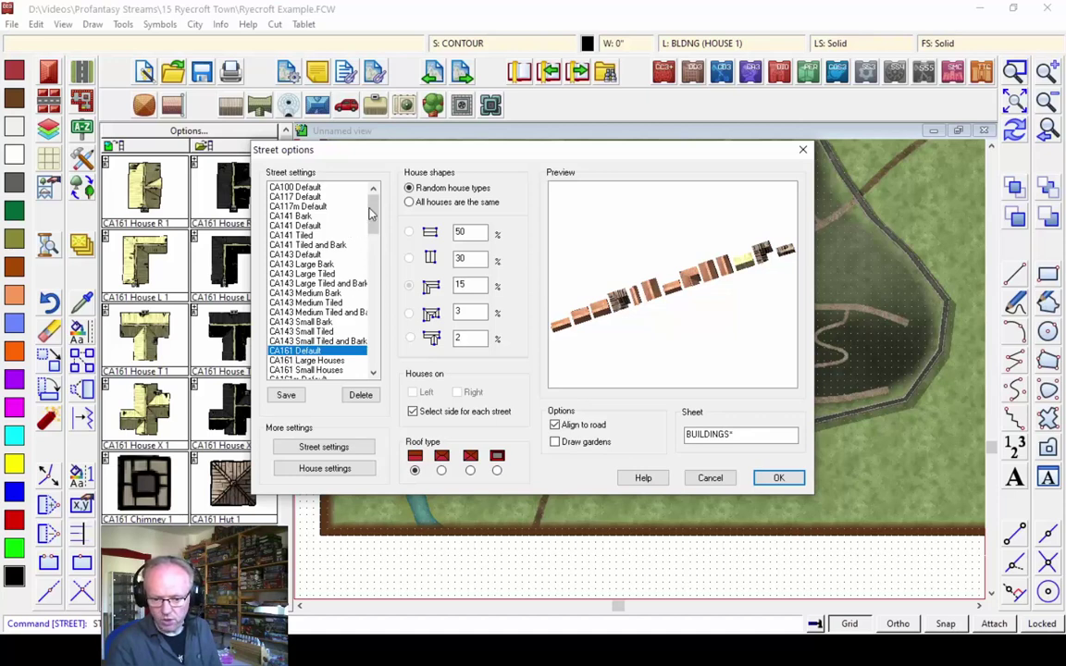
{"action": "left_click_drag", "start_coordinate": [372, 208], "coordinate": [369, 243]}
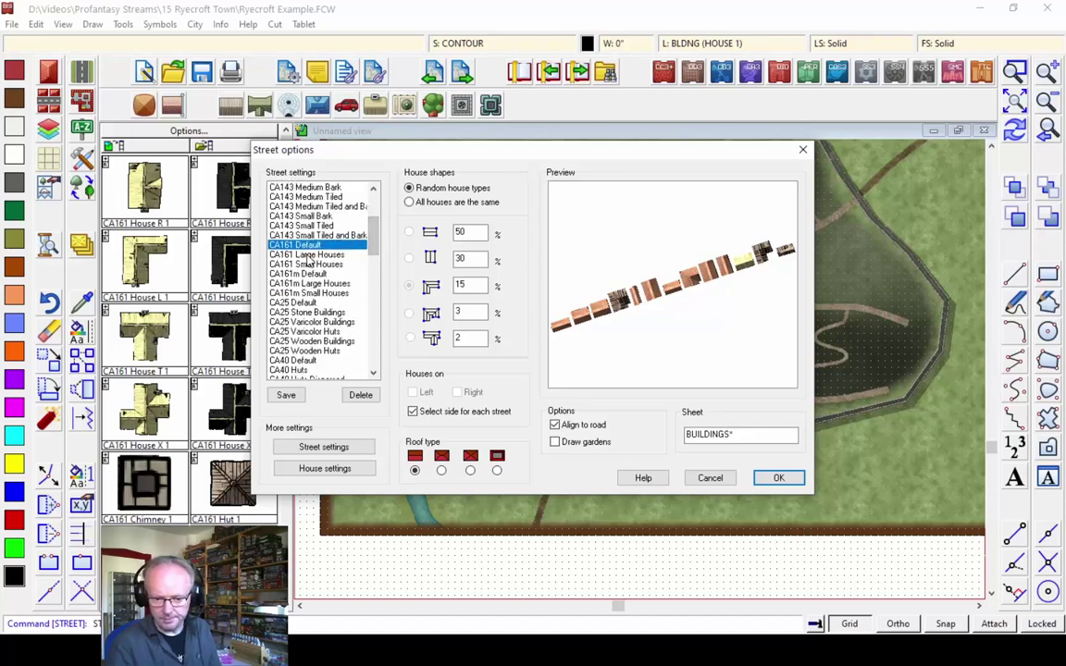
{"action": "left_click", "coordinate": [310, 255]}
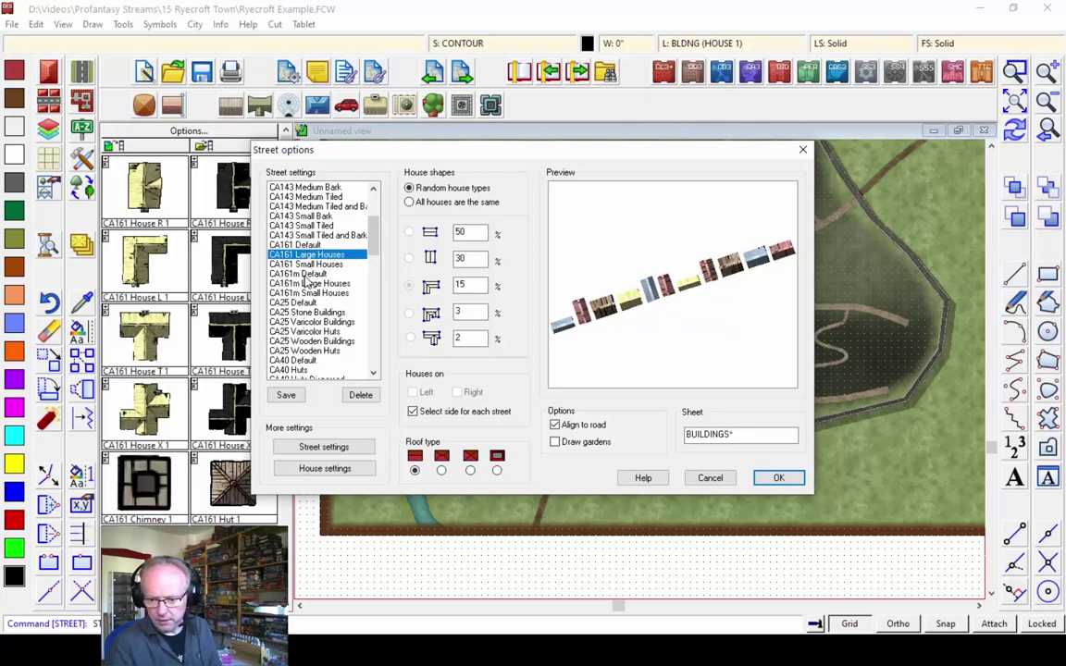
{"action": "left_click", "coordinate": [306, 275]}
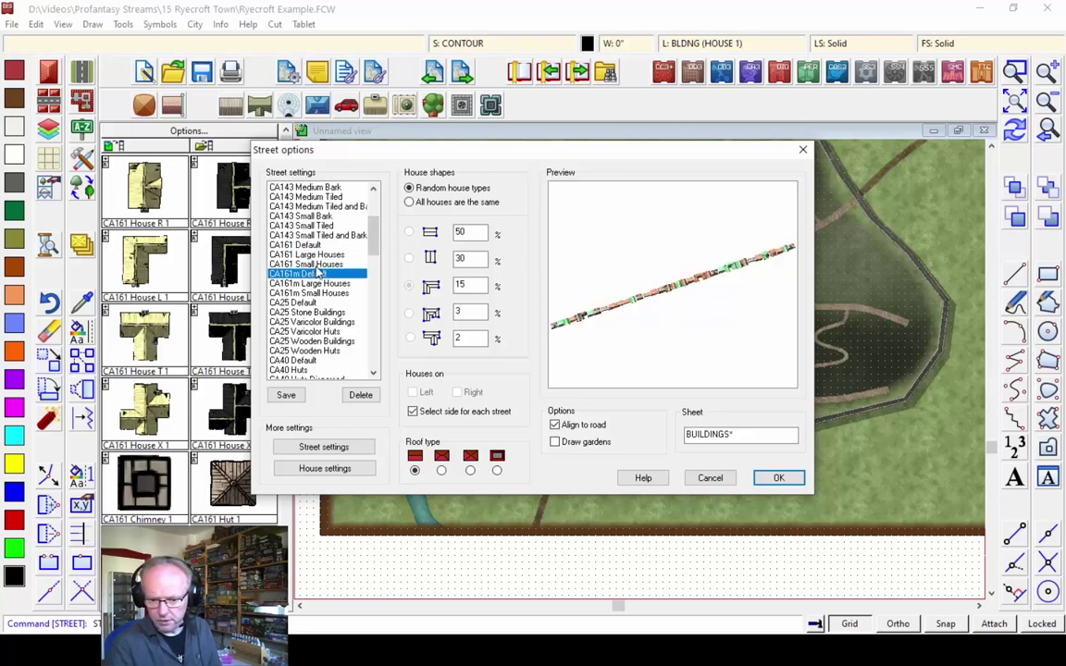
{"action": "left_click", "coordinate": [310, 255]}
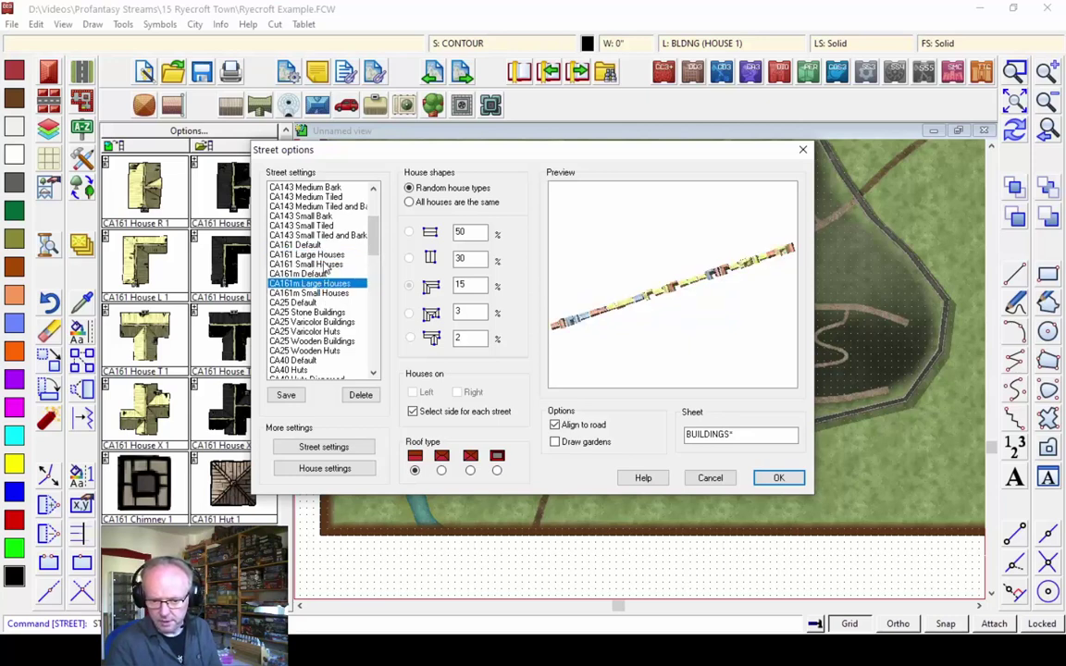
{"action": "left_click", "coordinate": [324, 267]}
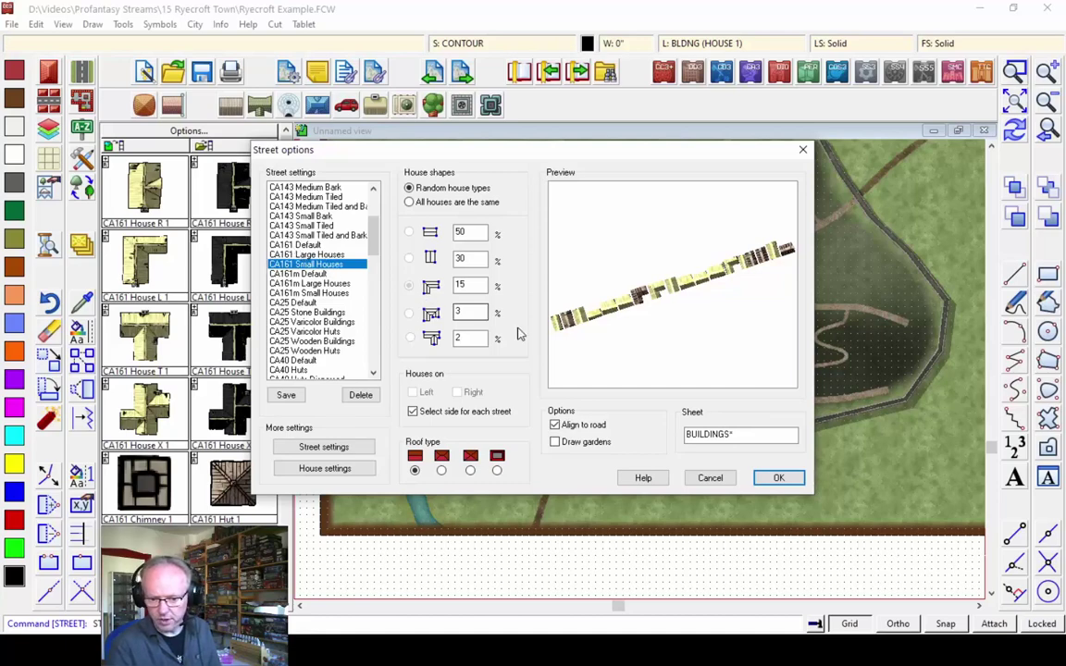
{"action": "left_click", "coordinate": [775, 477]}
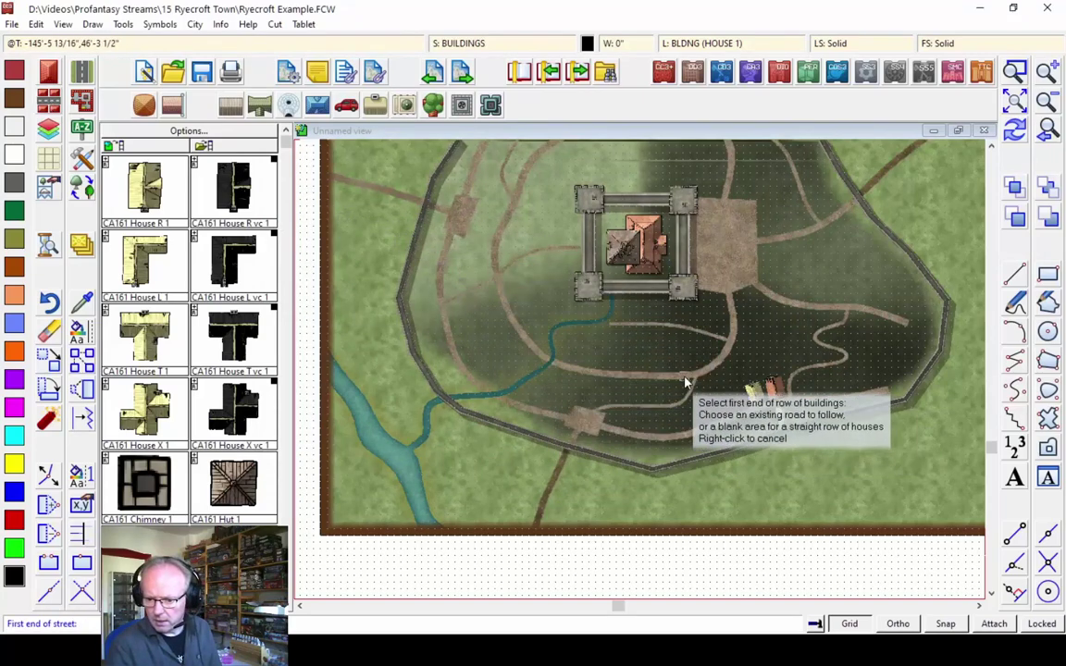
Place a row of houses along the inner, castle-facing side of the curved road south of the castle, ending at the river
{"action": "left_click", "coordinate": [727, 359]}
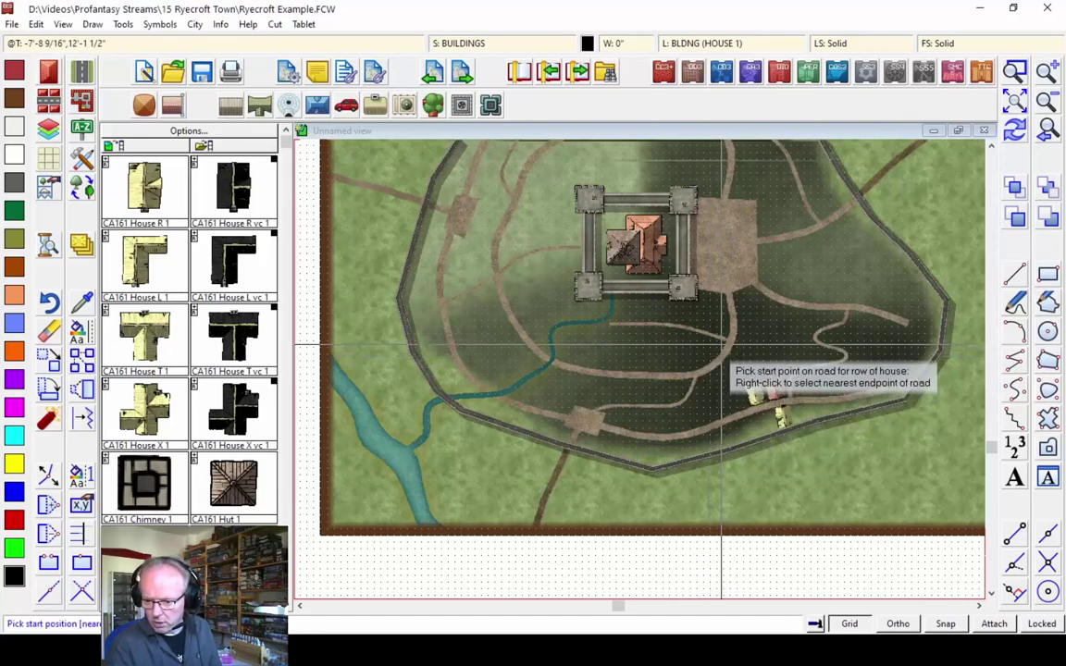
{"action": "left_click", "coordinate": [722, 349]}
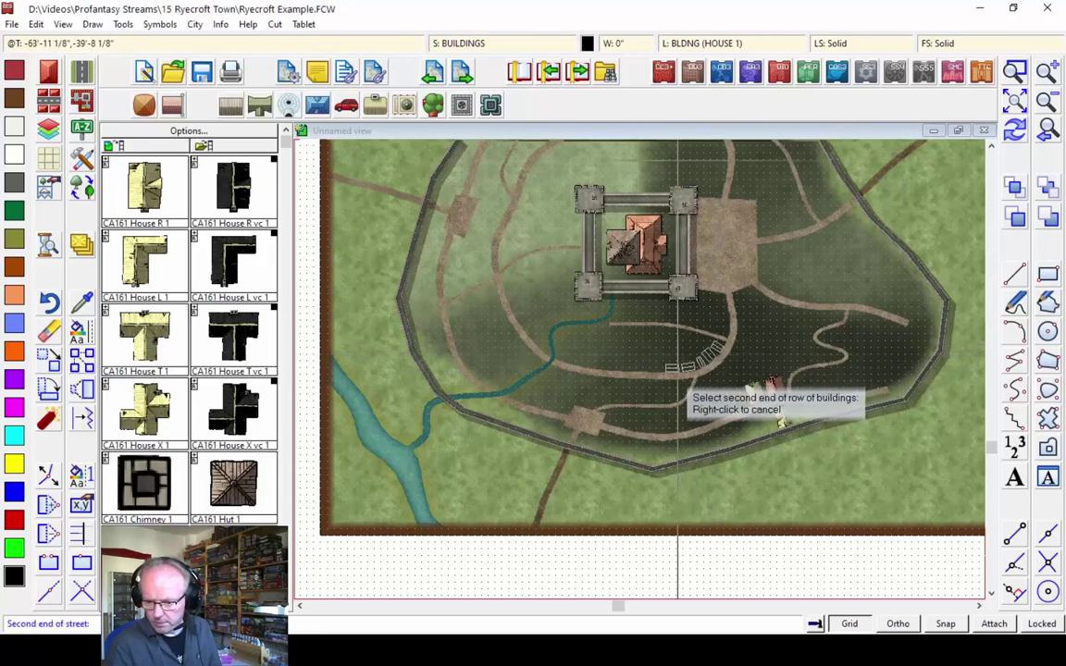
{"action": "left_click", "coordinate": [570, 414]}
Place a second row of houses on the outer side of that curved road, from the lane junction west to the river
{"action": "left_click", "coordinate": [1015, 71]}
{"action": "left_click", "coordinate": [496, 265]}
{"action": "left_click", "coordinate": [790, 449]}
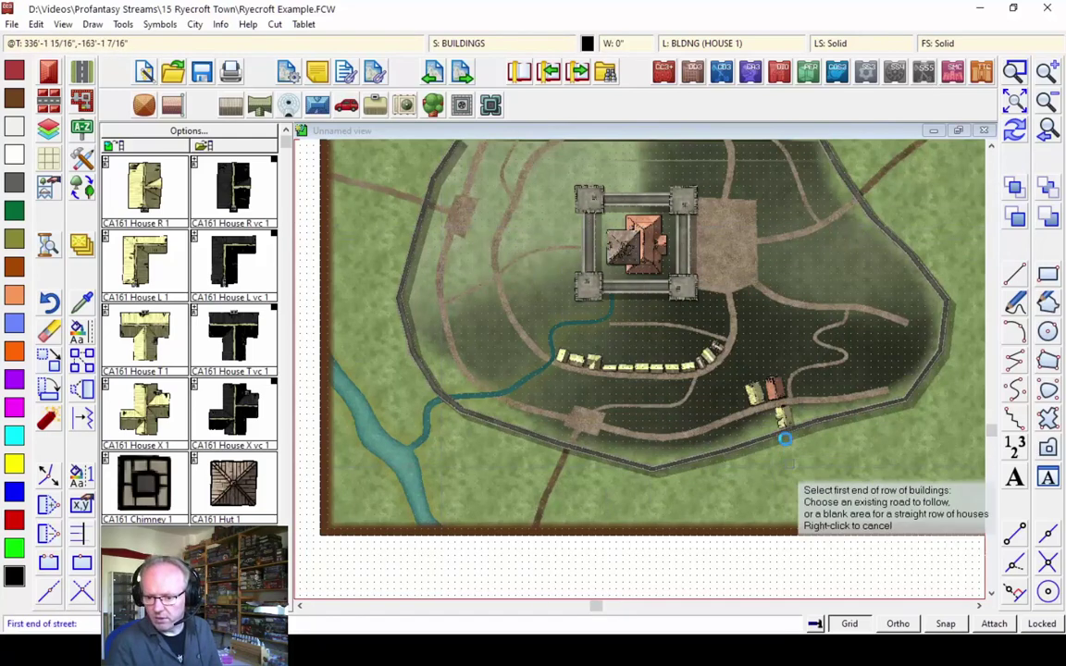
{"action": "left_click", "coordinate": [779, 427]}
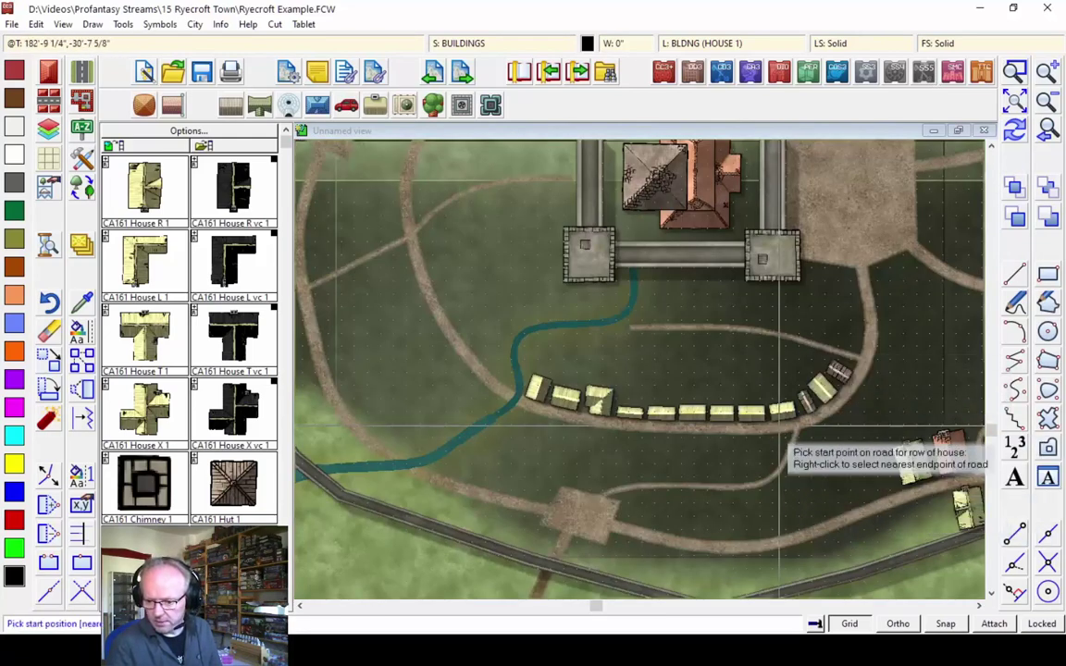
{"action": "left_click", "coordinate": [779, 434]}
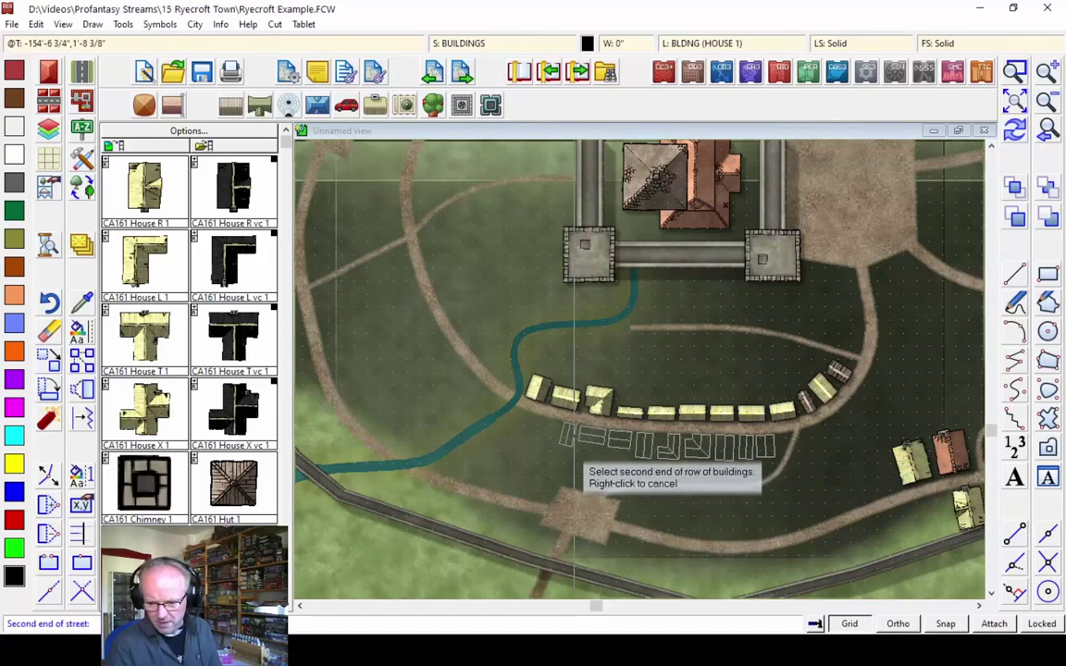
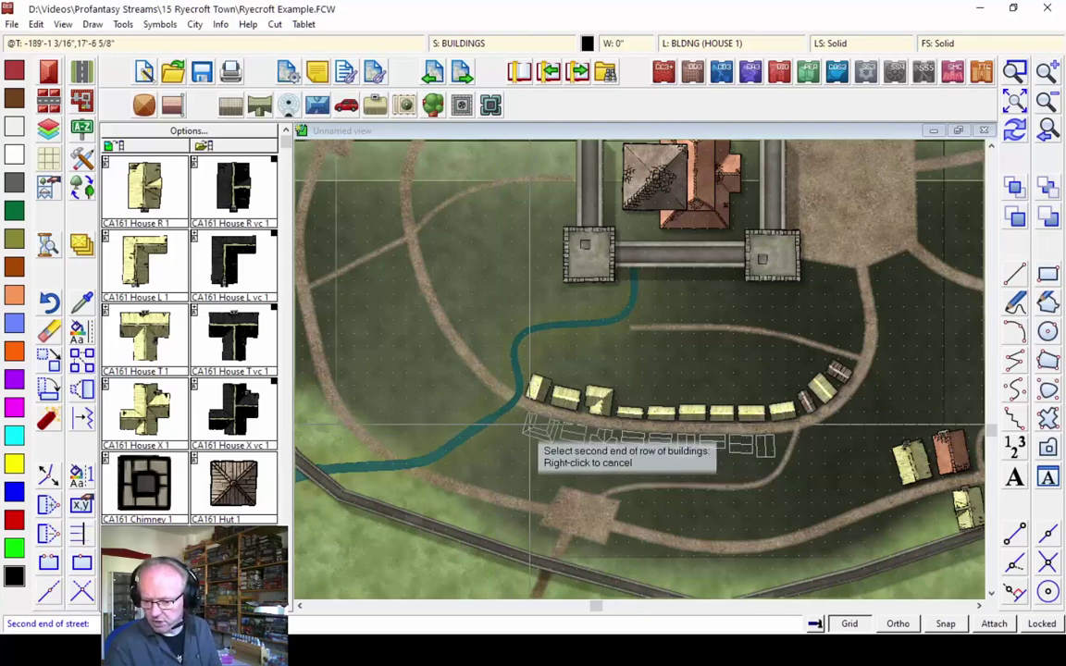
{"action": "left_click", "coordinate": [529, 427]}
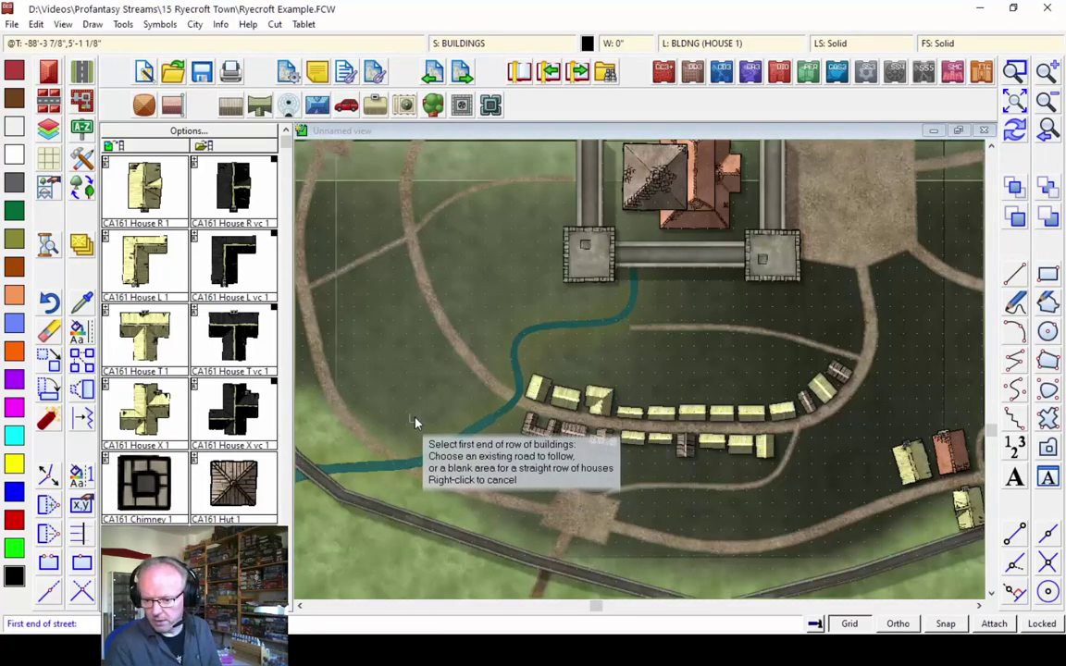
Line both sides of the same road west of the river with house rows, running north toward the path crossing
{"action": "left_click", "coordinate": [499, 390]}
{"action": "left_click", "coordinate": [487, 401]}
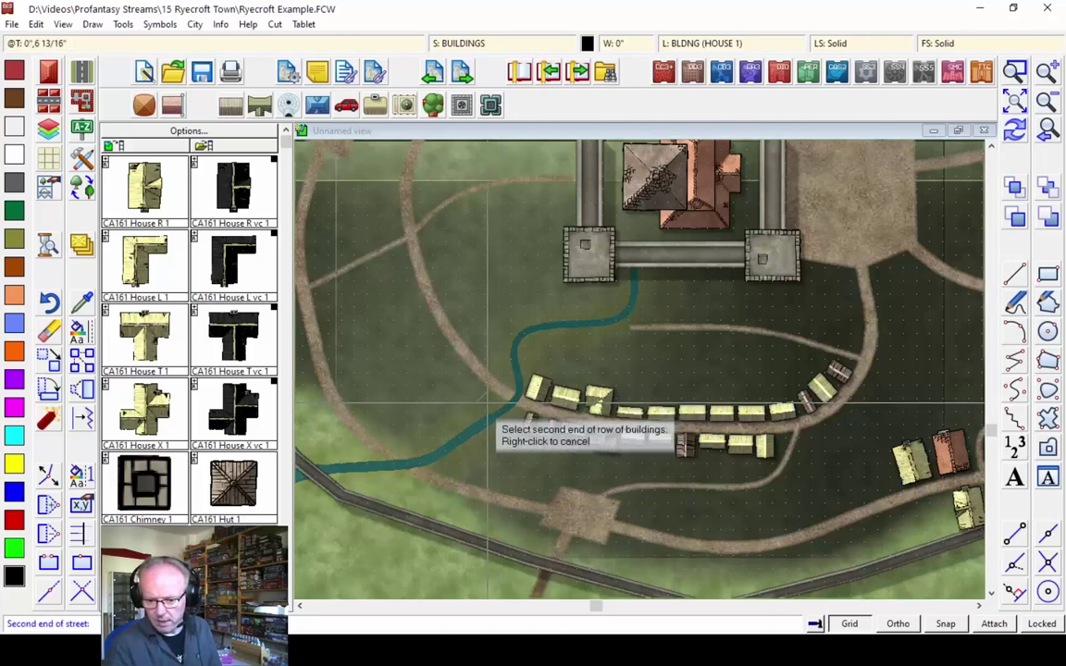
{"action": "left_click", "coordinate": [389, 274]}
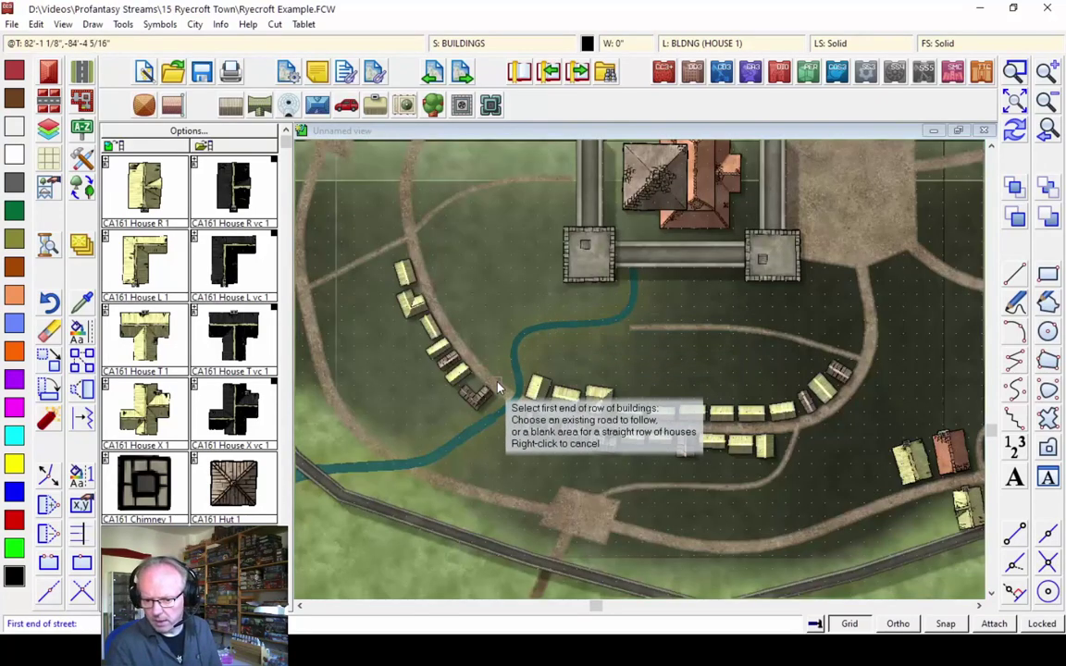
{"action": "left_click", "coordinate": [502, 370]}
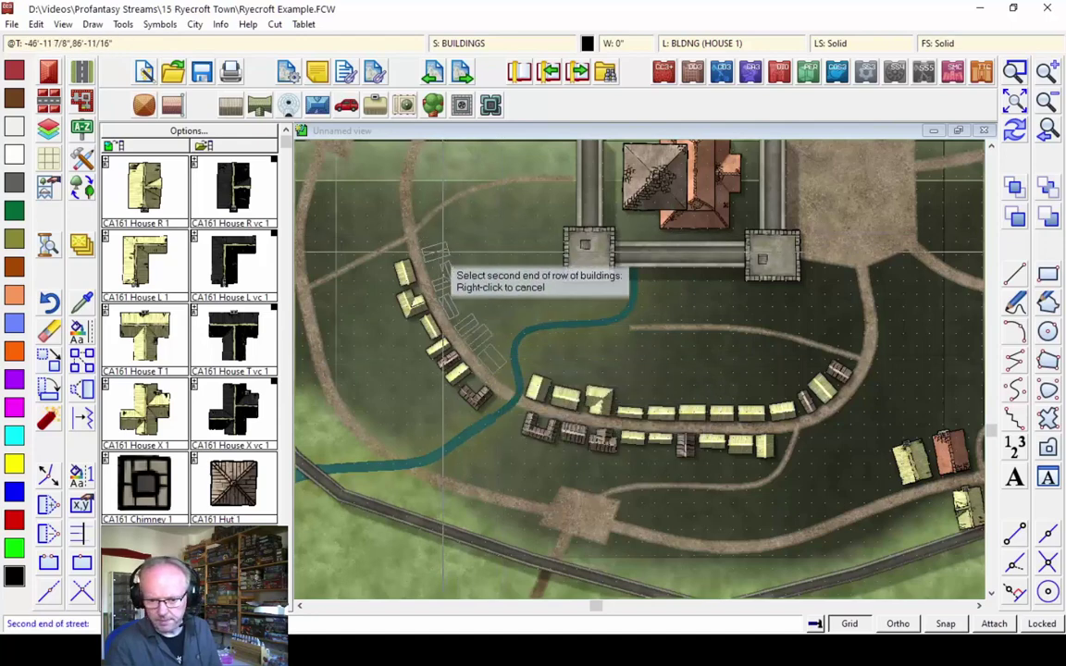
{"action": "left_click", "coordinate": [403, 216]}
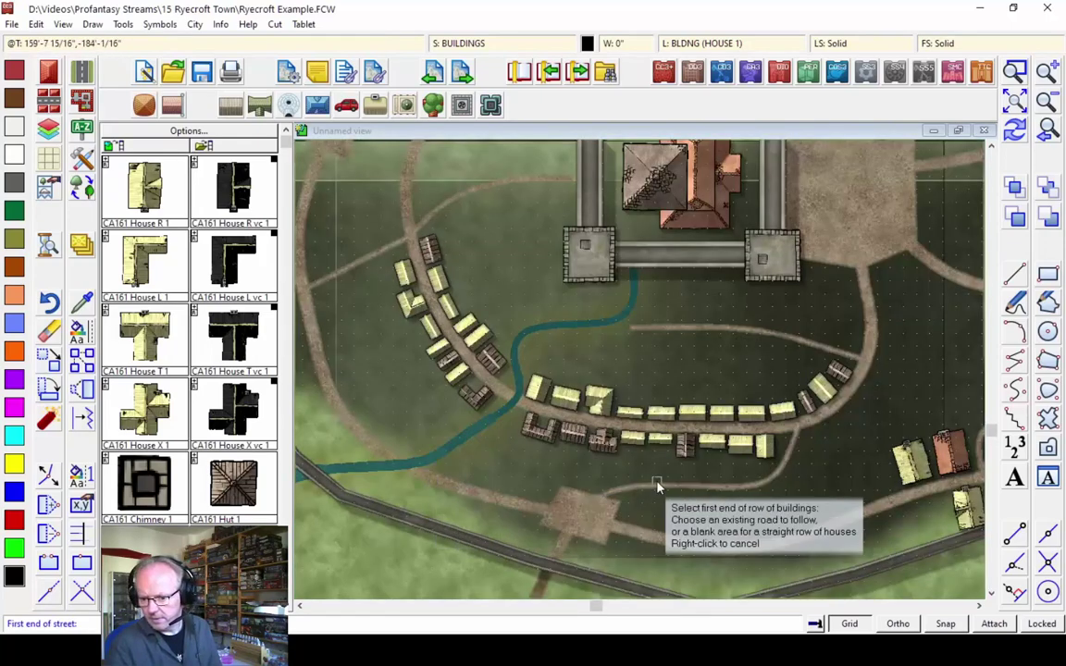
Place a row of houses on each side of the short dead-end lane just south of the castle wall
{"action": "left_click", "coordinate": [845, 355]}
{"action": "left_click", "coordinate": [659, 326]}
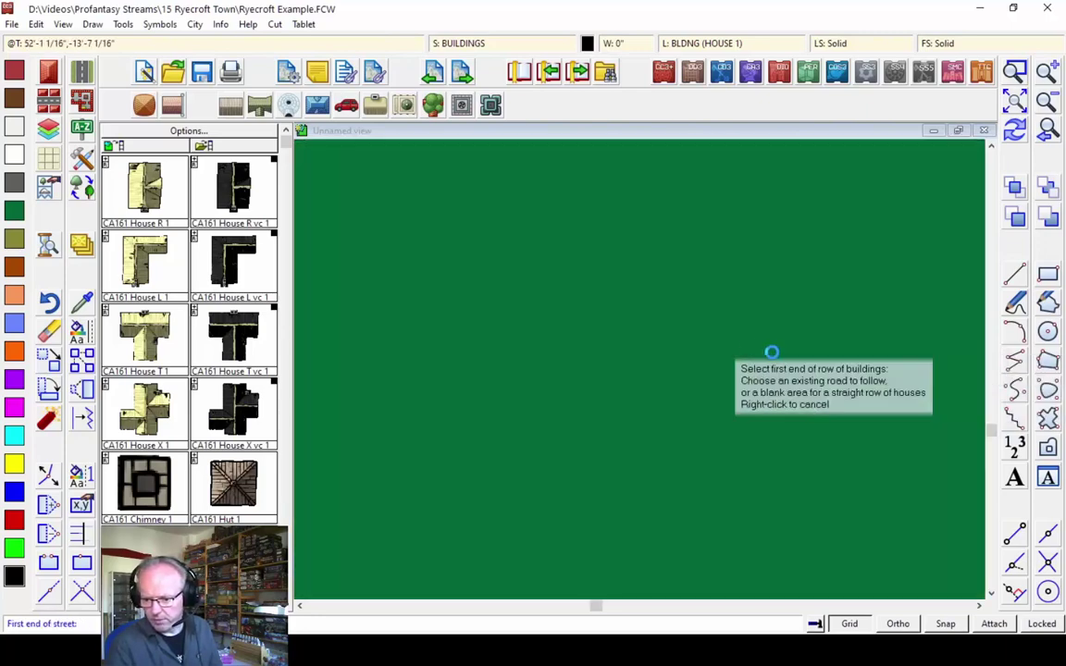
{"action": "left_click", "coordinate": [813, 383]}
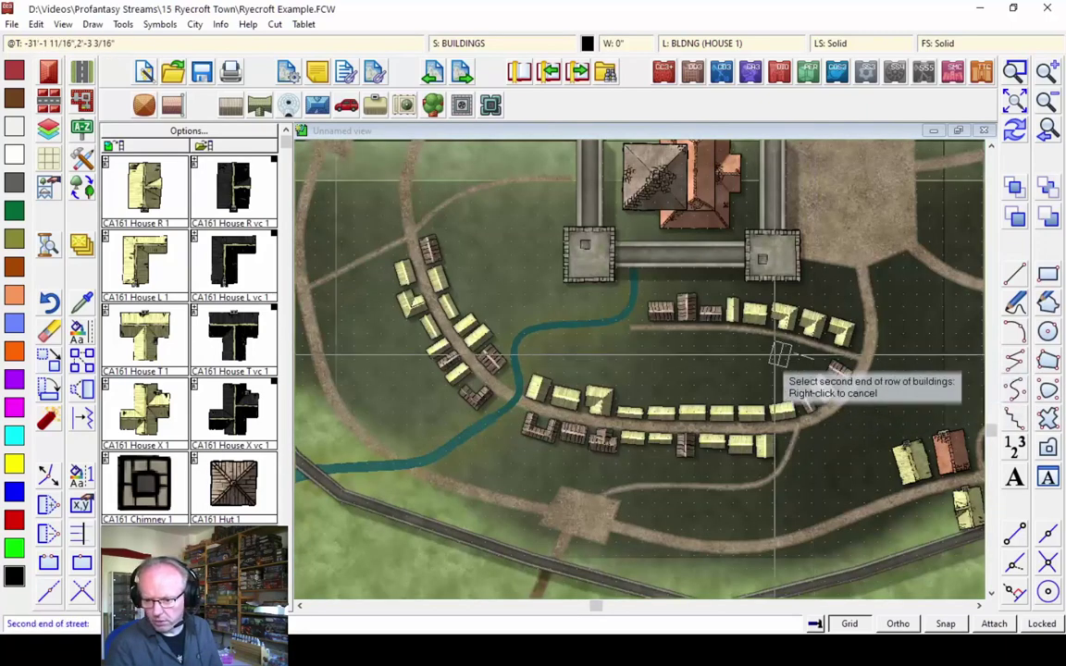
{"action": "left_click", "coordinate": [670, 372]}
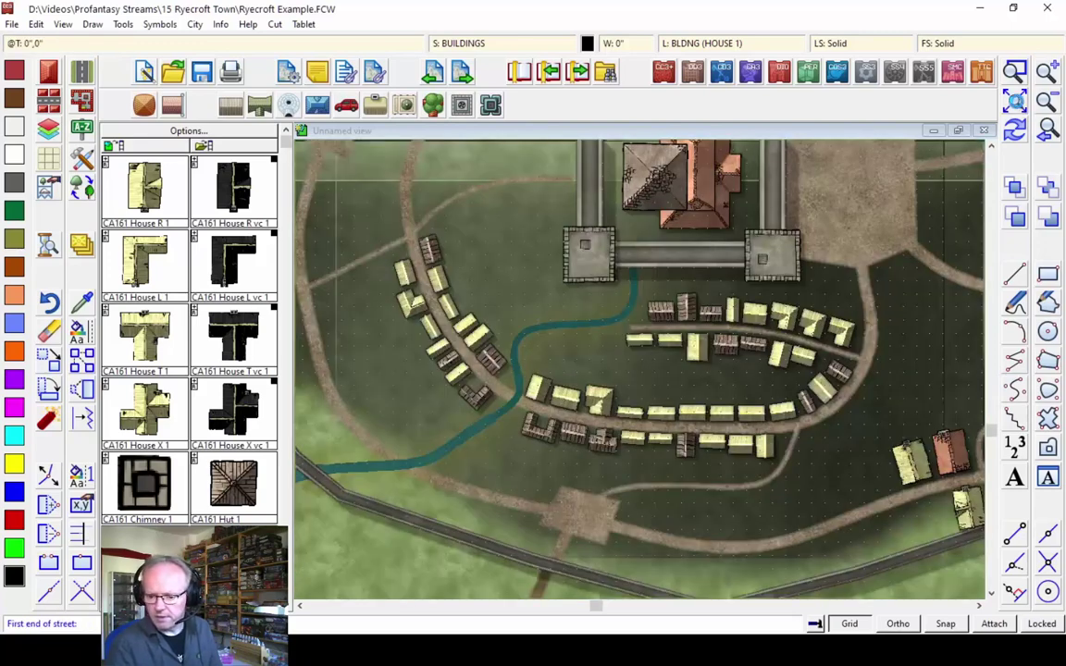
Place a row of houses along the northern side of the narrow lane leading to the southern square
{"action": "left_click", "coordinate": [1014, 100]}
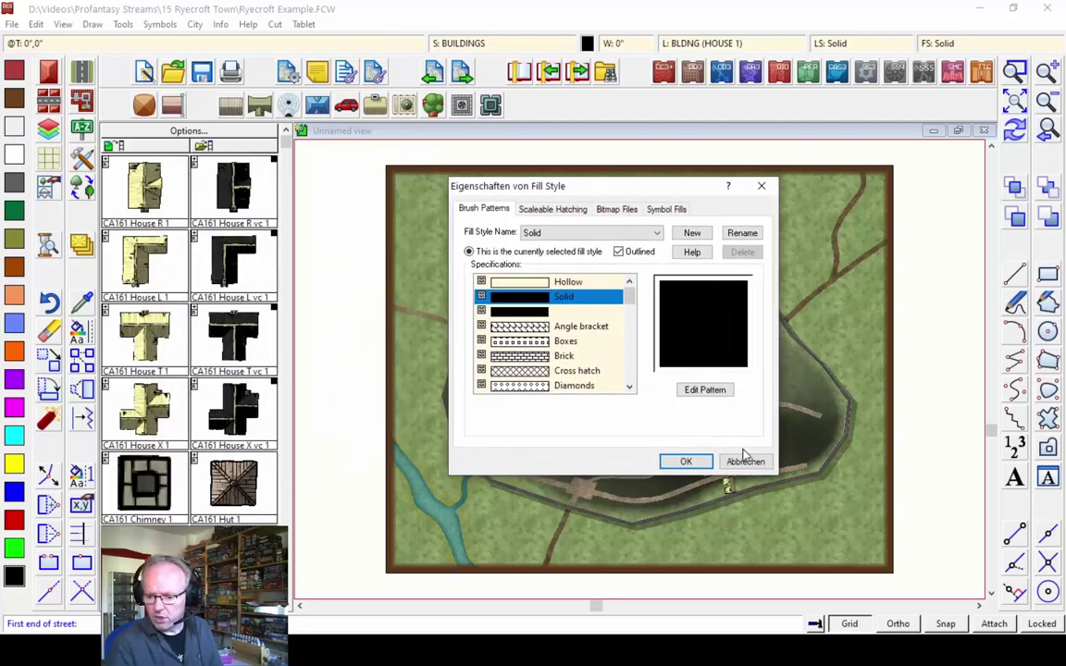
{"action": "left_click", "coordinate": [745, 465]}
{"action": "left_click", "coordinate": [1018, 78]}
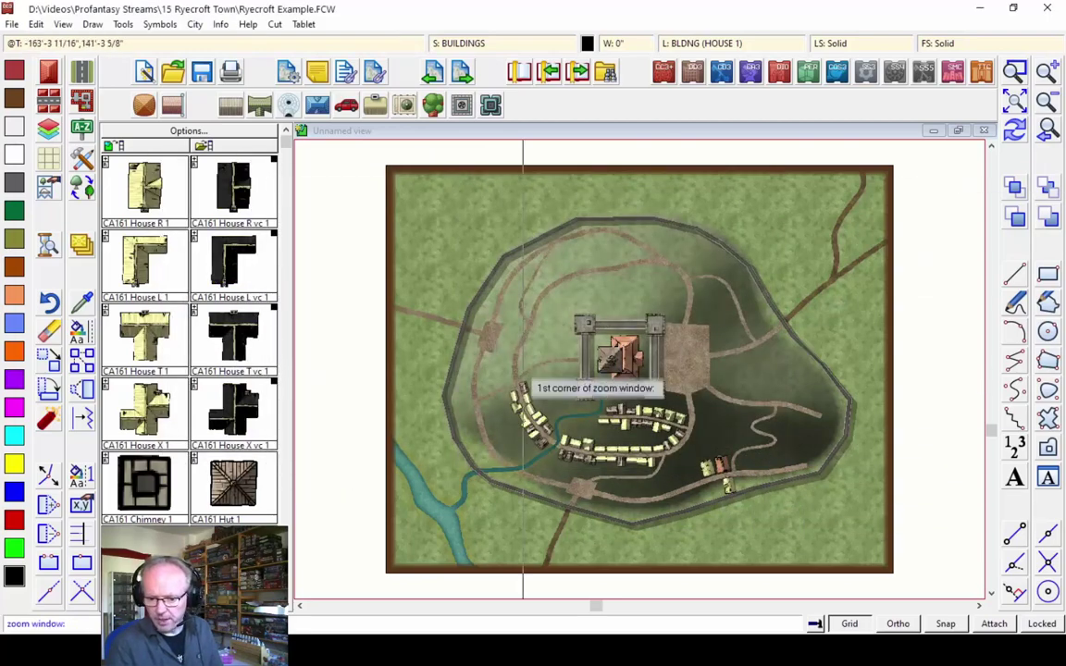
{"action": "left_click", "coordinate": [698, 528]}
{"action": "right_click", "coordinate": [705, 529]}
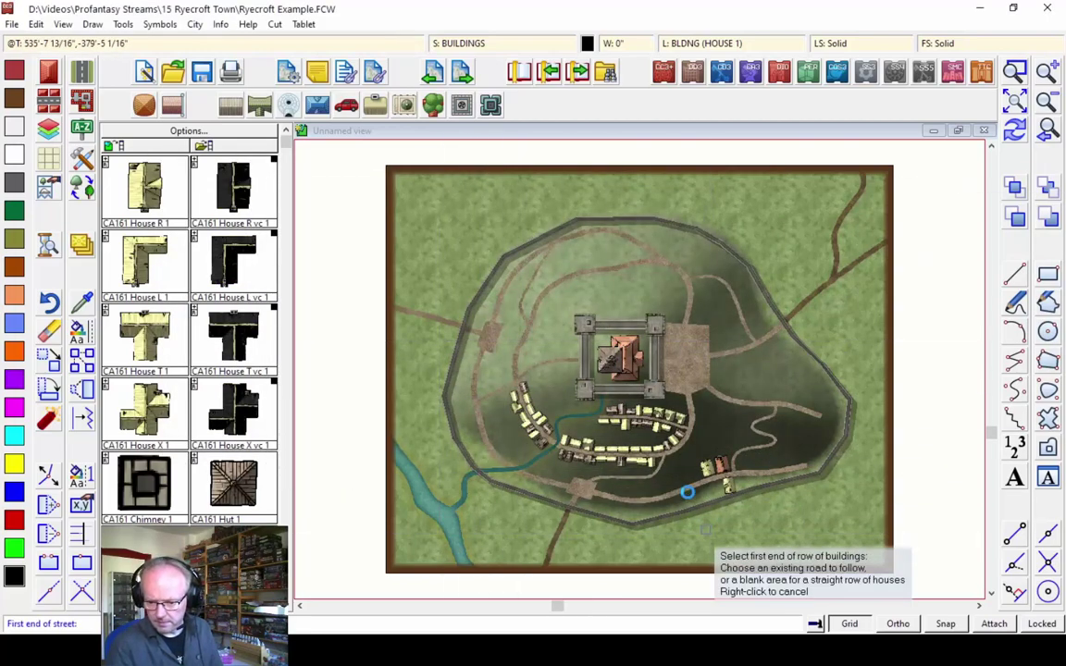
{"action": "scroll", "coordinate": [689, 498], "scroll_direction": "up", "scroll_amount": 2}
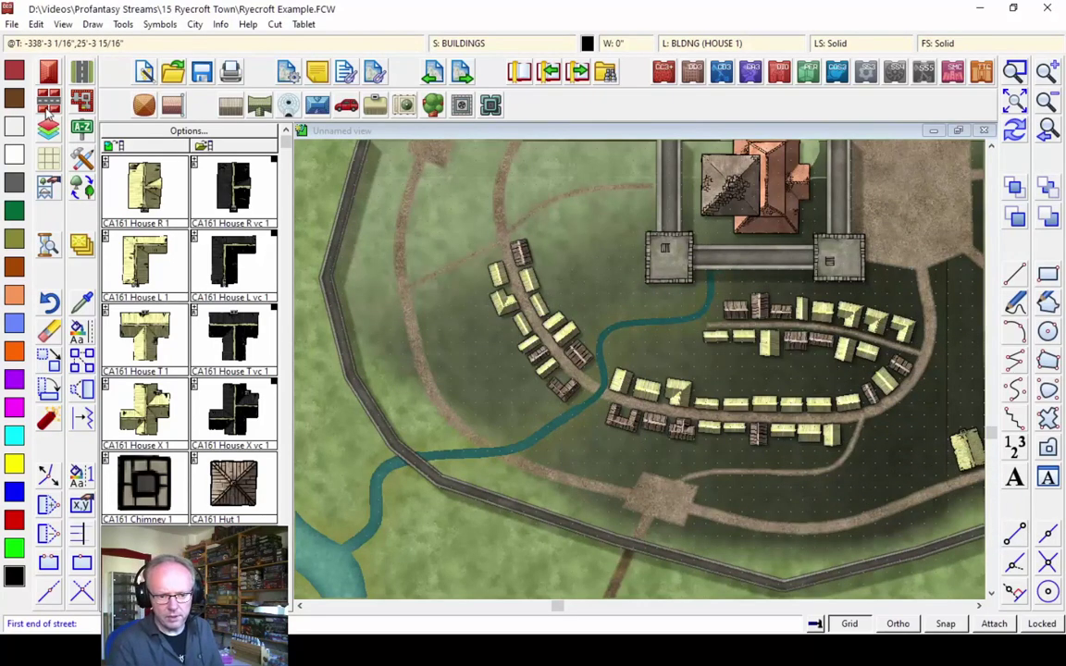
{"action": "left_click", "coordinate": [773, 458]}
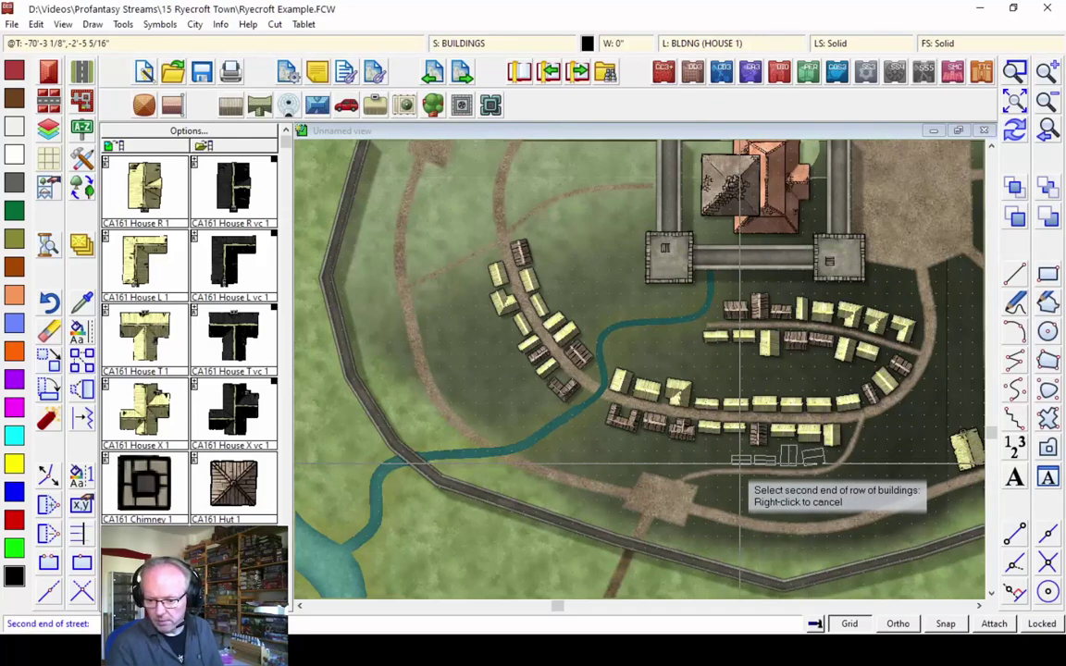
{"action": "left_click", "coordinate": [676, 465]}
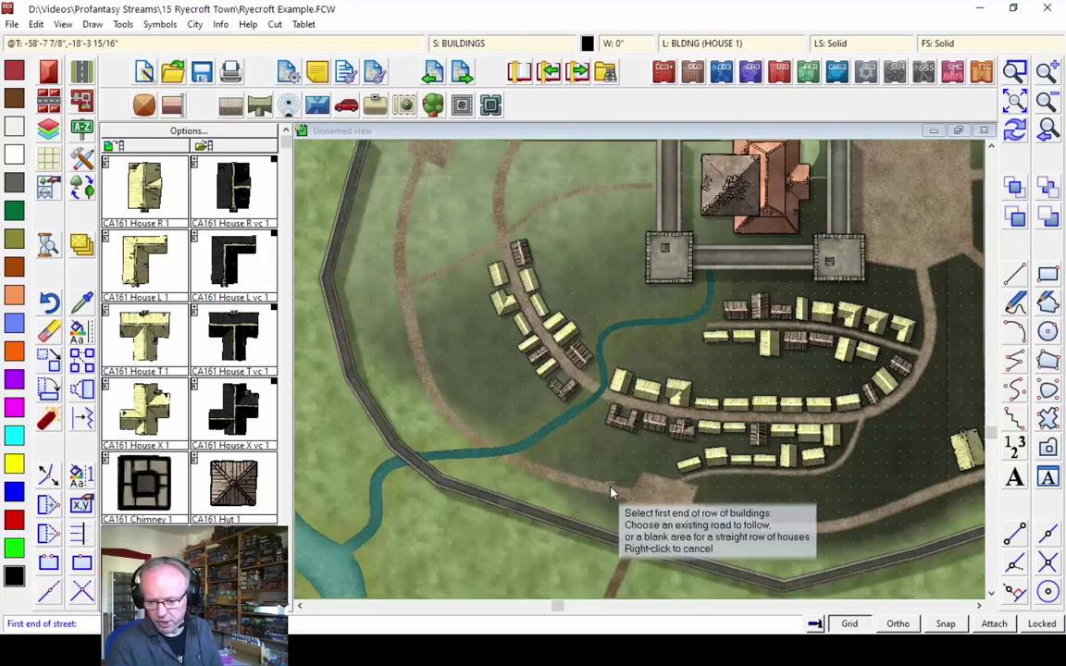
Line both sides of the road between the southern square and the river with rows of houses
{"action": "left_click", "coordinate": [551, 437]}
{"action": "left_click", "coordinate": [590, 467]}
{"action": "left_click", "coordinate": [588, 477]}
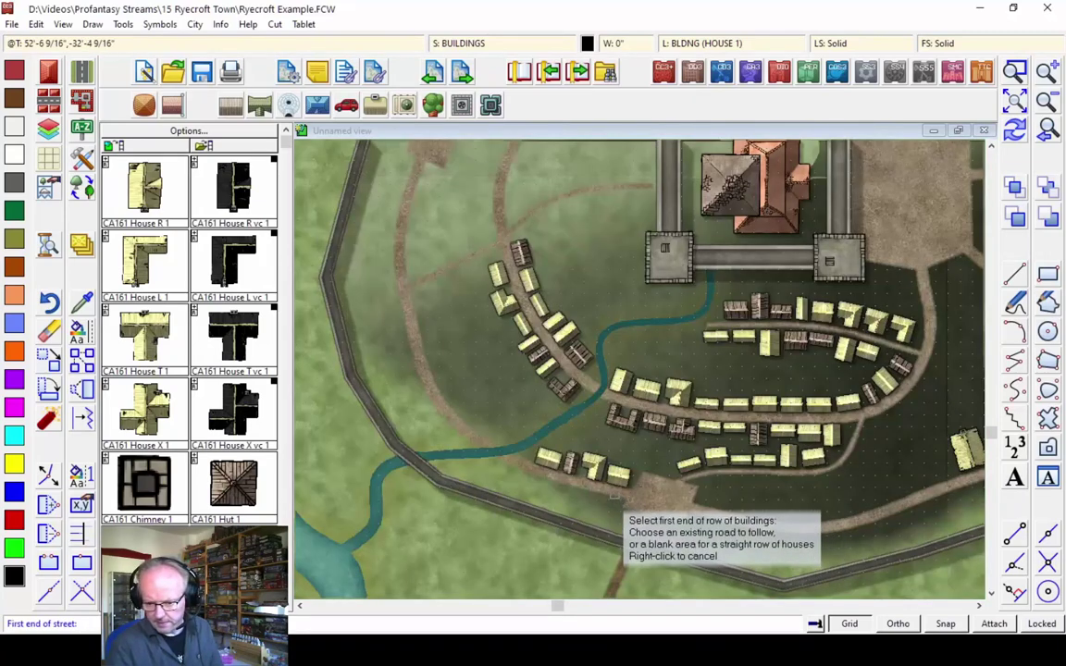
{"action": "left_click", "coordinate": [606, 495]}
{"action": "left_click", "coordinate": [555, 485]}
{"action": "left_click", "coordinate": [512, 476]}
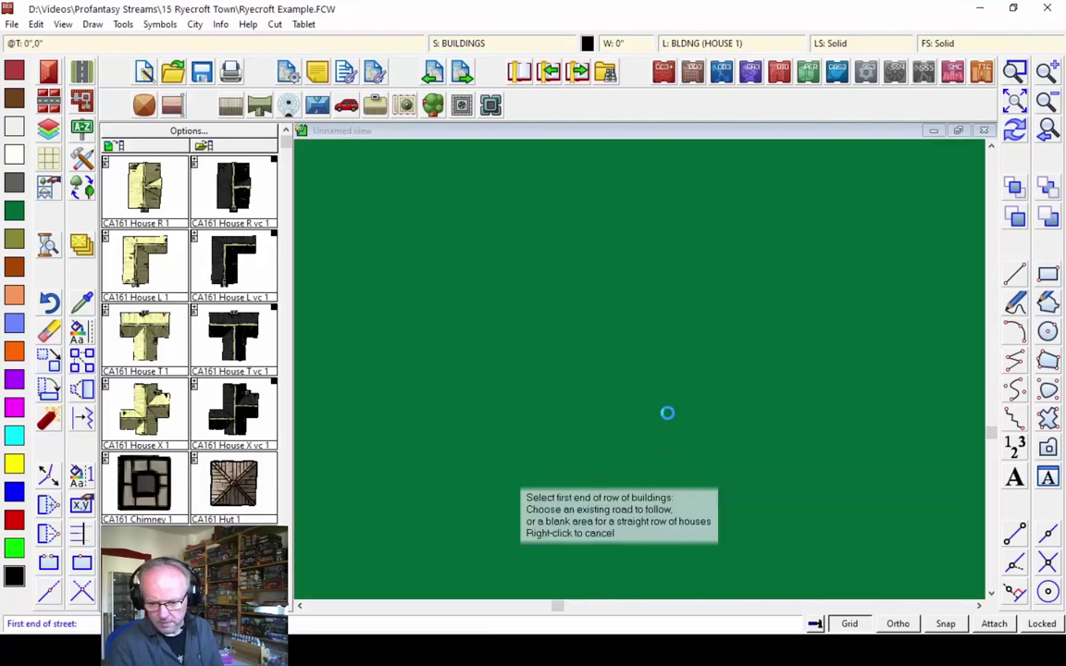
Place a house row along the outer side of the western road from river to square, and a short row opposite near the square
{"action": "left_click", "coordinate": [462, 445]}
{"action": "left_click", "coordinate": [445, 441]}
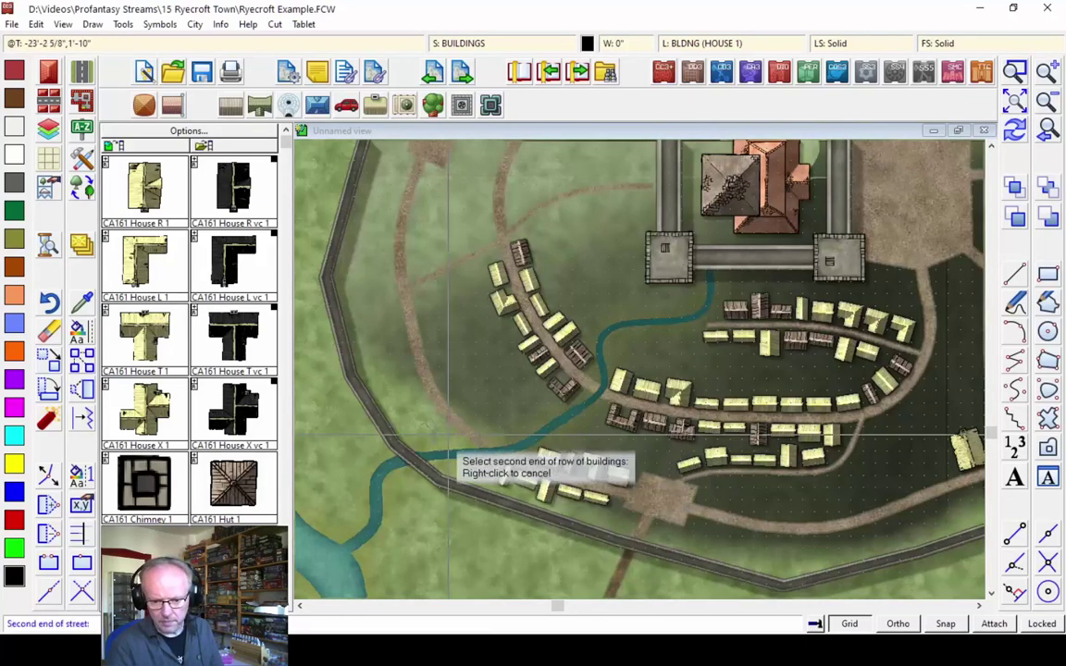
{"action": "left_click", "coordinate": [380, 176]}
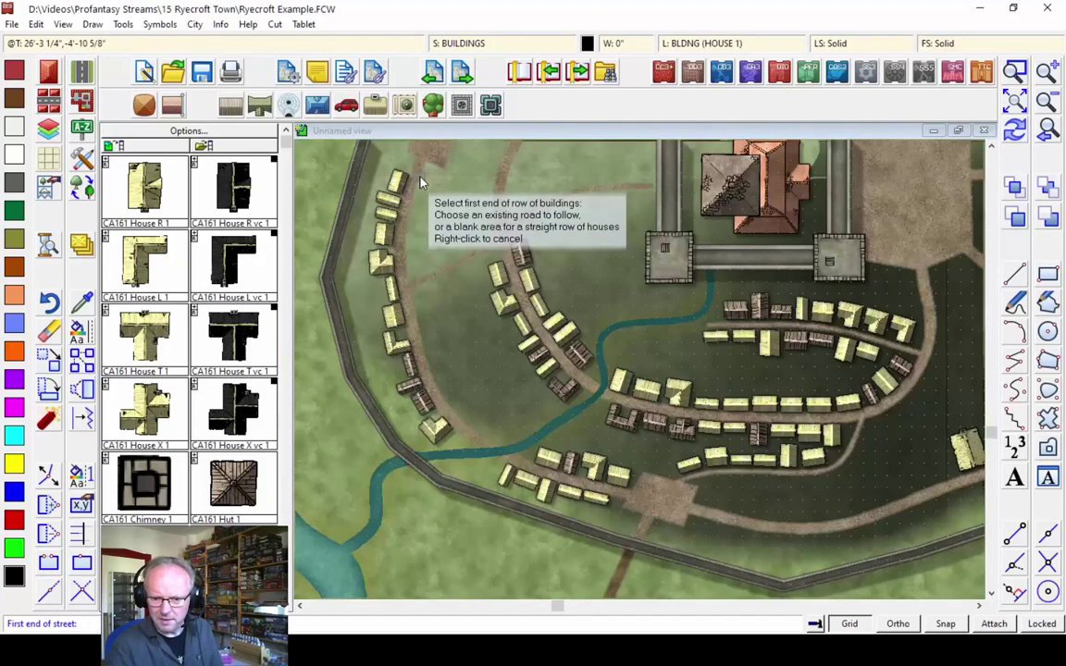
{"action": "left_click", "coordinate": [378, 159]}
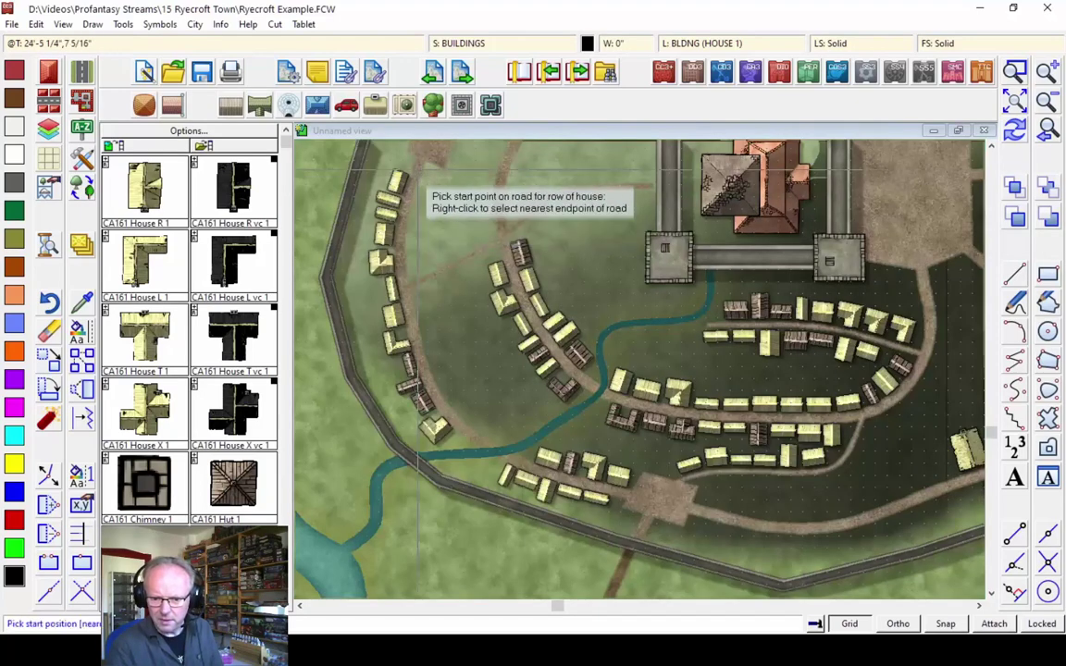
{"action": "left_click", "coordinate": [431, 173]}
{"action": "left_click", "coordinate": [417, 265]}
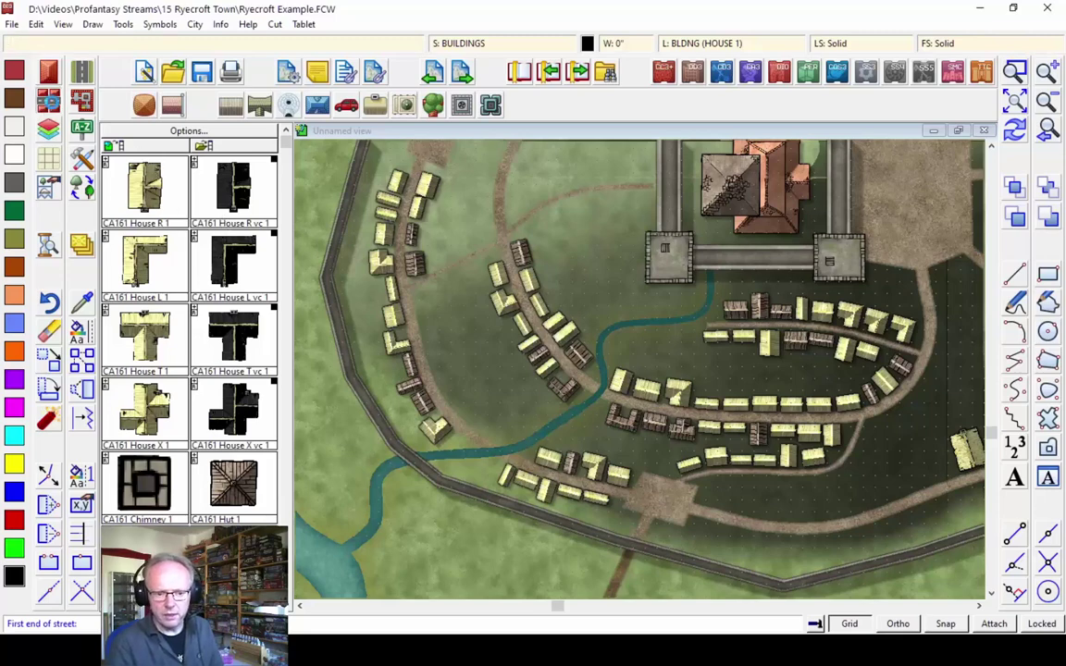
Change the second house style of the CA161 Small Houses street setting to CA161 Tiled Roof Blue and save the setting
{"action": "right_click", "coordinate": [52, 107]}
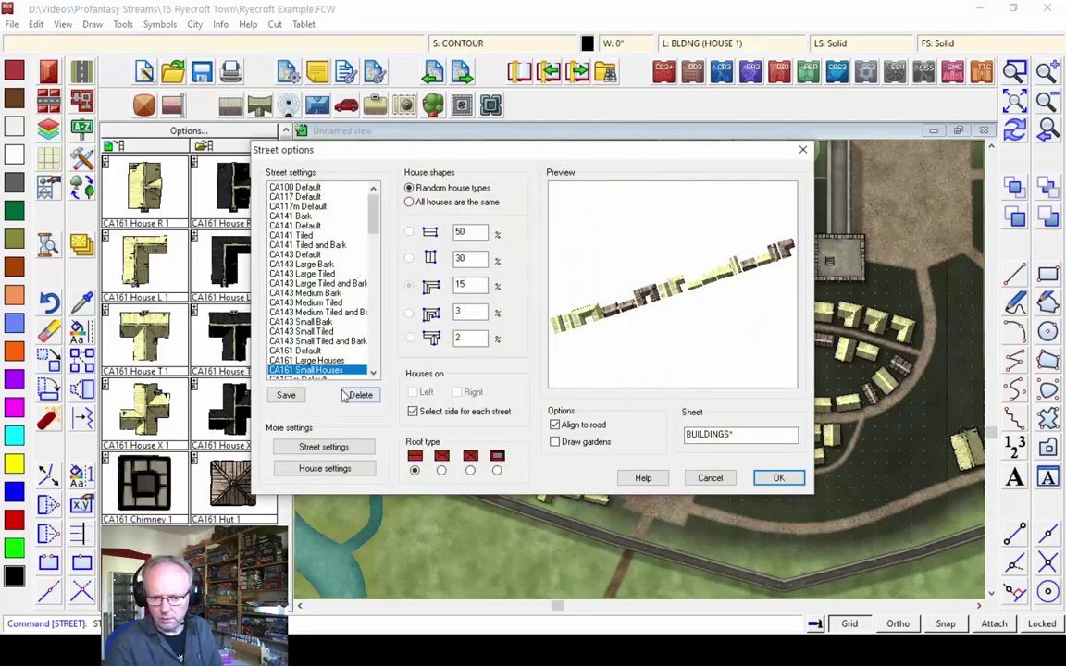
{"action": "left_click", "coordinate": [338, 453]}
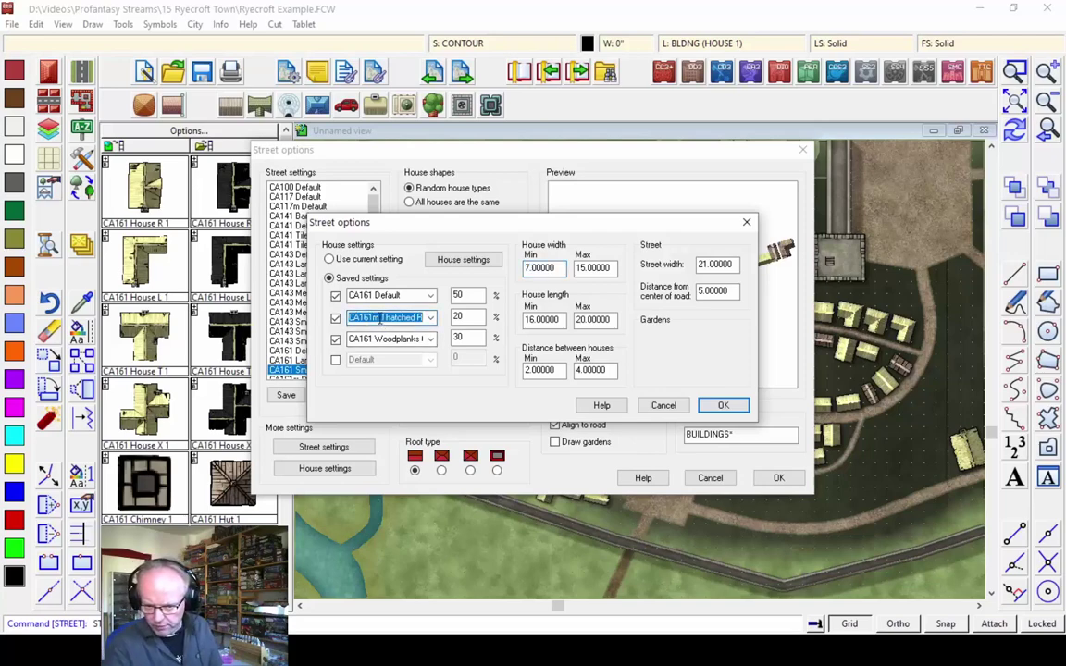
{"action": "left_click", "coordinate": [431, 318]}
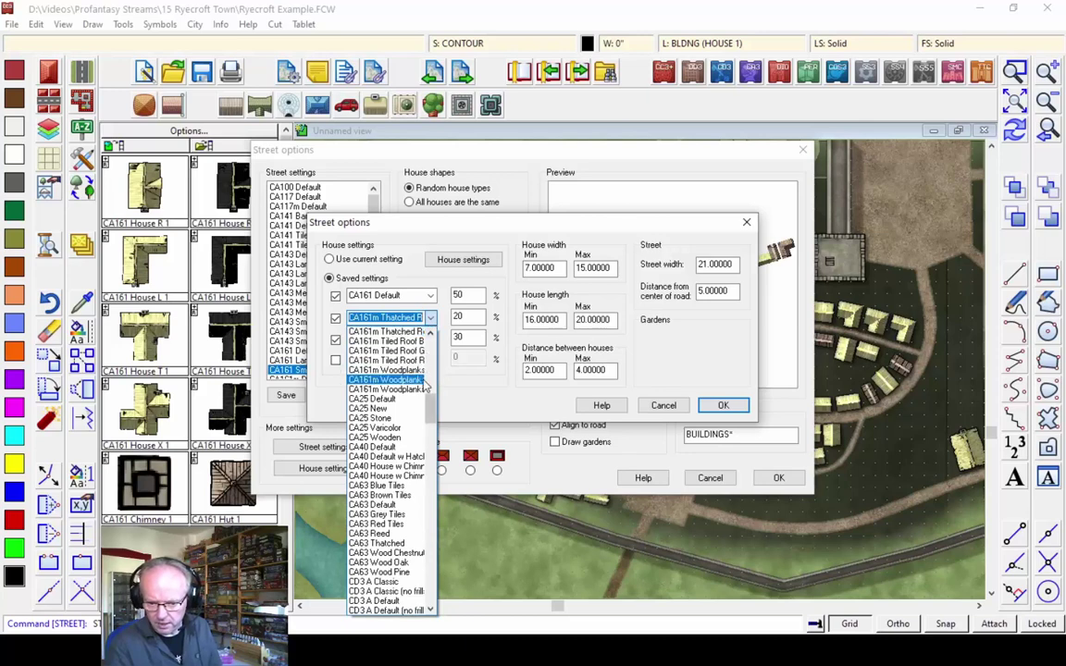
{"action": "left_click_drag", "start_coordinate": [429, 408], "coordinate": [432, 400]}
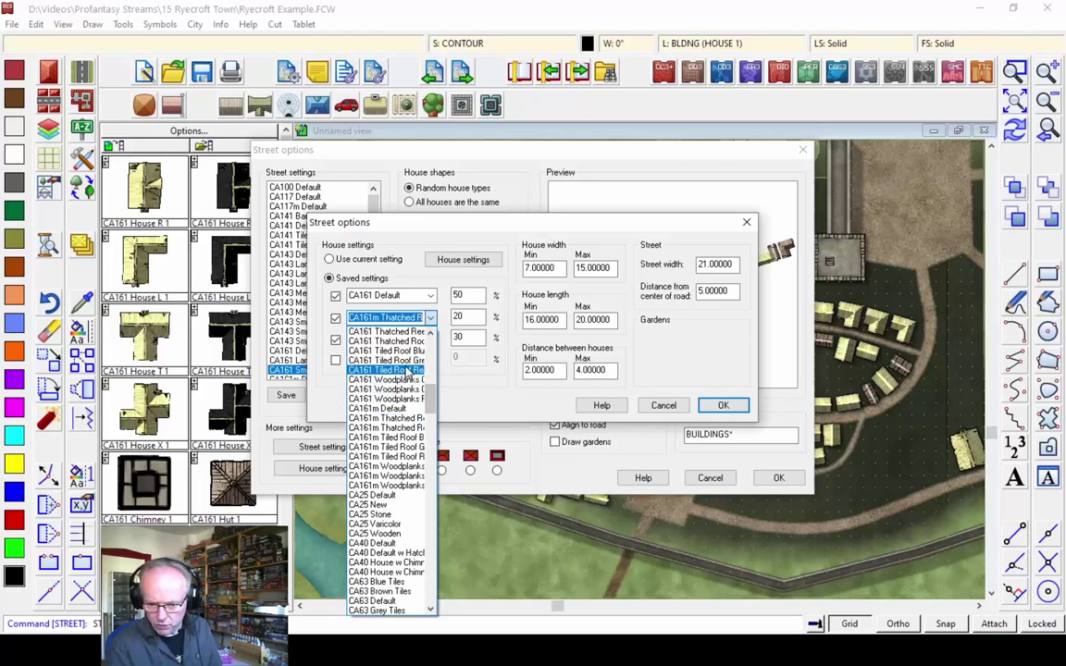
{"action": "left_click", "coordinate": [393, 352]}
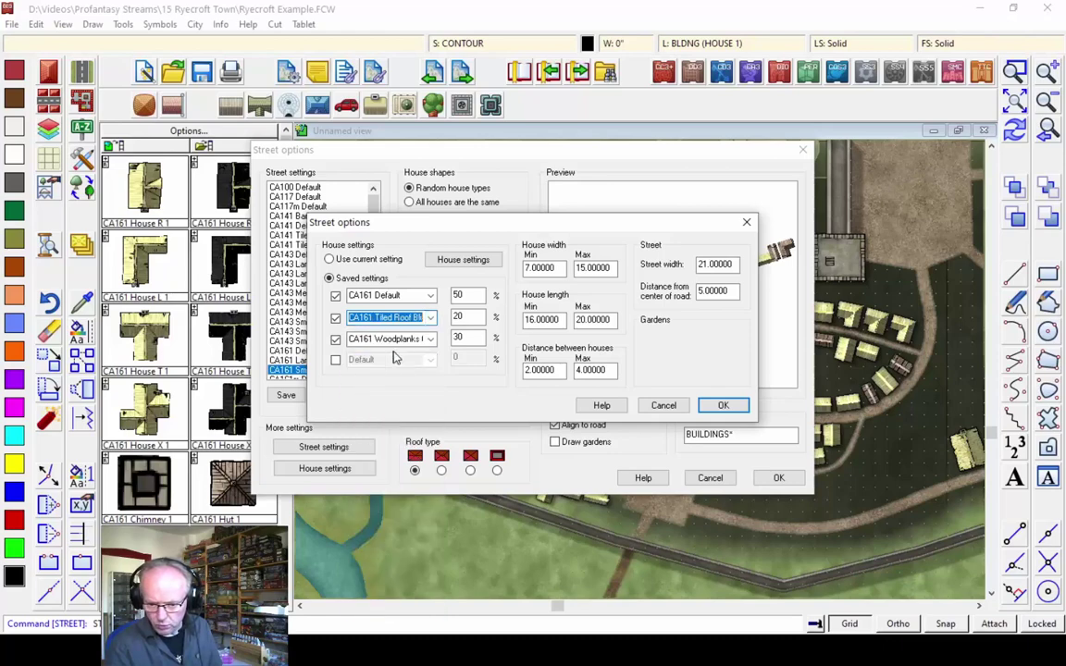
{"action": "left_click", "coordinate": [722, 406]}
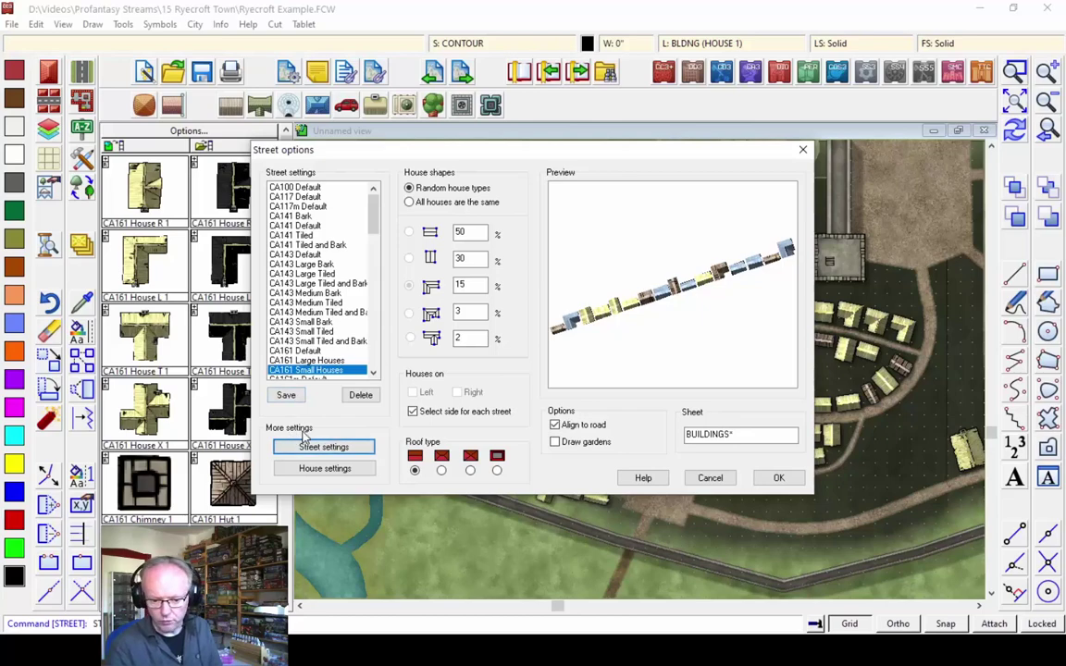
{"action": "left_click", "coordinate": [286, 395]}
{"action": "left_click", "coordinate": [586, 338]}
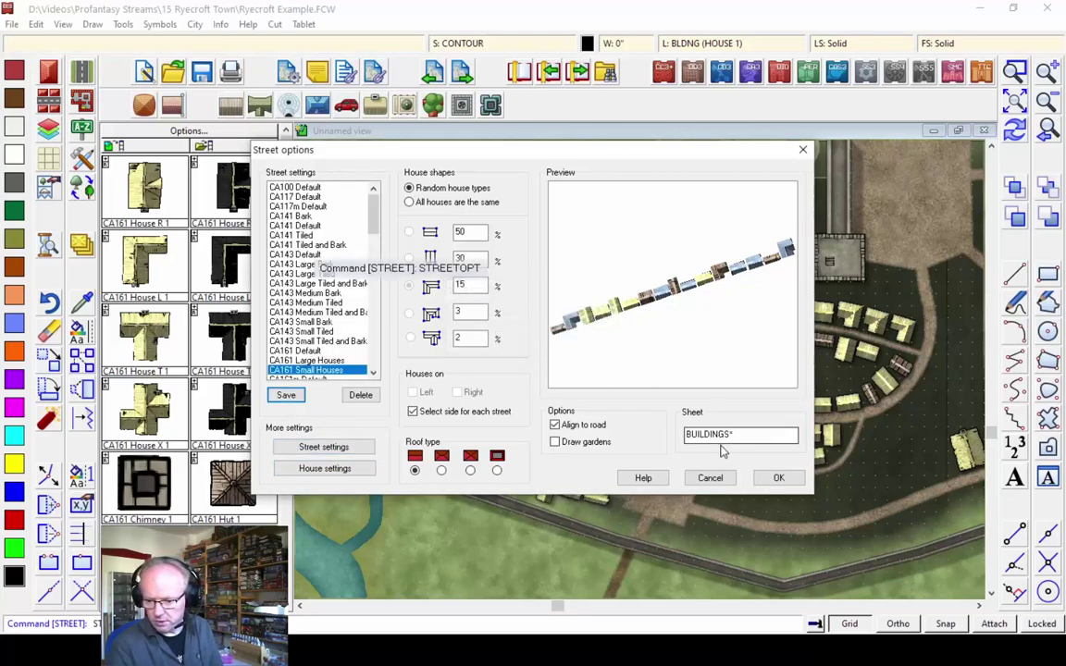
{"action": "left_click", "coordinate": [778, 477]}
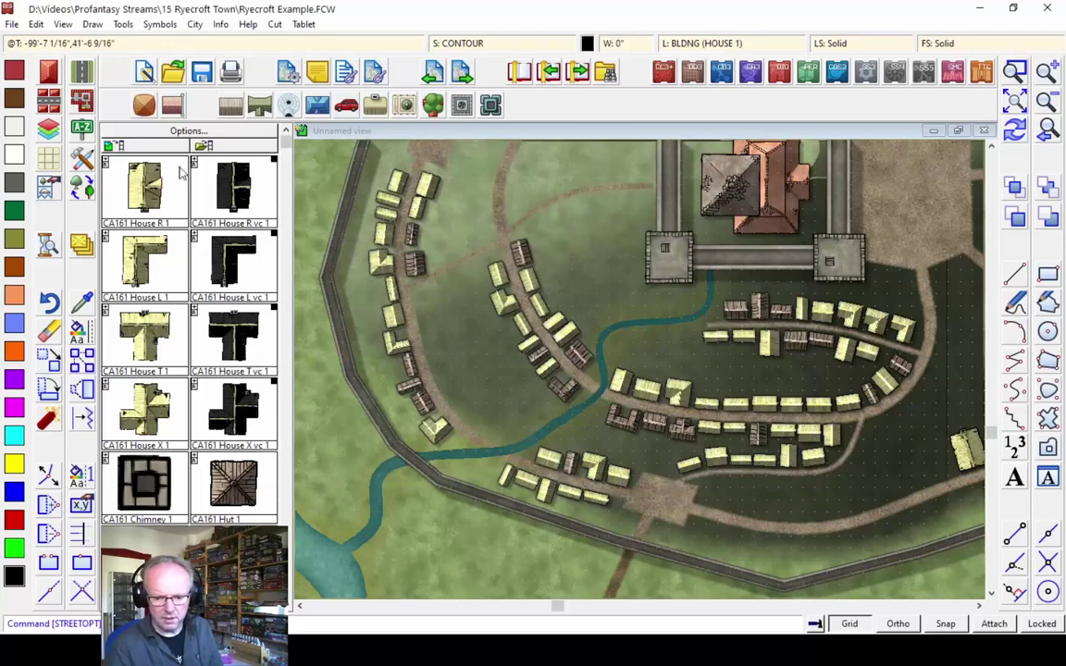
Insert an irregular U-shaped building in the CA161 Default style on the river's north bank, between the two western roads
{"action": "left_click", "coordinate": [59, 99]}
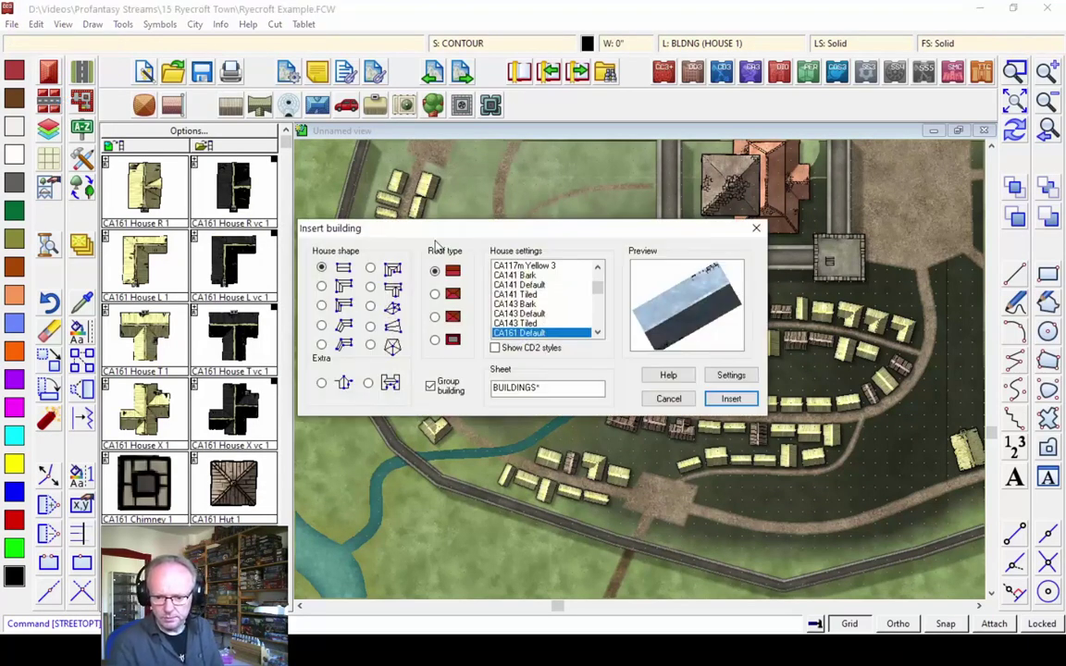
{"action": "left_click", "coordinate": [535, 323]}
{"action": "left_click", "coordinate": [531, 332]}
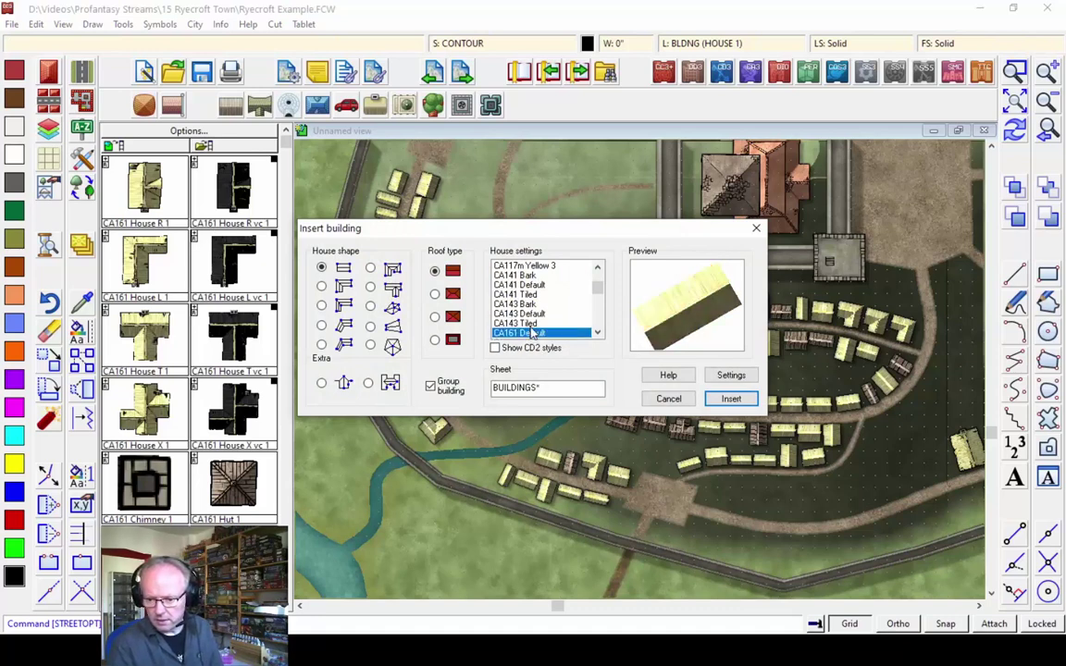
{"action": "left_click", "coordinate": [370, 287]}
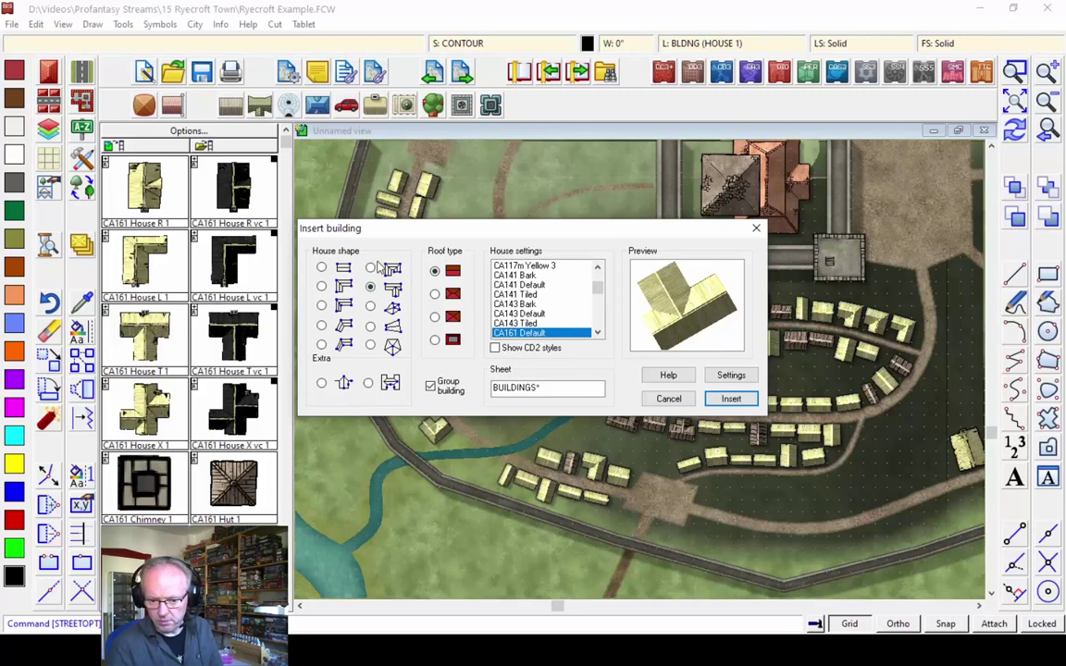
{"action": "left_click", "coordinate": [371, 269]}
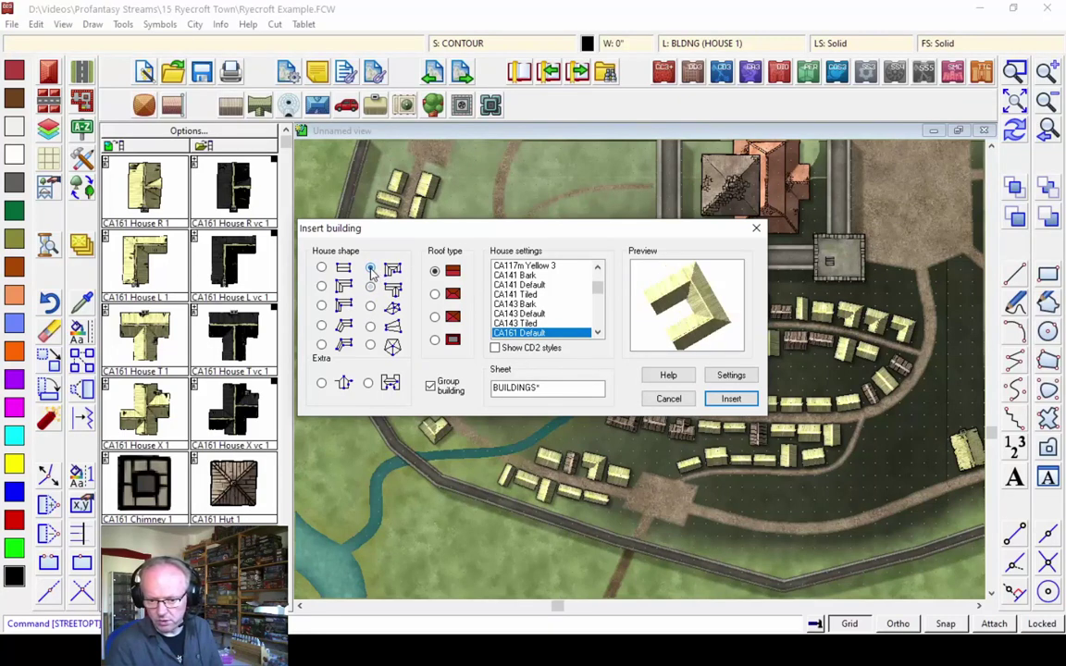
{"action": "left_click", "coordinate": [731, 400]}
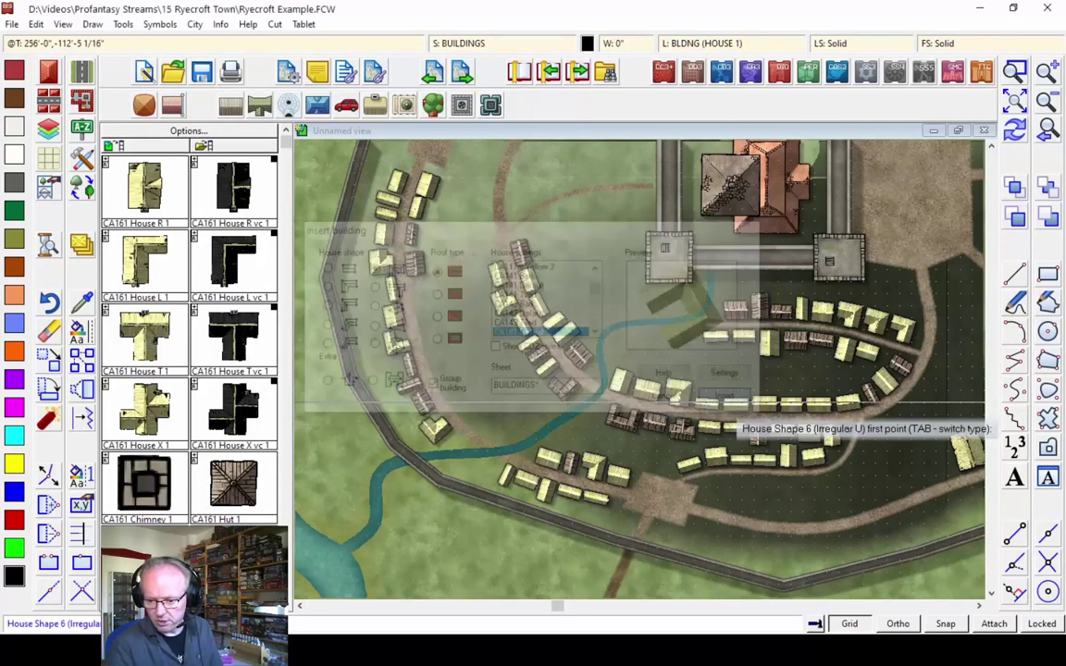
{"action": "left_click", "coordinate": [504, 434]}
{"action": "left_click", "coordinate": [486, 402]}
{"action": "left_click", "coordinate": [525, 382]}
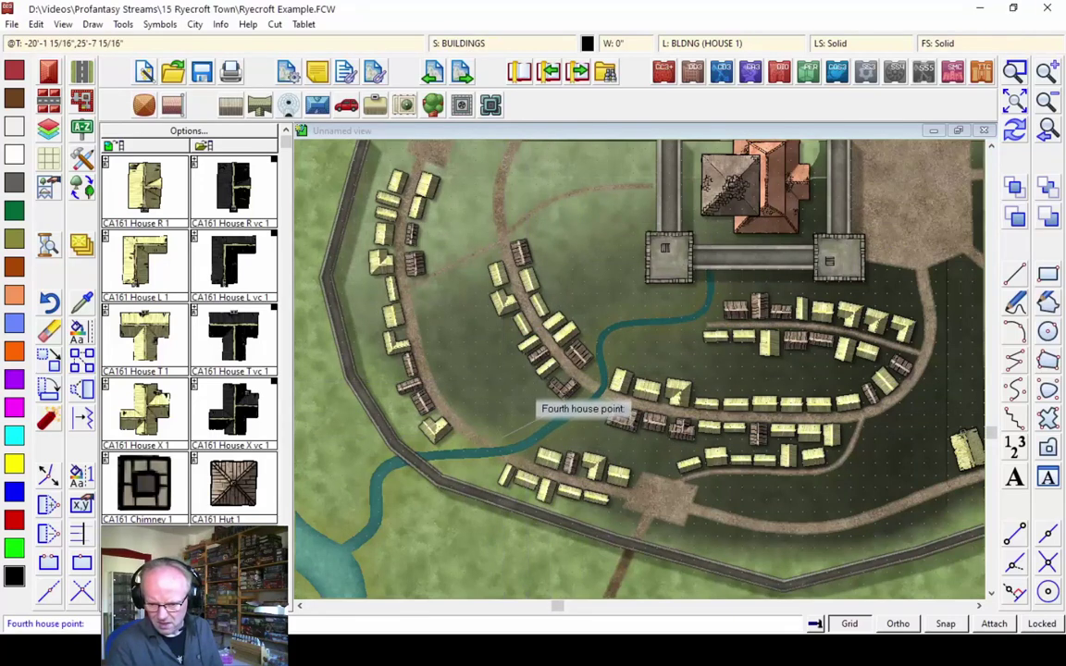
{"action": "left_click", "coordinate": [515, 405]}
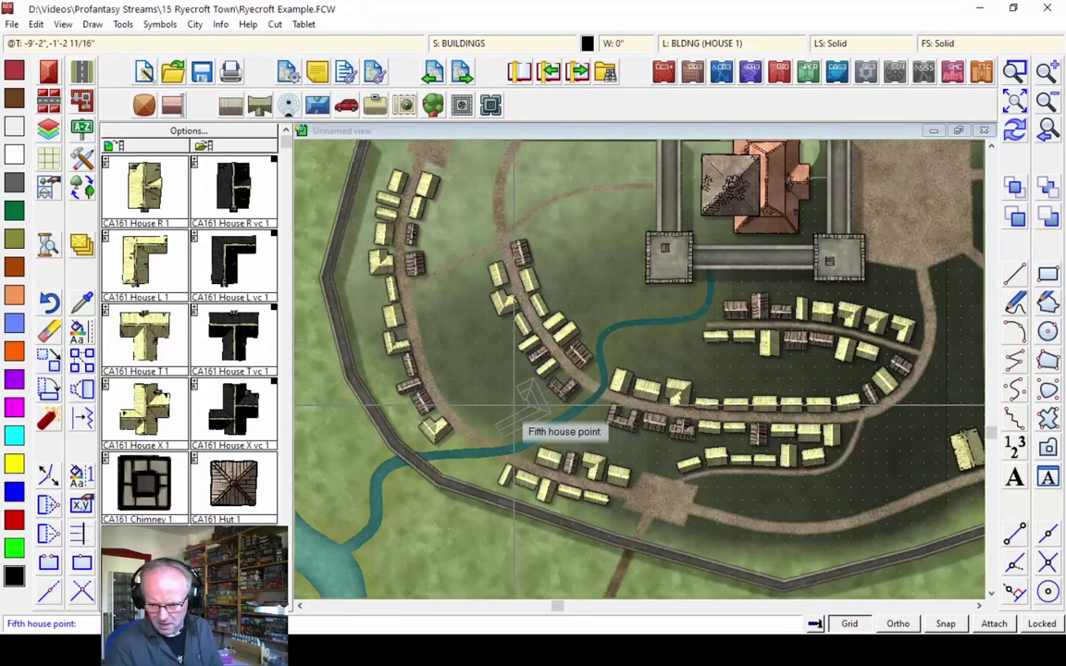
{"action": "left_click", "coordinate": [515, 403]}
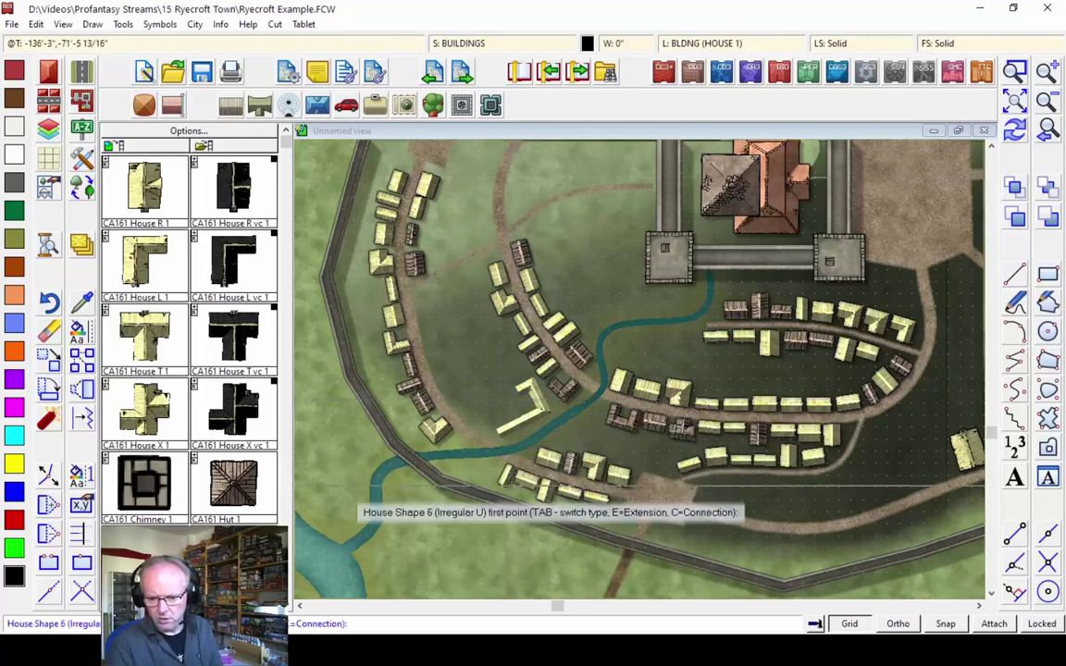
{"action": "left_click", "coordinate": [1015, 131]}
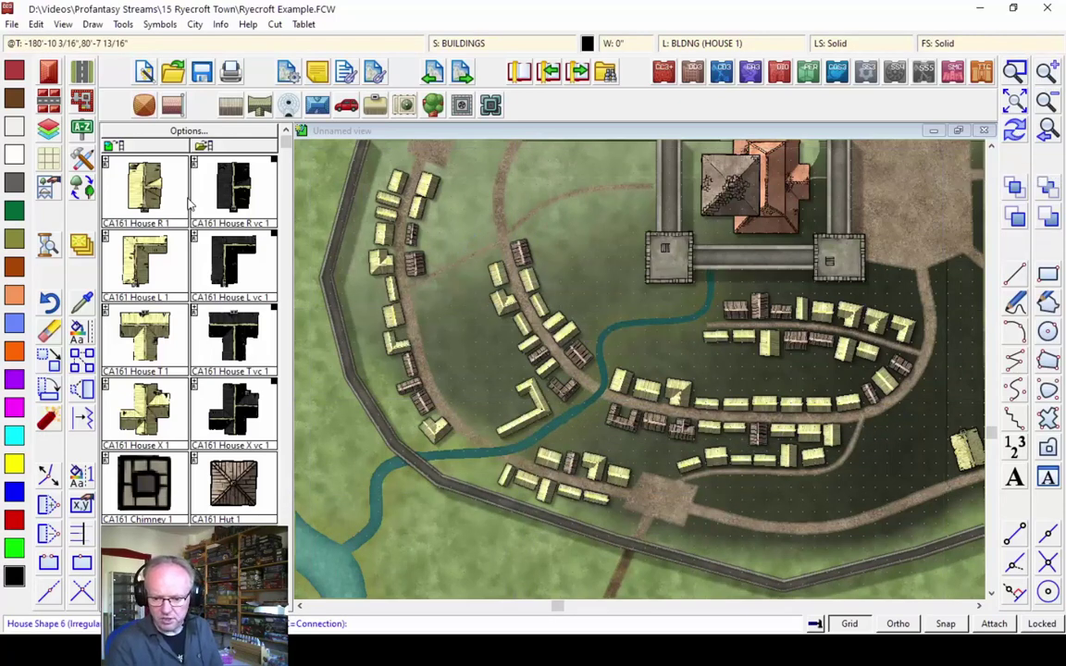
Place a row of houses along the inner side of the western road, from the river crossing north past the footpath junction
{"action": "left_click", "coordinate": [41, 109]}
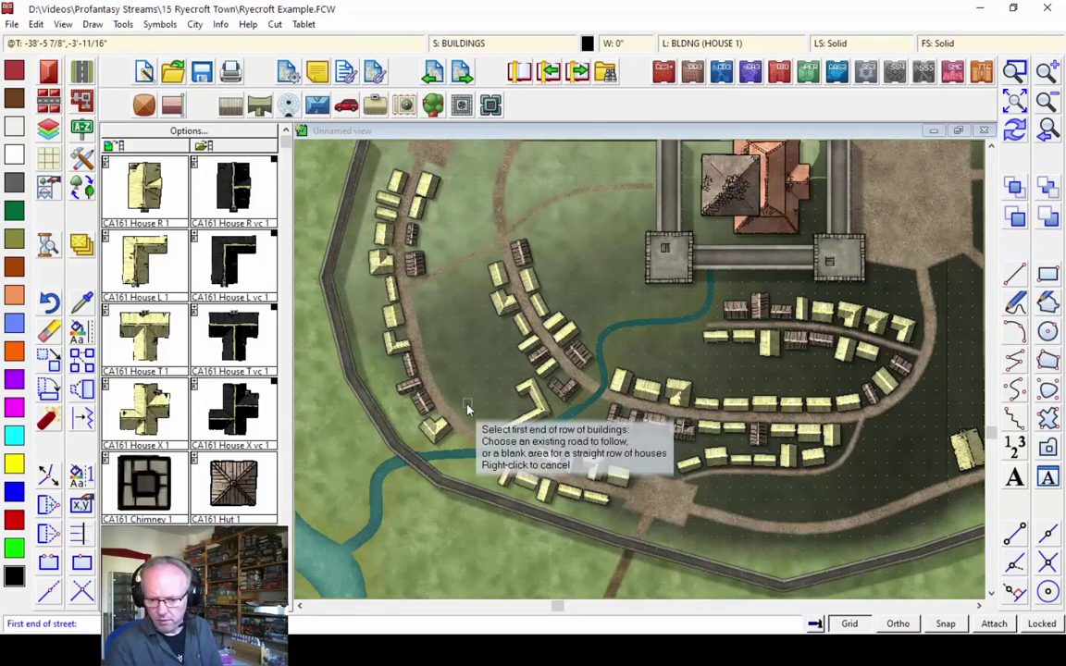
{"action": "left_click", "coordinate": [471, 435]}
{"action": "left_click", "coordinate": [471, 435]}
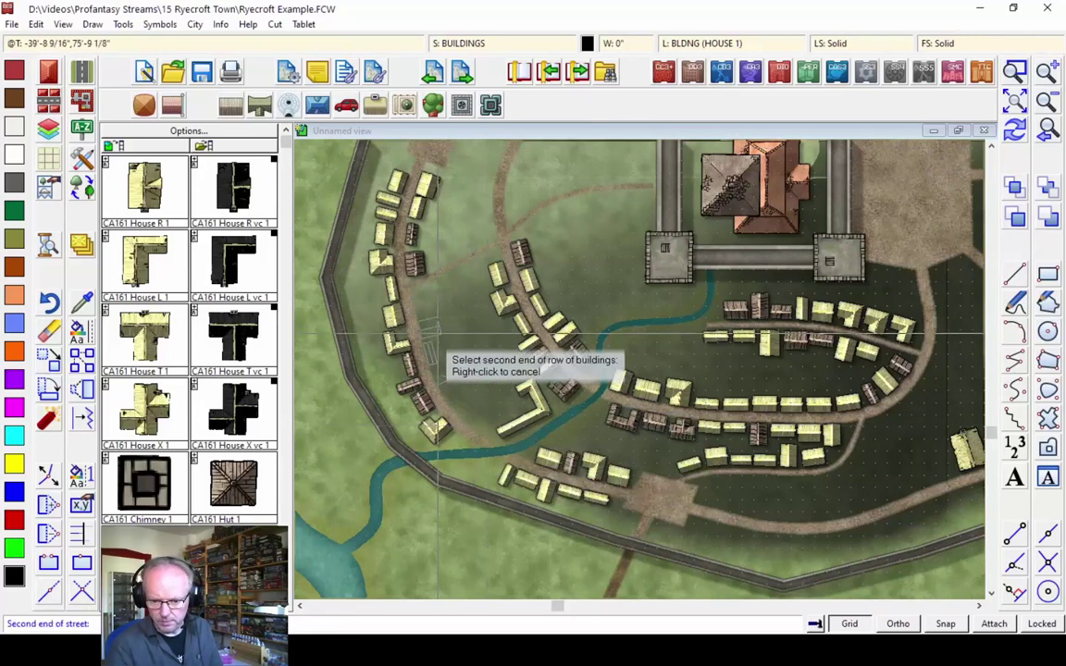
{"action": "left_click", "coordinate": [427, 296]}
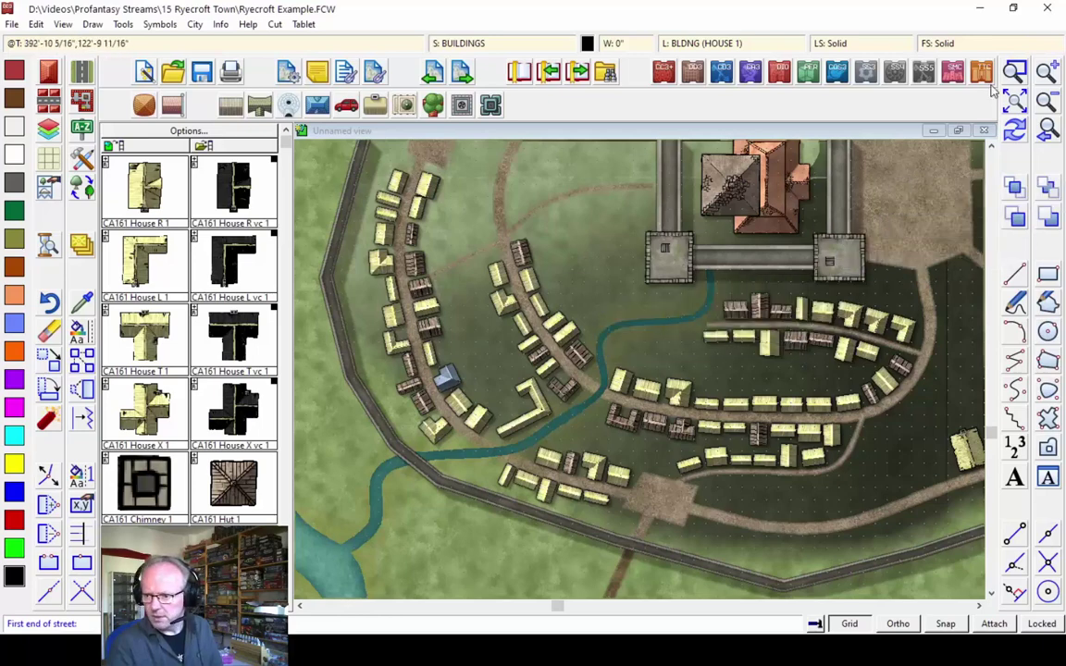
Erase the wooden-roofed house that blocks the footpath where it meets the western road
{"action": "left_click", "coordinate": [1015, 72]}
{"action": "left_click", "coordinate": [422, 264]}
{"action": "left_click", "coordinate": [505, 324]}
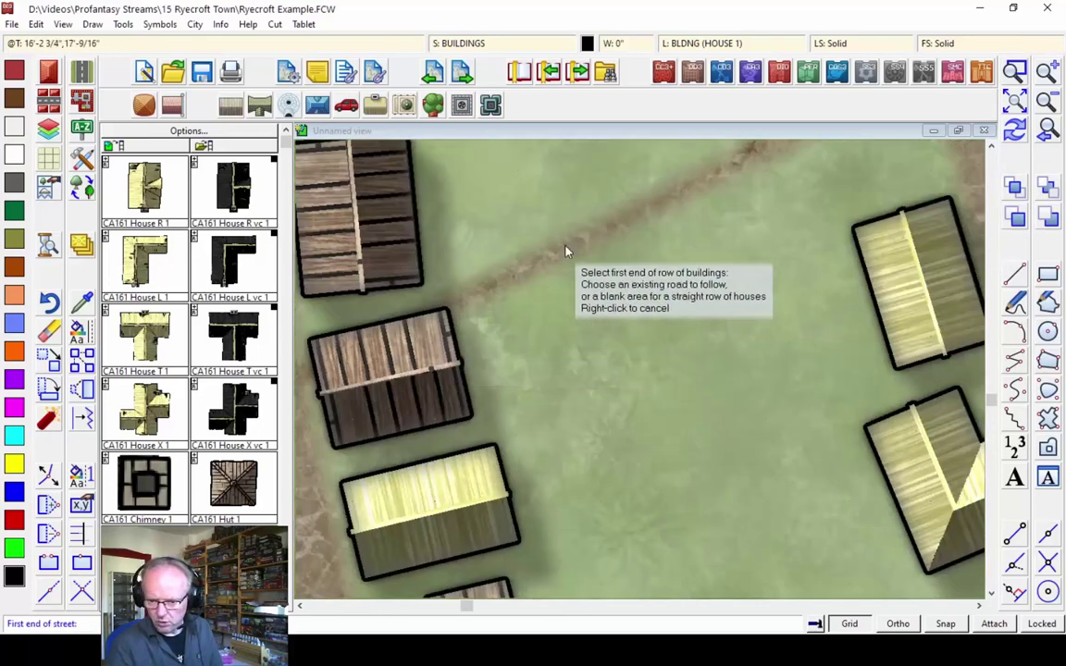
{"action": "left_click", "coordinate": [50, 331]}
{"action": "left_click", "coordinate": [467, 372]}
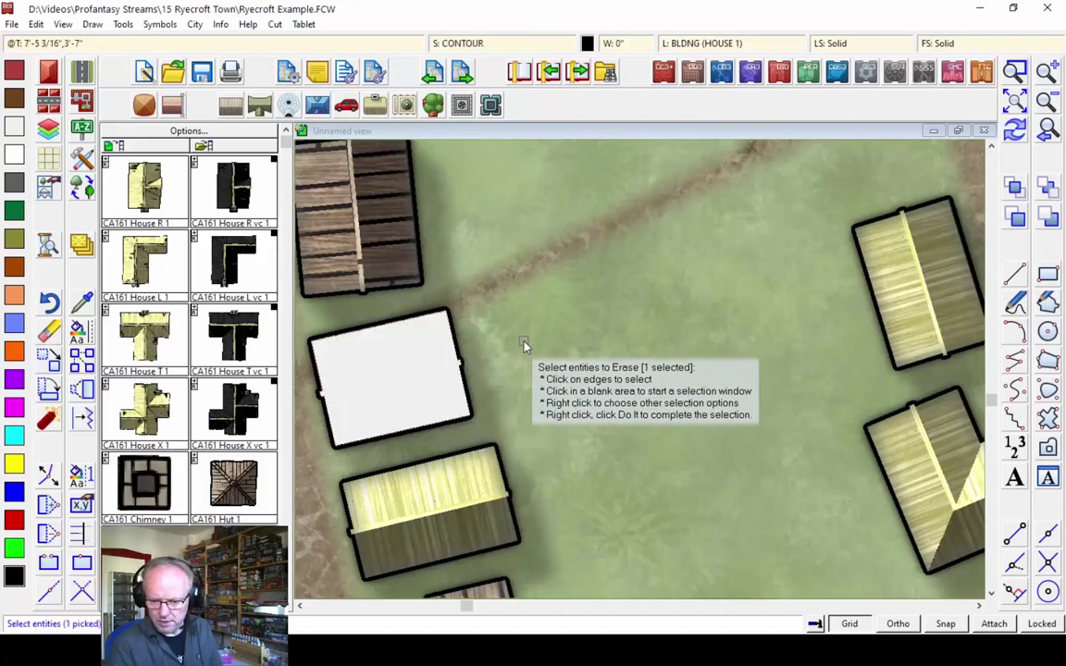
{"action": "key", "text": "Return"}
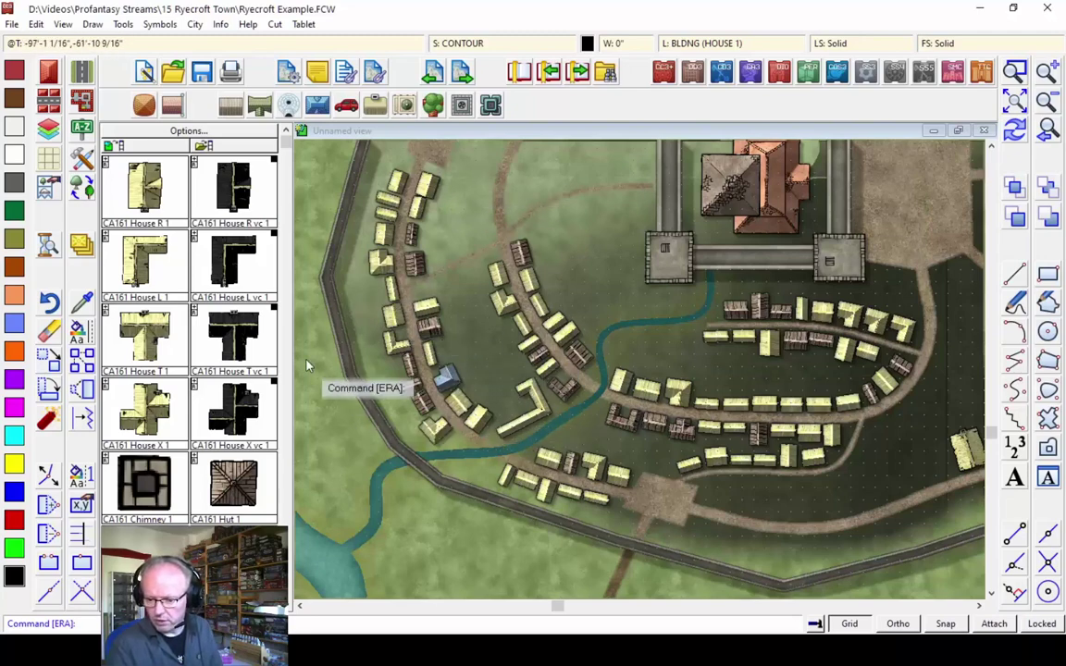
Line both sides of the road running east from the southern square with rows of small houses
{"action": "left_click", "coordinate": [272, 197]}
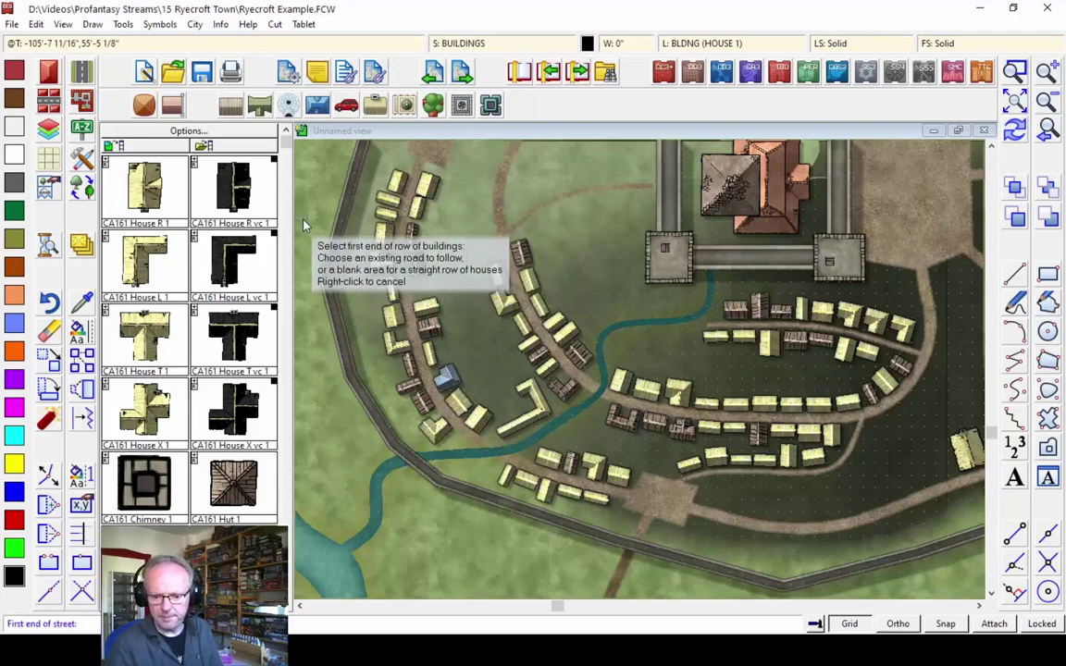
{"action": "left_click", "coordinate": [717, 505]}
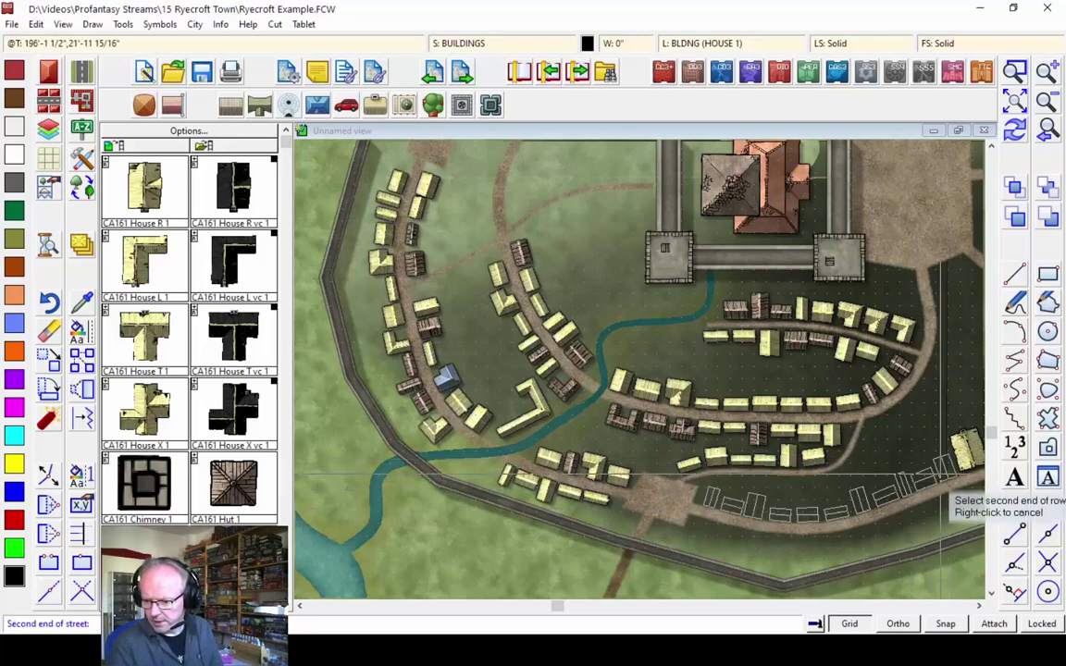
{"action": "left_click", "coordinate": [943, 470]}
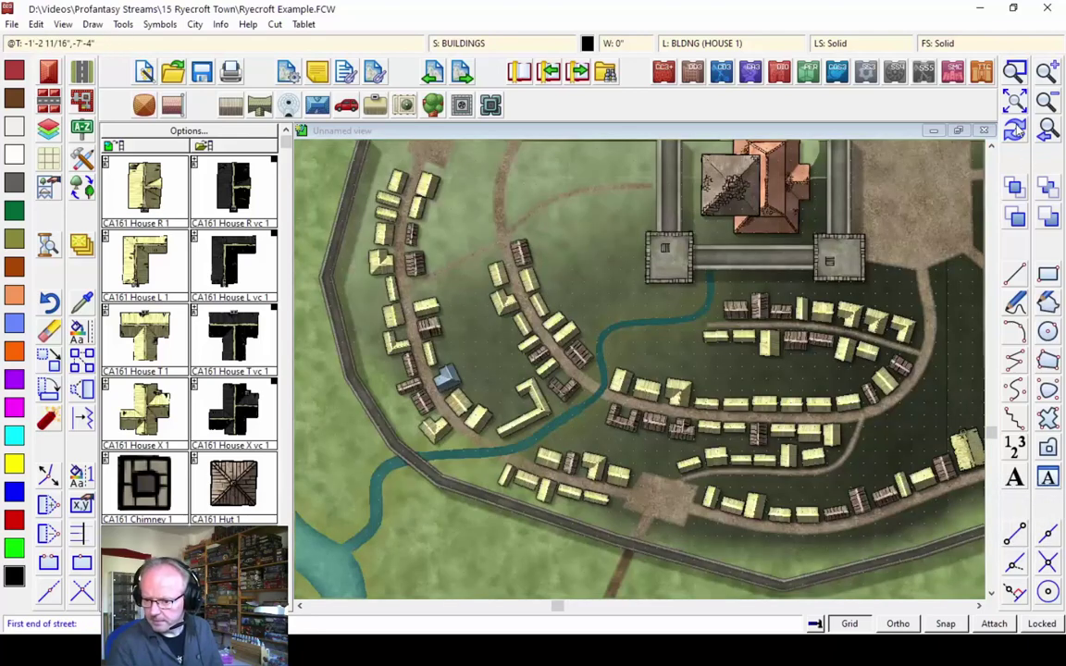
{"action": "left_click", "coordinate": [700, 528]}
{"action": "left_click", "coordinate": [698, 518]}
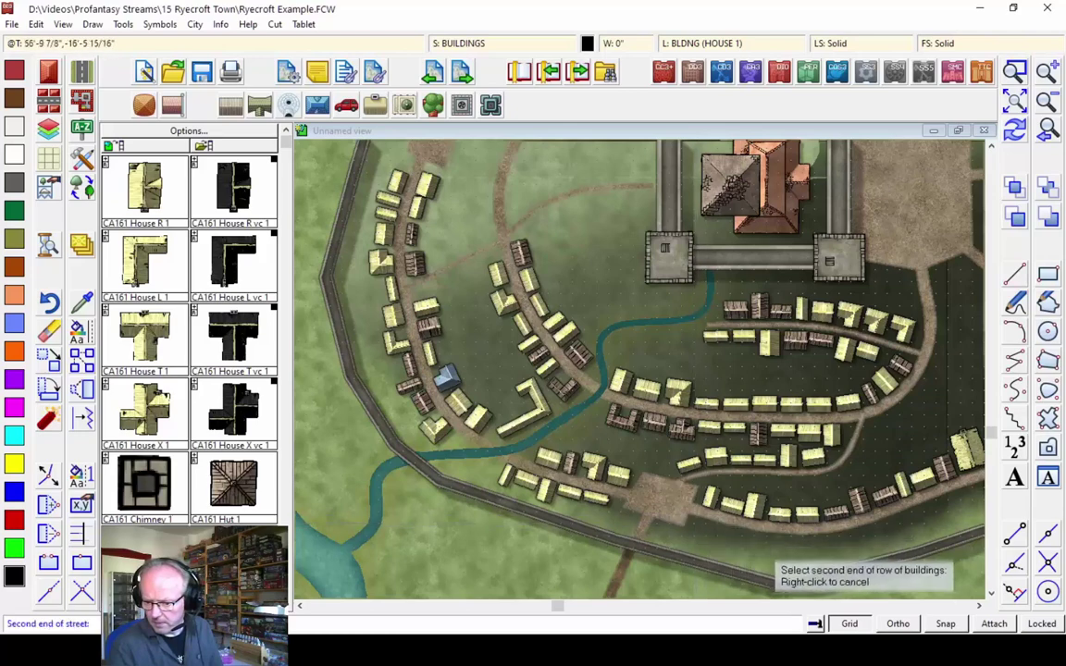
{"action": "left_click", "coordinate": [966, 499]}
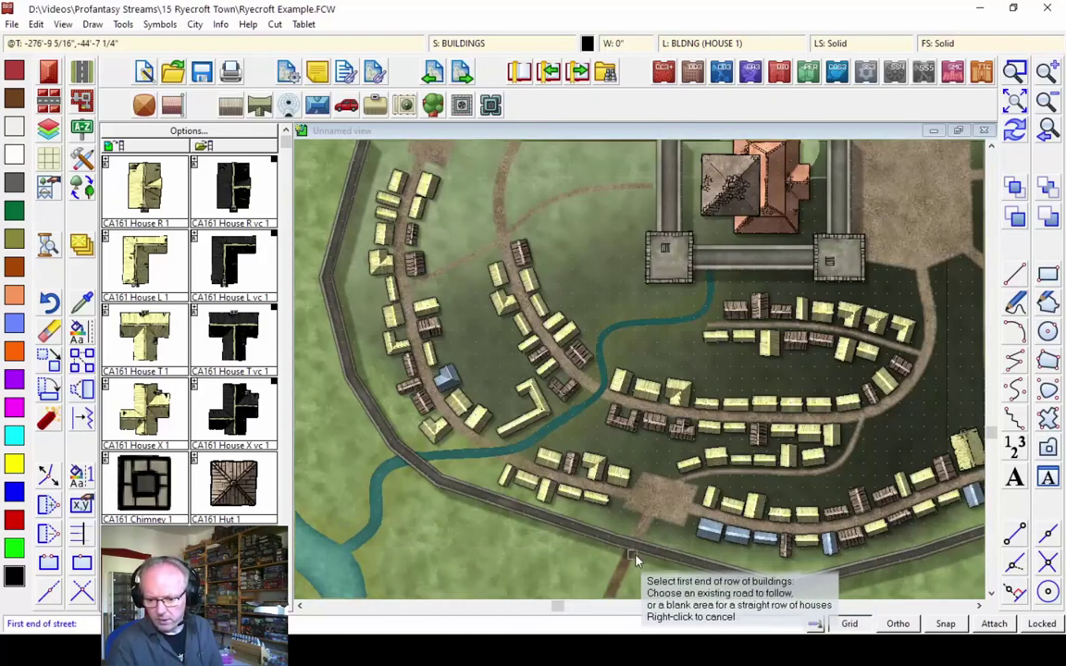
Place a CA161 City Gate symbol, rotated in line with the wall, where the southern road crosses the town wall
{"action": "scroll", "coordinate": [286, 527], "scroll_direction": "down", "scroll_amount": 3}
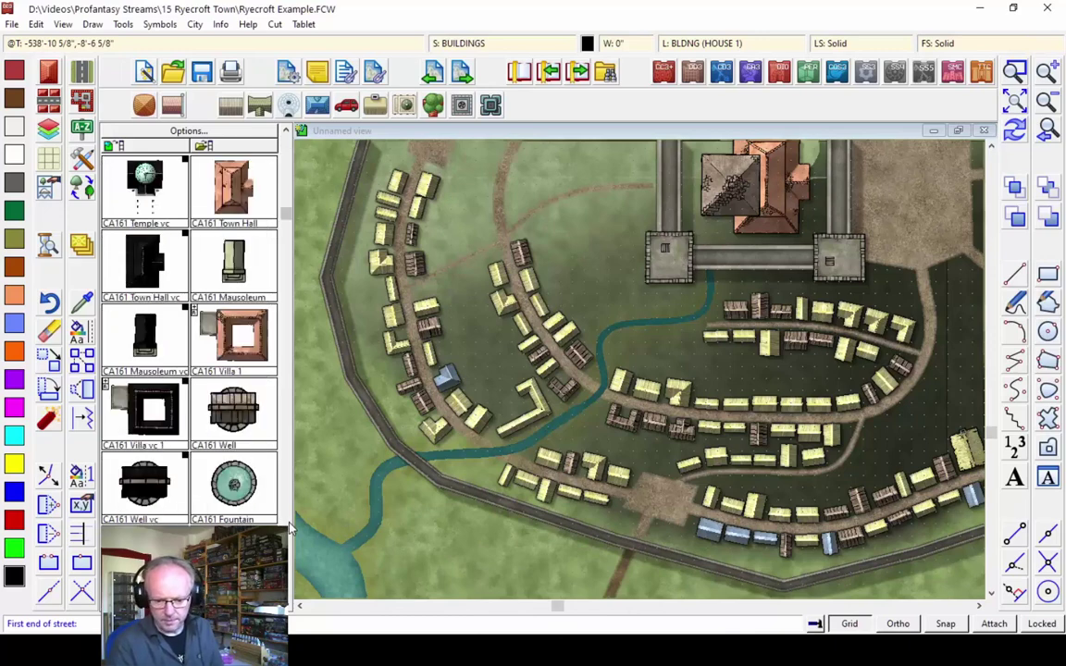
{"action": "scroll", "coordinate": [290, 527], "scroll_direction": "down", "scroll_amount": 6}
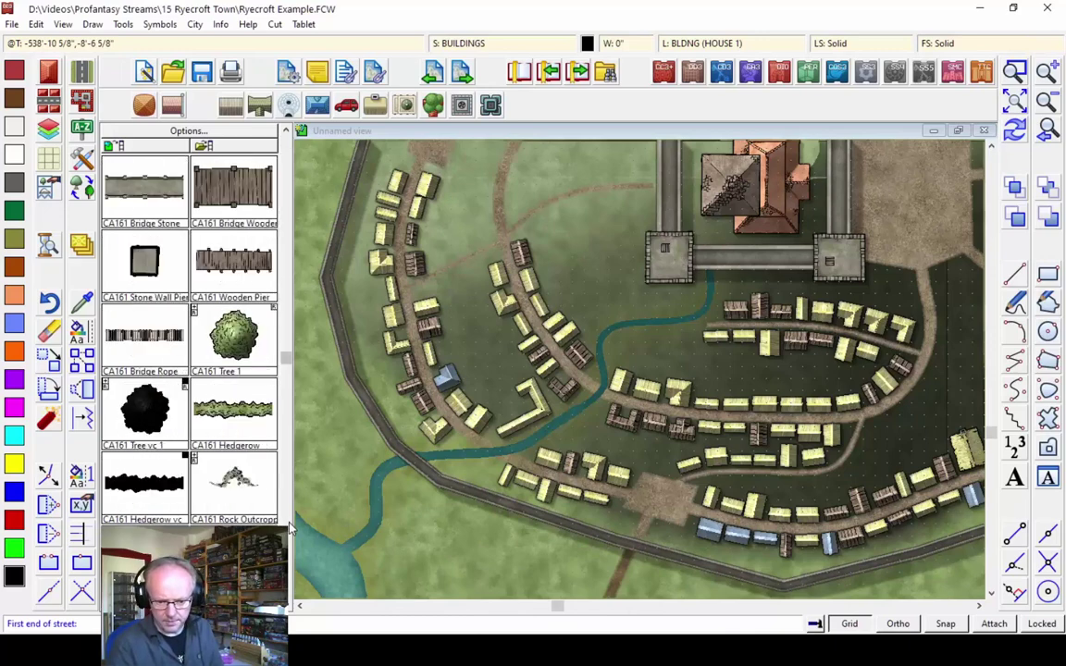
{"action": "scroll", "coordinate": [290, 528], "scroll_direction": "down", "scroll_amount": 3}
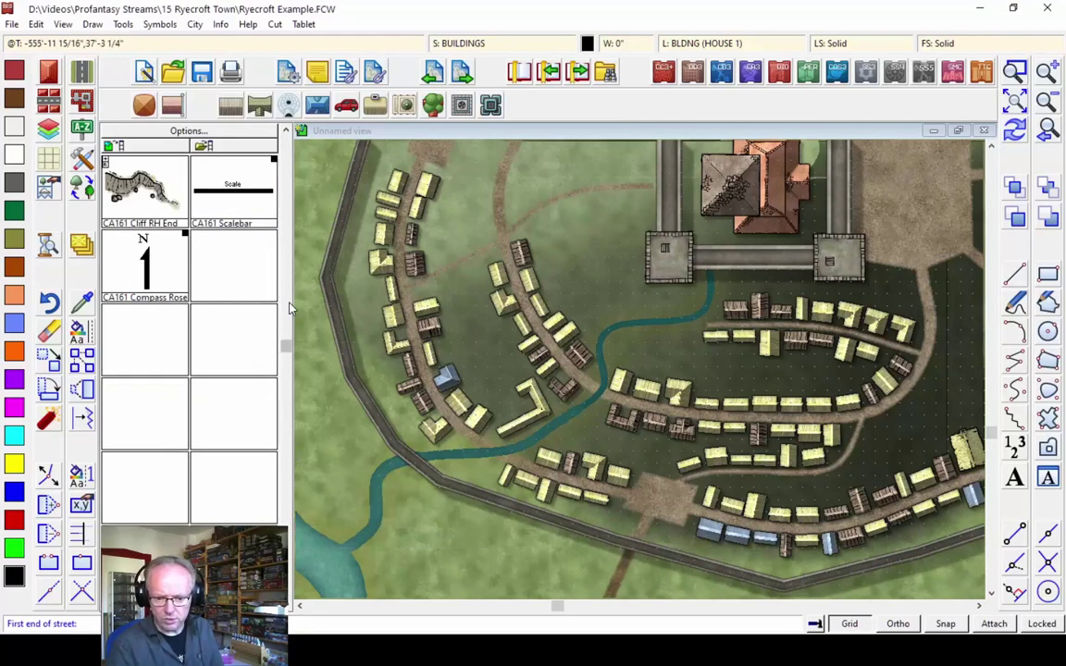
{"action": "scroll", "coordinate": [289, 308], "scroll_direction": "up", "scroll_amount": 4}
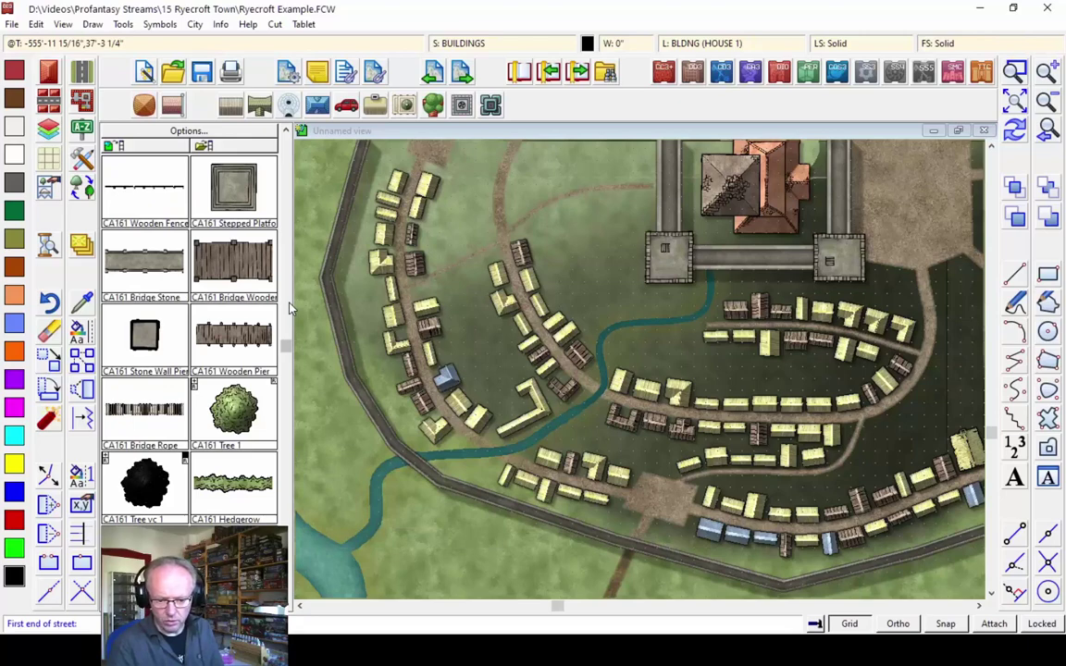
{"action": "scroll", "coordinate": [290, 308], "scroll_direction": "up", "scroll_amount": 3}
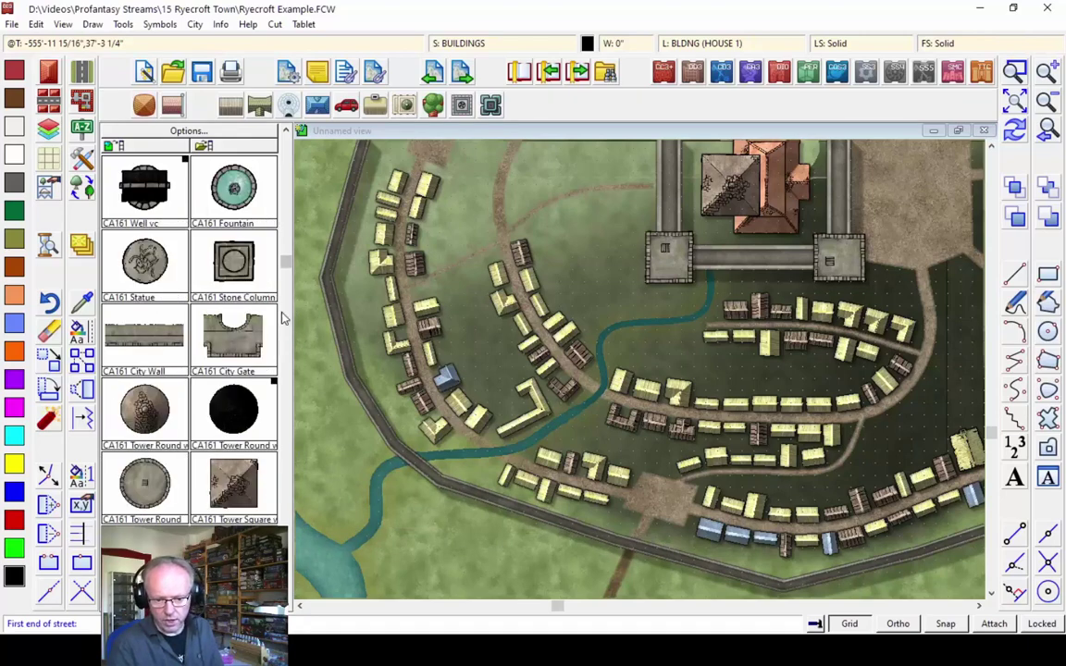
{"action": "left_click", "coordinate": [239, 348]}
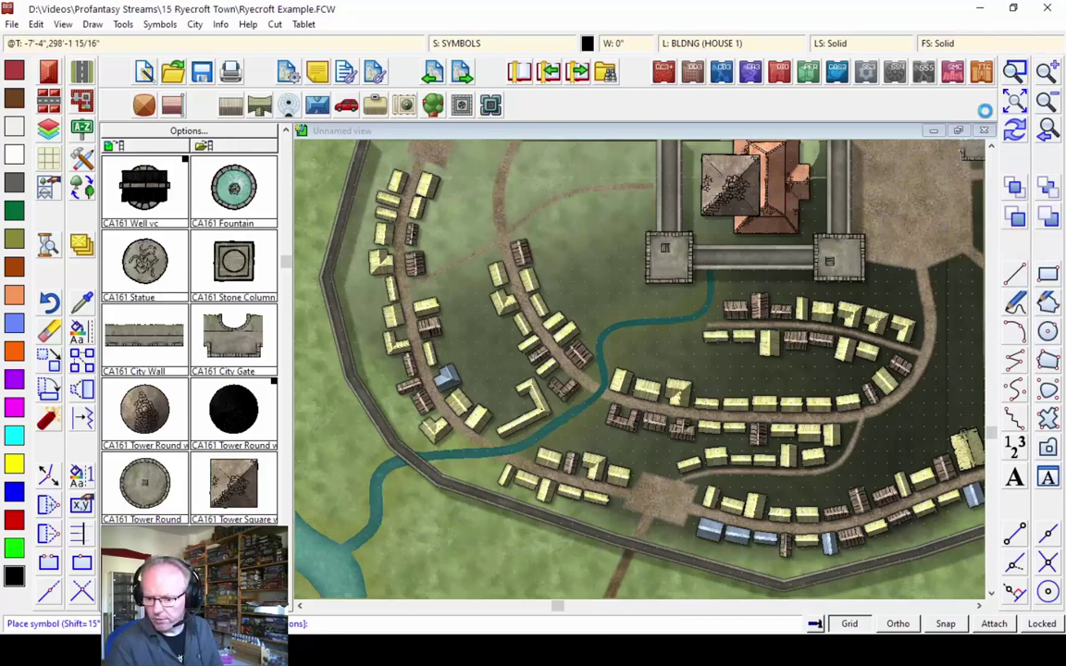
{"action": "left_click", "coordinate": [1015, 100]}
{"action": "left_click", "coordinate": [521, 385]}
{"action": "left_click", "coordinate": [610, 437]}
{"action": "key", "text": "shift"}
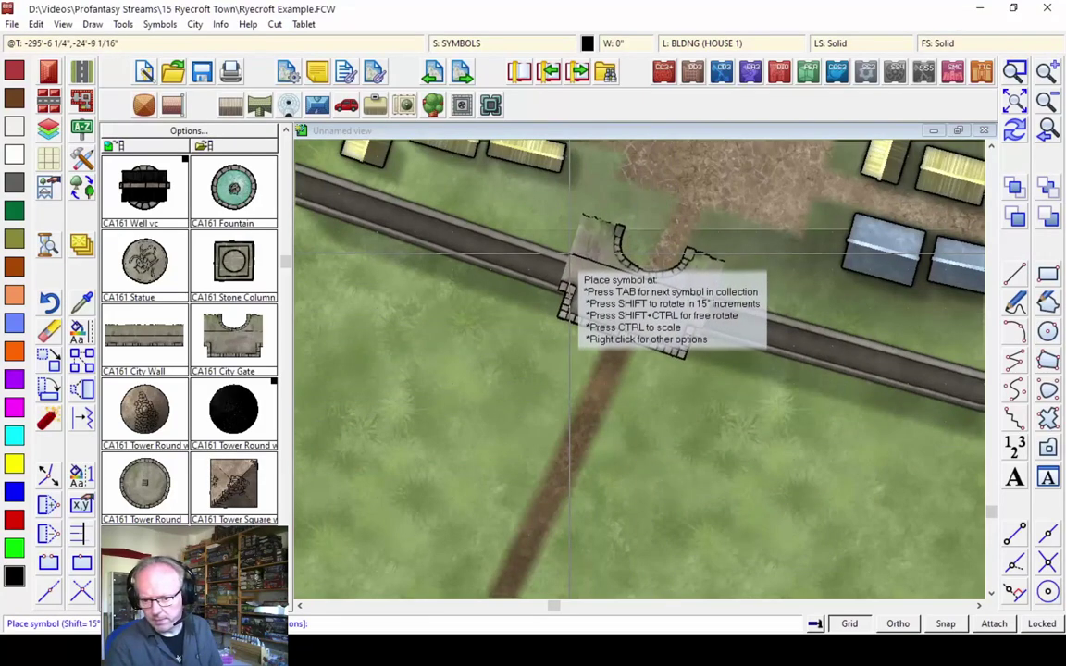
{"action": "key", "text": "shift"}
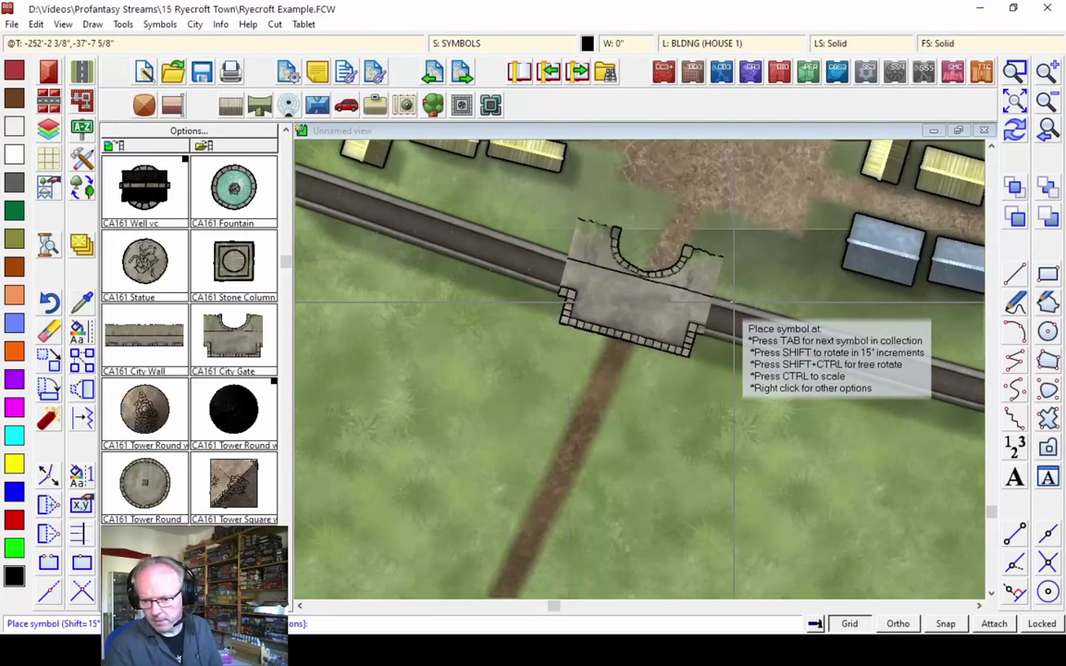
{"action": "left_click", "coordinate": [580, 261]}
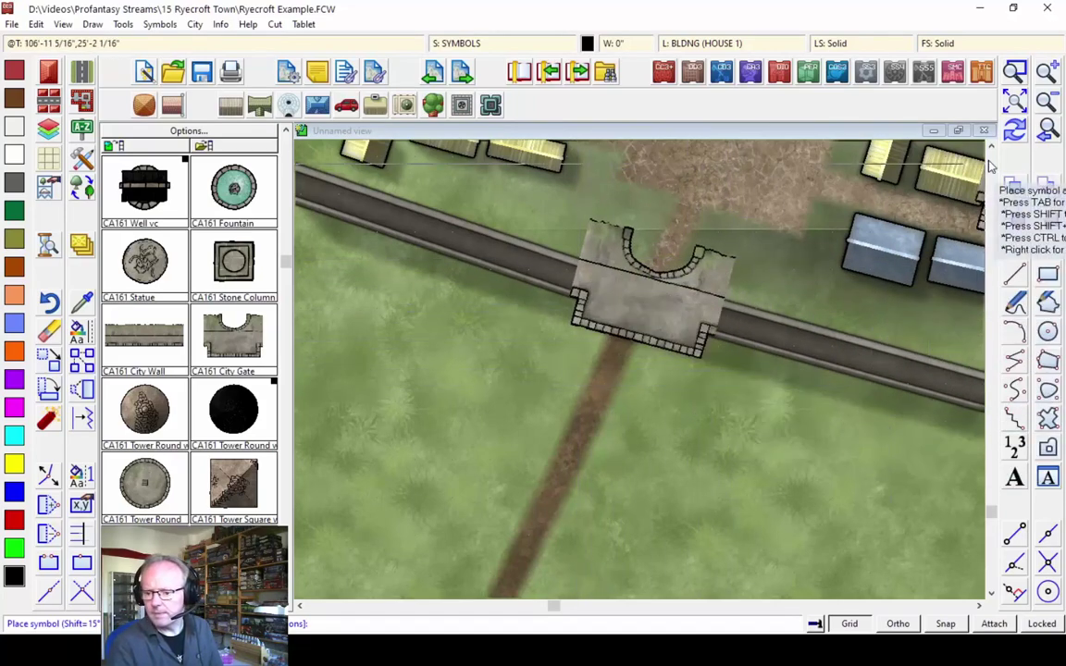
{"action": "left_click", "coordinate": [1014, 71]}
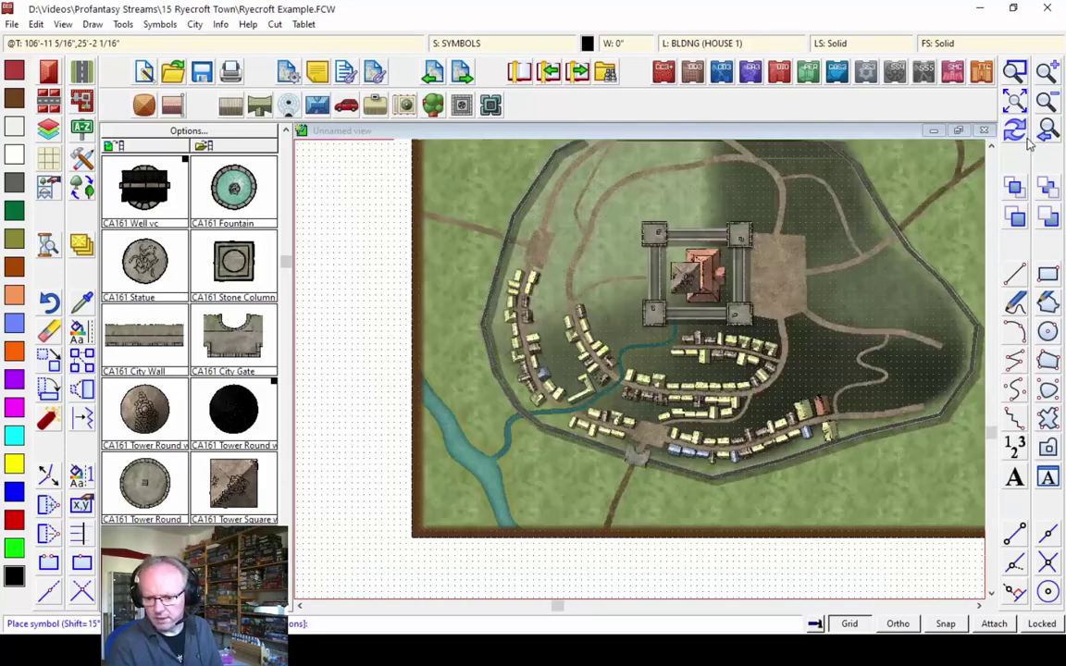
{"action": "key", "text": "Escape"}
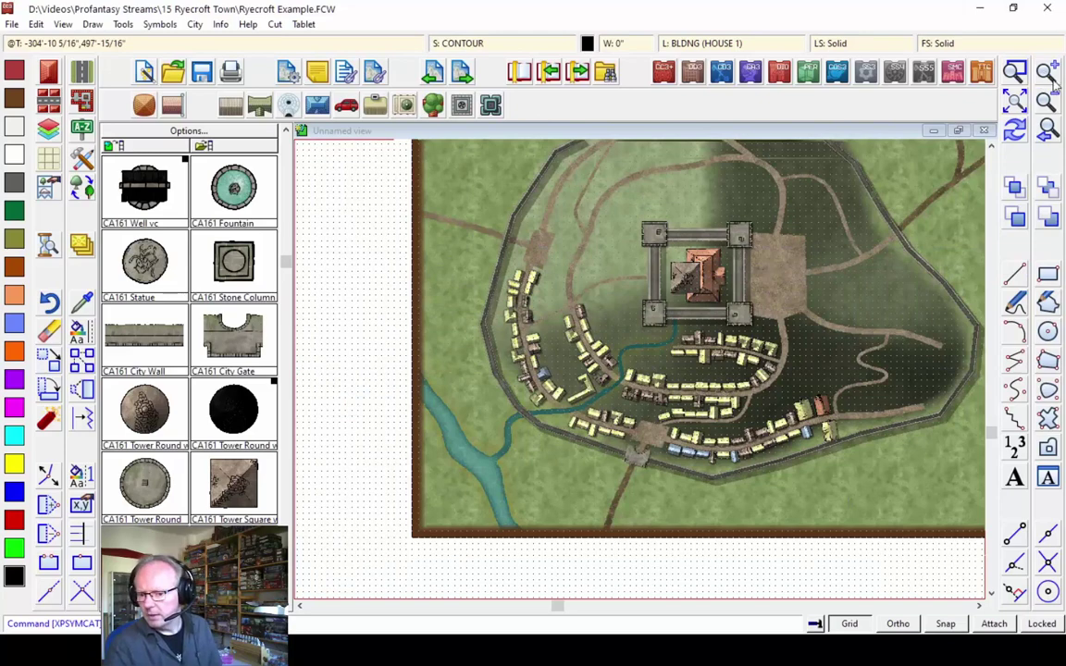
Place rows of houses along the outer side of the road curving south from the castle square and along the side street branching off it
{"action": "left_click", "coordinate": [1014, 71]}
{"action": "left_click", "coordinate": [671, 316]}
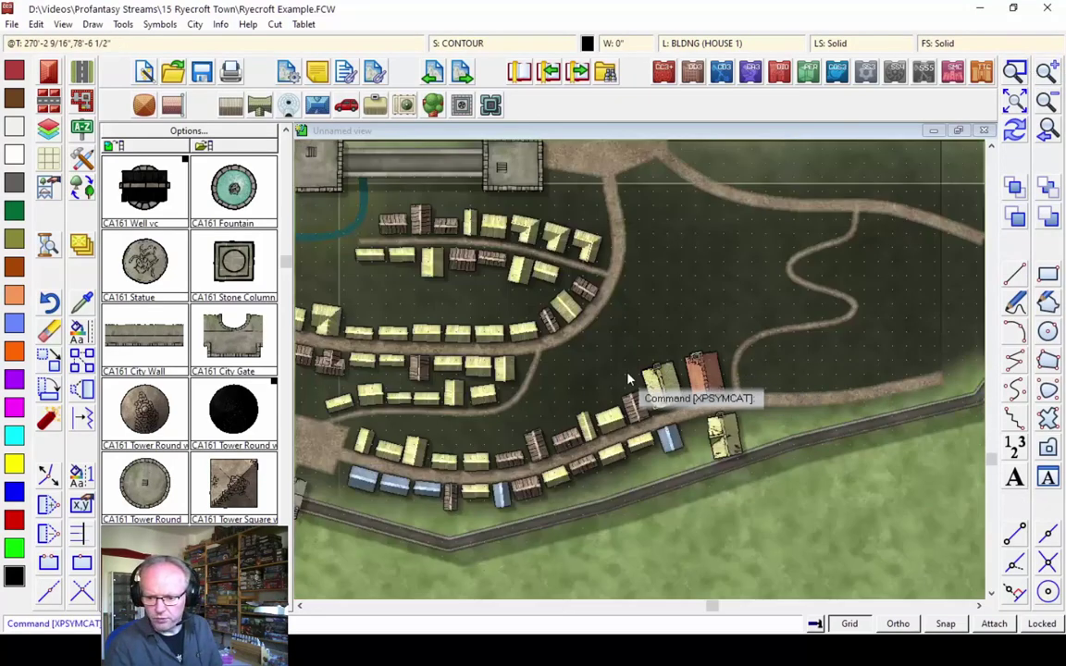
{"action": "left_click", "coordinate": [57, 100]}
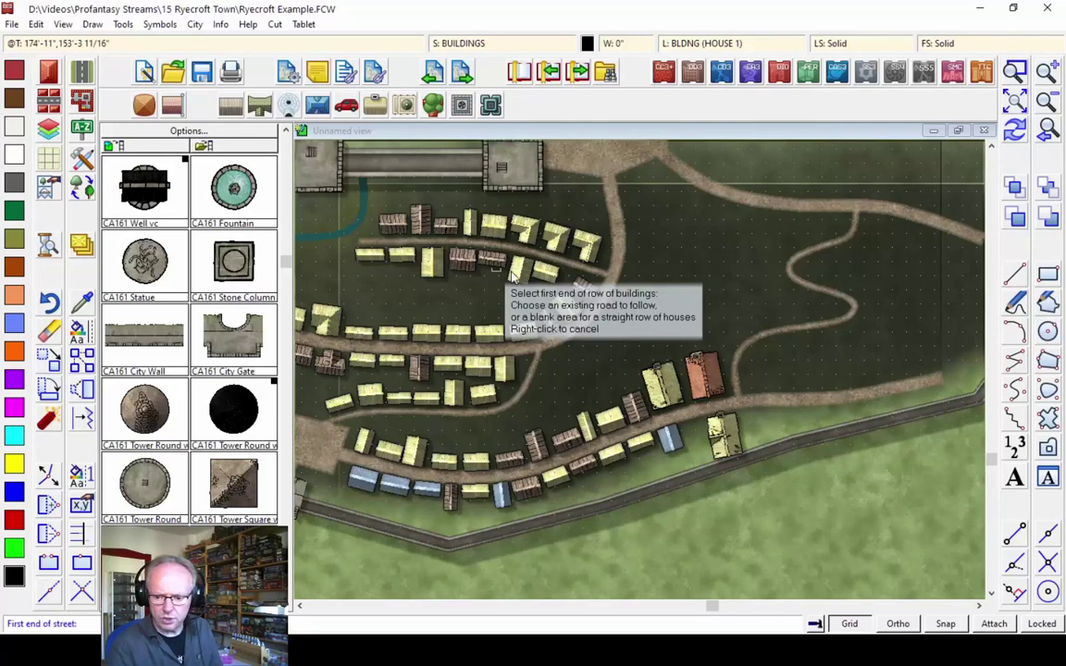
{"action": "left_click", "coordinate": [619, 188]}
{"action": "left_click", "coordinate": [621, 188]}
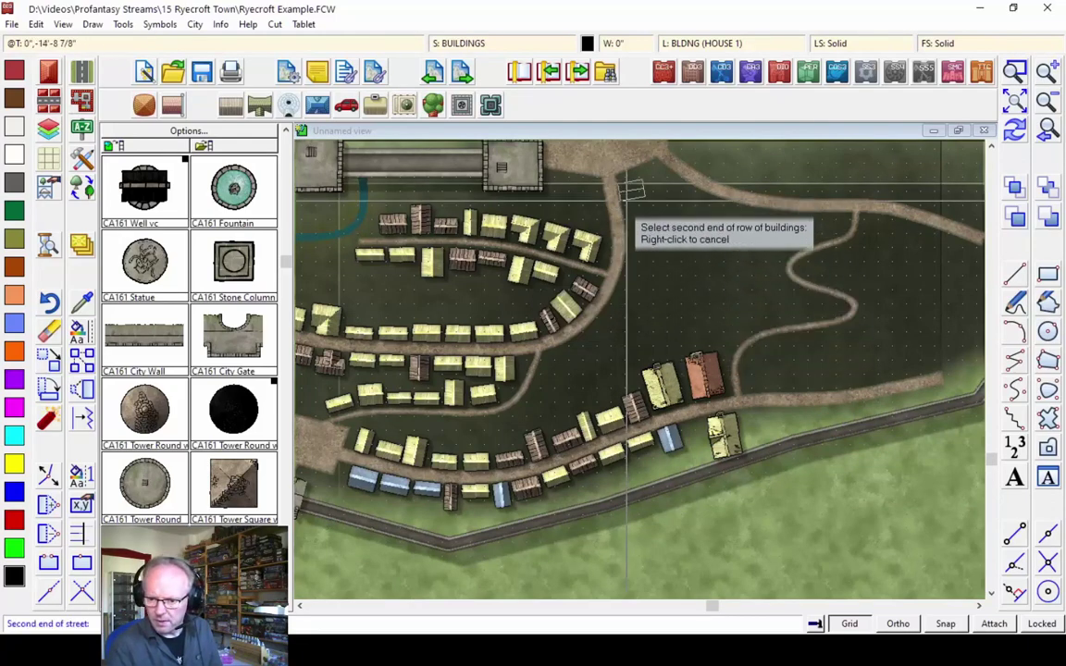
{"action": "left_click", "coordinate": [571, 365]}
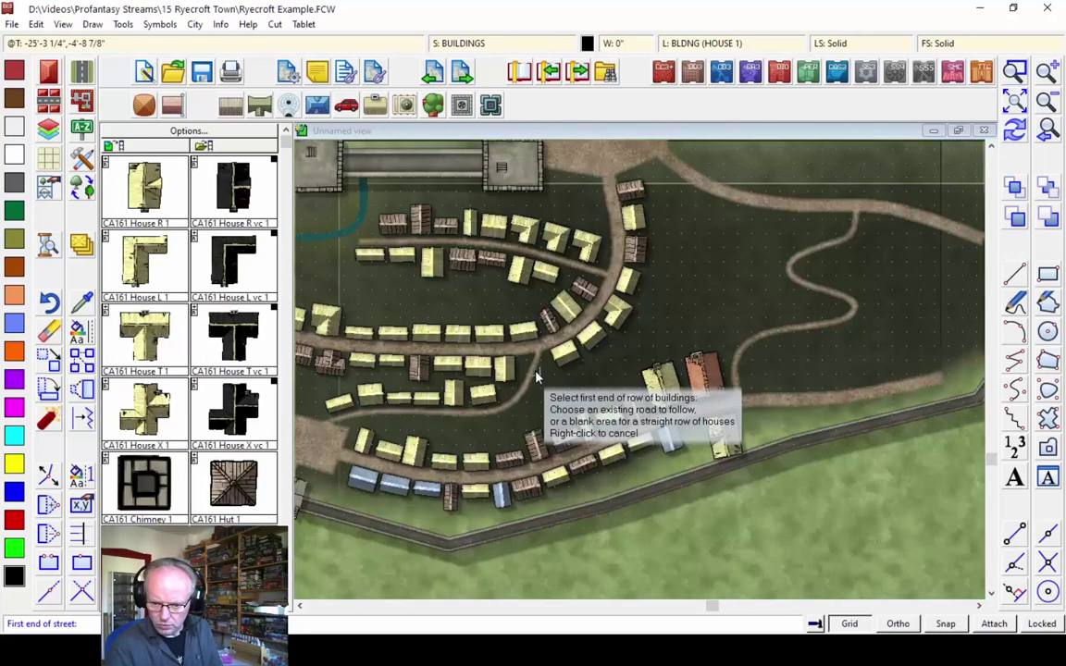
{"action": "left_click", "coordinate": [536, 389]}
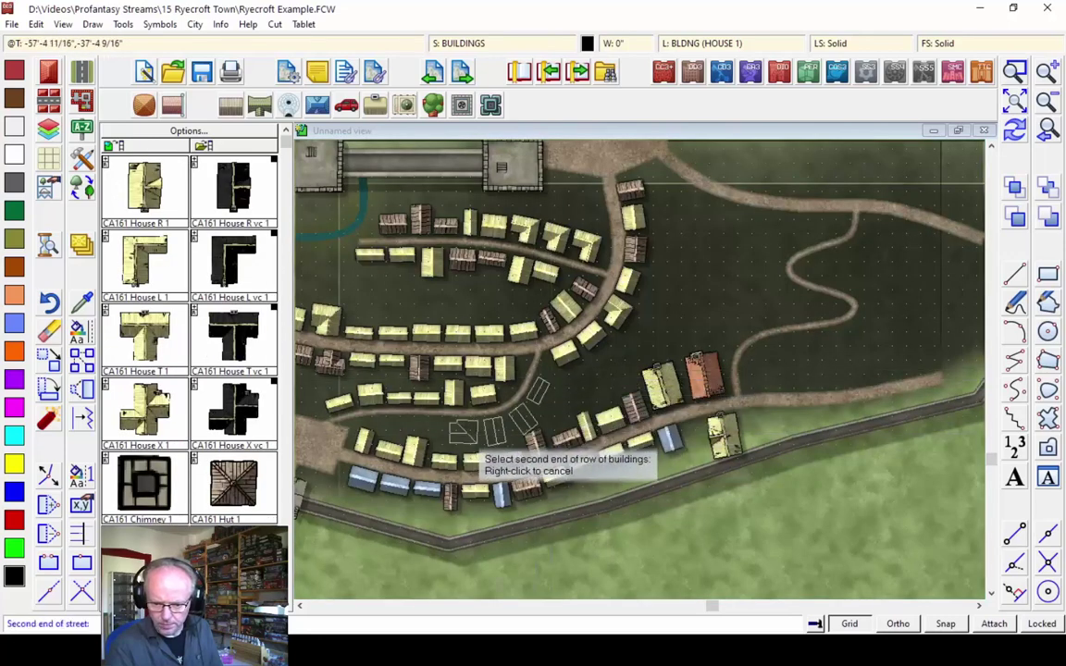
{"action": "left_click", "coordinate": [441, 429]}
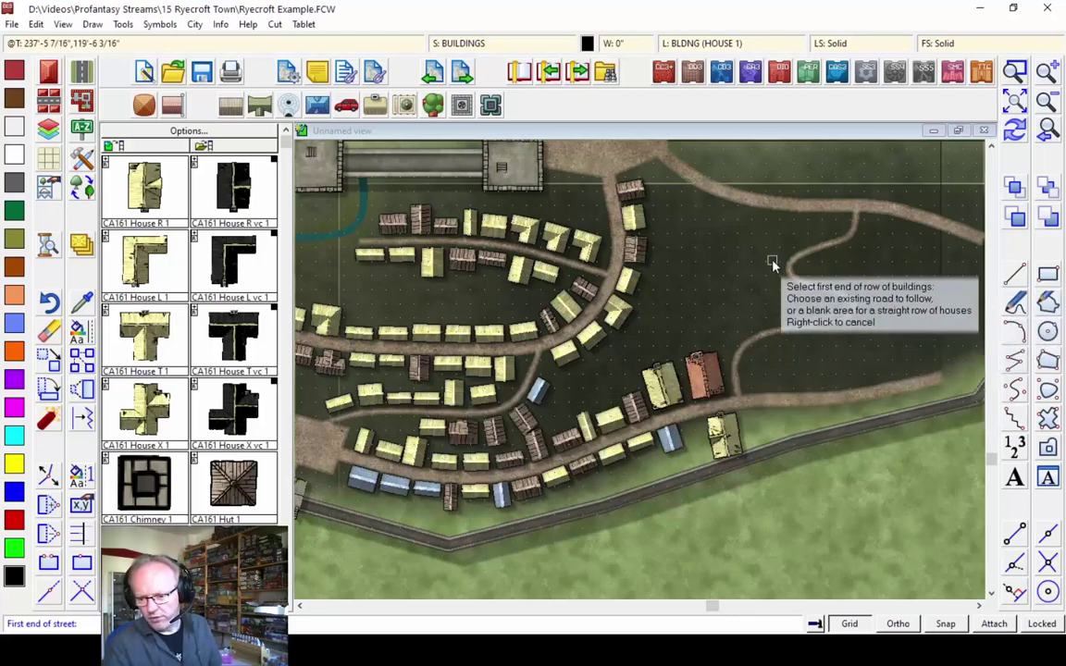
Place a row of two small houses beside the winding eastern path, plus two CA161 House R 1 symbols near its upper bends
{"action": "left_click", "coordinate": [666, 318]}
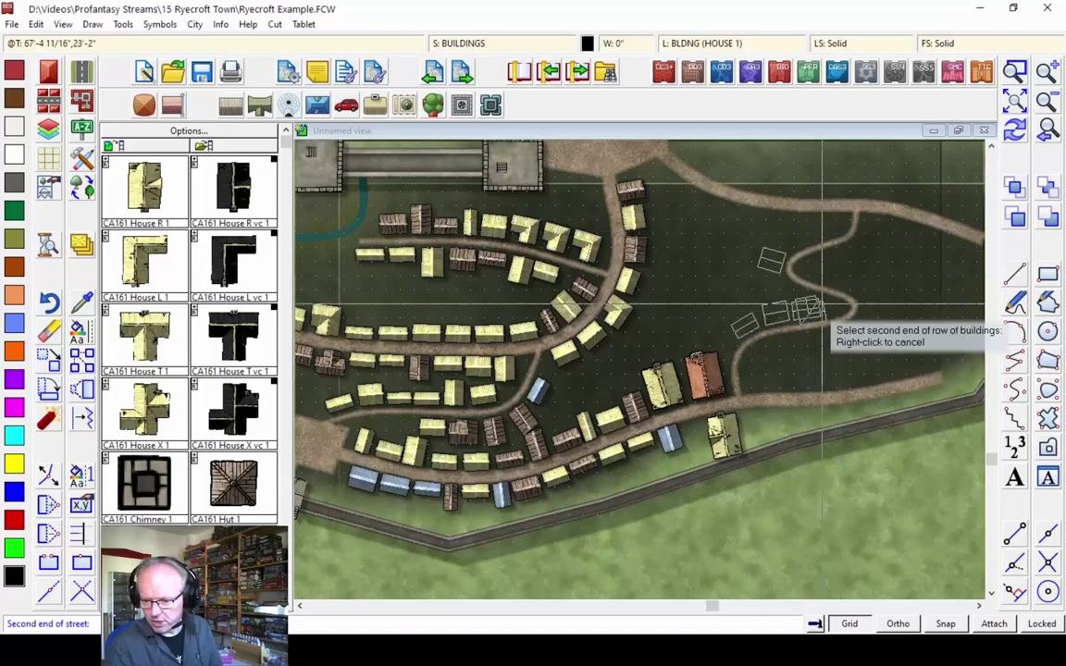
{"action": "left_click", "coordinate": [778, 309]}
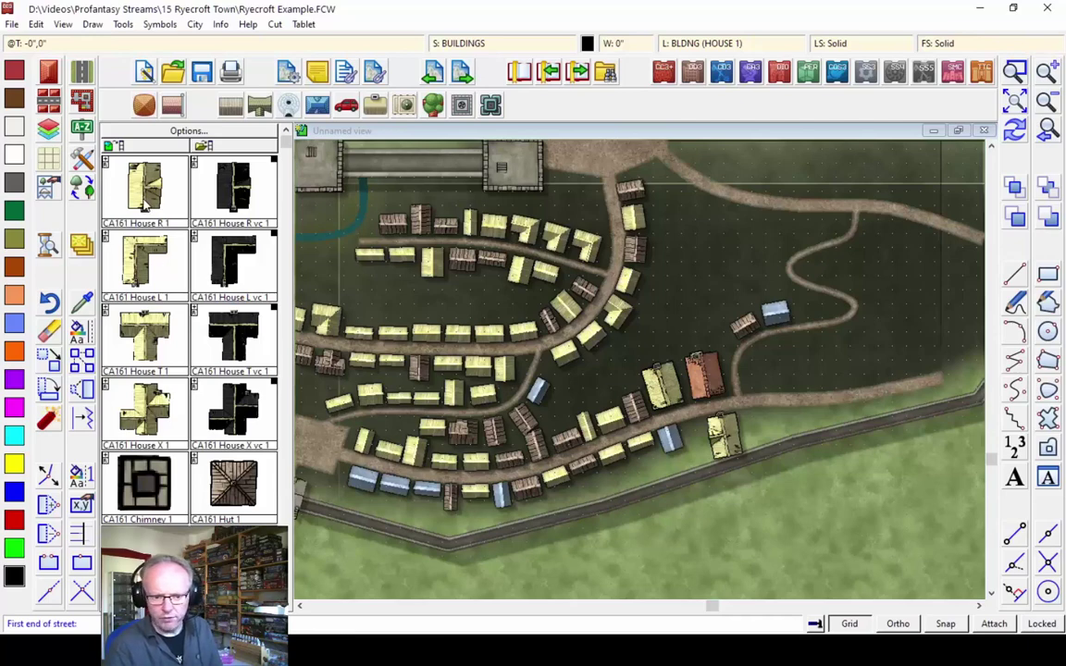
{"action": "left_click", "coordinate": [143, 205]}
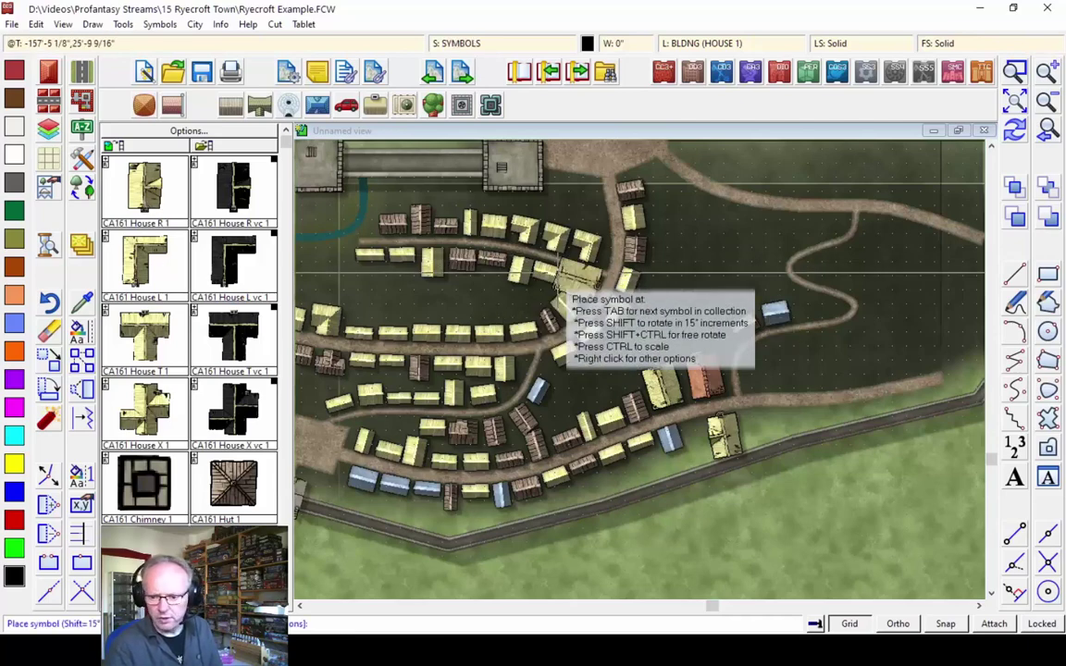
{"action": "left_click", "coordinate": [761, 285]}
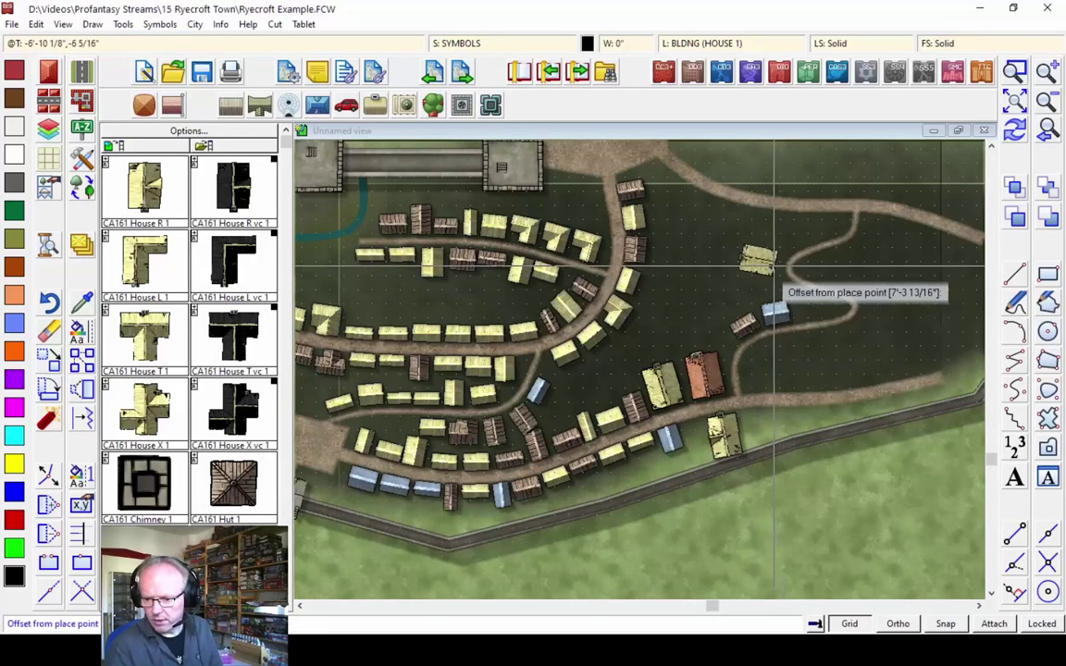
{"action": "left_click", "coordinate": [774, 269]}
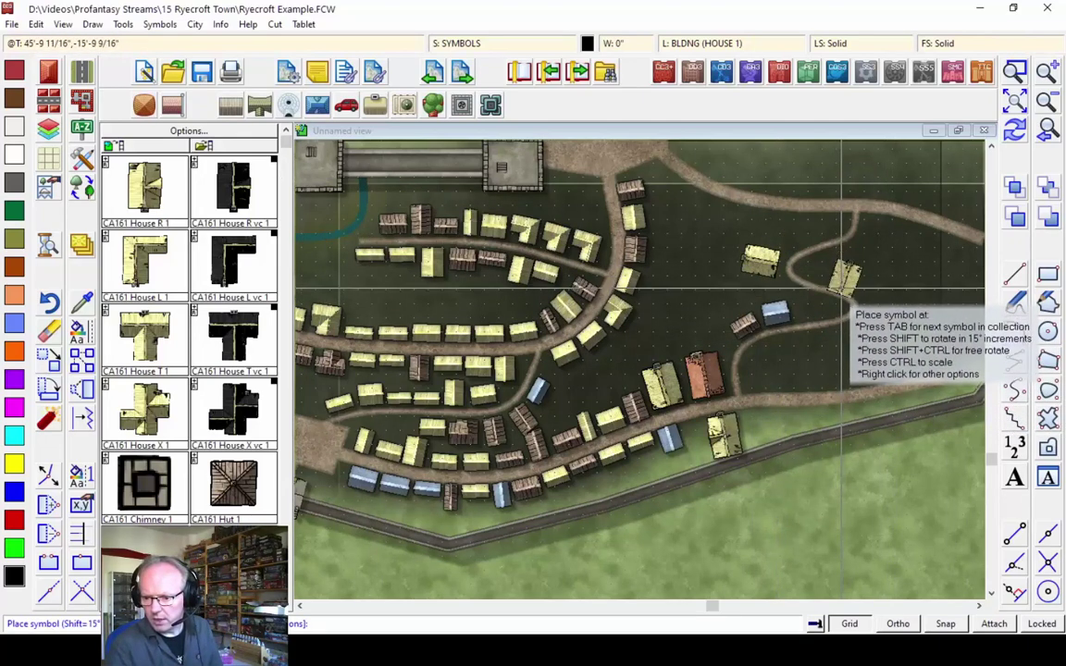
{"action": "left_click", "coordinate": [841, 288]}
{"action": "left_click", "coordinate": [839, 286]}
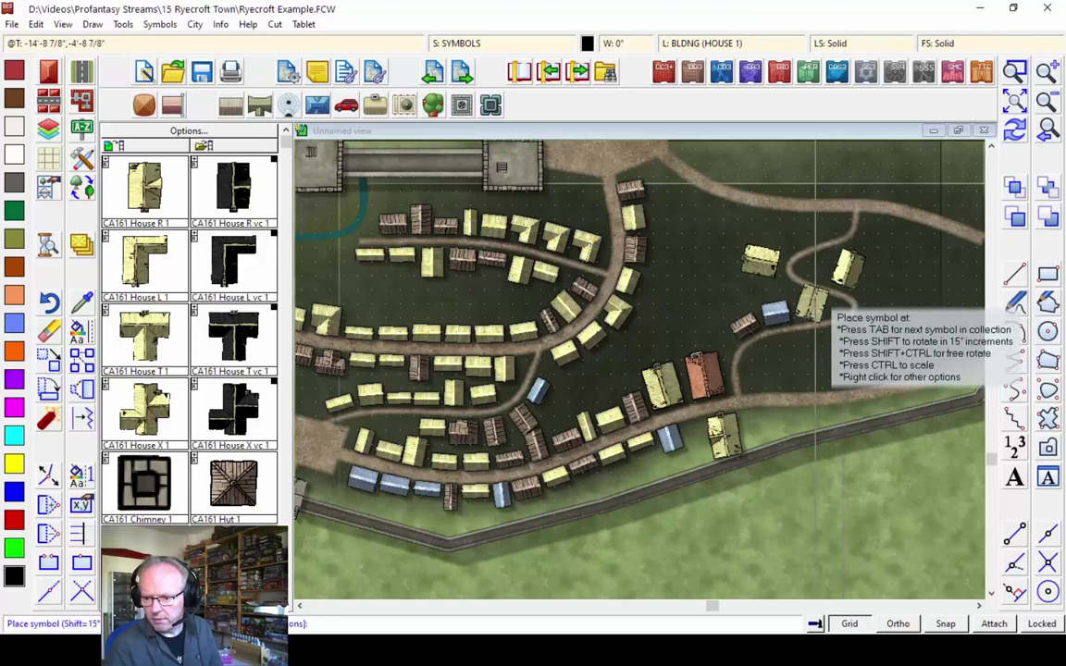
Insert a small rectangular building in the CA161 Thatched Roof style on the south side of the winding path
{"action": "left_click", "coordinate": [61, 77]}
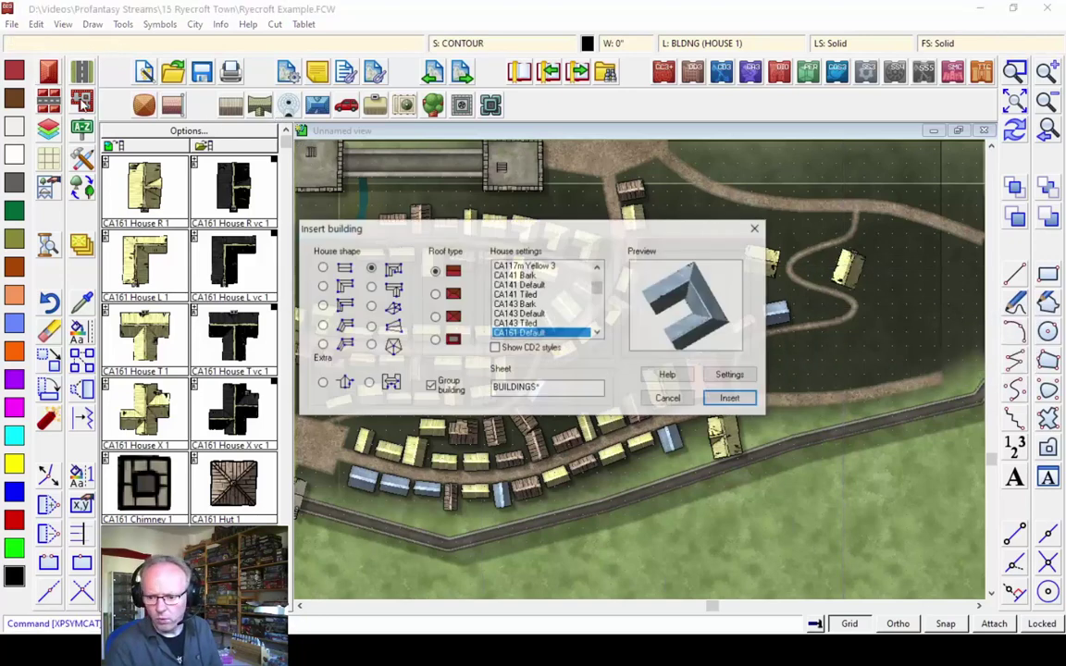
{"action": "left_click", "coordinate": [322, 268]}
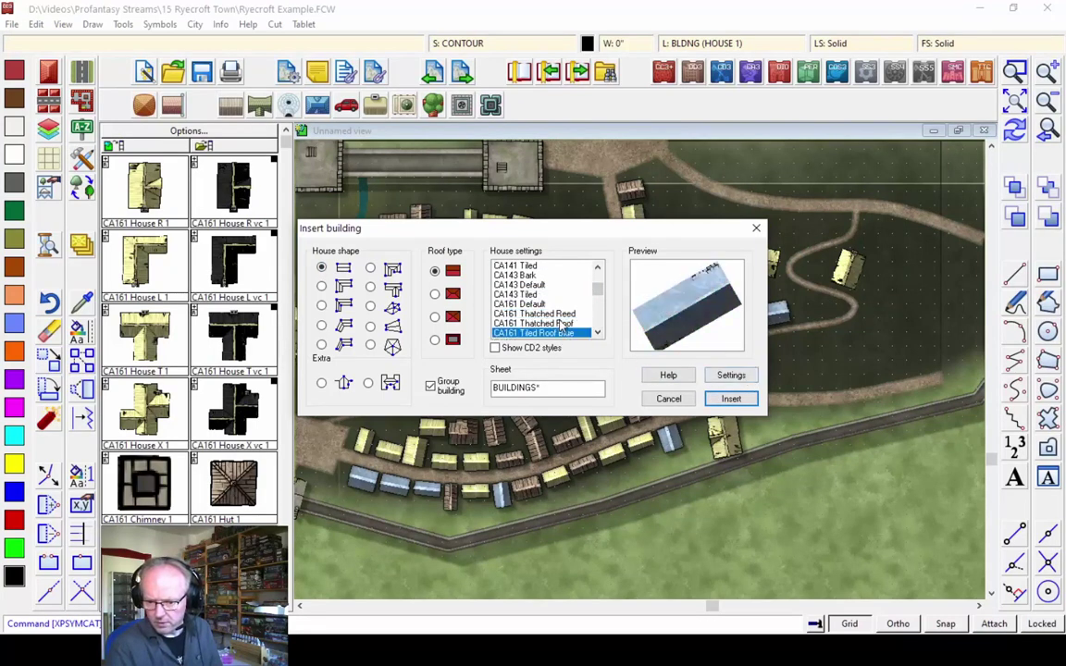
{"action": "left_click", "coordinate": [560, 322]}
{"action": "left_click", "coordinate": [731, 399]}
{"action": "left_click", "coordinate": [757, 366]}
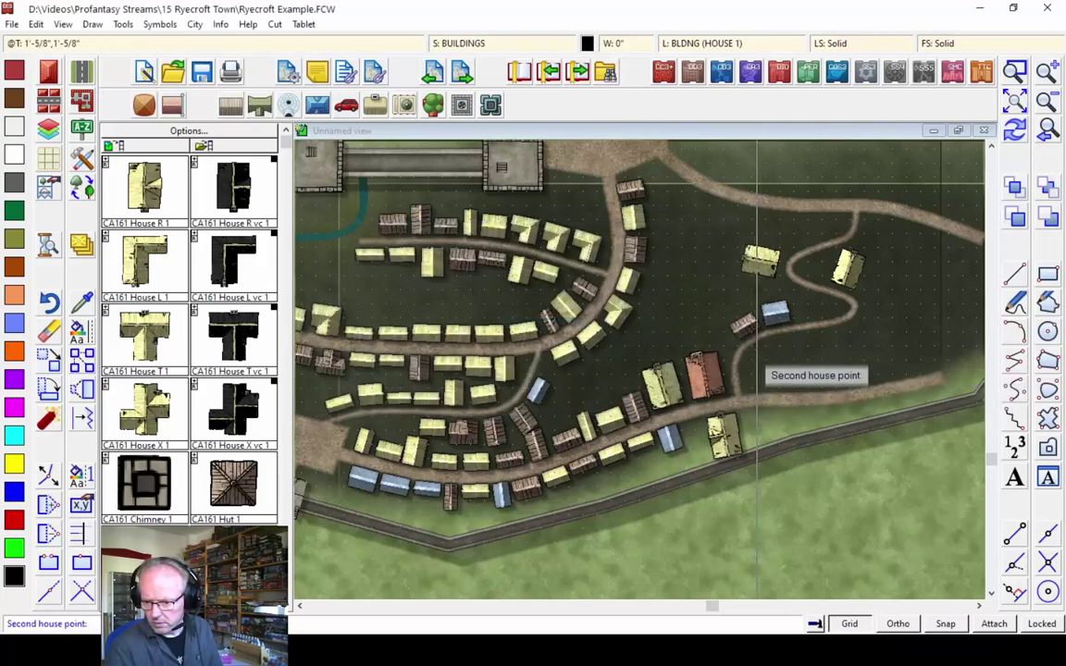
{"action": "left_click", "coordinate": [786, 359]}
{"action": "left_click", "coordinate": [786, 368]}
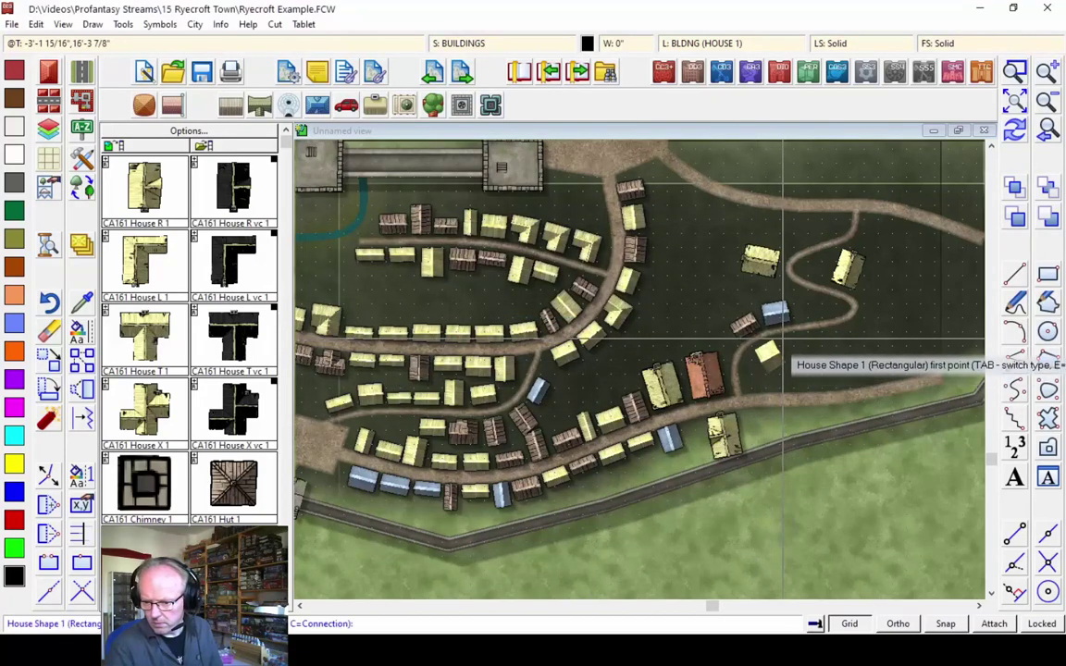
Add two more rectangular thatched houses eastward along the south side of the winding path, one upright and one parallel to it
{"action": "left_click", "coordinate": [786, 345]}
{"action": "left_click", "coordinate": [794, 371]}
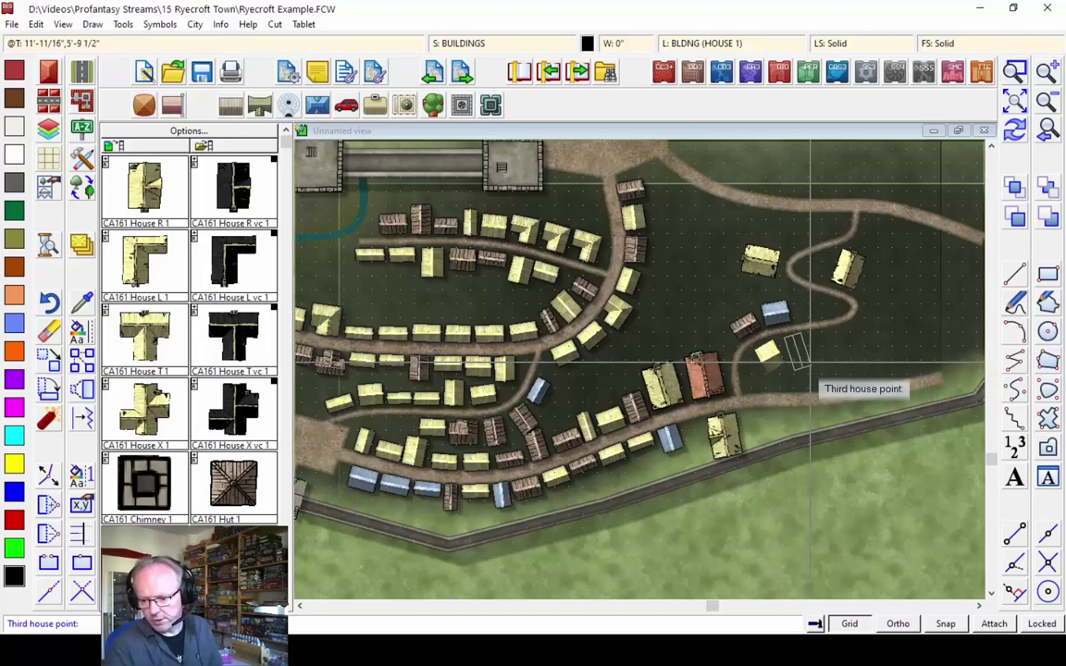
{"action": "left_click", "coordinate": [808, 363]}
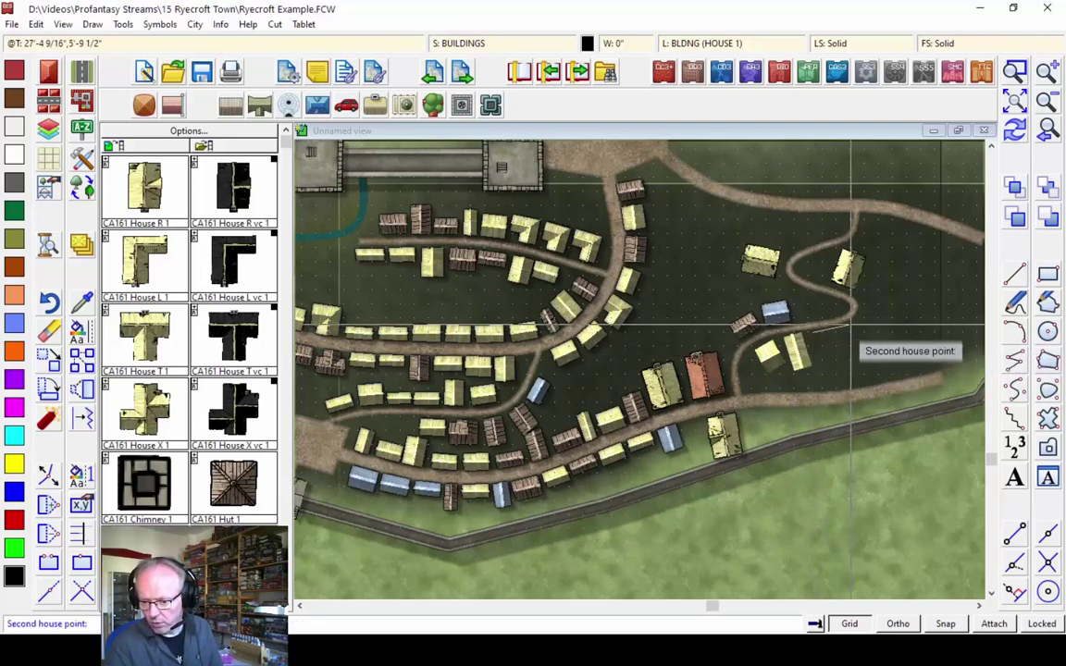
{"action": "left_click", "coordinate": [851, 326]}
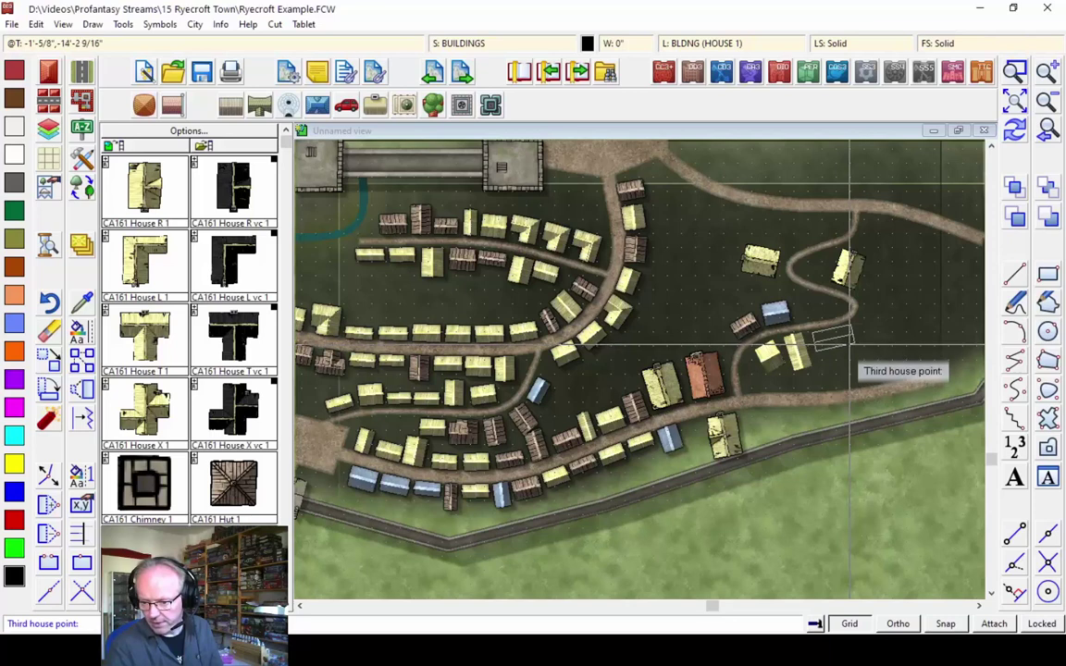
Add two rectangular thatched houses, one inside the path's eastern bend and one northwest of its upper stretch
{"action": "left_click", "coordinate": [798, 293]}
{"action": "left_click", "coordinate": [811, 292]}
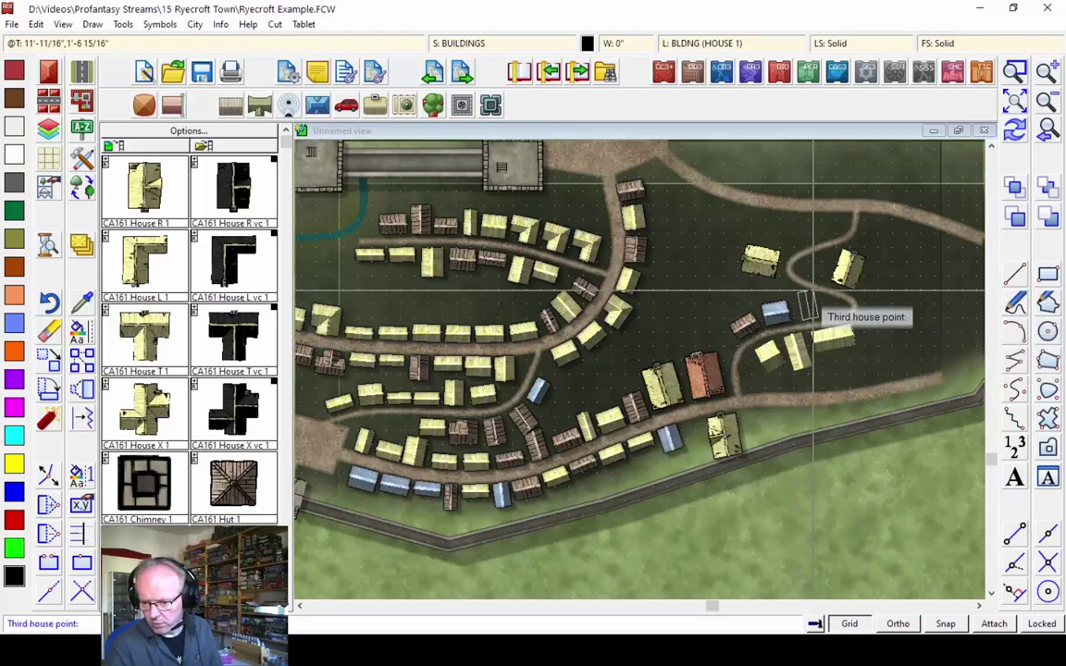
{"action": "left_click", "coordinate": [796, 310]}
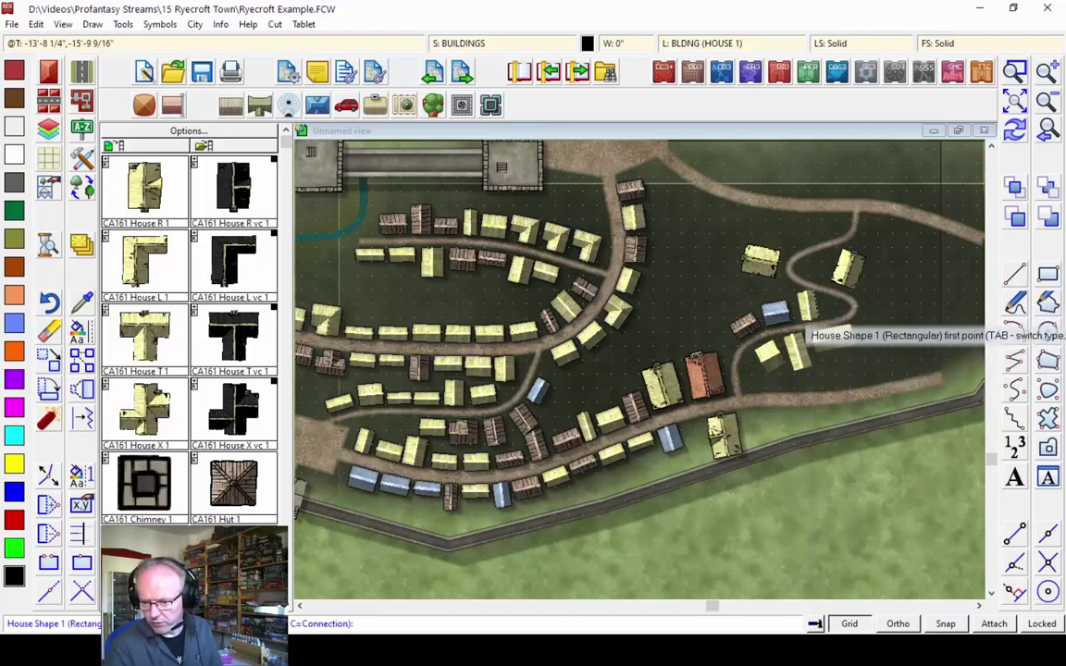
{"action": "left_click", "coordinate": [785, 259]}
{"action": "left_click", "coordinate": [787, 217]}
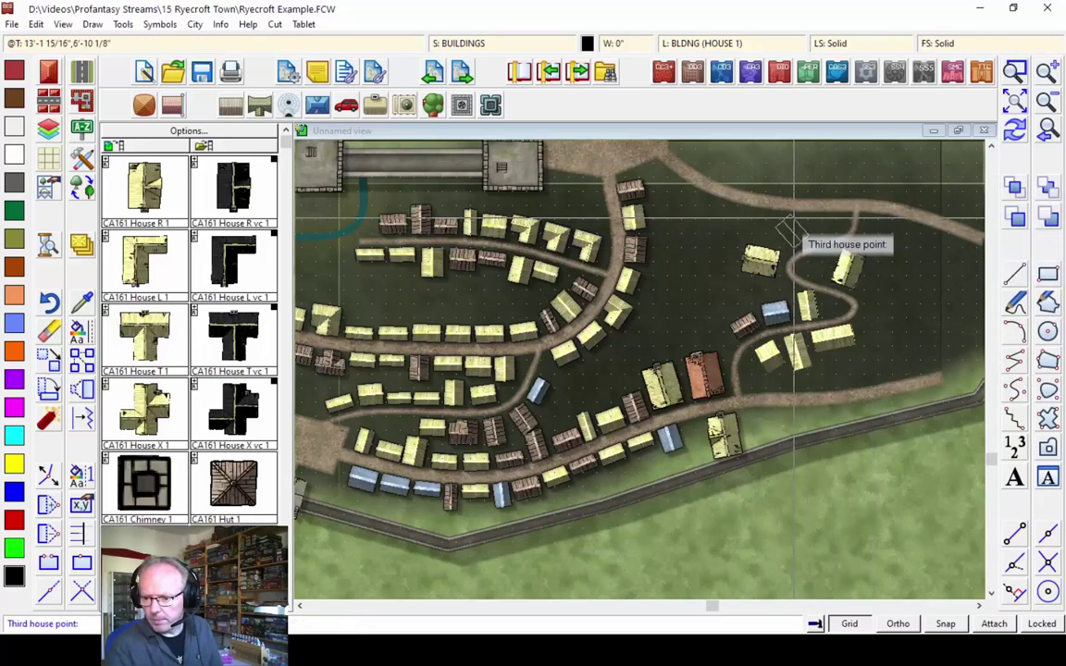
{"action": "left_click", "coordinate": [789, 220]}
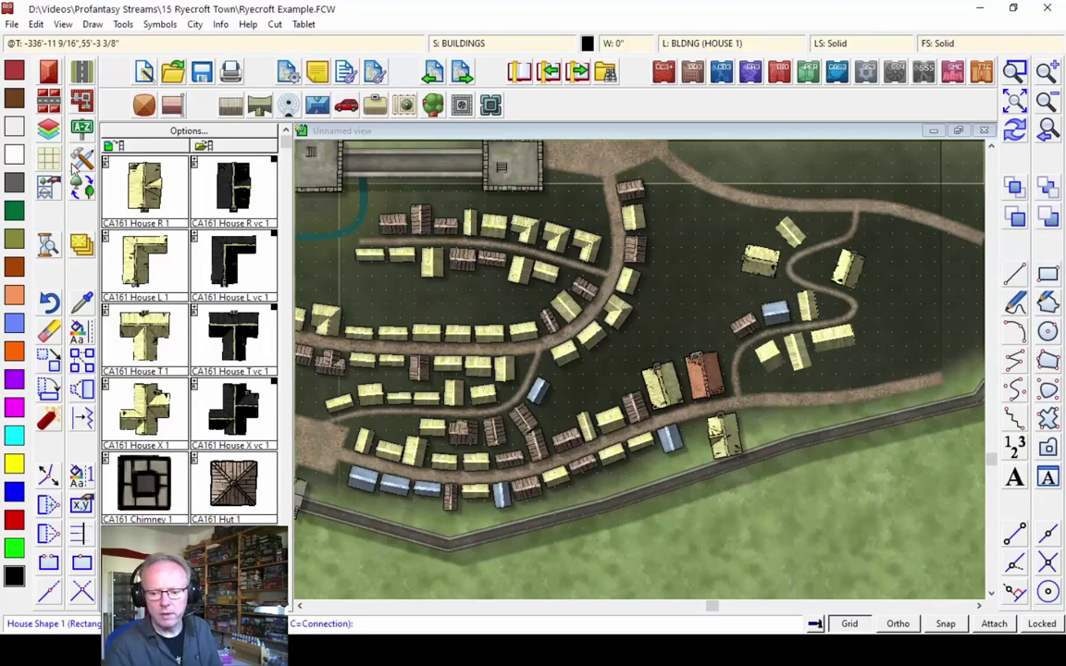
{"action": "left_click", "coordinate": [616, 202]}
{"action": "left_click", "coordinate": [925, 412]}
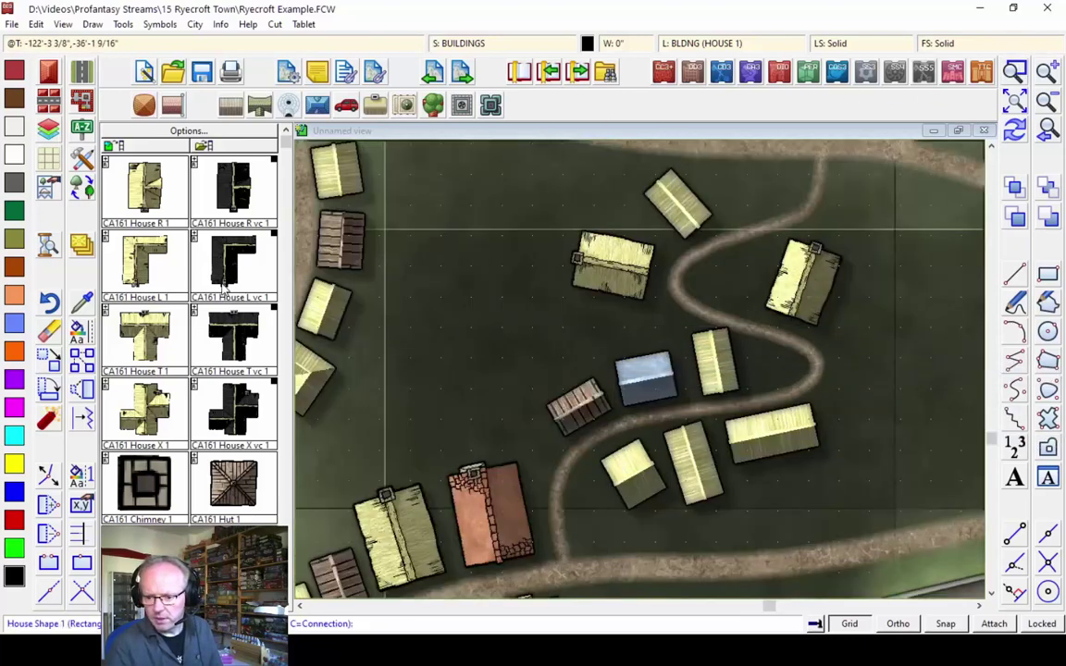
Add a gabled extension in the CA161 Thatched Roof style to the south side of the long thatched house below the path's eastern bend
{"action": "left_click", "coordinate": [51, 73]}
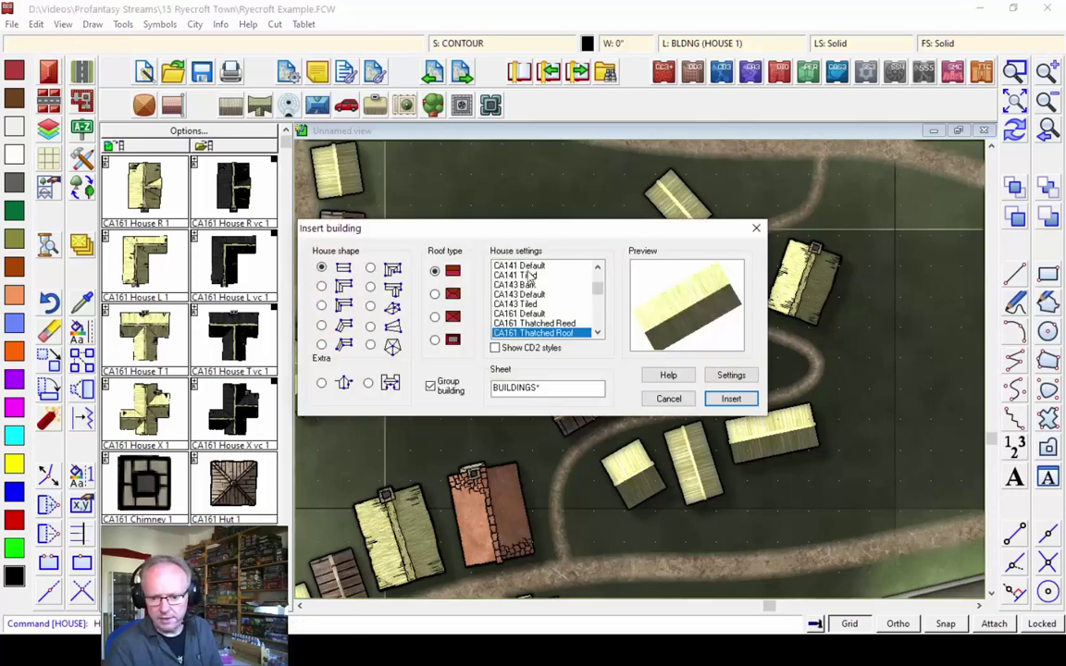
{"action": "left_click", "coordinate": [322, 384]}
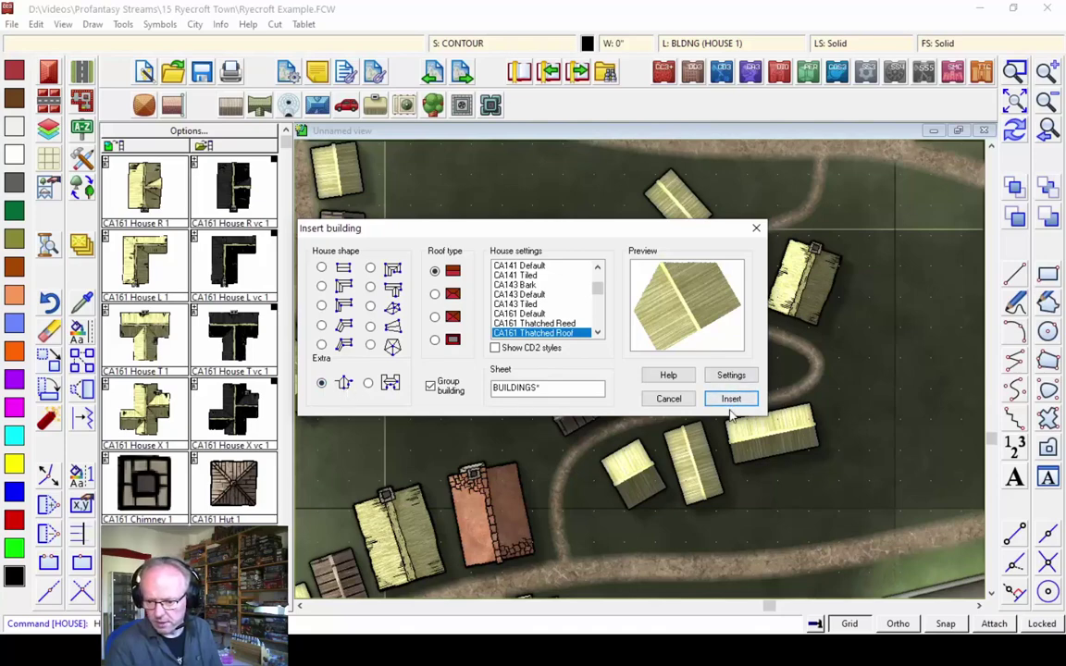
{"action": "left_click", "coordinate": [731, 400]}
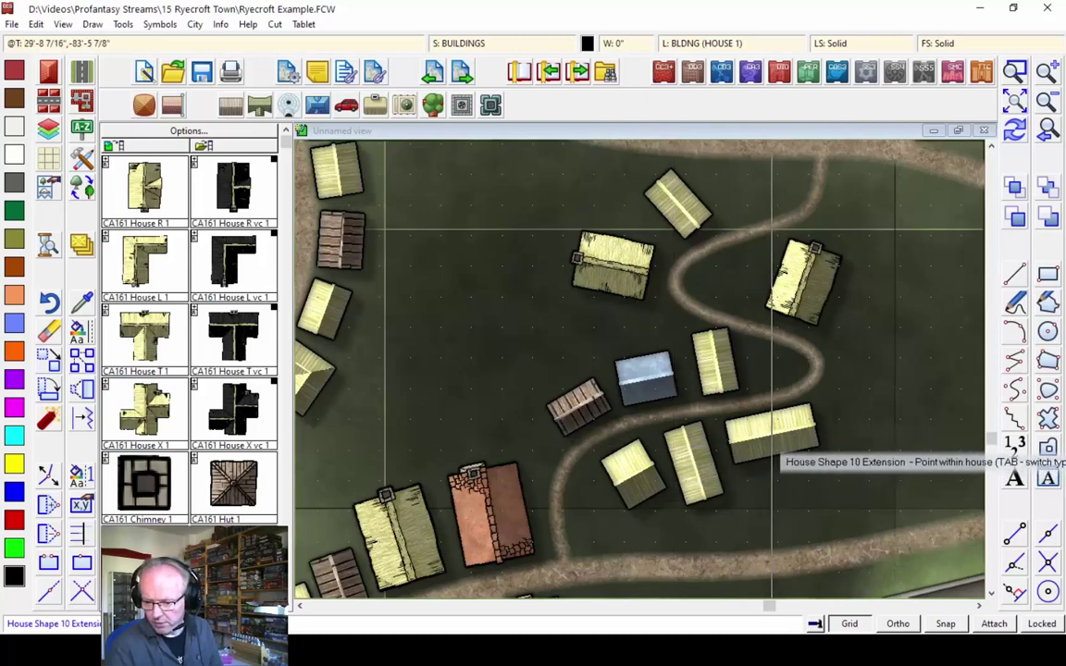
{"action": "left_click", "coordinate": [773, 441]}
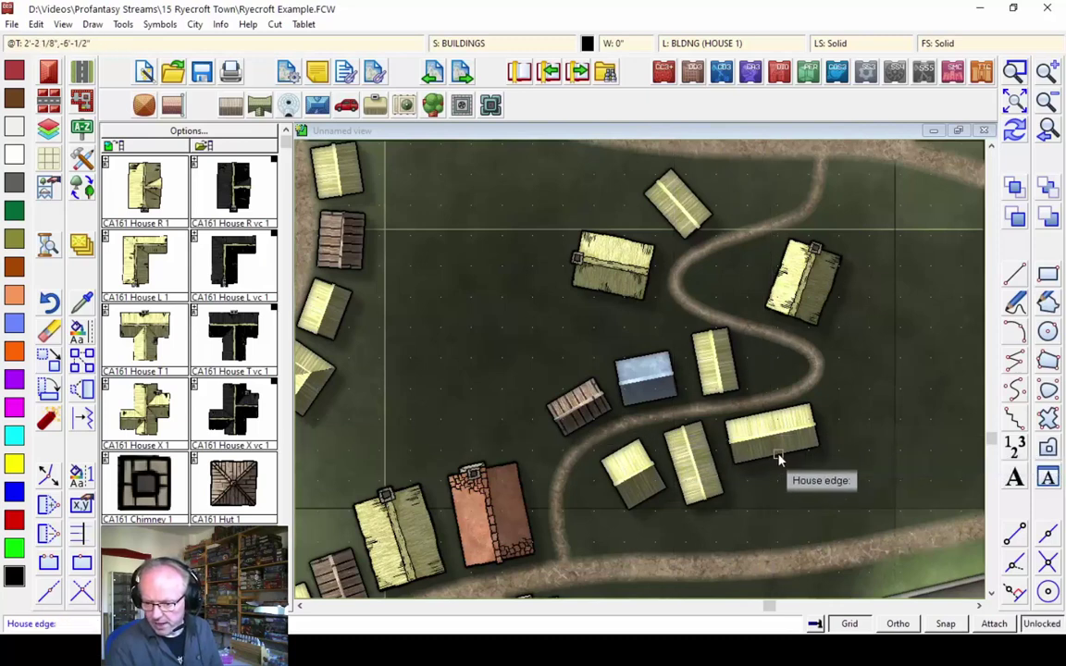
{"action": "left_click", "coordinate": [779, 459]}
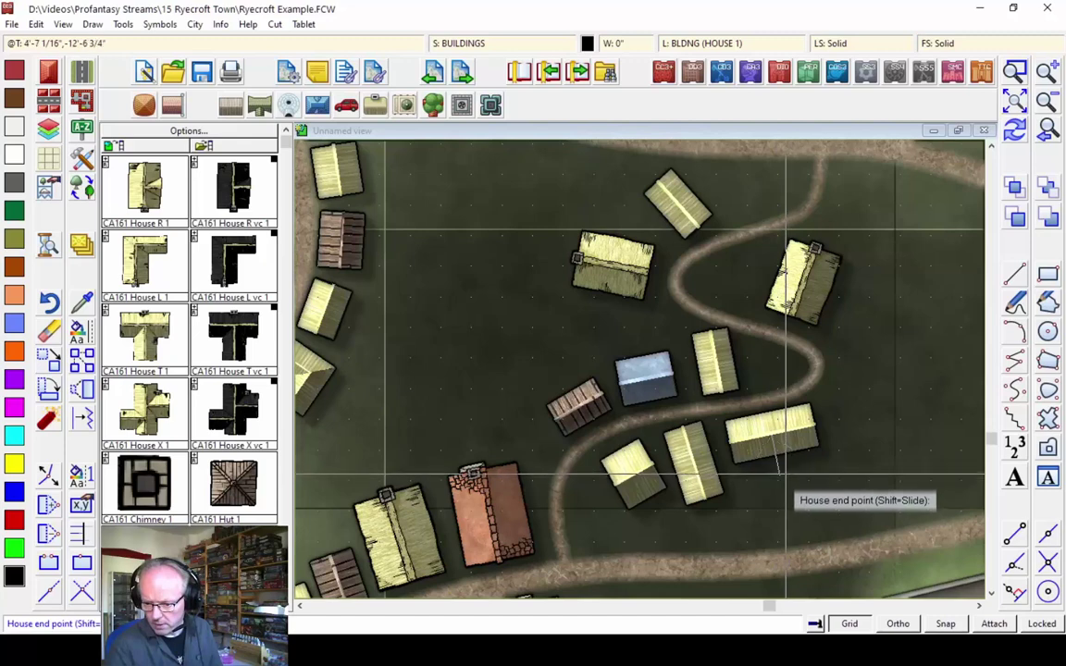
{"action": "left_click", "coordinate": [784, 481]}
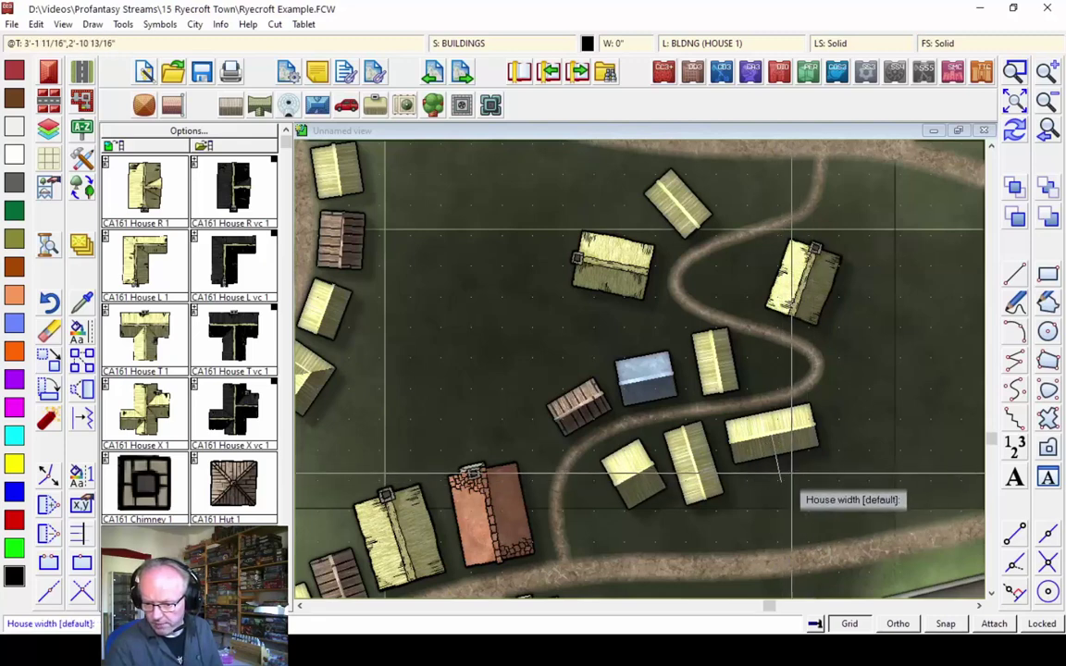
{"action": "left_click", "coordinate": [799, 477]}
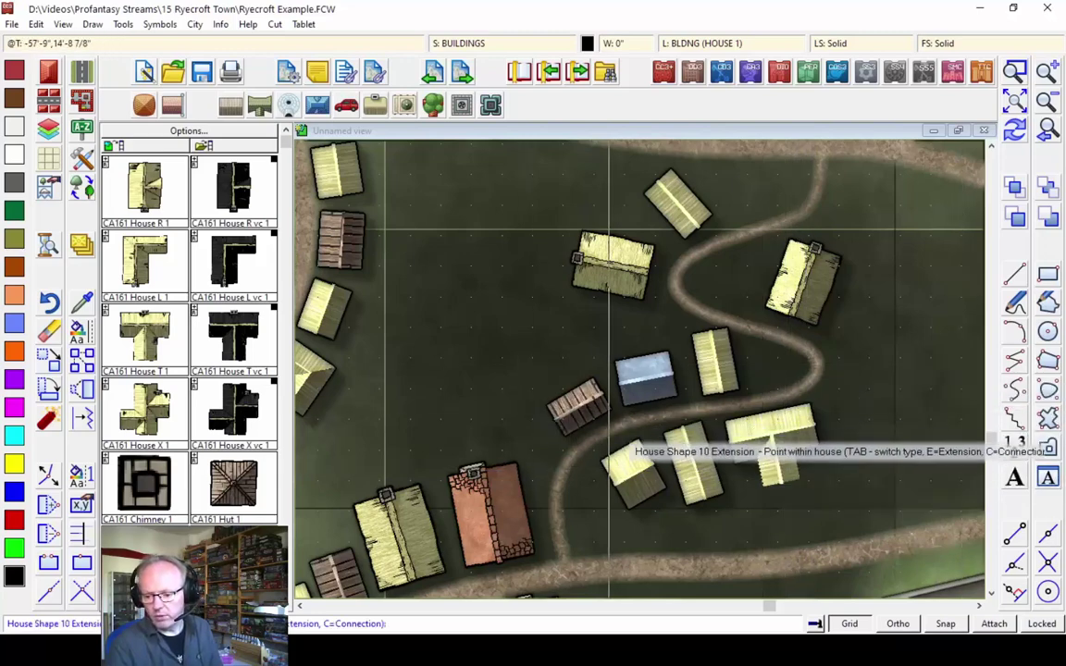
Insert an irregular T-shaped building in the CA161 Thatched Roof style northwest of the small houses along the winding path
{"action": "left_click", "coordinate": [144, 108]}
{"action": "left_click", "coordinate": [370, 288]}
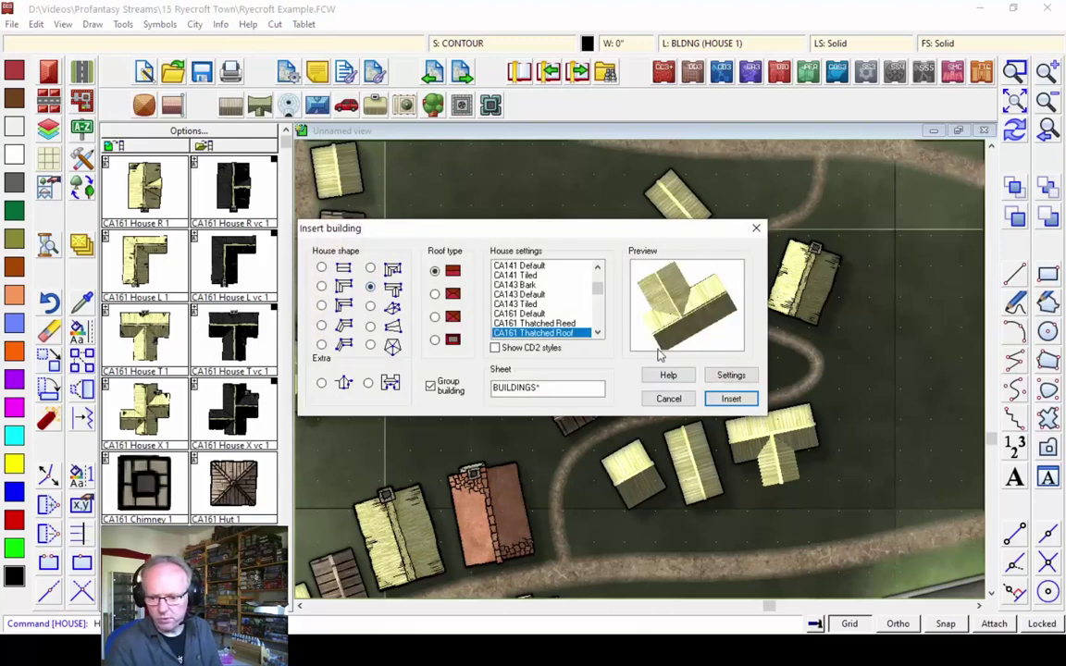
{"action": "left_click", "coordinate": [731, 398]}
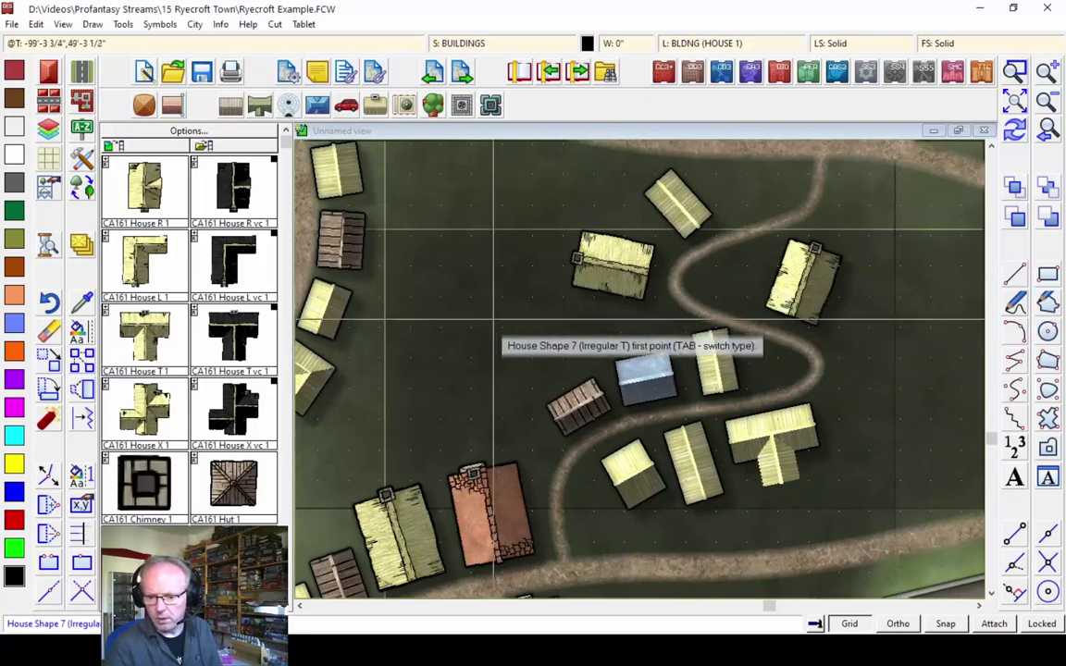
{"action": "left_click", "coordinate": [507, 387]}
{"action": "left_click", "coordinate": [592, 349]}
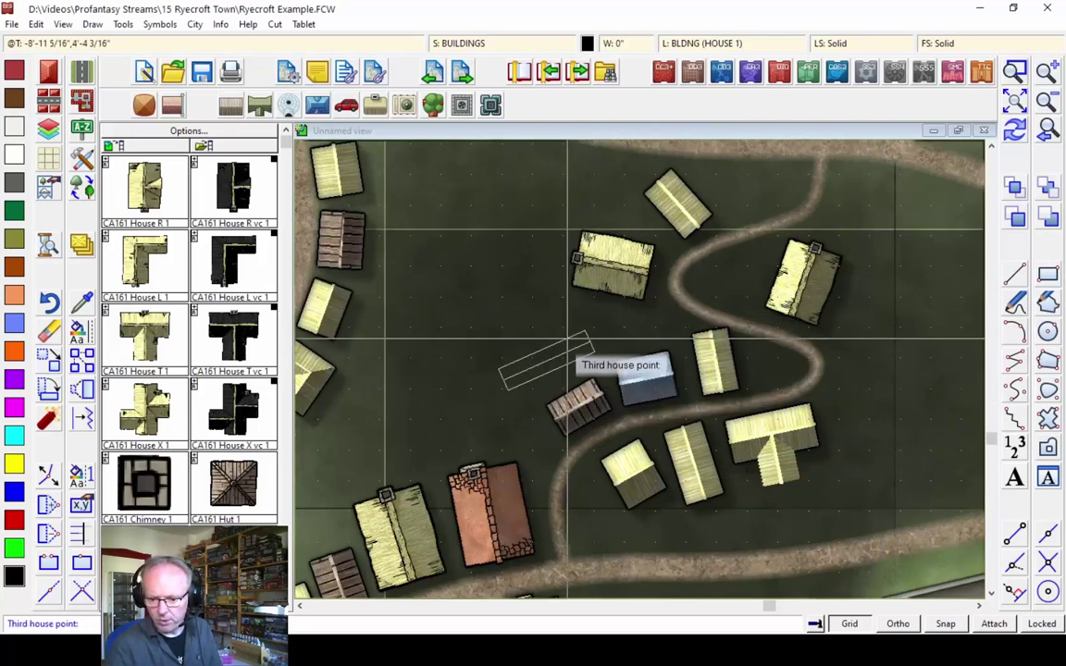
{"action": "left_click", "coordinate": [551, 294]}
{"action": "left_click", "coordinate": [542, 303]}
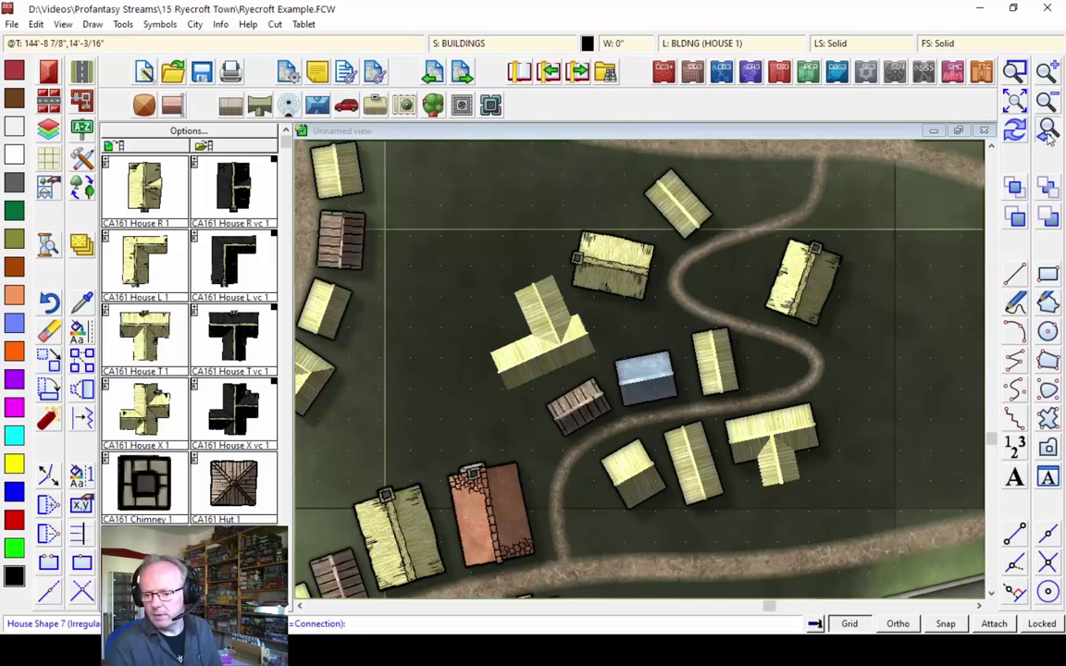
Place a row of random houses along the north side of the southern road, from its eastern end back toward the winding path
{"action": "left_click", "coordinate": [1018, 132]}
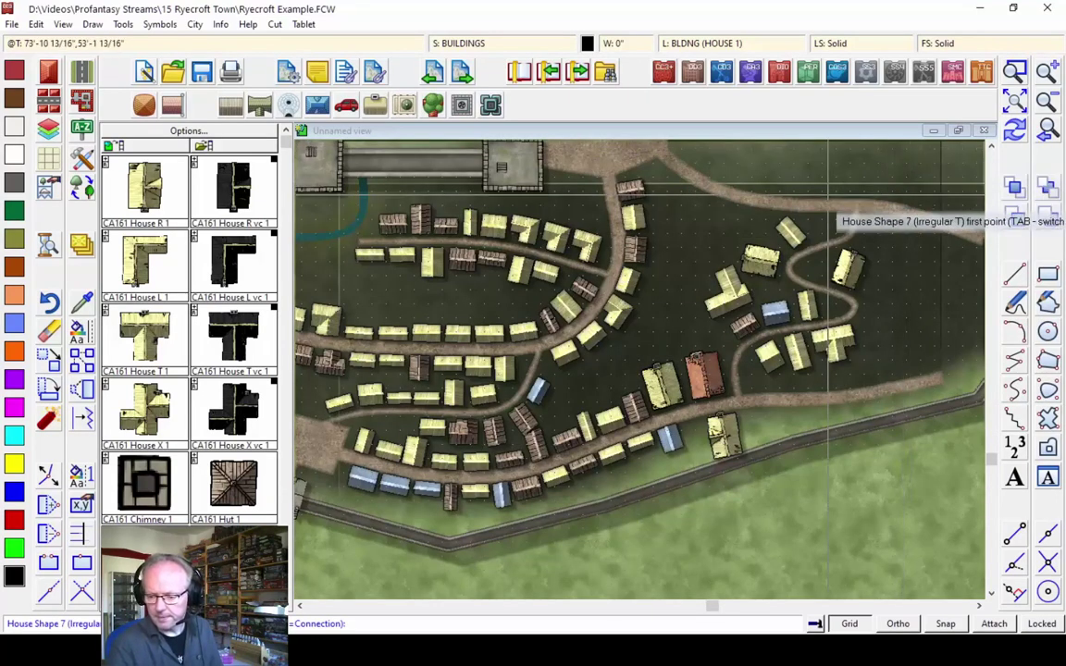
{"action": "left_click", "coordinate": [51, 104]}
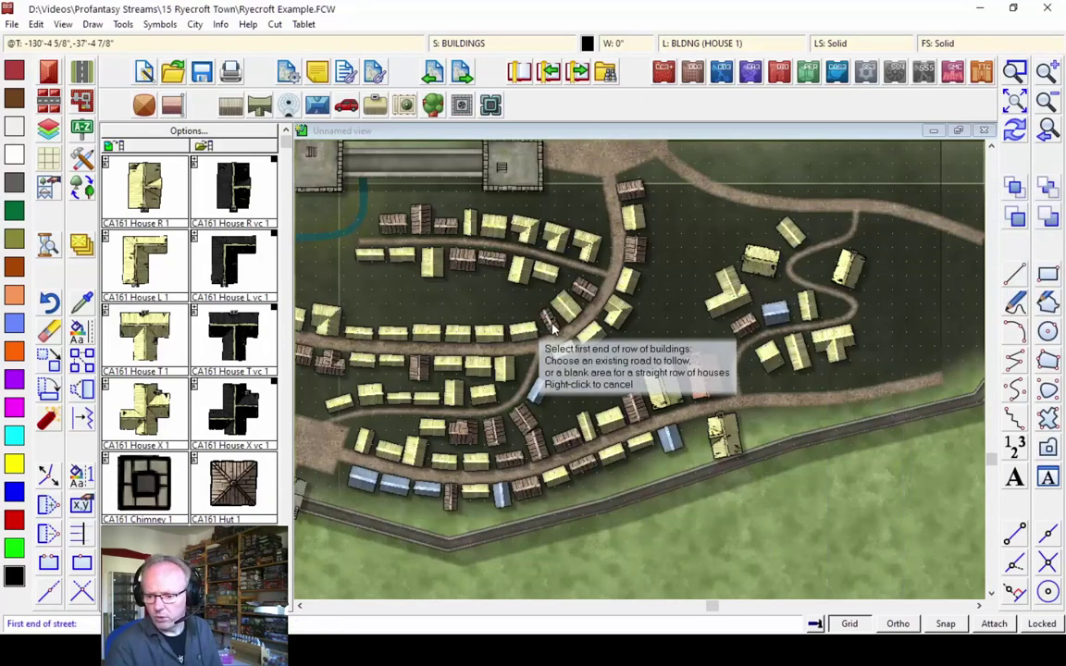
{"action": "left_click", "coordinate": [764, 388]}
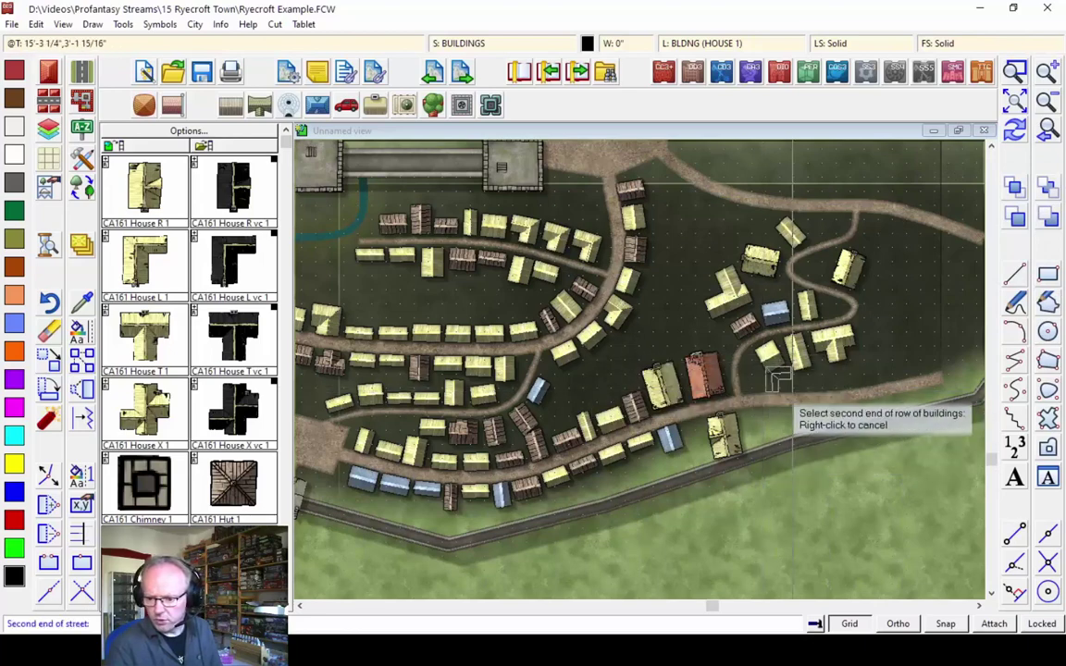
{"action": "right_click", "coordinate": [814, 389]}
{"action": "left_click", "coordinate": [930, 375]}
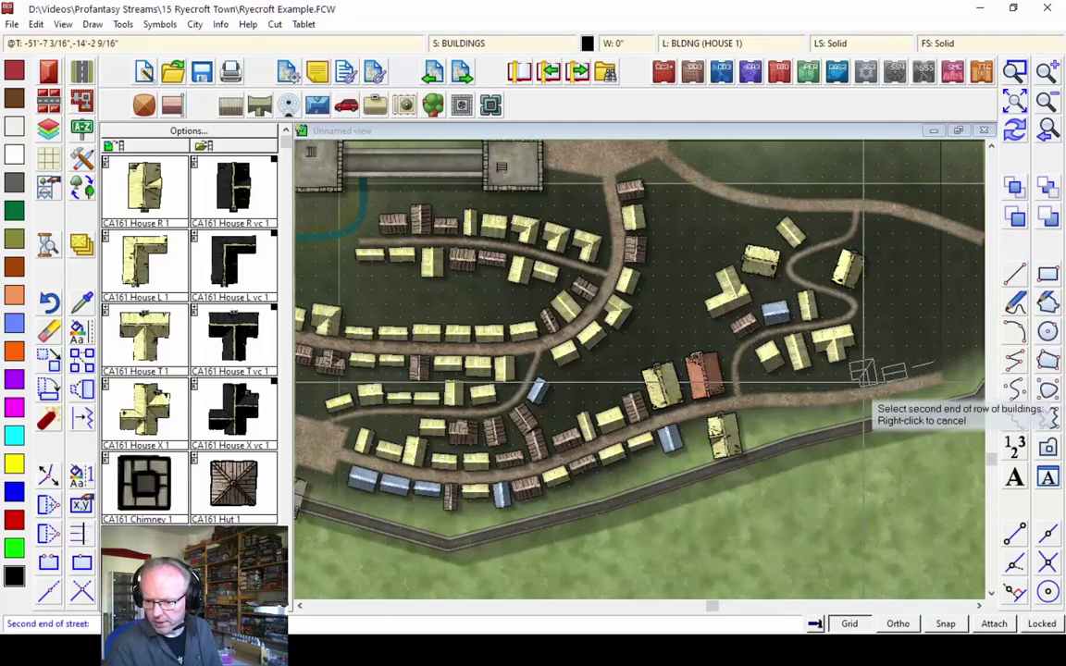
{"action": "left_click", "coordinate": [801, 400]}
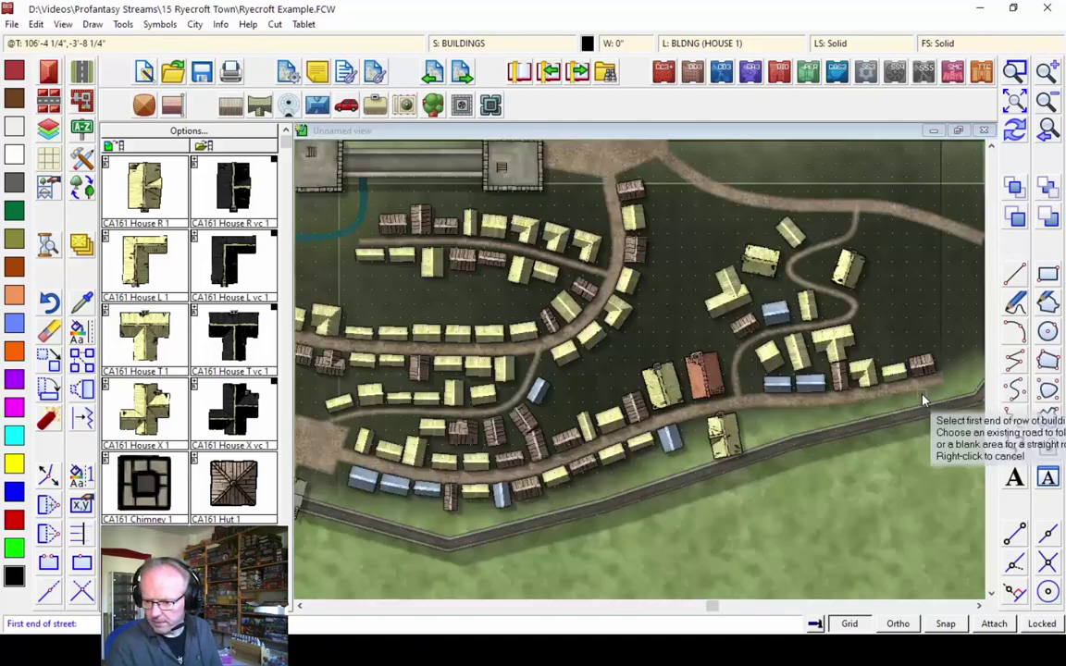
Place a short row of random houses on the south side of the southern road, east of the large thatched house
{"action": "left_click", "coordinate": [819, 422]}
{"action": "right_click", "coordinate": [817, 424]}
{"action": "key", "text": "Return"}
{"action": "left_click", "coordinate": [805, 416]}
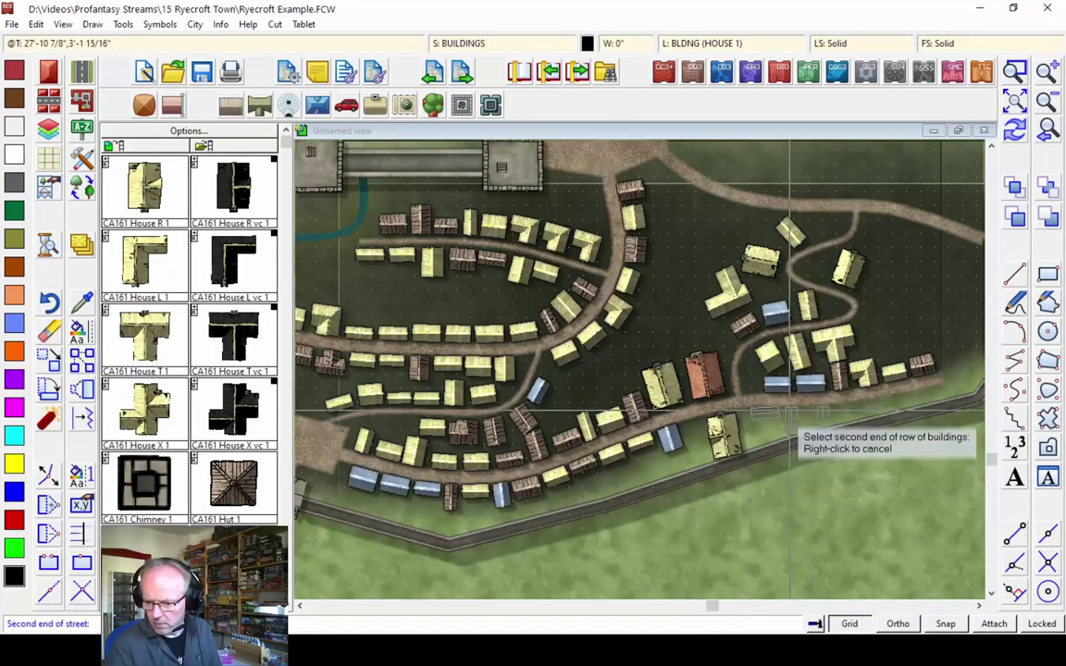
{"action": "left_click", "coordinate": [744, 466]}
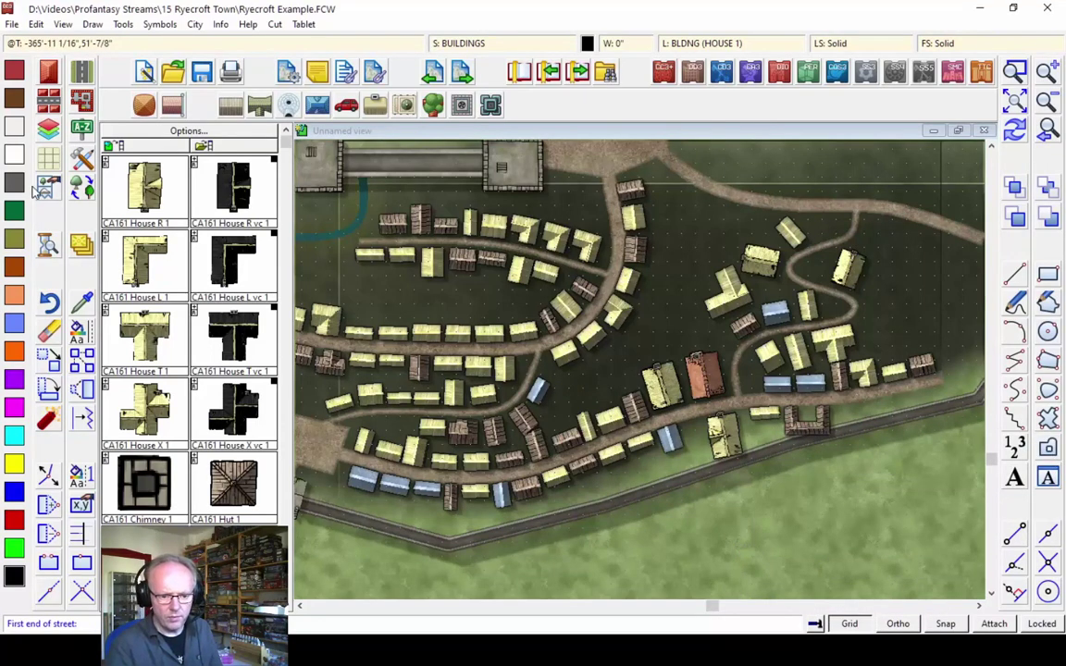
Erase the U-shaped wooden house that overlaps the town wall south of the road and redraw the map
{"action": "left_click", "coordinate": [48, 330]}
{"action": "left_click", "coordinate": [777, 419]}
{"action": "left_click", "coordinate": [773, 372]}
{"action": "right_click", "coordinate": [640, 310]}
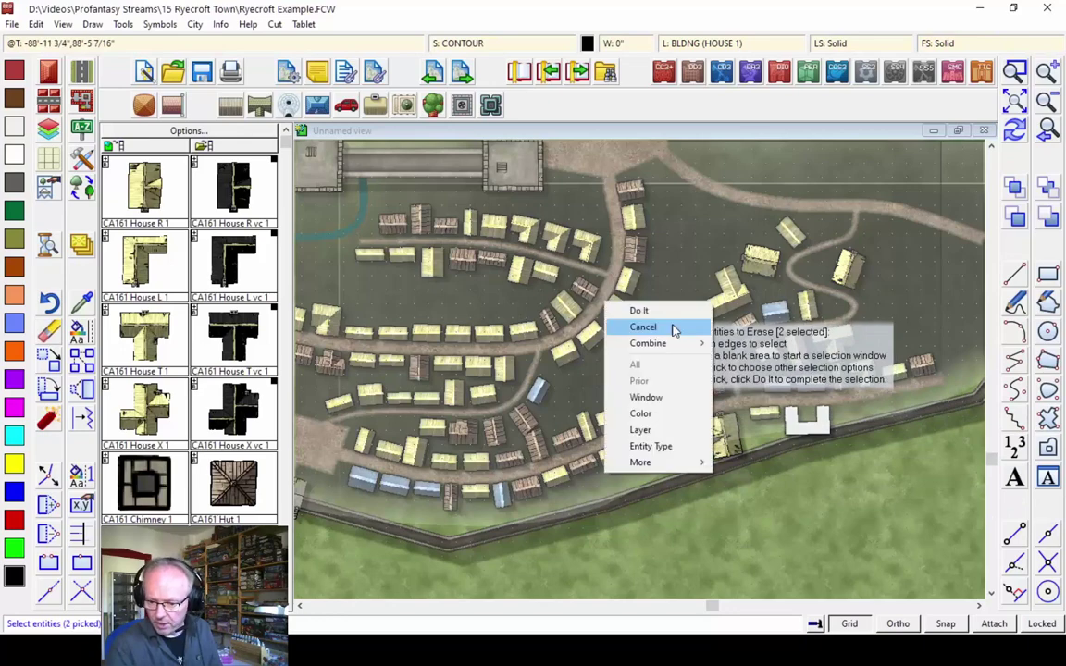
{"action": "left_click", "coordinate": [741, 376]}
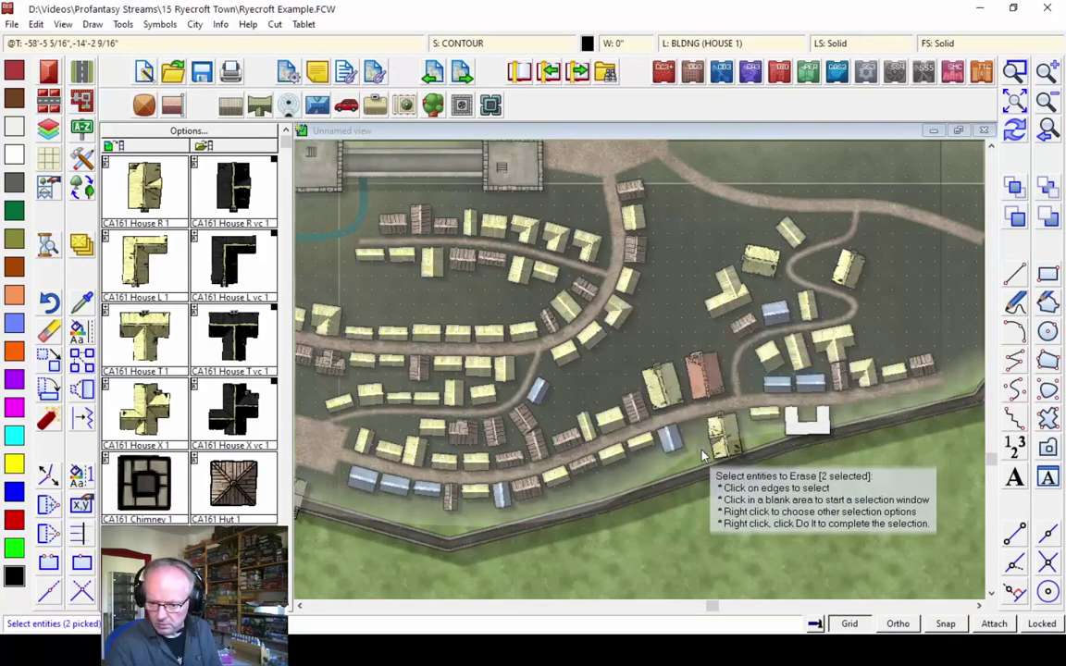
{"action": "left_click", "coordinate": [684, 442]}
{"action": "right_click", "coordinate": [600, 324]}
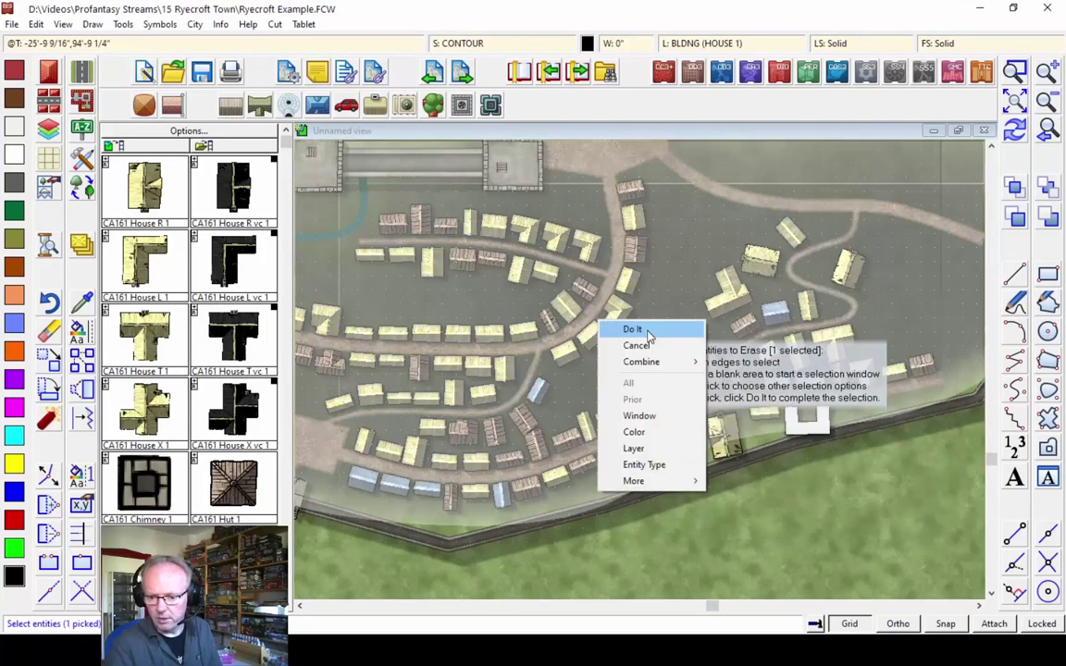
{"action": "left_click", "coordinate": [632, 328]}
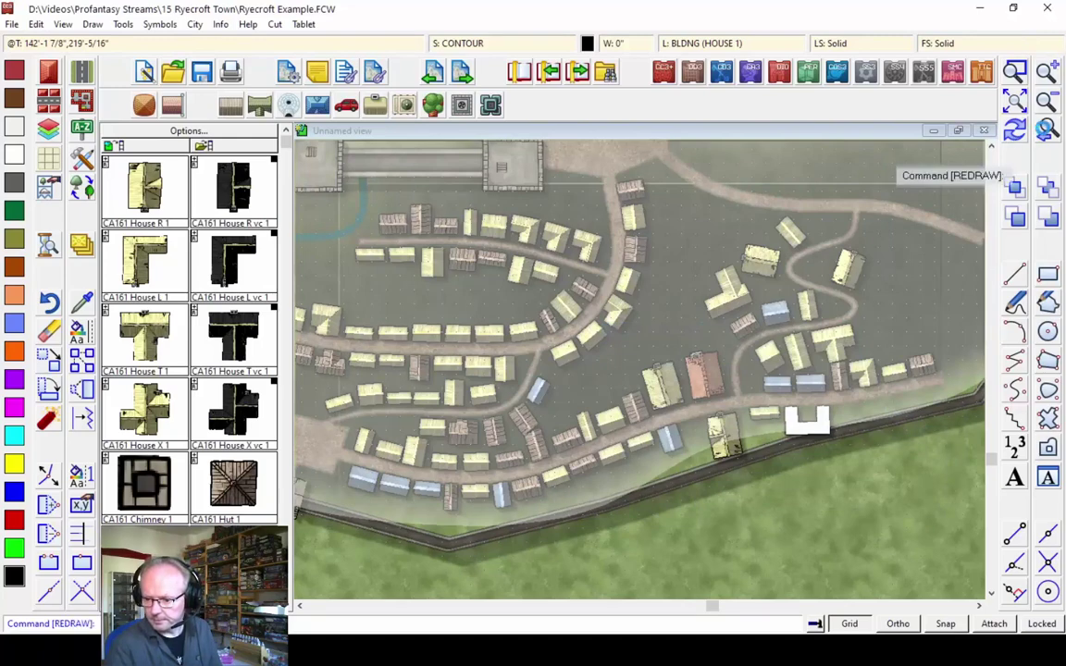
{"action": "left_click", "coordinate": [1015, 130]}
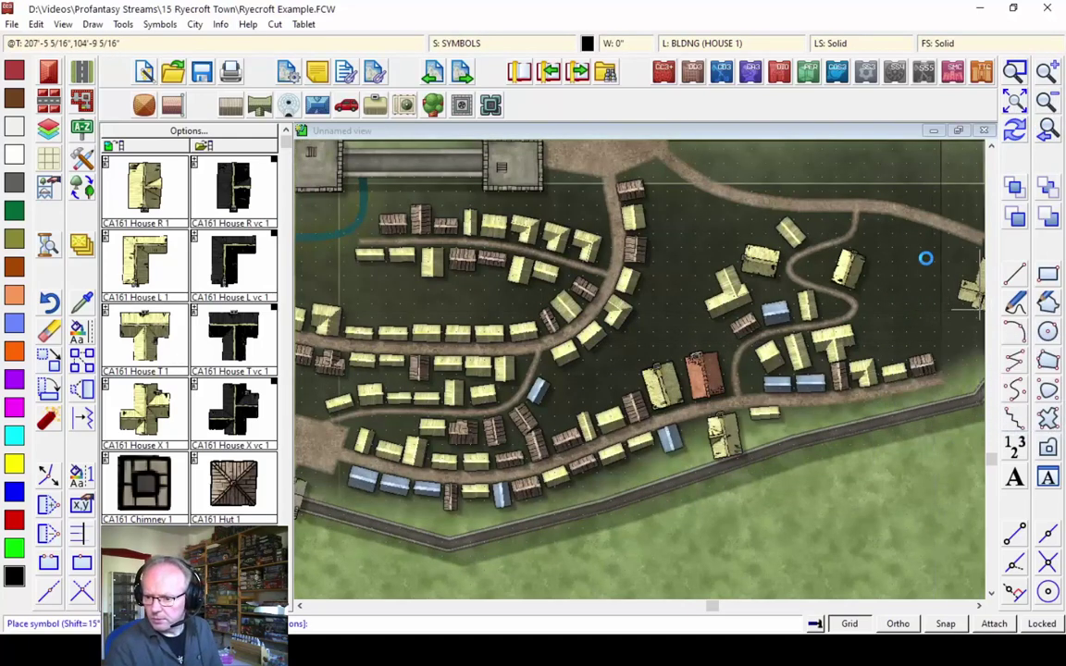
Place a yellow CA161 House X 1 symbol at the eastern end of the southern road, inside the town wall
{"action": "scroll", "coordinate": [877, 274], "scroll_direction": "down", "scroll_amount": 3}
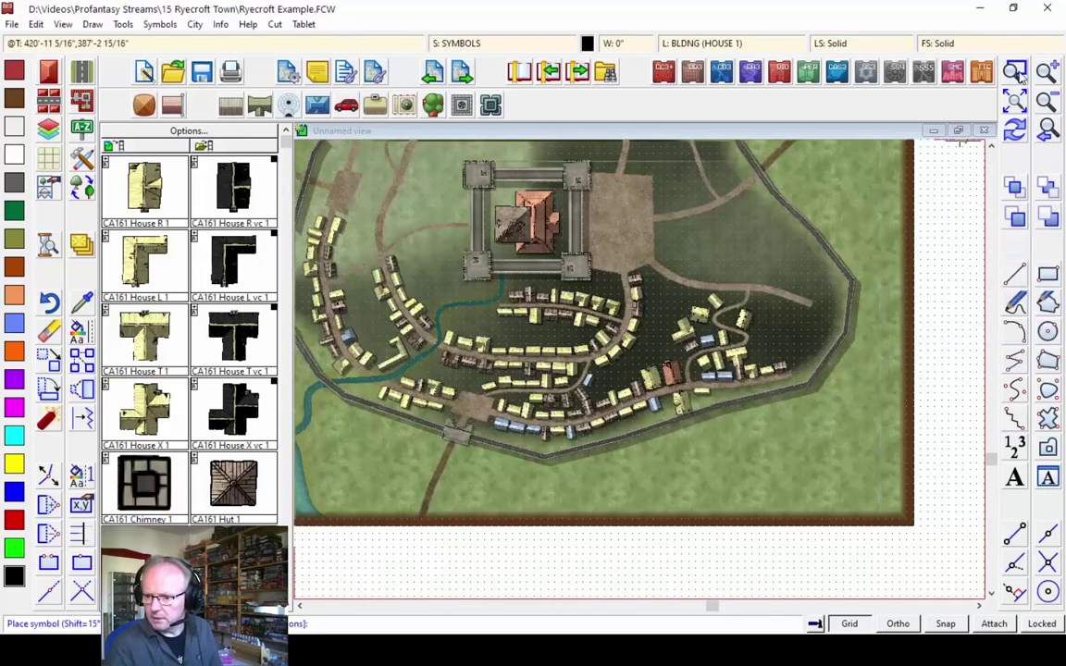
{"action": "left_click", "coordinate": [547, 242]}
{"action": "left_click", "coordinate": [870, 426]}
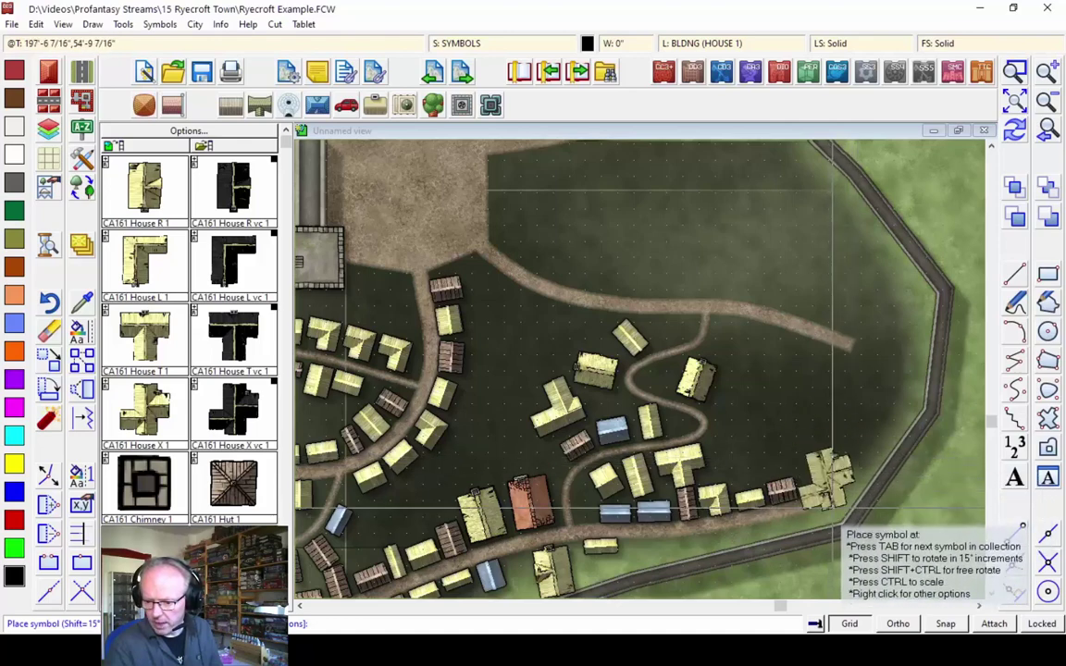
{"action": "left_click", "coordinate": [837, 511]}
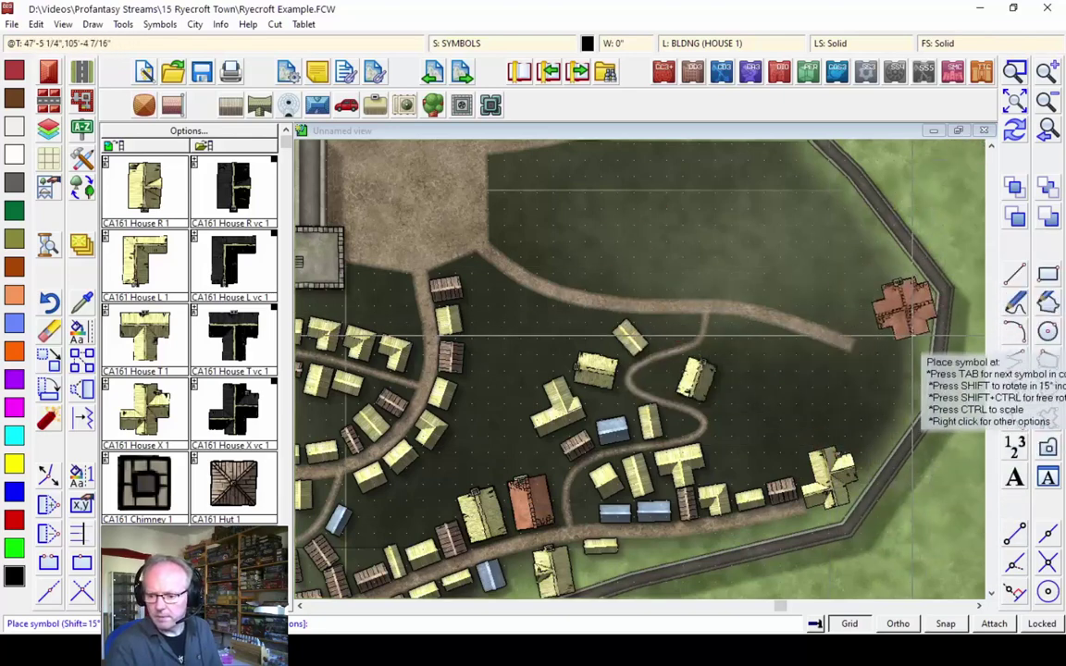
Place a rotated and enlarged red-roofed CA161 House X 1 symbol at the eastern end of the upper road
{"action": "key", "text": "shift"}
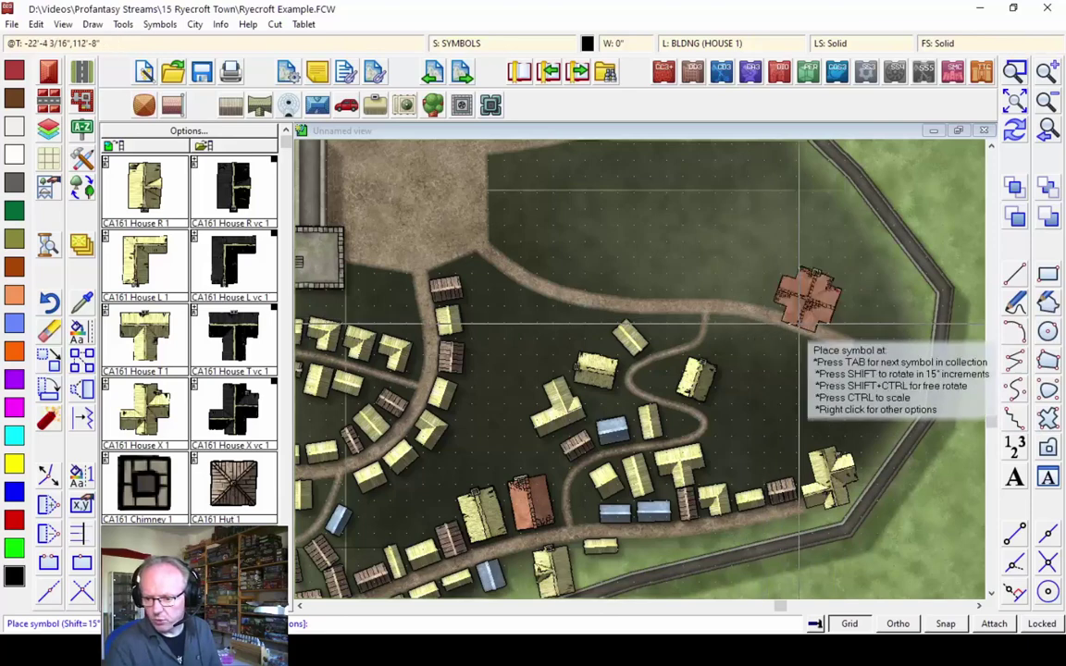
{"action": "right_click", "coordinate": [767, 350]}
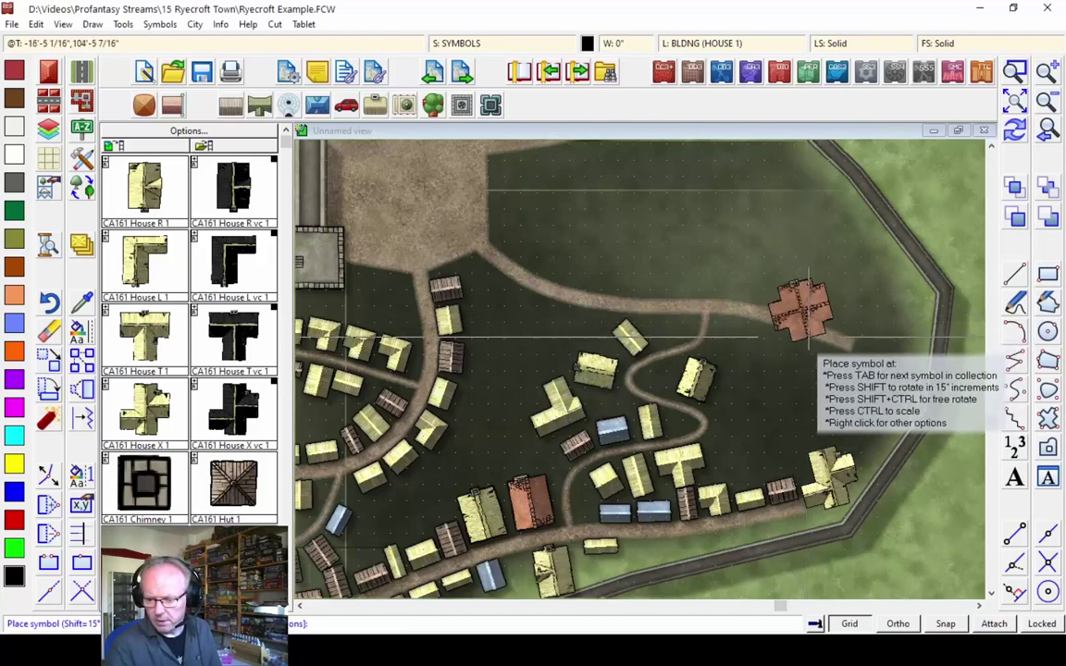
{"action": "key", "text": "shift"}
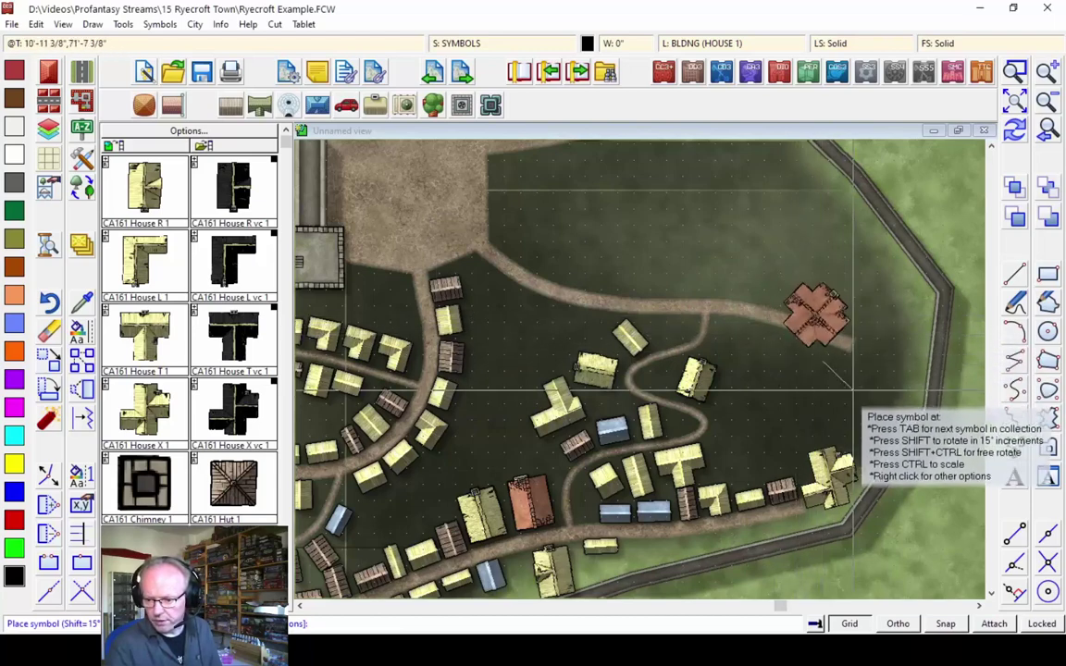
{"action": "left_click", "coordinate": [822, 335]}
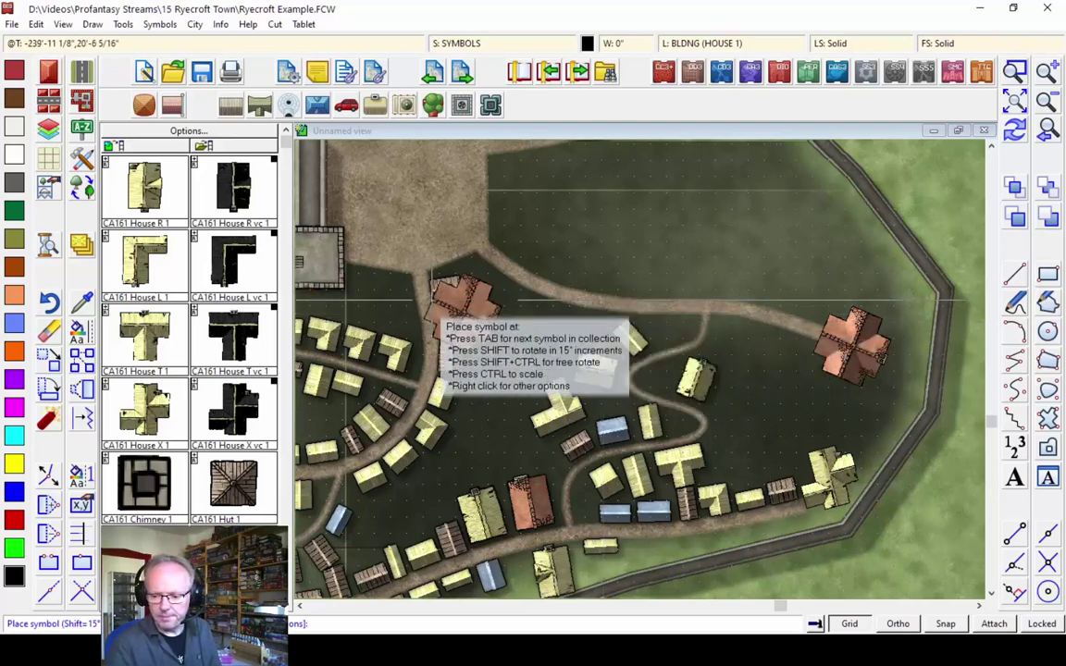
Reset the CA161 House X 1 symbol's scale and rotation, and place a slightly turned yellow one north of the upper road's eastern stretch
{"action": "left_click", "coordinate": [148, 428]}
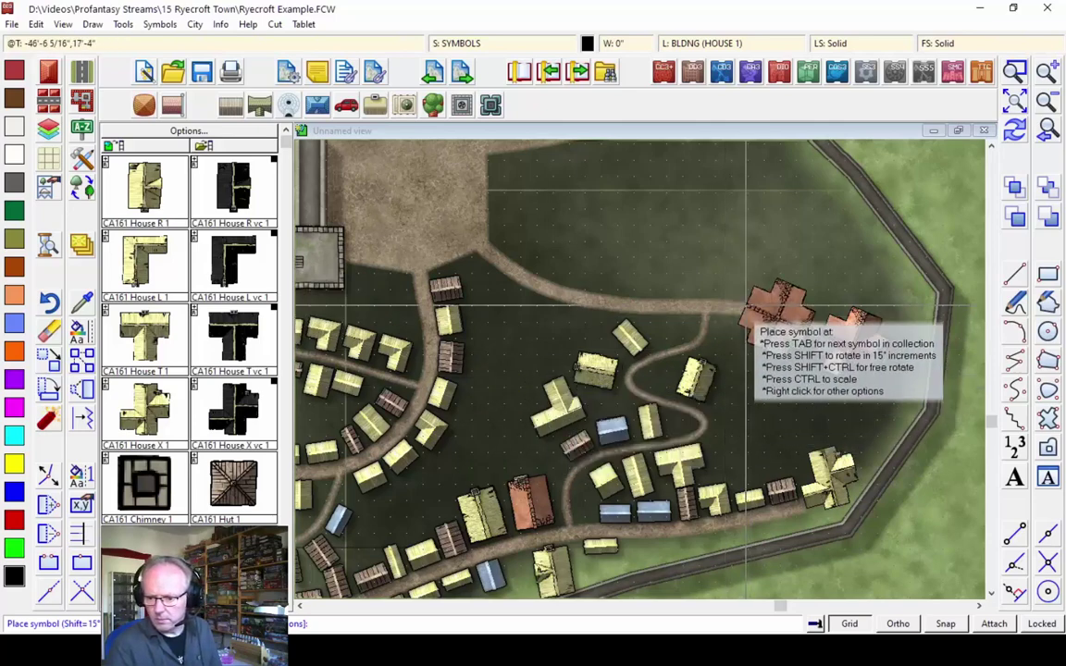
{"action": "right_click", "coordinate": [689, 323]}
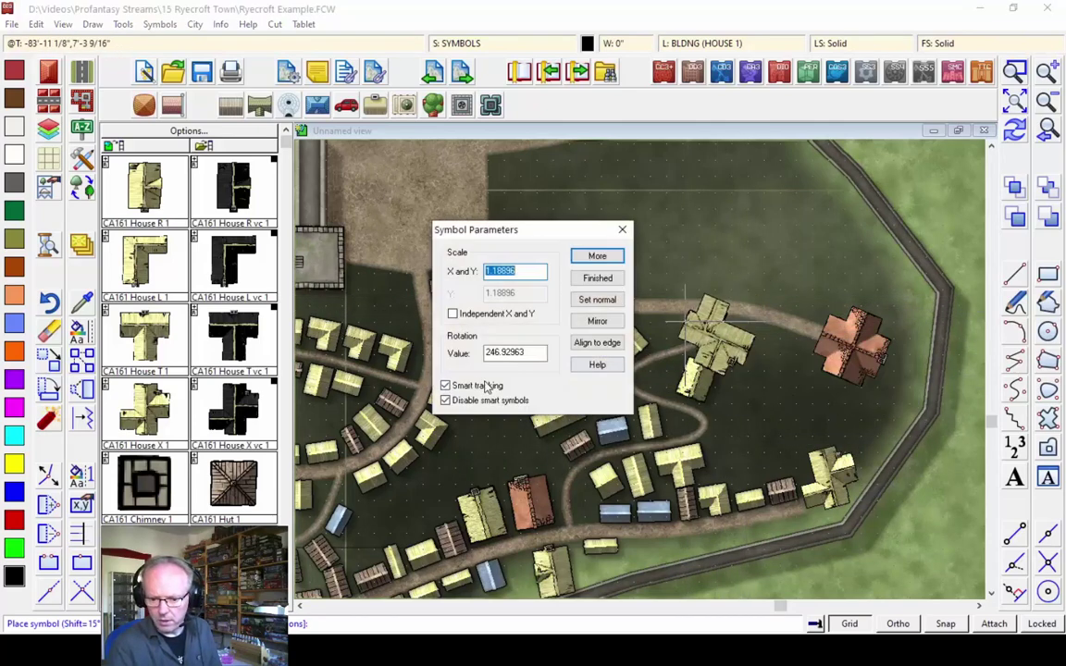
{"action": "left_click", "coordinate": [598, 257]}
{"action": "right_click", "coordinate": [760, 316]}
{"action": "left_click", "coordinate": [601, 255]}
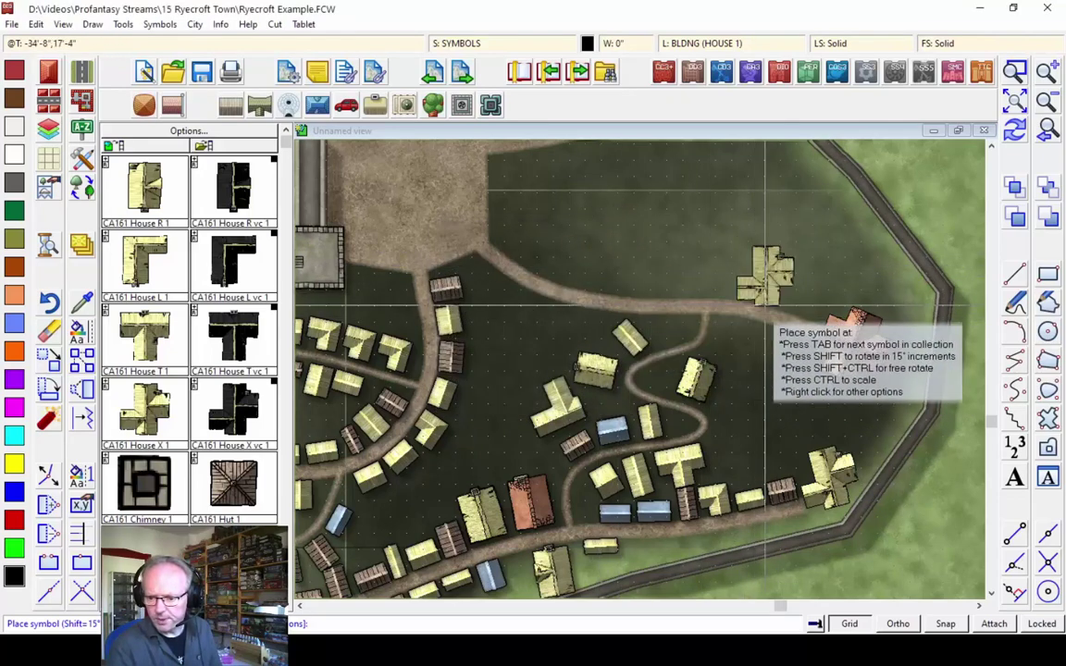
{"action": "left_click_drag", "start_coordinate": [782, 315], "coordinate": [788, 298]}
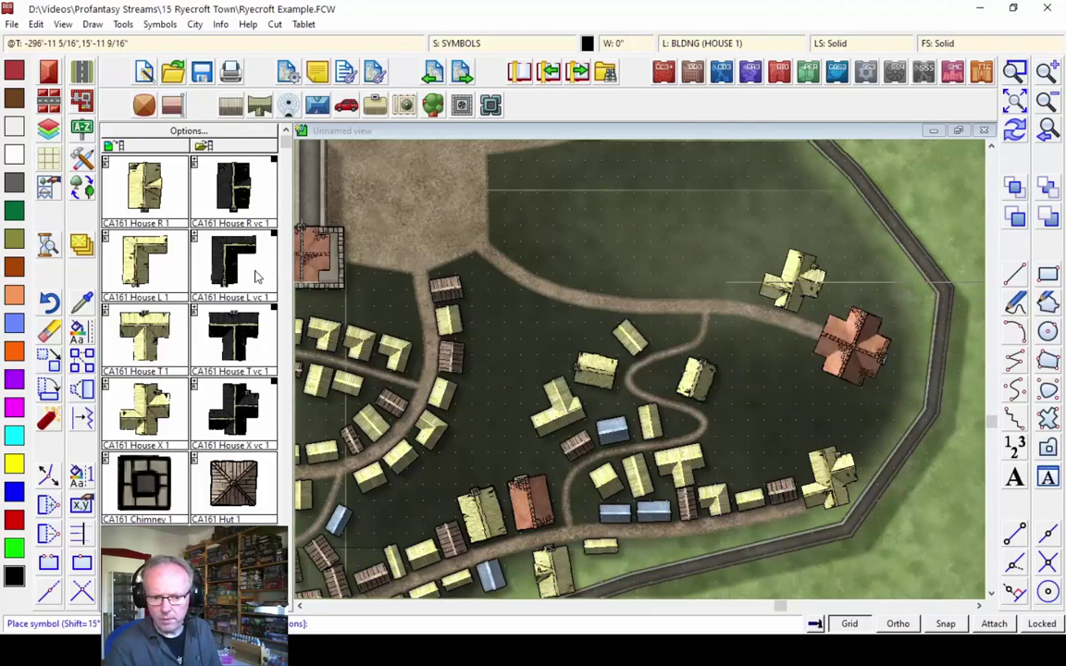
Place yellow and red-roofed CA161 House L 1 and CA161 House R 1 symbols in a row along the north side of the upper road
{"action": "left_click_drag", "start_coordinate": [714, 298], "coordinate": [728, 298]}
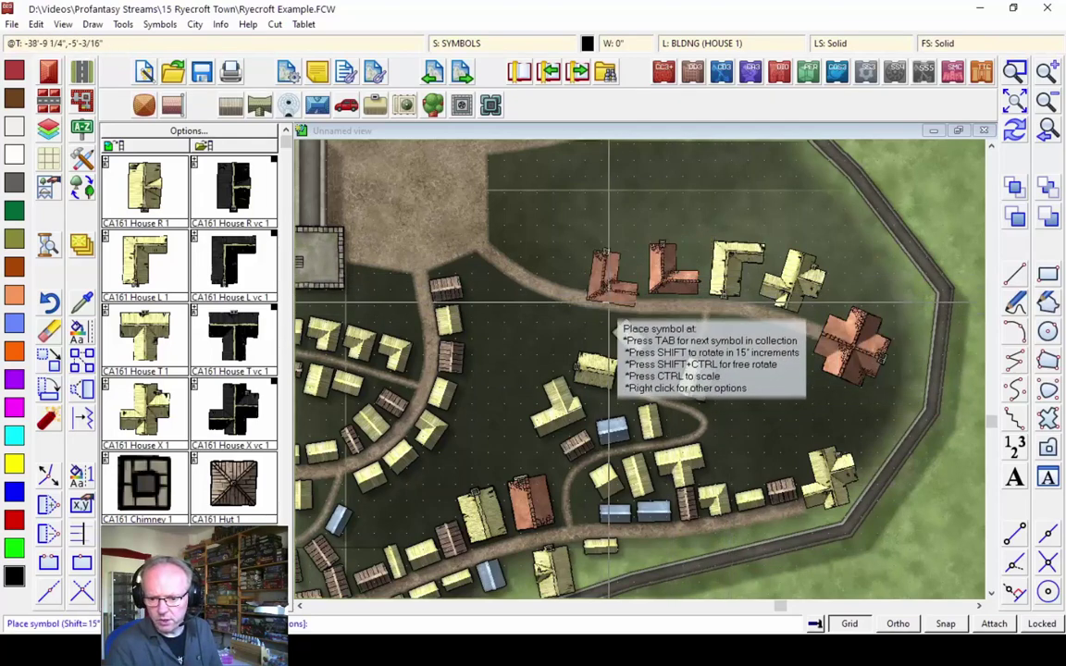
{"action": "key", "text": "Tab"}
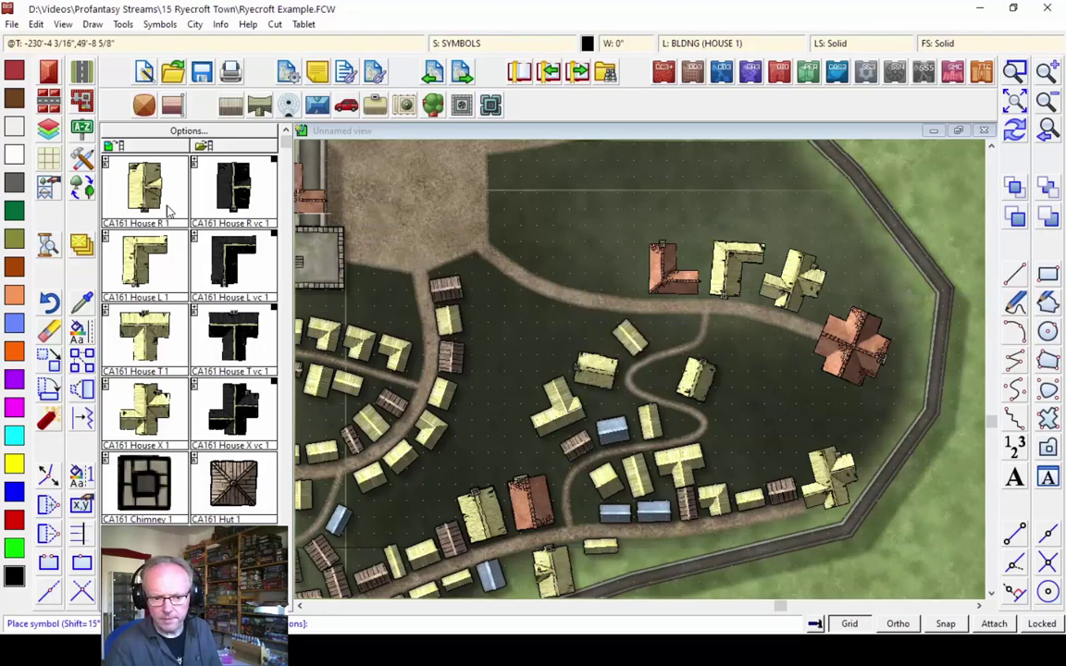
{"action": "left_click", "coordinate": [611, 292]}
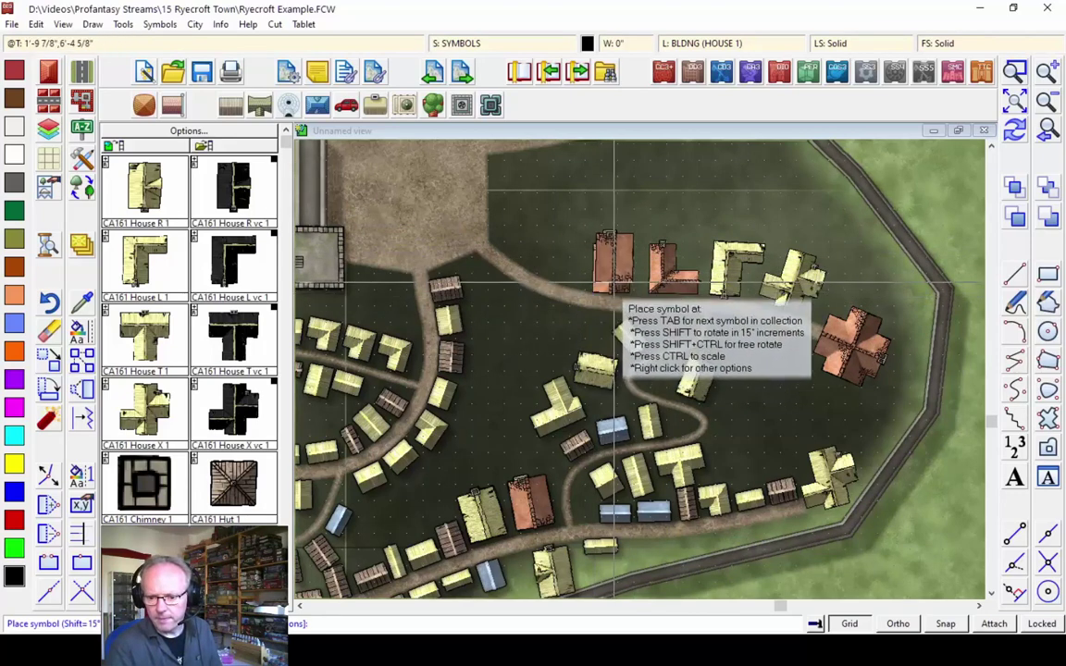
{"action": "key", "text": "Tab"}
{"action": "left_click", "coordinate": [551, 275], "text": "ctrl+shift"}
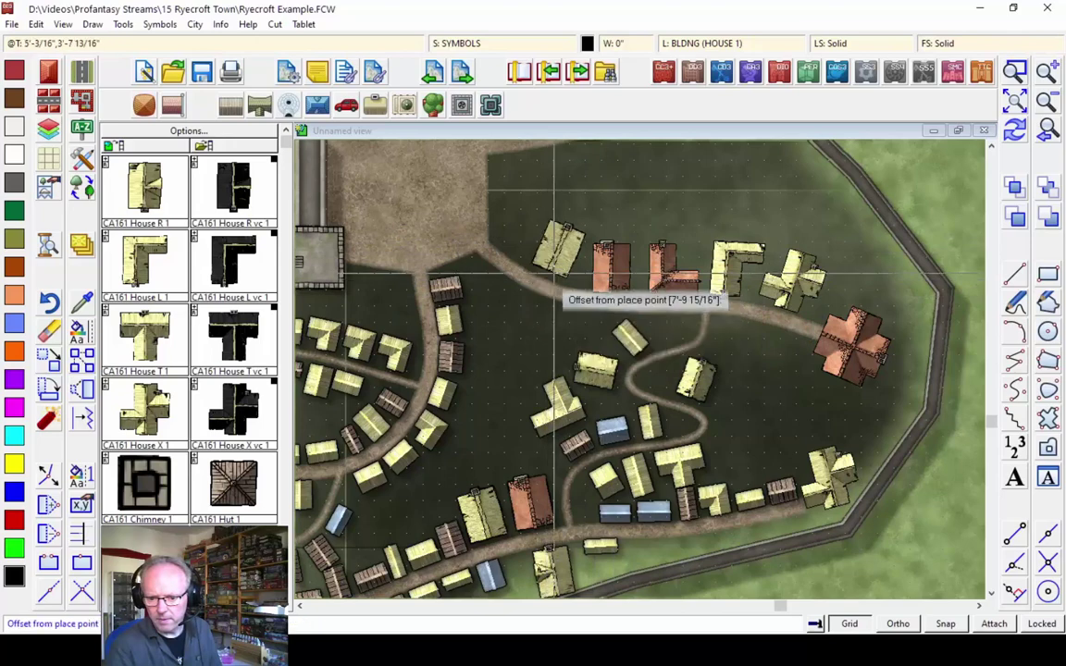
{"action": "left_click", "coordinate": [552, 274]}
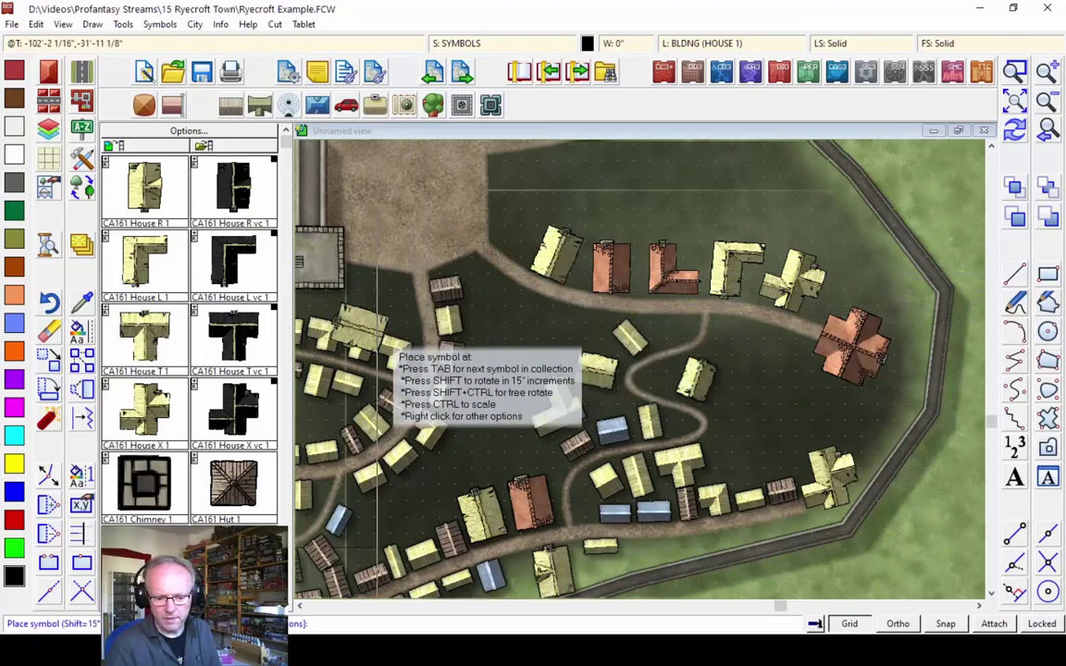
Place a rotated red-roofed CA161 House T 1 symbol south of the upper road's western stretch, near the square
{"action": "left_click", "coordinate": [209, 373]}
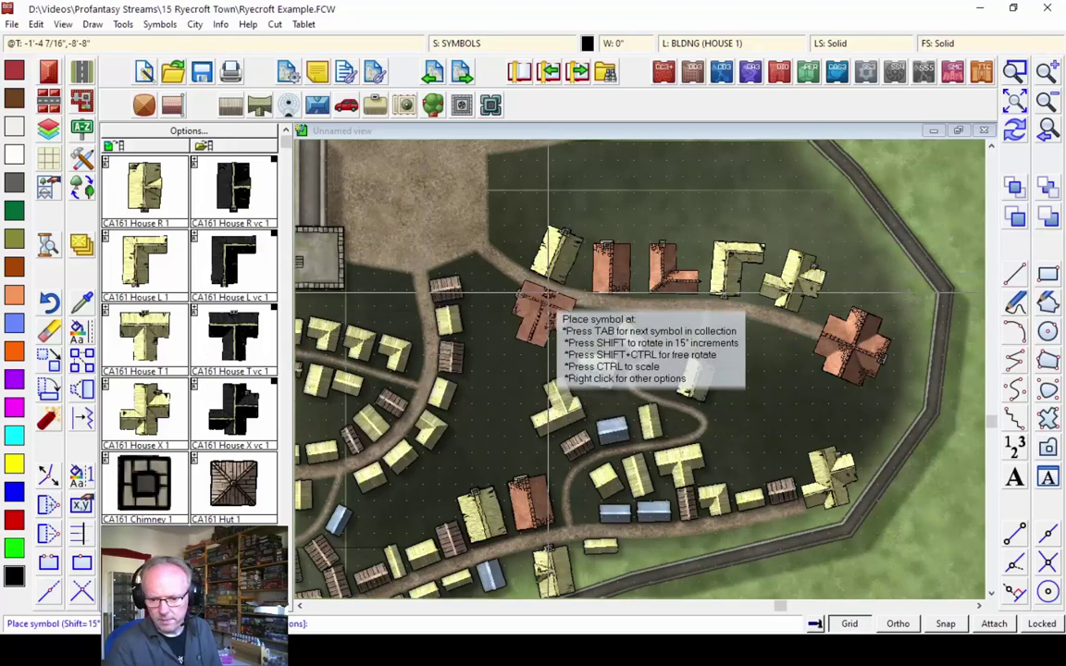
{"action": "left_click", "coordinate": [526, 308], "text": "ctrl+shift"}
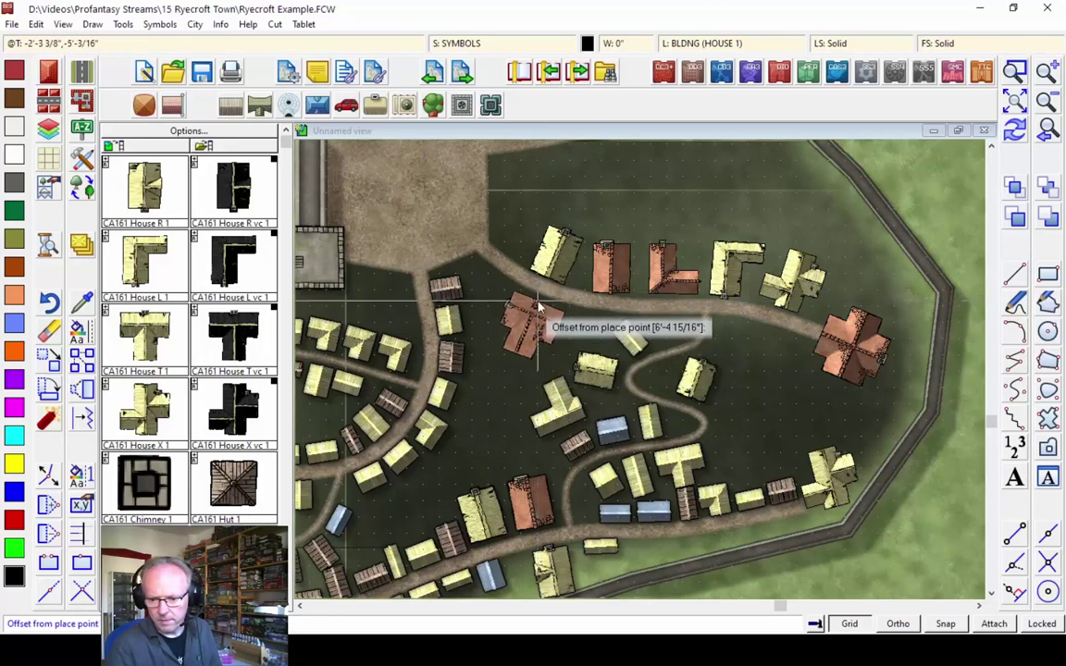
{"action": "left_click", "coordinate": [544, 301]}
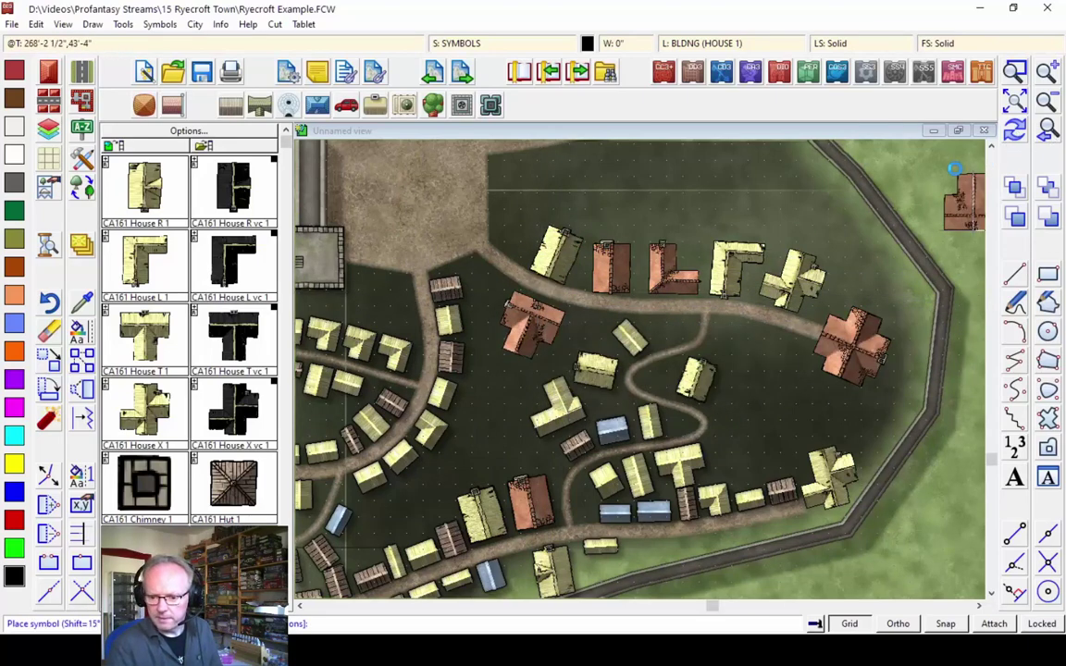
Place a CA161 Temple symbol on the east side of the town square, rotated so its columned entrance faces the square
{"action": "left_click", "coordinate": [1016, 104]}
{"action": "left_click", "coordinate": [1017, 76]}
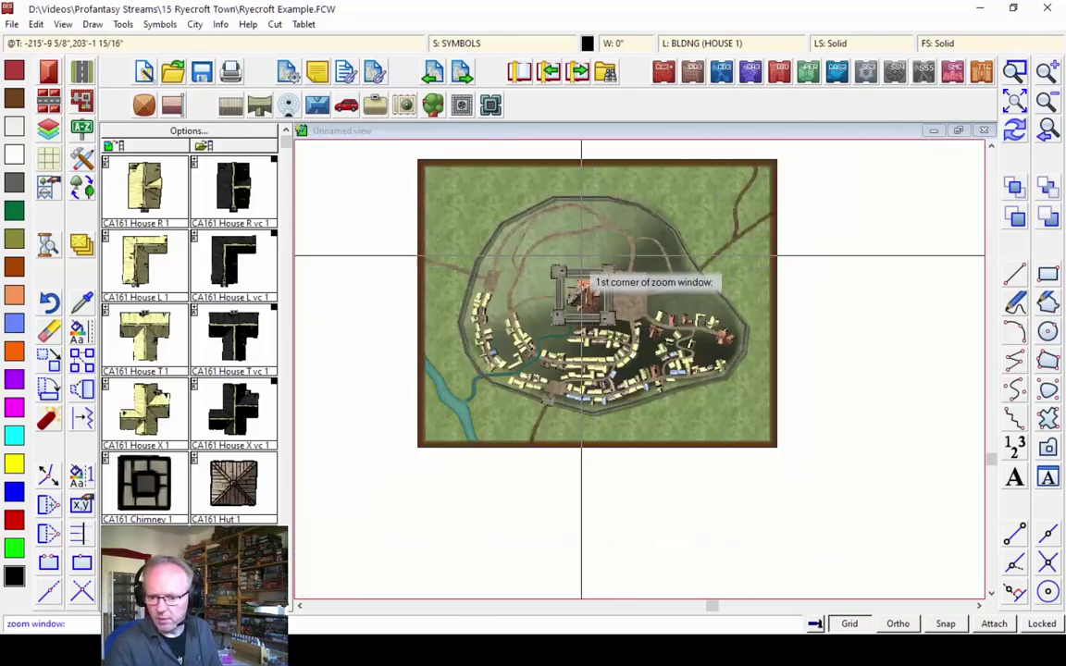
{"action": "left_click", "coordinate": [615, 296]}
{"action": "left_click", "coordinate": [674, 347]}
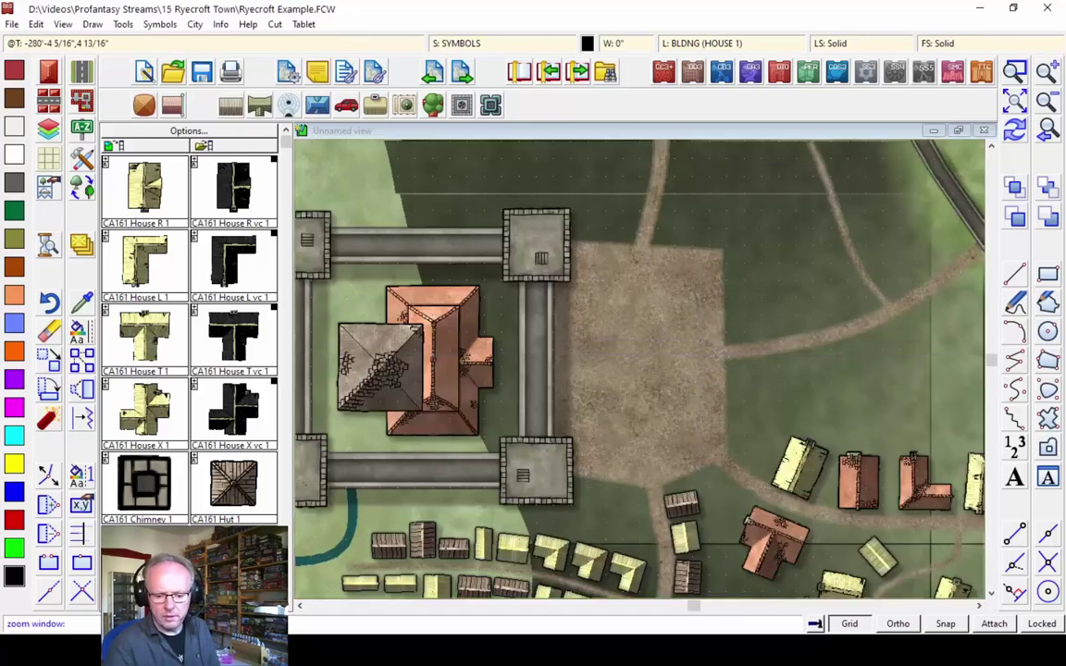
{"action": "key", "text": "Return"}
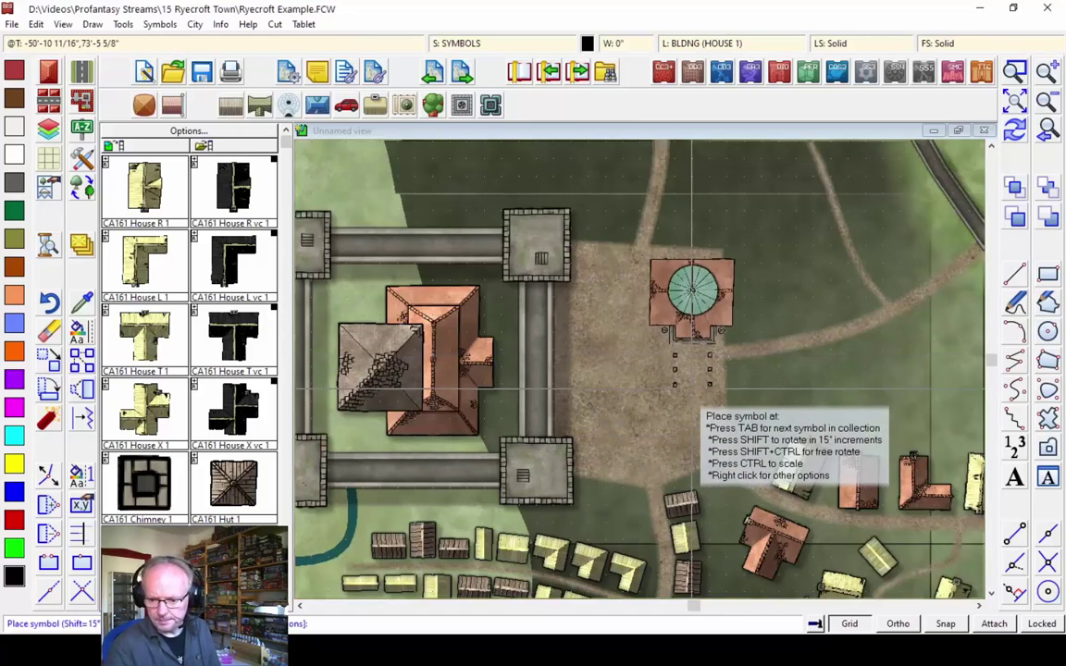
{"action": "key", "text": "shift"}
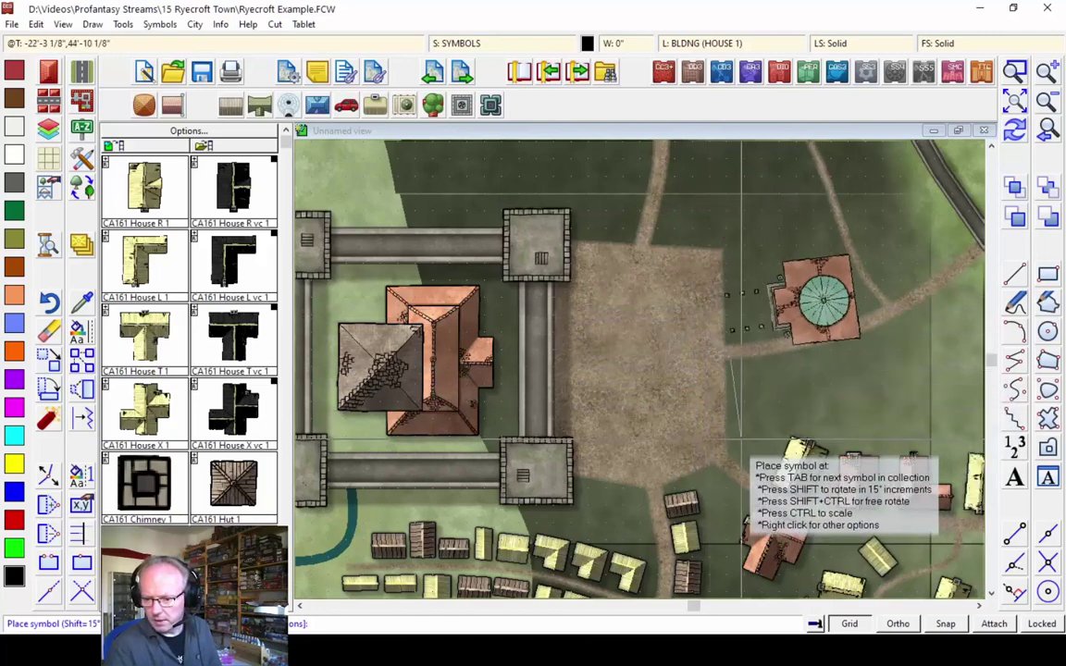
{"action": "key", "text": "shift"}
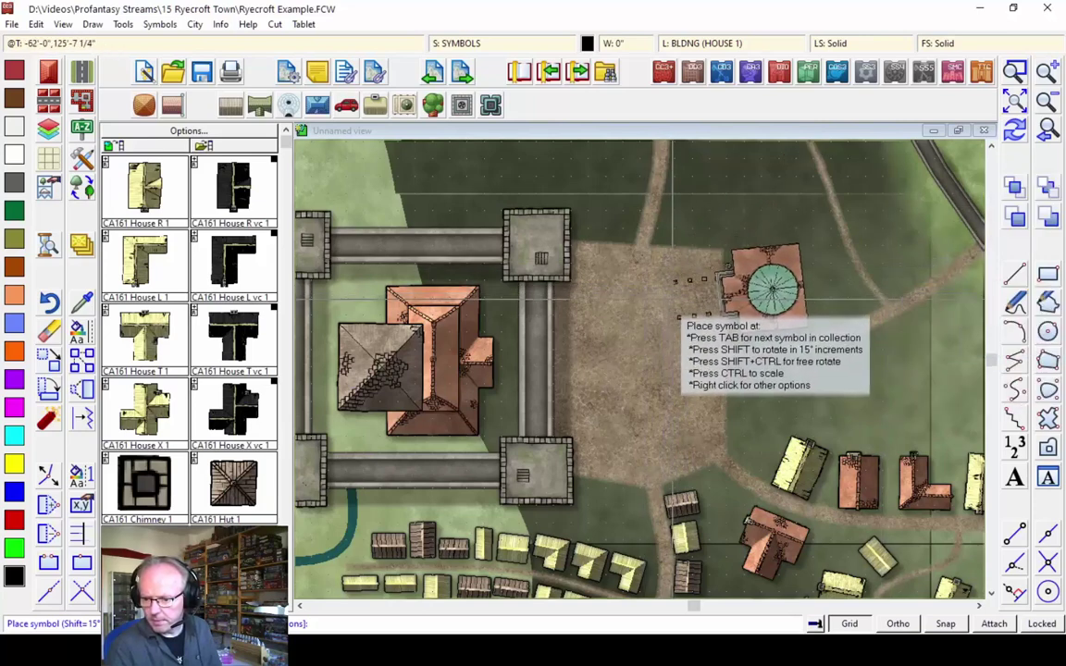
{"action": "left_click", "coordinate": [673, 298]}
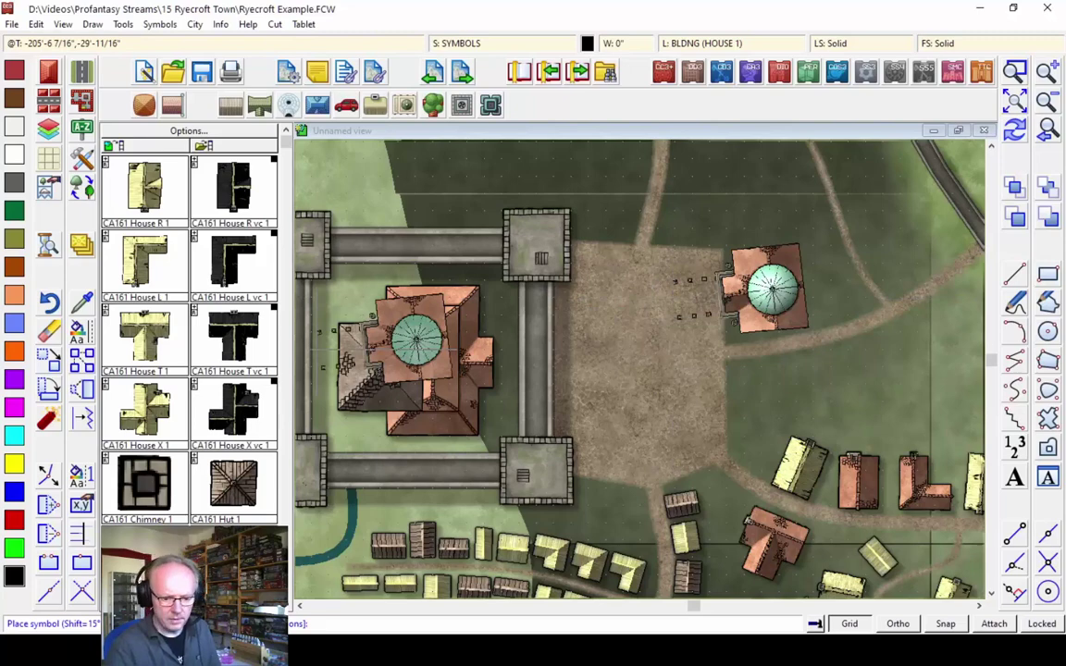
Place a CA161 Town Hall symbol north of the temple, rotated to 270 degrees with smart symbols disabled
{"action": "scroll", "coordinate": [291, 612], "scroll_direction": "down", "scroll_amount": 2}
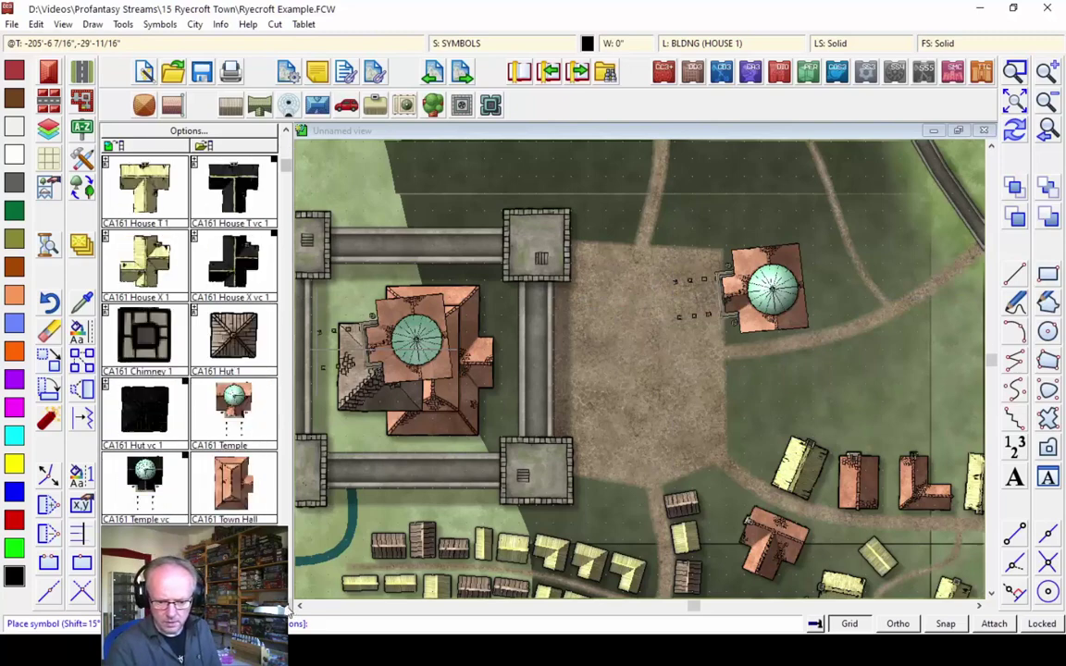
{"action": "left_click", "coordinate": [232, 499]}
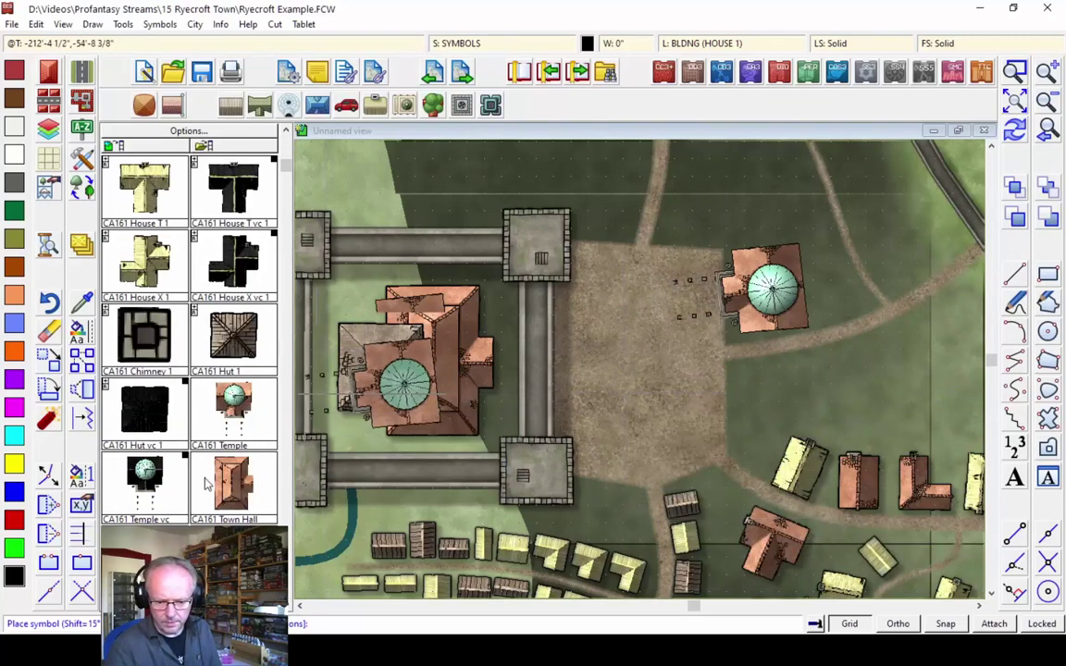
{"action": "left_click", "coordinate": [720, 310]}
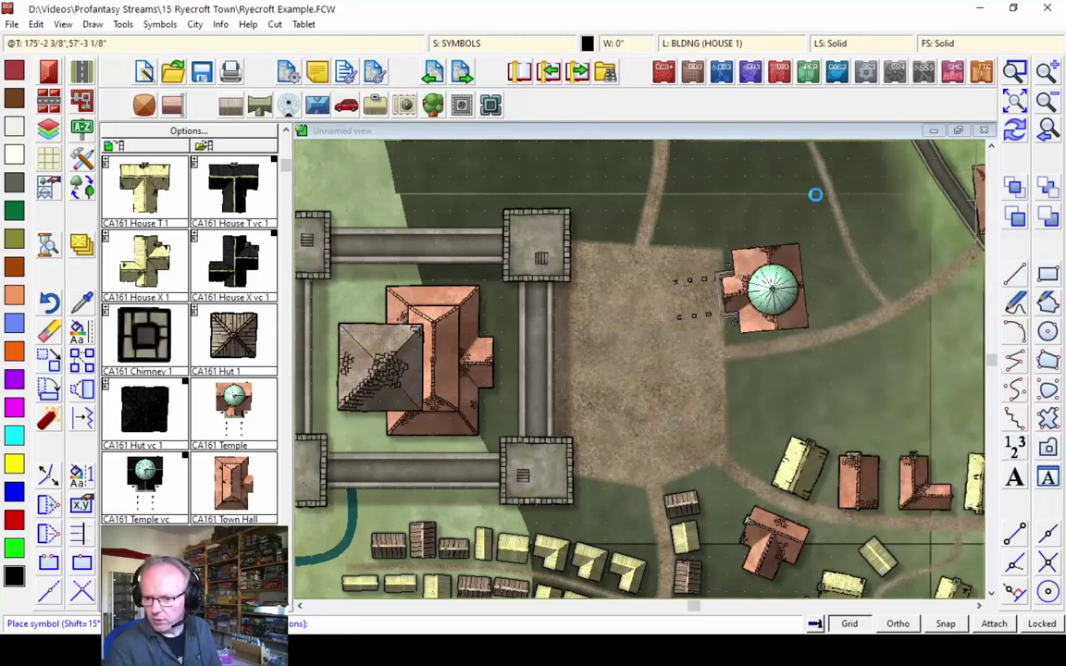
{"action": "scroll", "coordinate": [688, 230], "scroll_direction": "down", "scroll_amount": 3}
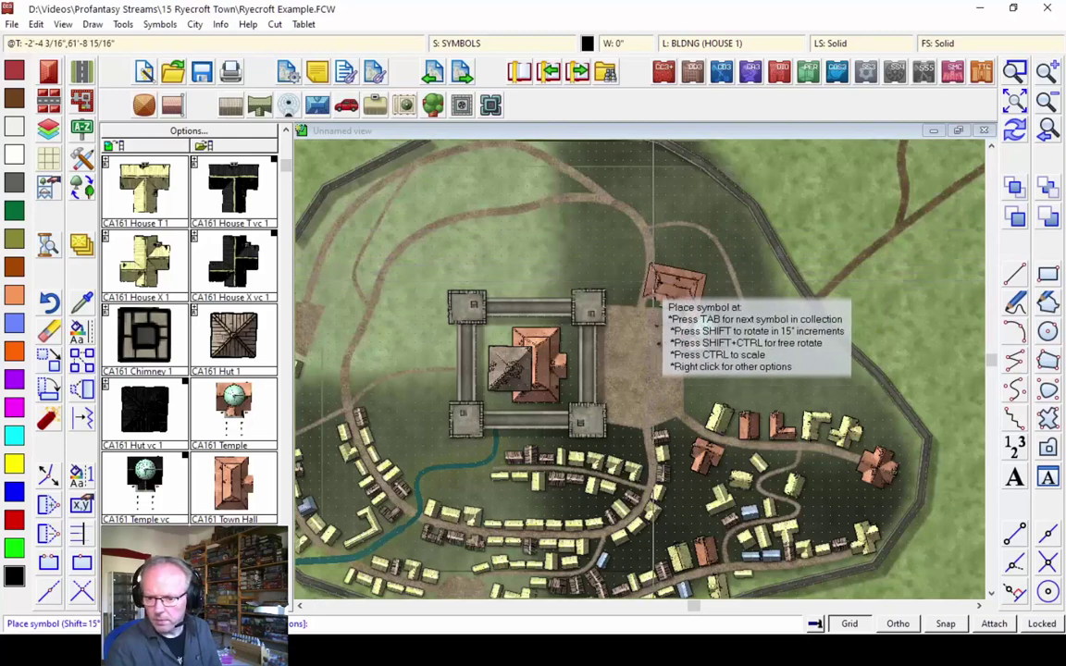
{"action": "left_click", "coordinate": [637, 250]}
{"action": "right_click", "coordinate": [702, 326]}
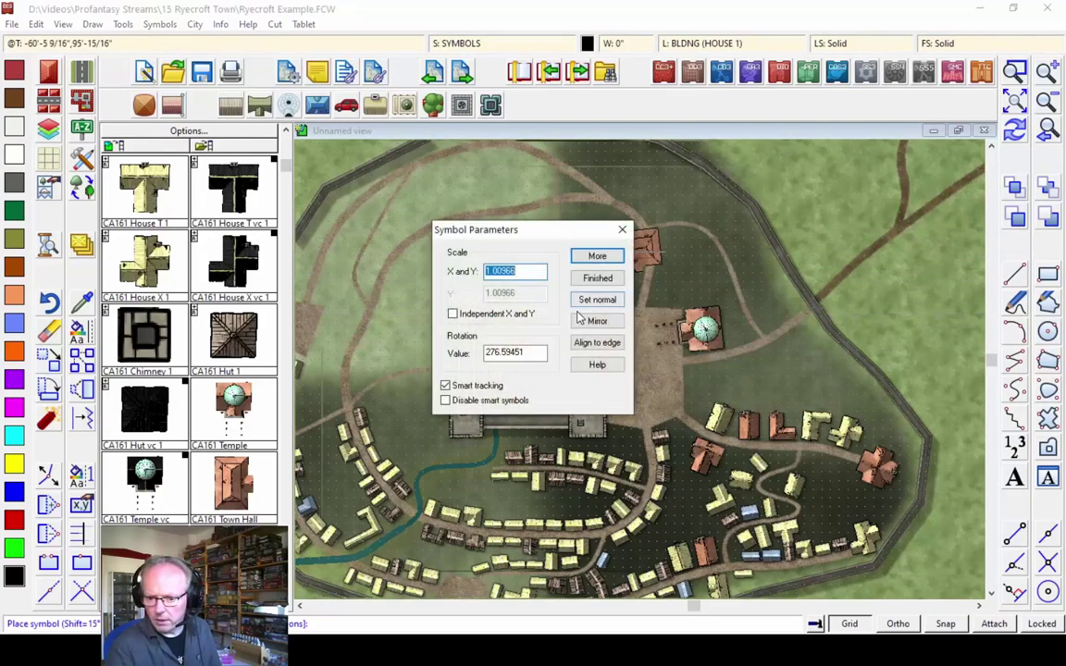
{"action": "left_click", "coordinate": [597, 259]}
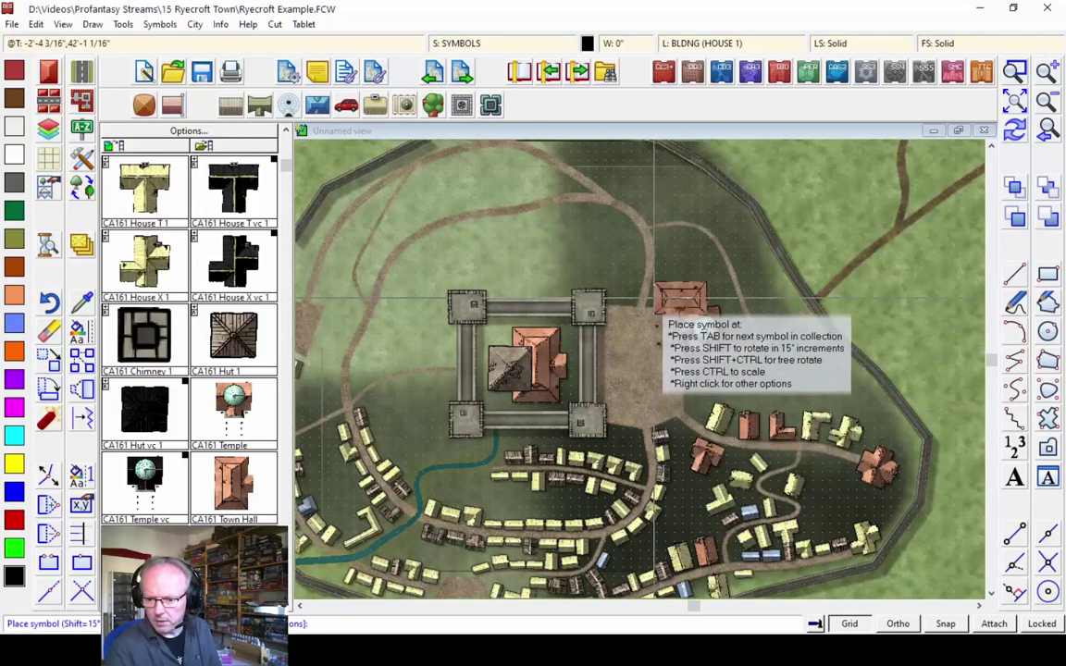
{"action": "left_click", "coordinate": [655, 284]}
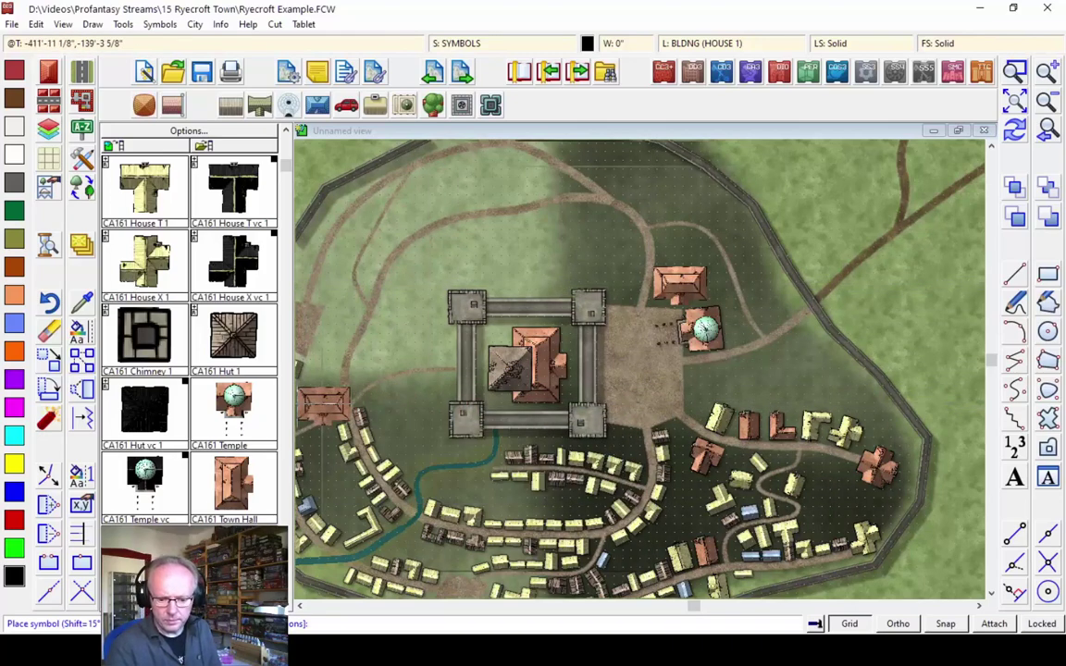
Place an unrotated CA161 Well symbol in the middle of the town square
{"action": "scroll", "coordinate": [289, 608], "scroll_direction": "down", "scroll_amount": 3}
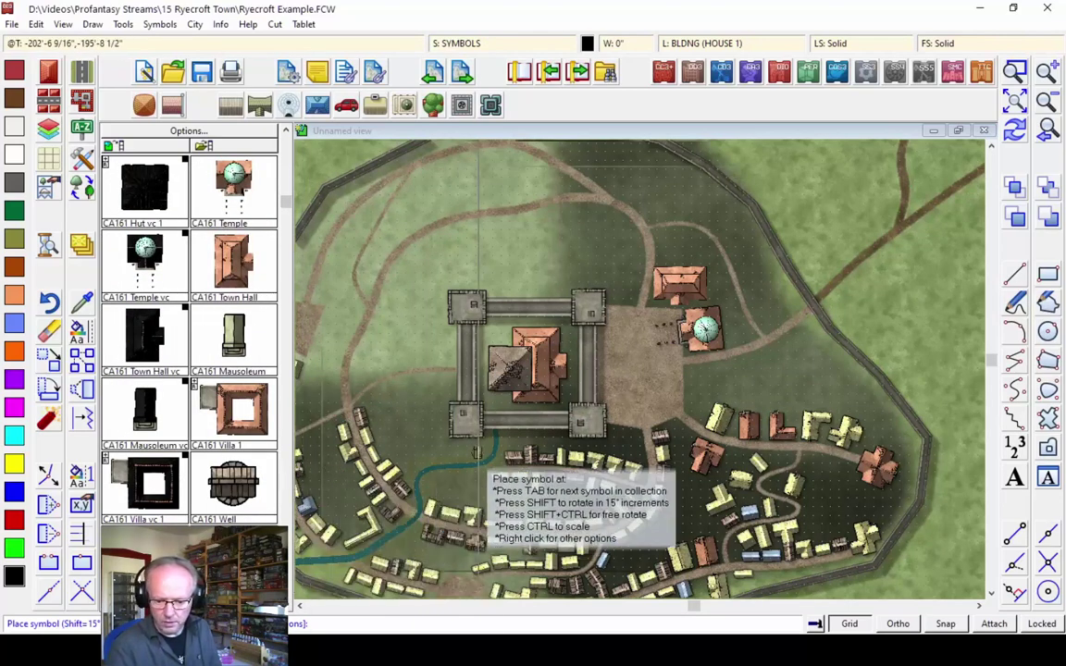
{"action": "right_click", "coordinate": [648, 398]}
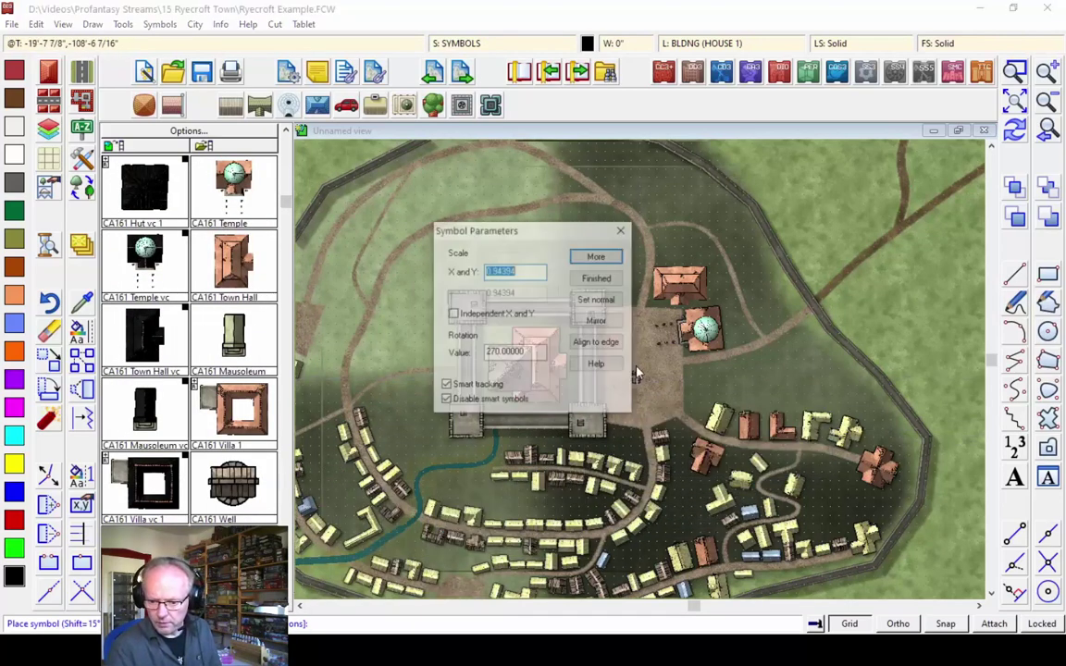
{"action": "left_click", "coordinate": [598, 278]}
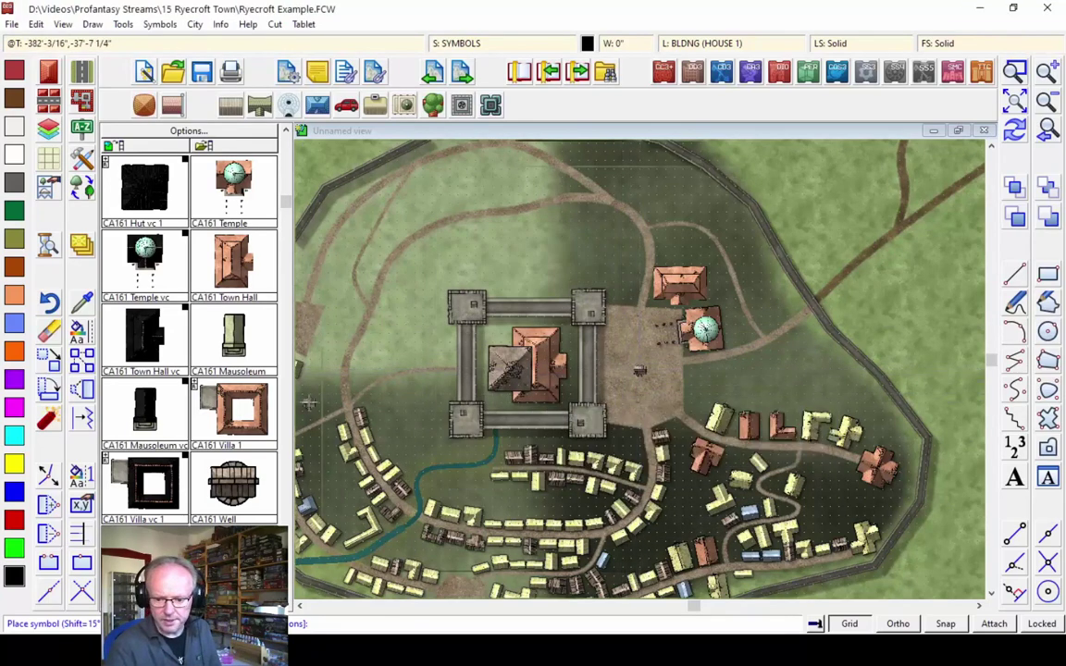
Place a roofed CA161 Tower Square symbol halfway along the castle's east wall, facing the town square
{"action": "left_click", "coordinate": [1015, 74]}
{"action": "left_click", "coordinate": [484, 258]}
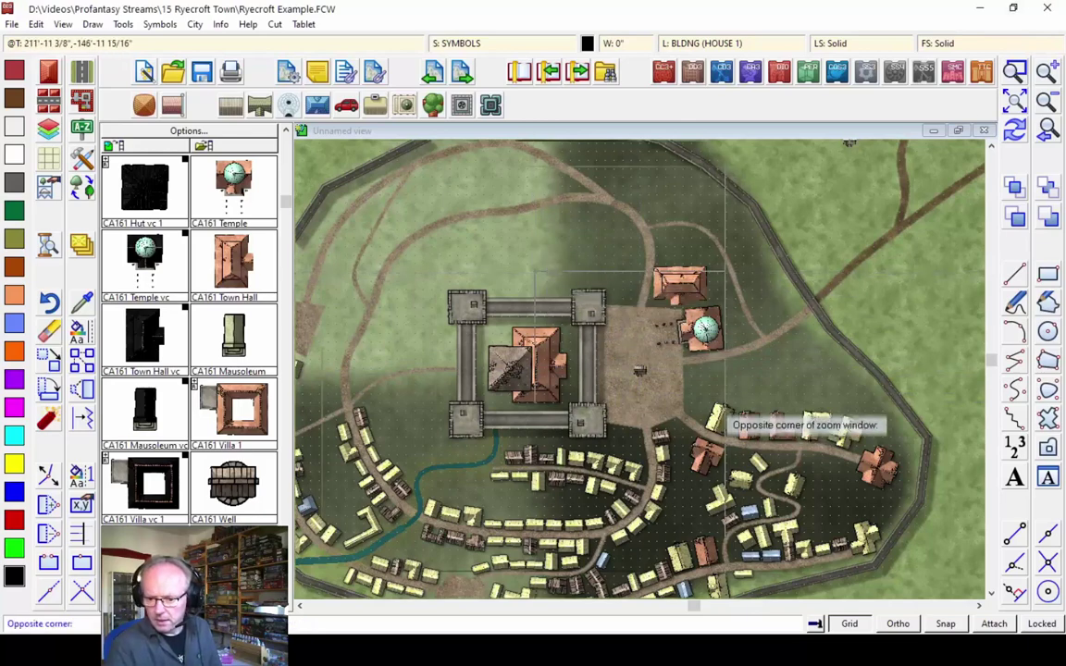
{"action": "left_click", "coordinate": [676, 415]}
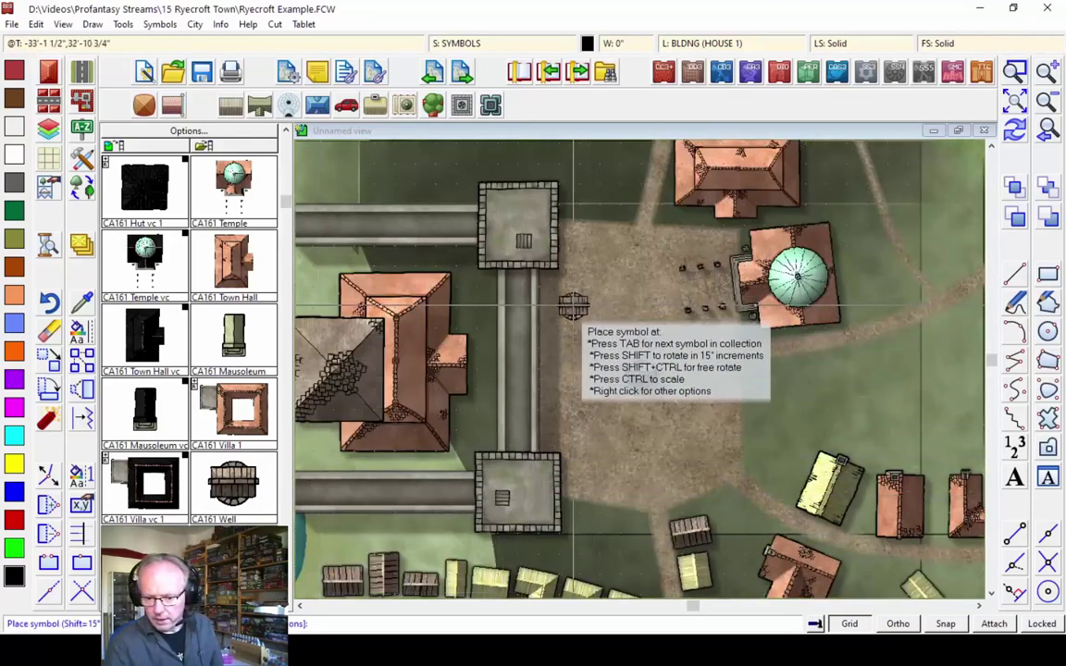
{"action": "scroll", "coordinate": [290, 566], "scroll_direction": "down", "scroll_amount": 5}
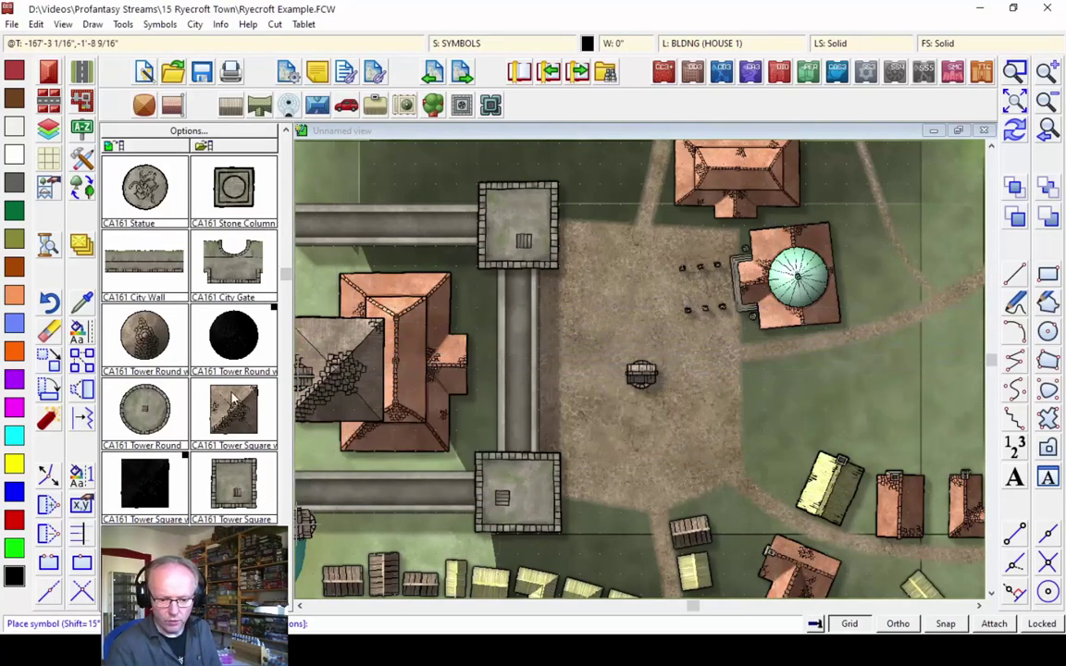
{"action": "left_click", "coordinate": [222, 421]}
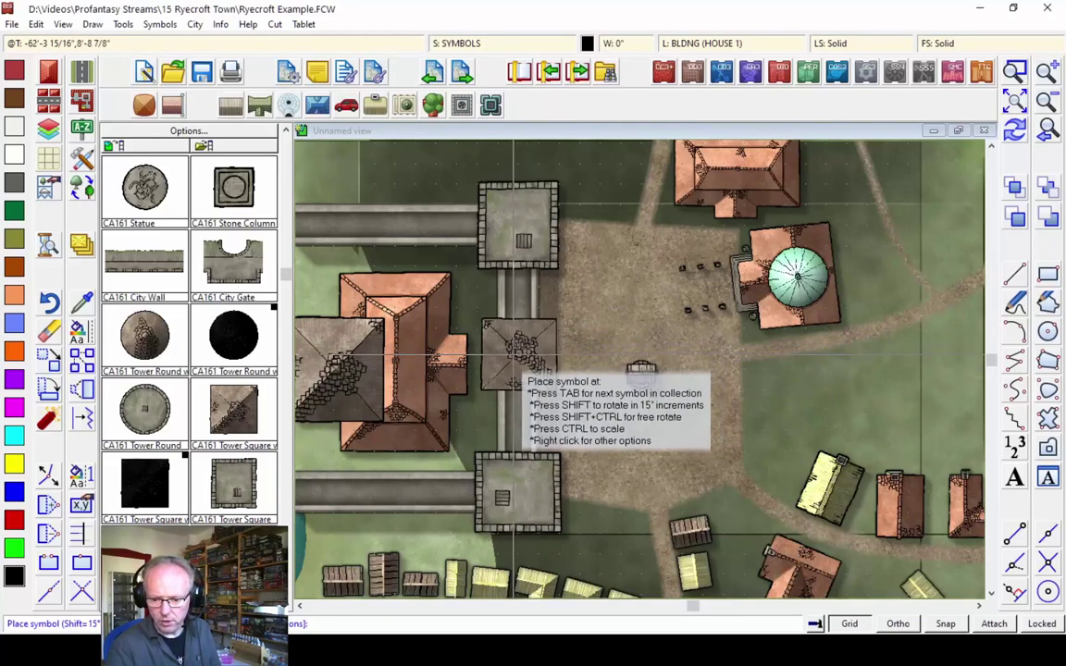
{"action": "left_click", "coordinate": [515, 355]}
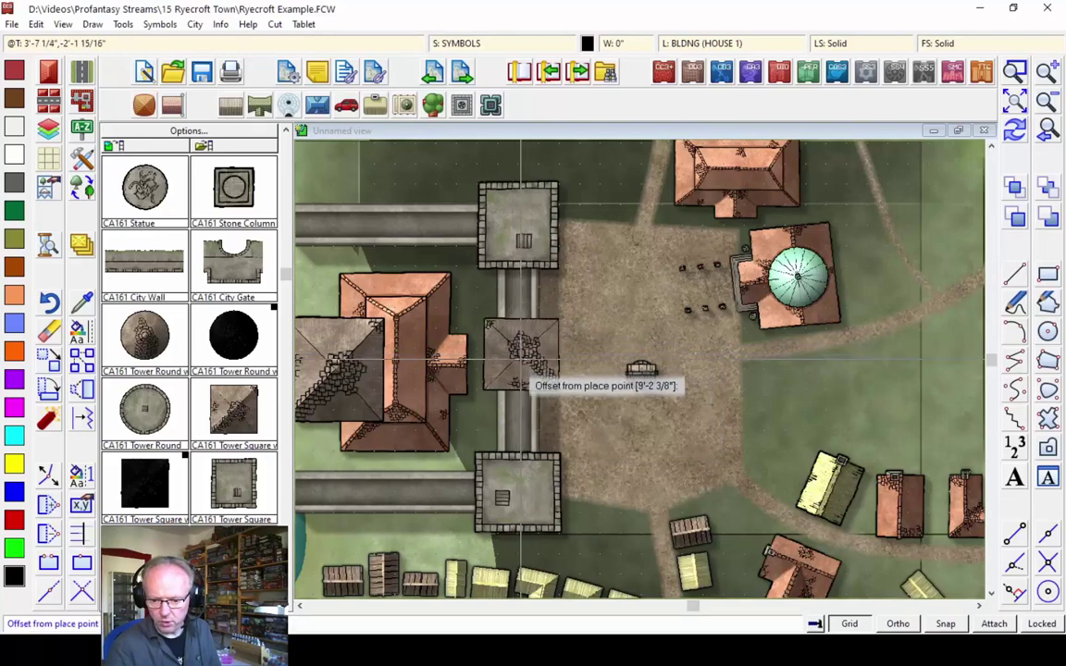
{"action": "left_click", "coordinate": [521, 363]}
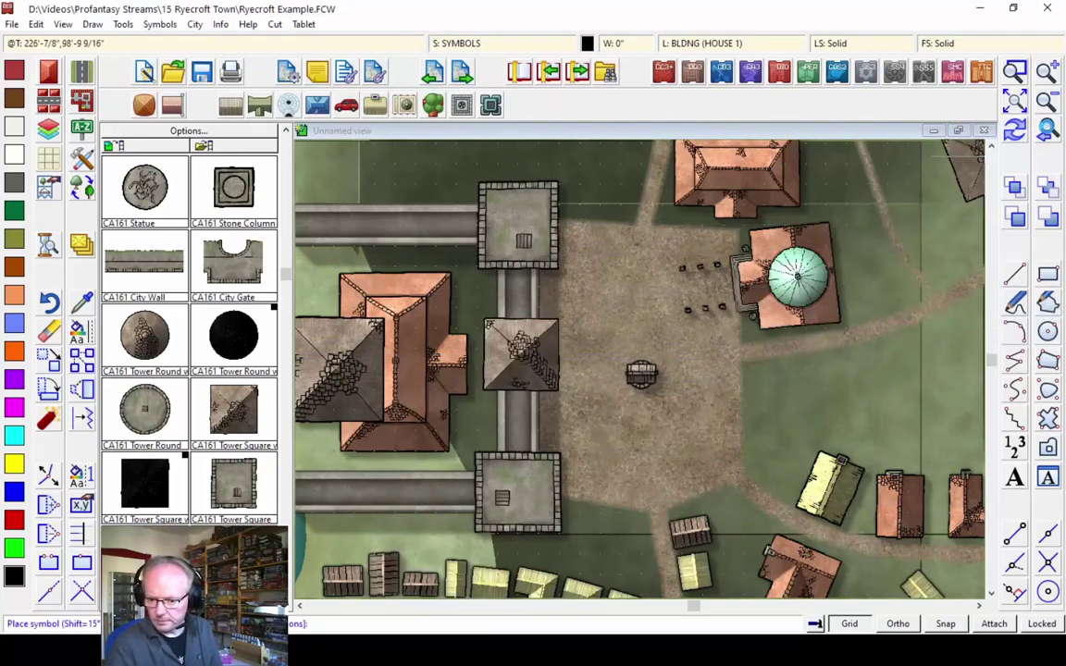
Fill the castle courtyard with a Road, Square Paved polygon traced between the castle's corner towers
{"action": "scroll", "coordinate": [936, 118], "scroll_direction": "down", "scroll_amount": 4}
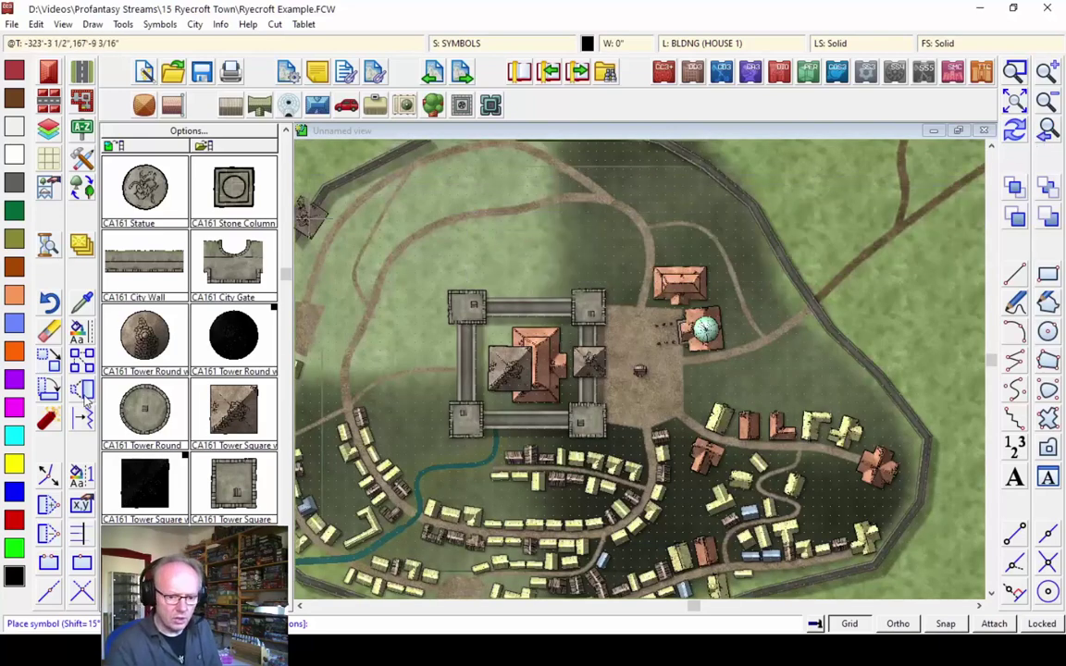
{"action": "left_click", "coordinate": [195, 250]}
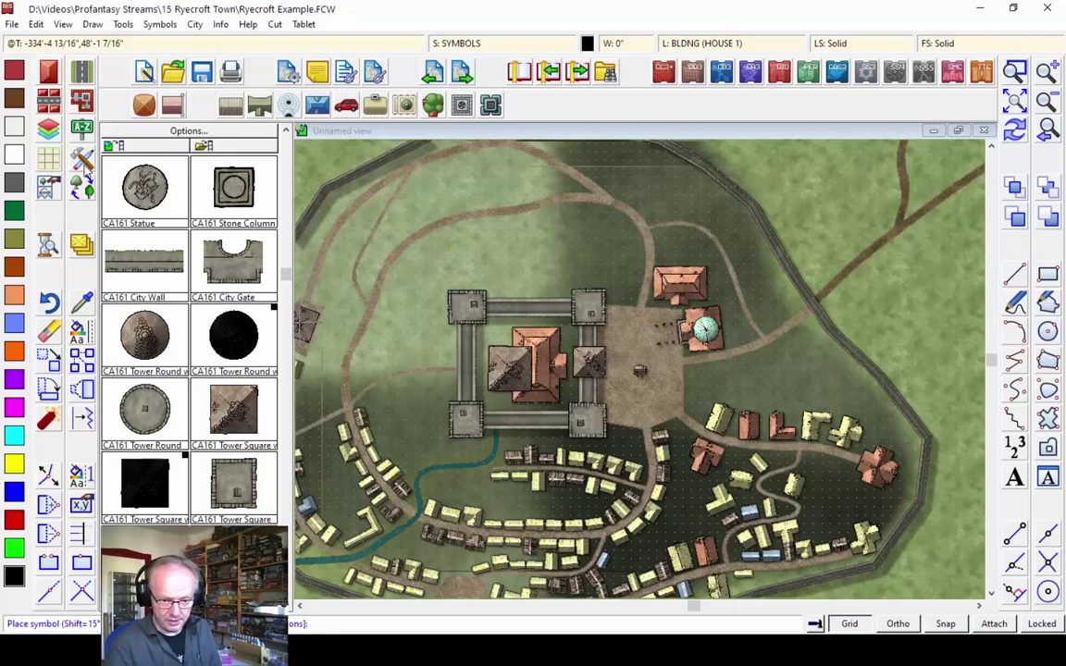
{"action": "left_click", "coordinate": [82, 160]}
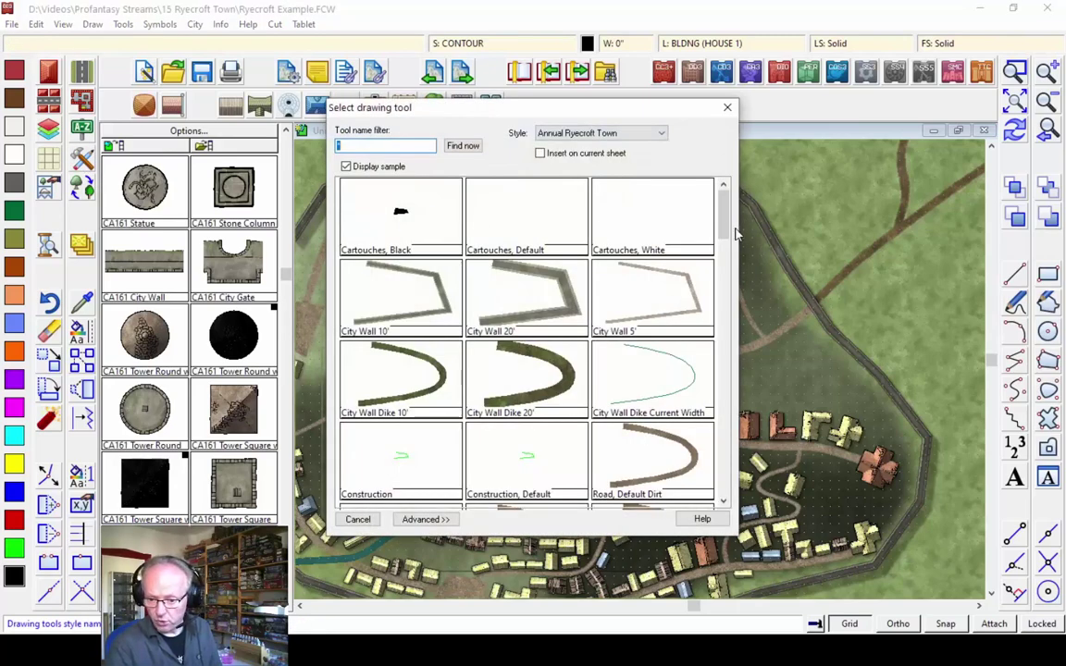
{"action": "mouse_move", "coordinate": [725, 215]}
{"action": "left_mouse_down"}
{"action": "mouse_move", "coordinate": [720, 322]}
{"action": "mouse_move", "coordinate": [705, 338]}
{"action": "left_mouse_up"}
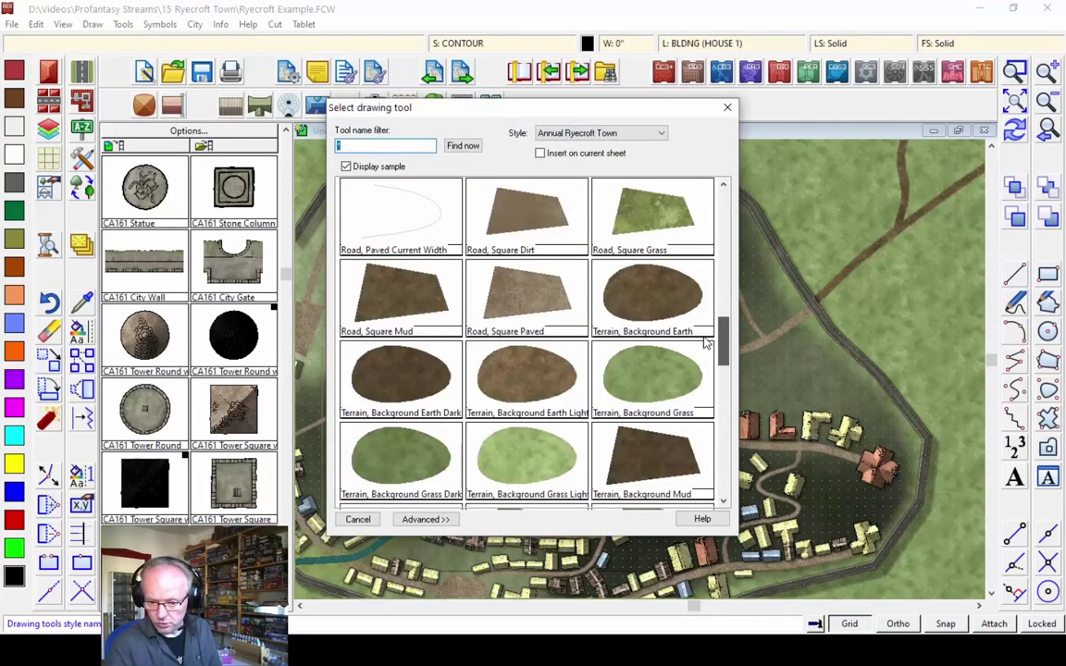
{"action": "double_click", "coordinate": [524, 287]}
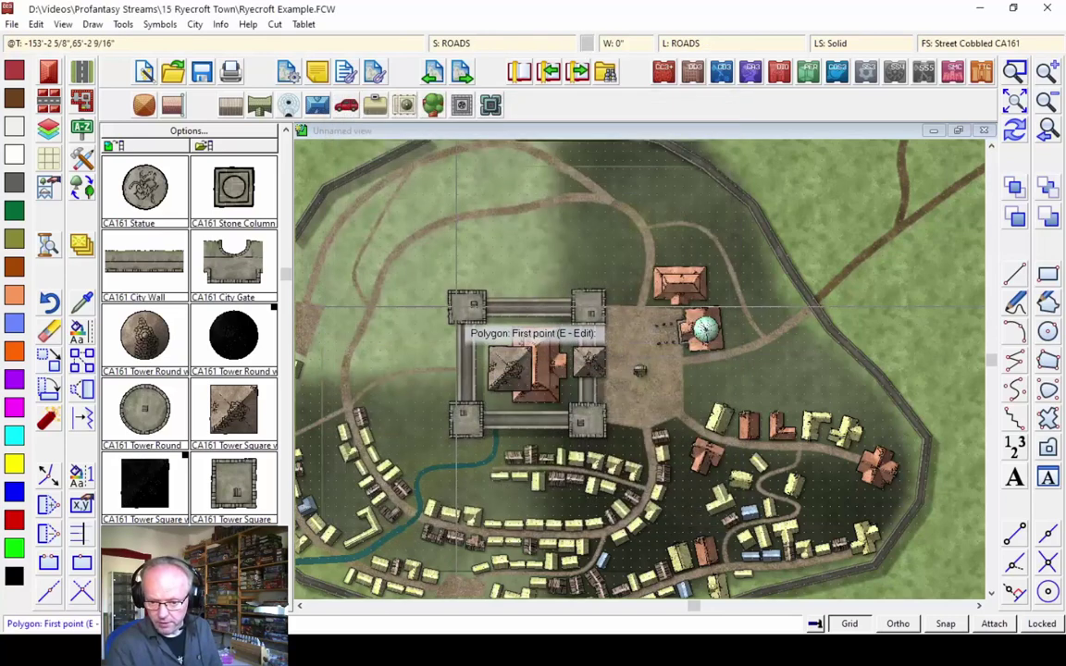
{"action": "left_click", "coordinate": [453, 396]}
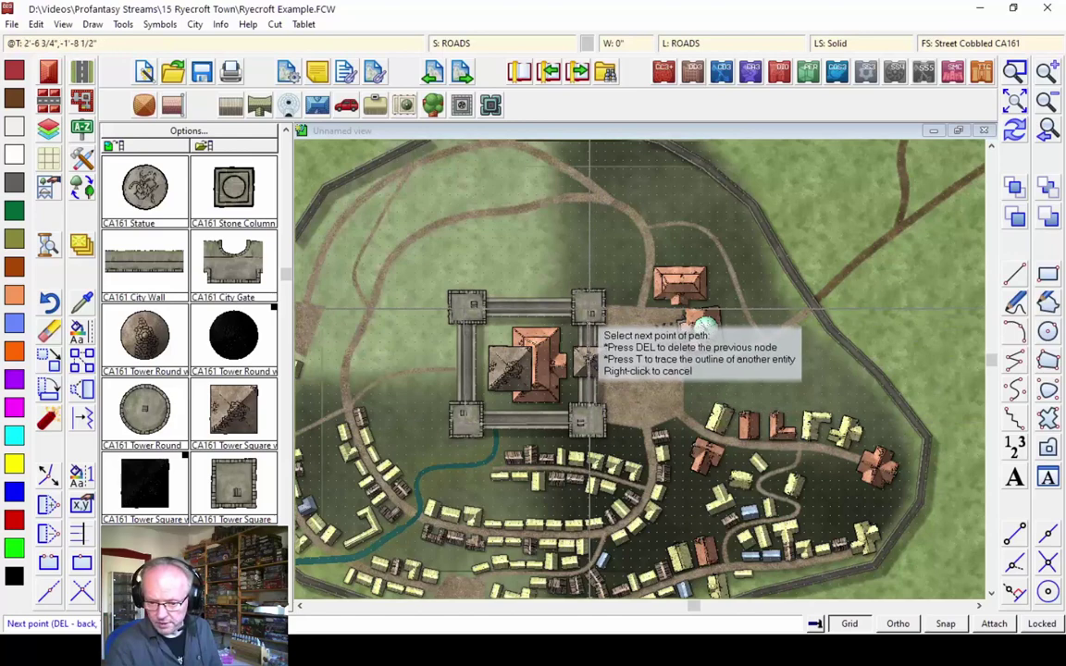
{"action": "key", "text": "t"}
{"action": "left_click", "coordinate": [601, 328]}
{"action": "right_click", "coordinate": [756, 278]}
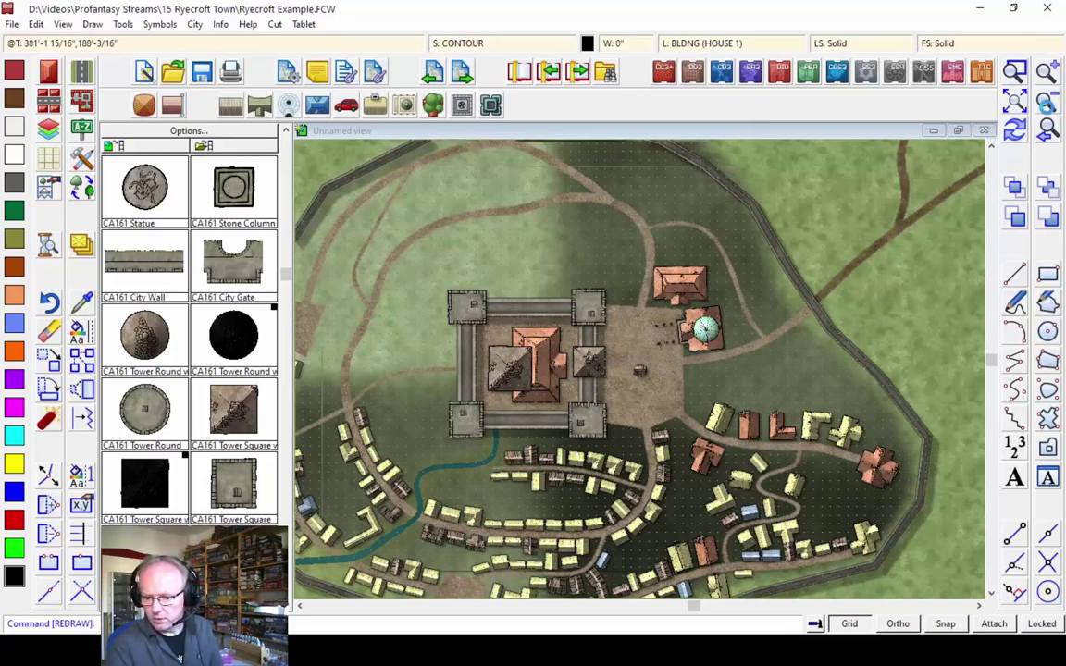
Move the CONTOUR sheet below ROADS in the drawing sheet order
{"action": "left_click", "coordinate": [1048, 129]}
{"action": "left_click", "coordinate": [1014, 74]}
{"action": "left_click", "coordinate": [496, 298]}
{"action": "left_click", "coordinate": [725, 463]}
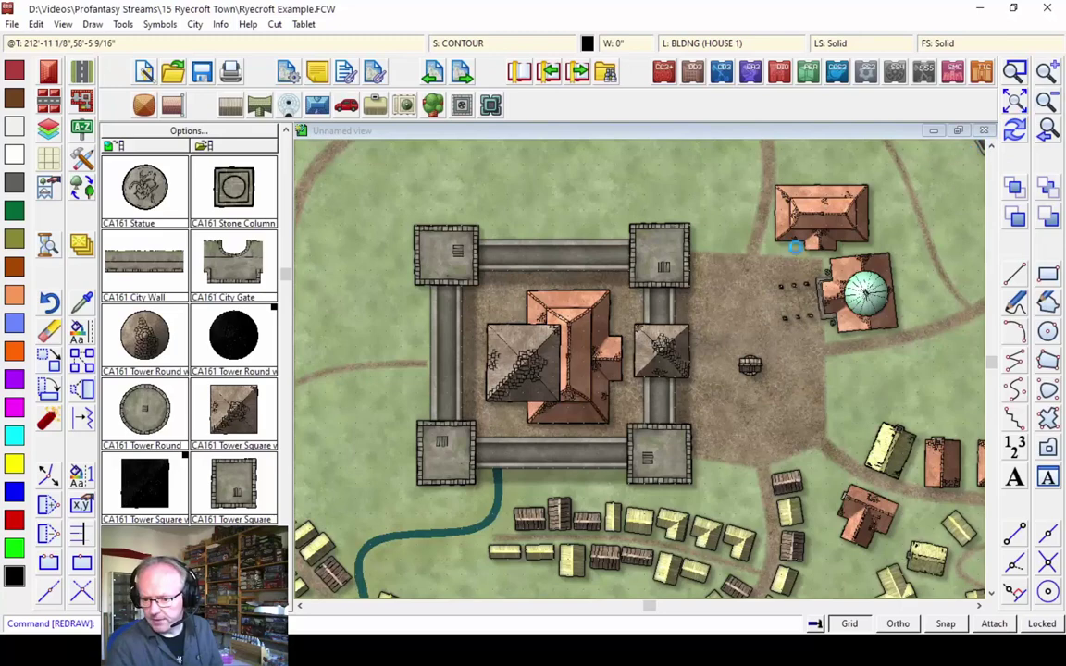
{"action": "scroll", "coordinate": [798, 242], "scroll_direction": "down", "scroll_amount": 3}
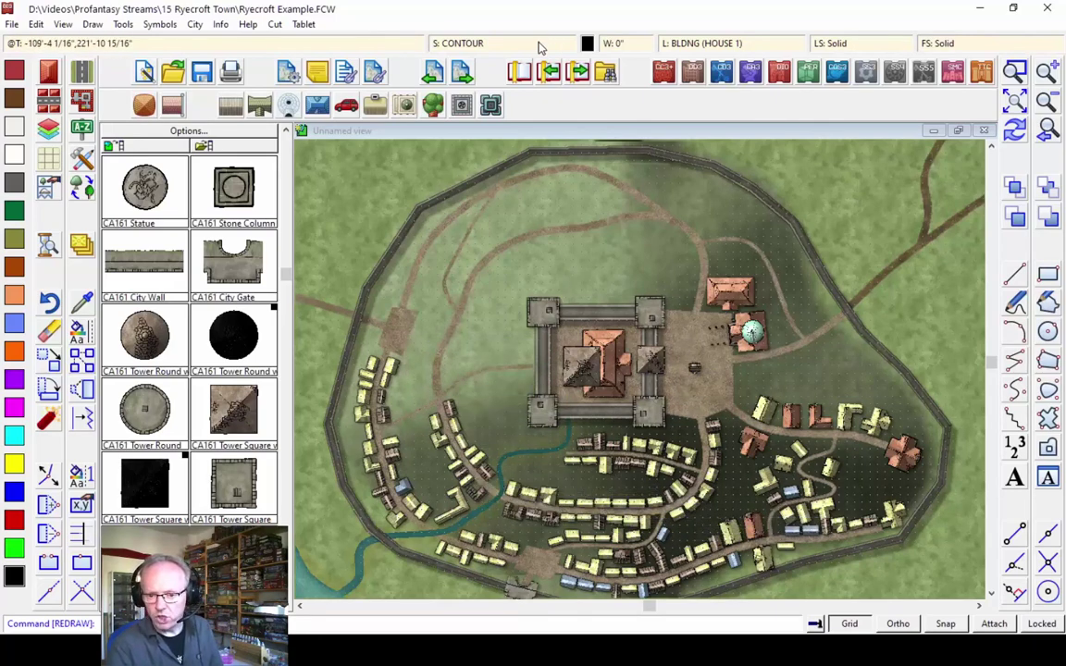
{"action": "left_click", "coordinate": [480, 45]}
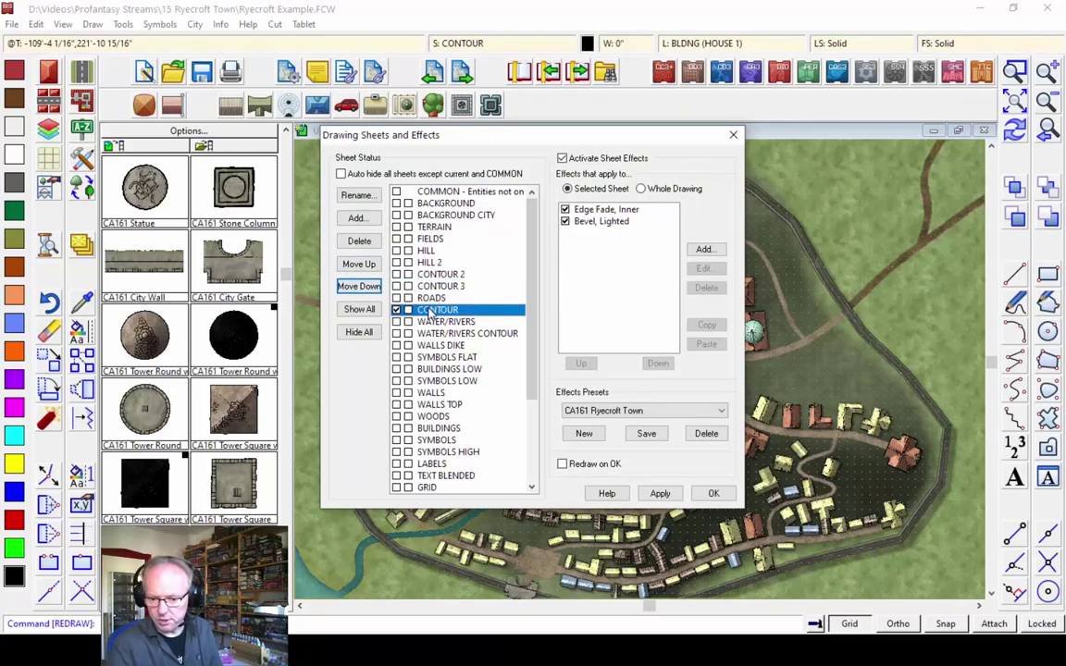
{"action": "left_click", "coordinate": [710, 493]}
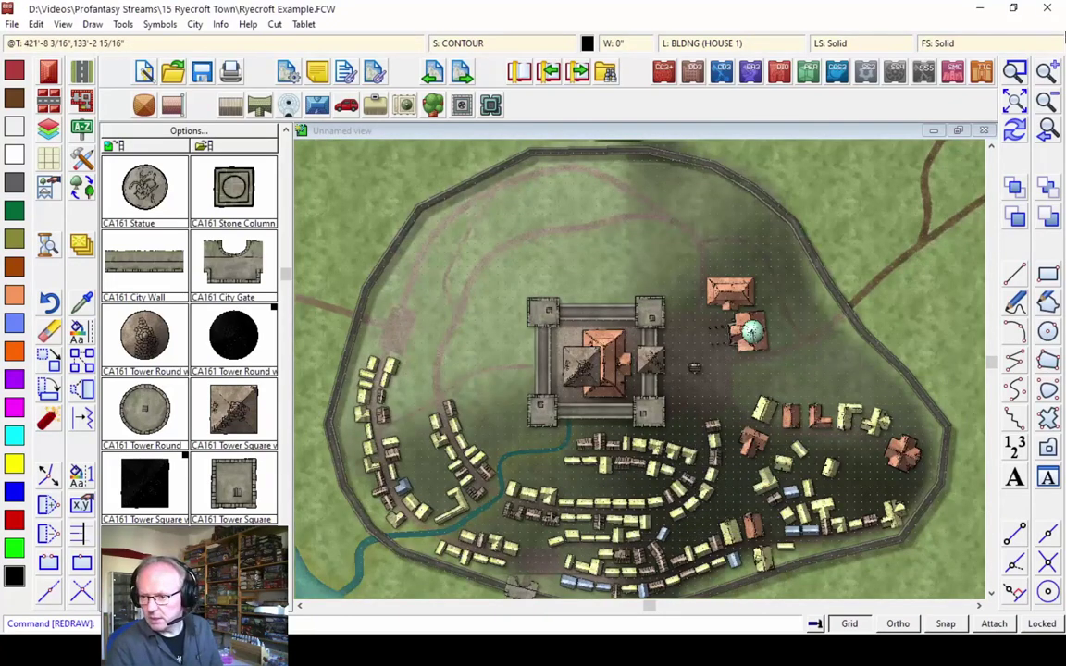
Check the square and the whole map, and move the CONTOUR sheet back up directly below HILL 2
{"action": "left_click", "coordinate": [1015, 74]}
{"action": "left_click", "coordinate": [606, 288]}
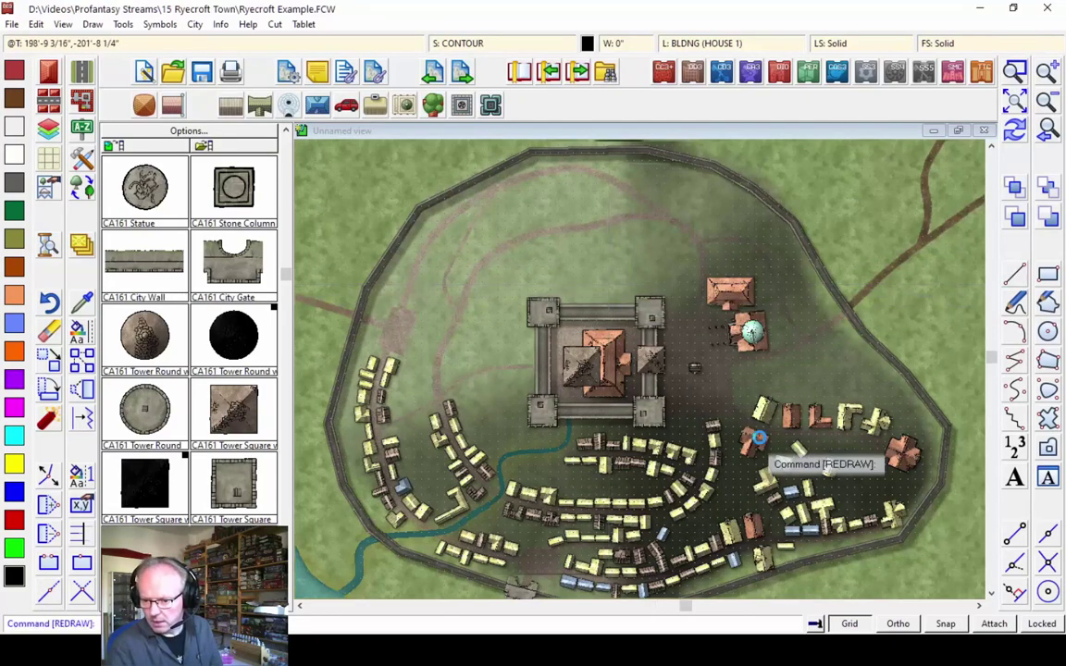
{"action": "left_click", "coordinate": [757, 440]}
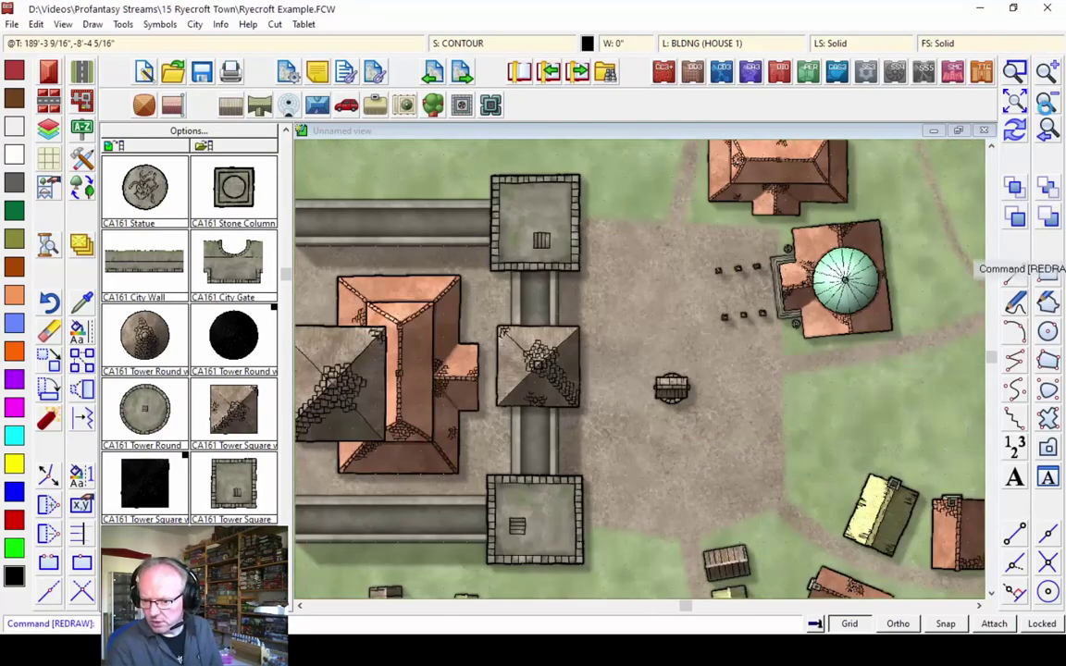
{"action": "left_click", "coordinate": [1042, 109]}
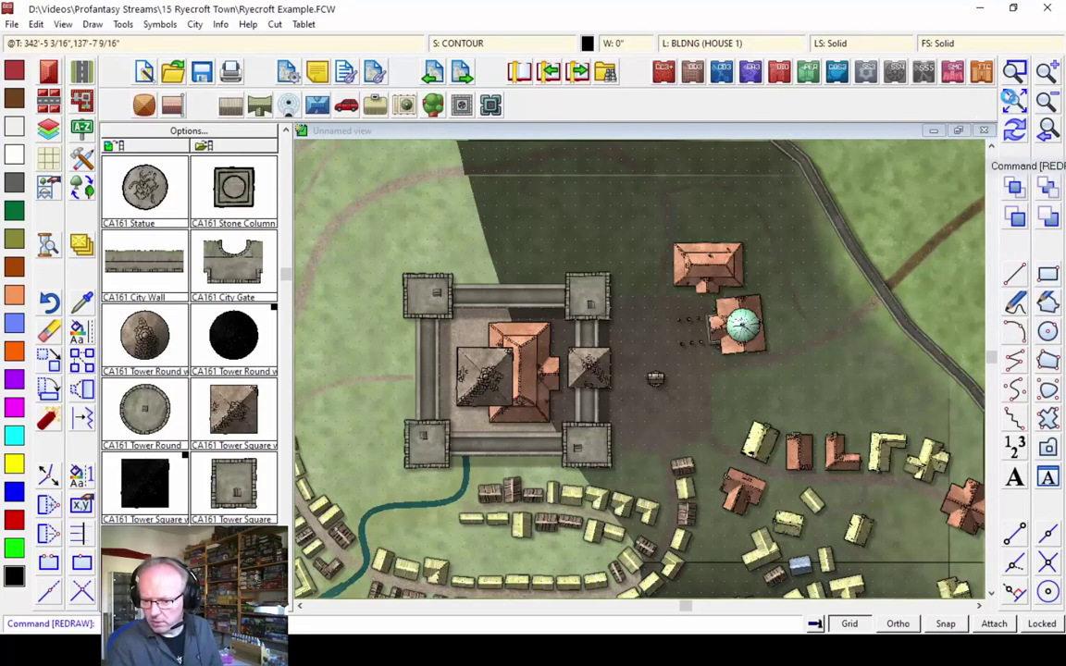
{"action": "left_click", "coordinate": [1013, 101]}
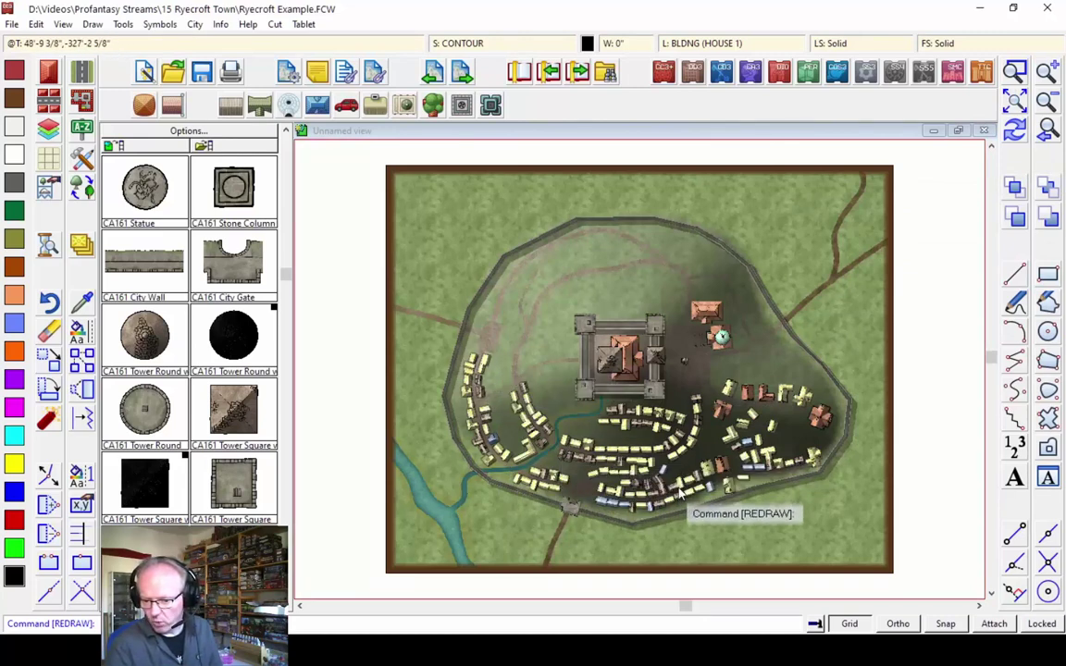
{"action": "left_click", "coordinate": [428, 43]}
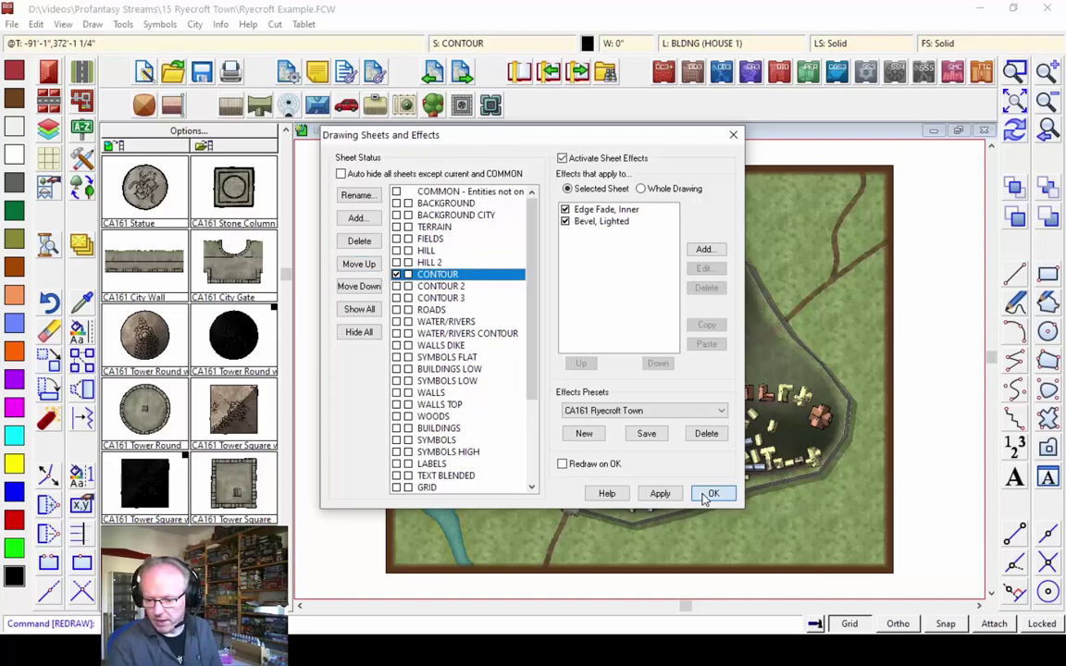
{"action": "left_click", "coordinate": [710, 495]}
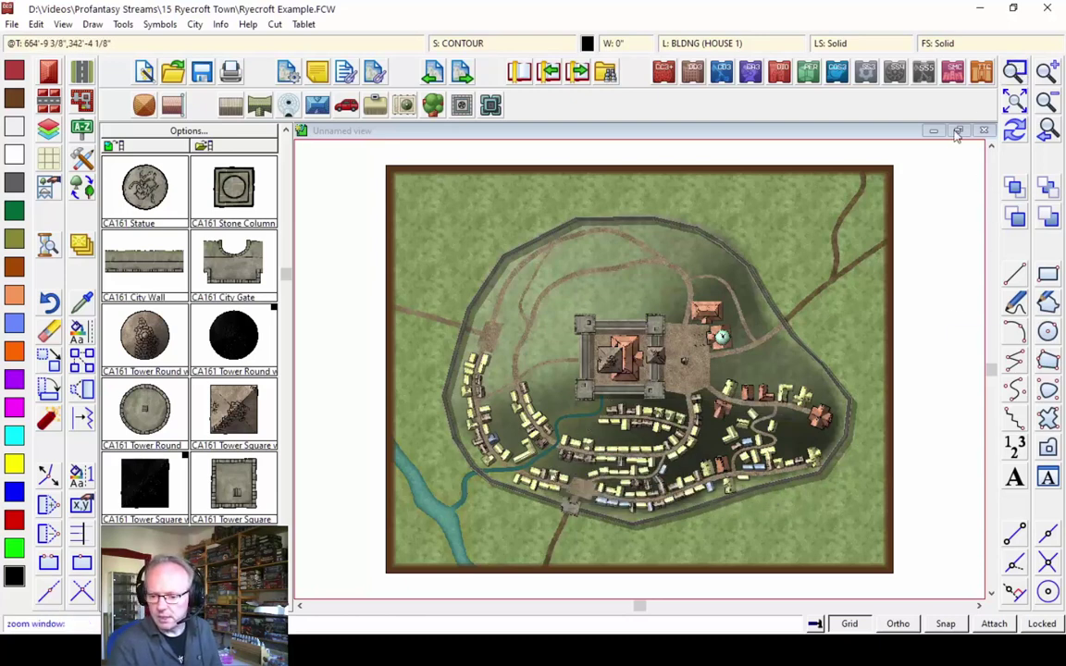
Place a row of CA161 Default street houses along the castle-facing side of the curved road north and west of the castle
{"action": "left_click", "coordinate": [490, 236]}
{"action": "left_click", "coordinate": [837, 487]}
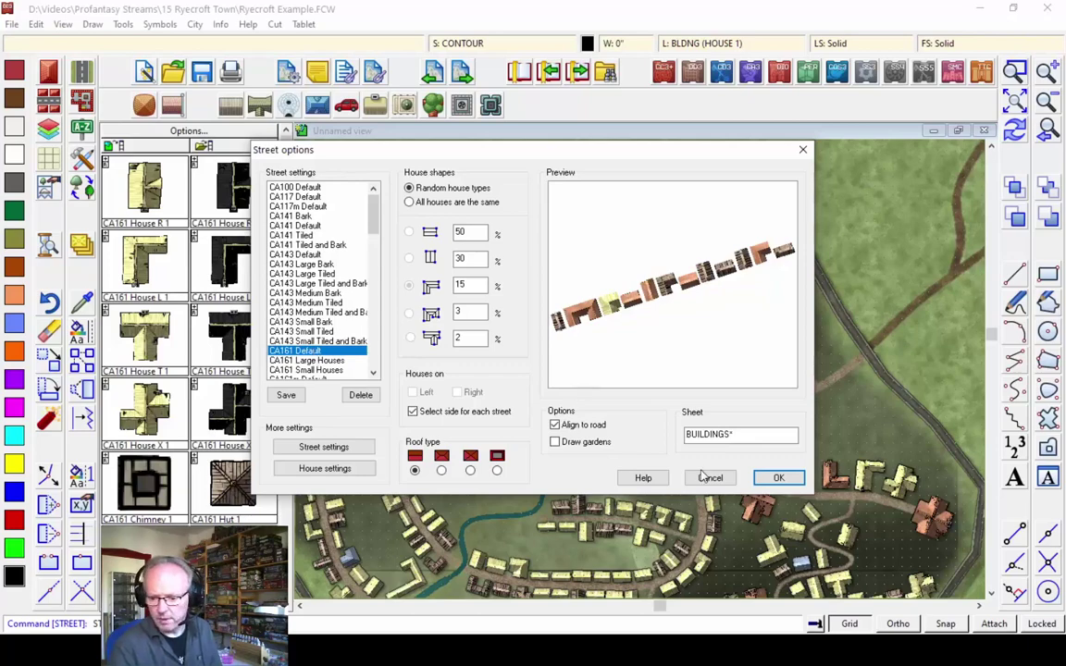
{"action": "left_click", "coordinate": [778, 478]}
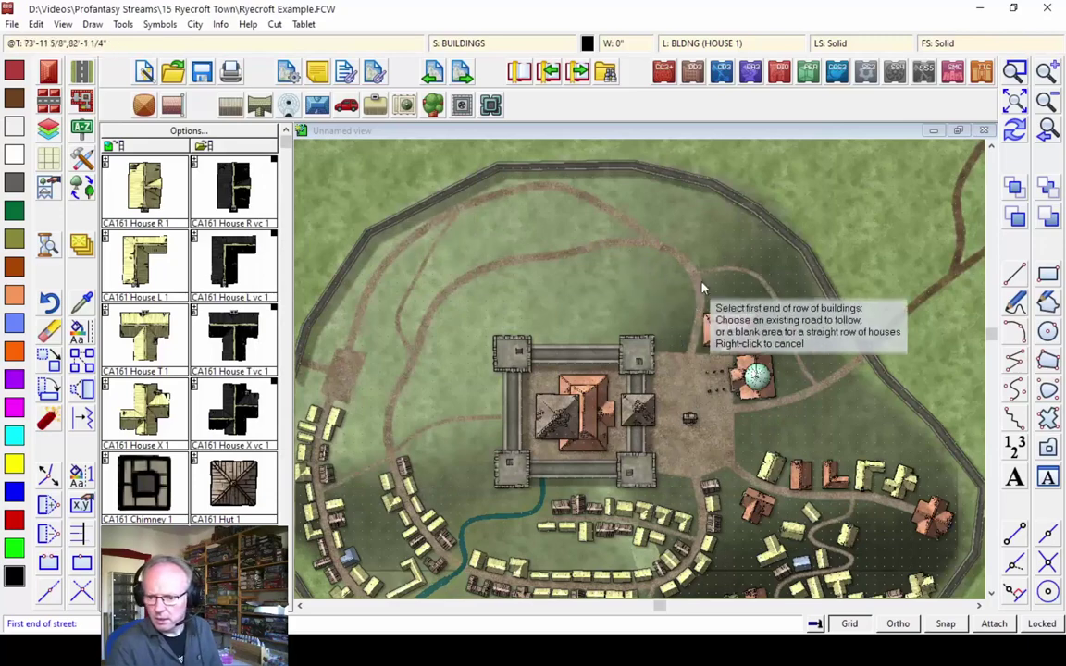
{"action": "left_click", "coordinate": [676, 319]}
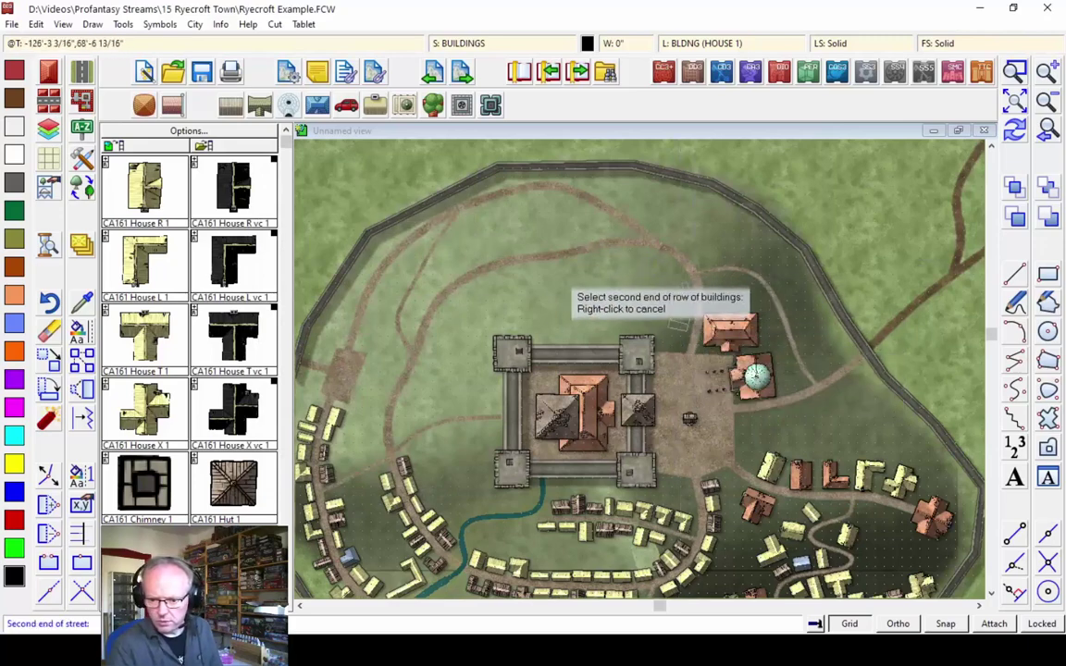
{"action": "left_click", "coordinate": [399, 421]}
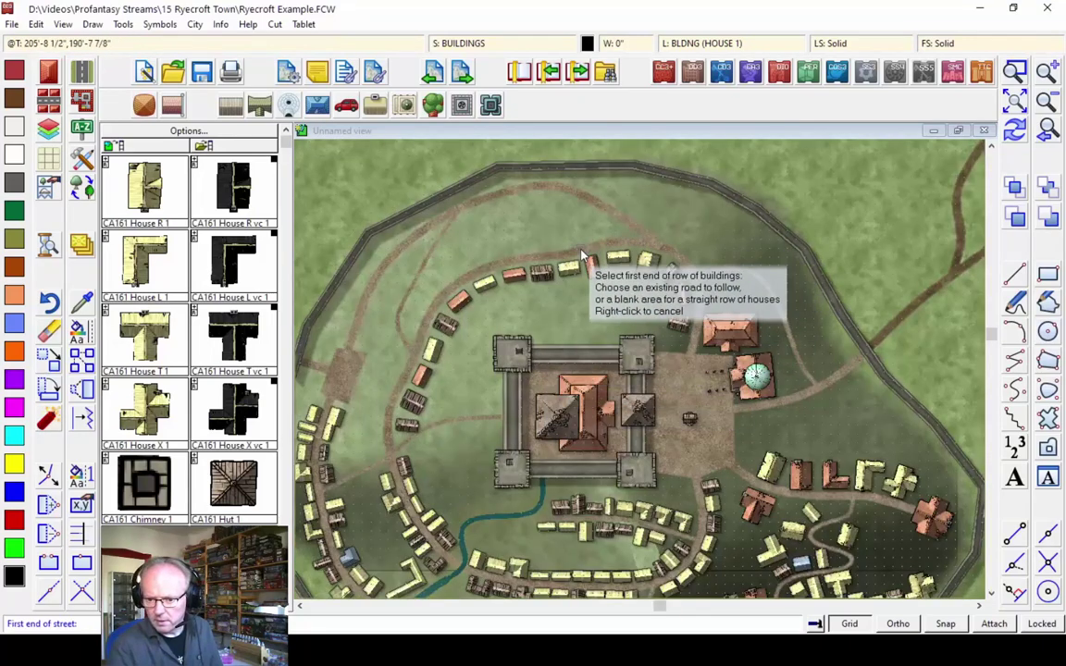
Place two rows of houses along the outer side of the same curved road, north and west of the castle
{"action": "left_click", "coordinate": [546, 222]}
{"action": "left_click", "coordinate": [608, 236]}
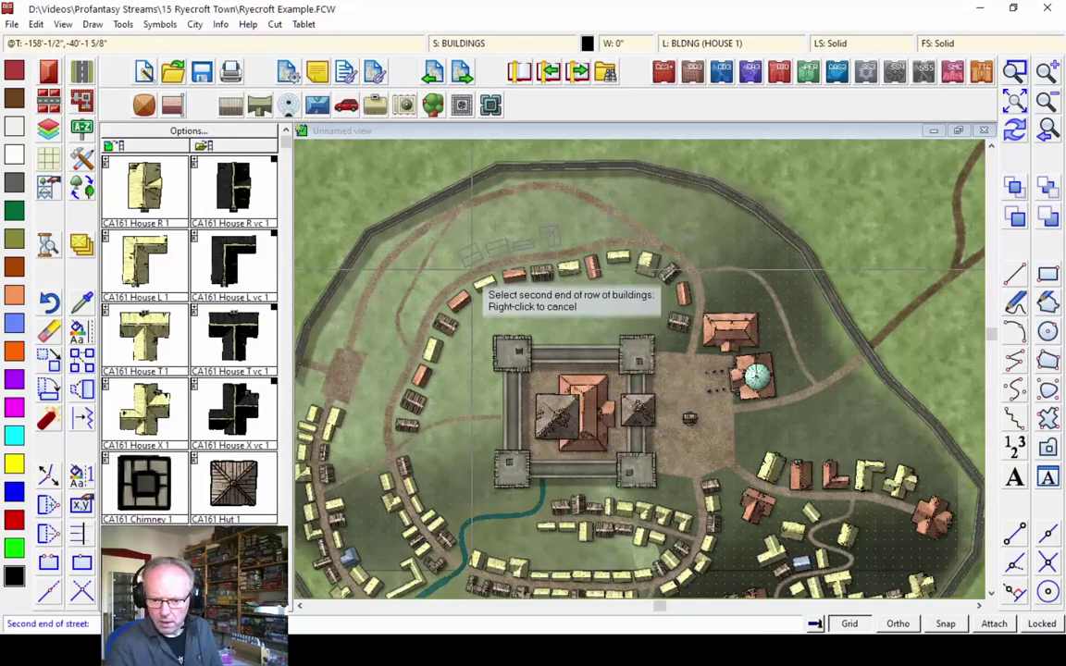
{"action": "left_click", "coordinate": [413, 309]}
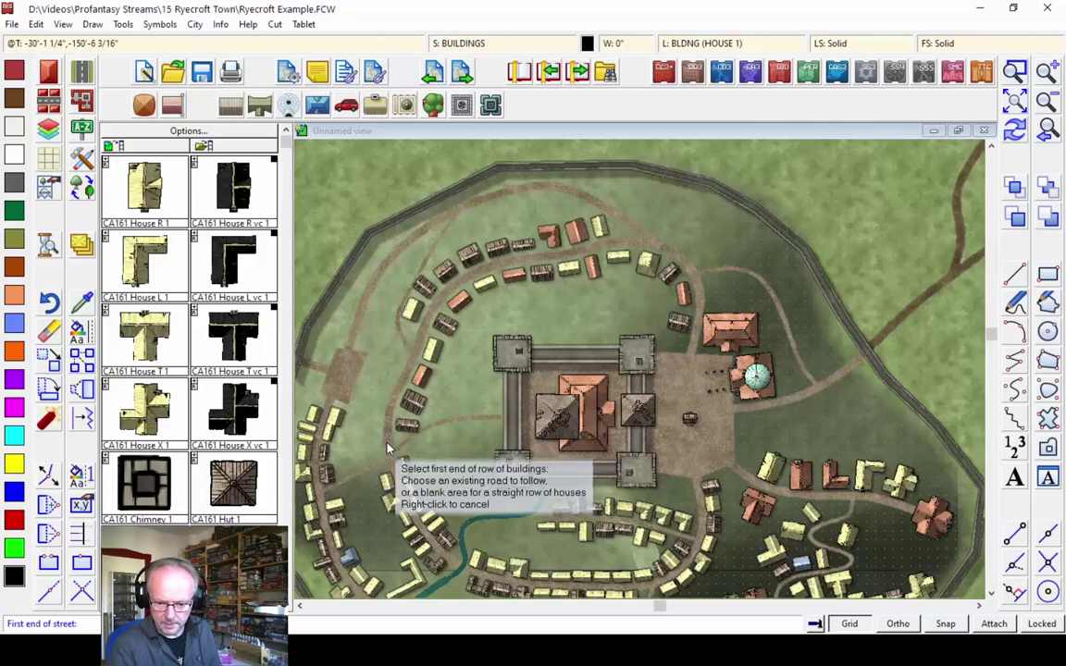
{"action": "left_click", "coordinate": [350, 397]}
{"action": "left_click", "coordinate": [348, 399]}
{"action": "left_click", "coordinate": [398, 364]}
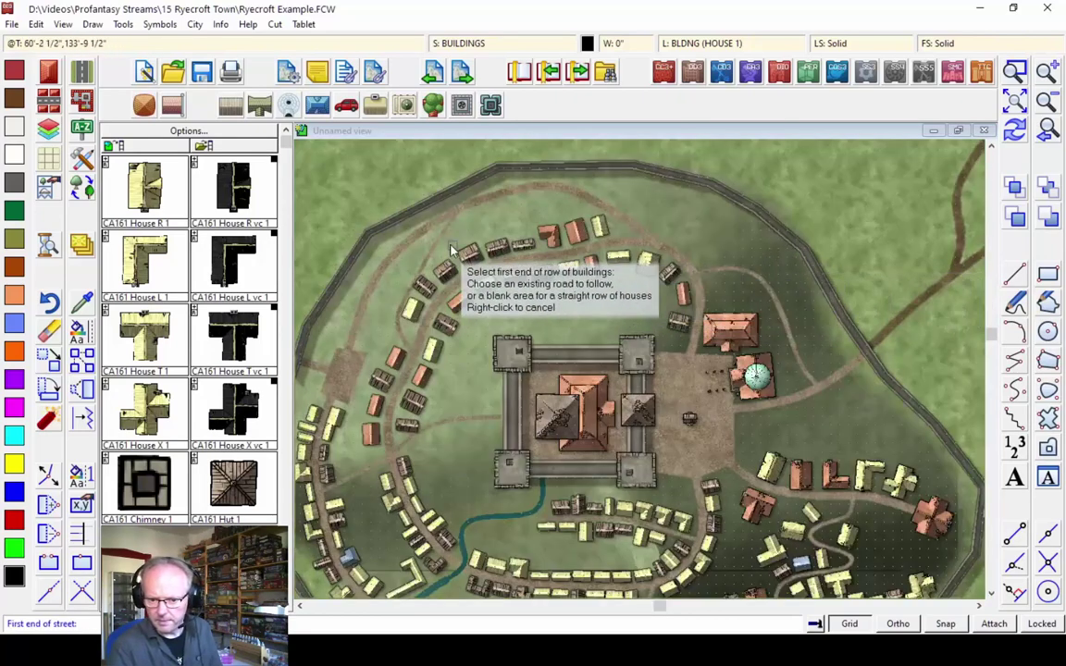
Line both sides of the outer road between the small western plaza and the northwest town wall with houses
{"action": "left_click", "coordinate": [415, 248]}
{"action": "left_click", "coordinate": [416, 248]}
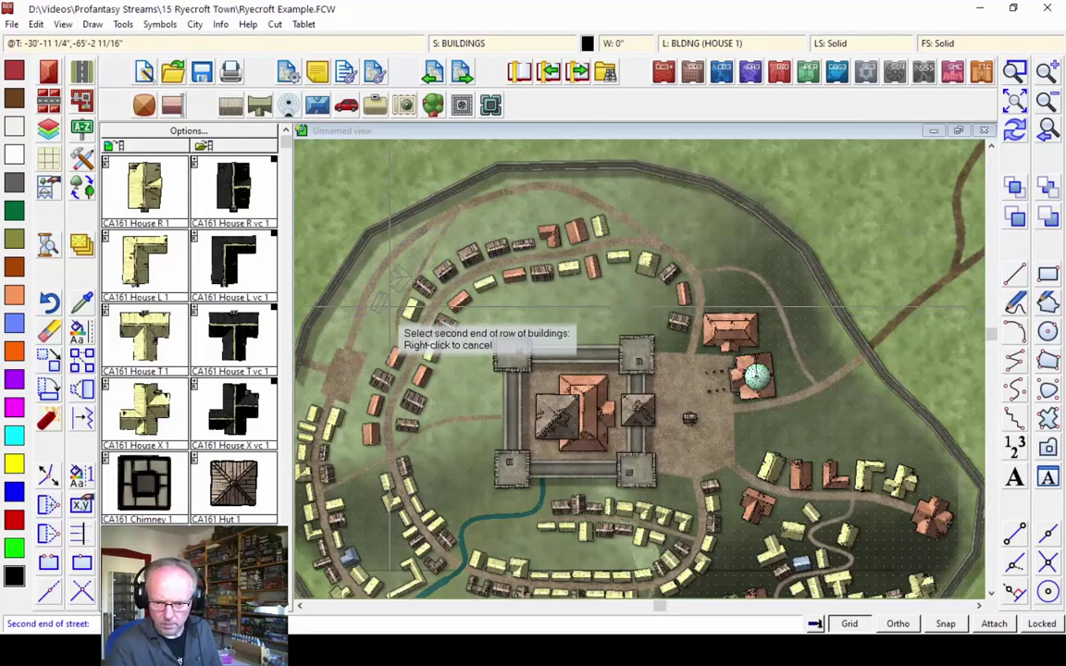
{"action": "left_click", "coordinate": [374, 350]}
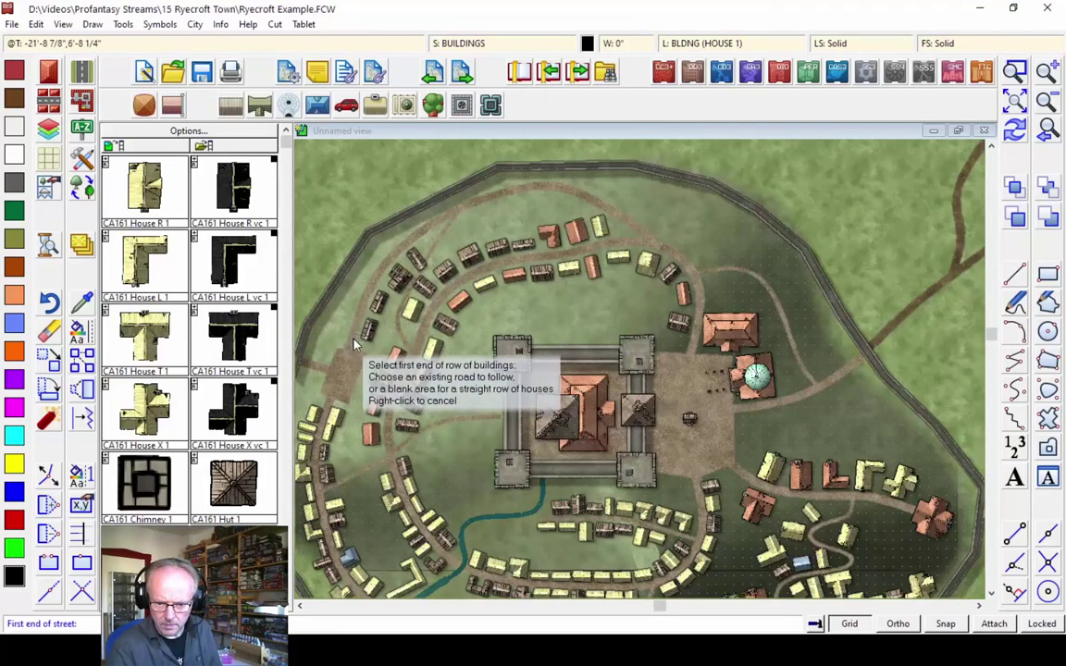
{"action": "left_click", "coordinate": [365, 340]}
{"action": "left_click", "coordinate": [347, 346]}
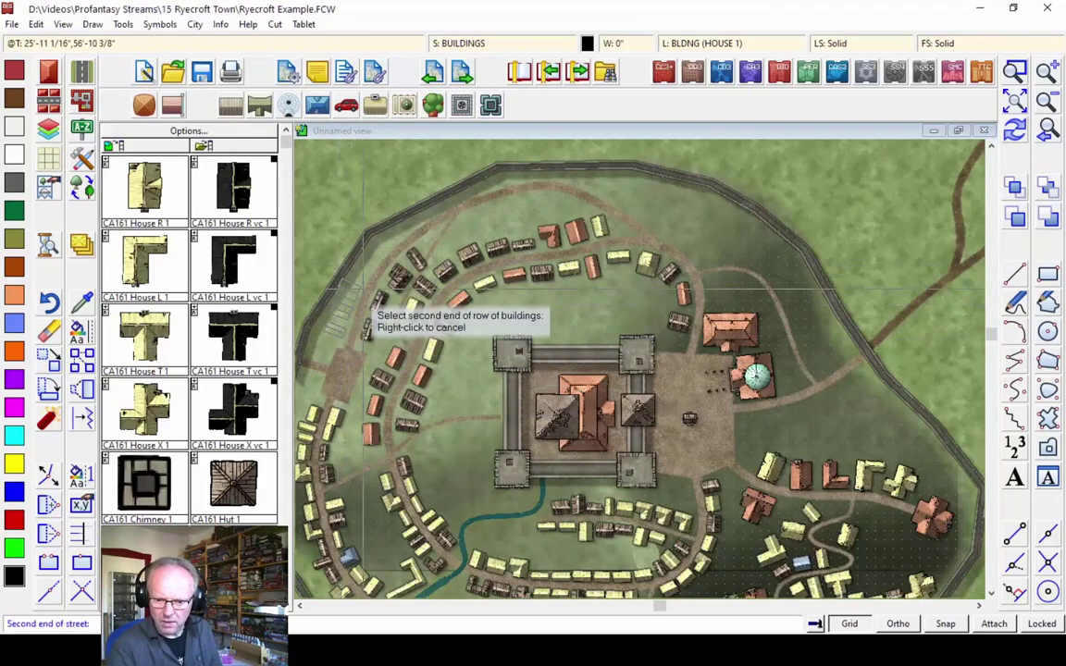
{"action": "left_click", "coordinate": [413, 263]}
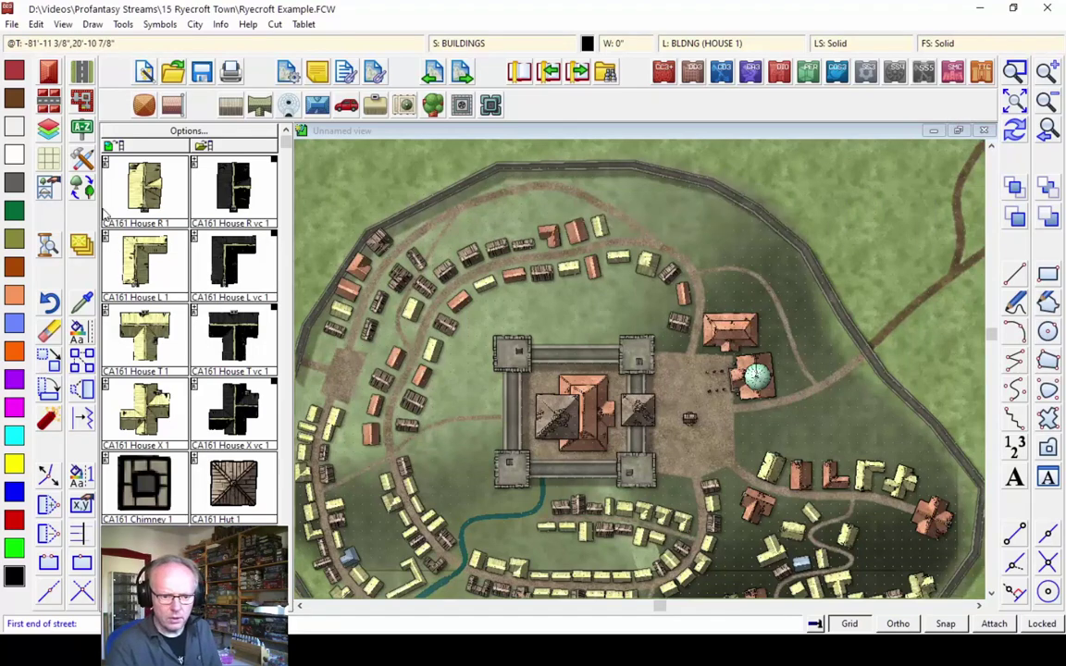
Place a row of houses along the inner side of the outer road's northernmost stretch
{"action": "left_click", "coordinate": [541, 196]}
{"action": "left_click", "coordinate": [542, 200]}
{"action": "left_click", "coordinate": [470, 219]}
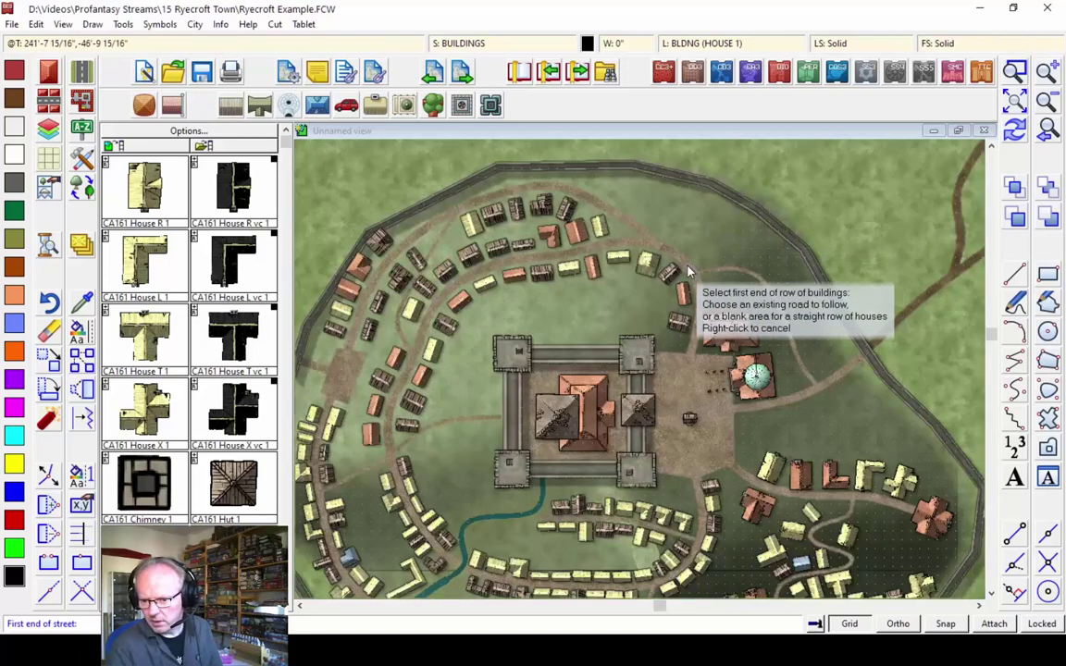
{"action": "left_click", "coordinate": [756, 374]}
{"action": "left_click", "coordinate": [756, 375]}
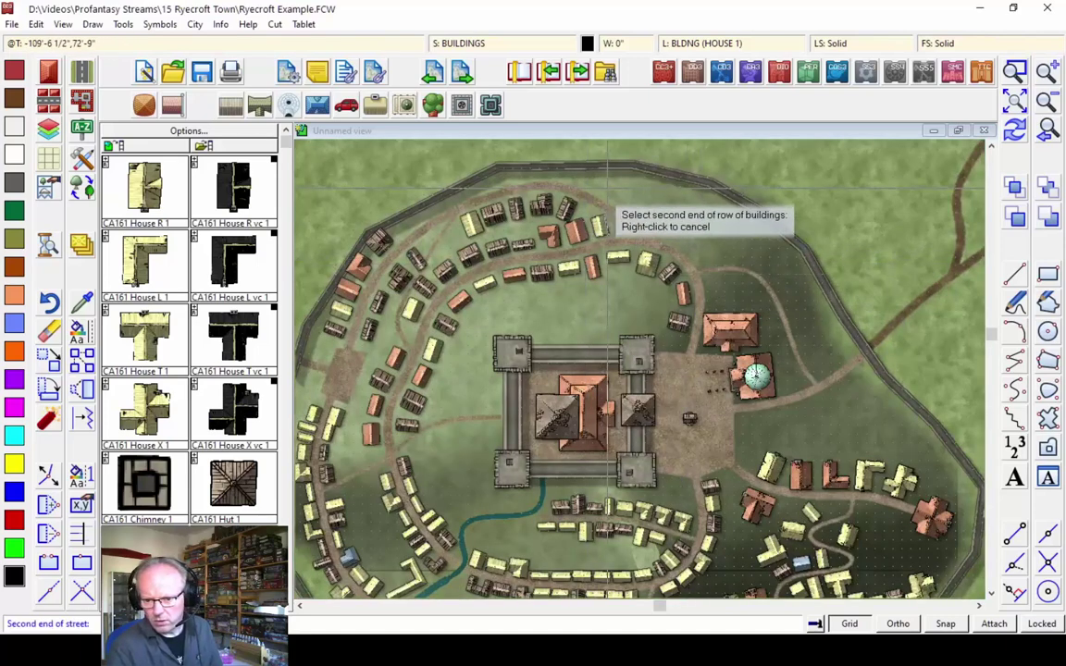
{"action": "right_click", "coordinate": [690, 268]}
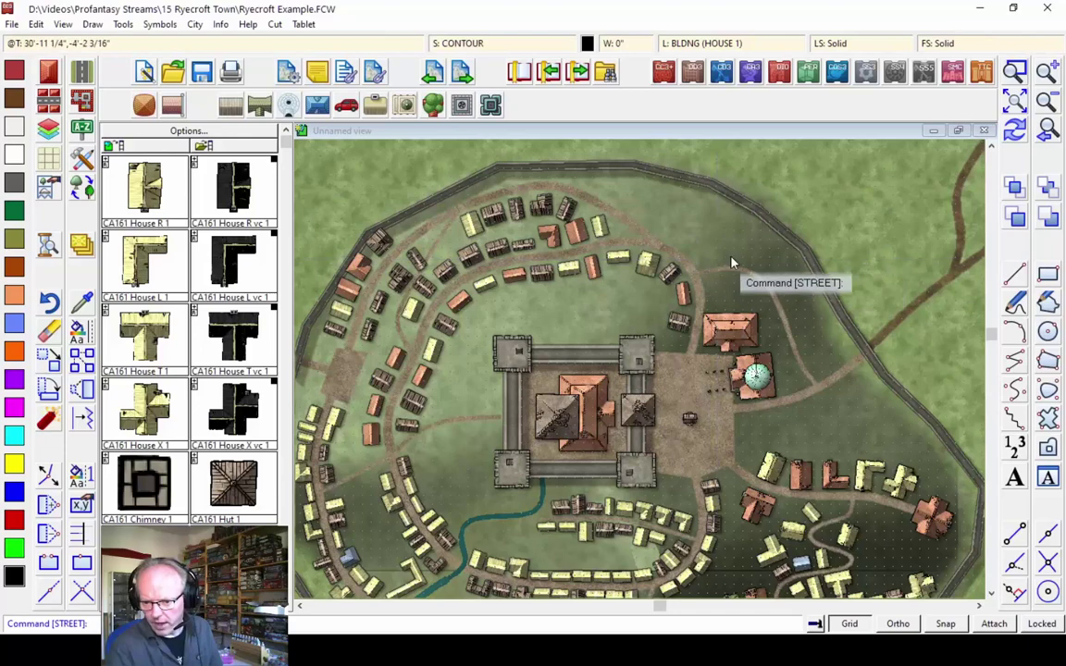
Extend the houses on the outer side of the inner curved road across its northeastern bend
{"action": "left_click", "coordinate": [688, 271]}
{"action": "left_click", "coordinate": [688, 259]}
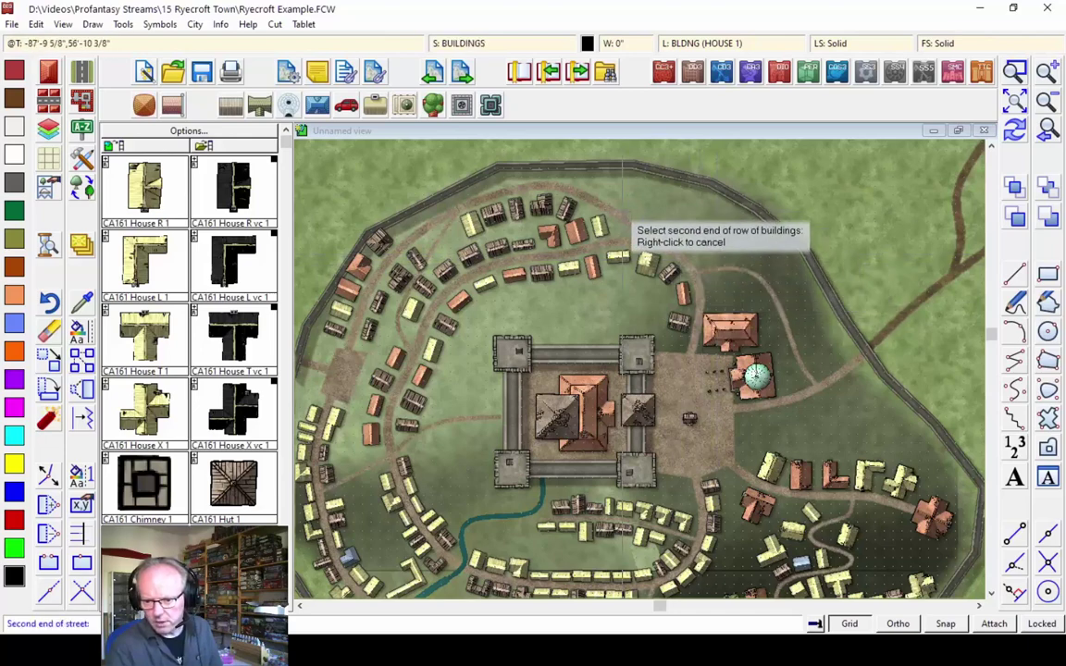
{"action": "left_click", "coordinate": [593, 184]}
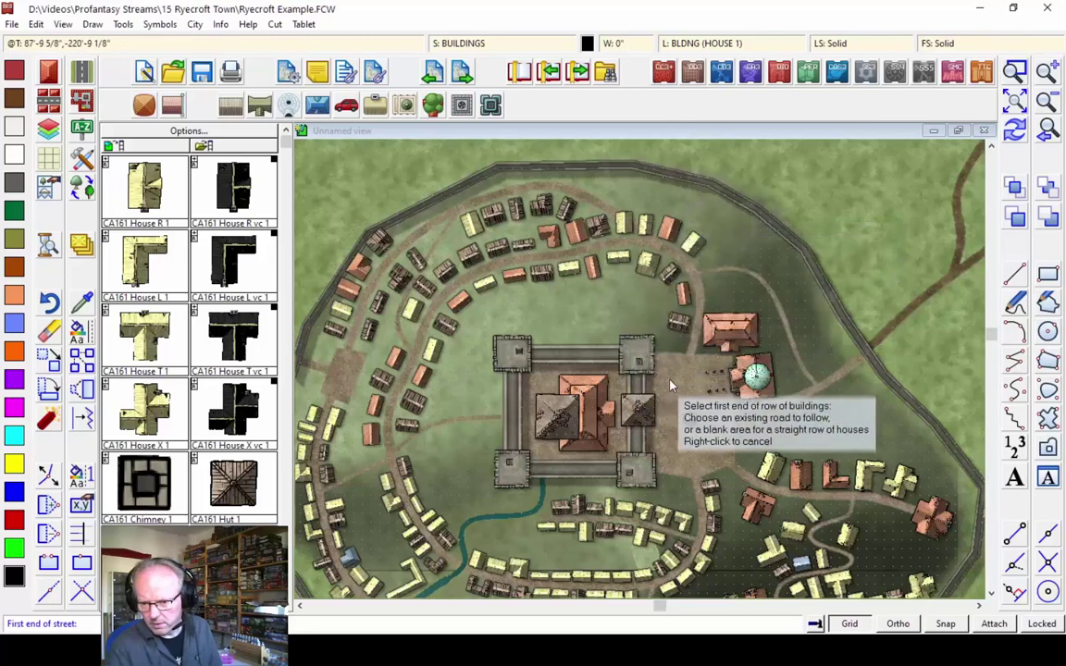
Erase the larger yellow-roofed house covering the road junction at the northeastern bend
{"action": "left_click", "coordinate": [1015, 82]}
{"action": "left_click", "coordinate": [504, 185]}
{"action": "left_click", "coordinate": [624, 252]}
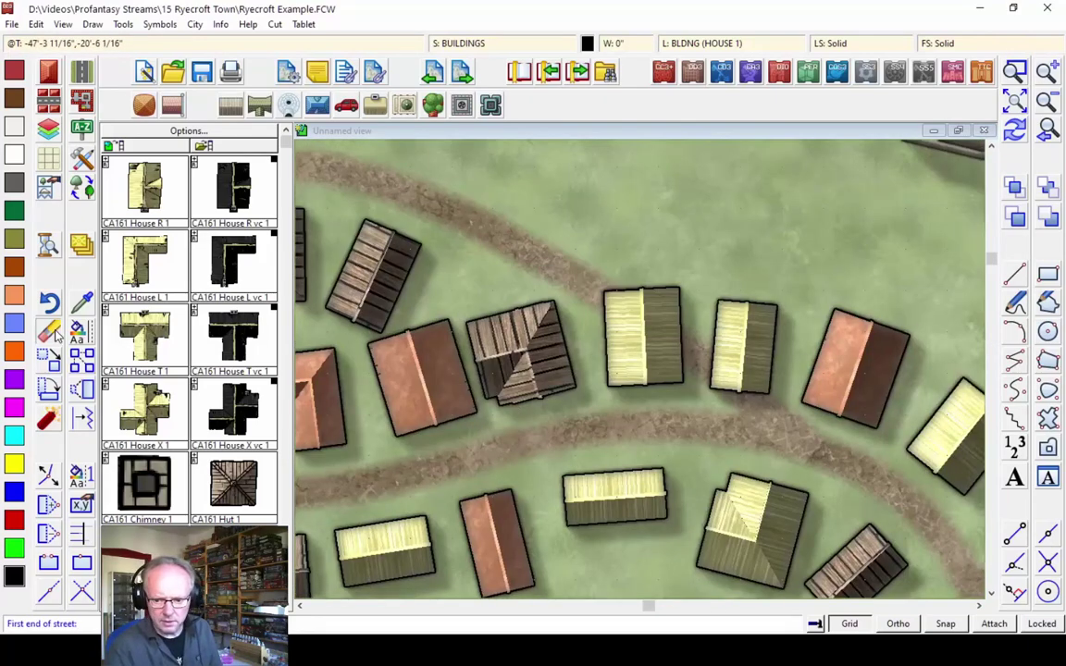
{"action": "left_click", "coordinate": [49, 330]}
{"action": "left_click", "coordinate": [652, 315]}
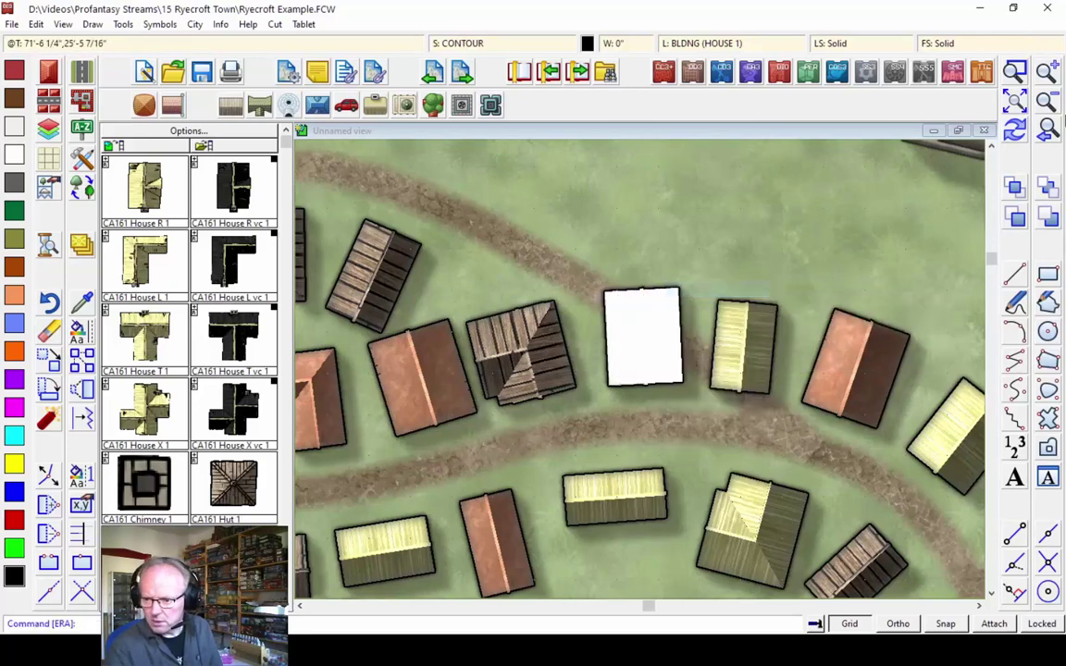
Move the narrow yellow-roofed house at the northeastern bend off the road junction and rotate it to face the road
{"action": "left_click", "coordinate": [1015, 134]}
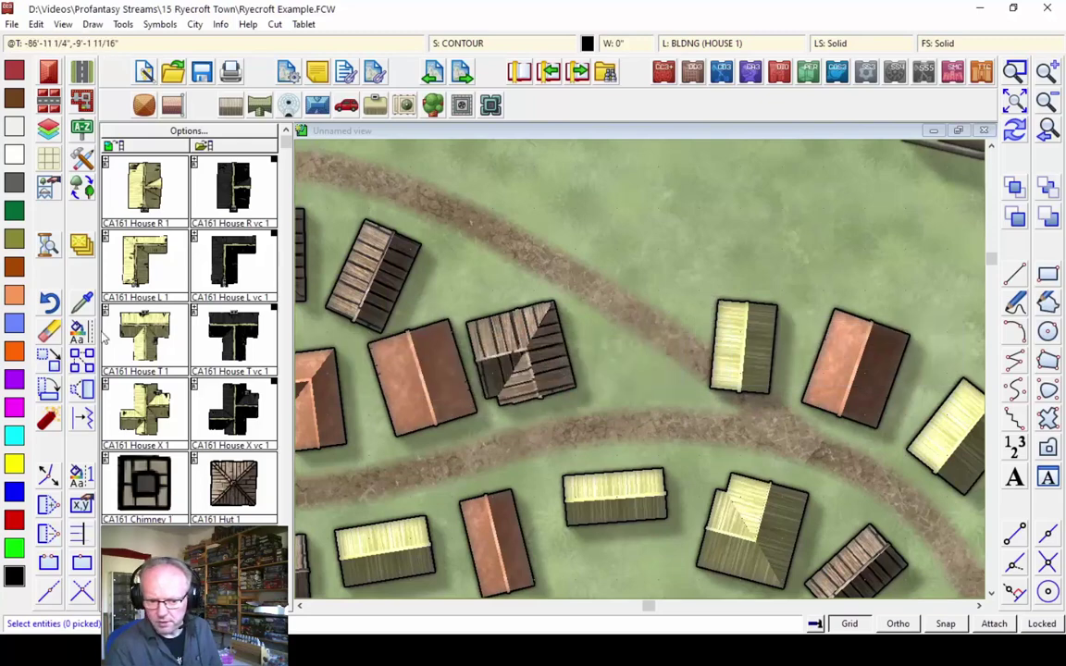
{"action": "left_click", "coordinate": [750, 310]}
{"action": "right_click", "coordinate": [770, 333]}
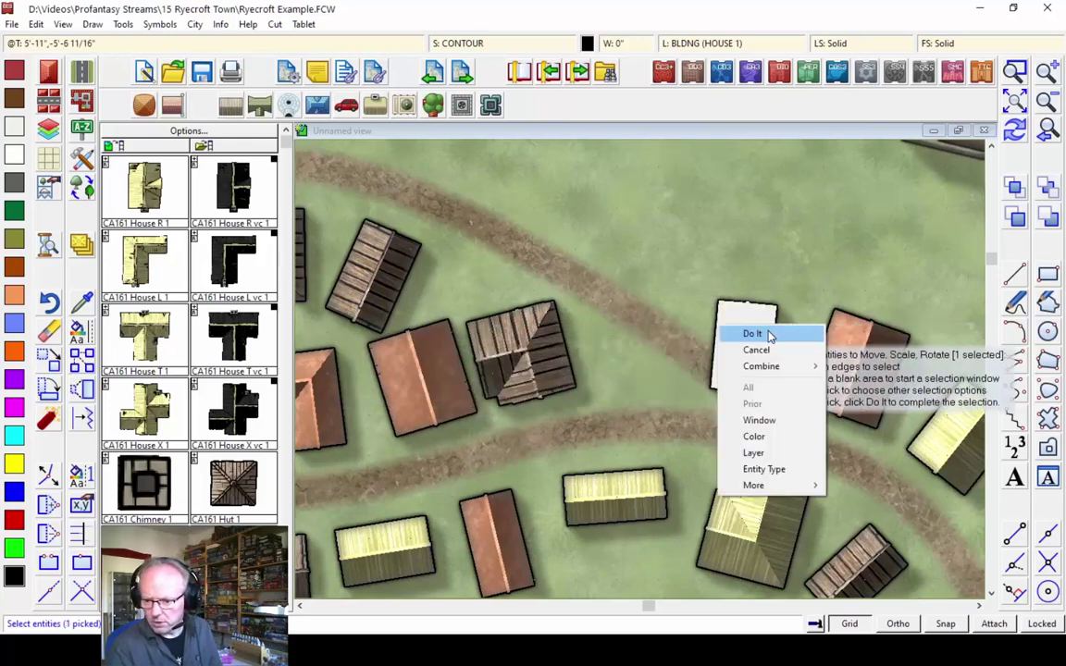
{"action": "left_click", "coordinate": [770, 335]}
{"action": "left_click", "coordinate": [745, 326]}
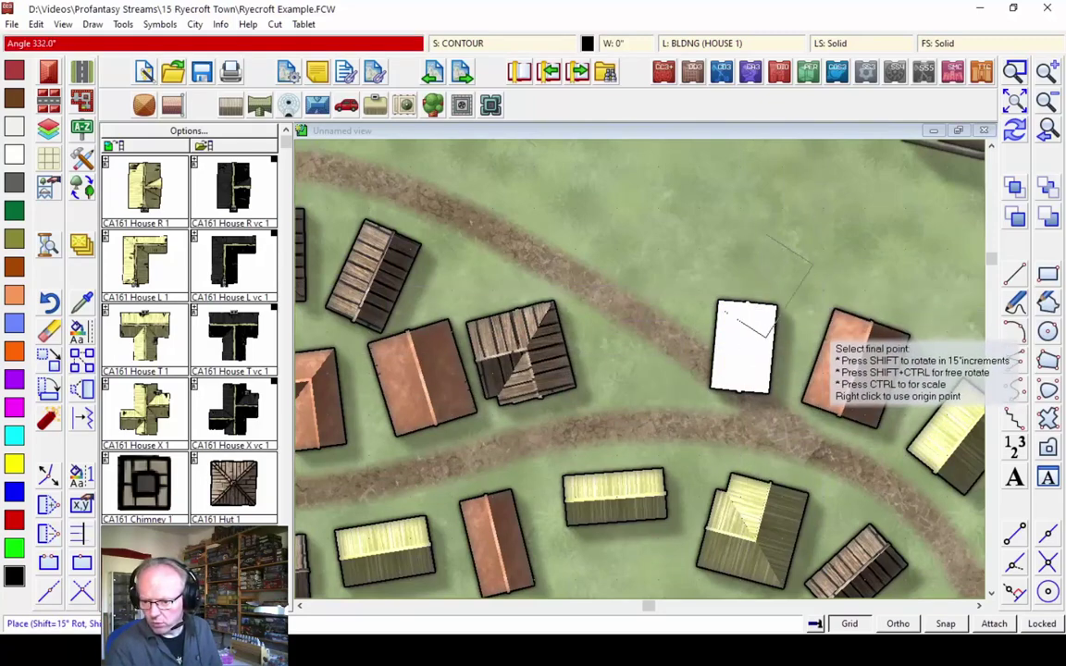
{"action": "left_click", "coordinate": [755, 319]}
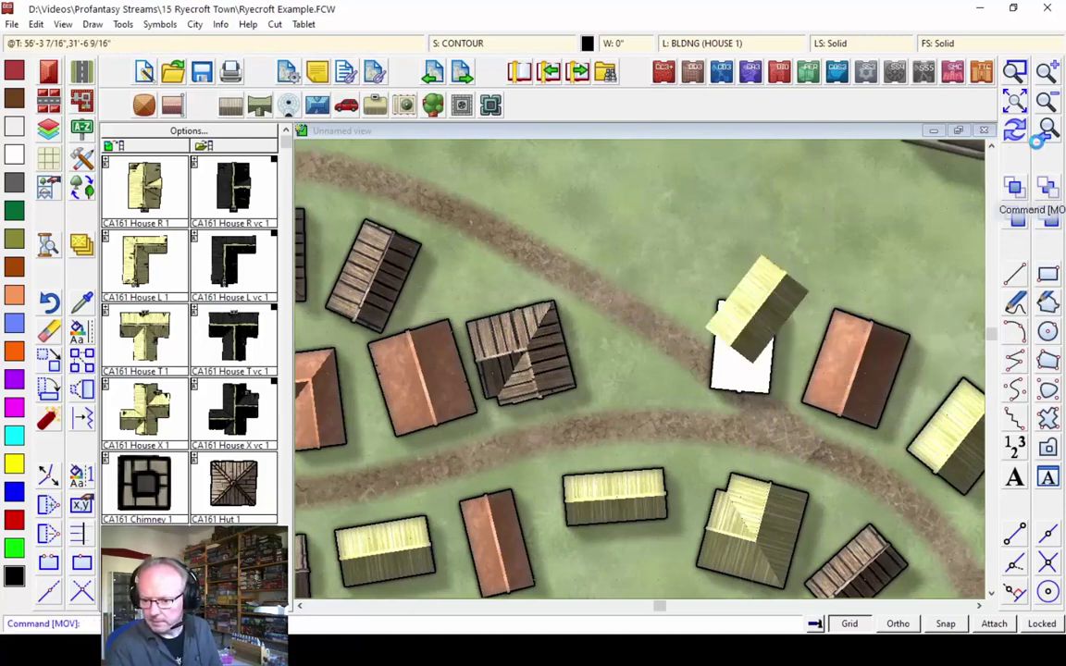
{"action": "left_click", "coordinate": [1043, 134]}
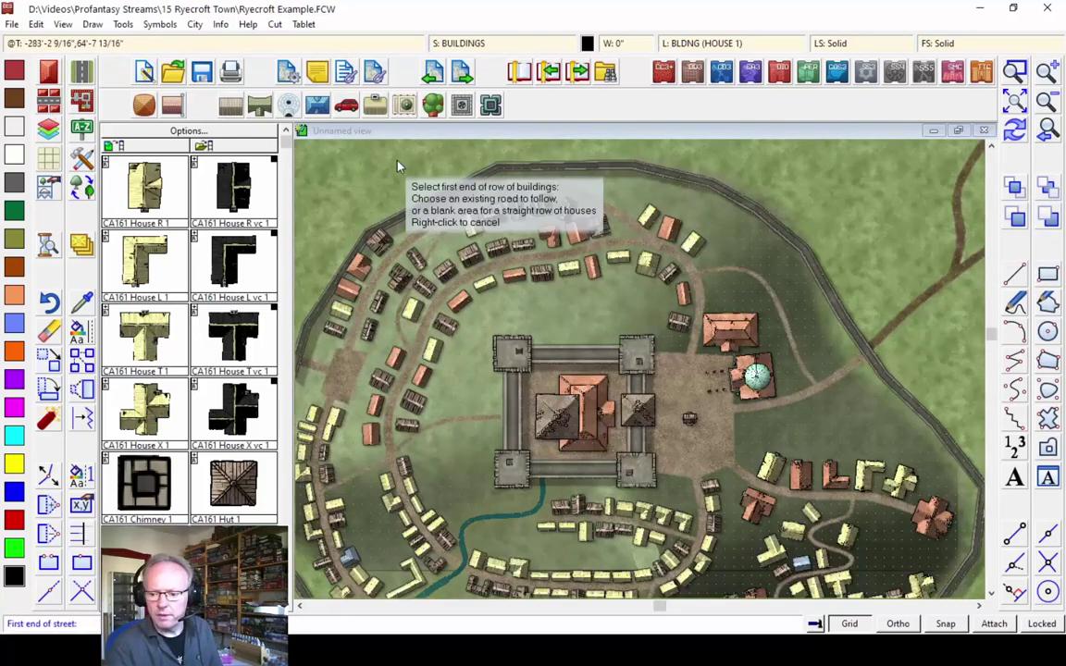
Line the south side of the road east of the square and the outer side of the northeastern loop lane with houses
{"action": "left_click", "coordinate": [862, 408]}
{"action": "left_click", "coordinate": [860, 408]}
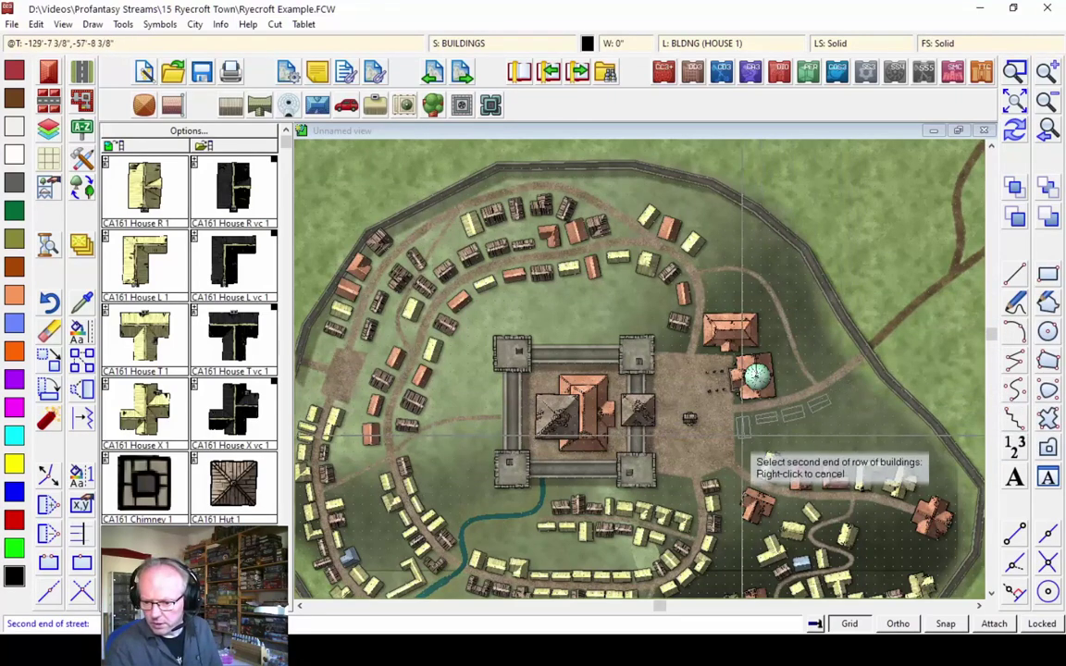
{"action": "left_click", "coordinate": [757, 374]}
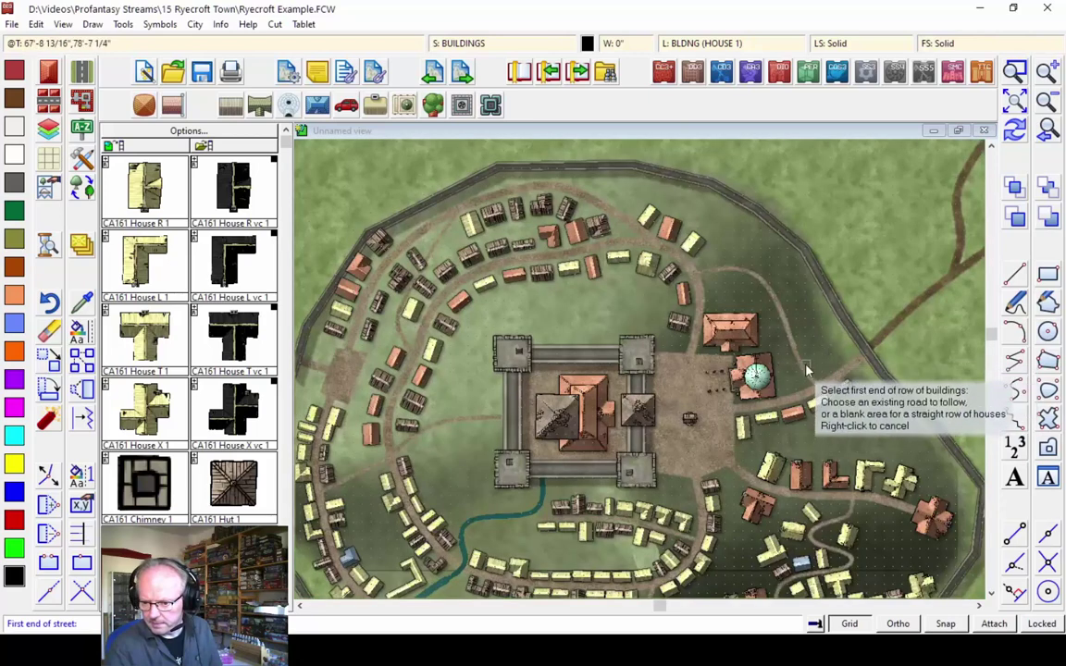
{"action": "left_click", "coordinate": [755, 373]}
{"action": "left_click", "coordinate": [757, 374]}
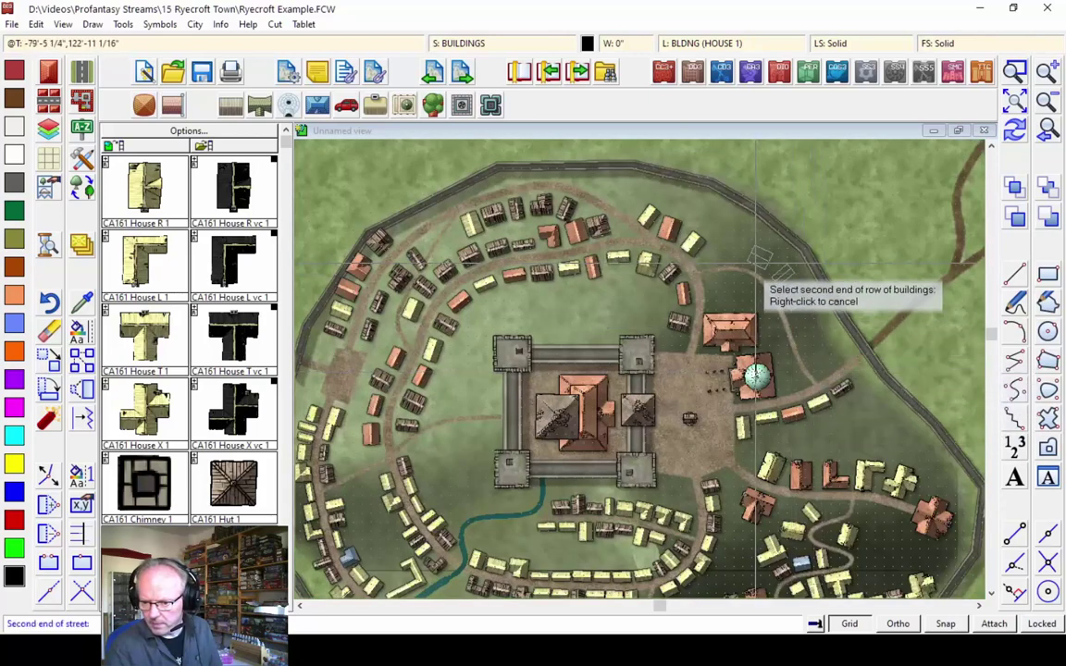
{"action": "left_click", "coordinate": [721, 269]}
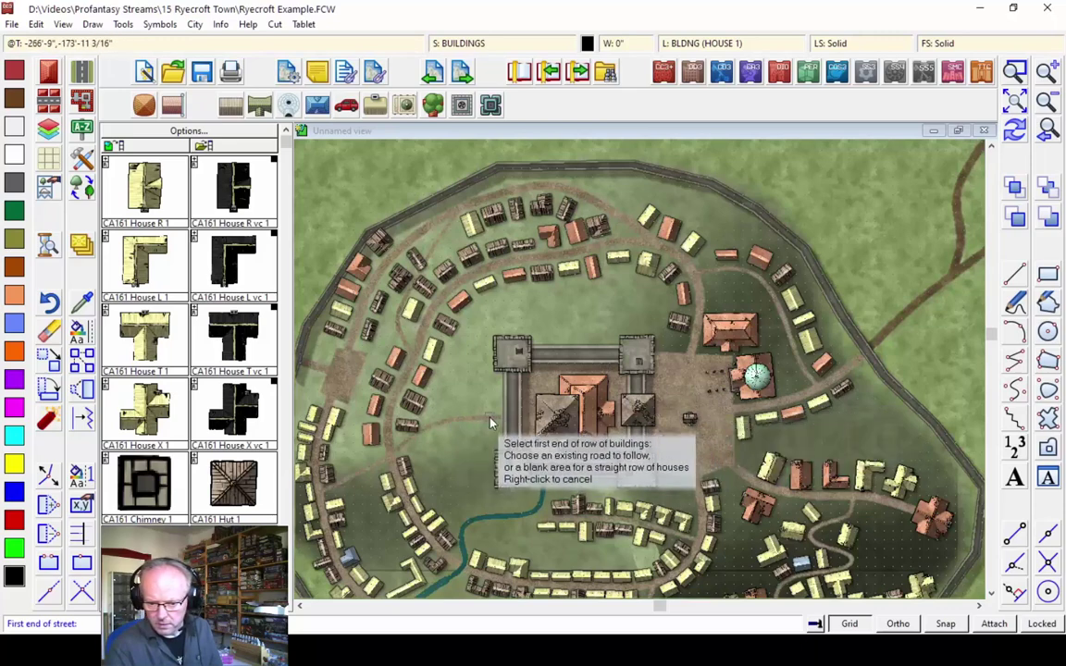
Line both sides of the short lane leading to the castle's west wall with houses
{"action": "left_click", "coordinate": [472, 403]}
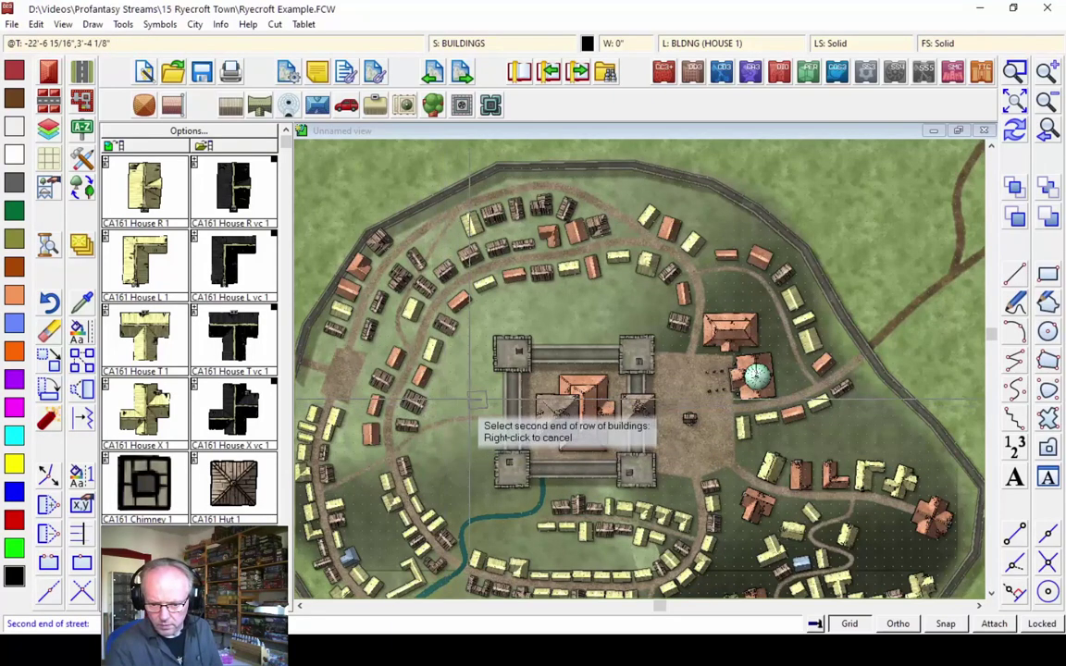
{"action": "left_click", "coordinate": [483, 422]}
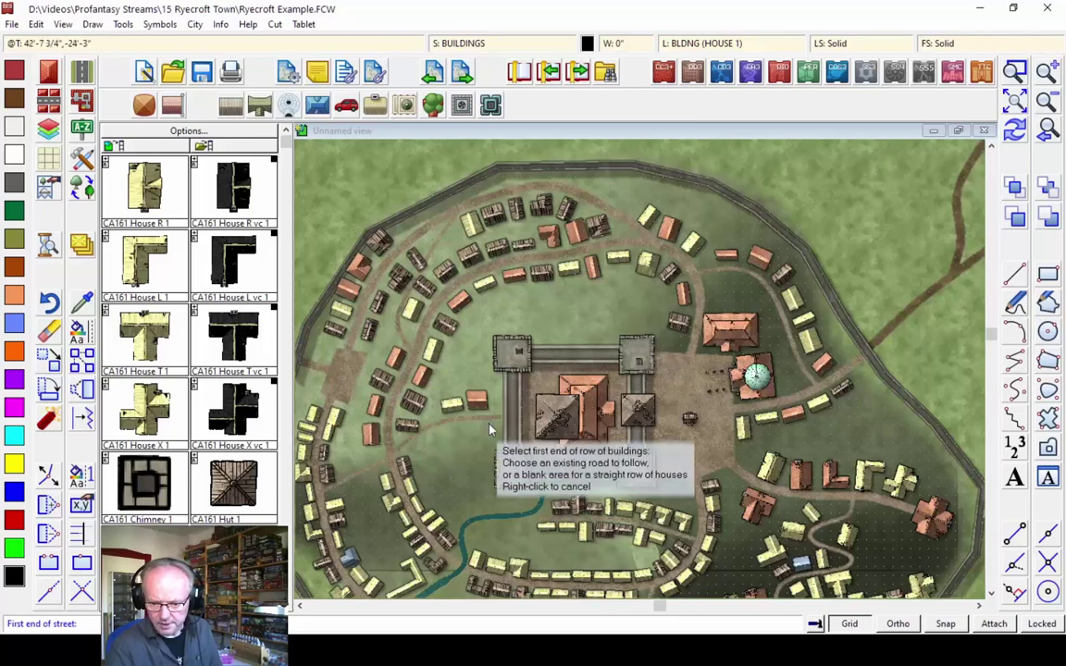
{"action": "left_click", "coordinate": [521, 445]}
{"action": "left_click", "coordinate": [519, 454]}
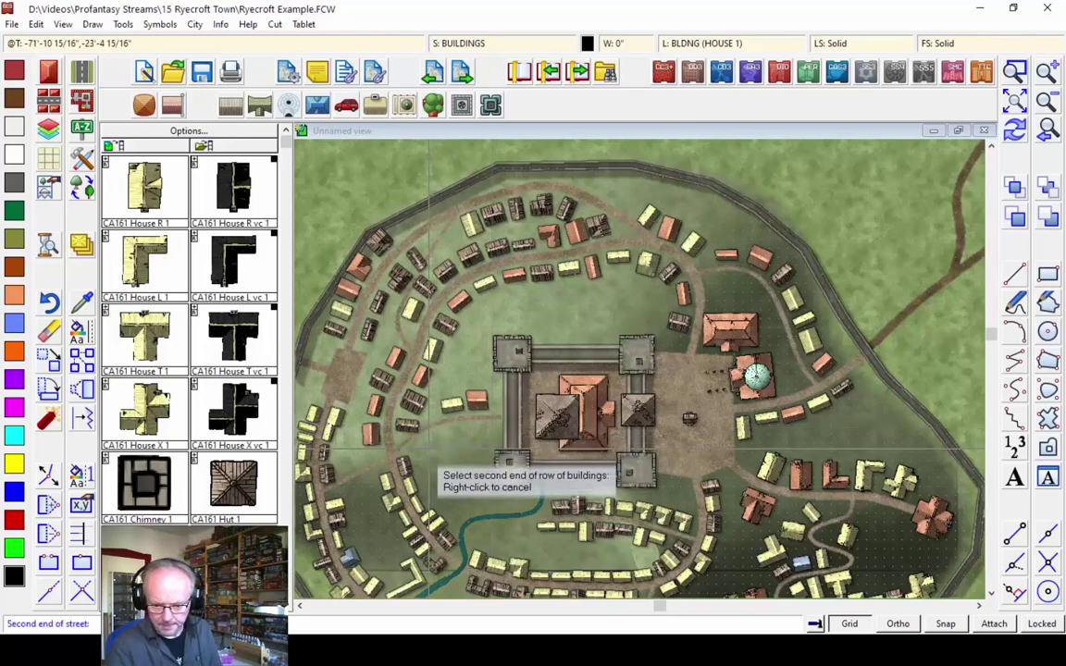
{"action": "left_click", "coordinate": [560, 476]}
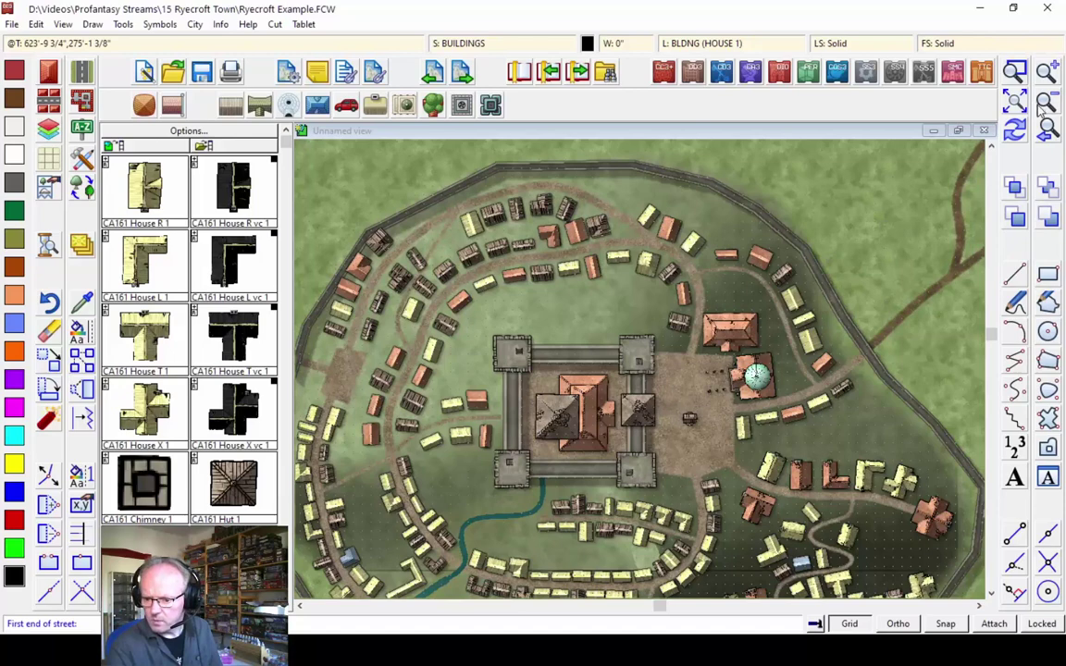
Draw a Road, Dirt 5' lane from the inner curved road southward between the houses, curving southwest toward the castle's northwest tower
{"action": "left_click", "coordinate": [1046, 130]}
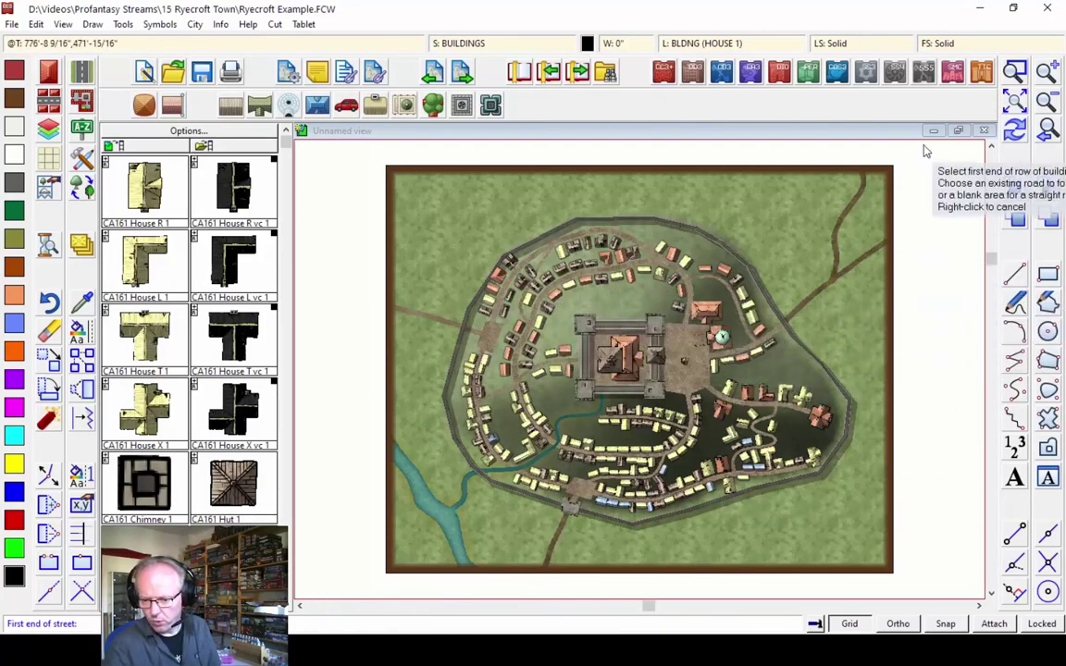
{"action": "left_click", "coordinate": [1014, 71]}
{"action": "left_click", "coordinate": [523, 222]}
{"action": "left_click", "coordinate": [713, 356]}
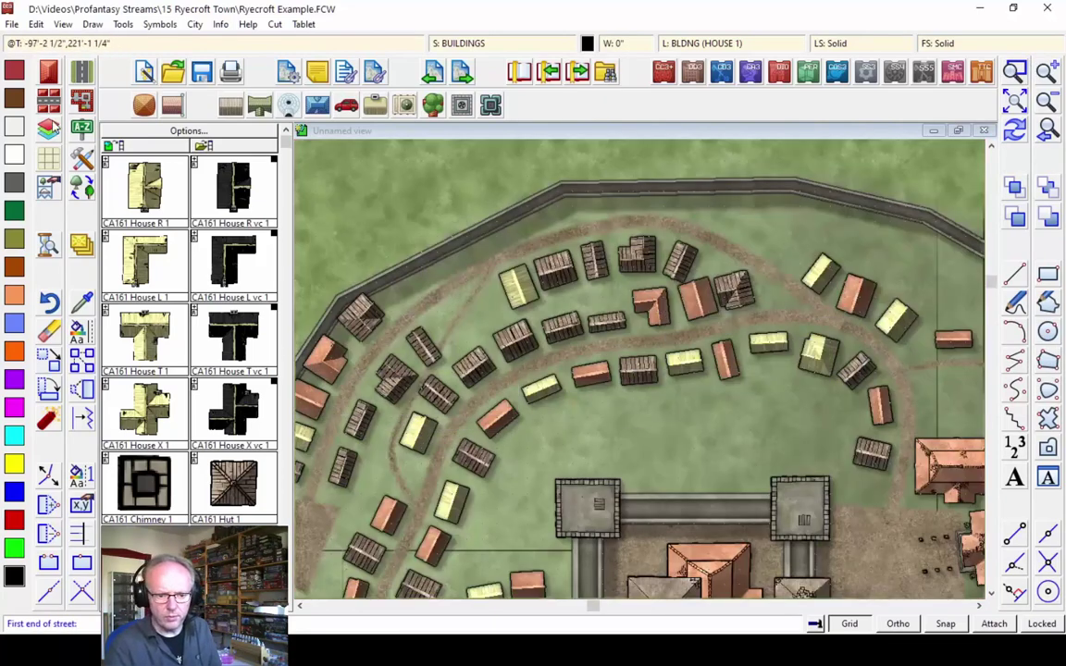
{"action": "left_click", "coordinate": [92, 74]}
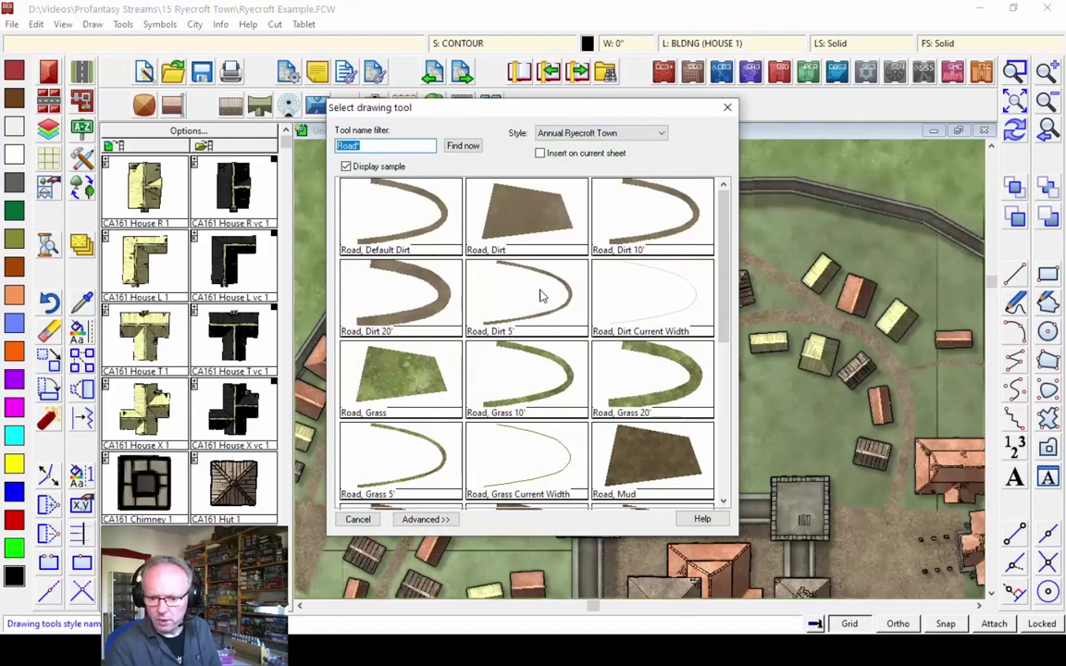
{"action": "double_click", "coordinate": [548, 308]}
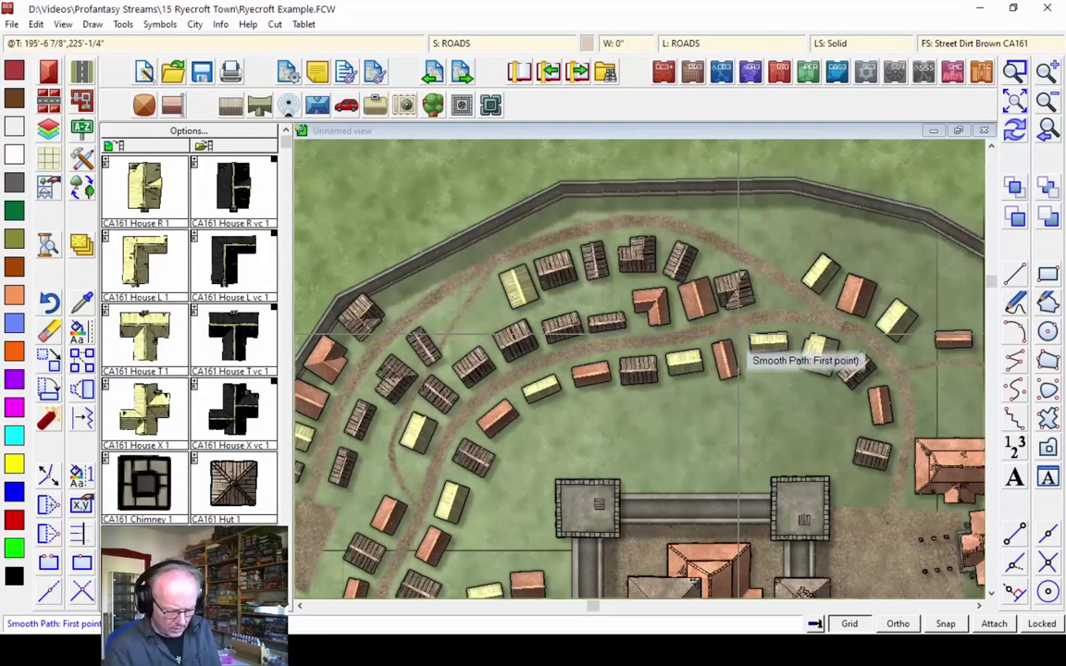
{"action": "left_click", "coordinate": [709, 351]}
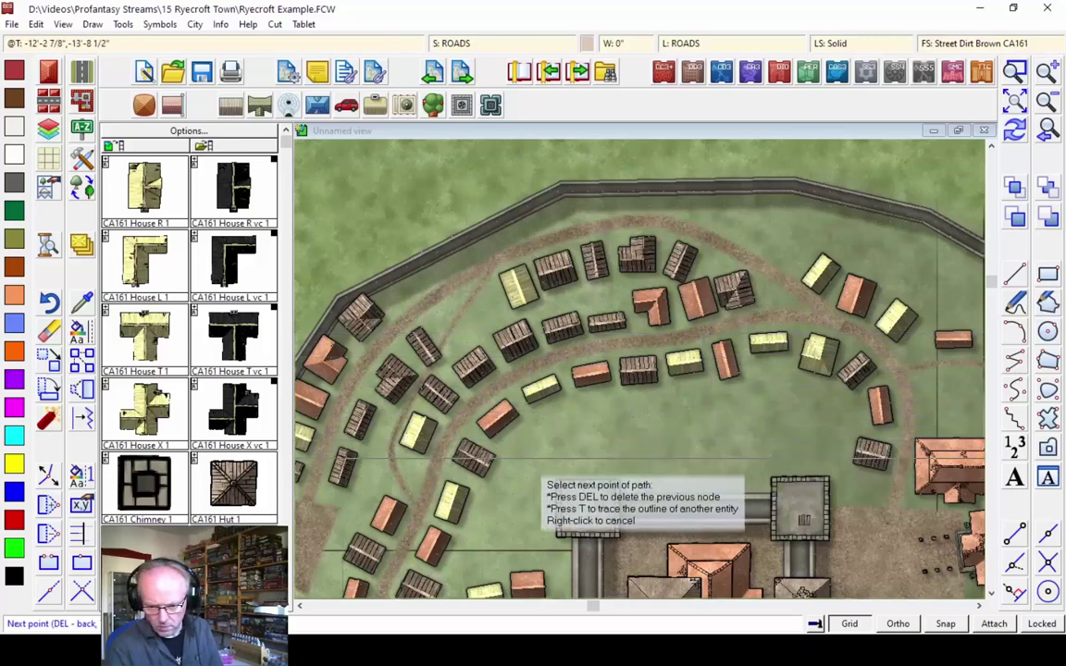
{"action": "left_click", "coordinate": [497, 520]}
{"action": "right_click", "coordinate": [499, 555]}
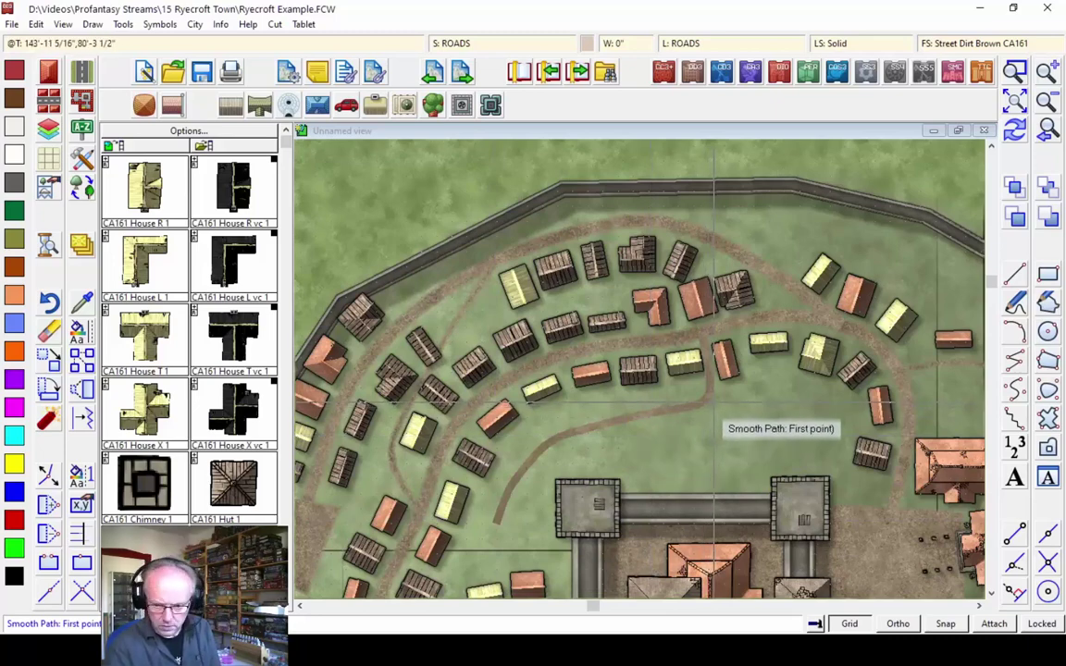
Branch a second 5' dirt lane eastward from the new lane's bend toward the castle's northeast tower
{"action": "left_click", "coordinate": [711, 410]}
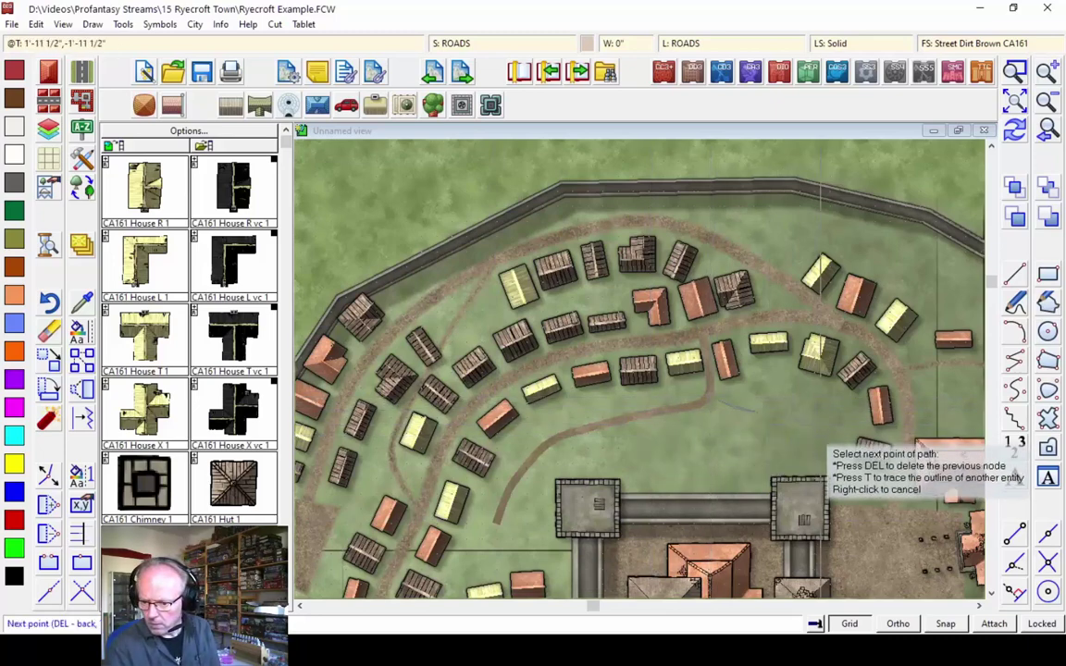
{"action": "left_click", "coordinate": [830, 433]}
{"action": "right_click", "coordinate": [814, 427]}
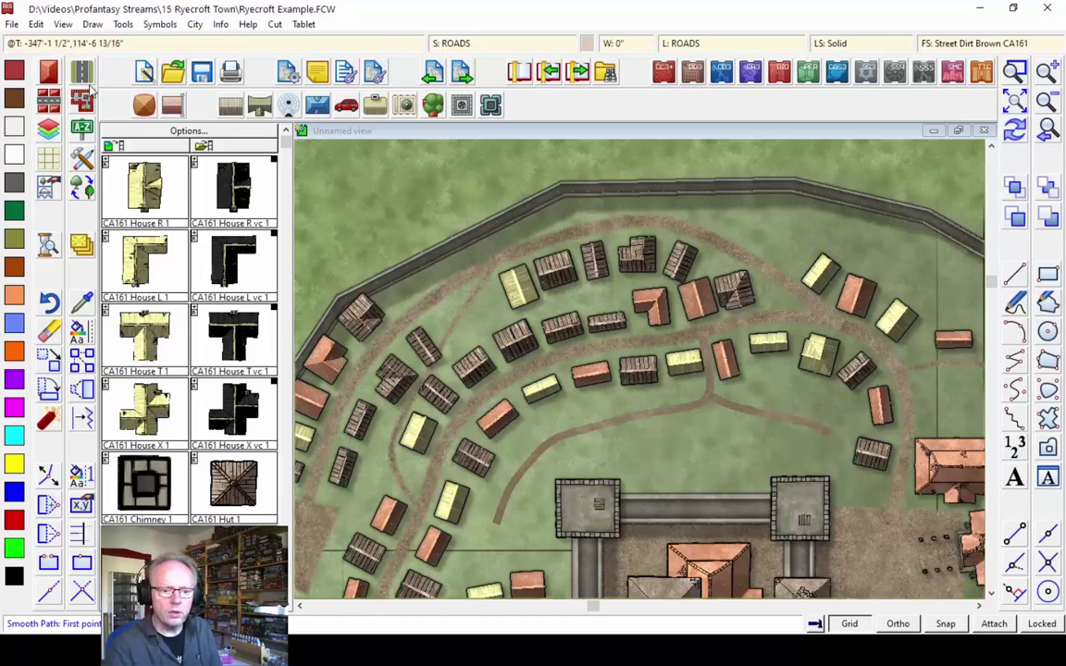
Choose the CA161 Small Houses street setting and place a row along the south side of the new eastern lane
{"action": "left_click", "coordinate": [47, 102]}
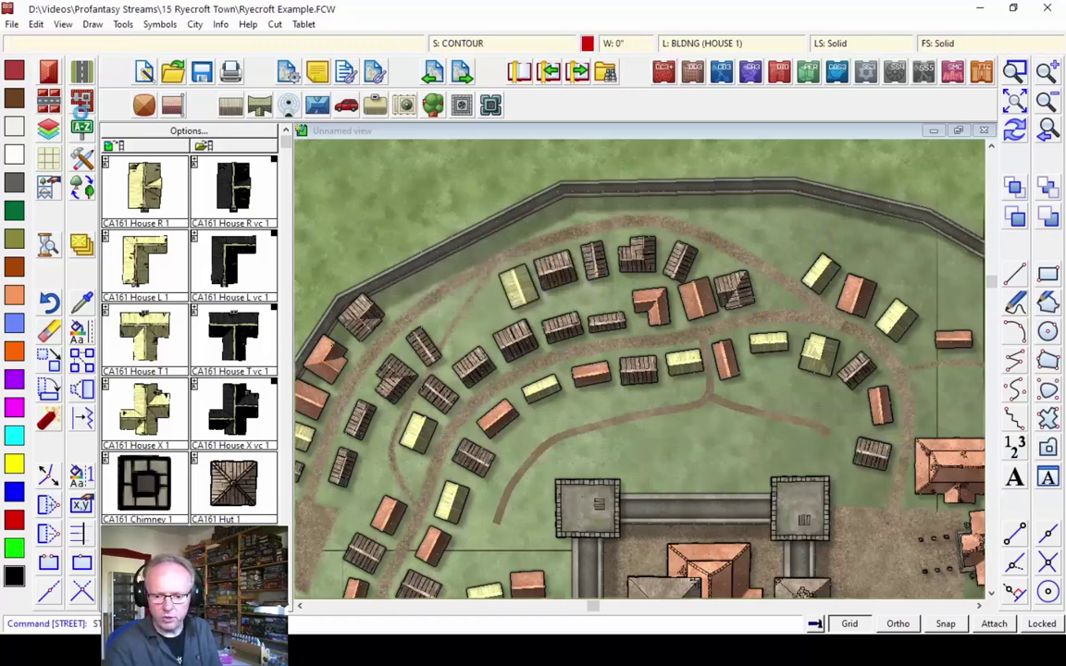
{"action": "right_click", "coordinate": [57, 105]}
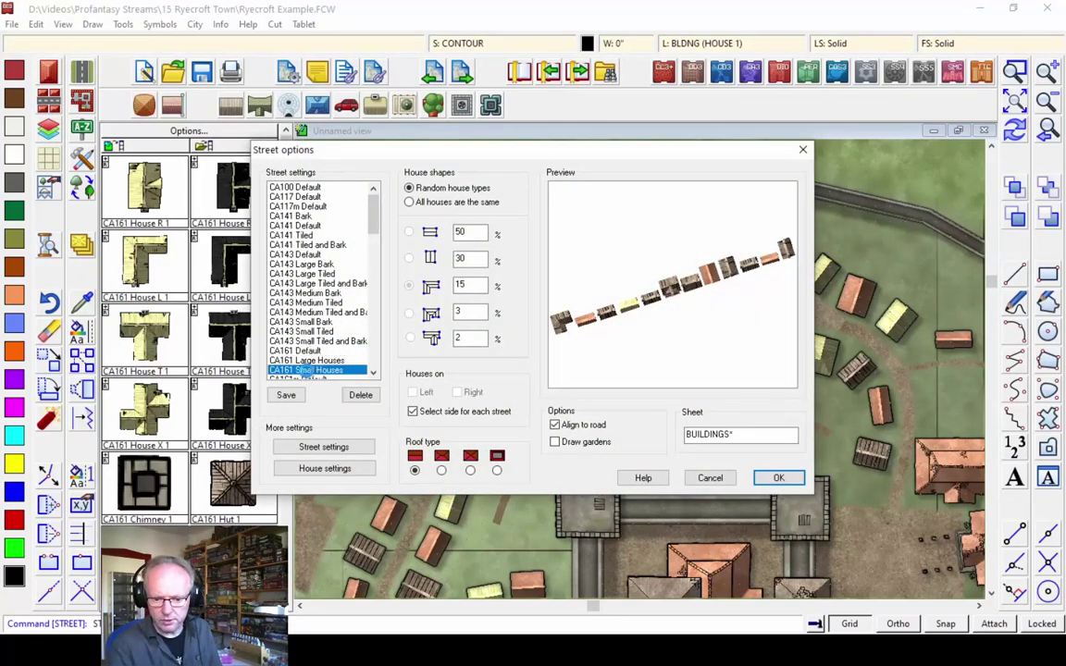
{"action": "left_click", "coordinate": [779, 478]}
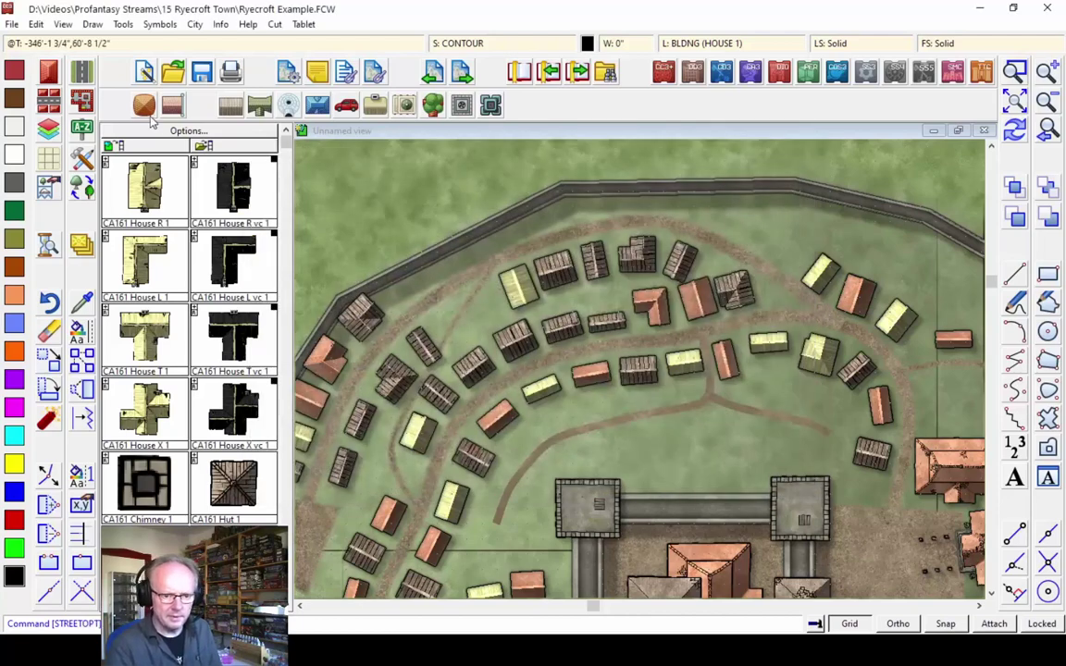
{"action": "left_click", "coordinate": [812, 443]}
{"action": "left_click", "coordinate": [721, 422]}
{"action": "left_click", "coordinate": [720, 427]}
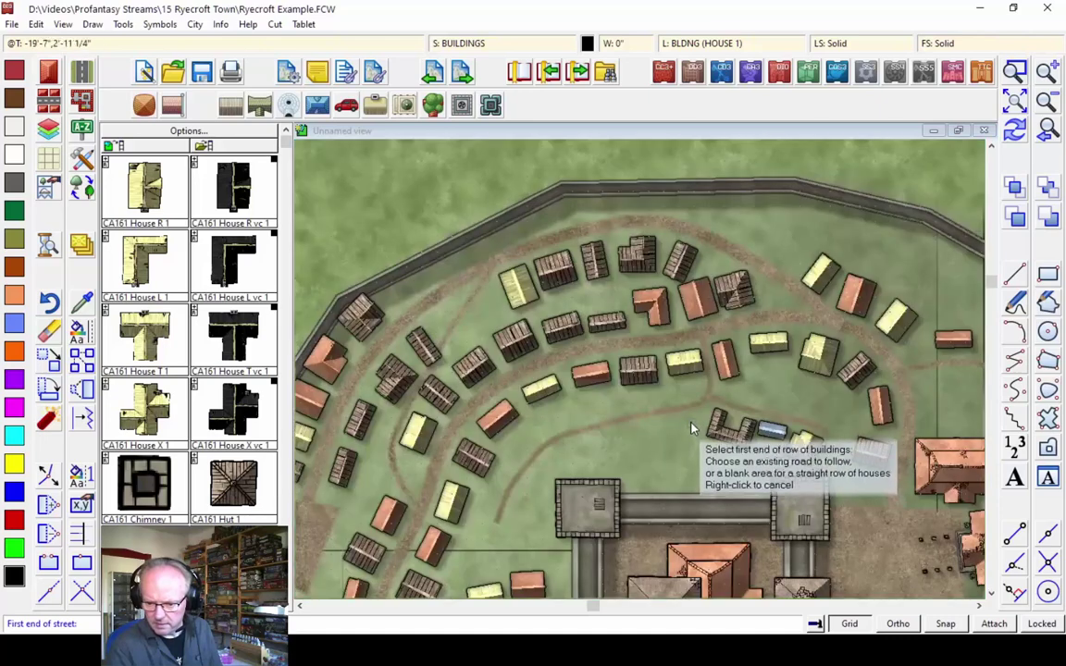
Line both sides of the new western lane north of the castle with small houses down to its southwestern end
{"action": "left_click", "coordinate": [664, 421]}
{"action": "left_click", "coordinate": [687, 422]}
{"action": "left_click", "coordinate": [572, 454]}
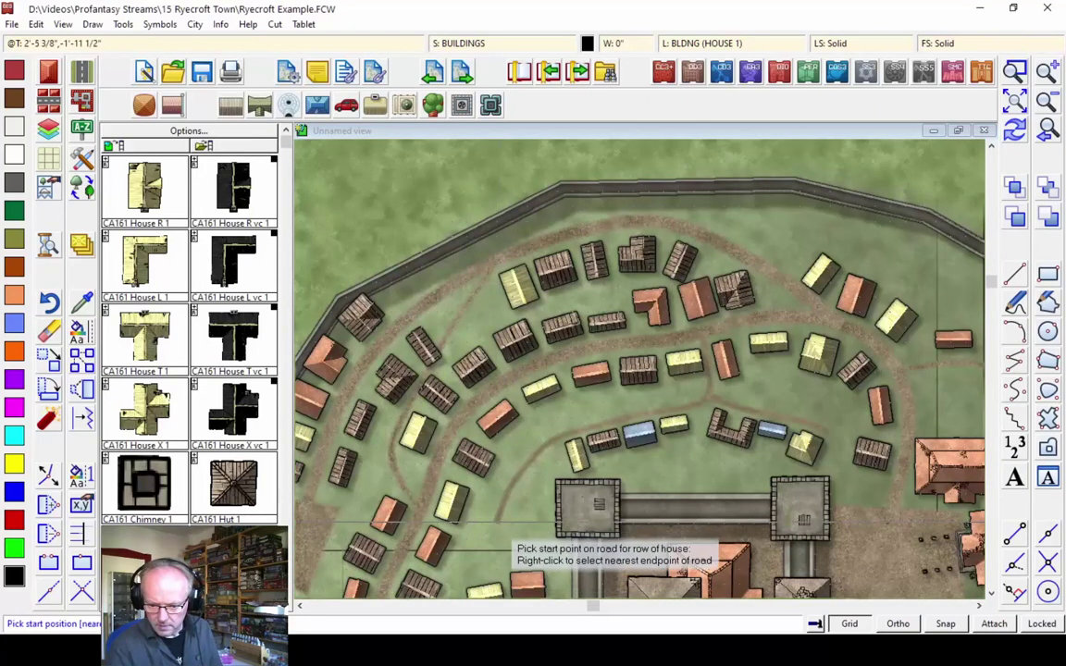
{"action": "left_click", "coordinate": [514, 511]}
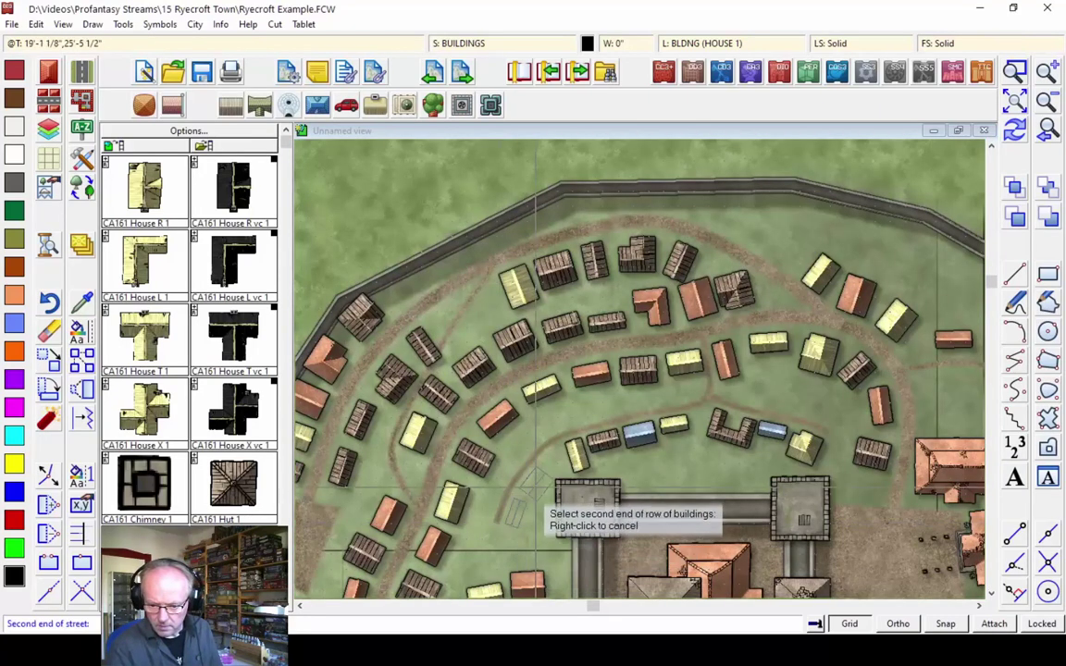
{"action": "left_click", "coordinate": [531, 488]}
{"action": "left_click", "coordinate": [500, 505]}
{"action": "right_click", "coordinate": [528, 454]}
{"action": "left_click", "coordinate": [535, 474]}
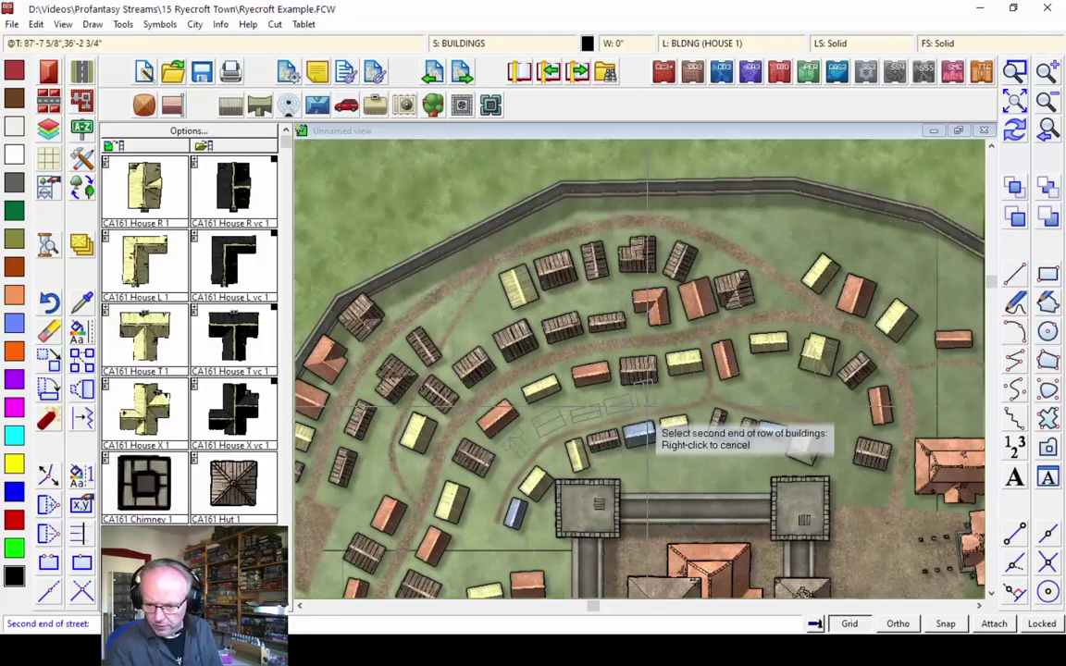
{"action": "left_click", "coordinate": [664, 413]}
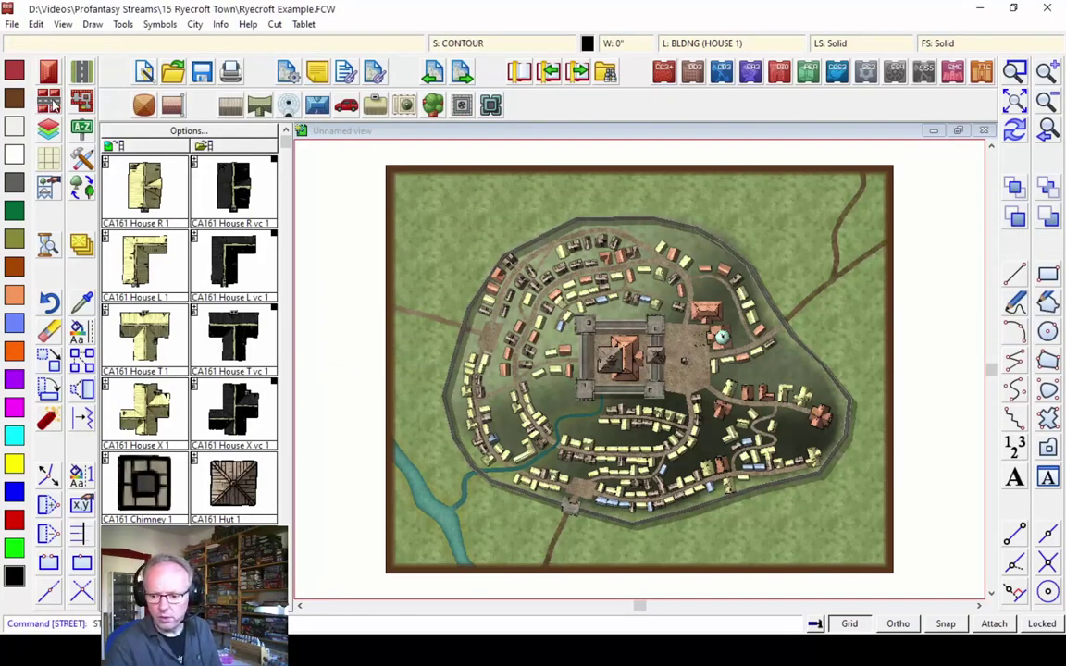
Choose the CA161 Large Houses street setting and line both sides of the road just outside the town's northeast wall
{"action": "right_click", "coordinate": [52, 104]}
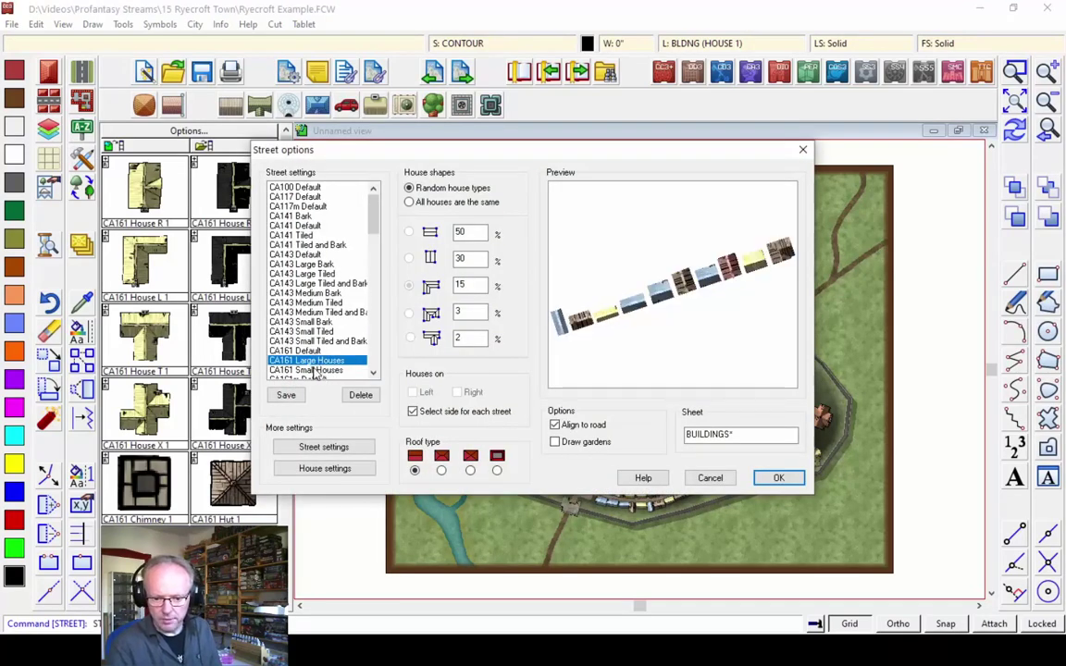
{"action": "left_click", "coordinate": [776, 479]}
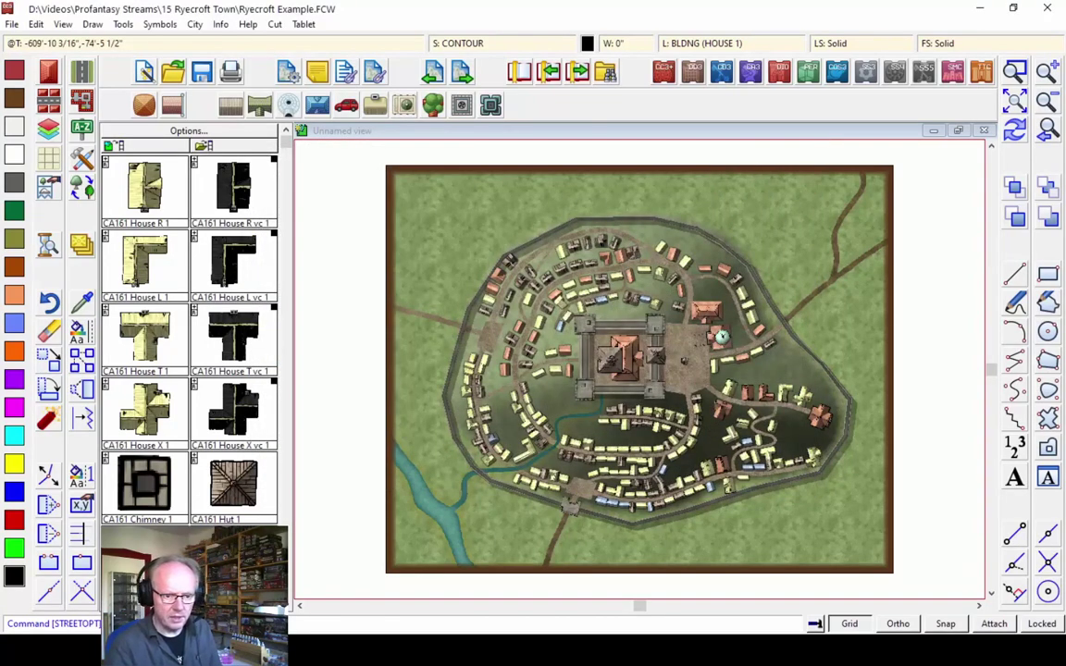
{"action": "left_click", "coordinate": [794, 323]}
{"action": "left_click", "coordinate": [813, 306]}
{"action": "left_click", "coordinate": [836, 290]}
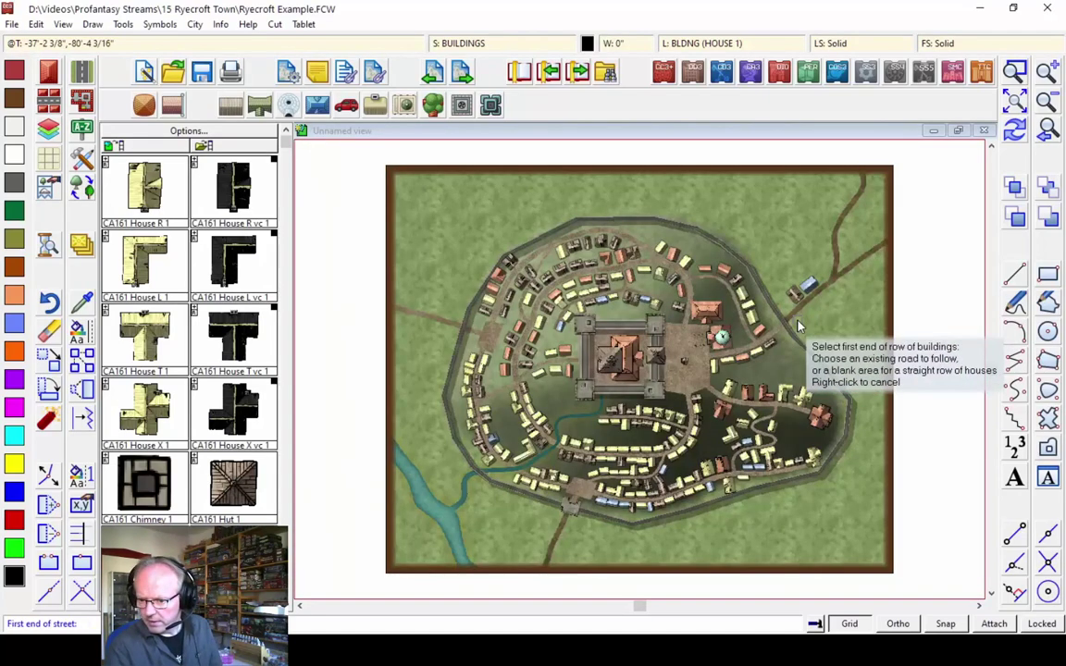
{"action": "left_click", "coordinate": [722, 337]}
{"action": "left_click", "coordinate": [722, 336]}
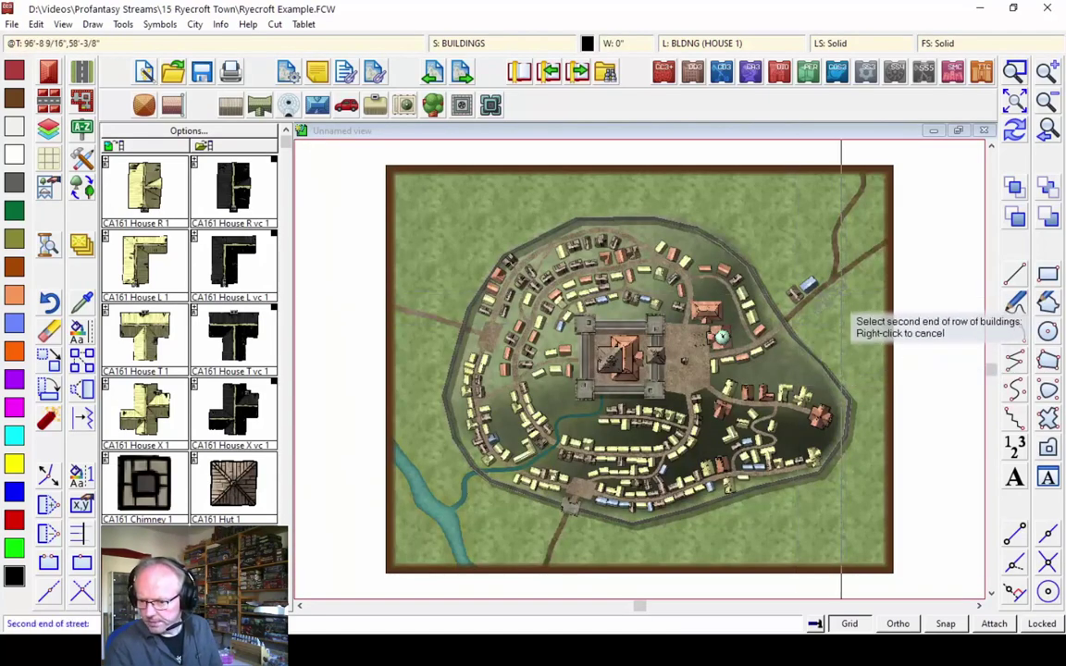
{"action": "left_click", "coordinate": [843, 305]}
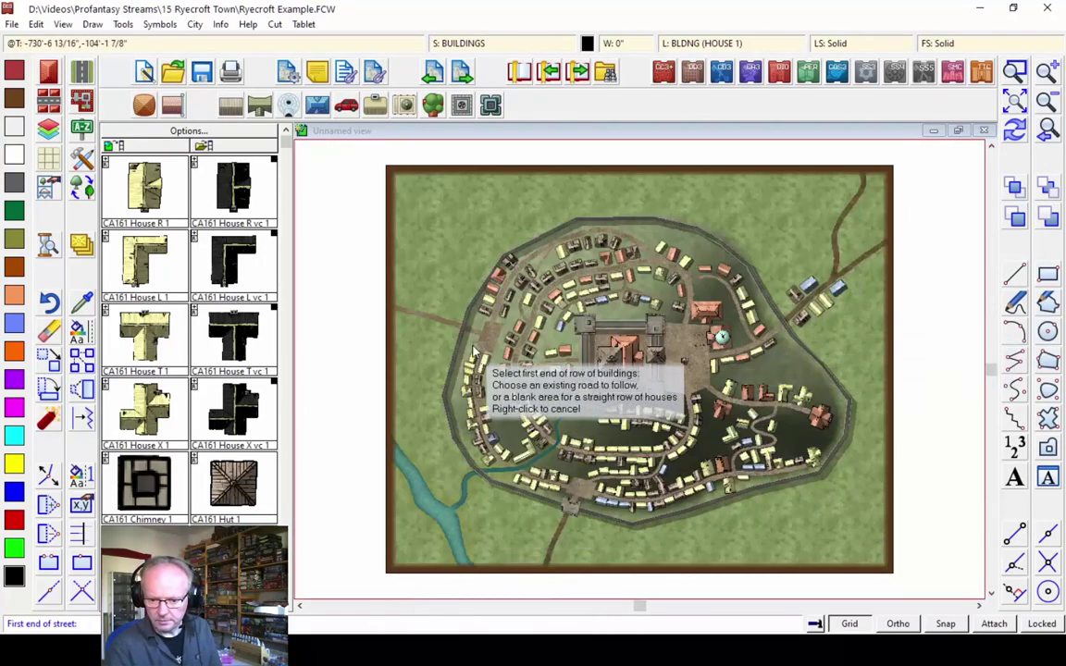
Place a row of large houses along the north side of the road just outside the western town wall
{"action": "left_click", "coordinate": [445, 319]}
{"action": "left_click", "coordinate": [442, 316]}
{"action": "left_click", "coordinate": [470, 378]}
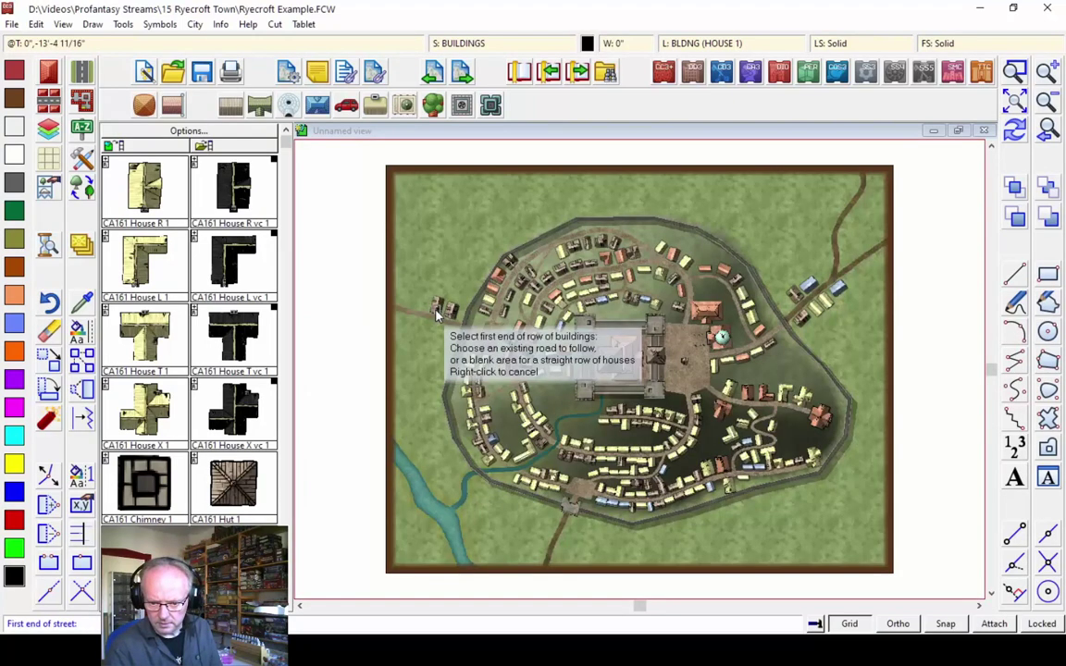
Place a row of large houses along the south side of the road just outside the western town wall
{"action": "left_click", "coordinate": [433, 316]}
{"action": "left_click", "coordinate": [439, 326]}
{"action": "left_click", "coordinate": [418, 338]}
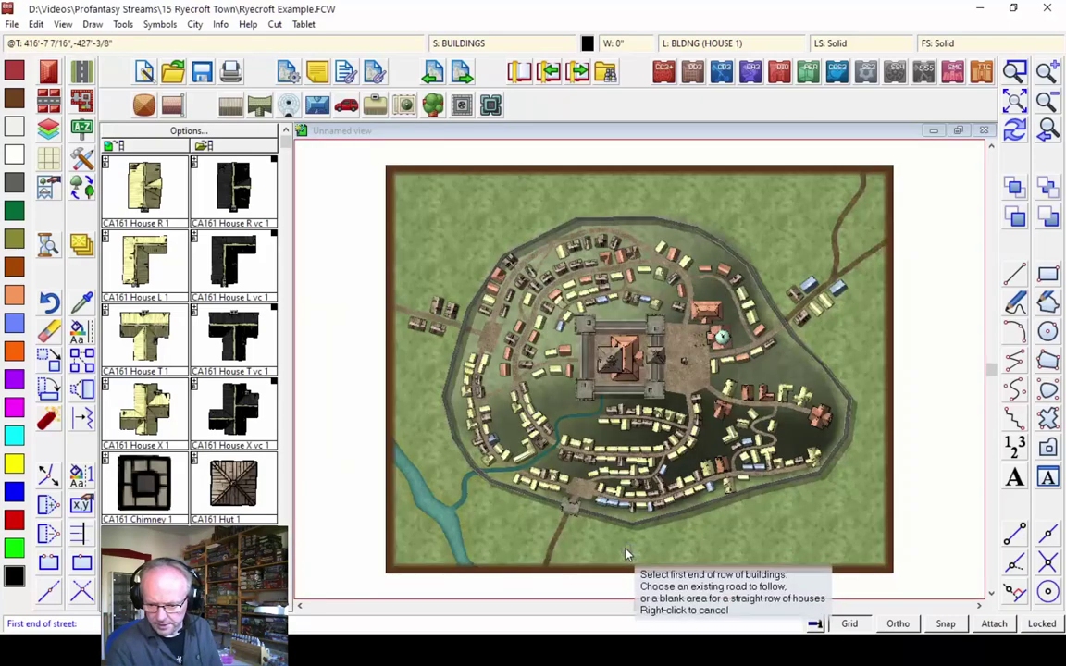
{"action": "right_click", "coordinate": [522, 534]}
{"action": "right_click", "coordinate": [521, 531]}
{"action": "right_click", "coordinate": [530, 529]}
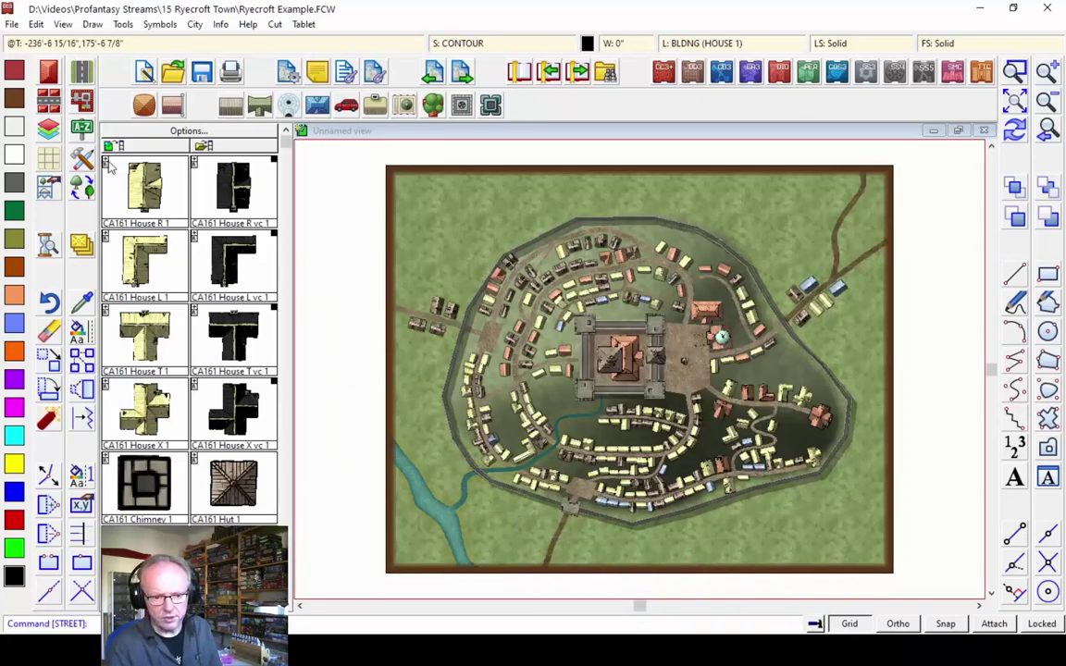
Set the street options to put houses on both left and right, and line the road just outside the southern gate with large houses
{"action": "left_click", "coordinate": [47, 102]}
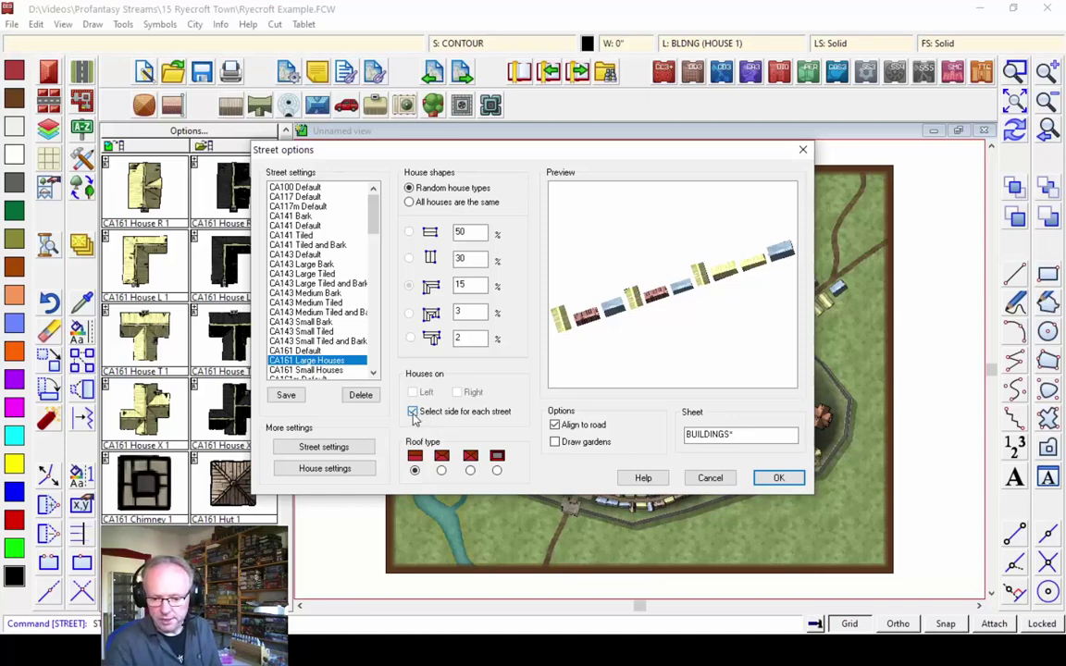
{"action": "left_click", "coordinate": [413, 412]}
{"action": "left_click", "coordinate": [413, 392]}
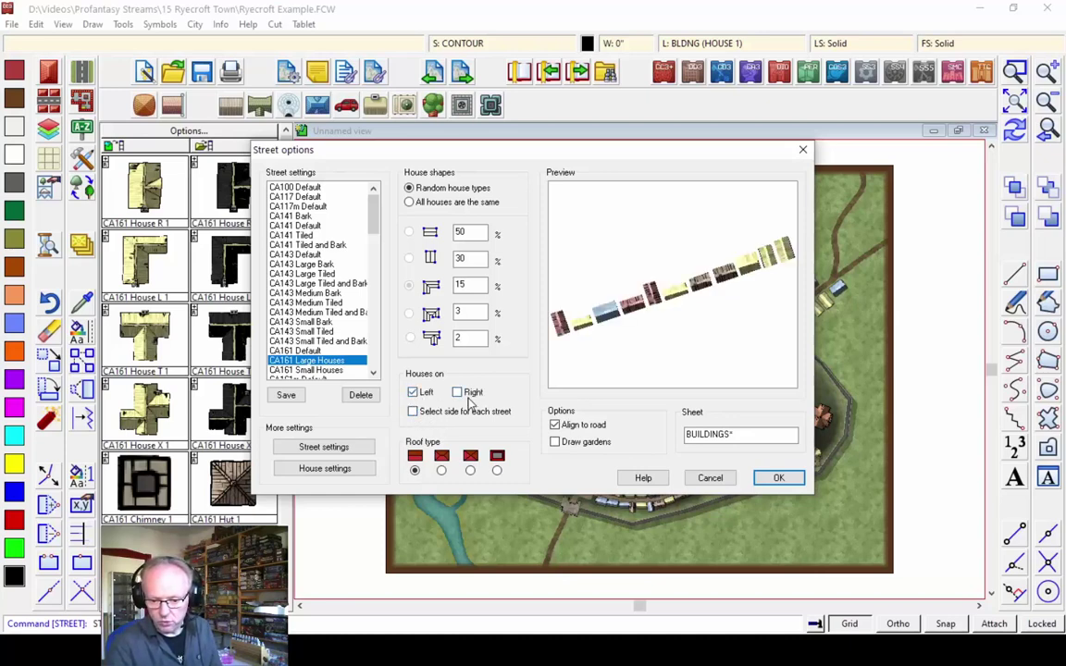
{"action": "left_click", "coordinate": [457, 394]}
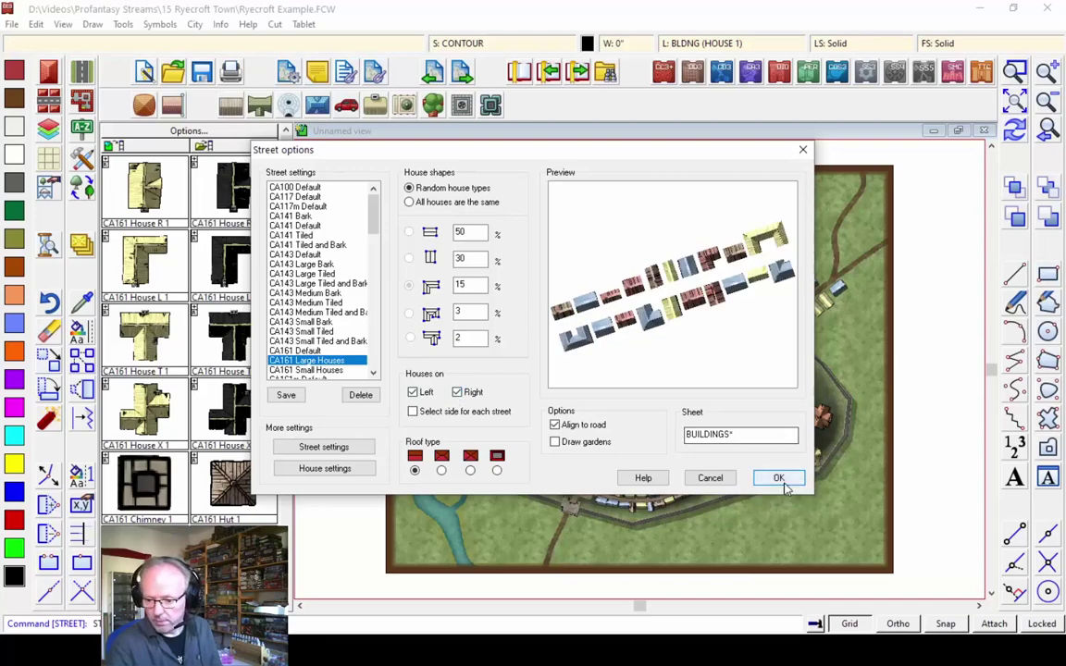
{"action": "left_click", "coordinate": [779, 479]}
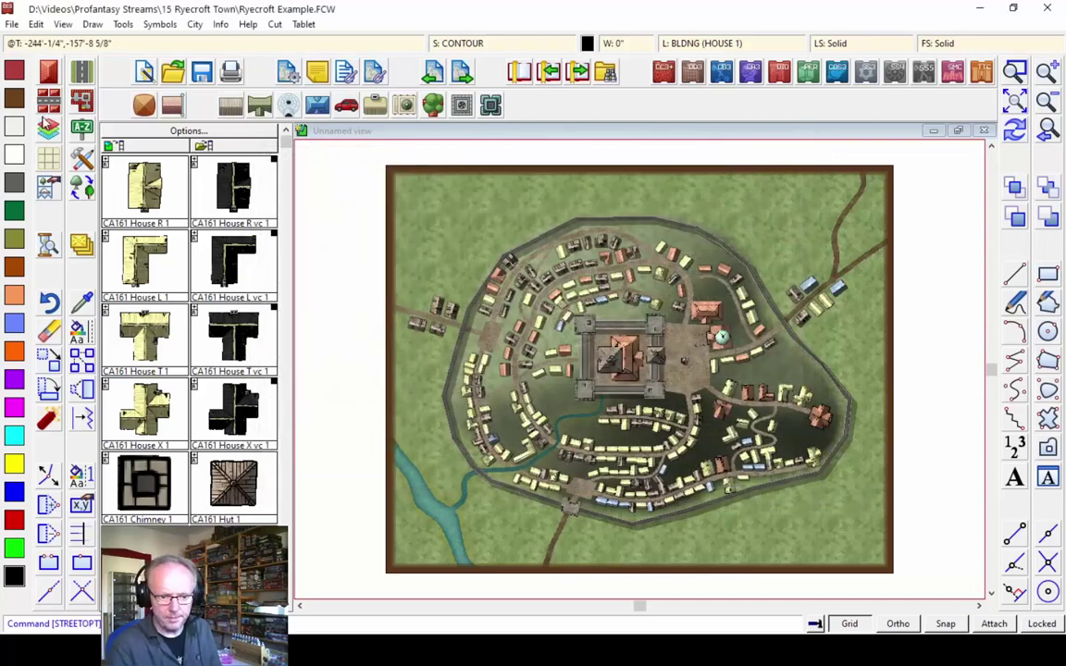
{"action": "left_click", "coordinate": [553, 520]}
{"action": "left_click", "coordinate": [557, 518]}
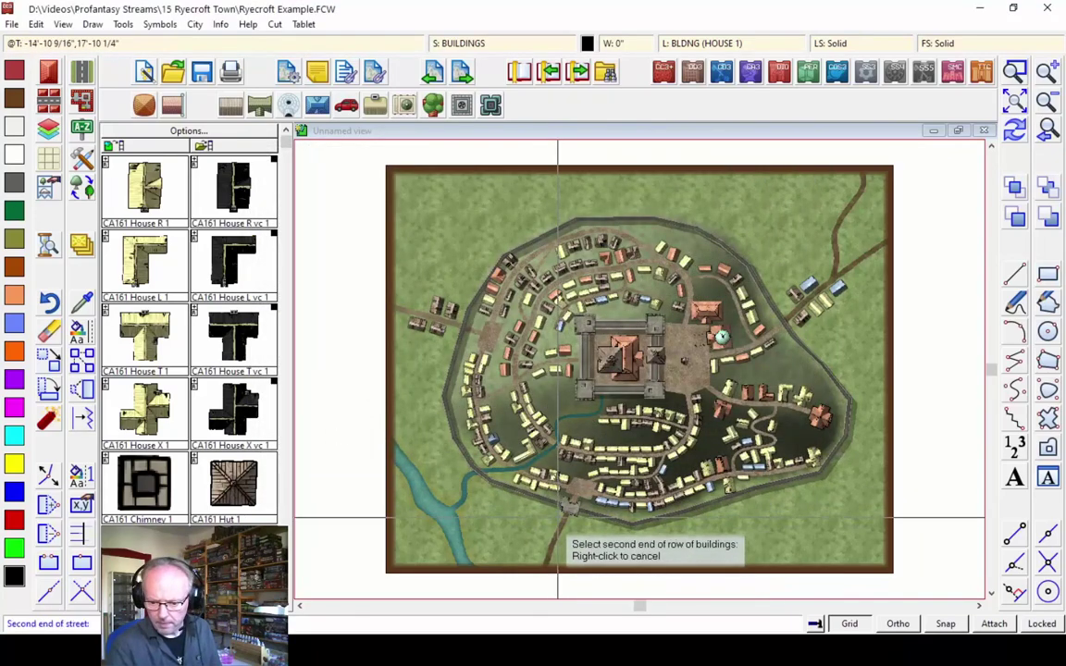
{"action": "left_click", "coordinate": [542, 550]}
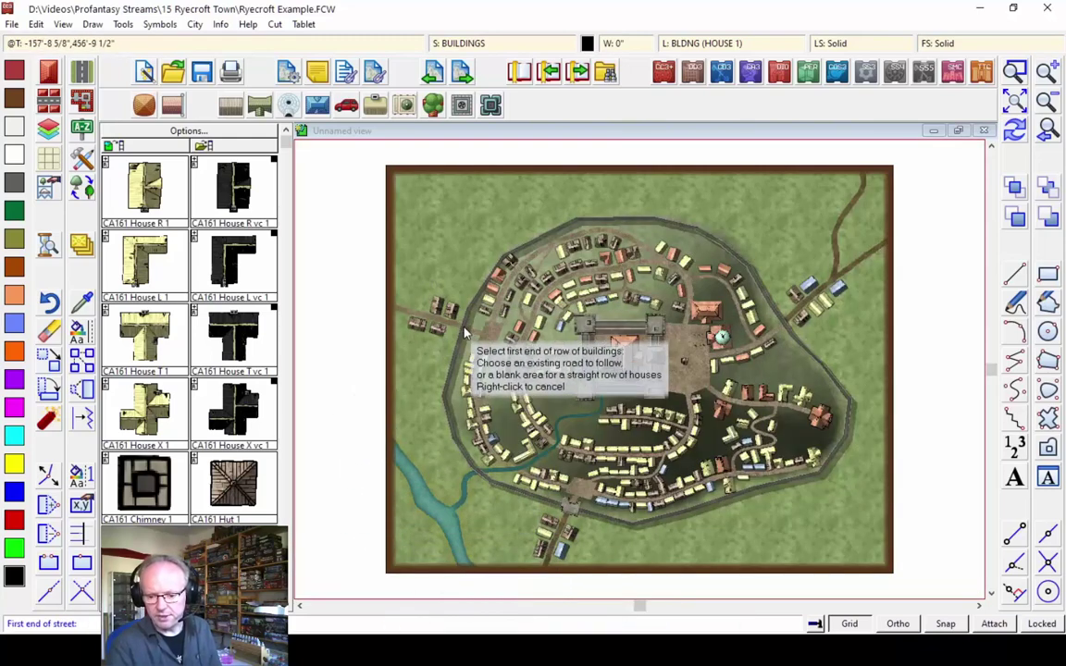
{"action": "right_click", "coordinate": [388, 219]}
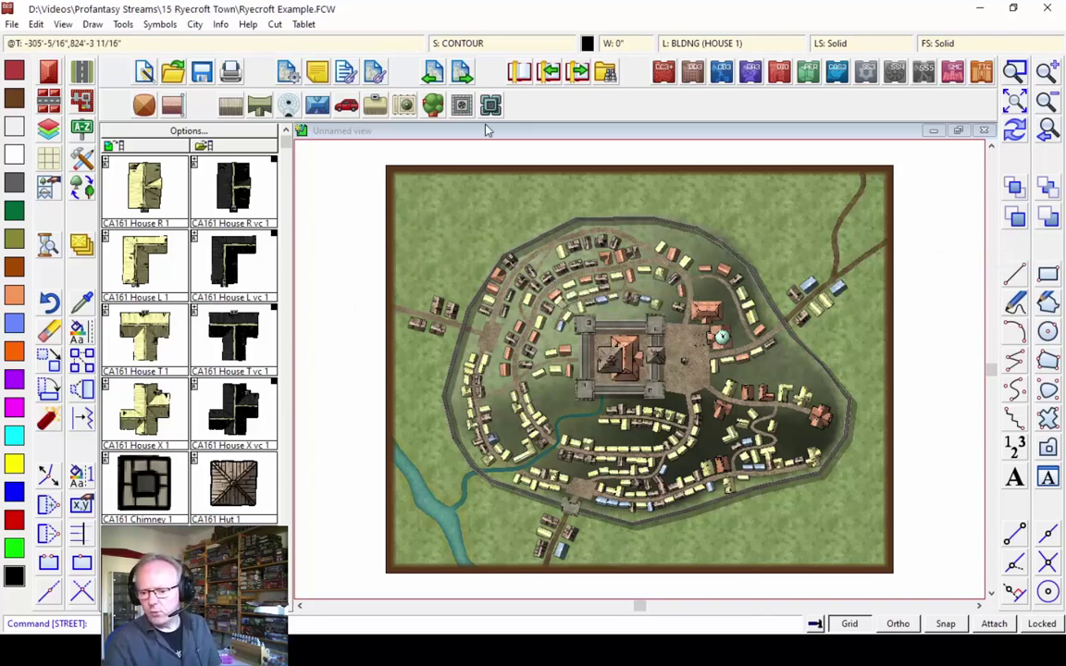
Place two CA161 Tower Round symbols at scale 0.75 on the northeast town wall, one on each side of the road
{"action": "left_click", "coordinate": [1015, 73]}
{"action": "left_click", "coordinate": [583, 196]}
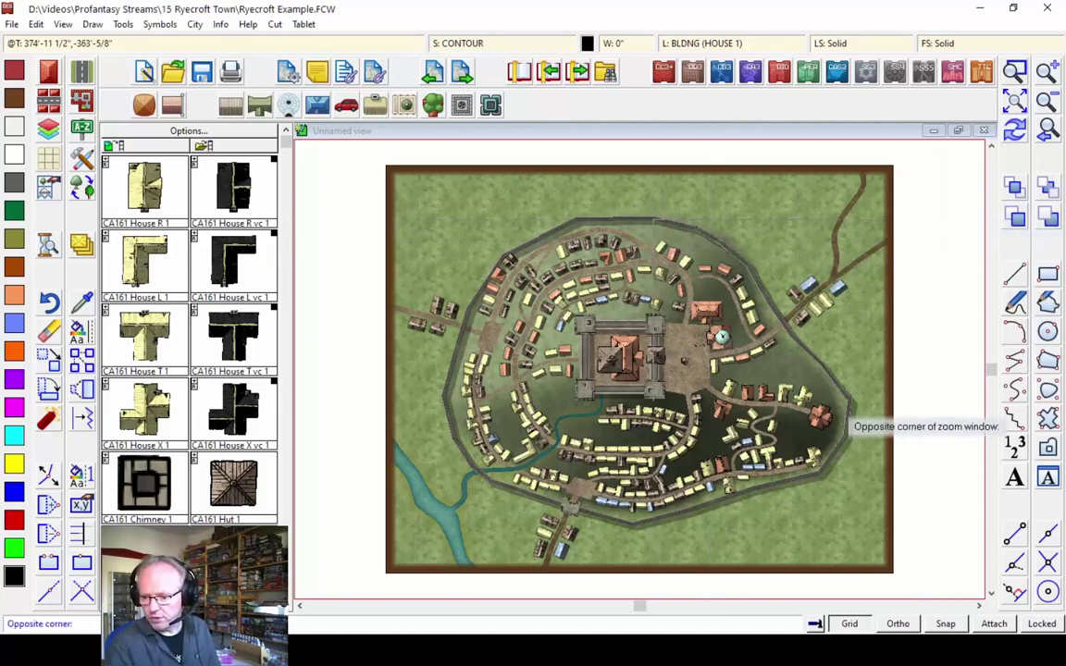
{"action": "left_click", "coordinate": [887, 416]}
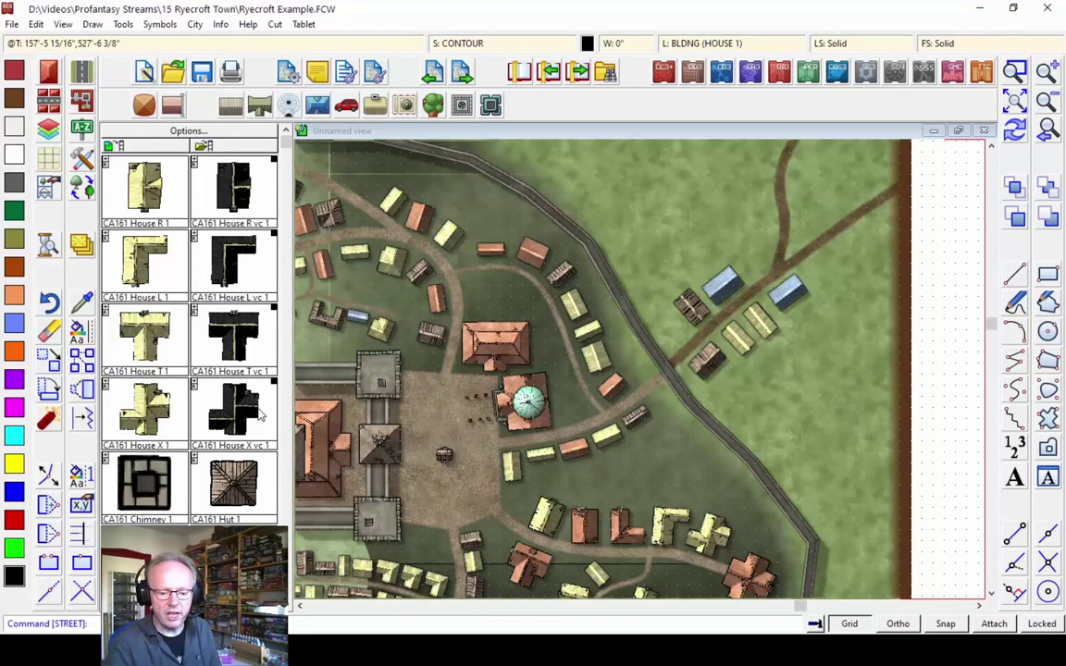
{"action": "scroll", "coordinate": [285, 498], "scroll_direction": "down", "scroll_amount": 5}
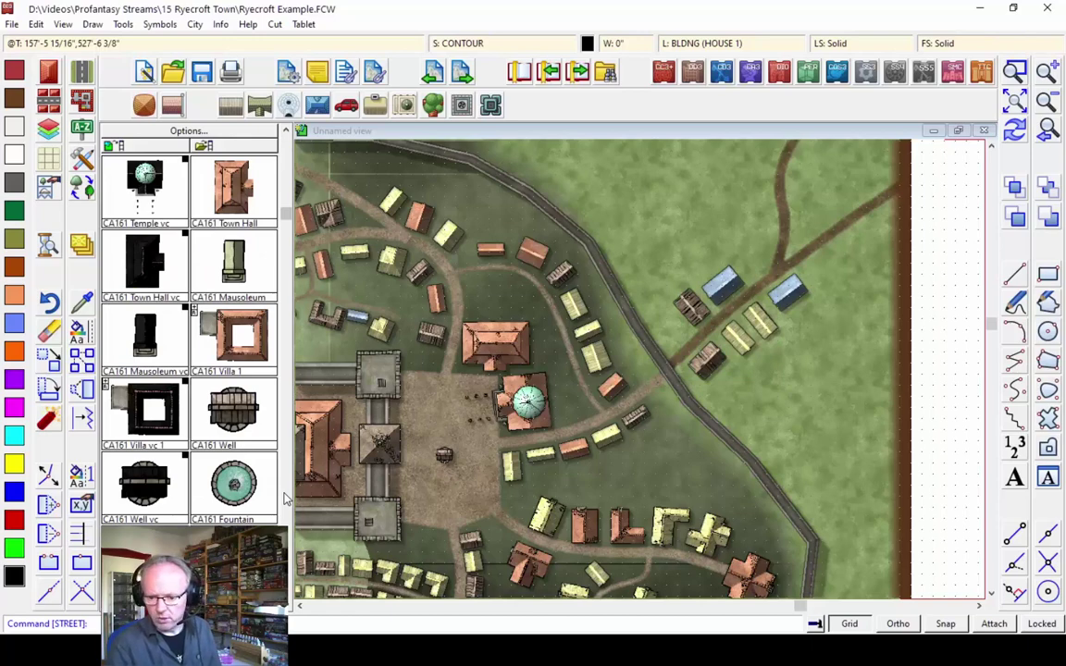
{"action": "scroll", "coordinate": [285, 498], "scroll_direction": "down", "scroll_amount": 5}
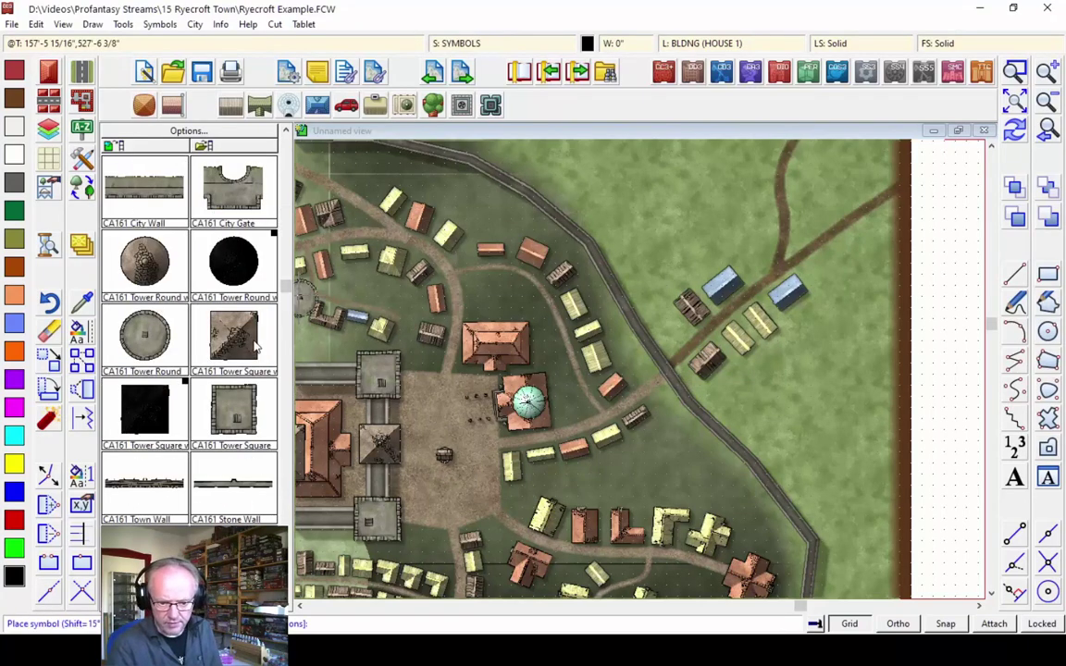
{"action": "right_click", "coordinate": [635, 350]}
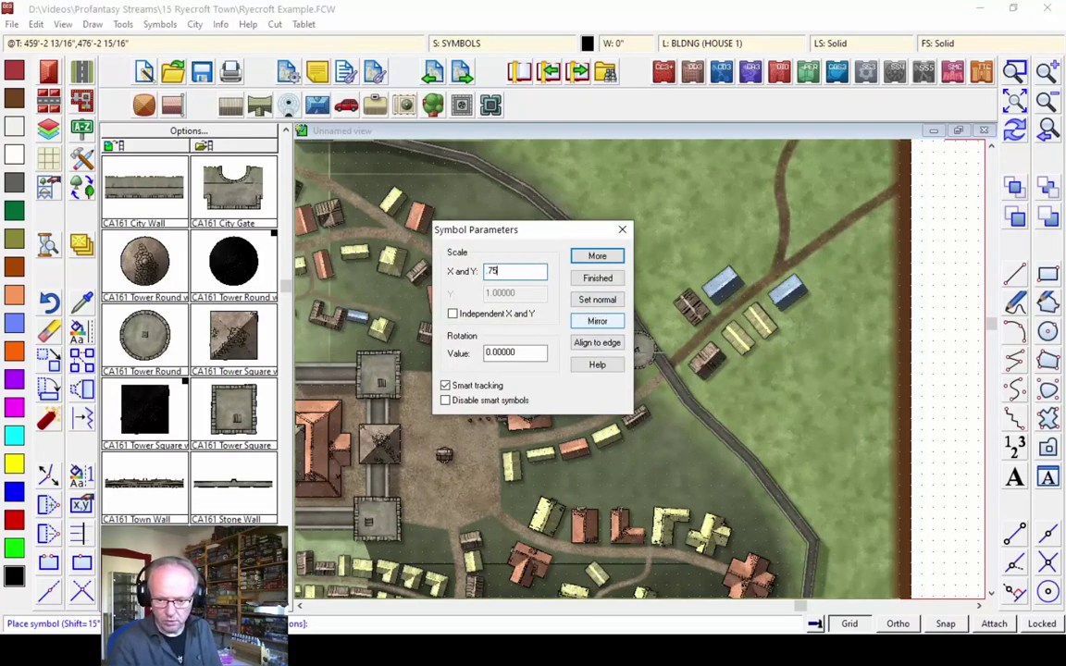
{"action": "left_click", "coordinate": [598, 256]}
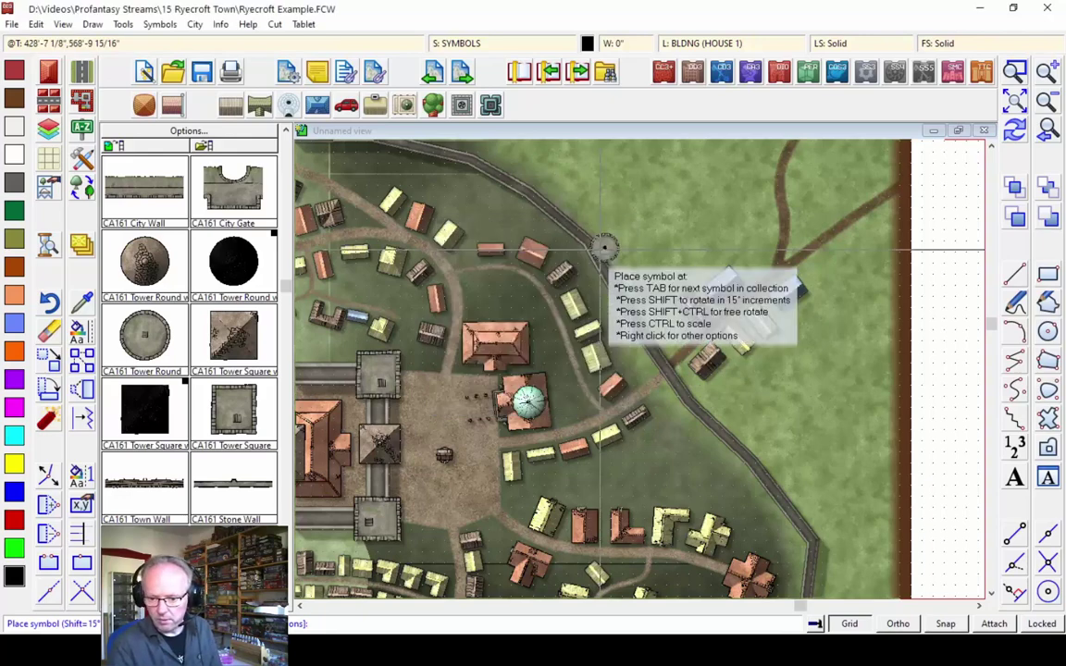
{"action": "left_click", "coordinate": [652, 350]}
{"action": "left_click", "coordinate": [653, 351]}
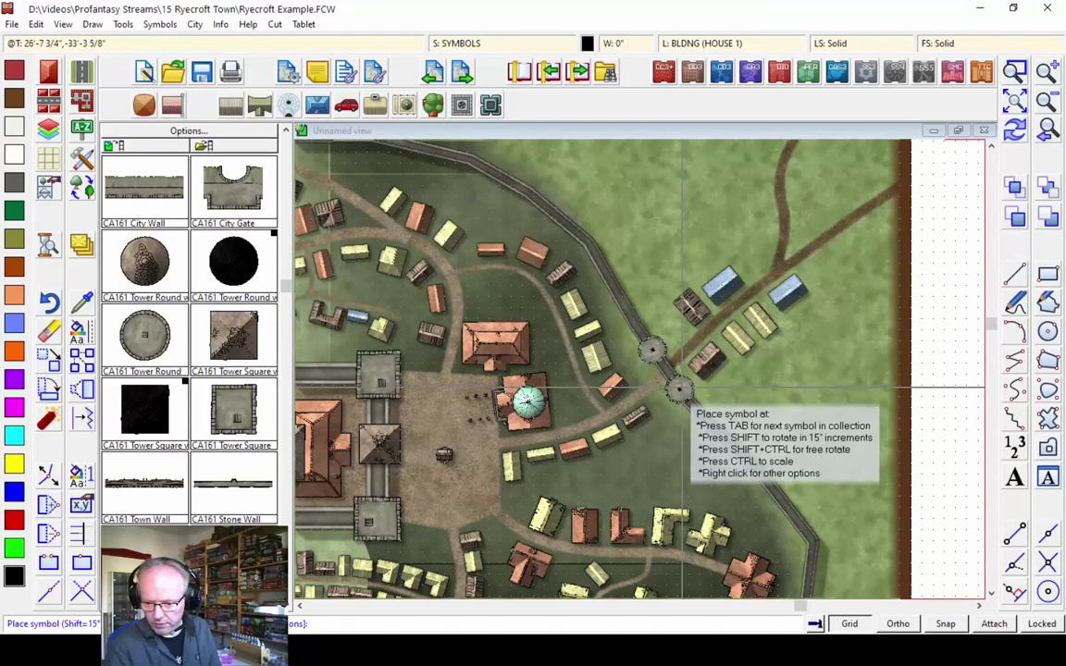
{"action": "left_click", "coordinate": [681, 390]}
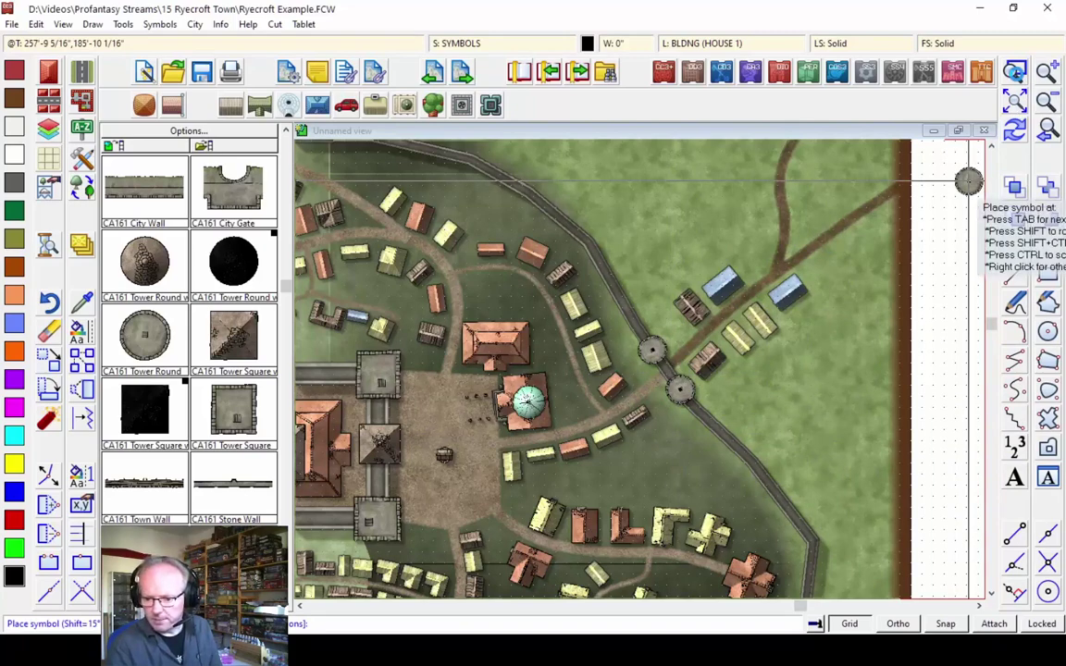
Place two round towers on the western town wall, flanking the road that passes through it
{"action": "key", "text": "F3"}
{"action": "left_click", "coordinate": [520, 375]}
{"action": "left_click", "coordinate": [435, 313]}
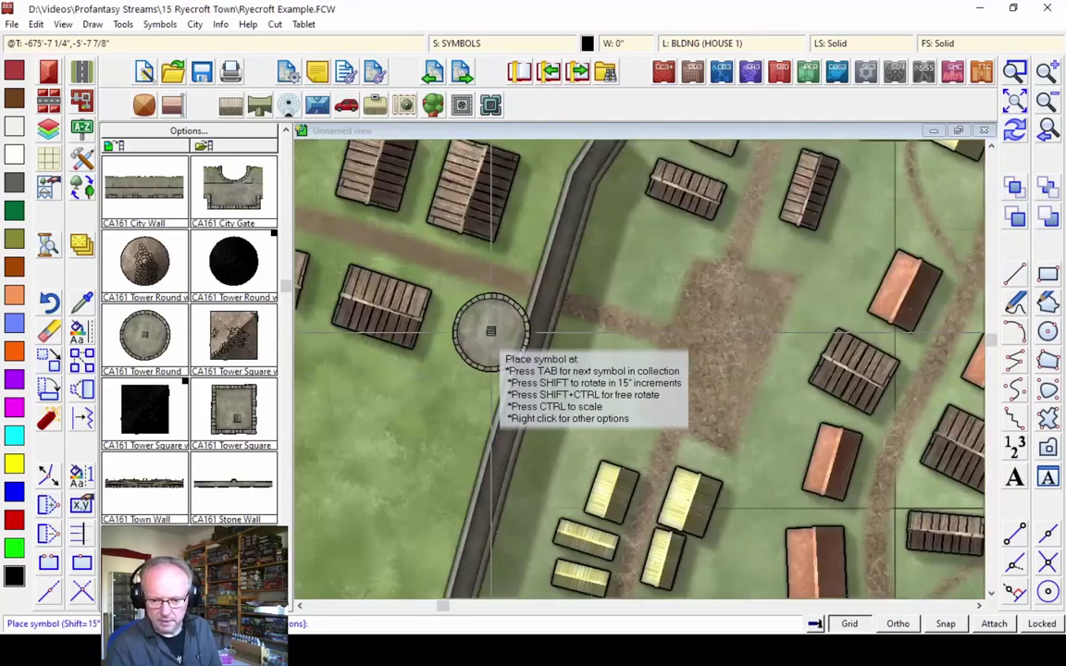
{"action": "left_click", "coordinate": [533, 348]}
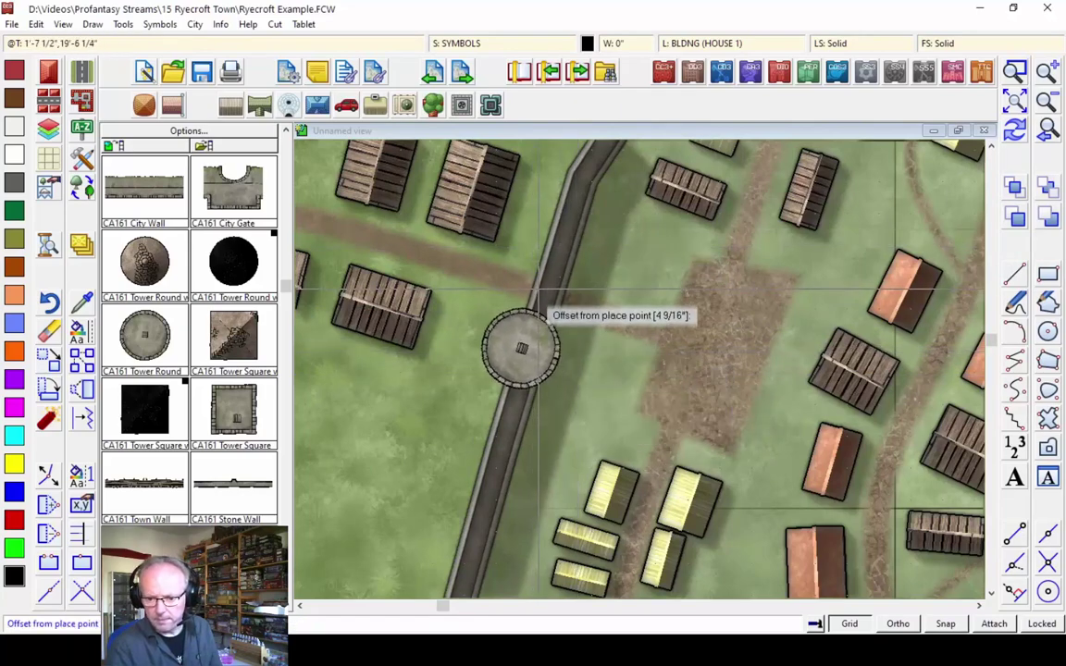
{"action": "left_click", "coordinate": [569, 234]}
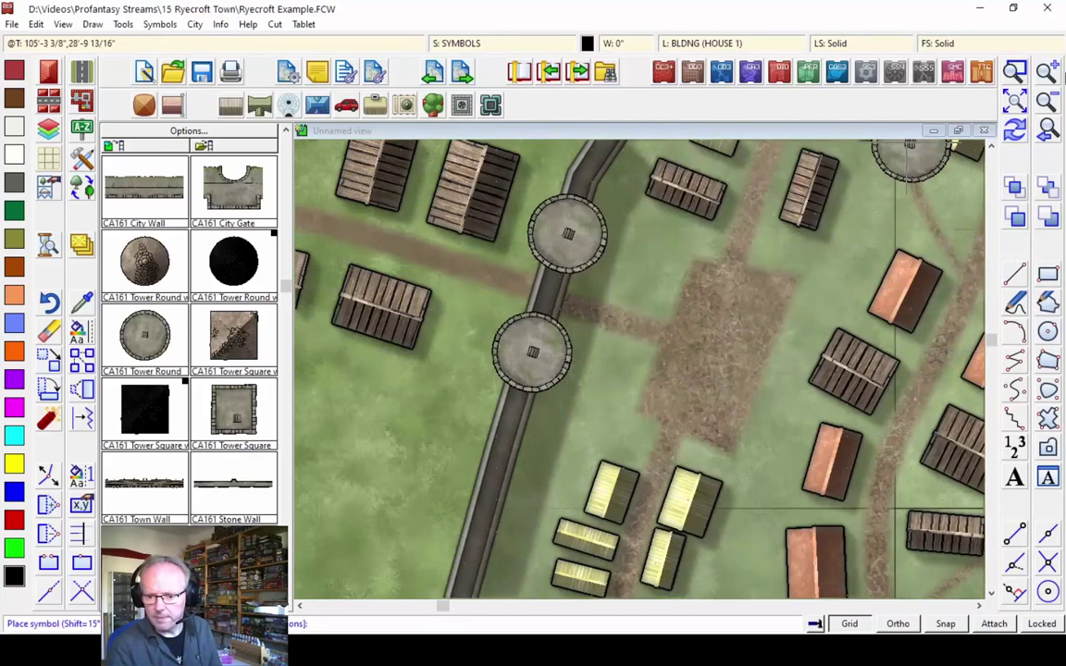
{"action": "left_click", "coordinate": [1046, 130]}
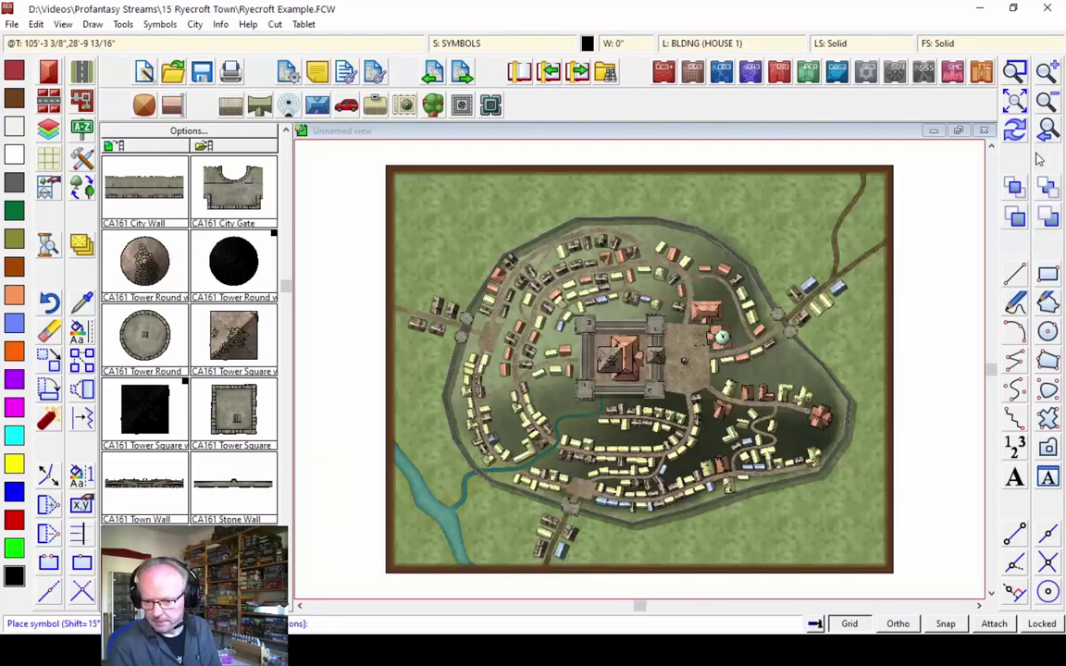
Place round towers on the town wall's southeastern corner and its easternmost corner
{"action": "left_click", "coordinate": [822, 479]}
{"action": "left_click", "coordinate": [823, 476]}
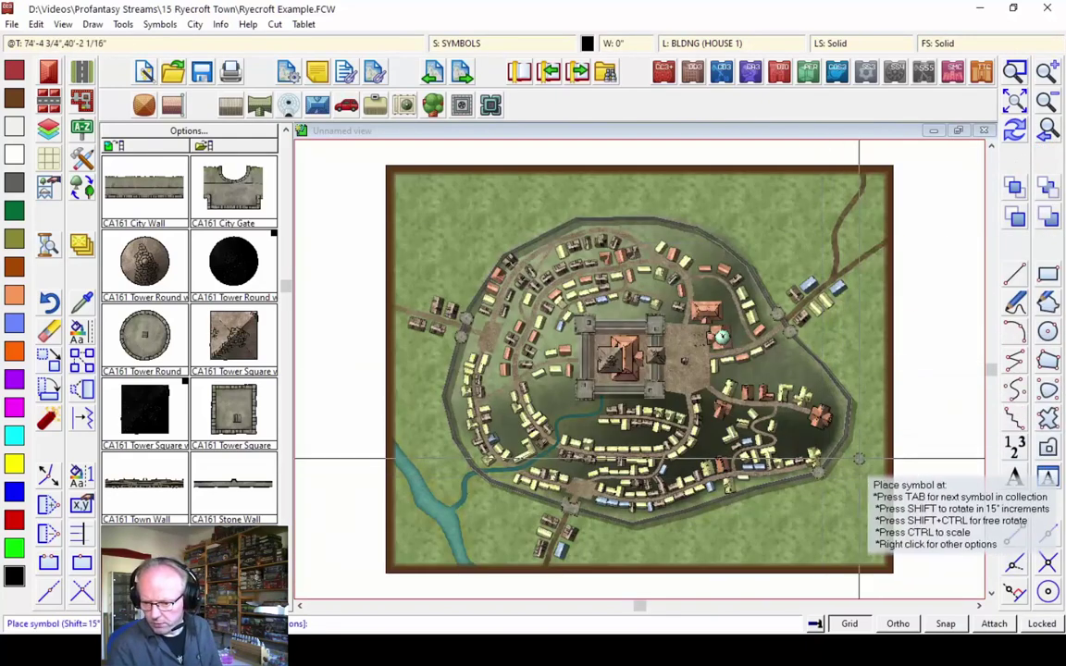
{"action": "left_click", "coordinate": [856, 398]}
{"action": "left_click", "coordinate": [852, 398]}
{"action": "right_click", "coordinate": [815, 453]}
{"action": "left_click", "coordinate": [597, 277]}
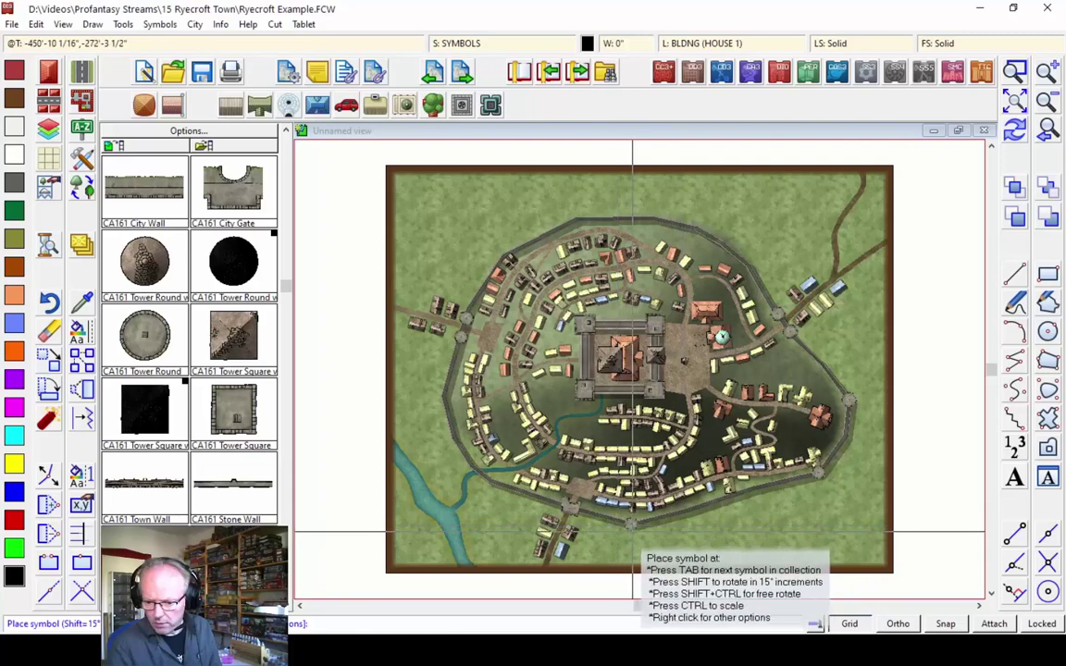
Place round towers on the town wall's southernmost corner and on its southwestern bend north of the stream
{"action": "left_click", "coordinate": [634, 532]}
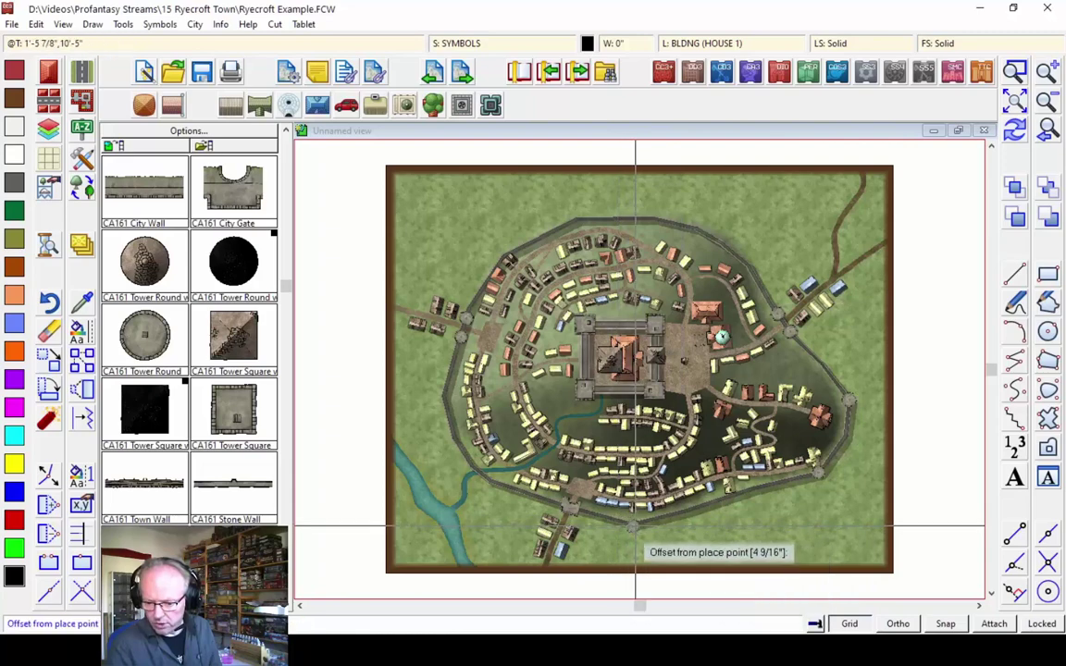
{"action": "left_click", "coordinate": [637, 533]}
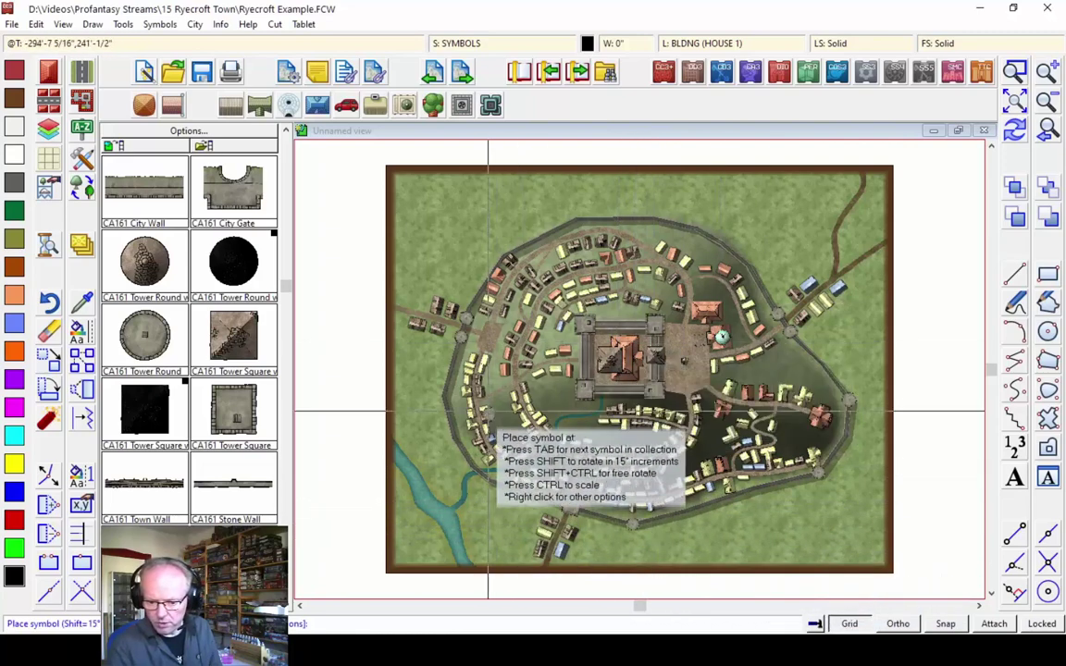
{"action": "right_click", "coordinate": [449, 441]}
{"action": "left_click", "coordinate": [597, 277]}
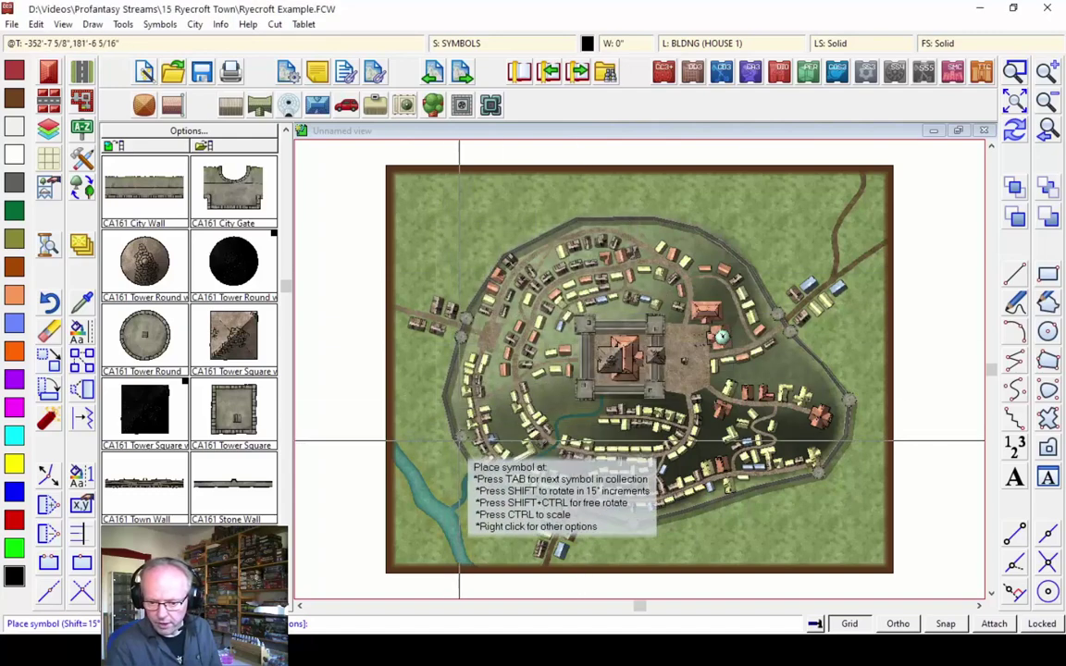
{"action": "left_click", "coordinate": [451, 441]}
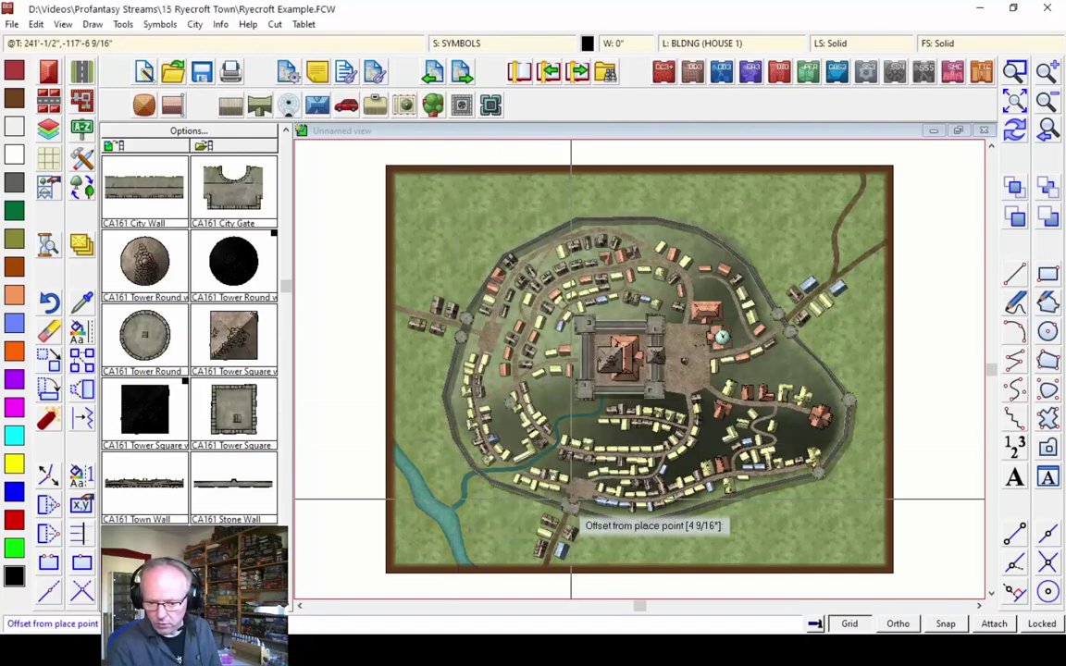
{"action": "left_click", "coordinate": [476, 467]}
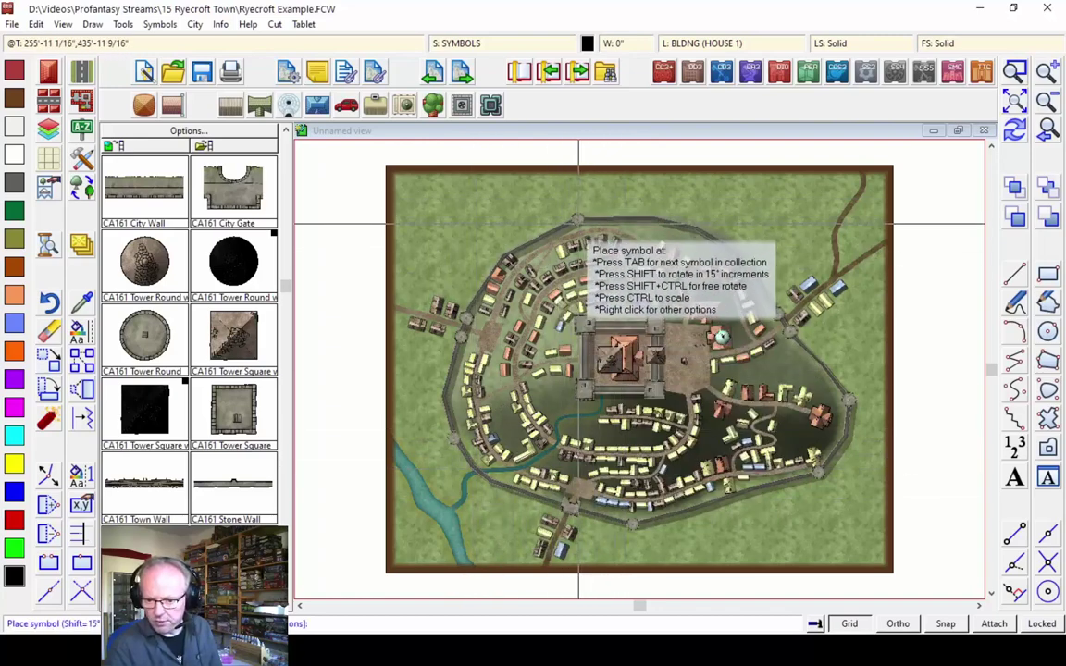
Place round towers on the two corners at the ends of the town wall's northern stretch
{"action": "left_click", "coordinate": [578, 223]}
{"action": "left_click", "coordinate": [610, 287]}
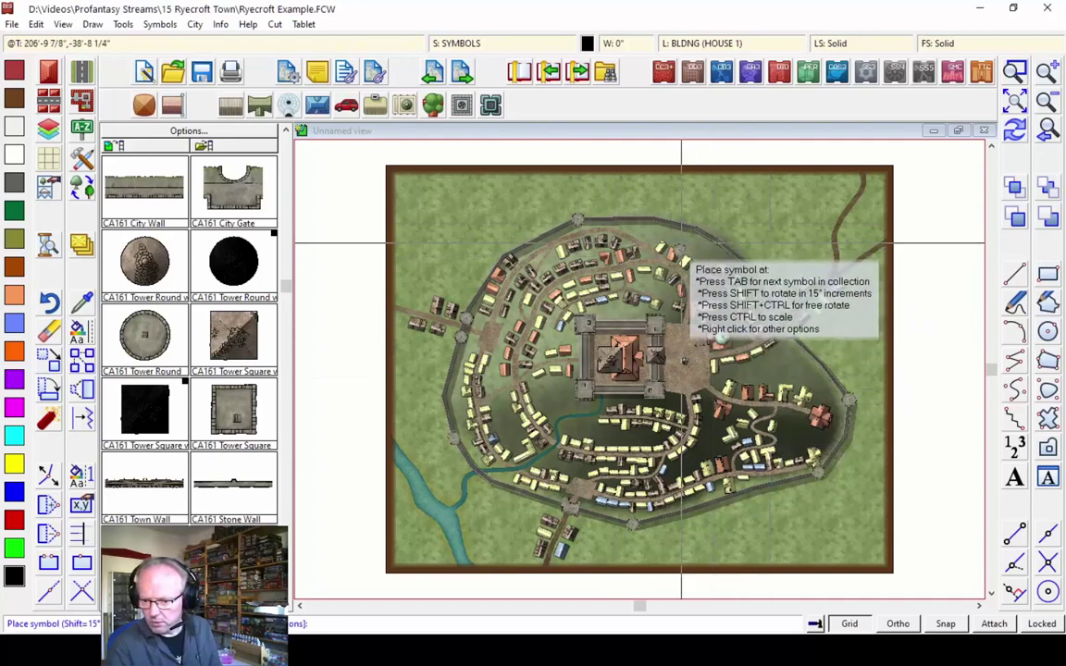
{"action": "right_click", "coordinate": [699, 239]}
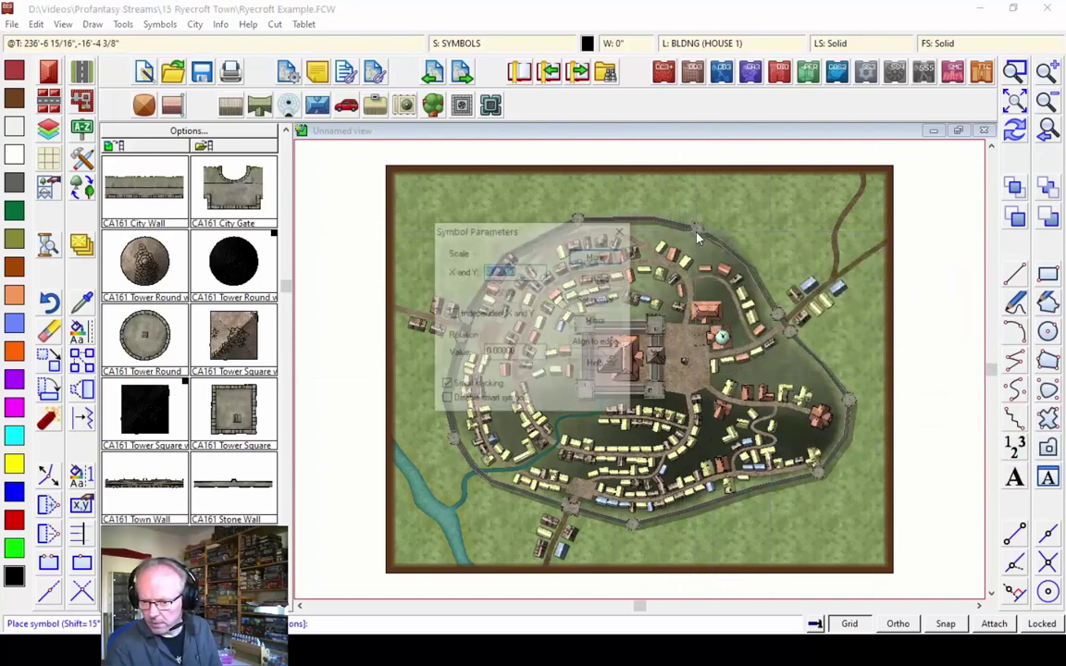
{"action": "left_click", "coordinate": [595, 256]}
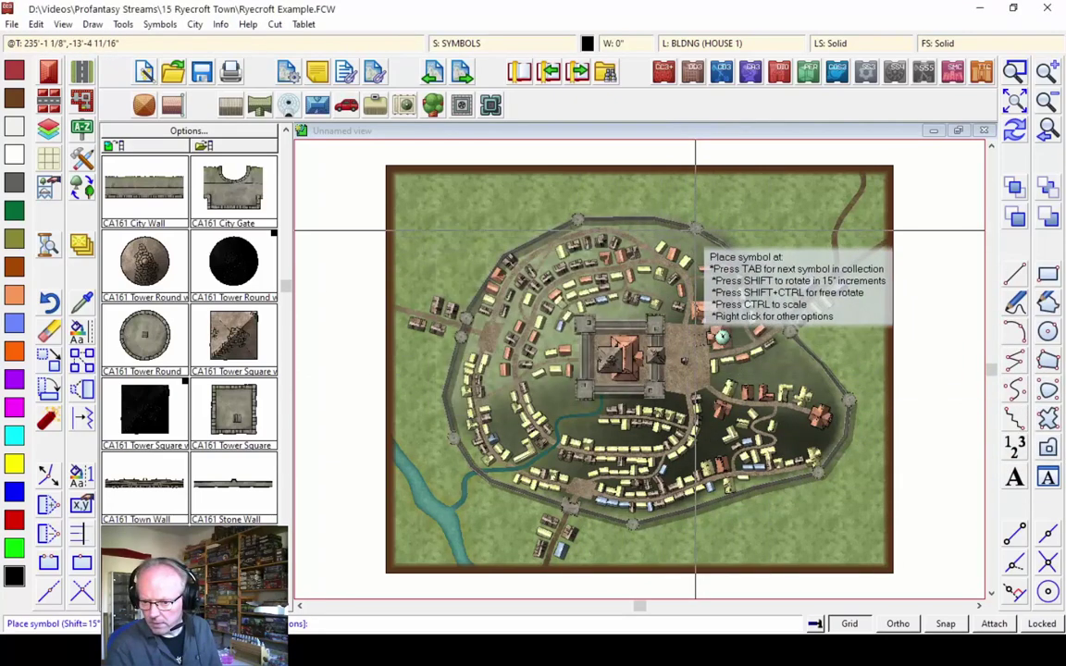
{"action": "left_click", "coordinate": [689, 236]}
{"action": "left_click", "coordinate": [690, 236]}
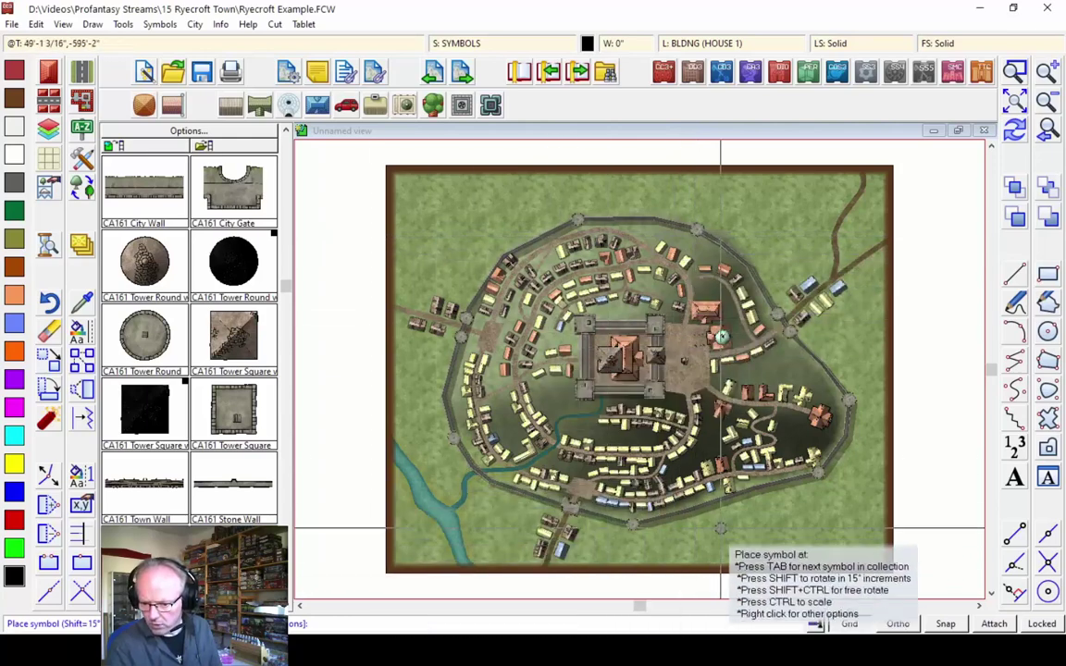
Place a round tower midway along the town wall's southeastern stretch and another on its westernmost corner
{"action": "left_click", "coordinate": [722, 508]}
{"action": "left_click", "coordinate": [722, 507]}
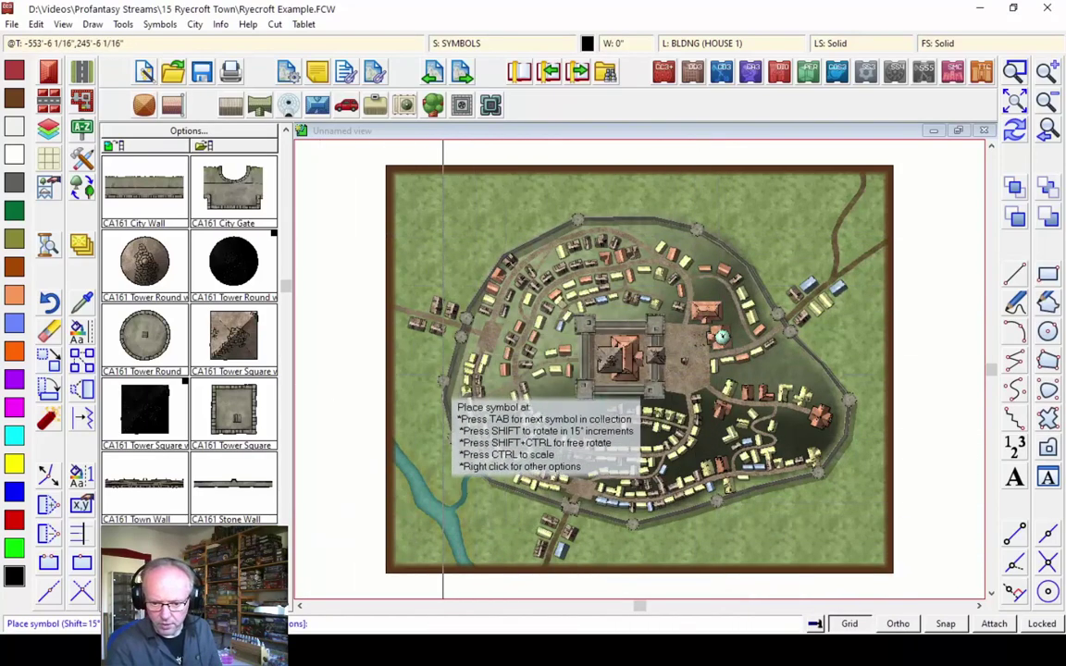
{"action": "left_click", "coordinate": [445, 396]}
{"action": "left_click", "coordinate": [445, 396]}
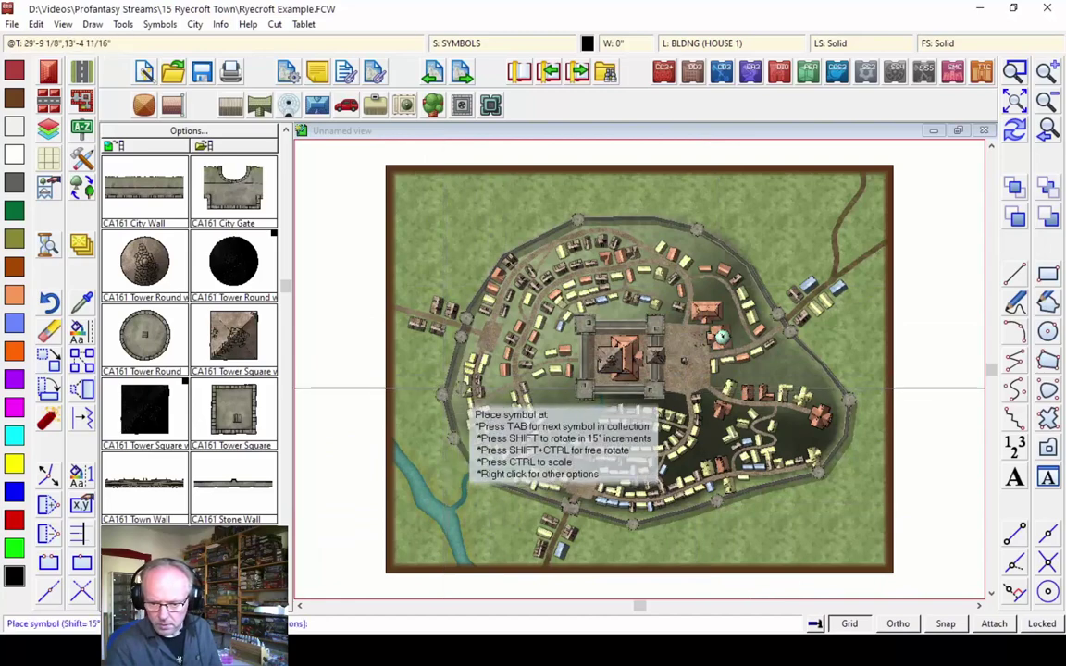
{"action": "right_click", "coordinate": [583, 328]}
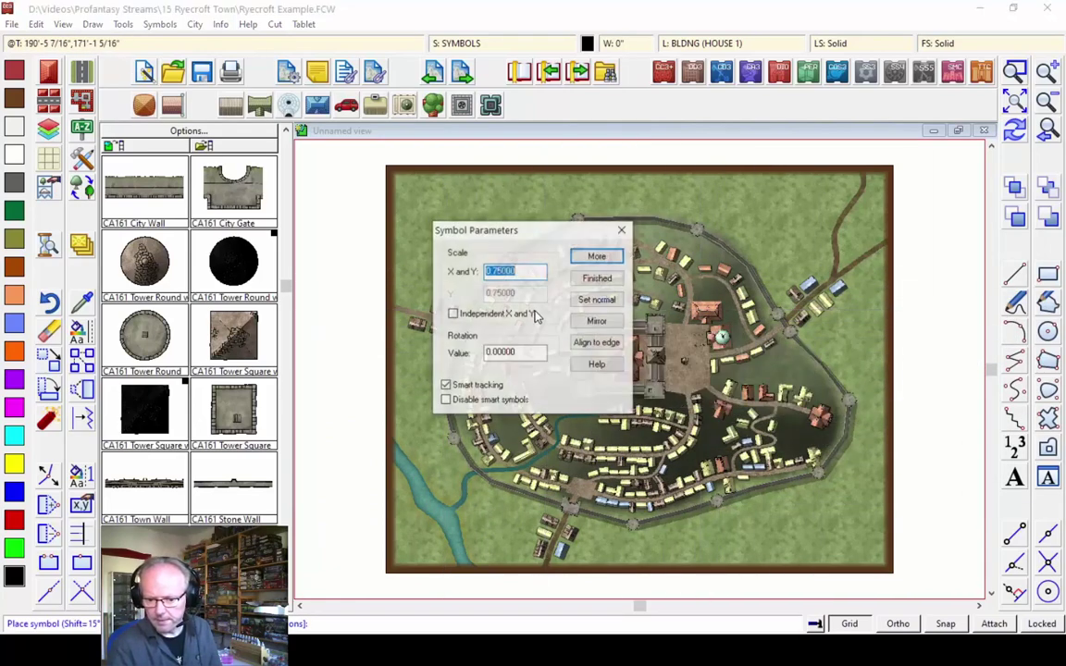
Scatter Tree 1 symbols at scale 1 over the open ground inside the town wall, around the castle and between the house rows
{"action": "left_click", "coordinate": [537, 230]}
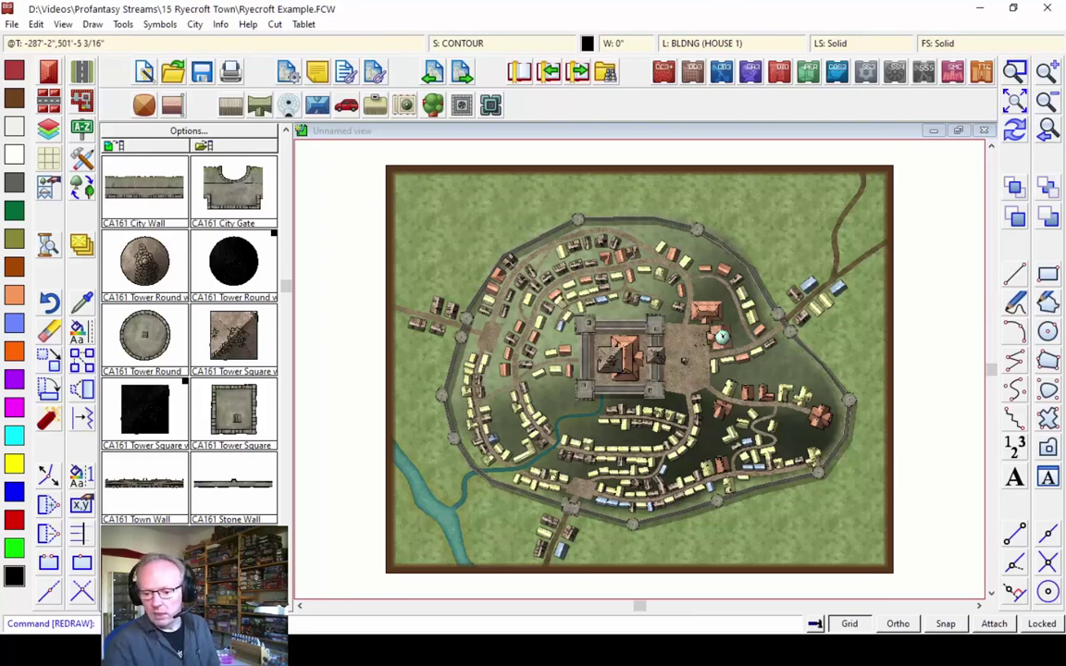
{"action": "scroll", "coordinate": [285, 379], "scroll_direction": "down", "scroll_amount": 5}
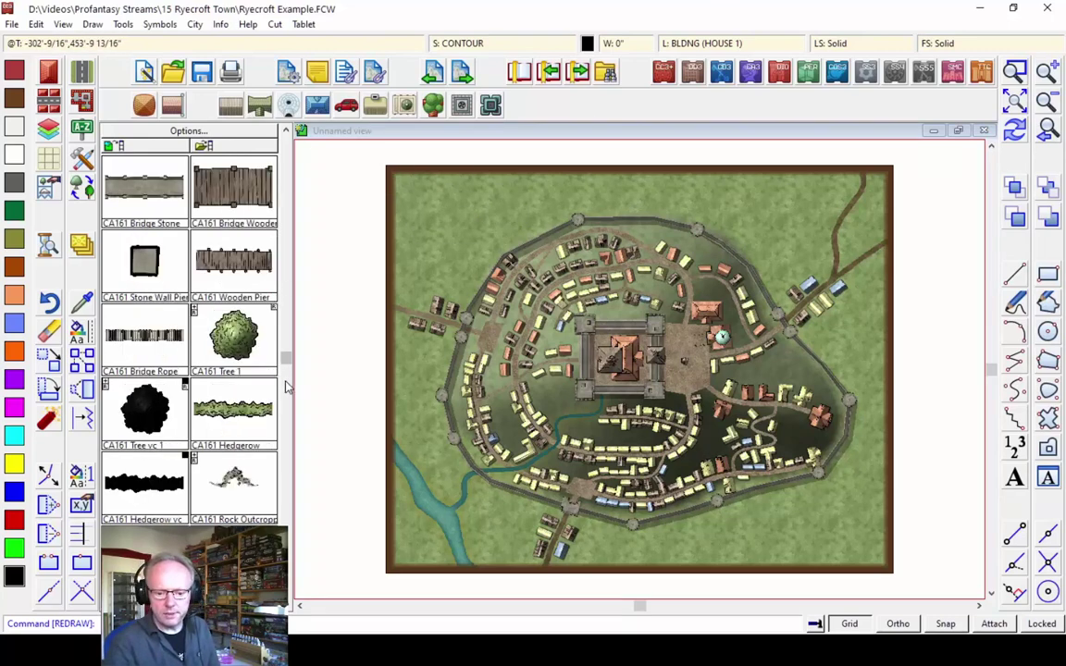
{"action": "left_click", "coordinate": [236, 350]}
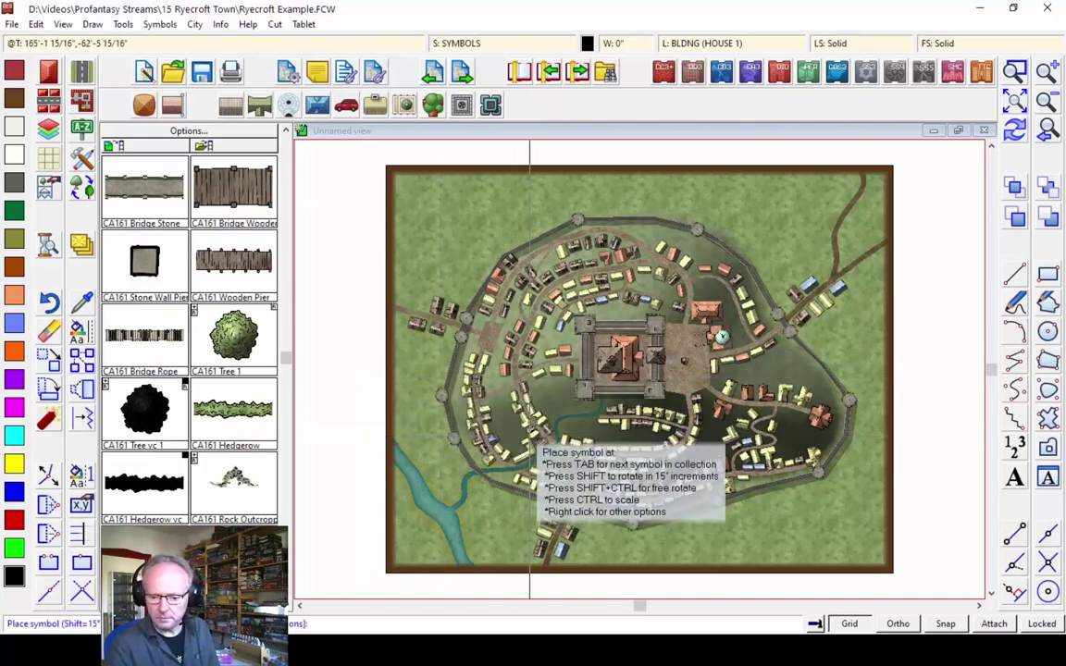
{"action": "right_click", "coordinate": [585, 289]}
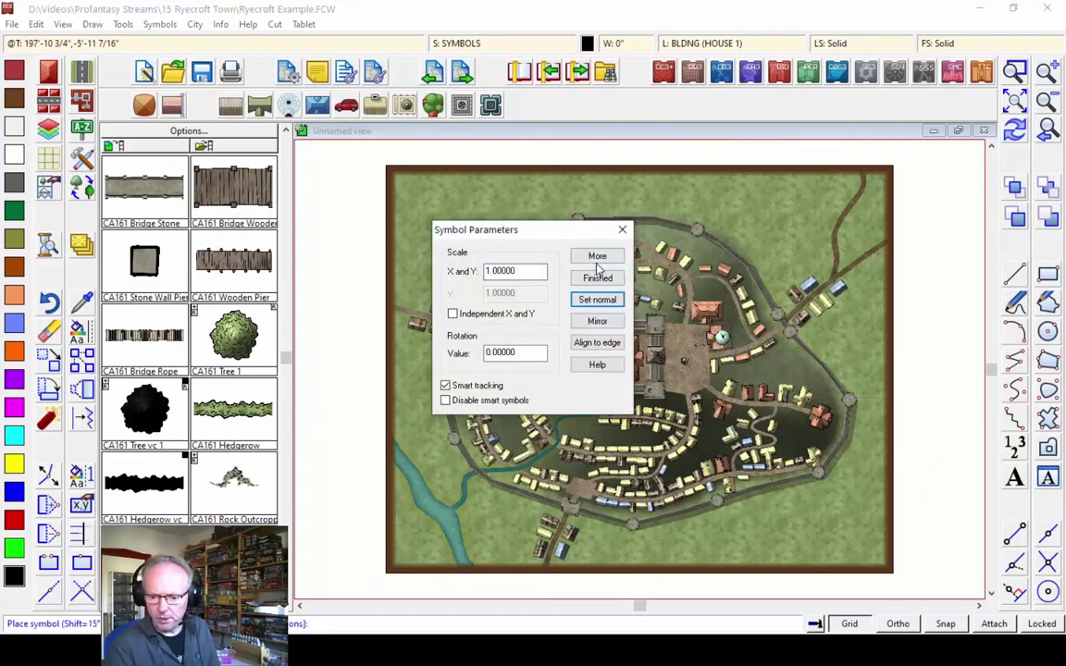
{"action": "left_click", "coordinate": [597, 277]}
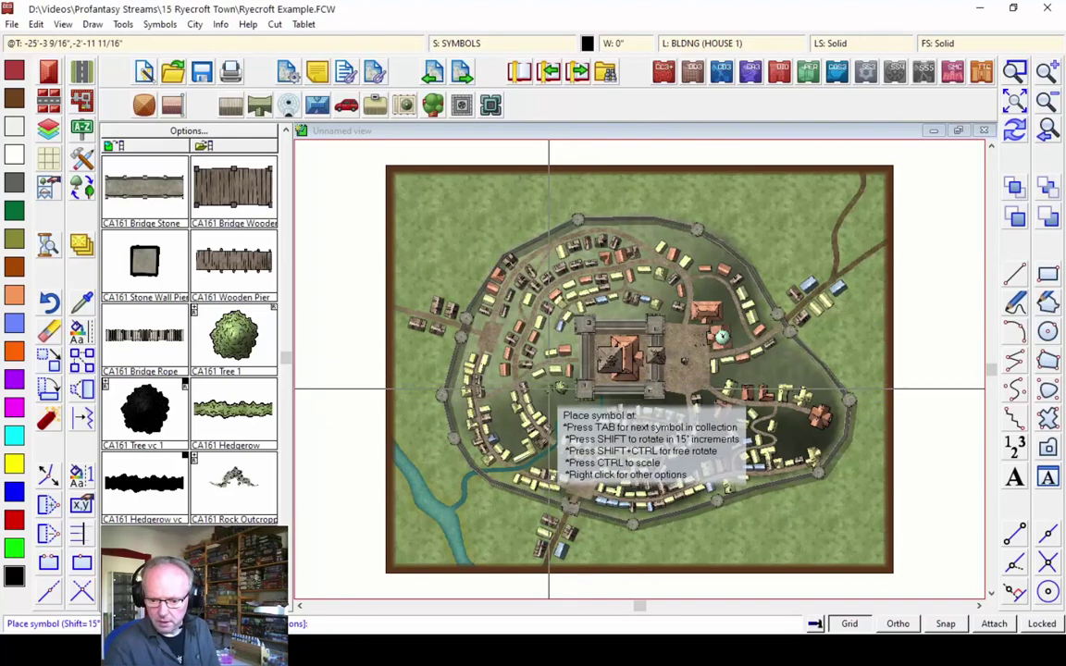
{"action": "left_click", "coordinate": [549, 390]}
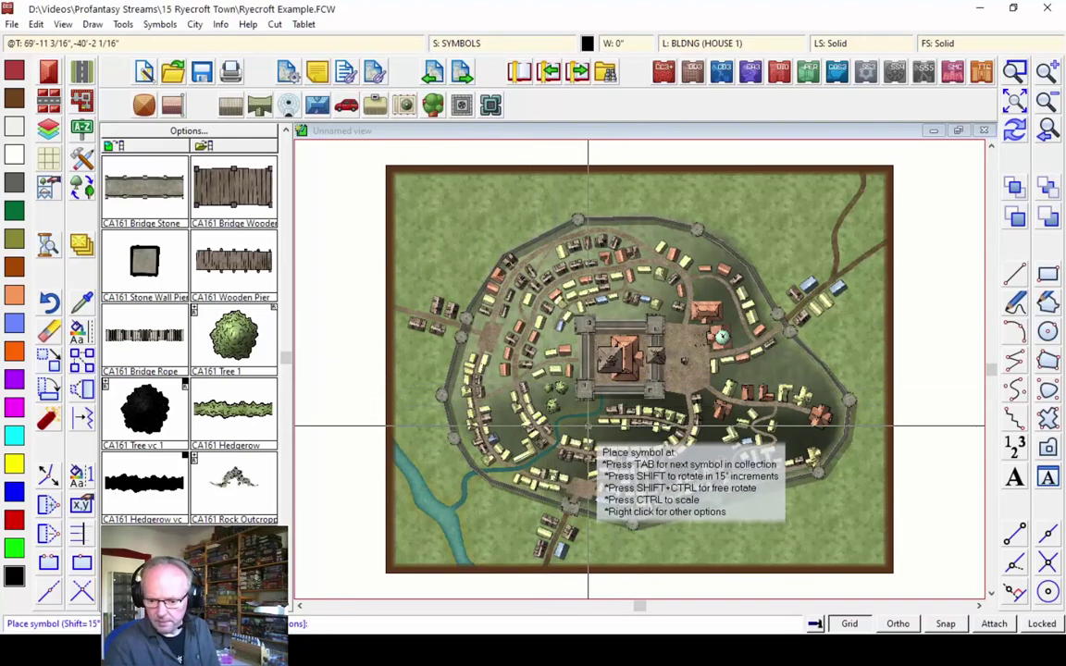
{"action": "left_click", "coordinate": [786, 357]}
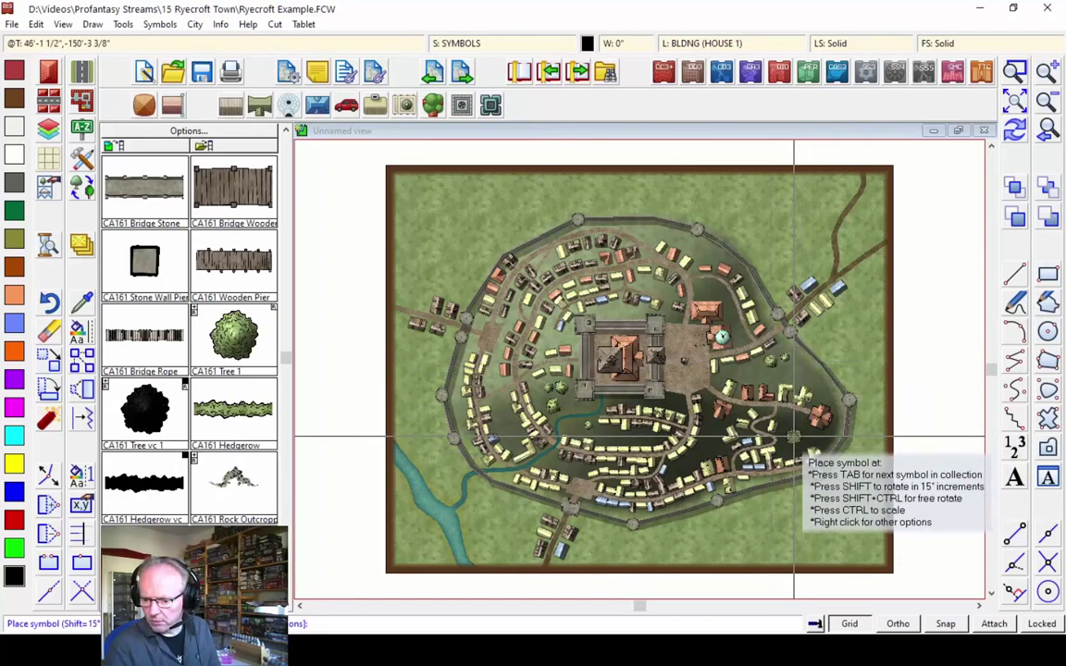
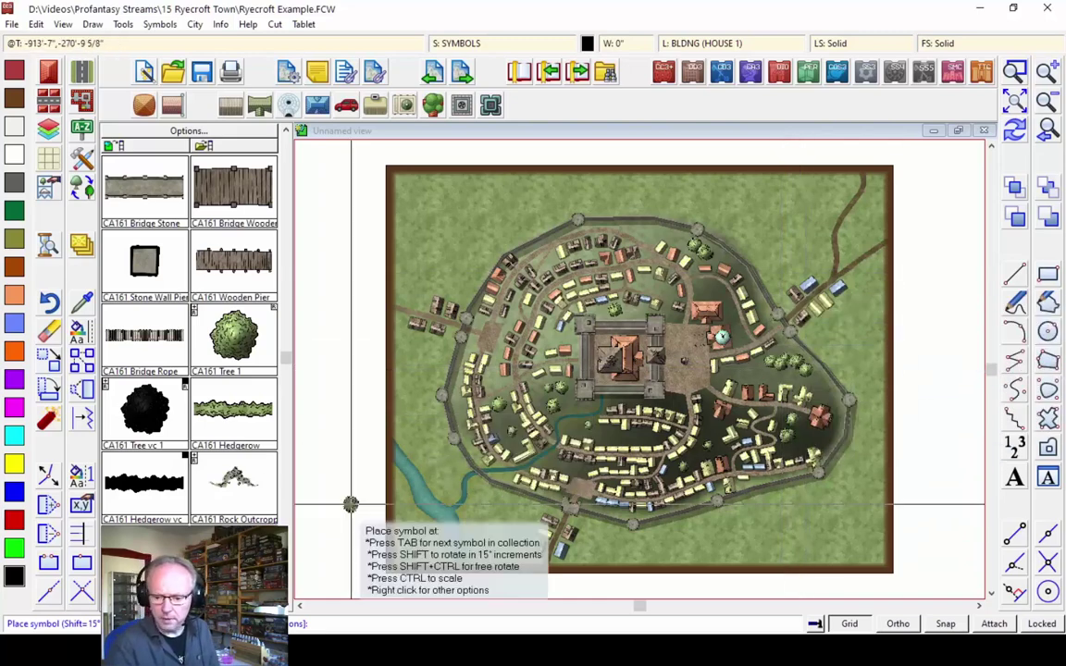
Place wooden bridges, angled along the roads, where the two southwestern roads inside the town wall cross the stream
{"action": "left_click", "coordinate": [1018, 69]}
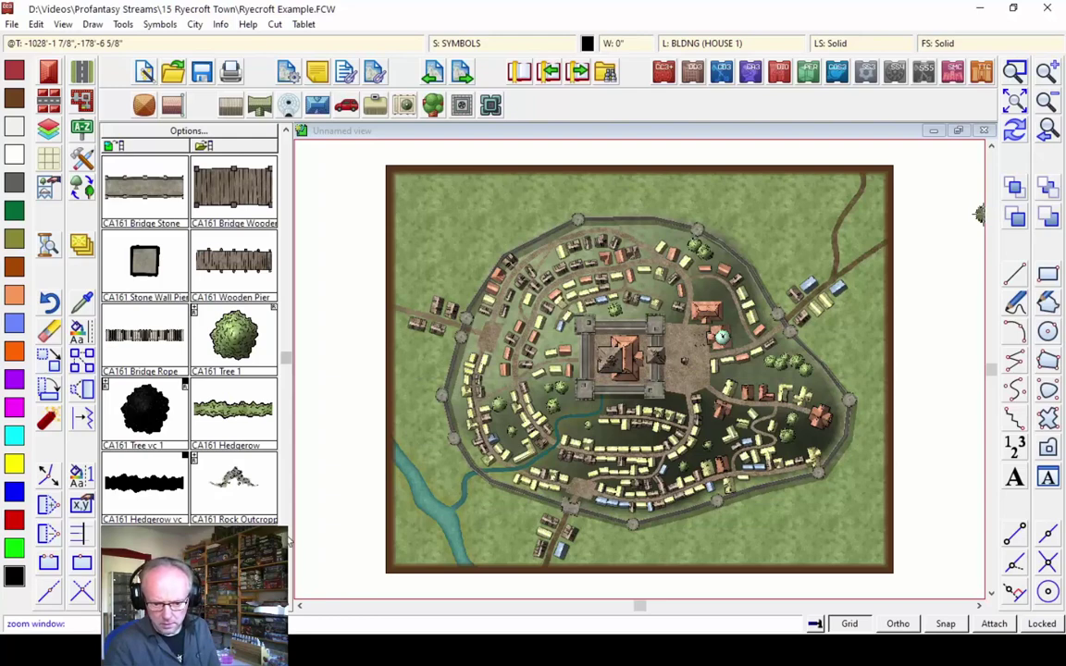
{"action": "scroll", "coordinate": [266, 477], "scroll_direction": "up", "scroll_amount": 1}
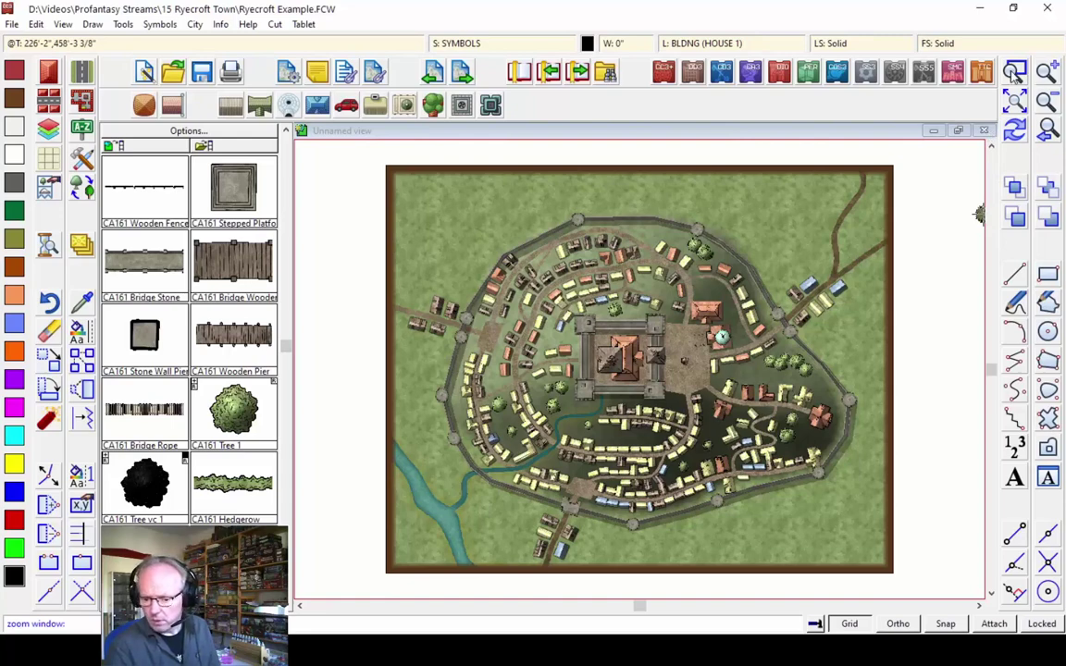
{"action": "left_click", "coordinate": [419, 387]}
{"action": "left_click", "coordinate": [553, 474]}
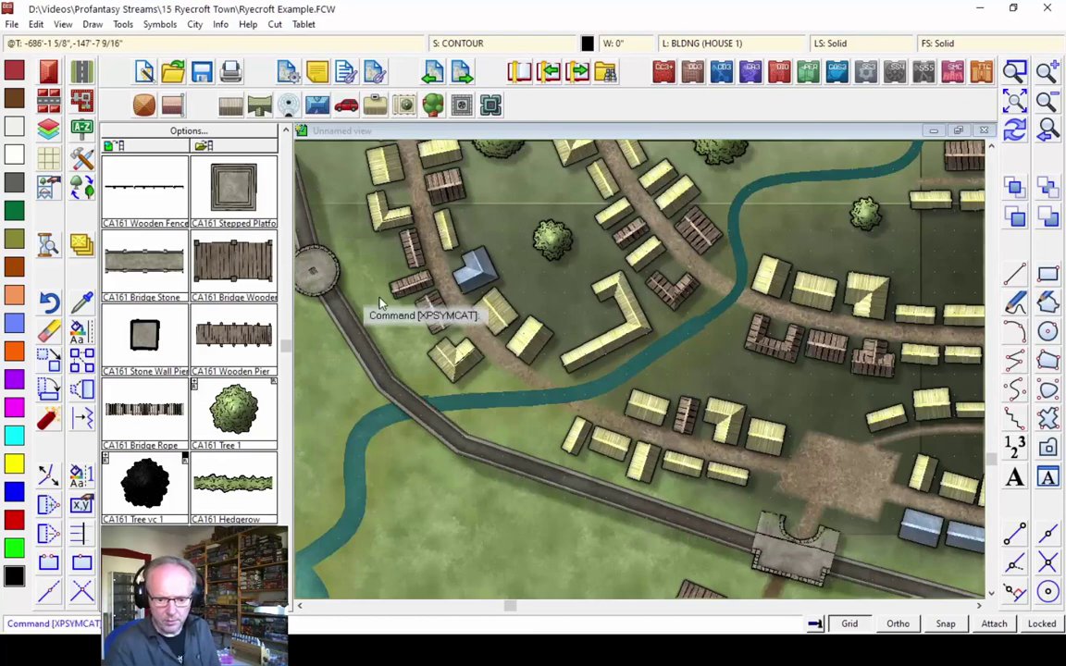
{"action": "left_click", "coordinate": [211, 242]}
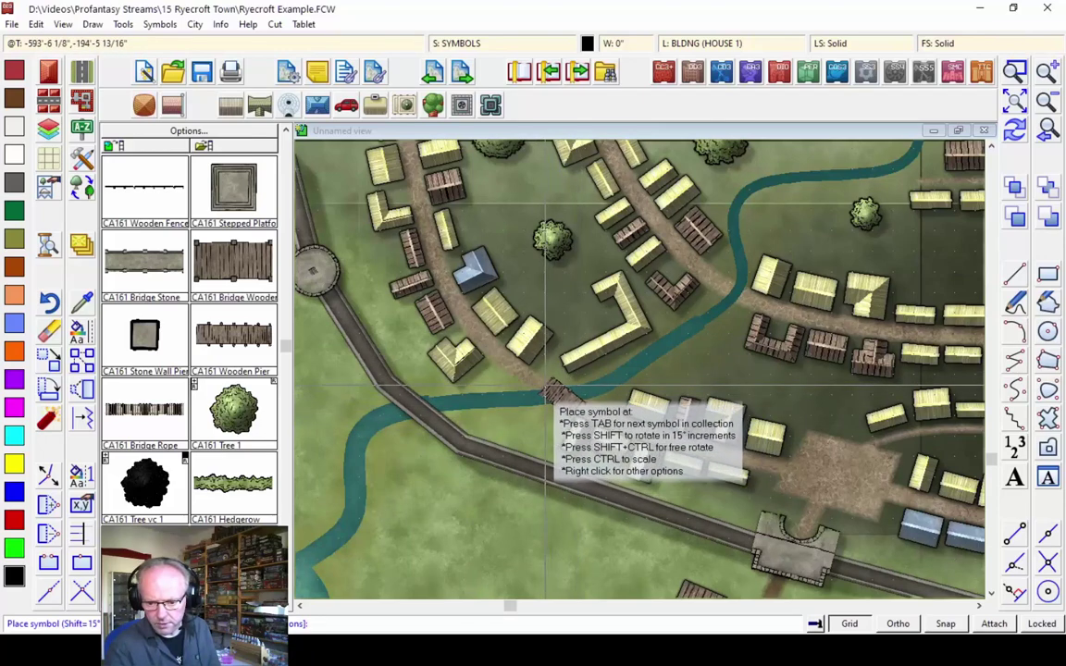
{"action": "left_click", "coordinate": [560, 396]}
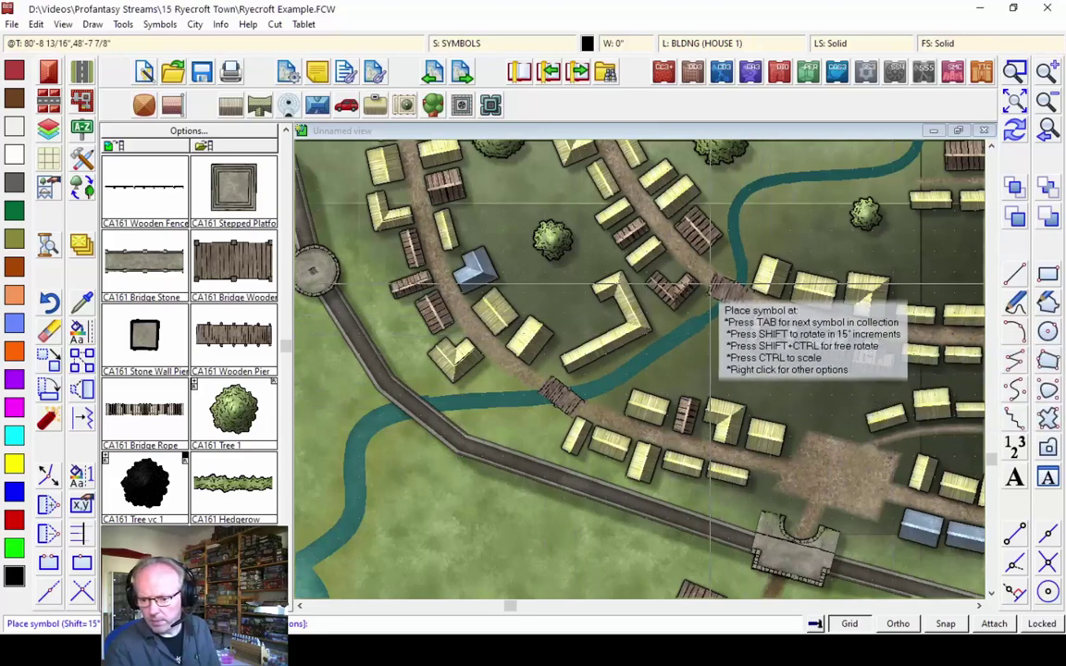
{"action": "left_click", "coordinate": [736, 294]}
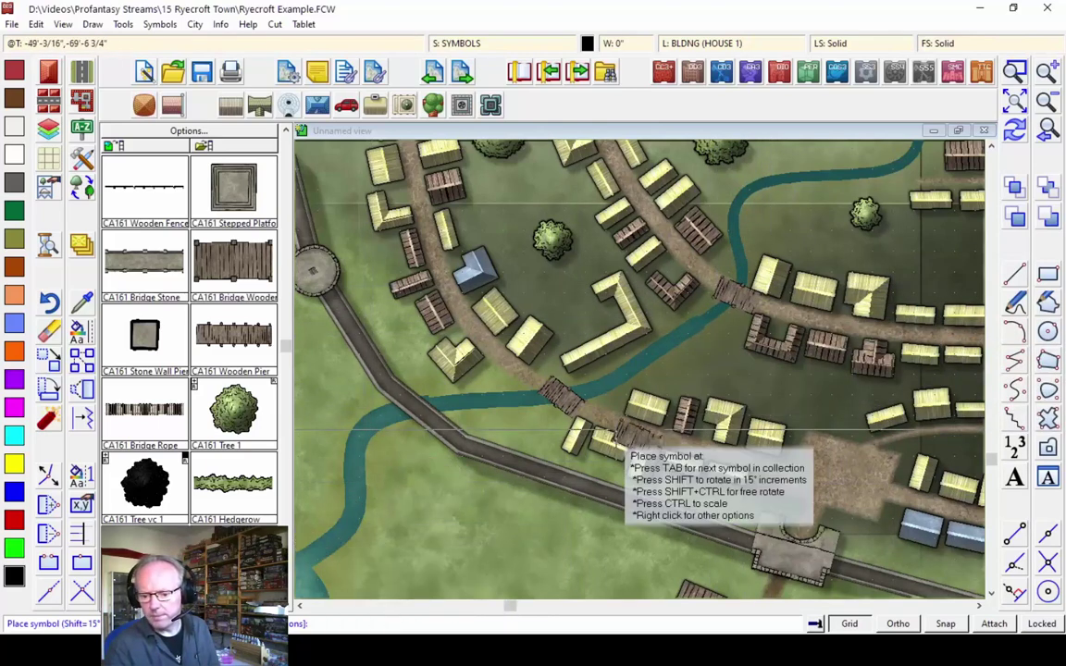
End the symbol placement and select the Terrain, Fields Brown tool in the advanced drawing tool settings without saving changes to the previous tool
{"action": "left_click", "coordinate": [1040, 139]}
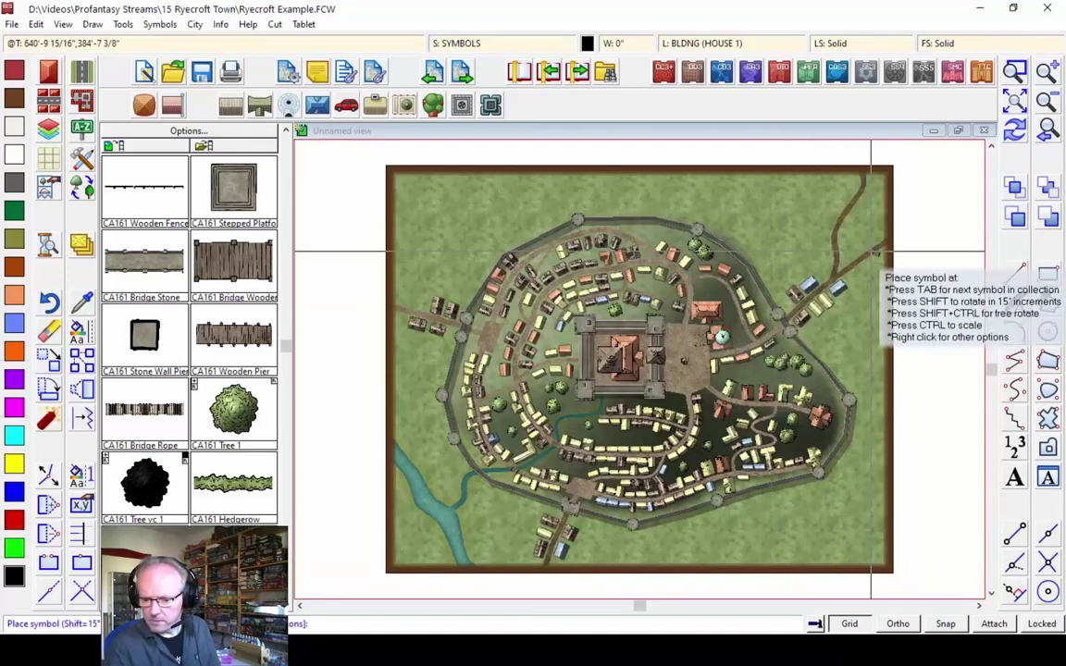
{"action": "right_click", "coordinate": [708, 315]}
{"action": "left_click", "coordinate": [597, 278]}
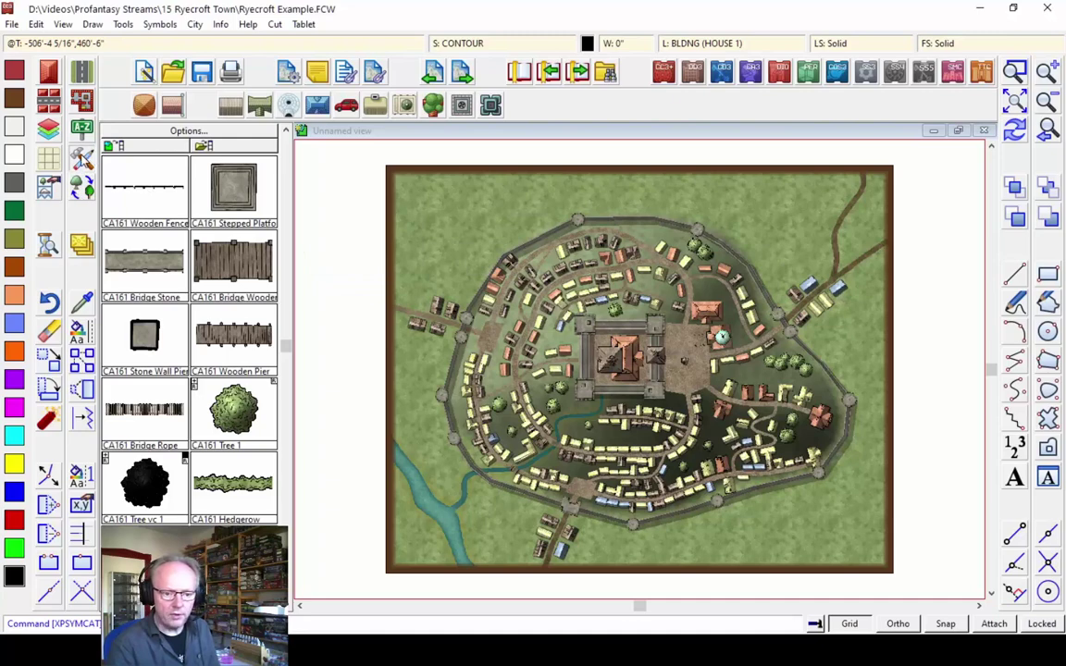
{"action": "left_click", "coordinate": [81, 157]}
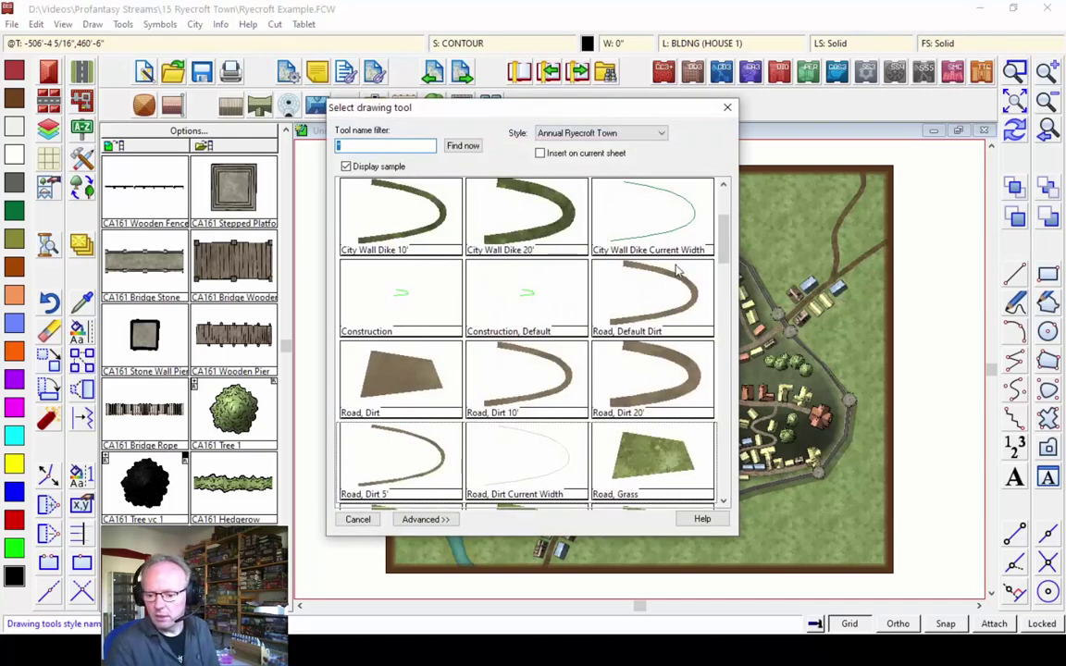
{"action": "left_click_drag", "start_coordinate": [726, 248], "coordinate": [726, 395]}
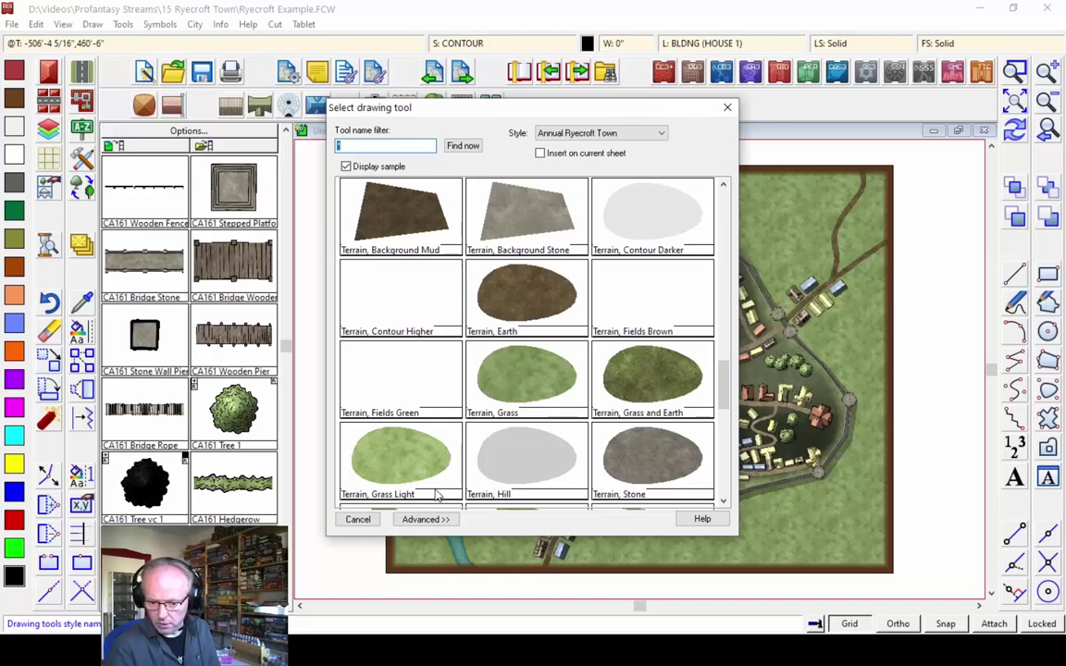
{"action": "left_click", "coordinate": [424, 520]}
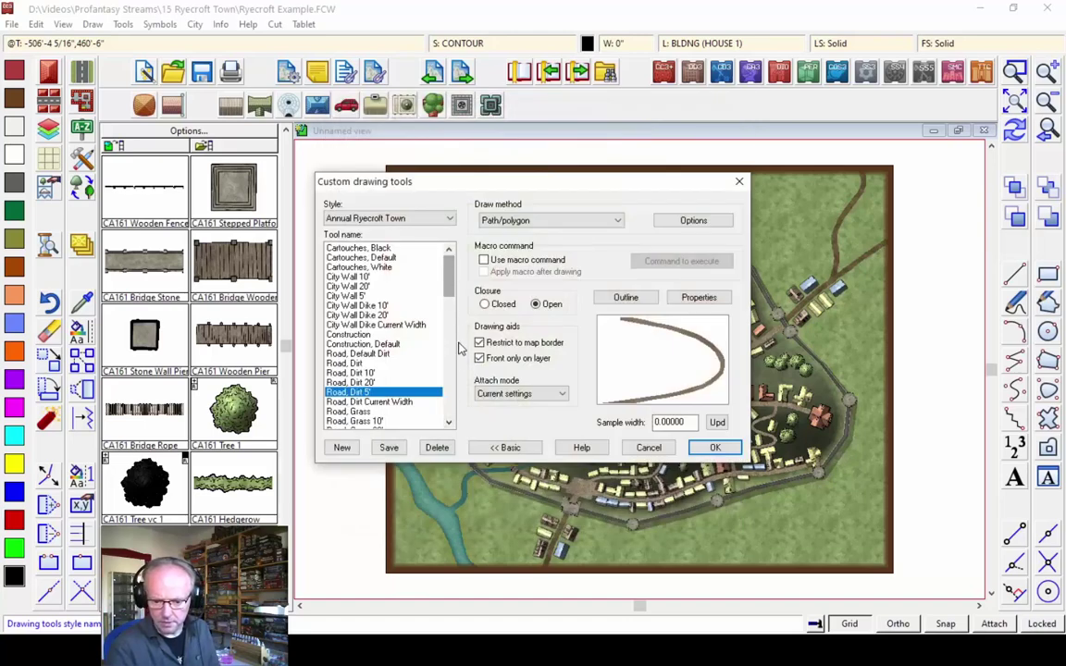
{"action": "left_click_drag", "start_coordinate": [450, 275], "coordinate": [454, 359]}
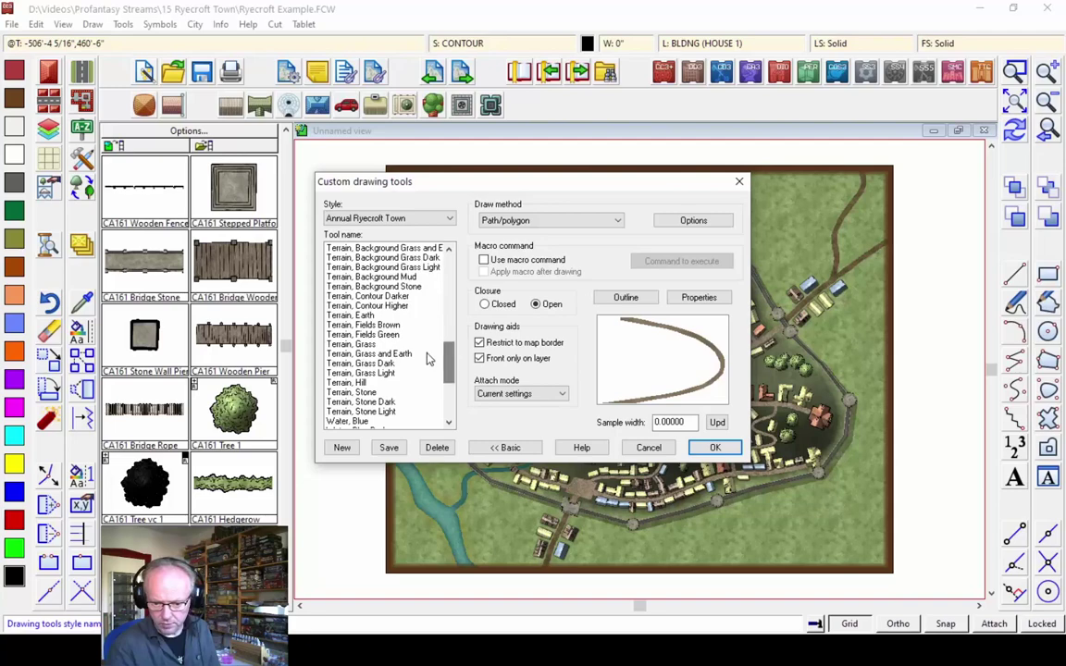
{"action": "left_click", "coordinate": [370, 324]}
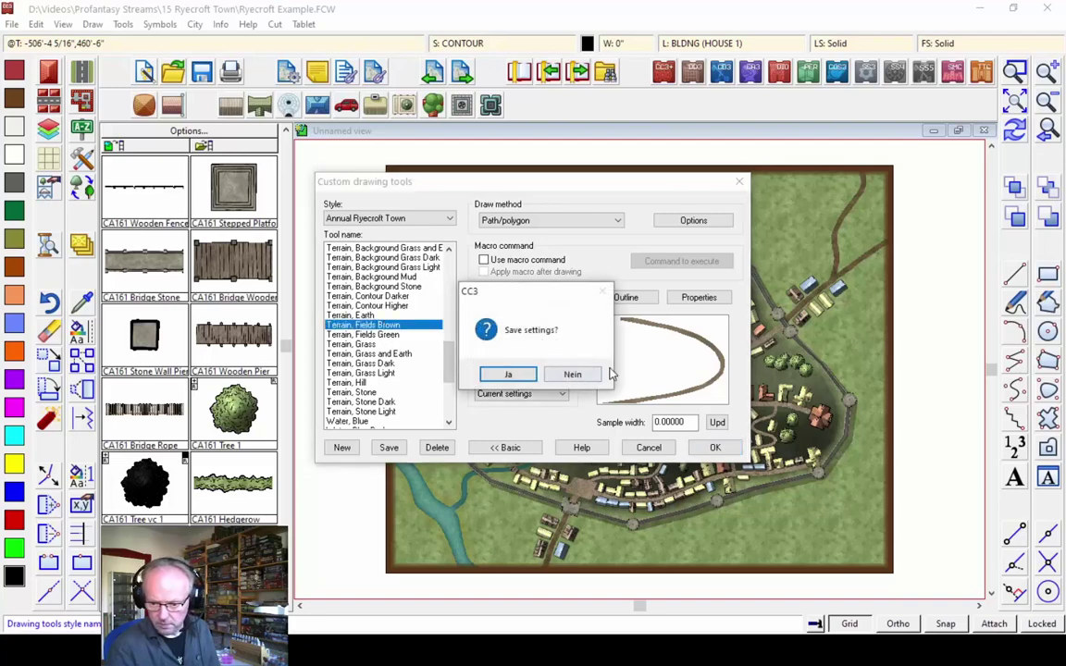
{"action": "left_click", "coordinate": [573, 375]}
Give the Terrain, Fields Brown tool the Field CA161 fill style and a sample width of 100, and save its settings
{"action": "left_click", "coordinate": [701, 298]}
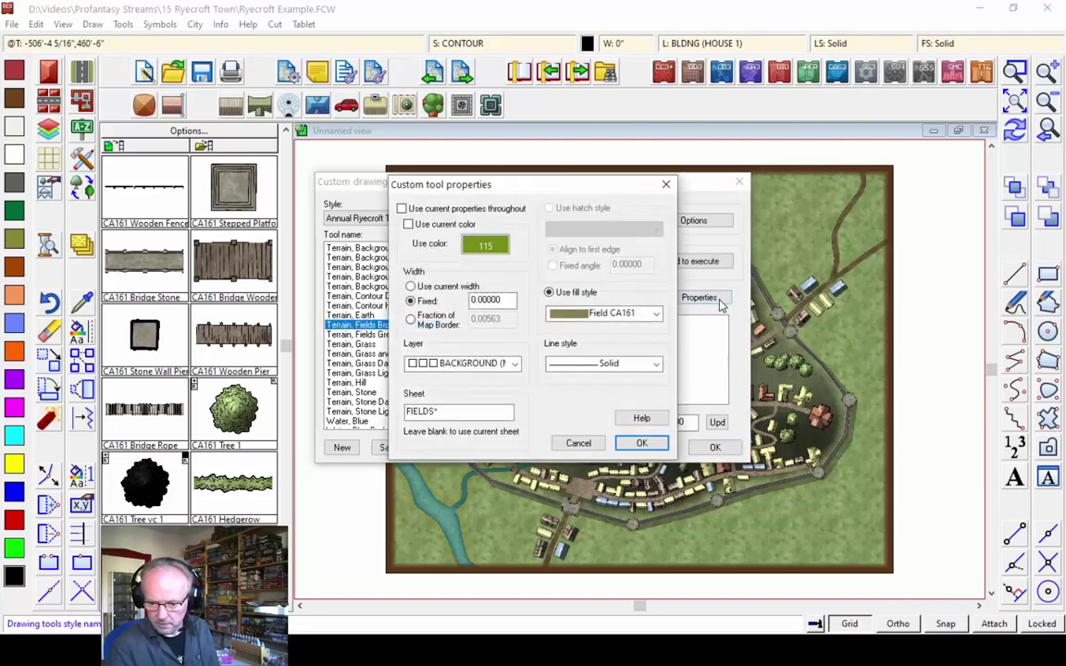
{"action": "left_click", "coordinate": [657, 315]}
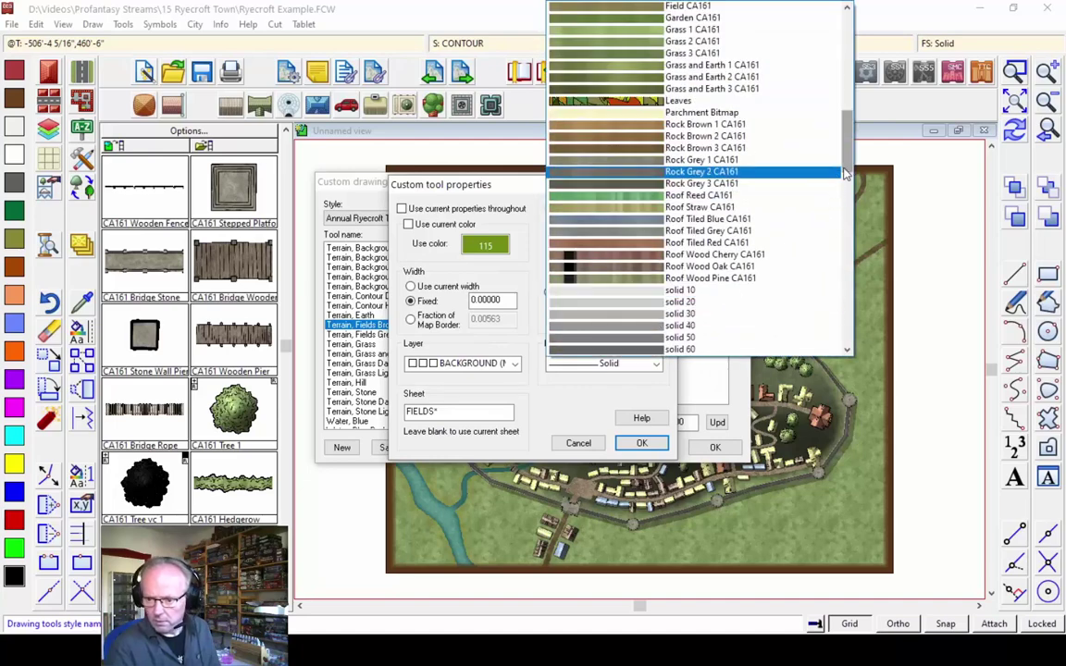
{"action": "left_click_drag", "start_coordinate": [845, 173], "coordinate": [858, 151]}
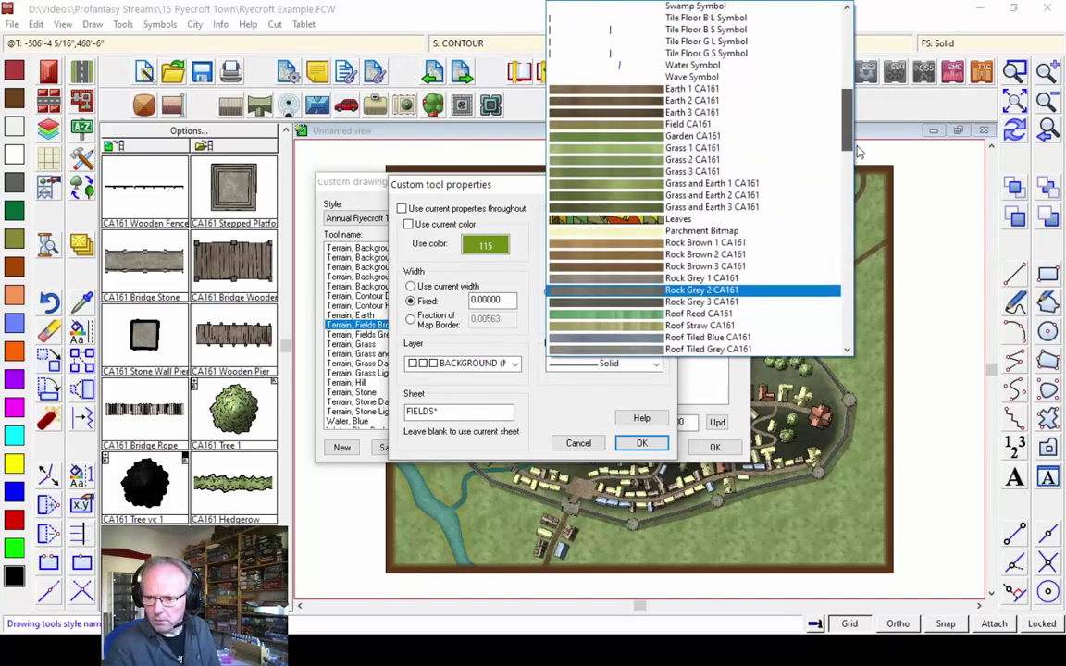
{"action": "left_click", "coordinate": [704, 124]}
{"action": "left_click", "coordinate": [640, 445]}
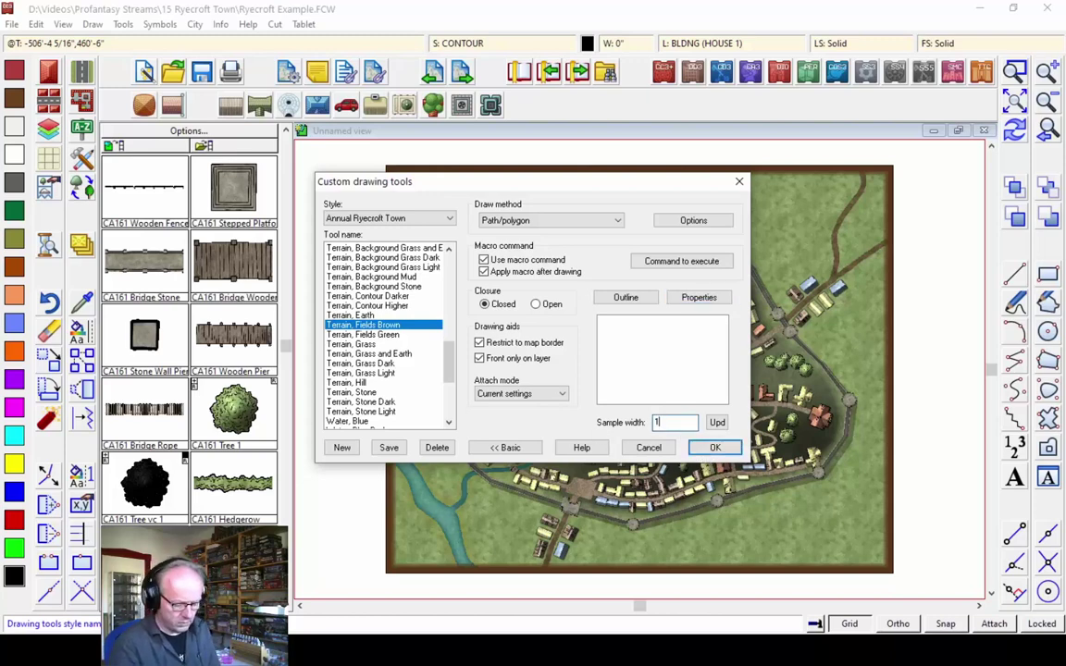
{"action": "left_click", "coordinate": [715, 448]}
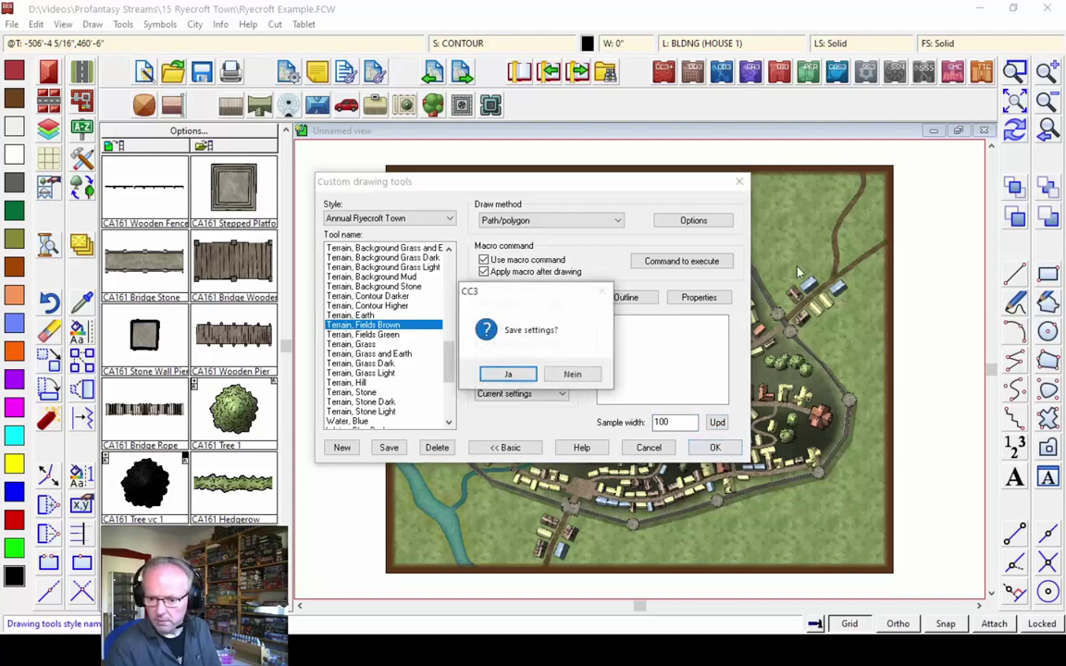
{"action": "left_click", "coordinate": [507, 375]}
Draw a brown field at the map's northern border, west of the northeastern road, and inspect it close up
{"action": "left_click", "coordinate": [746, 197]}
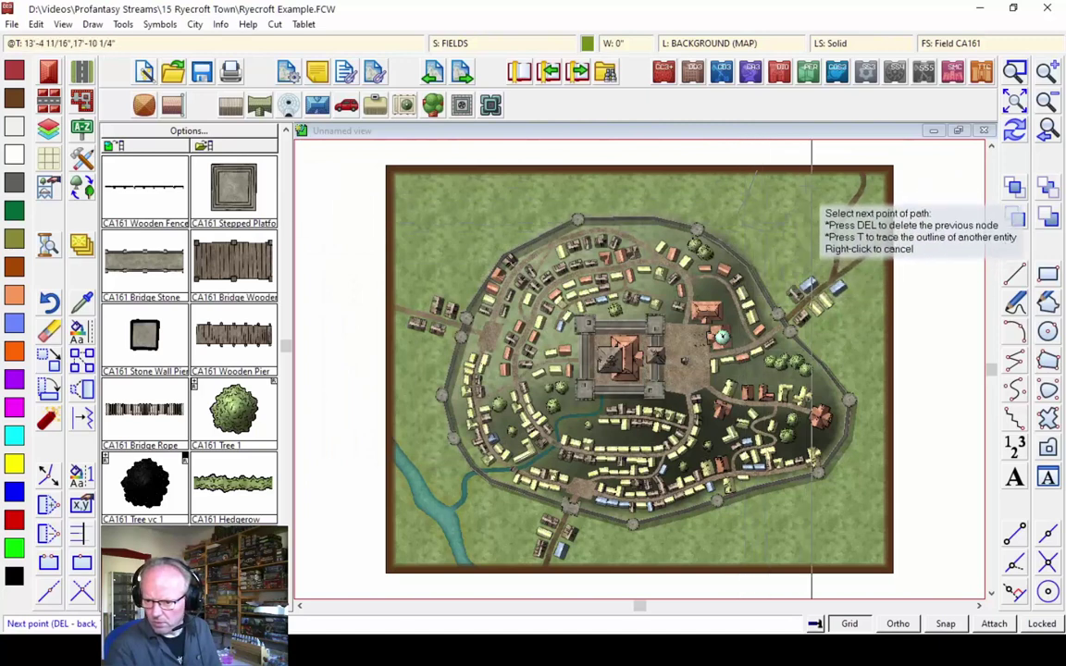
{"action": "right_click", "coordinate": [824, 165]}
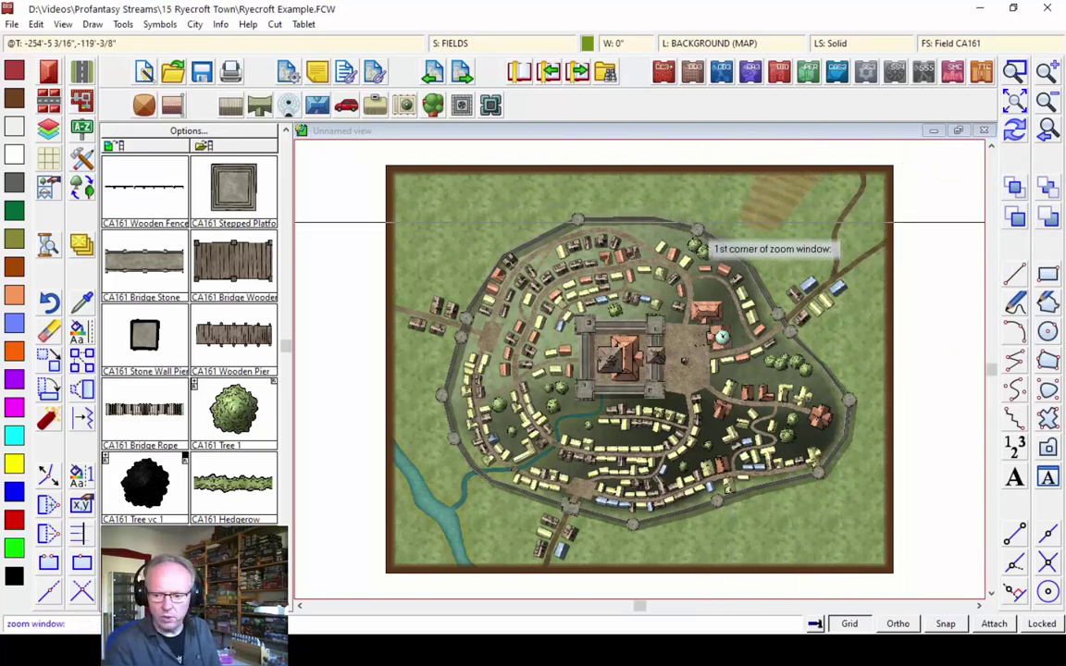
{"action": "left_click", "coordinate": [706, 153]}
{"action": "left_click", "coordinate": [911, 345]}
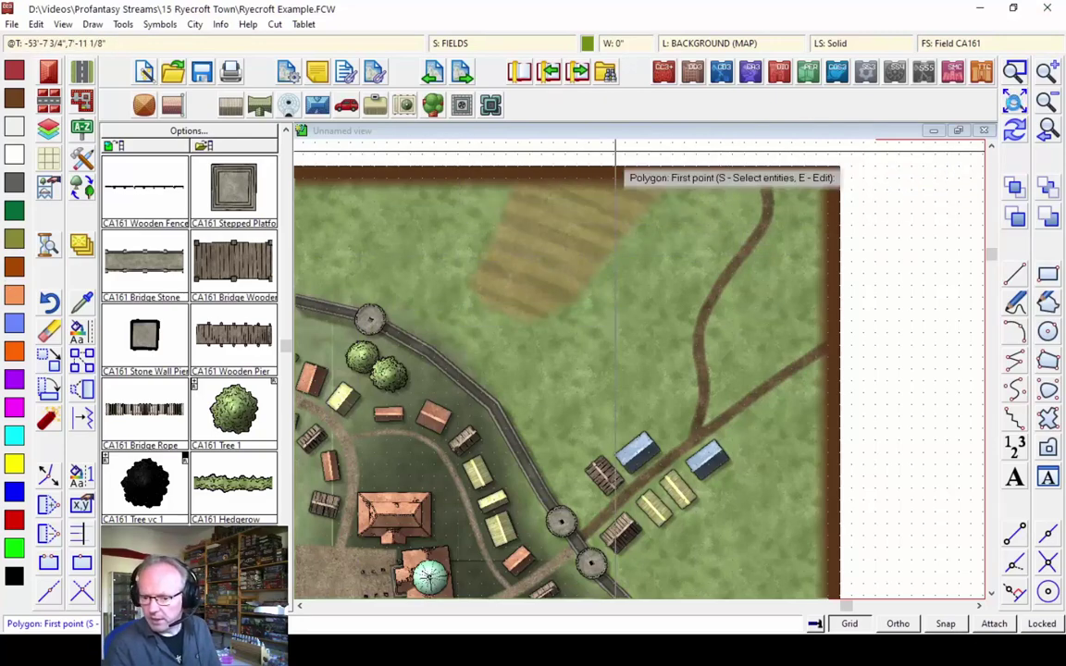
{"action": "left_click", "coordinate": [1015, 104]}
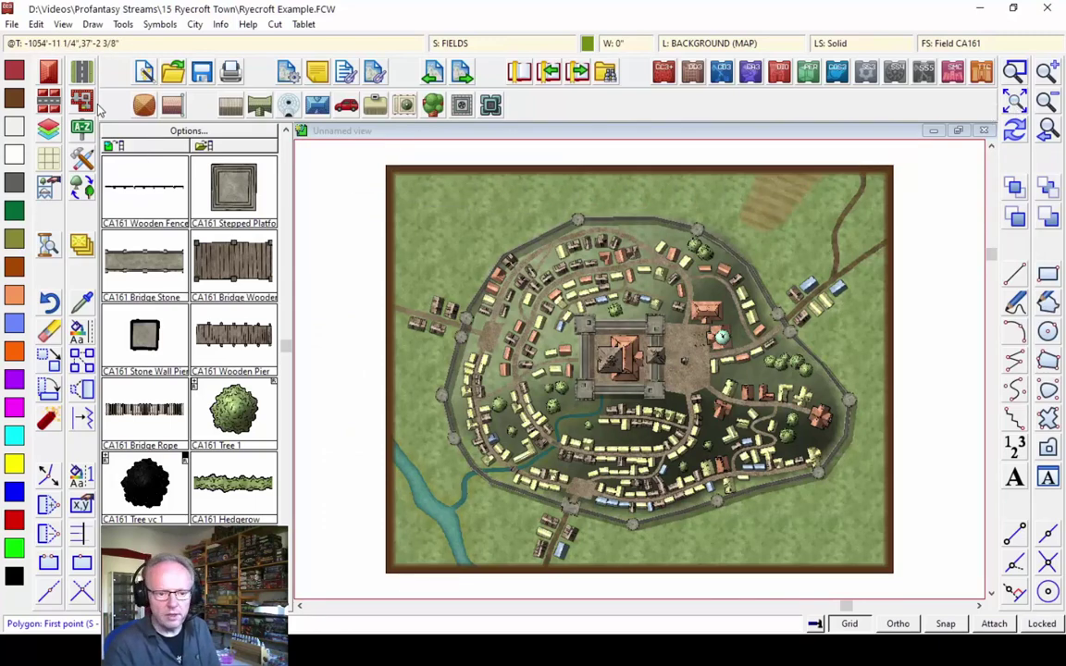
Draw a green field with the Terrain, Fields Green tool at the eastern border, just south of the houses outside the gate
{"action": "left_click", "coordinate": [79, 158]}
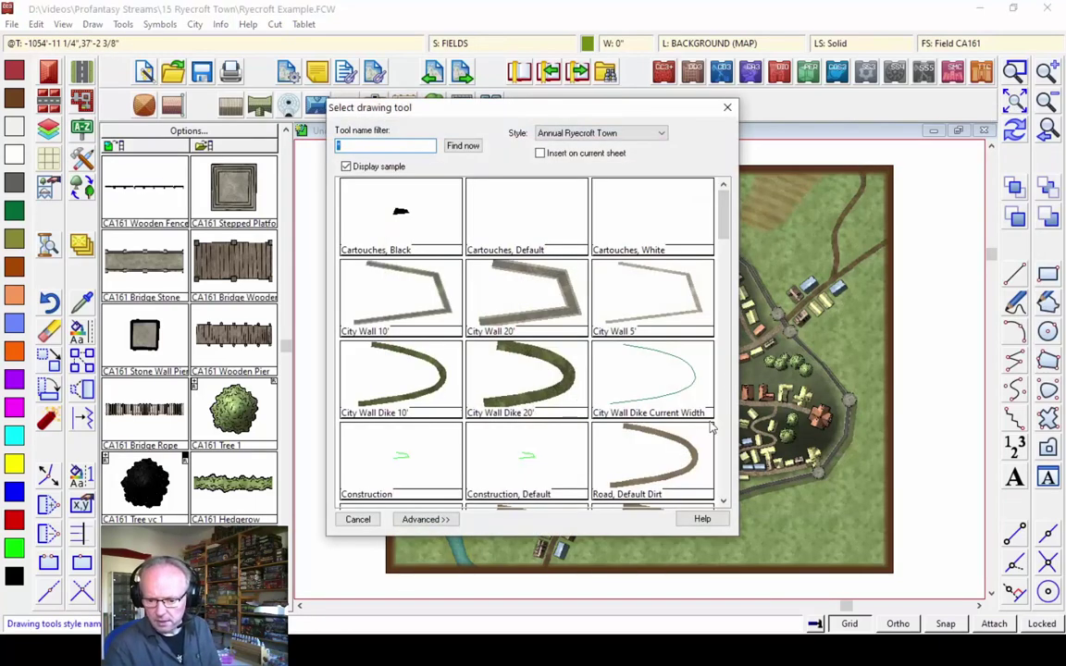
{"action": "scroll", "coordinate": [728, 371], "scroll_direction": "down", "scroll_amount": 10}
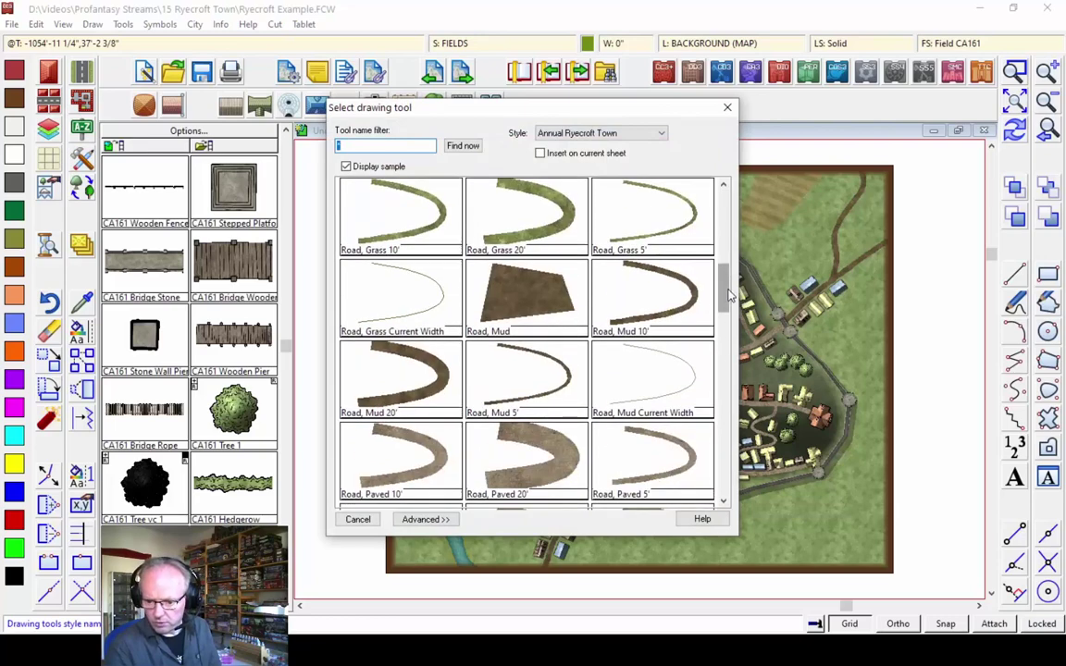
{"action": "left_click_drag", "start_coordinate": [726, 335], "coordinate": [725, 397]}
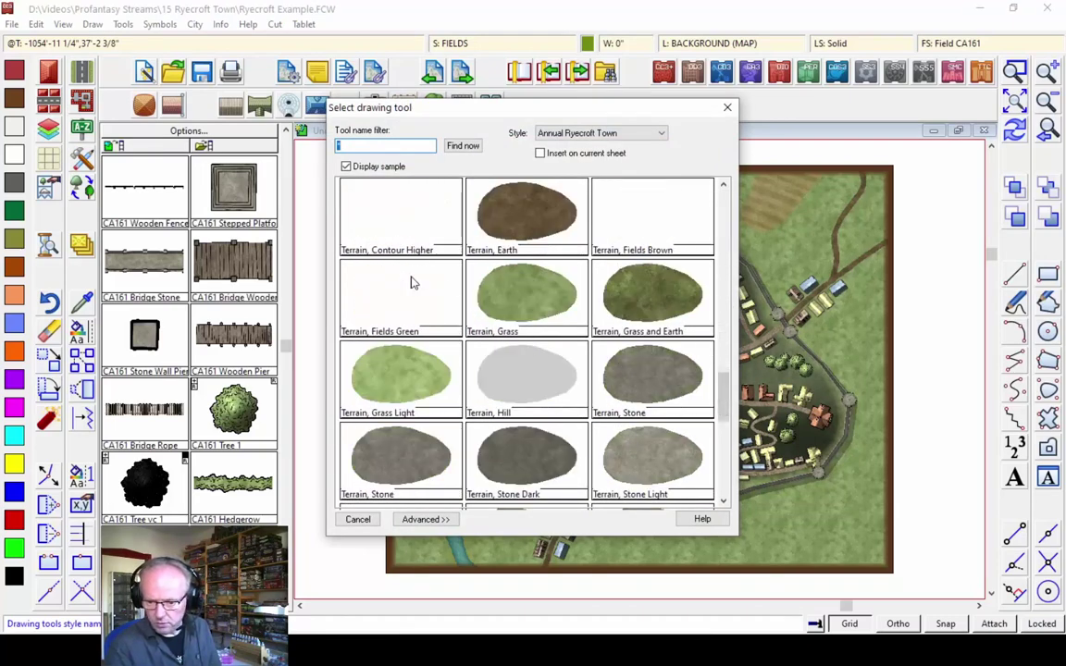
{"action": "double_click", "coordinate": [362, 320]}
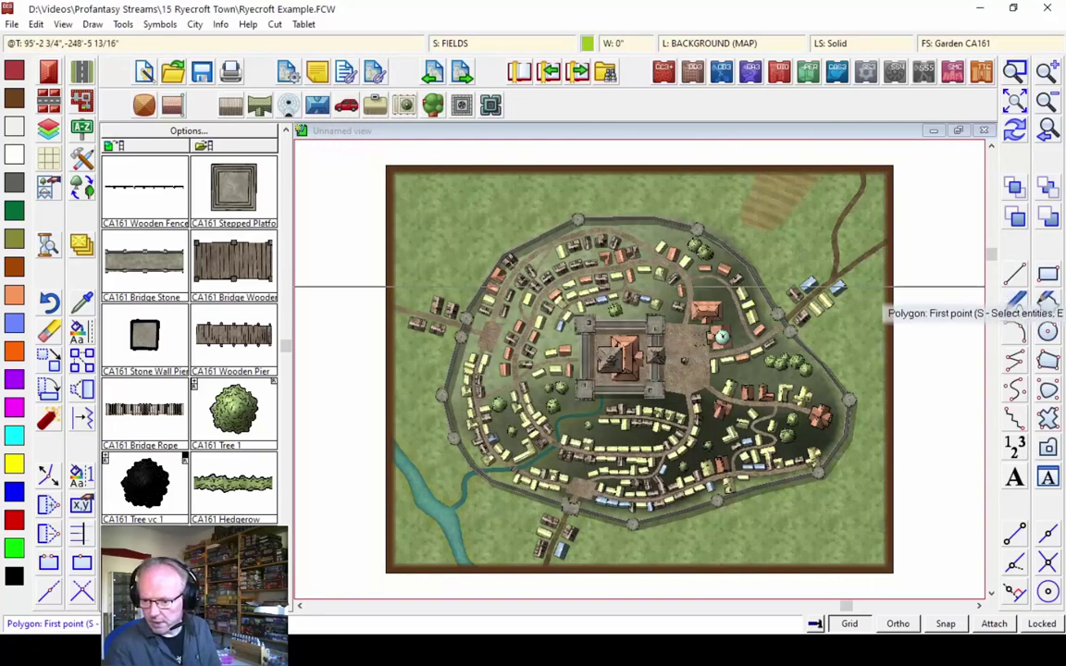
{"action": "left_click", "coordinate": [831, 314]}
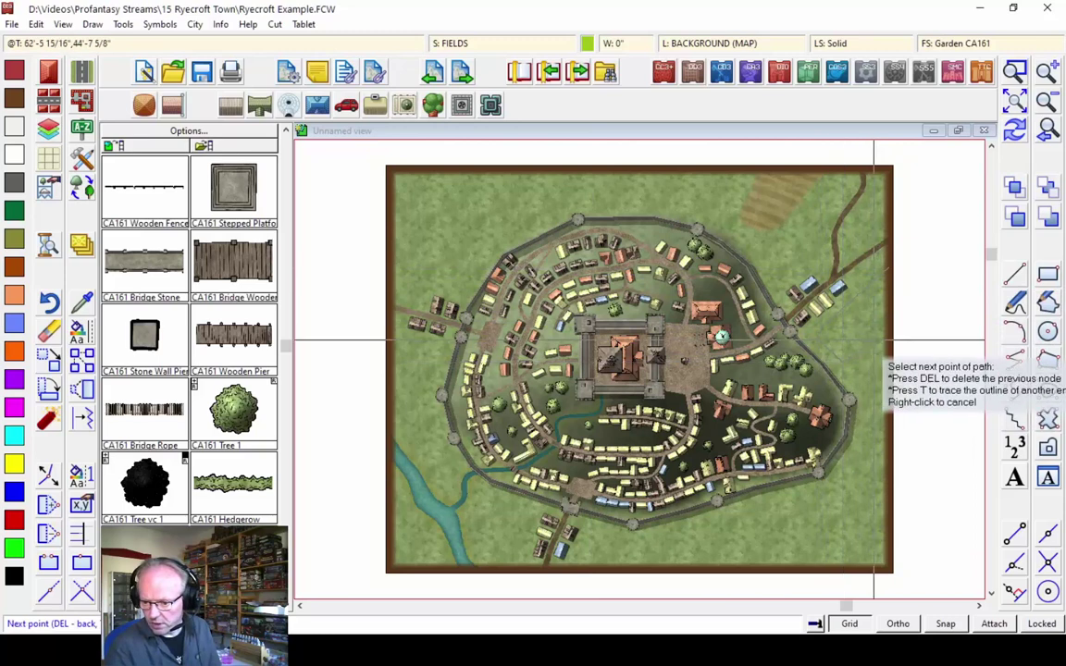
{"action": "right_click", "coordinate": [914, 326]}
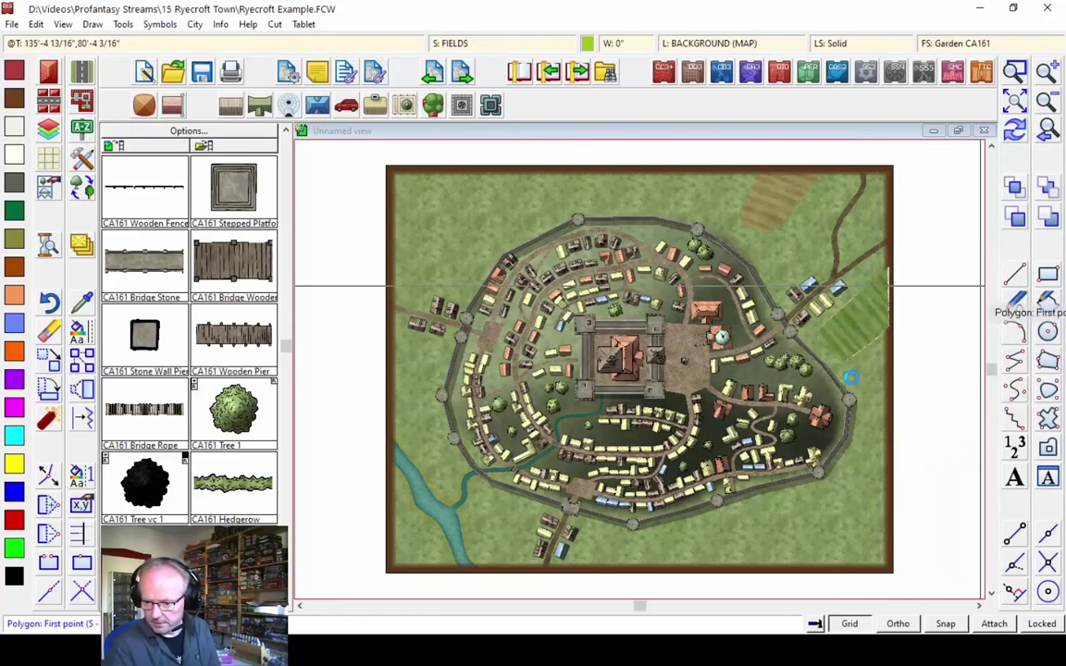
Draw another green field at the map's southern border, southeast of the town wall
{"action": "left_click", "coordinate": [752, 525]}
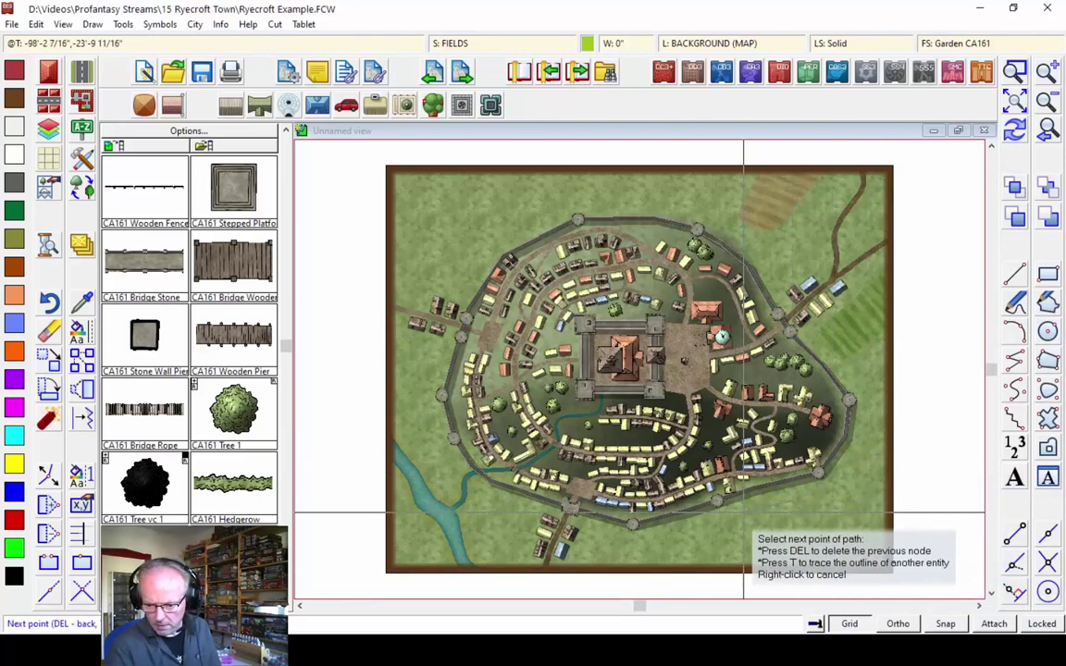
{"action": "right_click", "coordinate": [754, 546]}
{"action": "right_click", "coordinate": [710, 526]}
{"action": "right_click", "coordinate": [711, 526]}
Draw a brown field with the Terrain, Fields Brown tool at the southern border, just west of the green field
{"action": "left_click", "coordinate": [763, 378]}
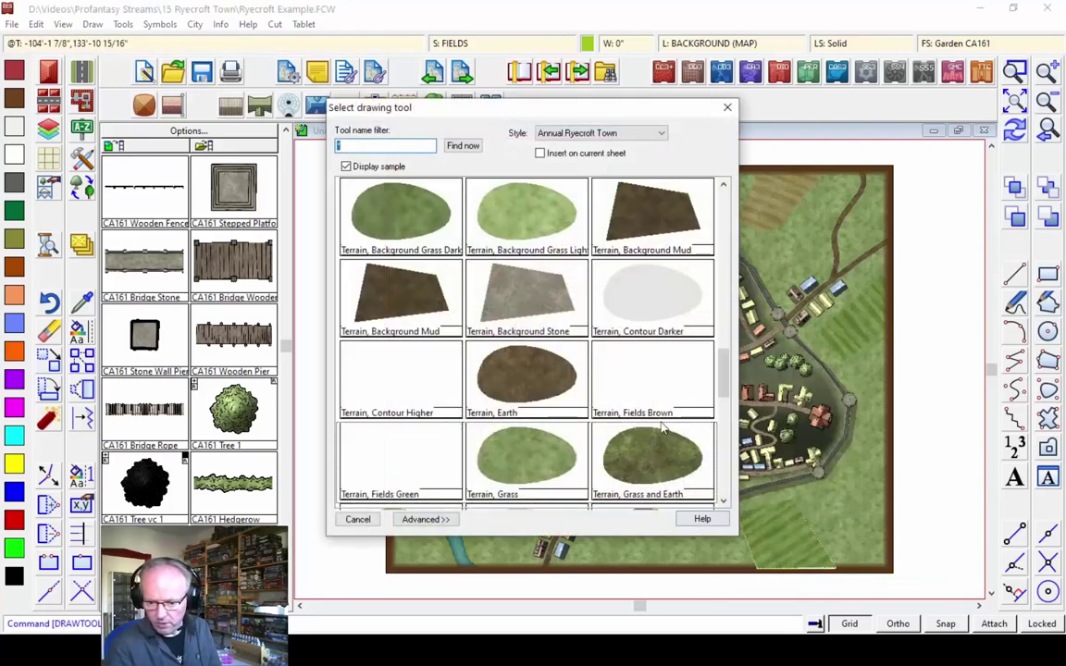
{"action": "left_click_drag", "start_coordinate": [727, 364], "coordinate": [733, 405]}
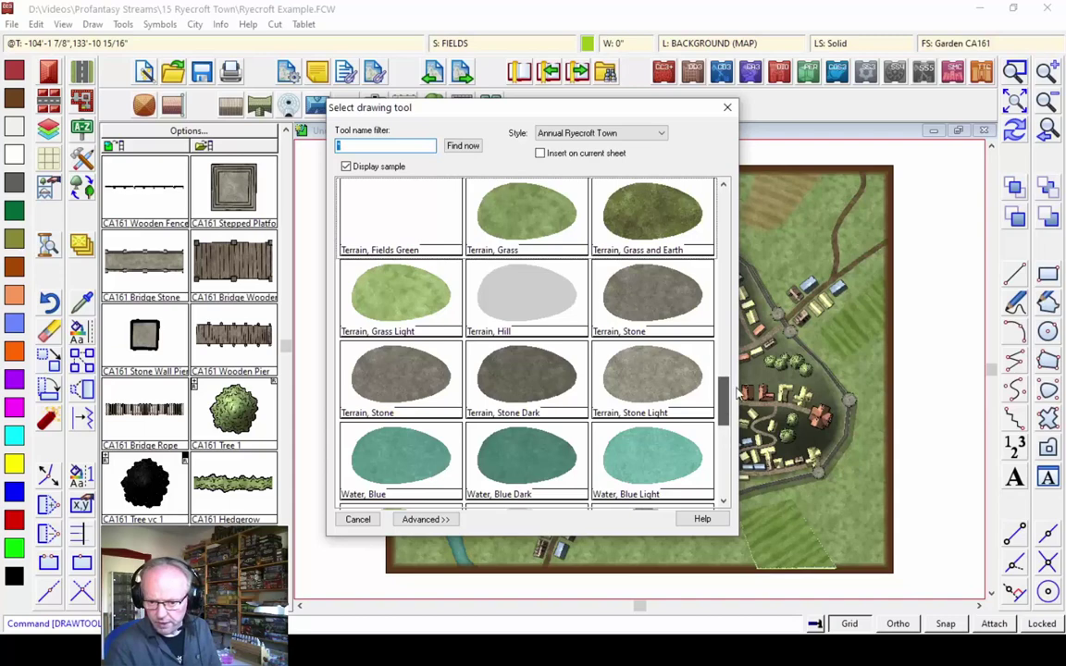
{"action": "scroll", "coordinate": [734, 398], "scroll_direction": "up", "scroll_amount": 1}
{"action": "double_click", "coordinate": [647, 219]}
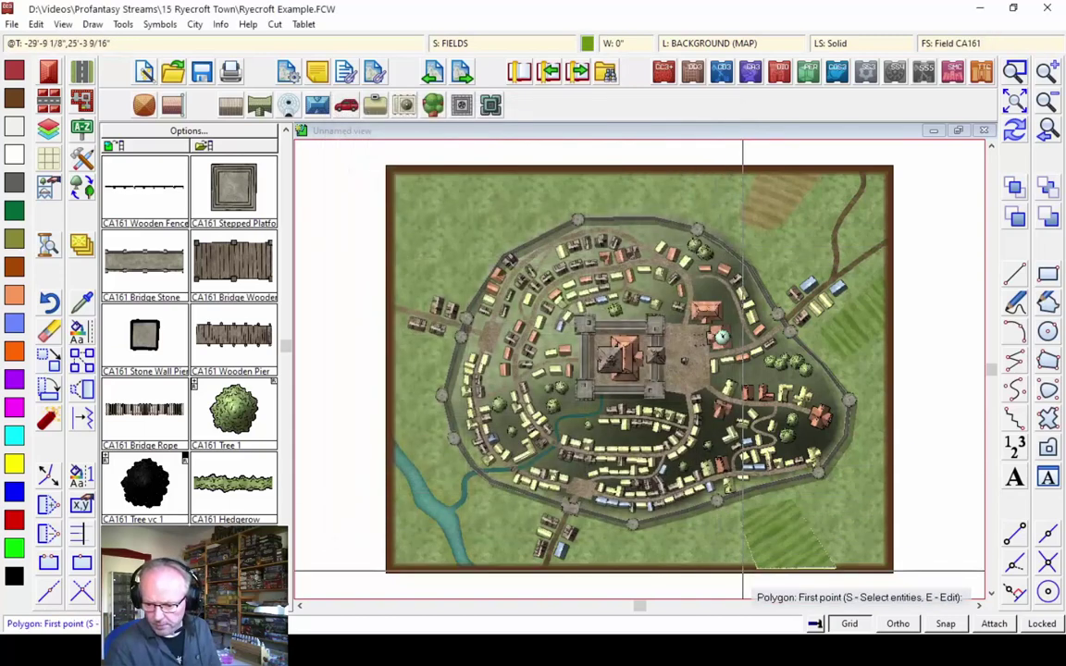
{"action": "left_click", "coordinate": [742, 570]}
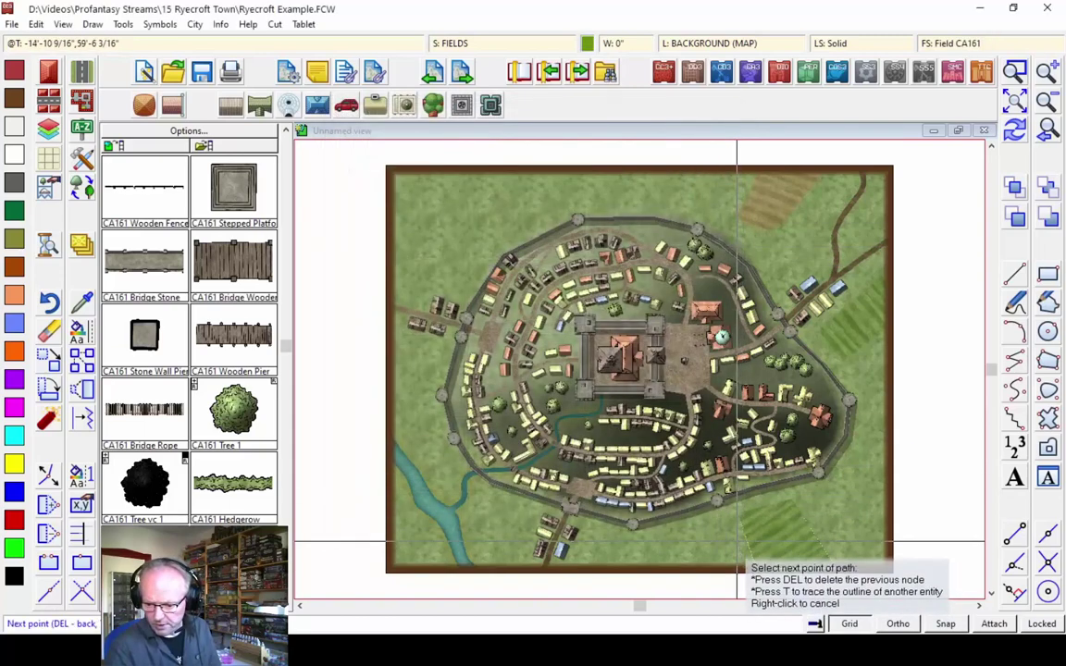
{"action": "left_click", "coordinate": [683, 527]}
{"action": "left_click", "coordinate": [681, 569]}
{"action": "right_click", "coordinate": [682, 569]}
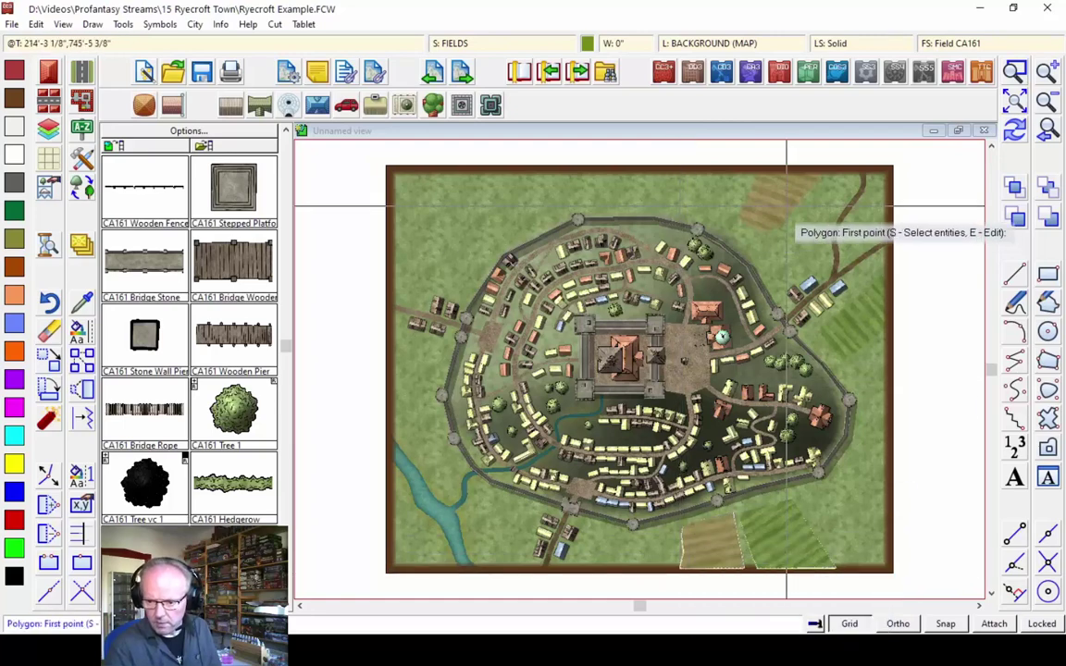
Draw a brown field at the eastern border, directly south of the eastern green field
{"action": "left_click", "coordinate": [856, 390]}
{"action": "left_click", "coordinate": [888, 347]}
{"action": "left_click", "coordinate": [890, 400]}
{"action": "right_click", "coordinate": [902, 424]}
Draw a brown field at the northern border, northwest of the town wall
{"action": "left_click", "coordinate": [457, 169]}
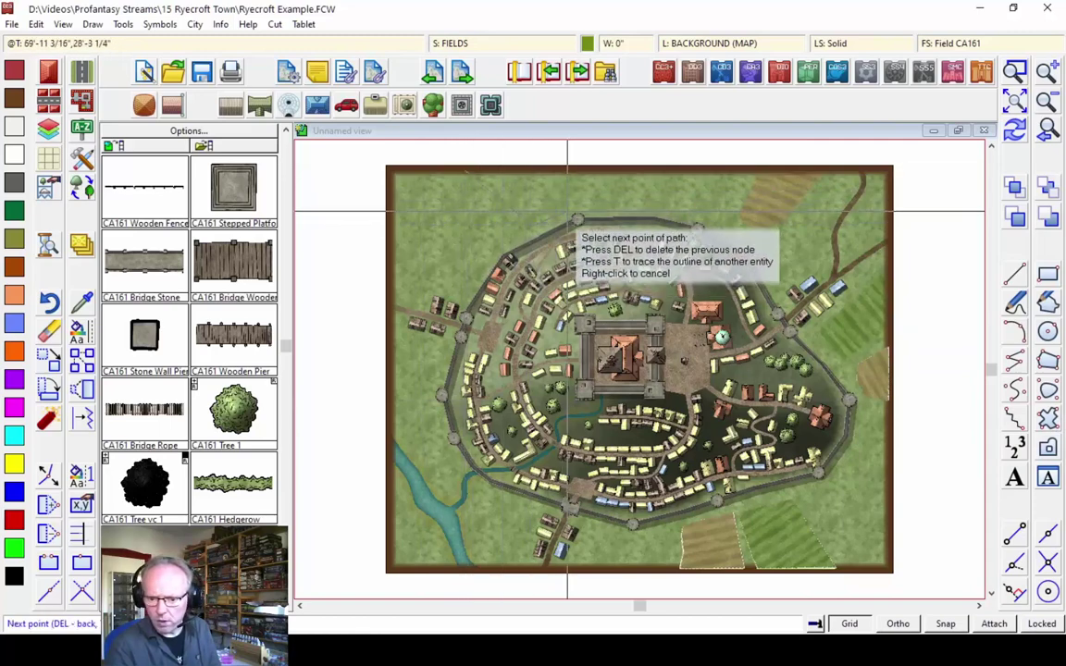
{"action": "left_click", "coordinate": [567, 211]}
{"action": "left_click", "coordinate": [566, 154]}
{"action": "right_click", "coordinate": [500, 206]}
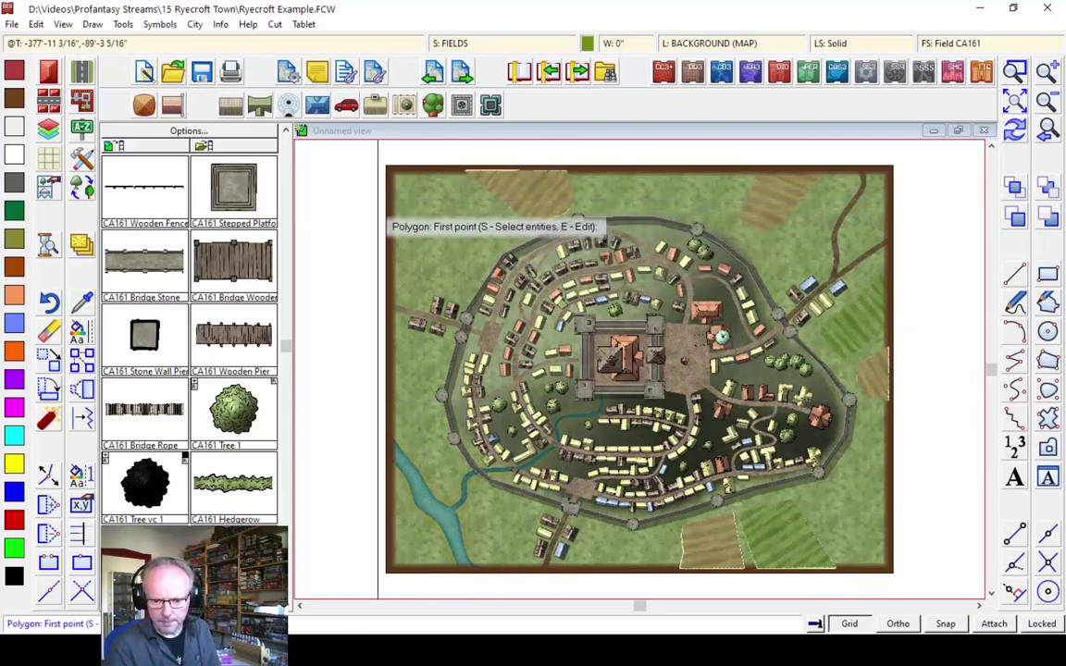
Draw a brown field at the western border north of the western road, and a smaller one at the northern border north of the town
{"action": "left_click", "coordinate": [400, 211]}
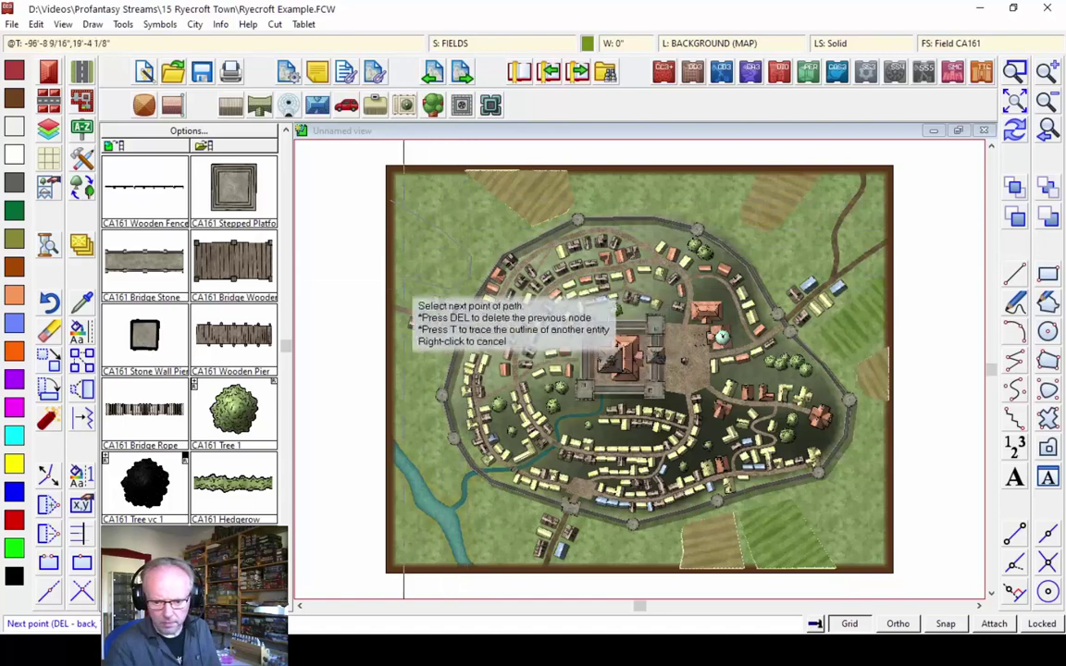
{"action": "right_click", "coordinate": [398, 301]}
{"action": "left_click", "coordinate": [648, 171]}
{"action": "right_click", "coordinate": [697, 227]}
Draw a green field with the Terrain, Fields Green tool between the two western brown fields on the northern border
{"action": "right_click", "coordinate": [642, 224]}
{"action": "mouse_move", "coordinate": [732, 224]}
{"action": "left_mouse_down"}
{"action": "mouse_move", "coordinate": [731, 393]}
{"action": "mouse_move", "coordinate": [730, 381]}
{"action": "left_mouse_up"}
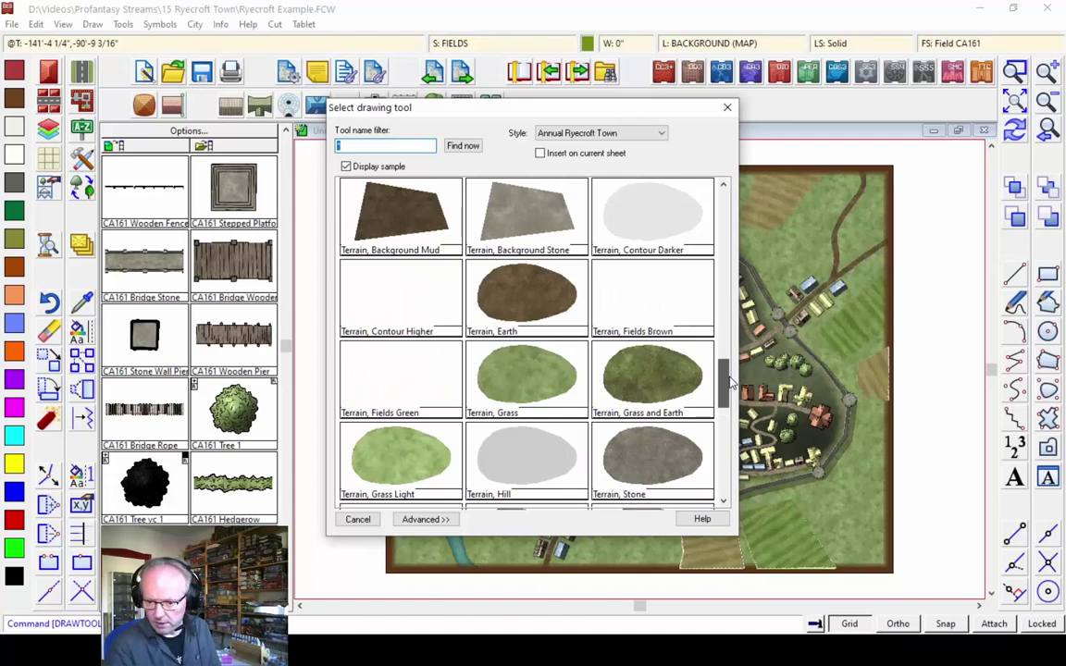
{"action": "double_click", "coordinate": [395, 383]}
{"action": "left_click", "coordinate": [582, 190]}
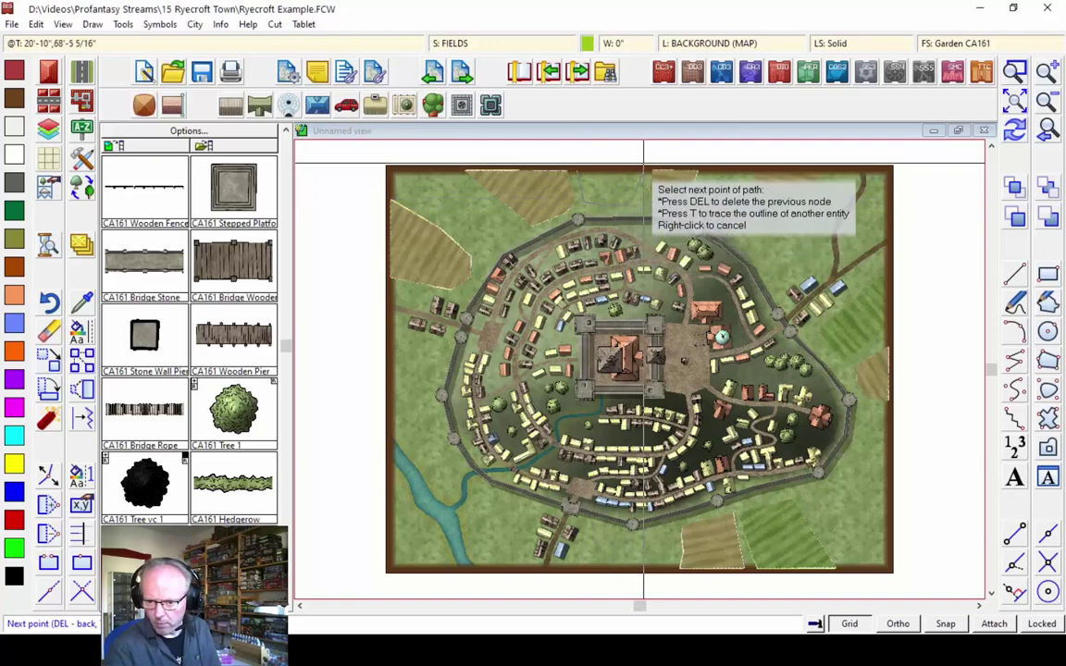
{"action": "key", "text": "Delete"}
Draw a green field in the map's northwest corner, between the adjoining brown fields
{"action": "left_click", "coordinate": [463, 190]}
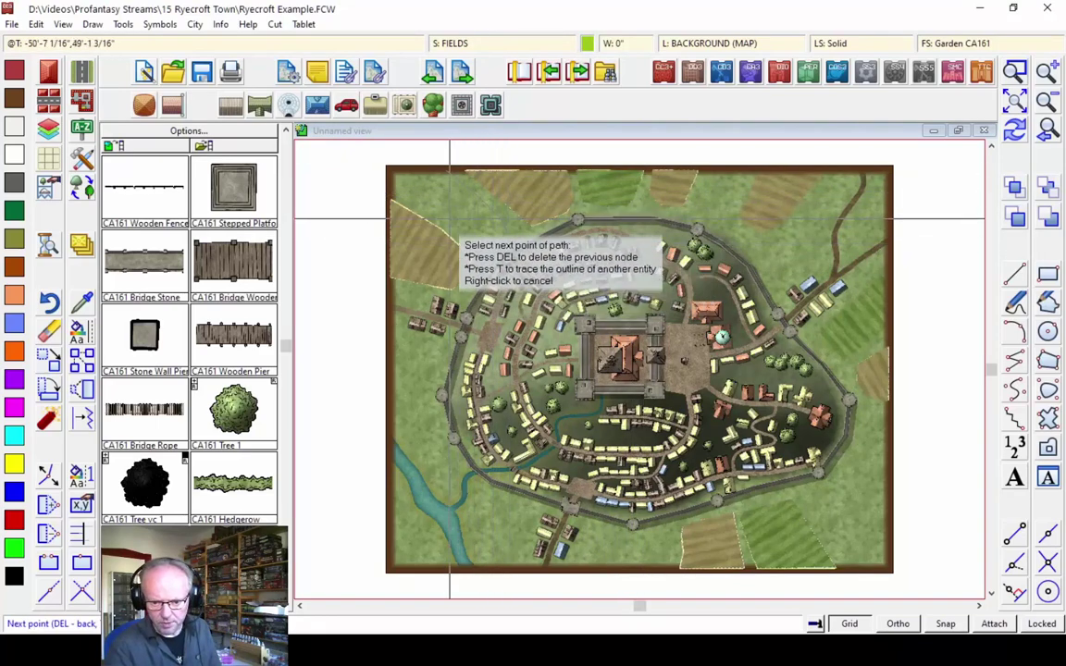
{"action": "right_click", "coordinate": [370, 160]}
{"action": "key", "text": "Return"}
Draw green fields on the western border south of the western road, on the eastern border, and in the southeast corner
{"action": "left_click", "coordinate": [371, 326]}
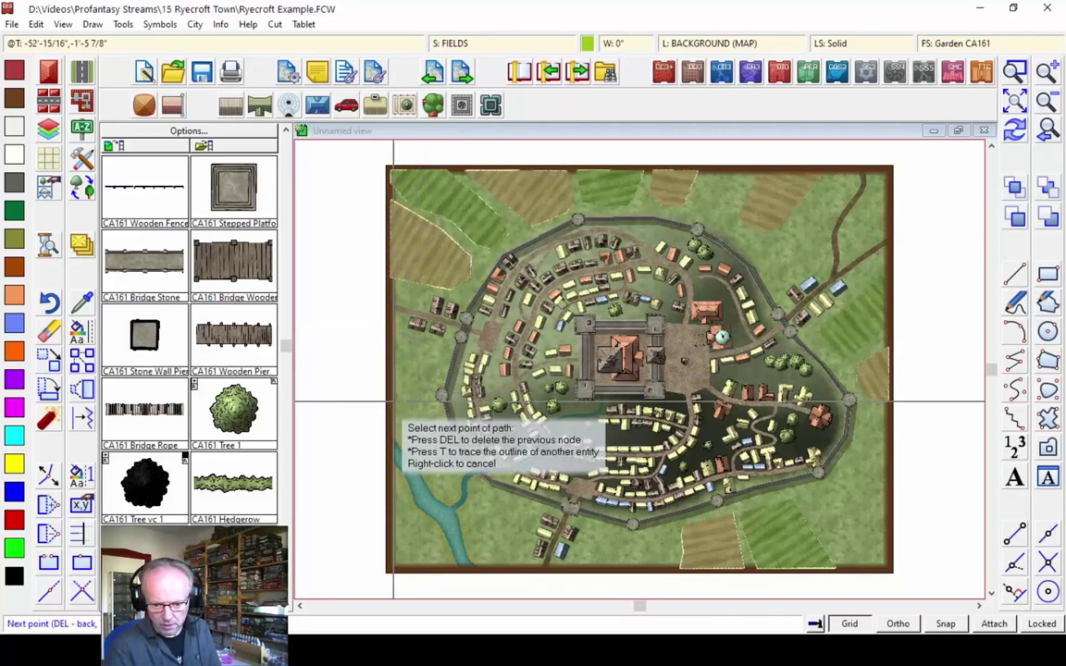
{"action": "right_click", "coordinate": [397, 403]}
{"action": "left_click", "coordinate": [898, 419]}
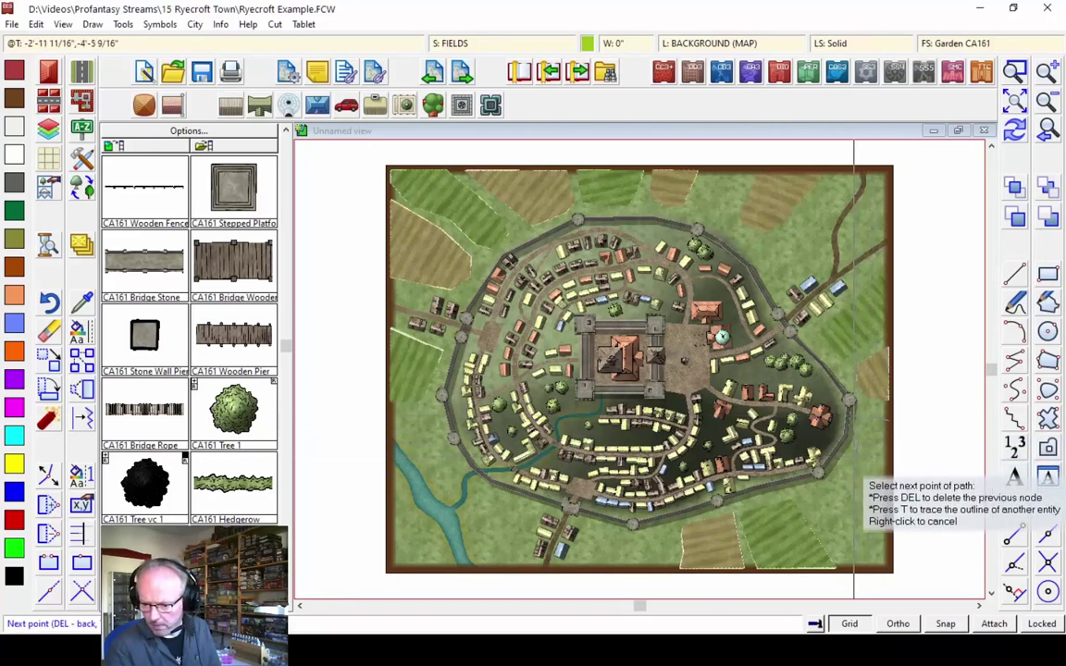
{"action": "right_click", "coordinate": [848, 488]}
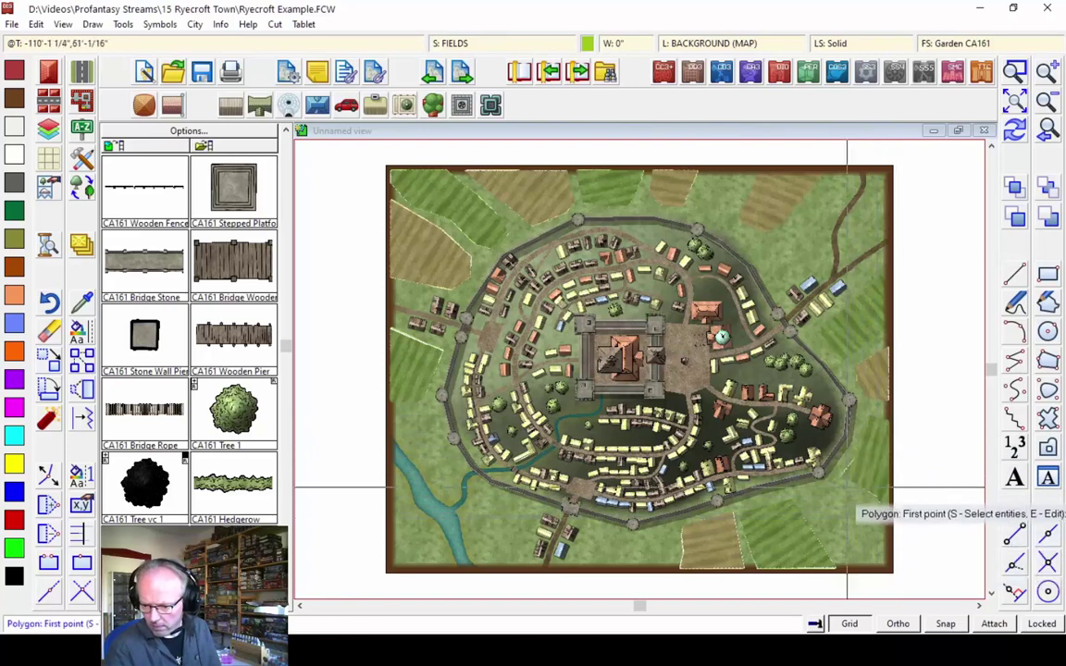
{"action": "left_click", "coordinate": [828, 483]}
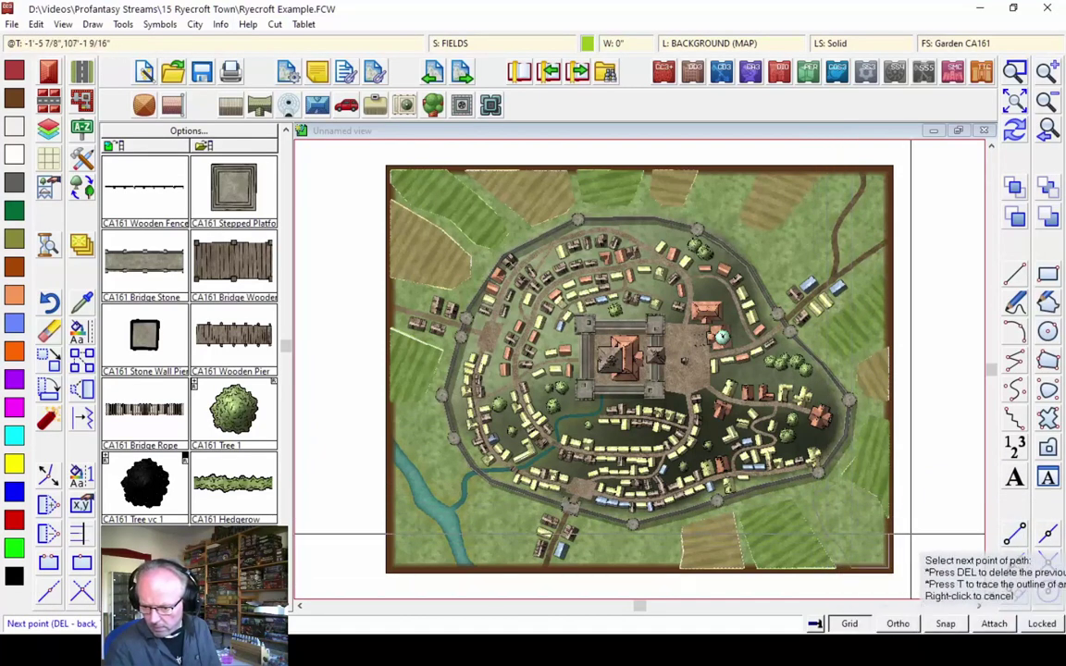
{"action": "right_click", "coordinate": [856, 505]}
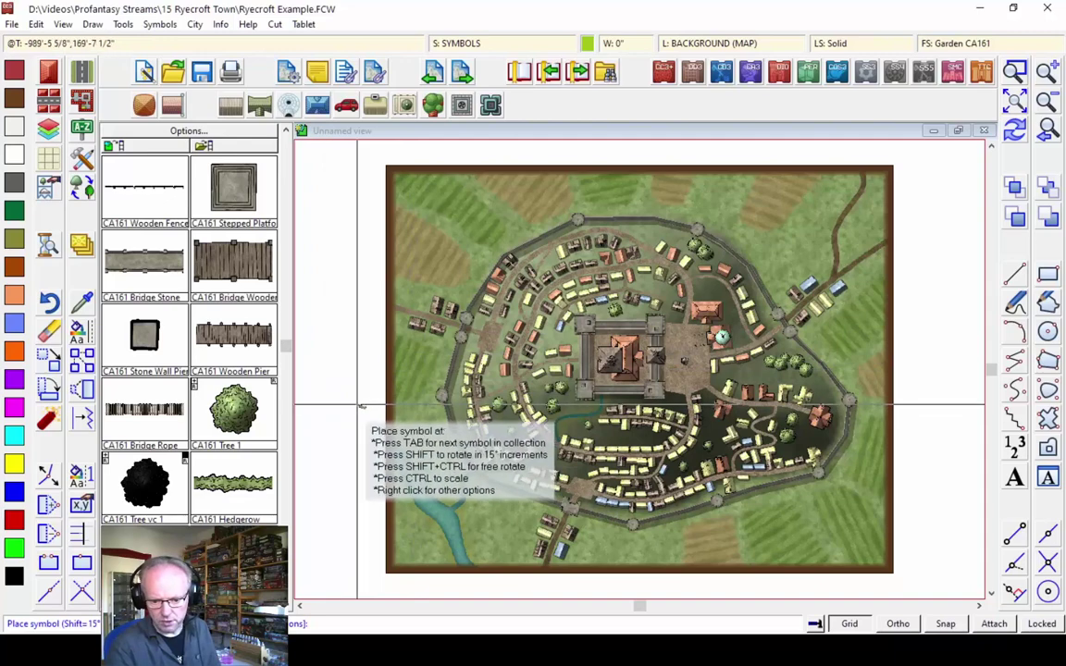
Place CA161 Hedgerow symbols along the northern edge of the western green field and a CA161 Tree 1 at the hedge's eastern end
{"action": "key", "text": "F3"}
{"action": "left_click", "coordinate": [362, 283]}
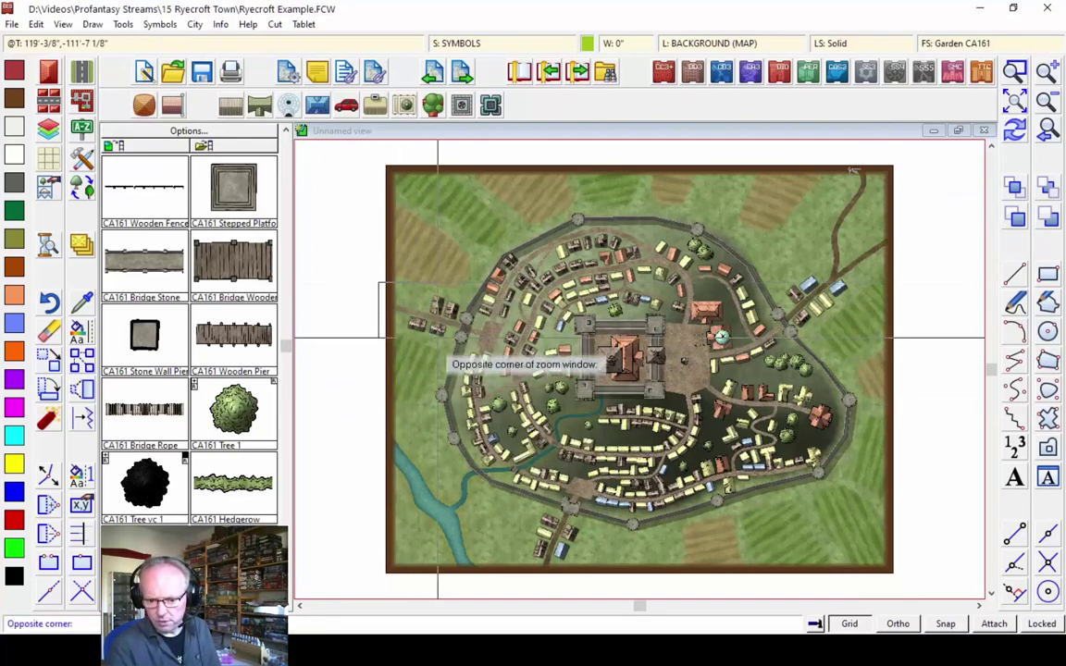
{"action": "left_click", "coordinate": [495, 378]}
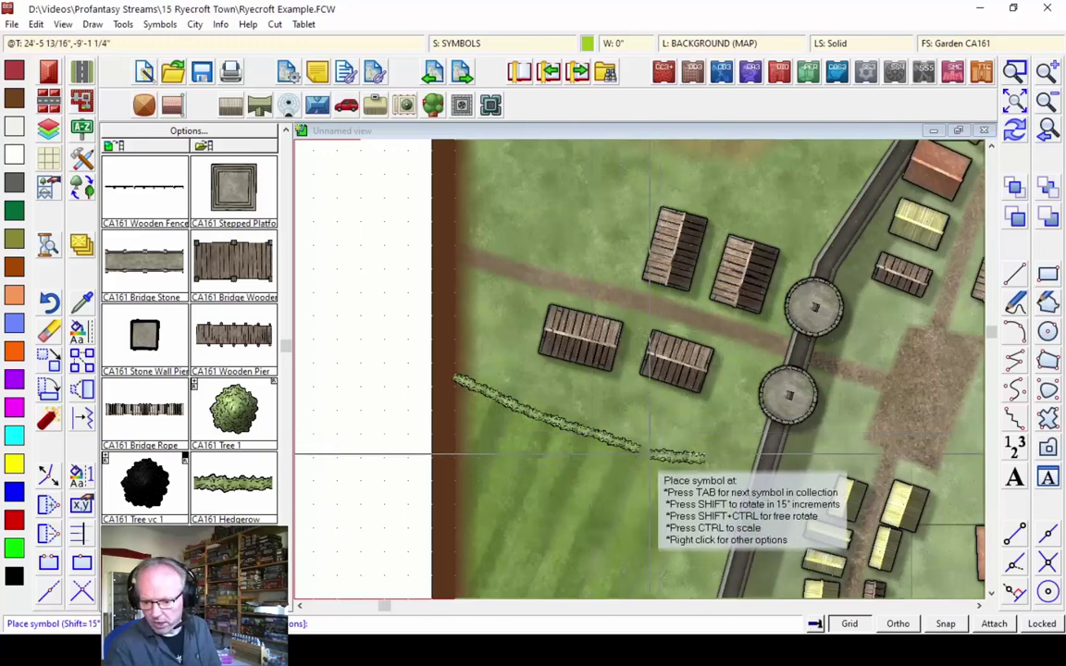
{"action": "left_click", "coordinate": [639, 451]}
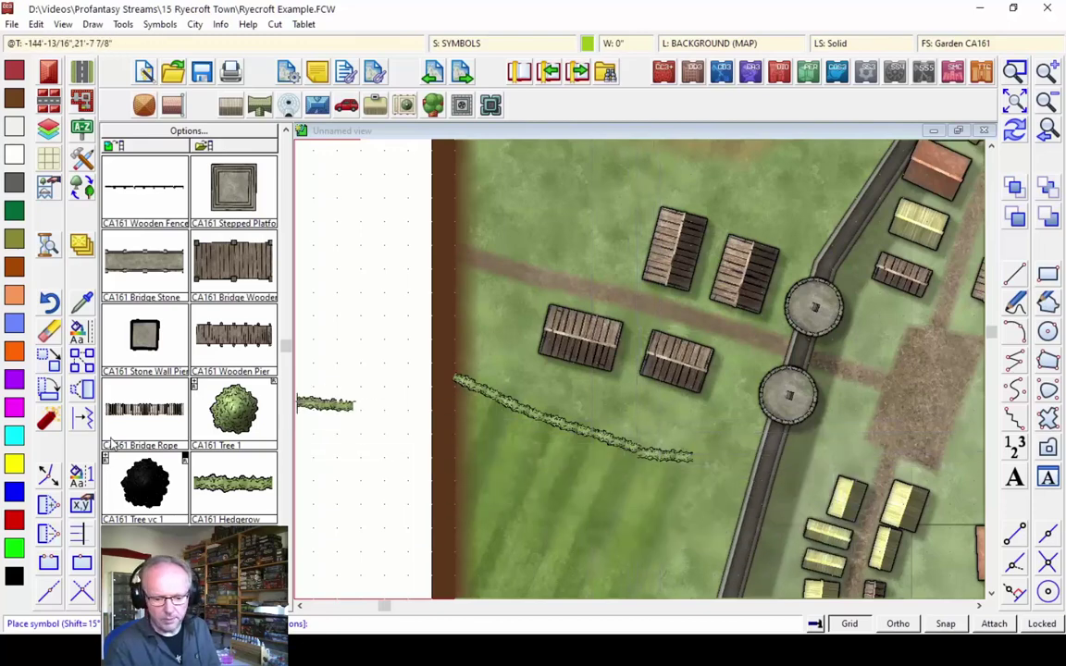
{"action": "left_click", "coordinate": [233, 430]}
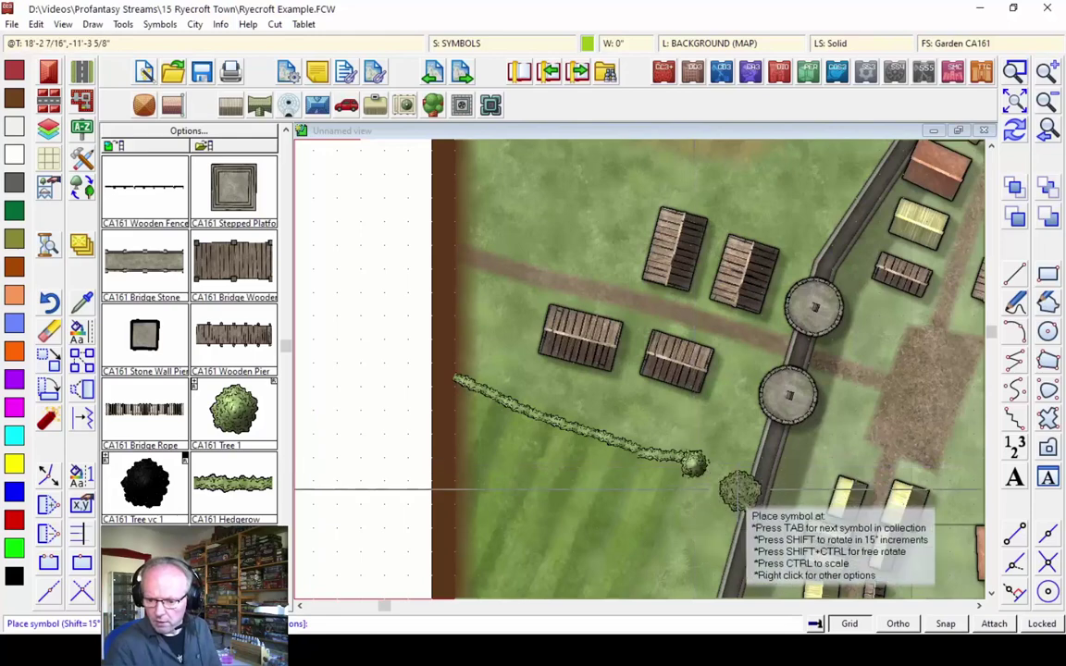
{"action": "left_click", "coordinate": [694, 463]}
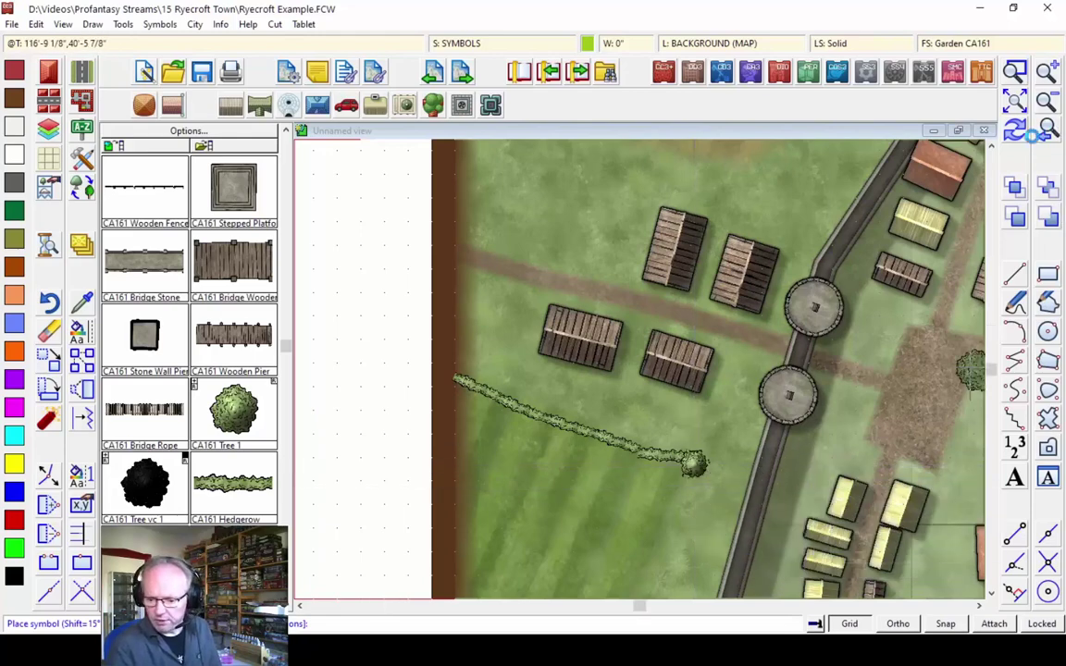
Reset the tree symbol's parameters to normal and place trees along the edges of the fields in the map's northwest corner
{"action": "scroll", "coordinate": [755, 318], "scroll_direction": "down", "scroll_amount": 5}
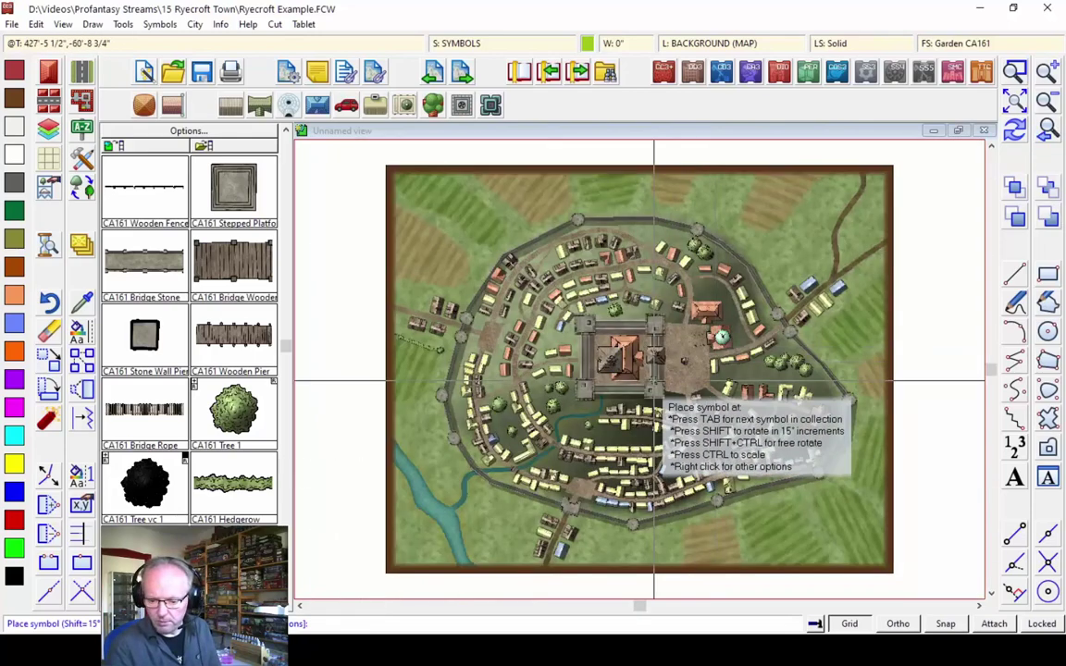
{"action": "right_click", "coordinate": [571, 361]}
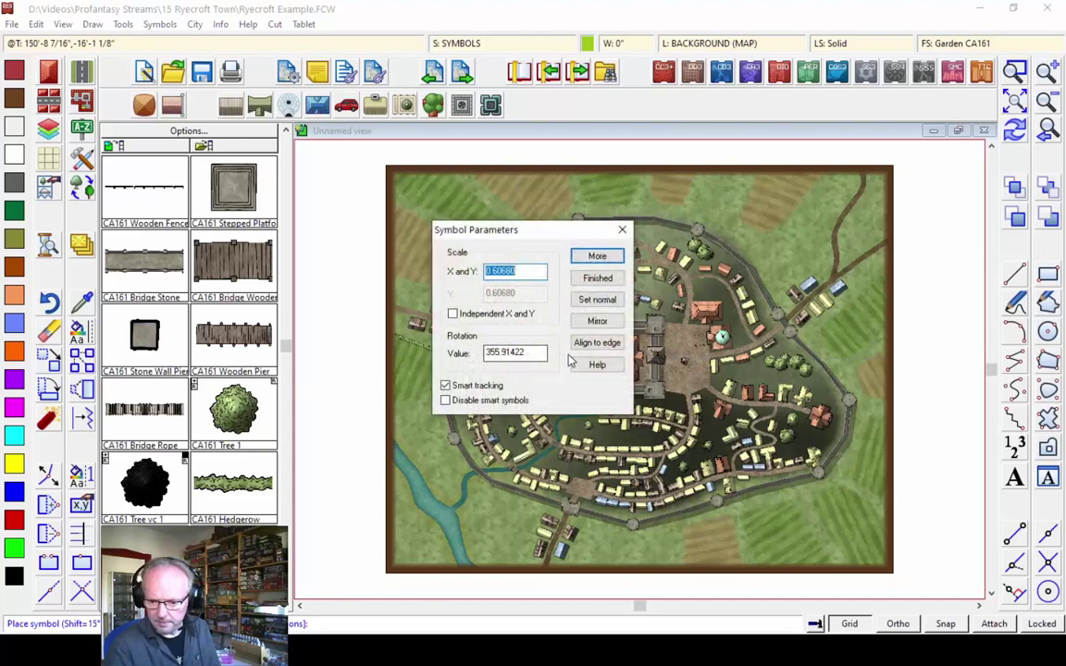
{"action": "left_click", "coordinate": [597, 300]}
{"action": "left_click", "coordinate": [597, 278]}
{"action": "left_click", "coordinate": [410, 205]}
{"action": "left_click", "coordinate": [450, 233]}
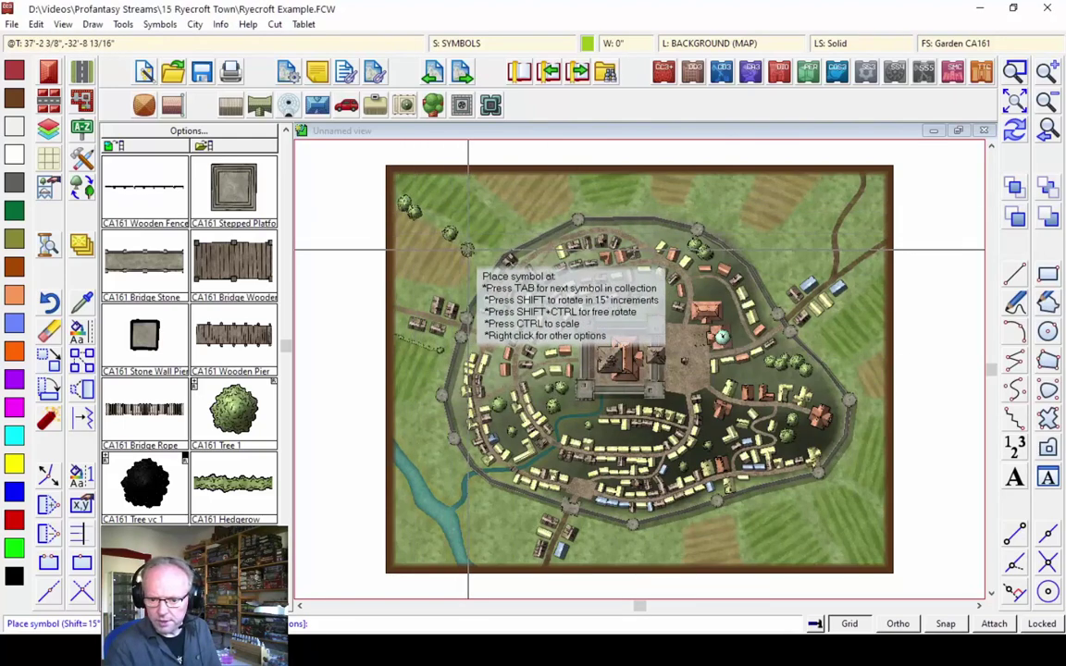
{"action": "left_click", "coordinate": [467, 248]}
{"action": "left_click", "coordinate": [474, 189]}
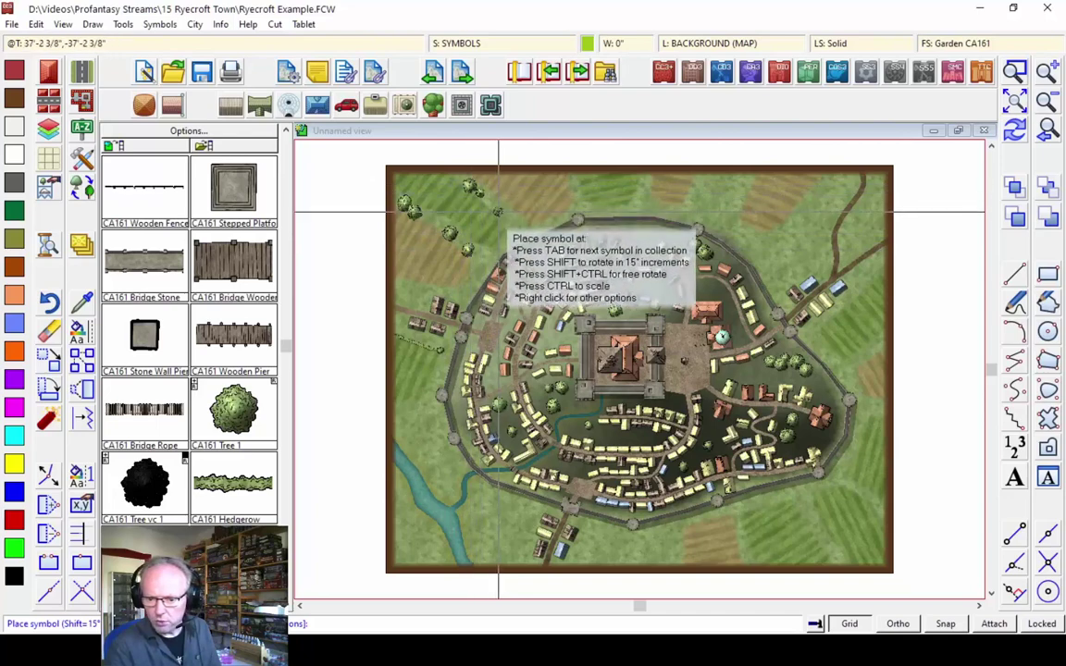
Place trees in the gaps between the brown and green fields along the northern border
{"action": "left_click", "coordinate": [574, 190]}
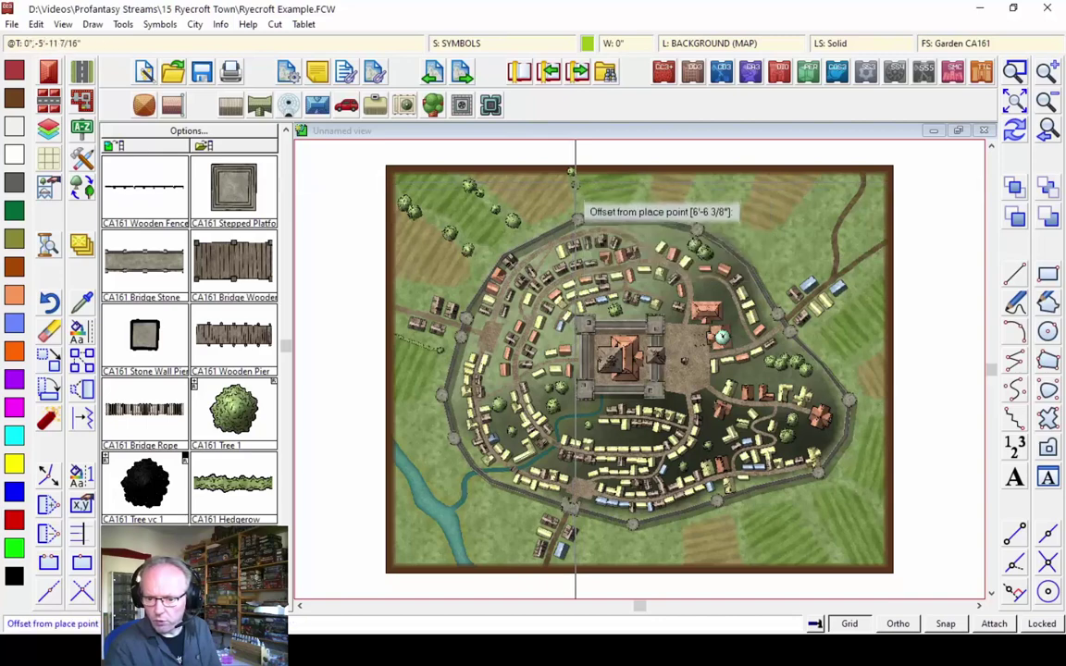
{"action": "left_click", "coordinate": [579, 179]}
{"action": "left_click", "coordinate": [647, 179]}
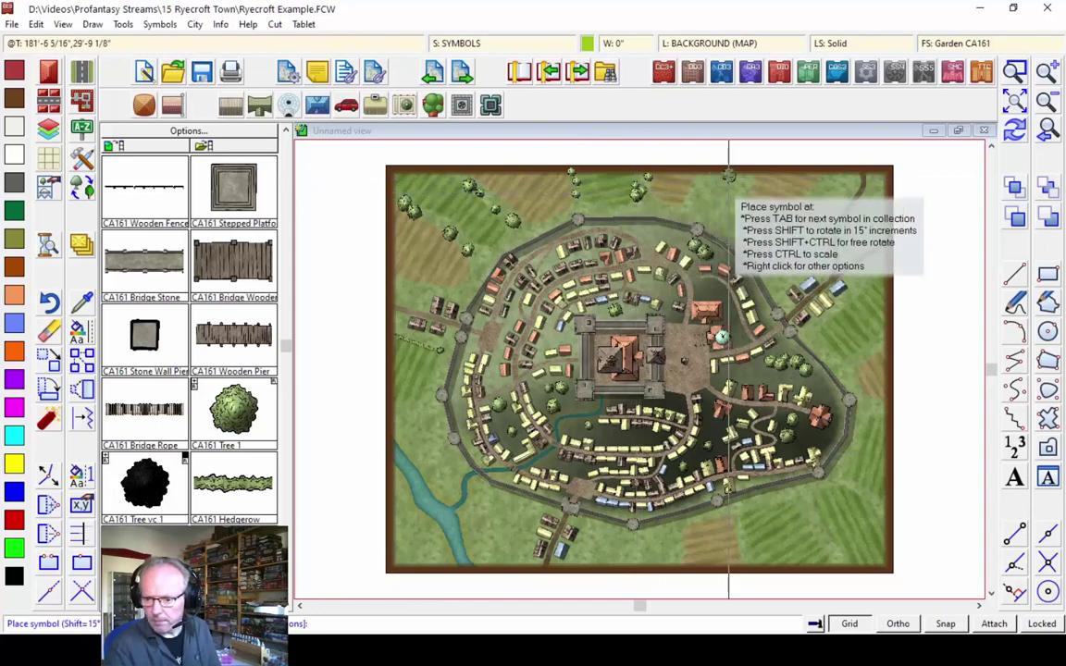
{"action": "left_click", "coordinate": [694, 194]}
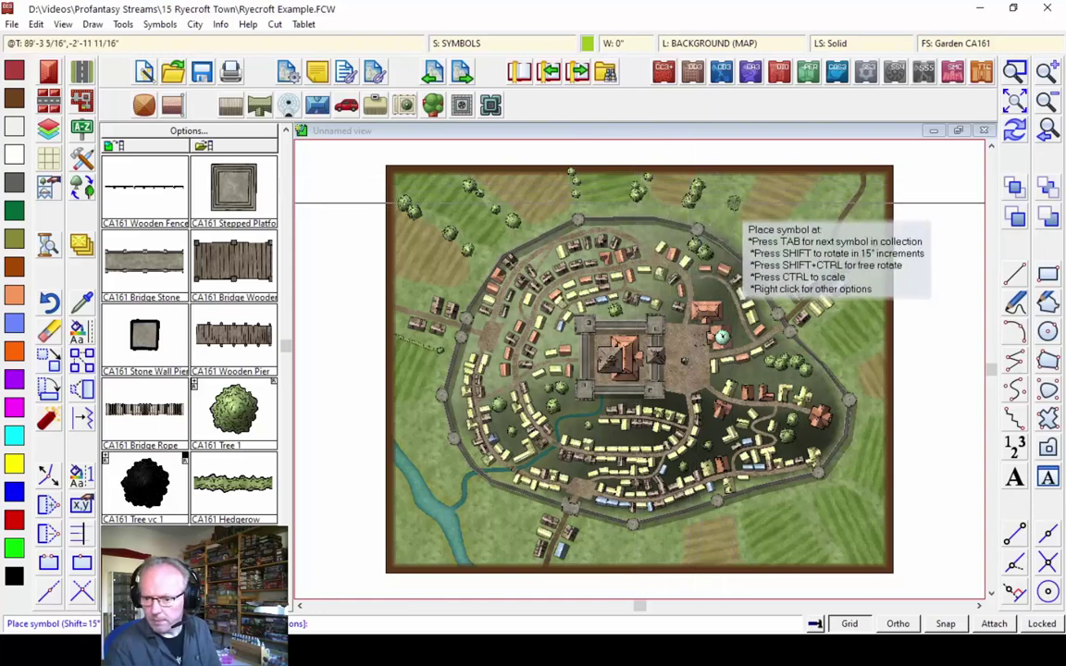
{"action": "left_click", "coordinate": [731, 219]}
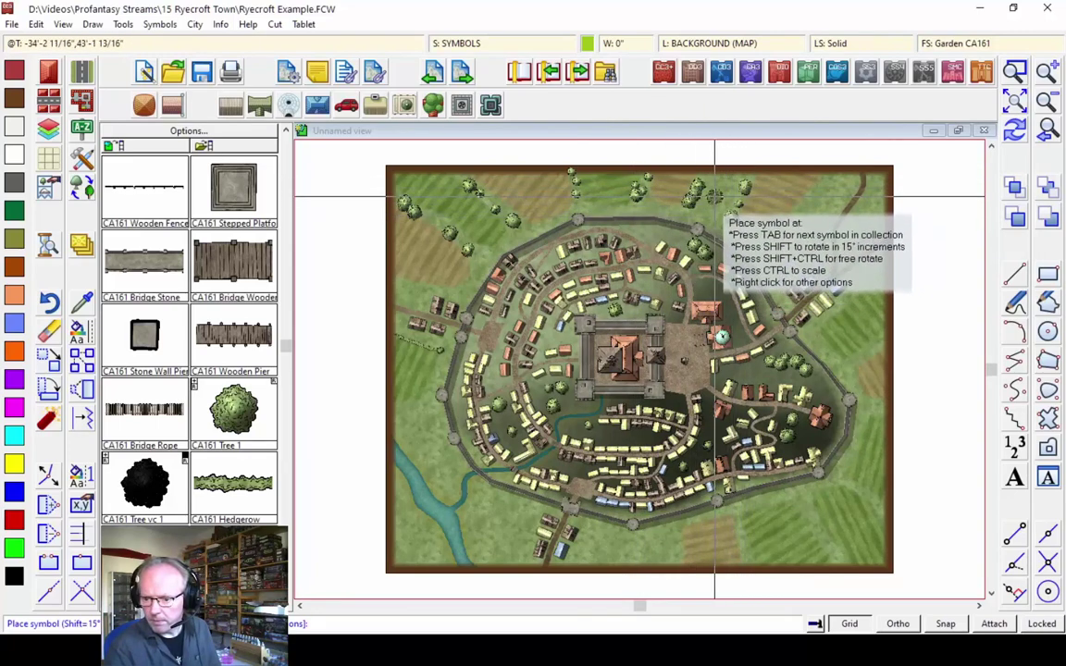
{"action": "left_click", "coordinate": [711, 191]}
Place a diagonal row of trees along the eastern edge of the northeastern brown field
{"action": "left_click", "coordinate": [814, 197]}
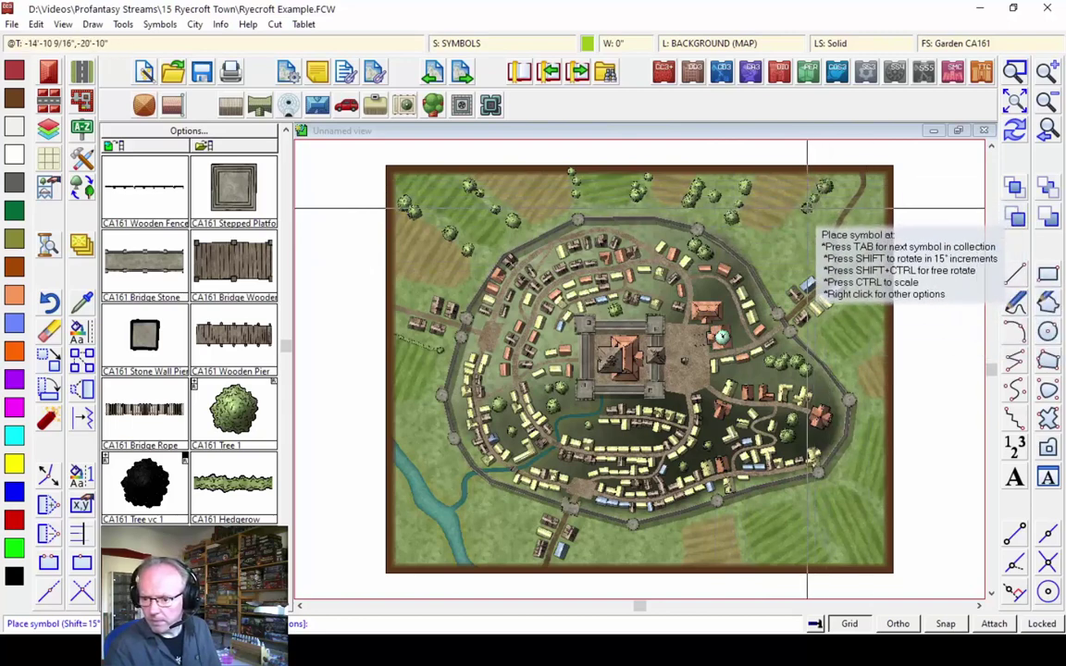
{"action": "left_click", "coordinate": [807, 204]}
{"action": "left_click", "coordinate": [795, 220]}
{"action": "left_click", "coordinate": [783, 235]}
Place trees southeast of the eastern gate, along the boundary between the eastern green field and the brown field below it
{"action": "left_click", "coordinate": [820, 335]}
{"action": "left_click", "coordinate": [832, 346]}
{"action": "left_click", "coordinate": [847, 359]}
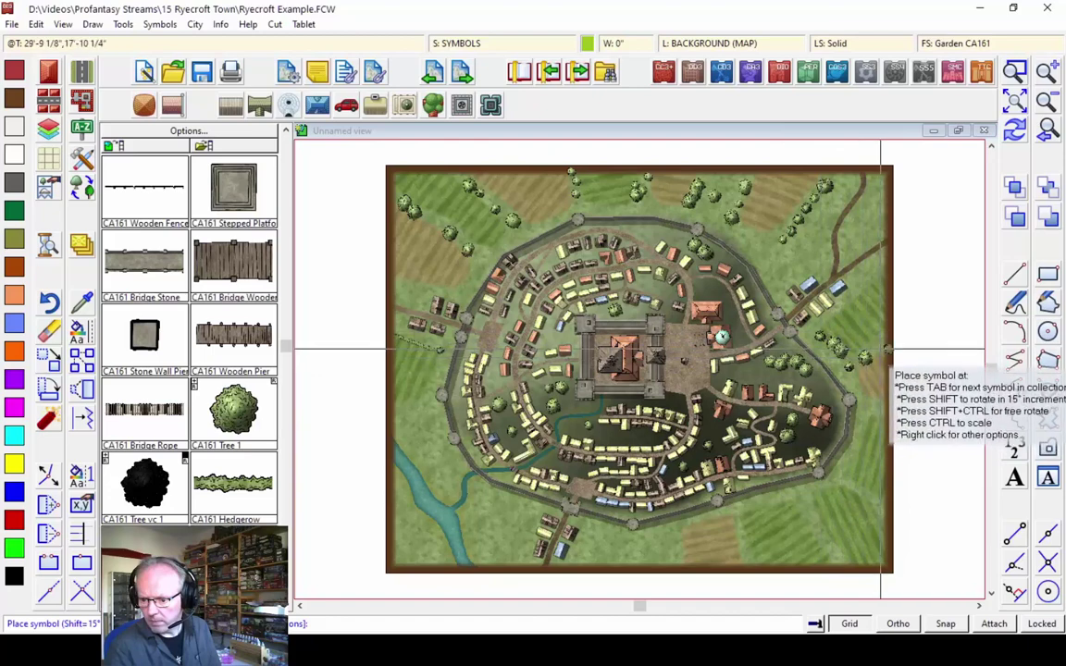
{"action": "left_click", "coordinate": [863, 362]}
{"action": "left_click", "coordinate": [881, 352]}
Place trees at both ends of the lower eastern green field, south of the brown field and near the town's southeastern tower
{"action": "left_click", "coordinate": [869, 408]}
{"action": "left_click", "coordinate": [886, 405]}
{"action": "left_click", "coordinate": [877, 404]}
{"action": "left_click", "coordinate": [851, 484]}
{"action": "left_click", "coordinate": [865, 489]}
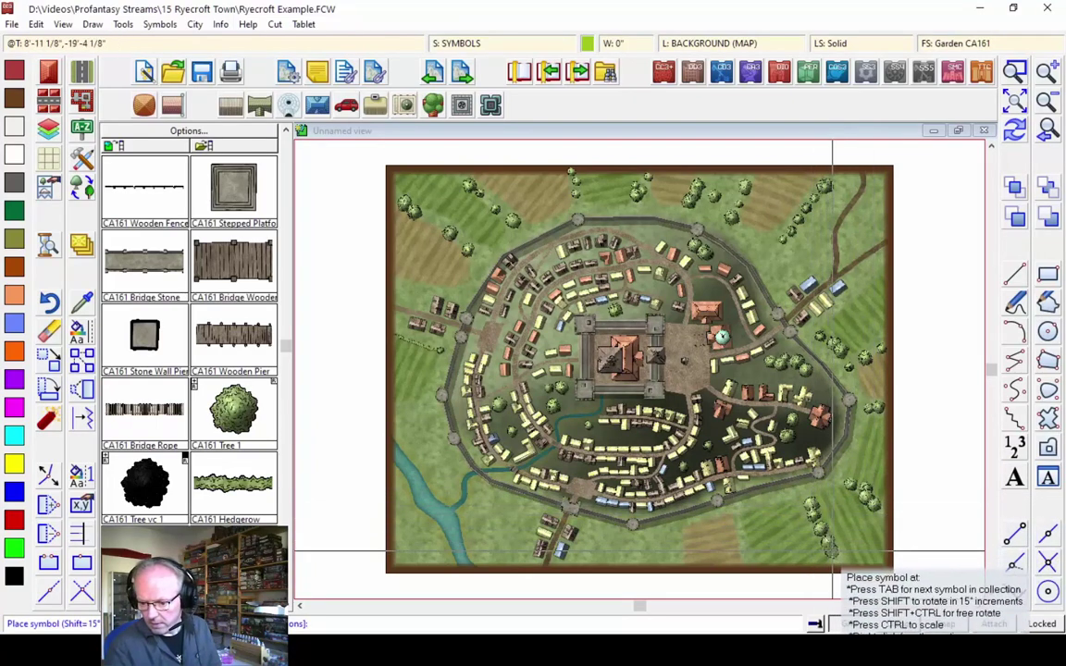
Place rows of trees along the edges of the green and brown fields on the southern border
{"action": "left_click", "coordinate": [840, 567]}
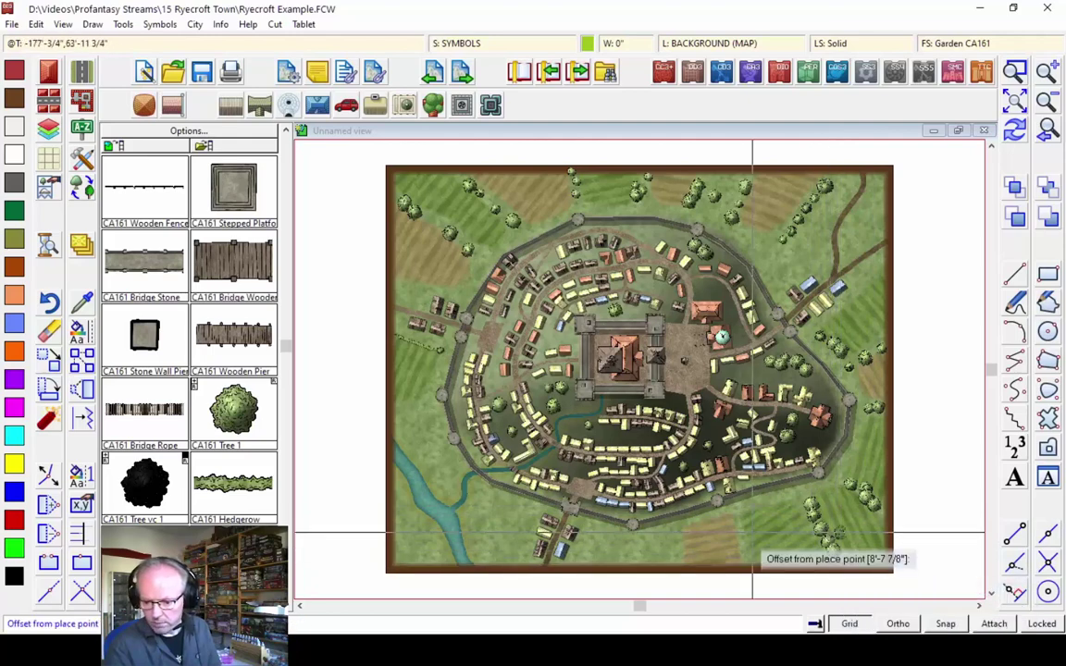
{"action": "left_click", "coordinate": [811, 529]}
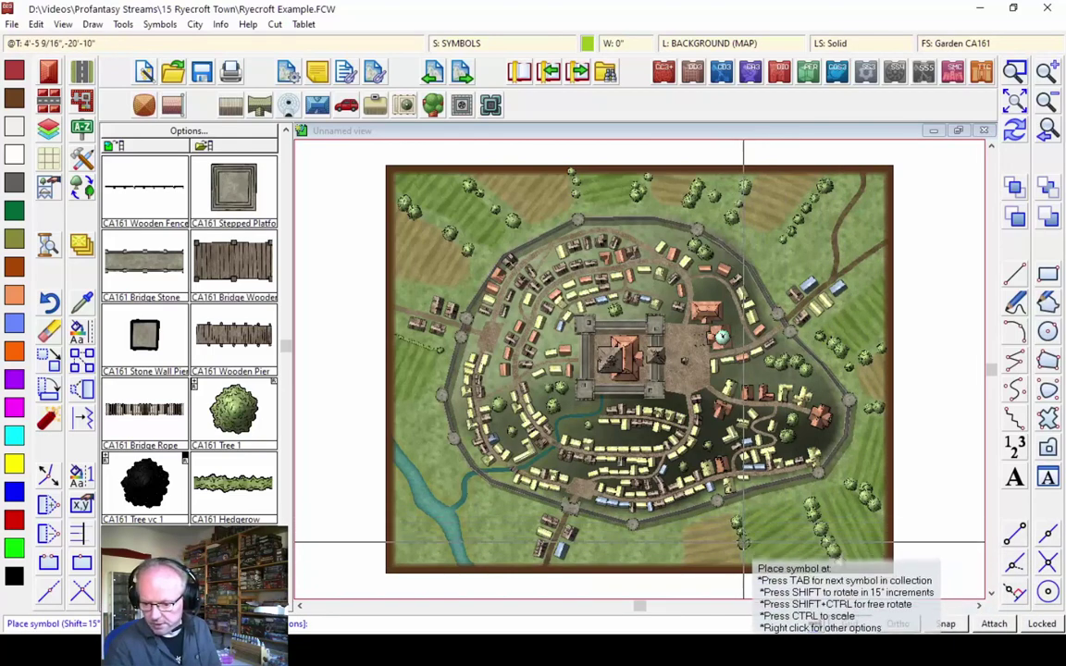
{"action": "left_click", "coordinate": [747, 554]}
{"action": "left_click", "coordinate": [738, 559]}
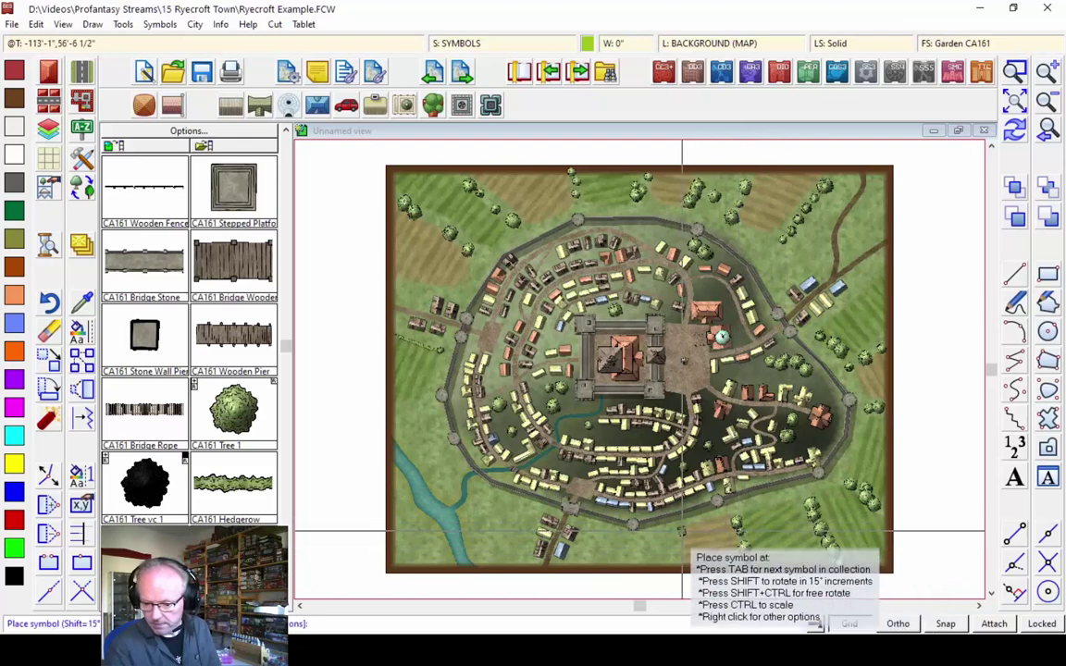
{"action": "left_click", "coordinate": [680, 552]}
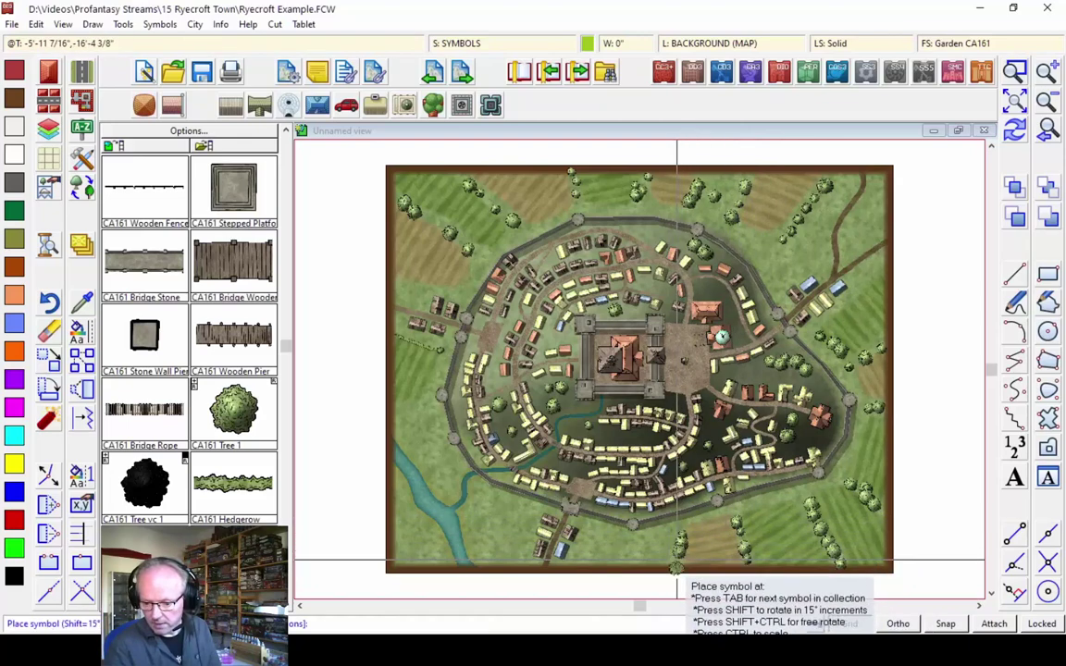
{"action": "left_click", "coordinate": [677, 553]}
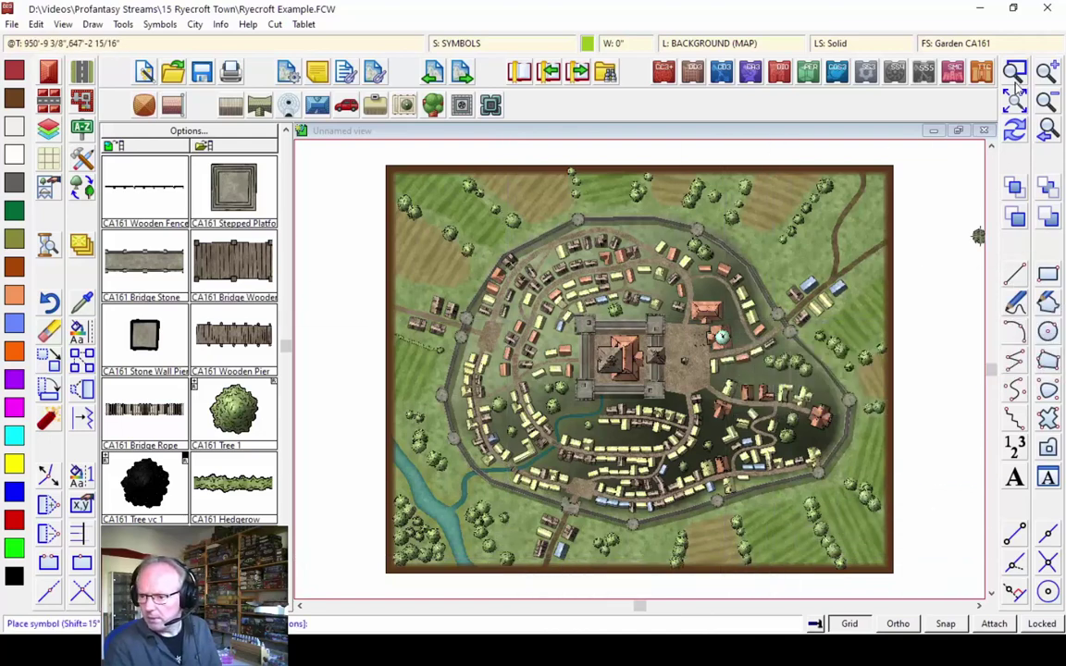
Place a row of trees along the northern side of the northeastern road, from the fork to the map border
{"action": "left_click", "coordinate": [894, 326]}
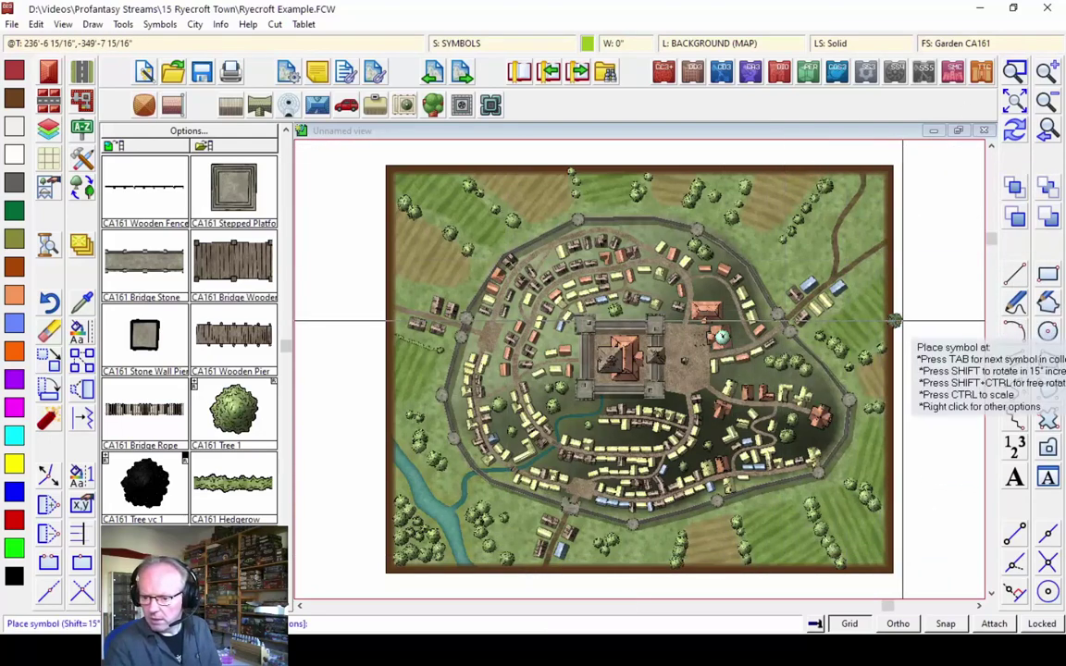
{"action": "left_click", "coordinate": [646, 435]}
{"action": "left_click", "coordinate": [677, 413]}
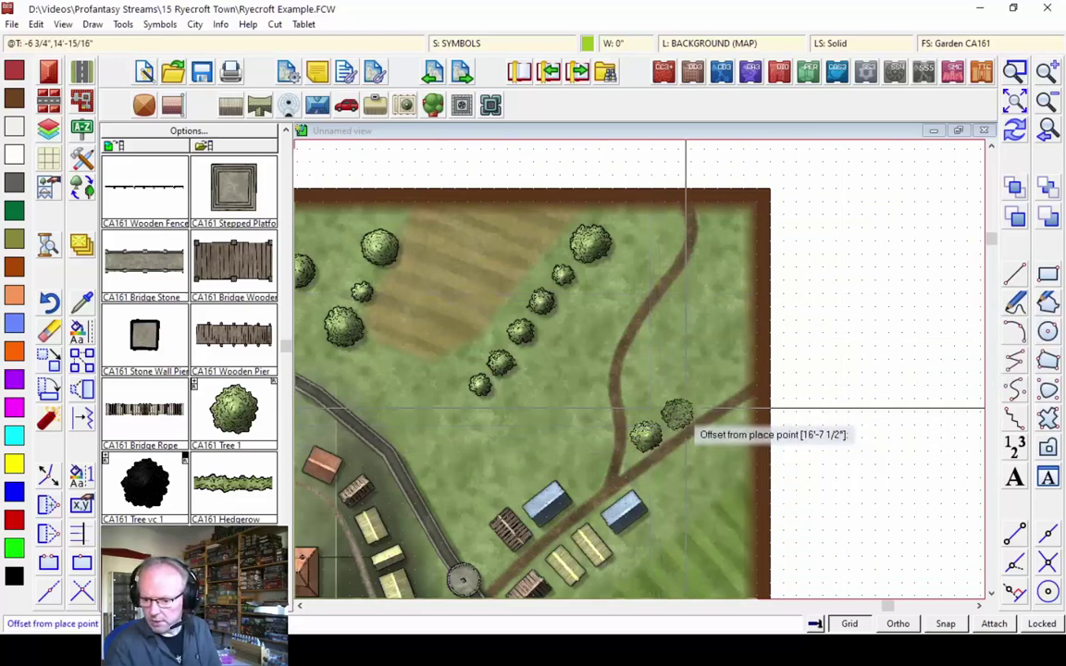
{"action": "left_click", "coordinate": [714, 388]}
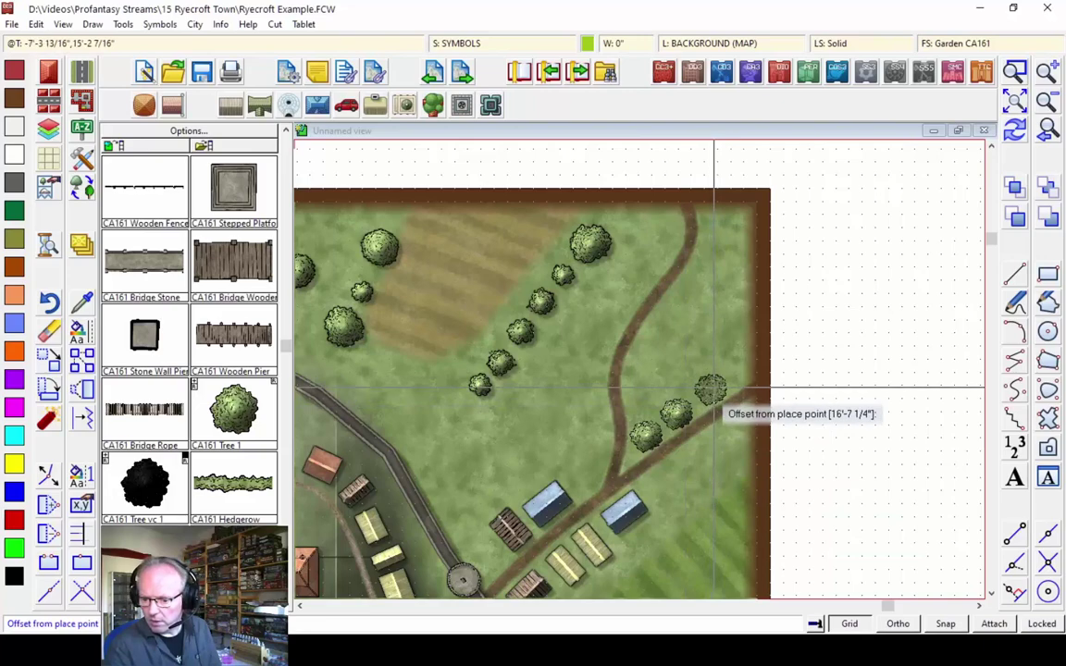
{"action": "left_click", "coordinate": [715, 388]}
{"action": "left_click", "coordinate": [752, 380]}
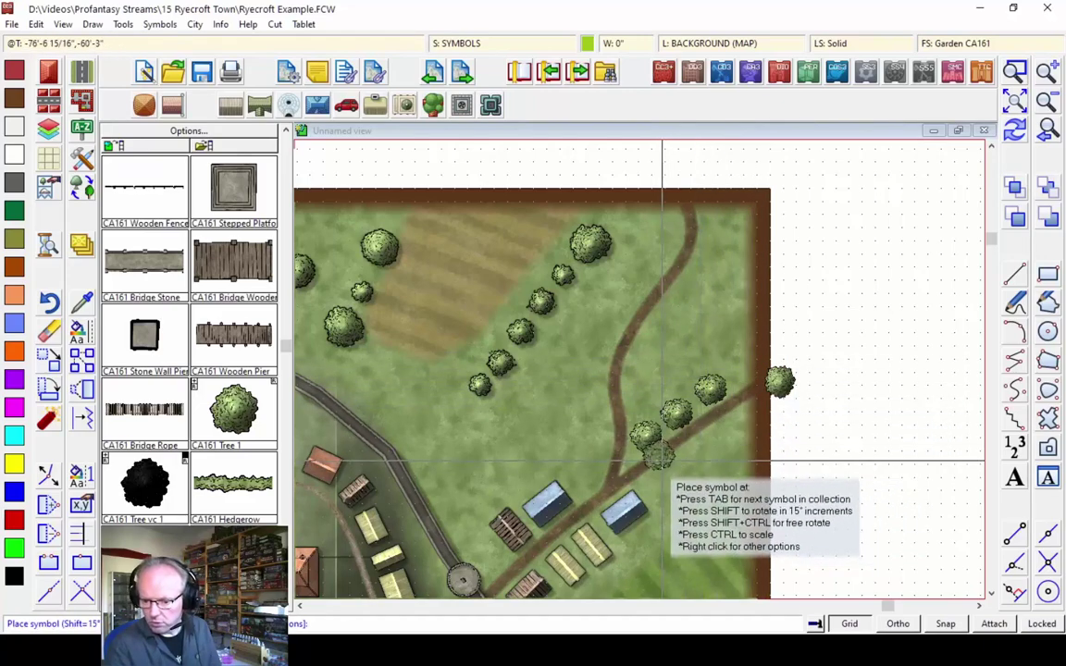
Place a row of trees along the southern side of the northeastern road, east of the houses
{"action": "left_click", "coordinate": [629, 458]}
{"action": "left_click", "coordinate": [670, 479]}
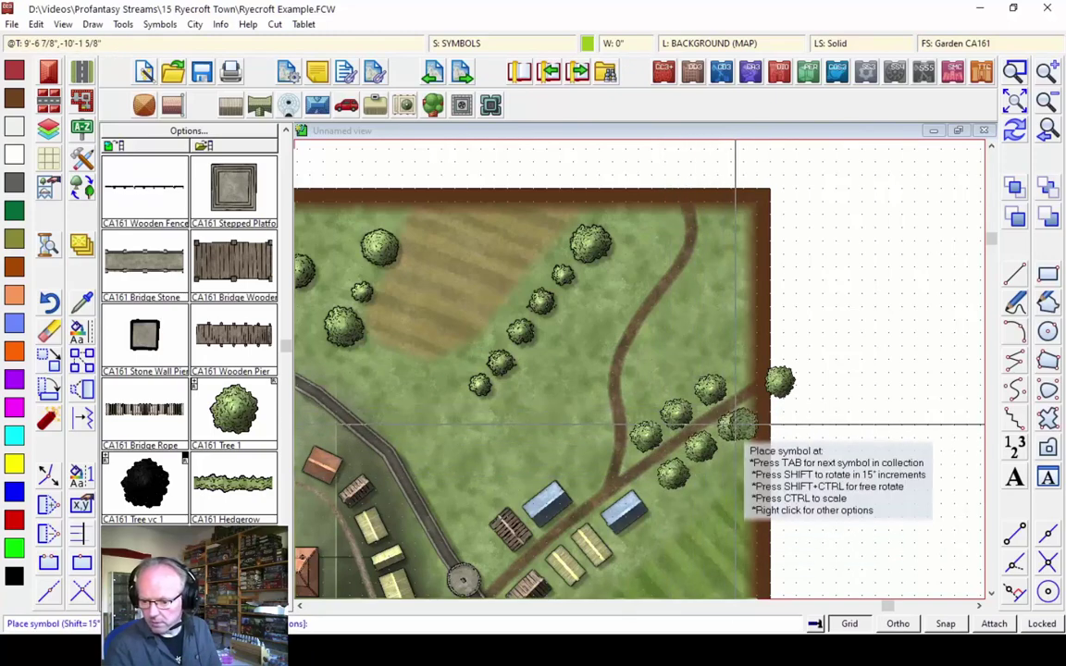
{"action": "left_click", "coordinate": [754, 379]}
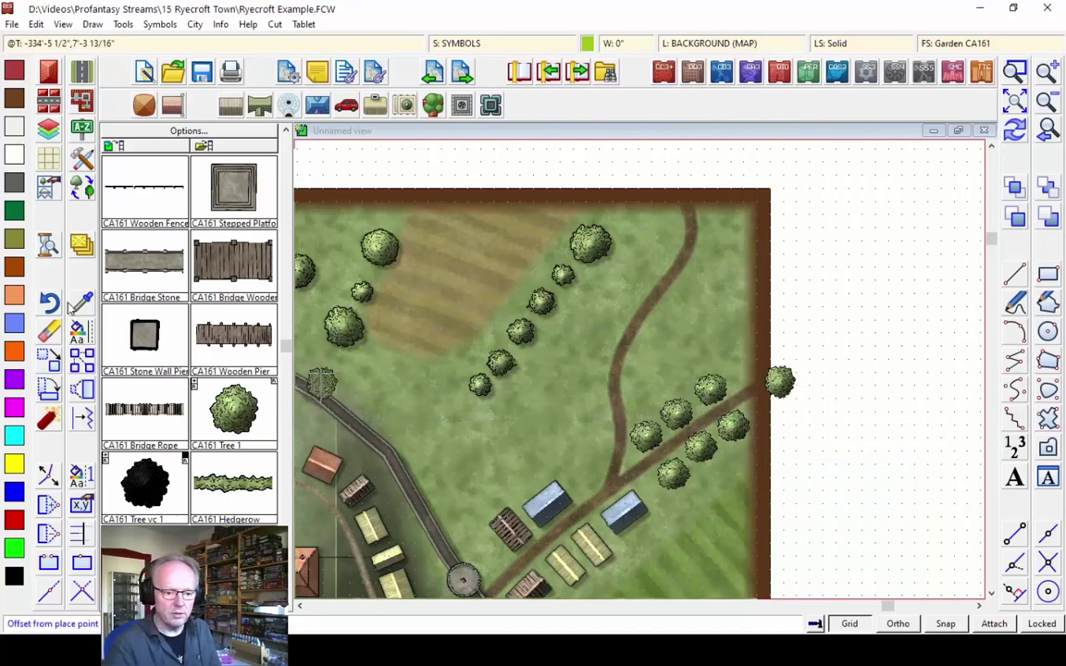
Erase the tree standing outside the eastern map border at the end of the northeastern road
{"action": "left_click", "coordinate": [51, 333]}
{"action": "left_click", "coordinate": [777, 379]}
{"action": "right_click", "coordinate": [822, 372]}
{"action": "left_click", "coordinate": [818, 371]}
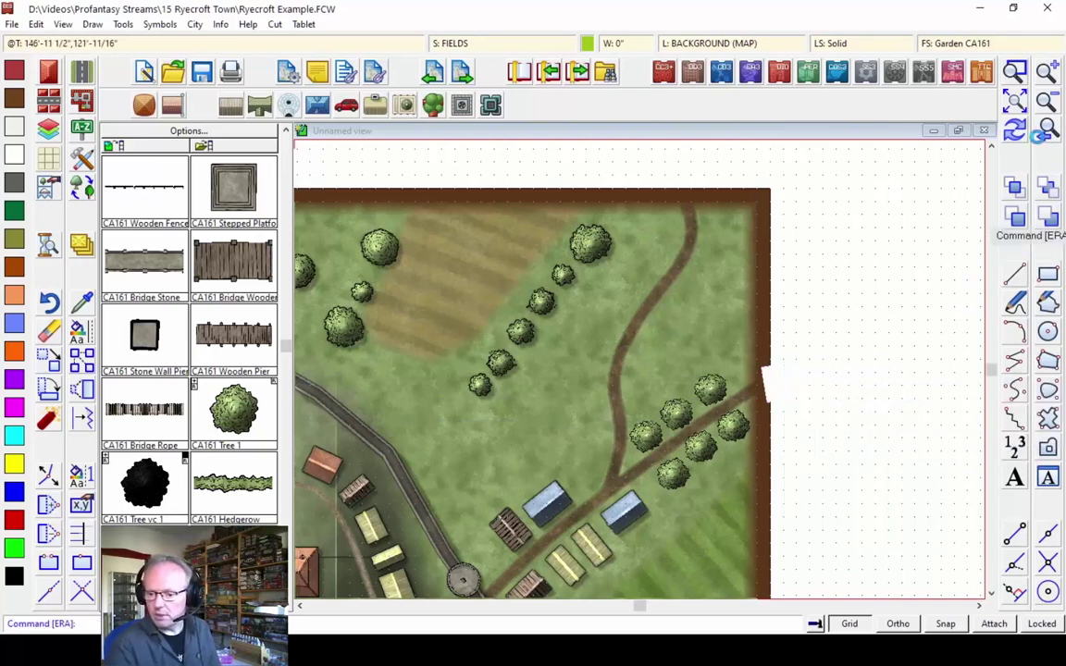
{"action": "left_click", "coordinate": [1017, 103]}
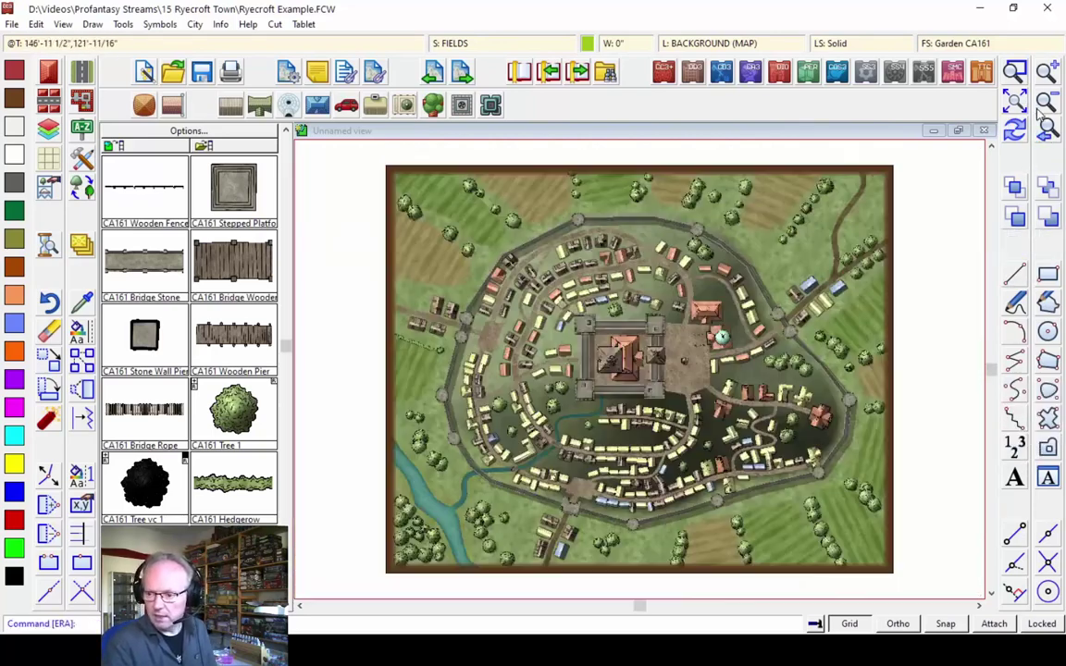
Zoom in on the map's northeast corner around the fork in the road
{"action": "left_click", "coordinate": [1015, 72]}
{"action": "left_click", "coordinate": [787, 159]}
{"action": "left_click", "coordinate": [803, 292]}
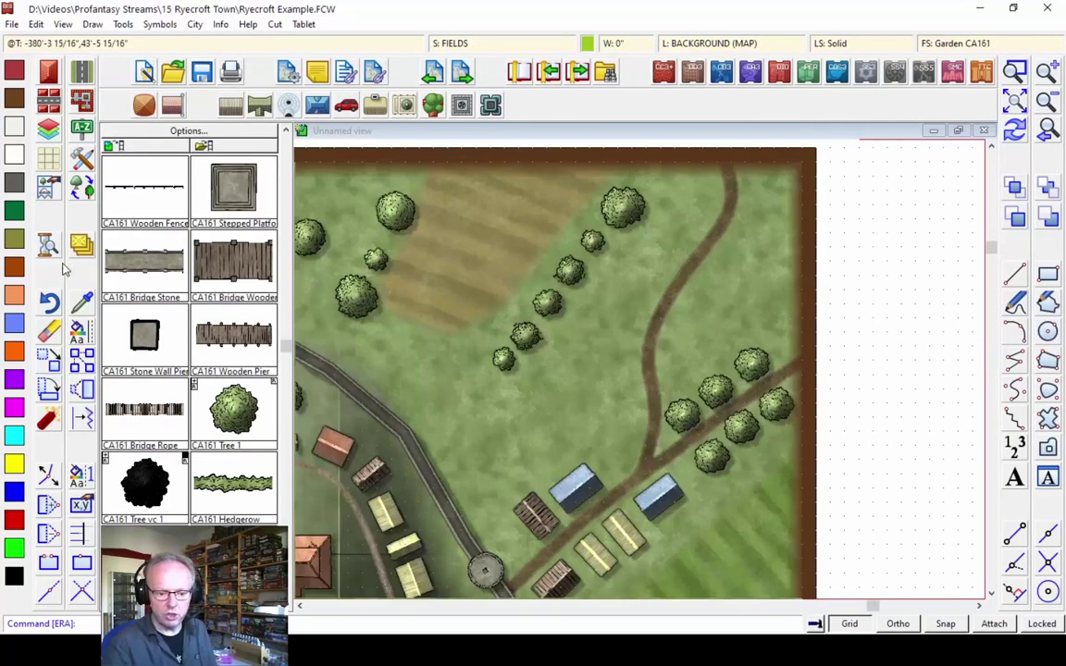
Place two trees west of the northeastern side road, one near the northern map border and one farther south
{"action": "left_click", "coordinate": [227, 414]}
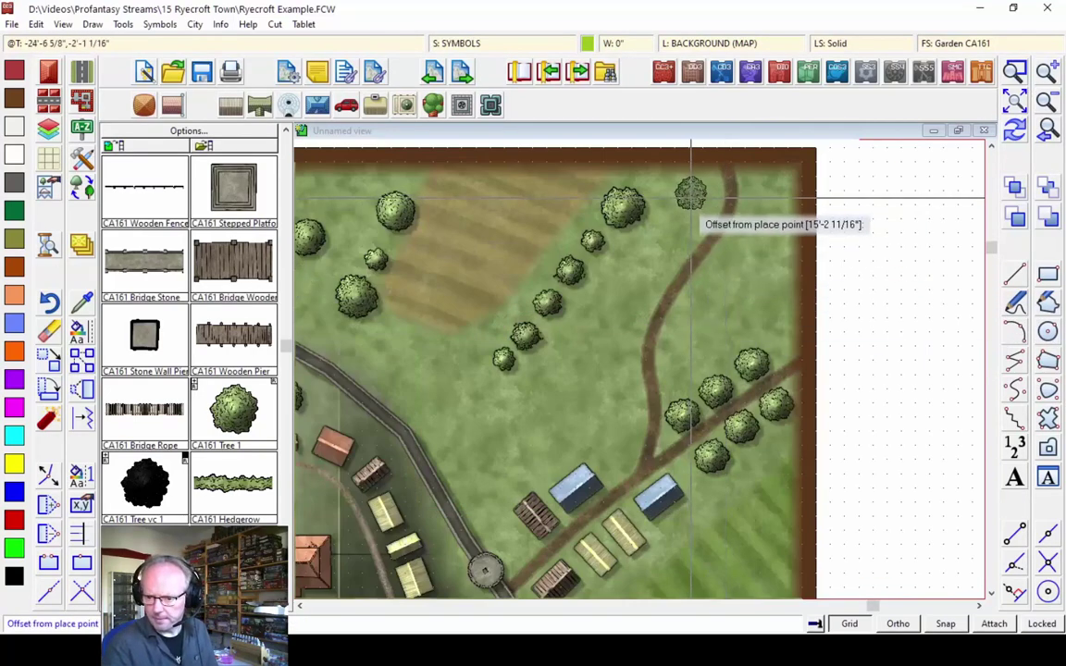
{"action": "left_click", "coordinate": [618, 357]}
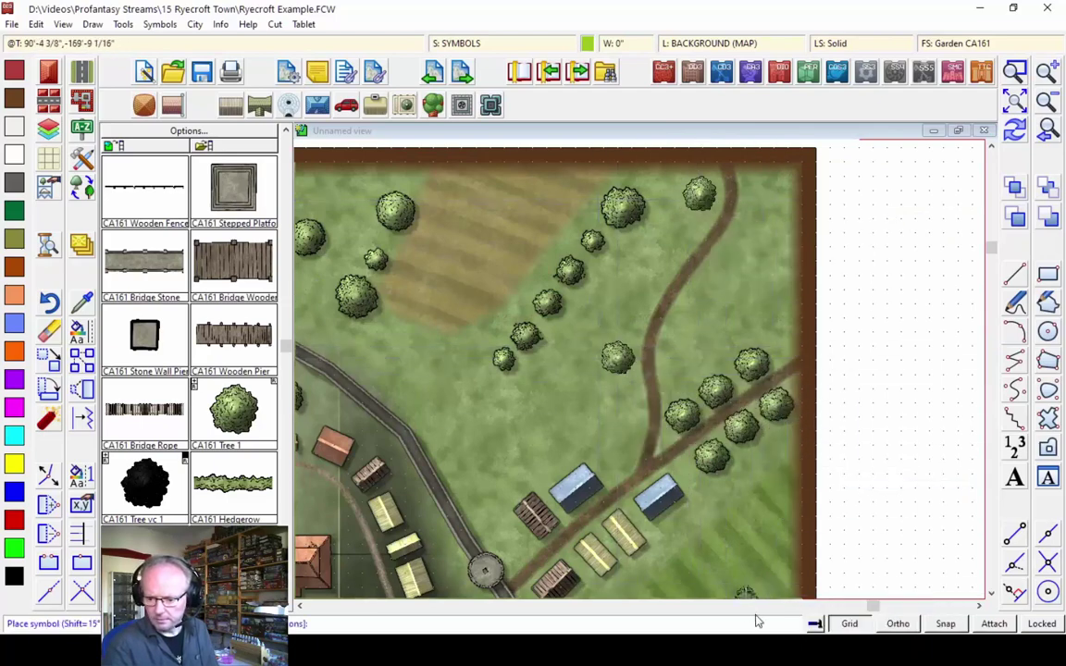
{"action": "left_click", "coordinate": [620, 455]}
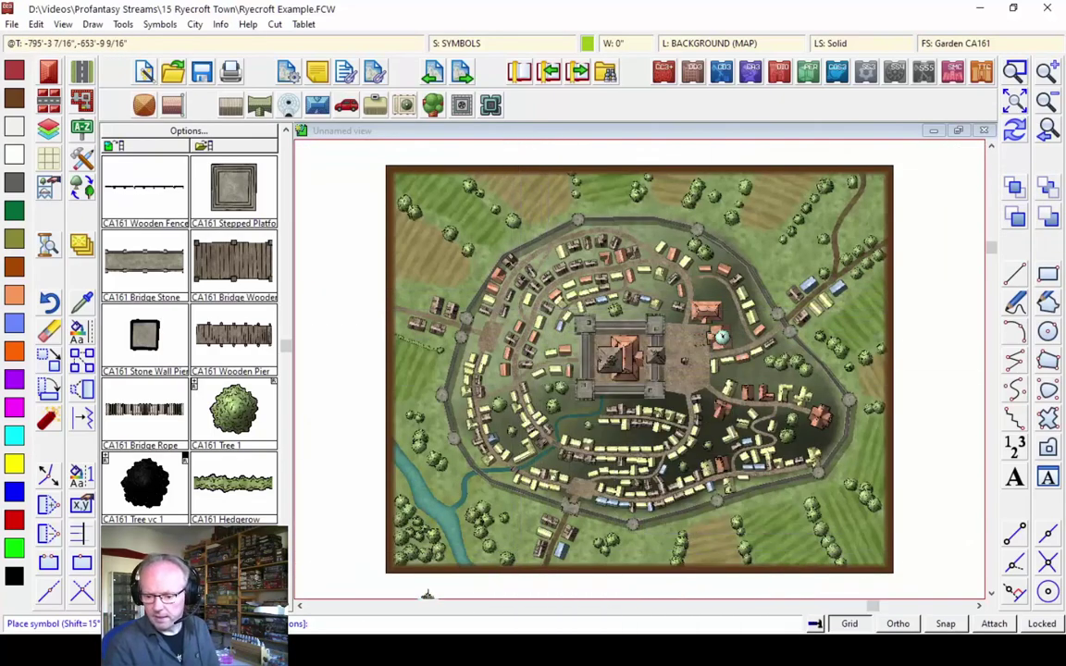
{"action": "right_click", "coordinate": [435, 421]}
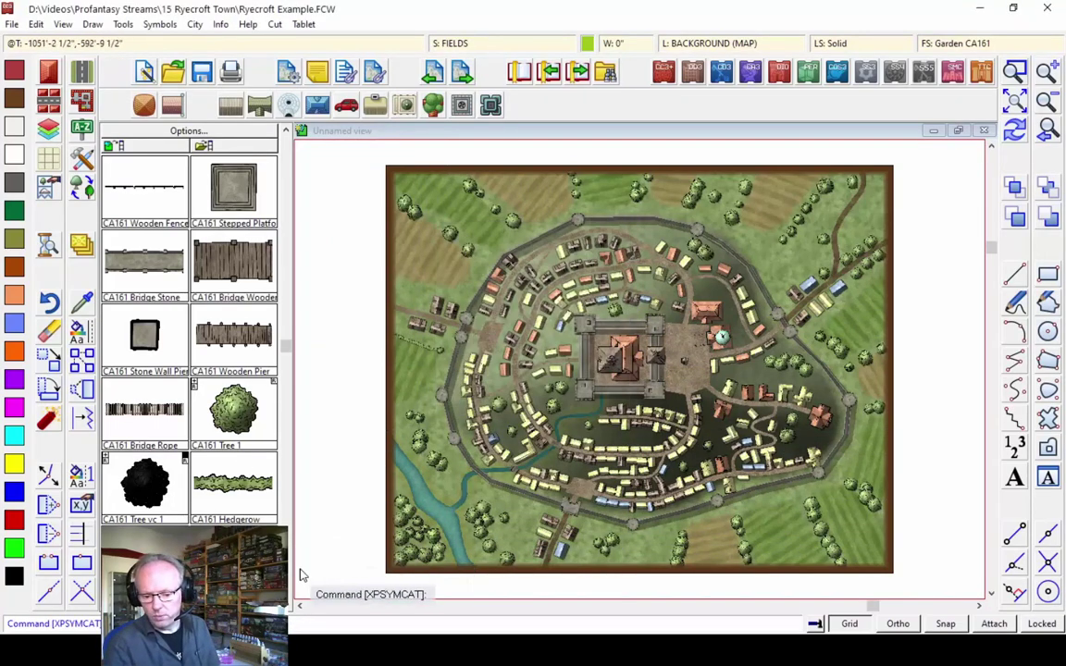
Set the current drawing colour to dark red, colour number 162
{"action": "scroll", "coordinate": [262, 523], "scroll_direction": "down", "scroll_amount": 3}
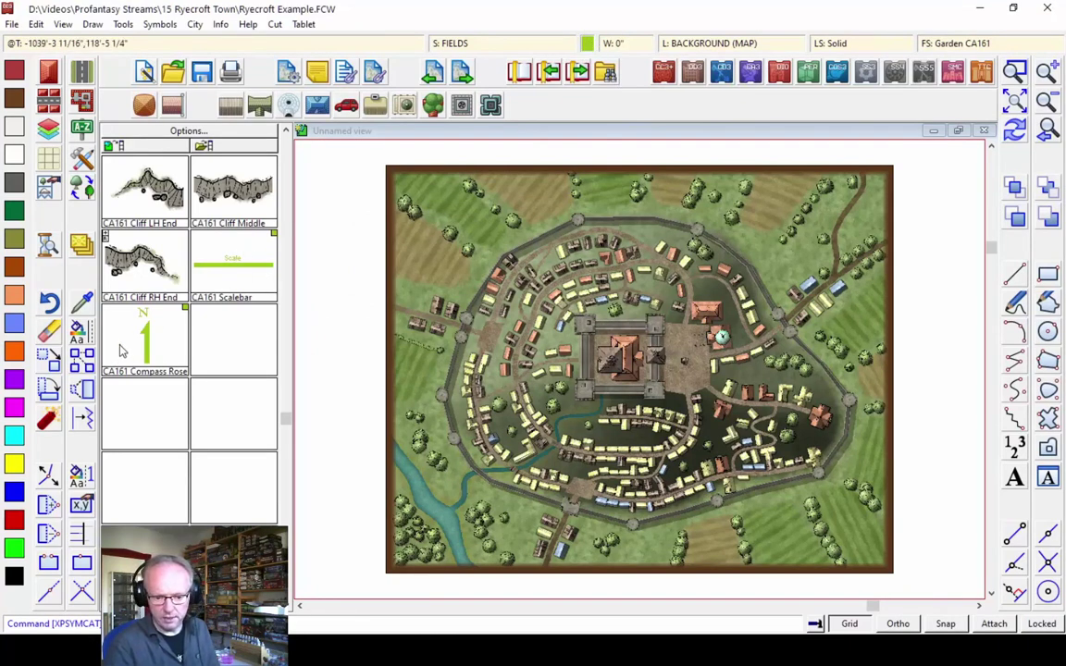
{"action": "left_click", "coordinate": [586, 43]}
{"action": "left_click", "coordinate": [460, 348]}
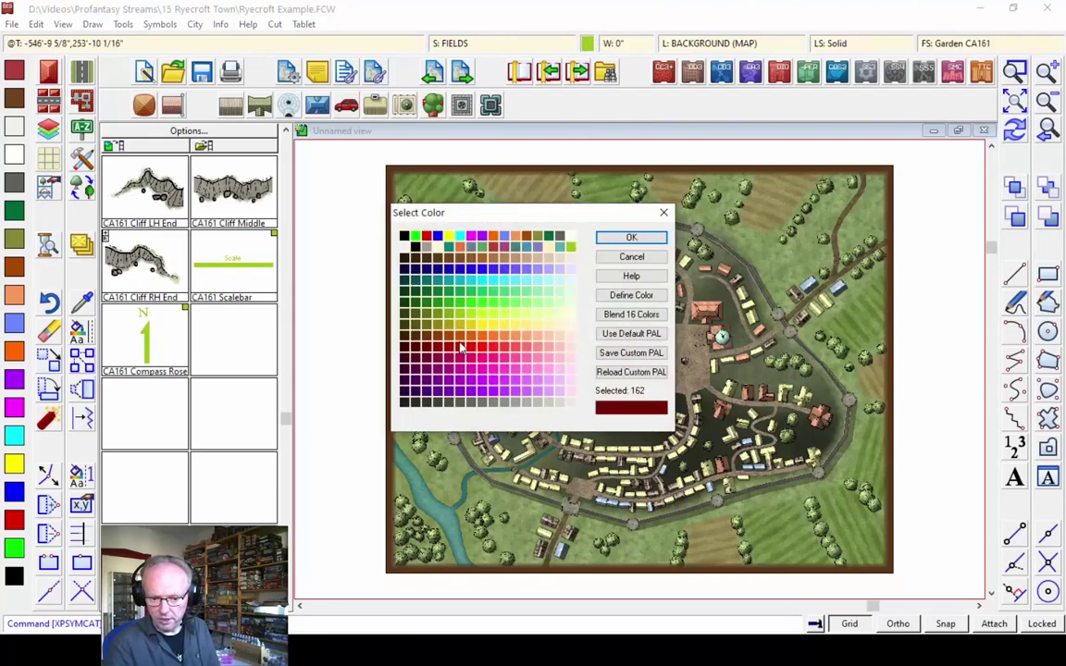
{"action": "left_click", "coordinate": [630, 239]}
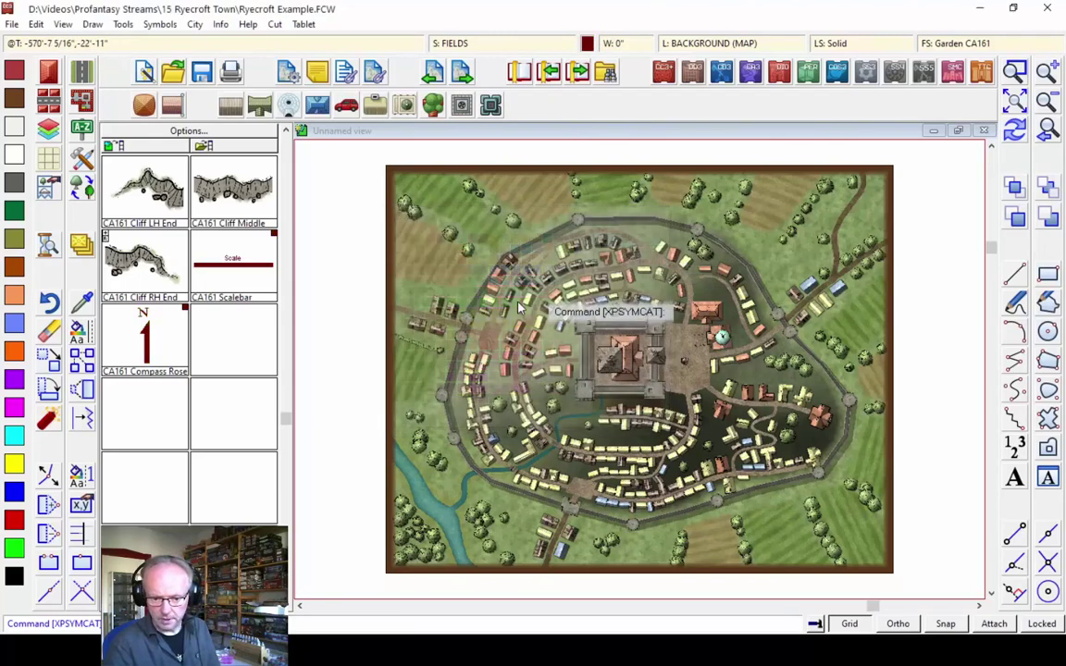
Set the current colour to black and place the CA161 Compass Rose north arrow in the map's southeast corner
{"action": "left_click", "coordinate": [586, 46]}
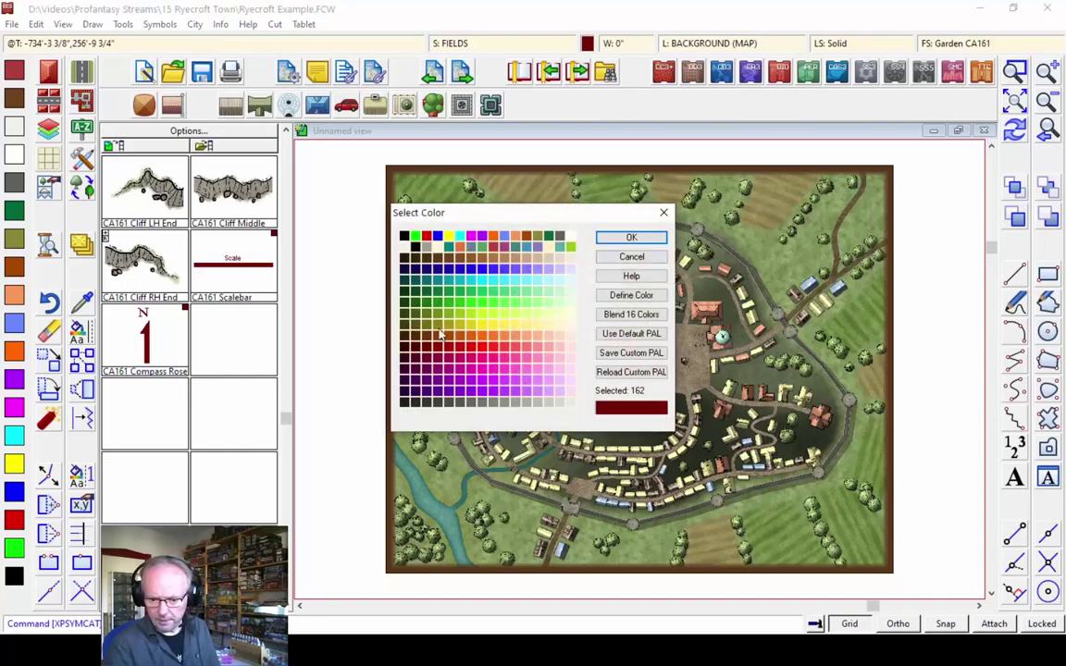
{"action": "left_click", "coordinate": [404, 237]}
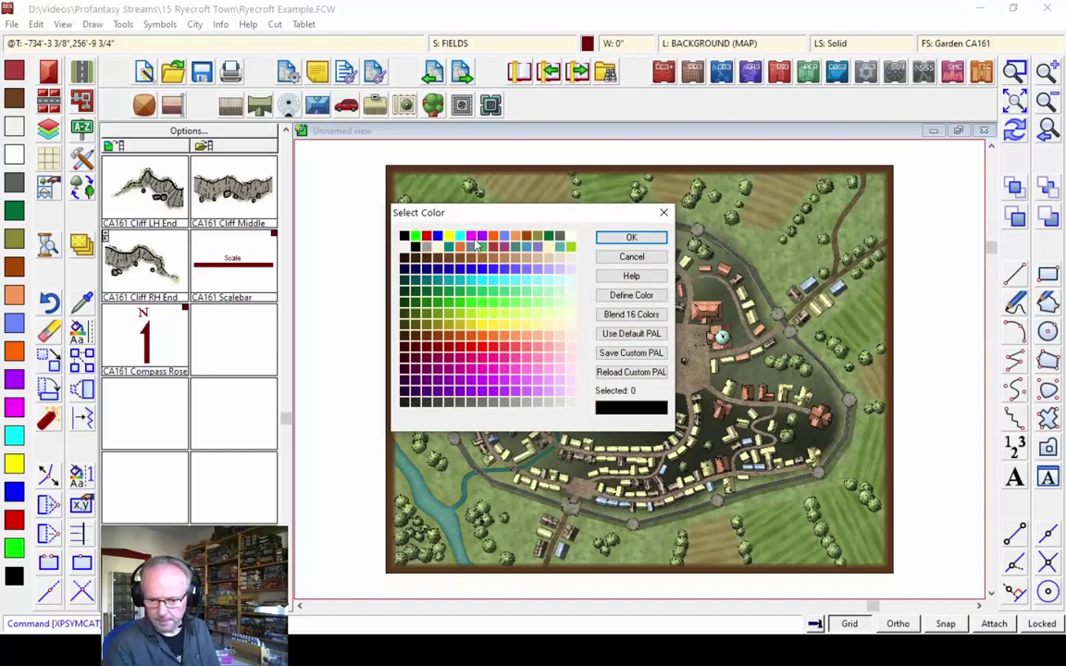
{"action": "left_click", "coordinate": [630, 238]}
{"action": "left_click", "coordinate": [150, 337]}
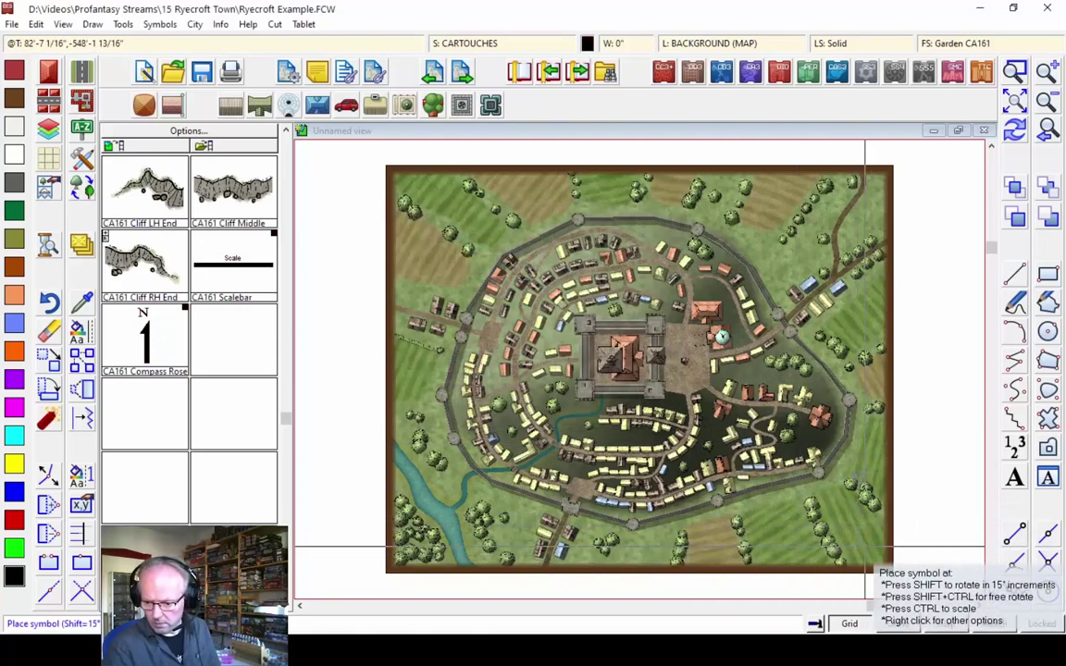
{"action": "left_click", "coordinate": [867, 550]}
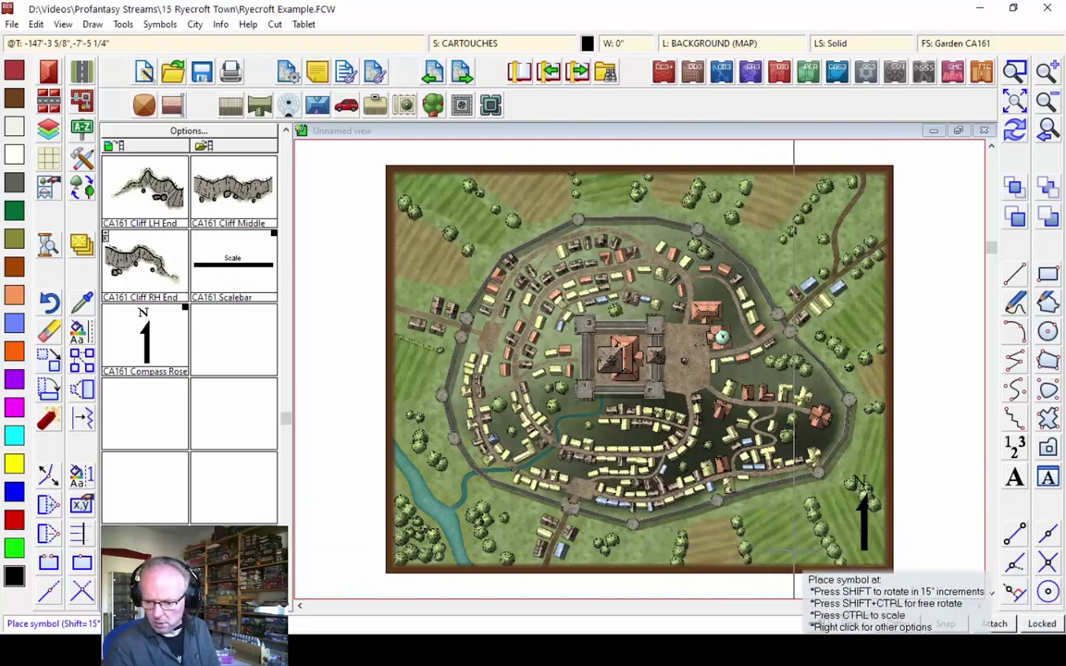
{"action": "right_click", "coordinate": [756, 538]}
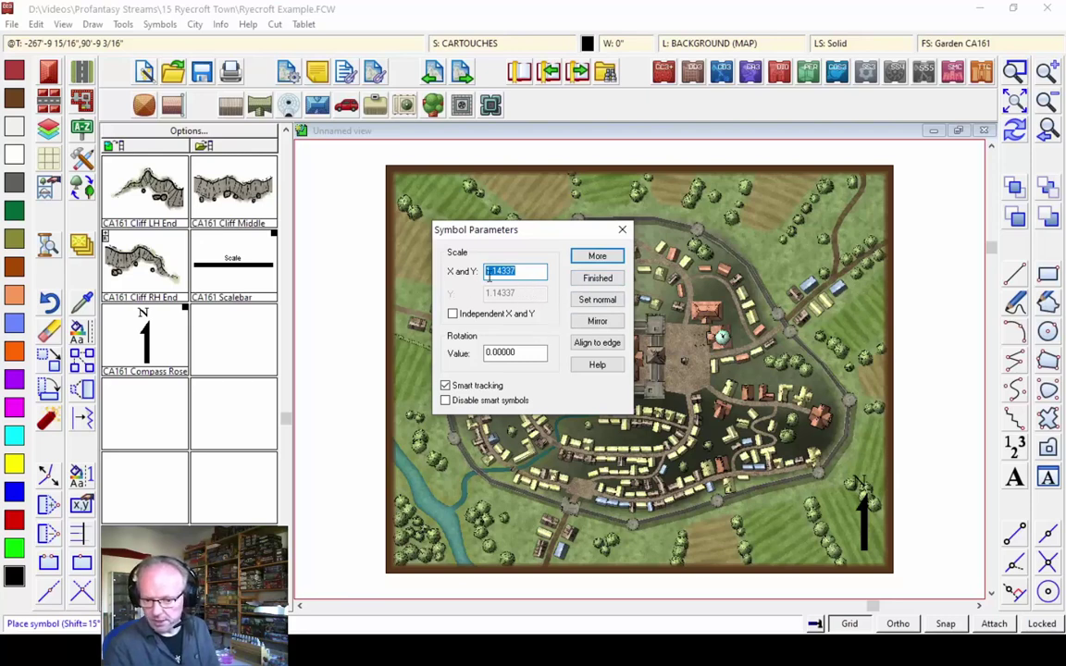
{"action": "left_click", "coordinate": [598, 277]}
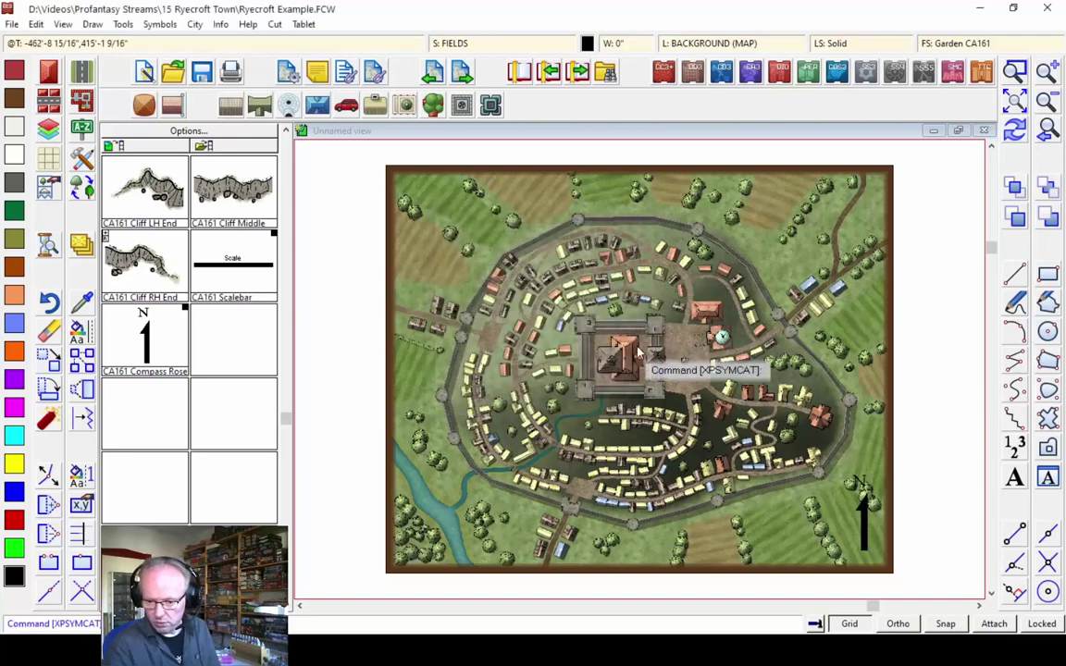
Choose the CA161 Scalebar symbol for placement and set its scale to 2
{"action": "left_click", "coordinate": [231, 275]}
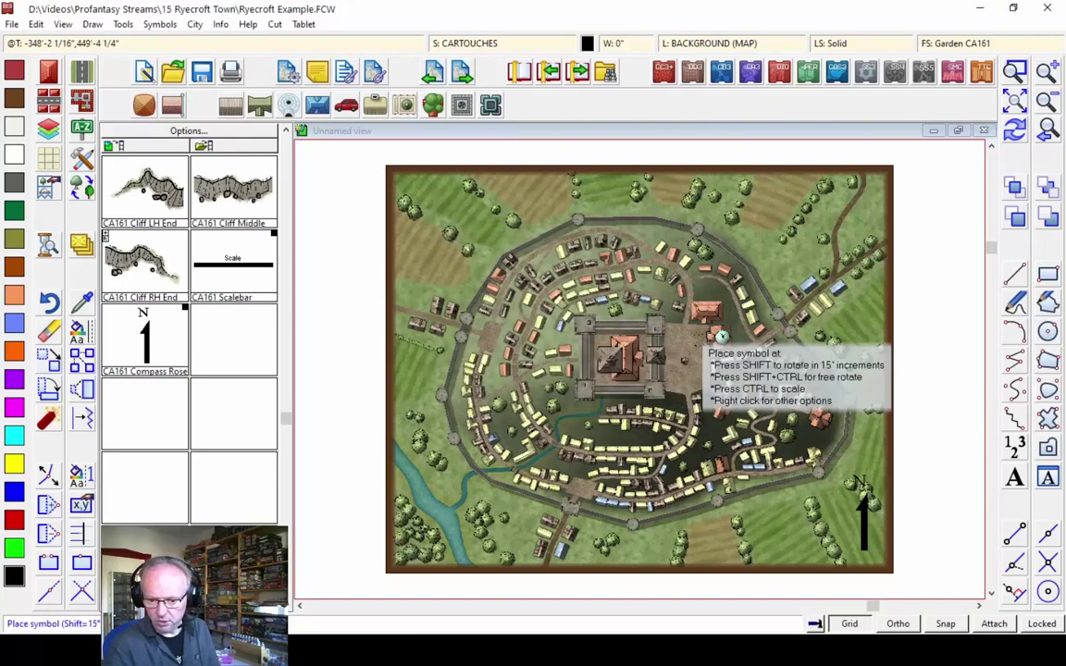
{"action": "right_click", "coordinate": [593, 306]}
{"action": "left_click", "coordinate": [596, 300]}
{"action": "left_click", "coordinate": [598, 277]}
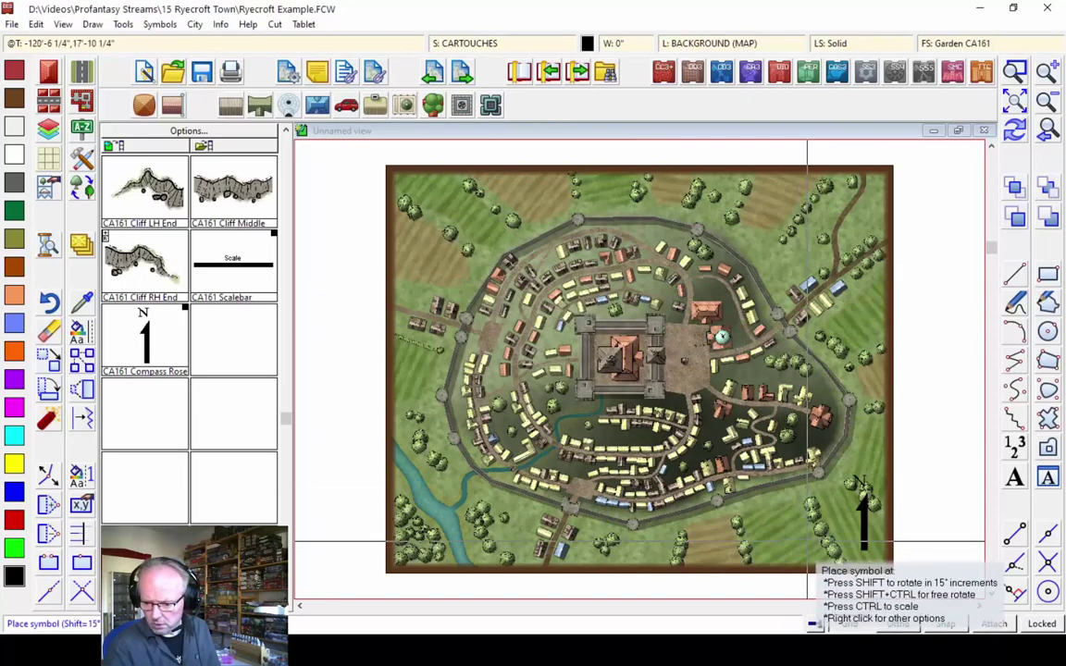
{"action": "left_click", "coordinate": [1015, 71]}
{"action": "left_click", "coordinate": [306, 141]}
{"action": "left_click", "coordinate": [912, 593]}
{"action": "scroll", "coordinate": [816, 548], "scroll_direction": "up", "scroll_amount": 3}
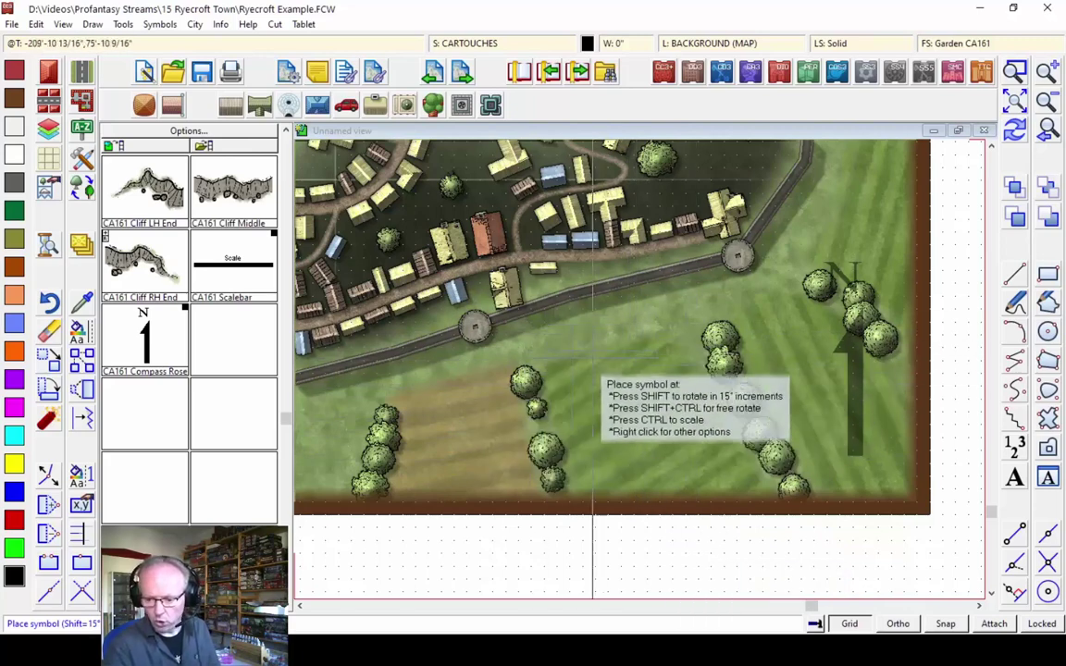
{"action": "right_click", "coordinate": [572, 326]}
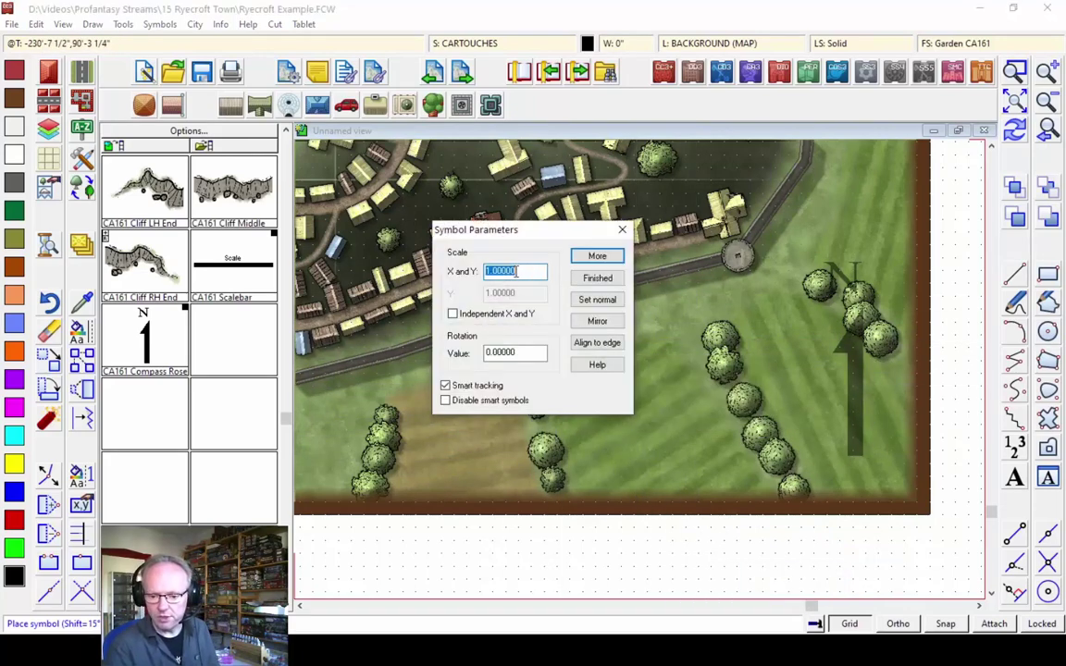
{"action": "type", "text": "2"}
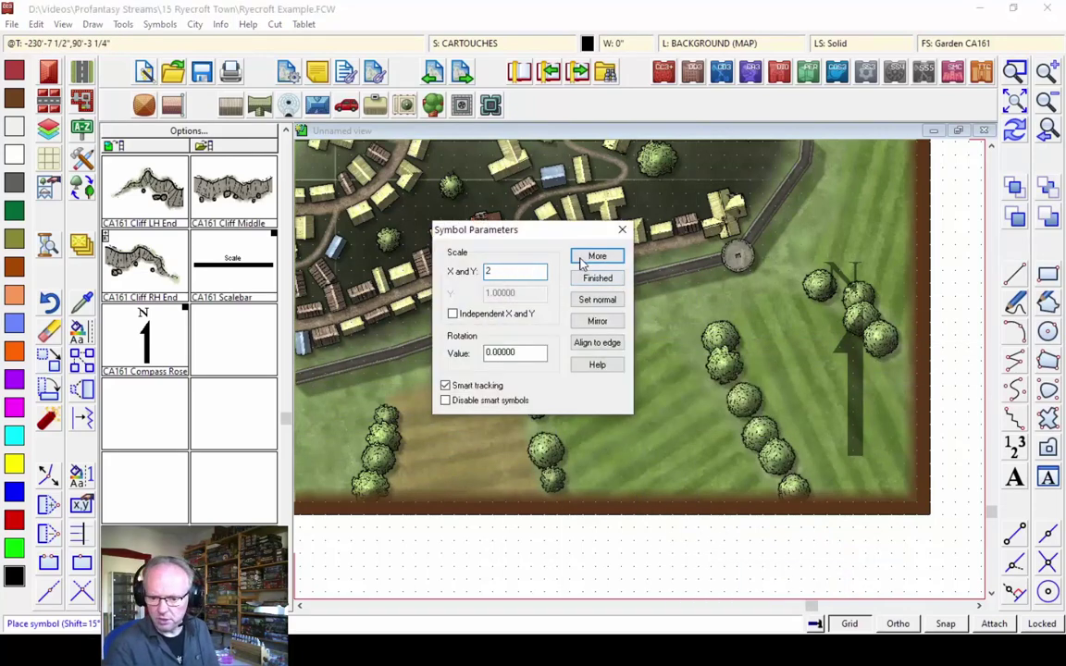
{"action": "left_click", "coordinate": [592, 256]}
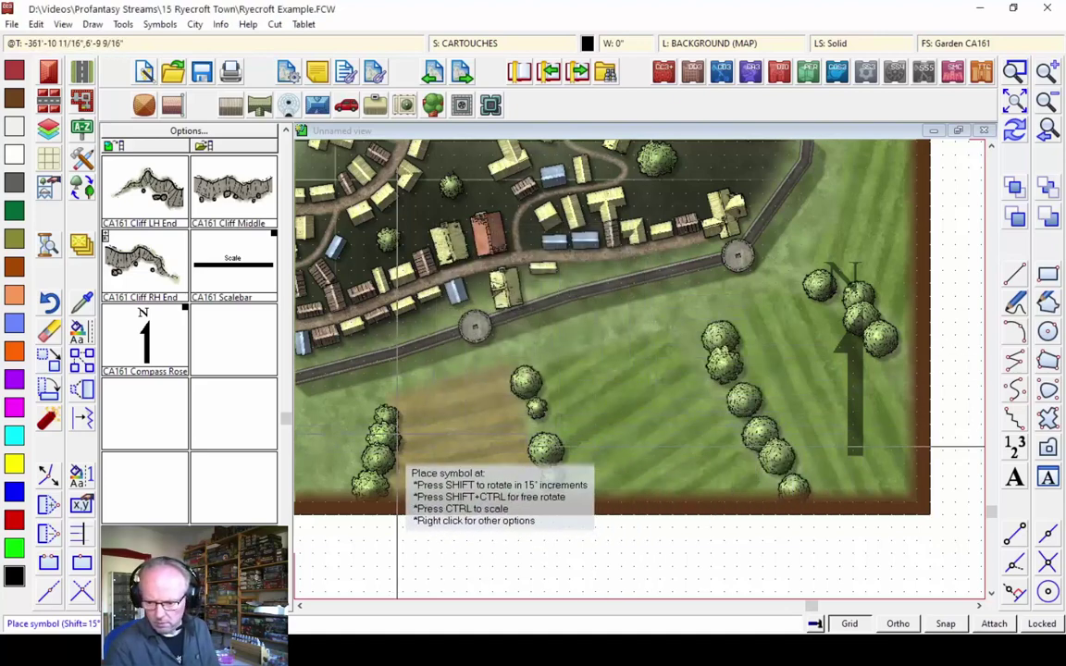
Place the scale bar just west of the north arrow near the southern map border and label it 200
{"action": "left_click", "coordinate": [648, 456]}
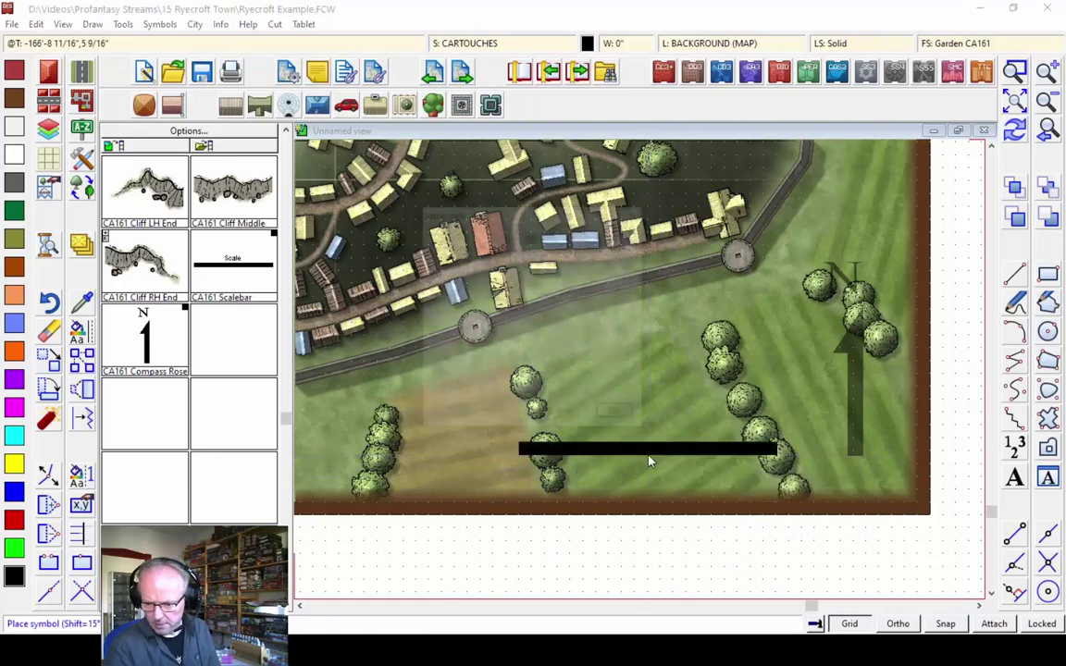
{"action": "type", "text": "200"}
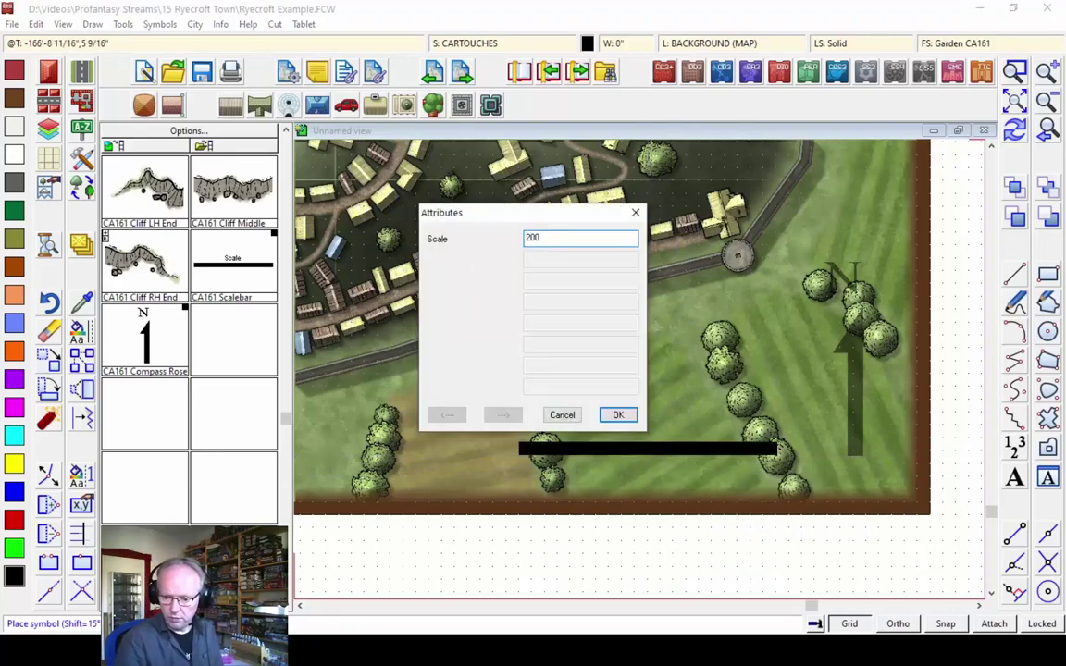
{"action": "key", "text": "Return"}
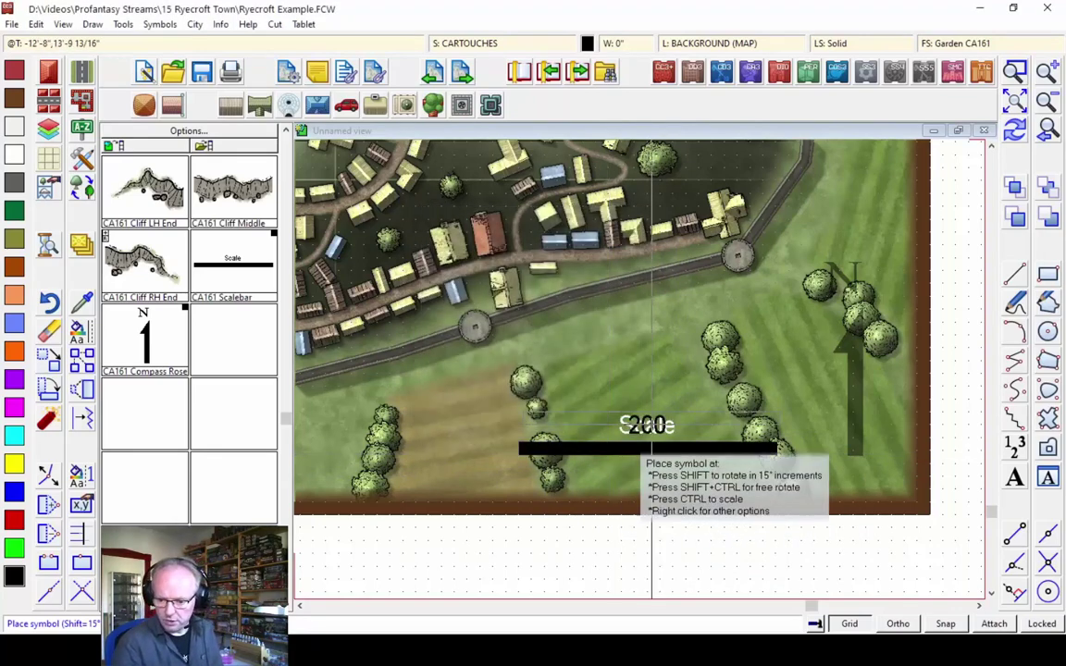
{"action": "left_click", "coordinate": [1015, 130]}
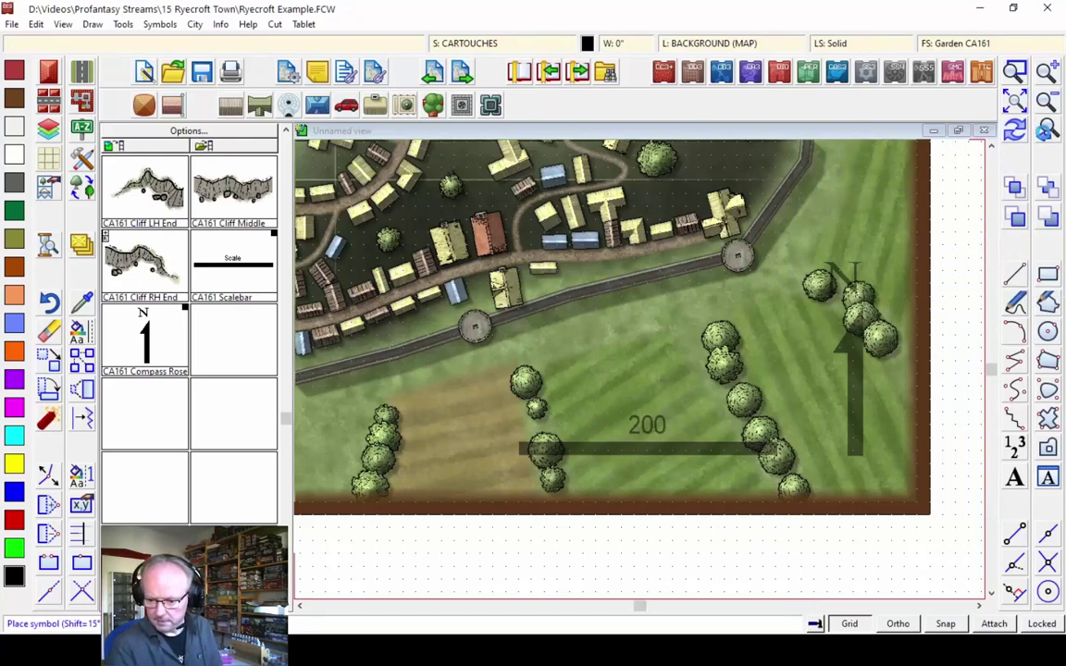
{"action": "left_click", "coordinate": [1047, 131]}
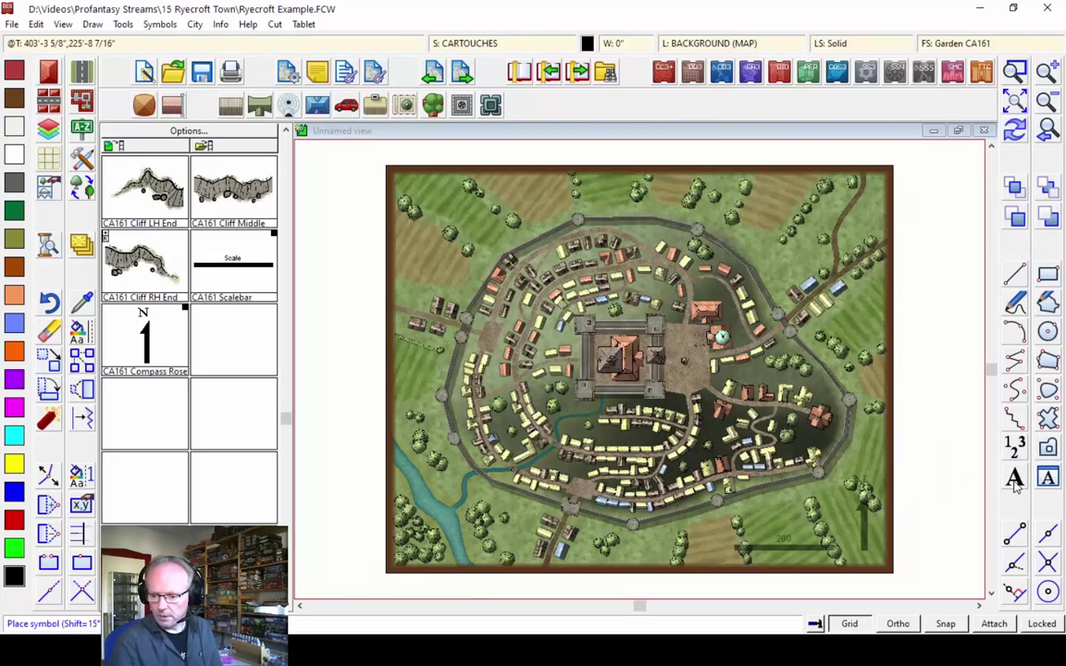
Place the Map Title symbol over the map's northwest corner with the text Stonehill
{"action": "left_click", "coordinate": [288, 162]}
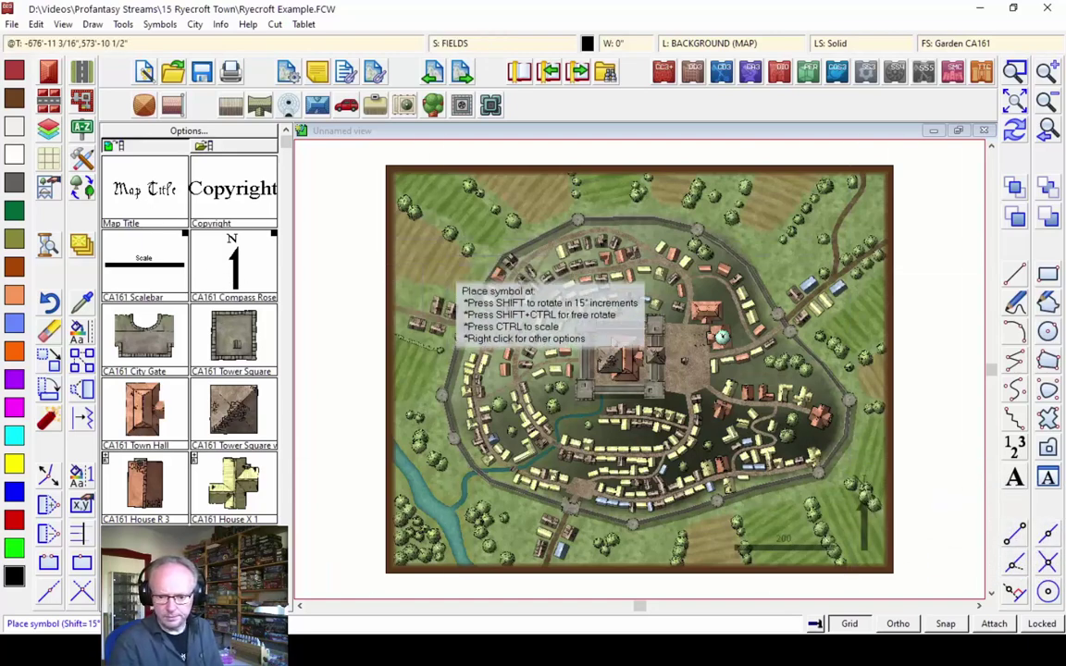
{"action": "left_click", "coordinate": [465, 225]}
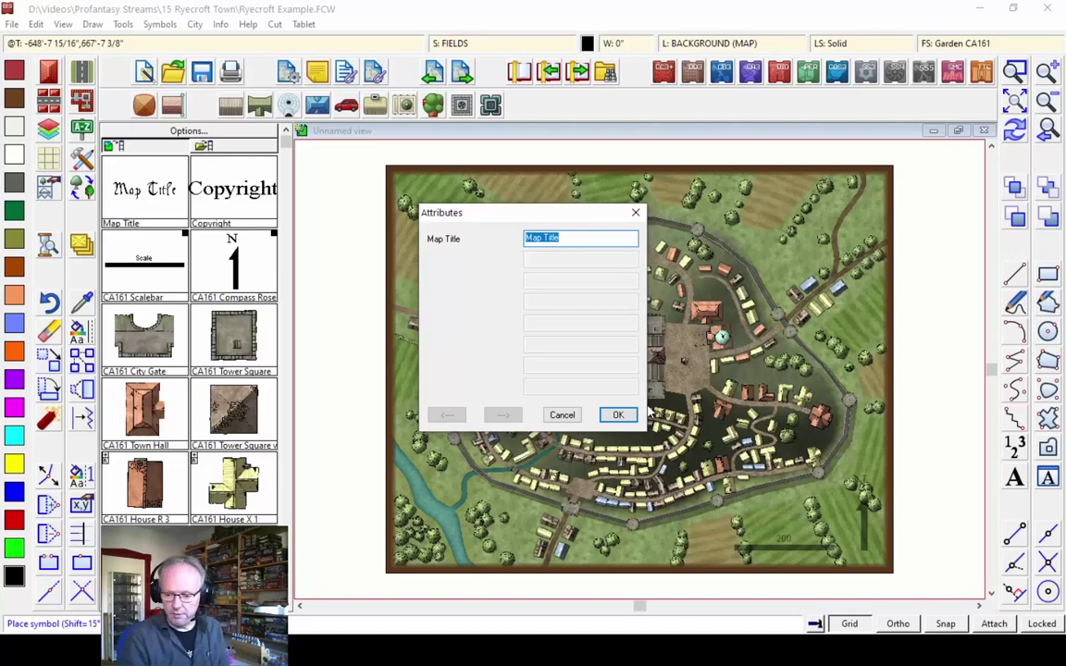
{"action": "type", "text": "Stonehill"}
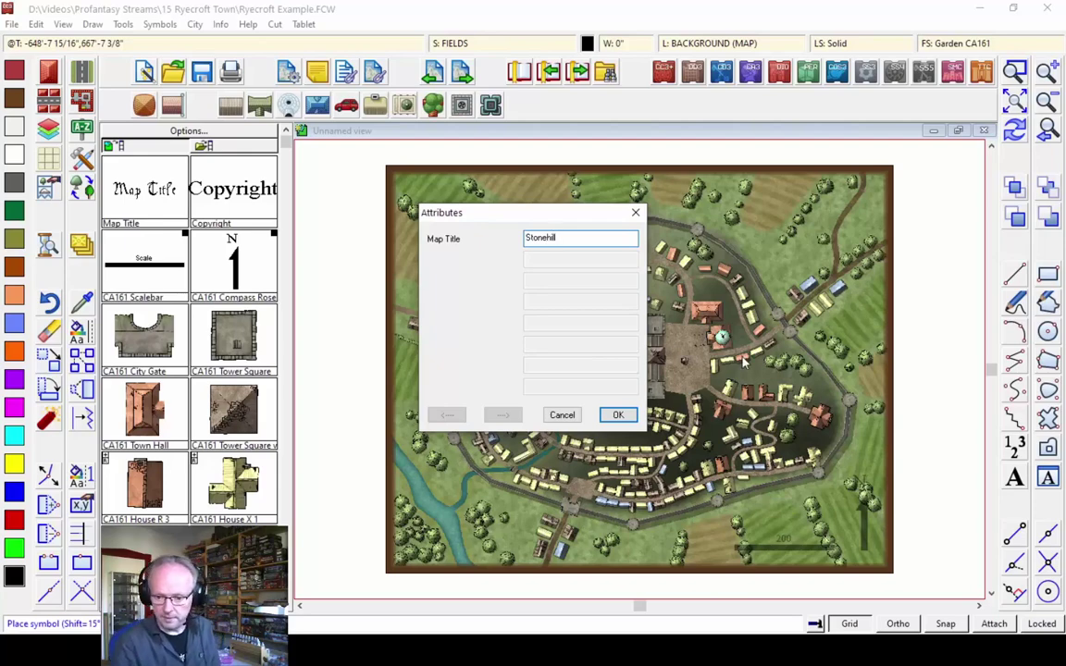
{"action": "left_click", "coordinate": [627, 416]}
{"action": "left_click", "coordinate": [527, 255]}
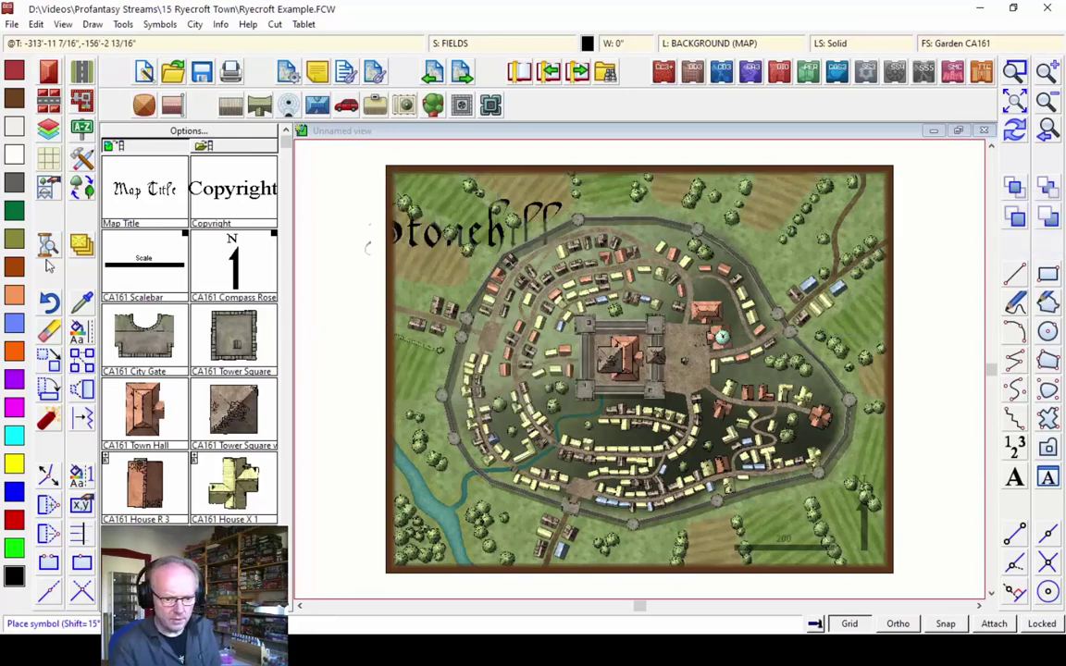
Move the Stonehill title inside the map border at the northwest corner and scale it down slightly
{"action": "left_click", "coordinate": [51, 363]}
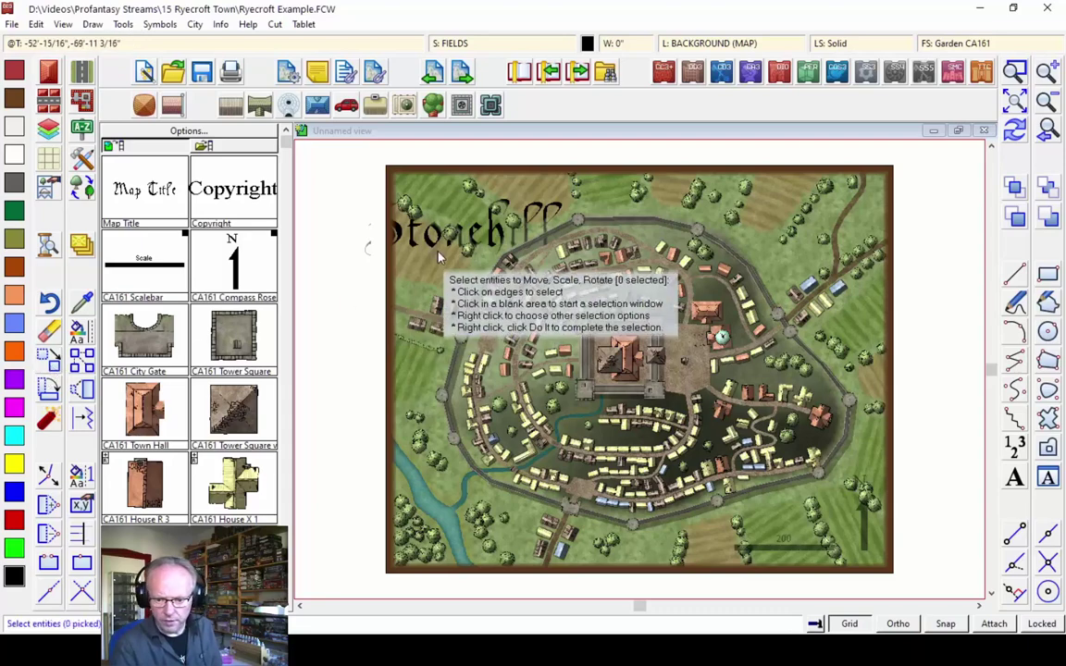
{"action": "left_click", "coordinate": [389, 227]}
{"action": "right_click", "coordinate": [431, 245]}
{"action": "left_click", "coordinate": [430, 245]}
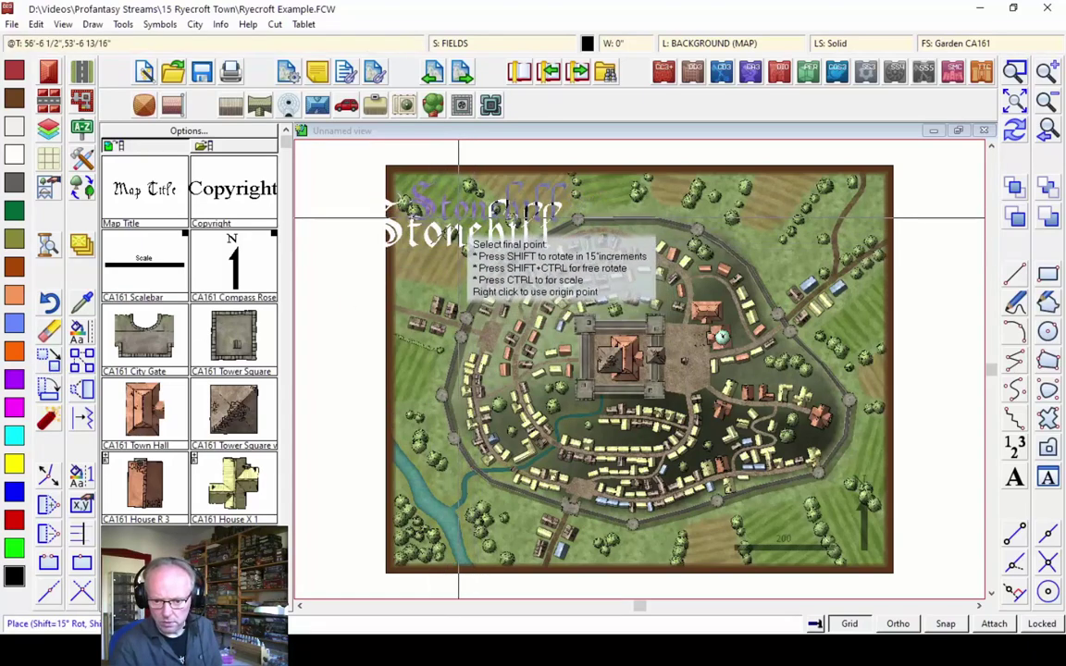
{"action": "left_click", "coordinate": [464, 218]}
{"action": "left_click", "coordinate": [1016, 131]}
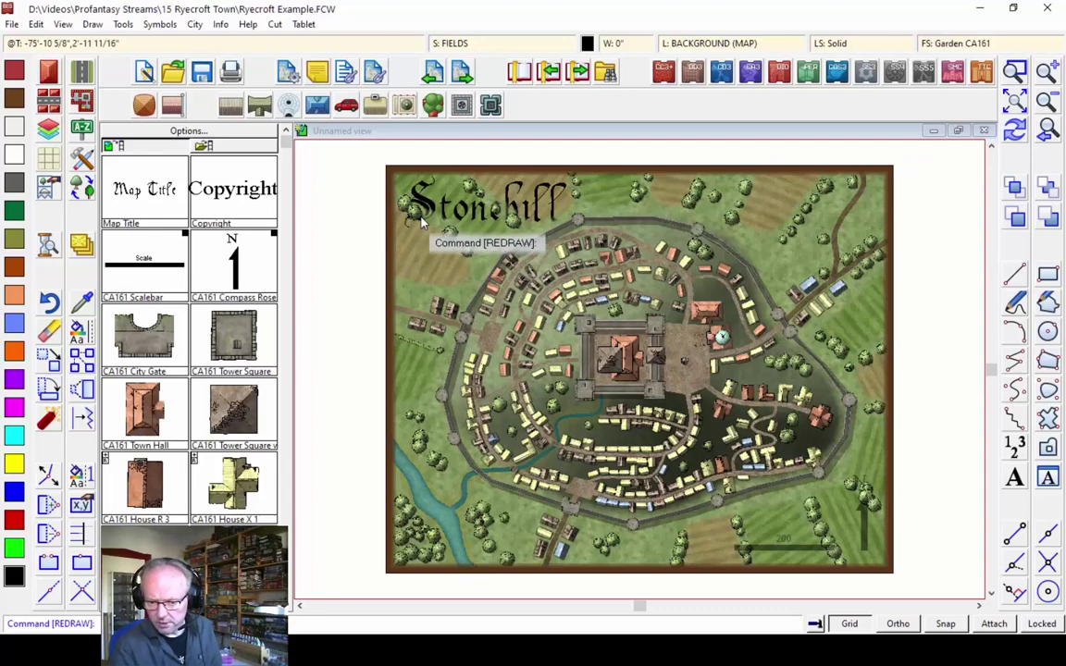
Move the Stonehill title to the TEXT sheet and redraw the map
{"action": "right_click", "coordinate": [80, 239]}
{"action": "left_click", "coordinate": [132, 380]}
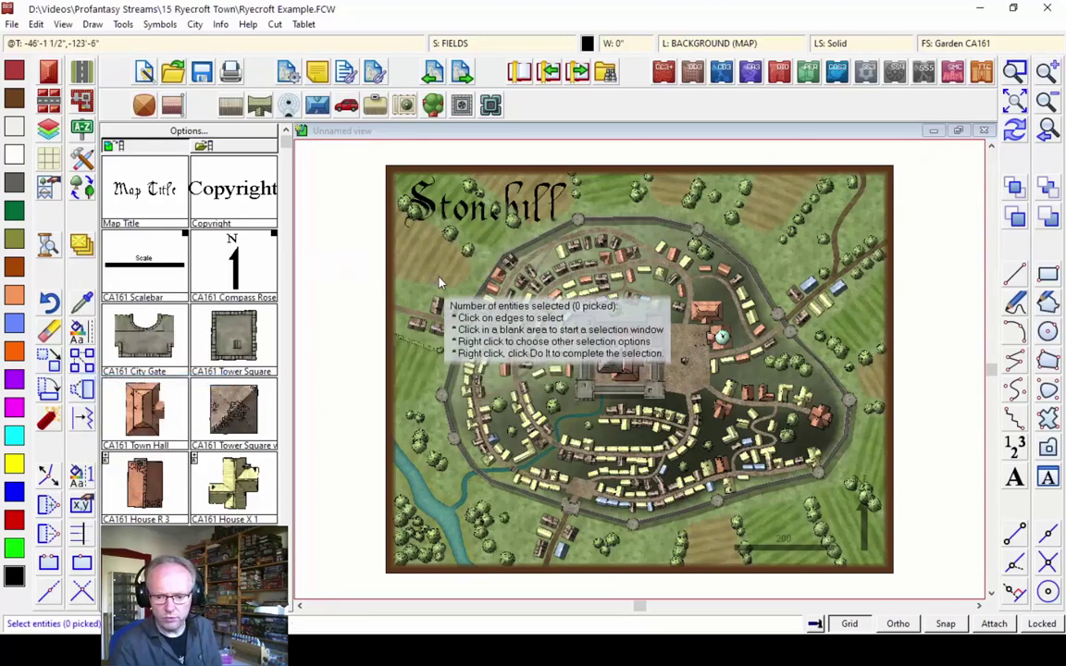
{"action": "left_click", "coordinate": [437, 208]}
{"action": "right_click", "coordinate": [439, 211]}
{"action": "left_click", "coordinate": [489, 241]}
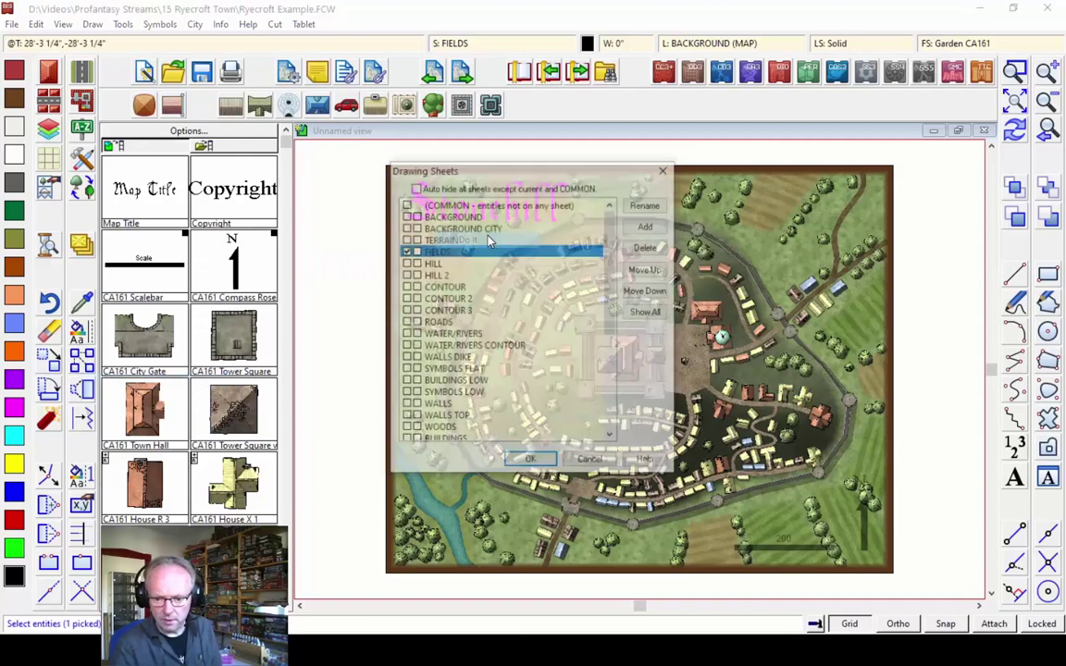
{"action": "scroll", "coordinate": [603, 387], "scroll_direction": "down", "scroll_amount": 6}
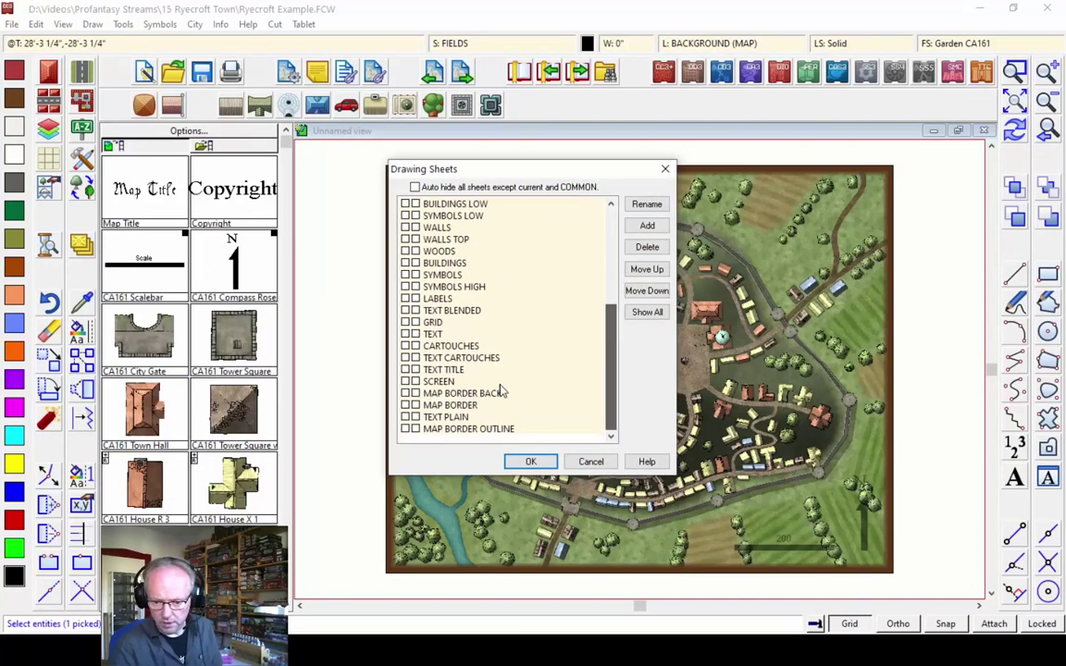
{"action": "left_click", "coordinate": [440, 335]}
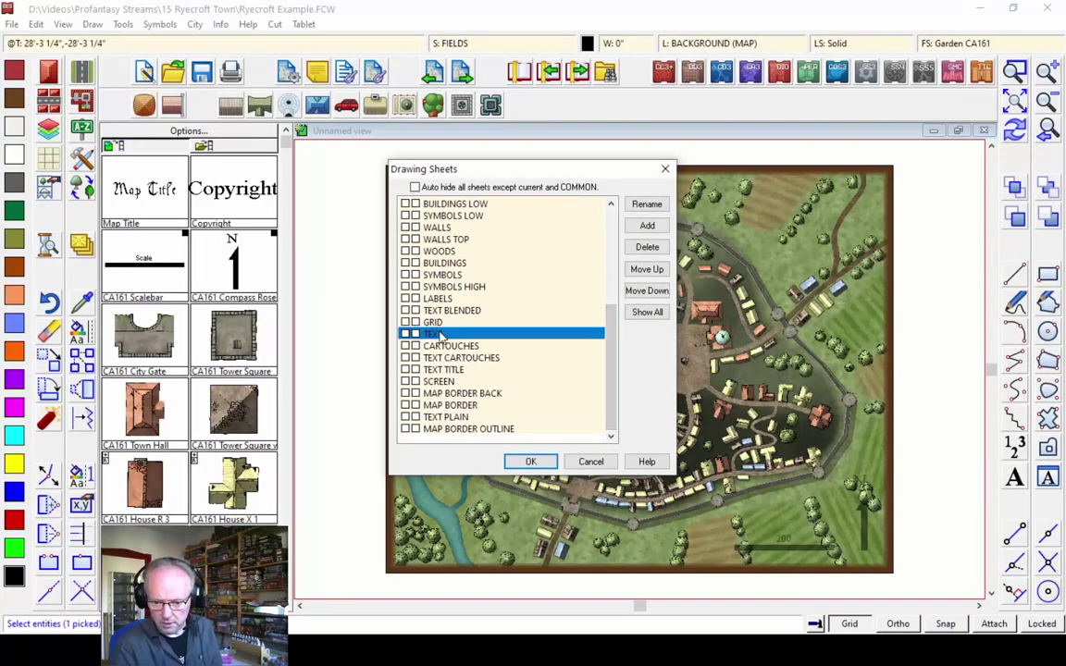
{"action": "left_click", "coordinate": [530, 461]}
{"action": "left_click", "coordinate": [1015, 132]}
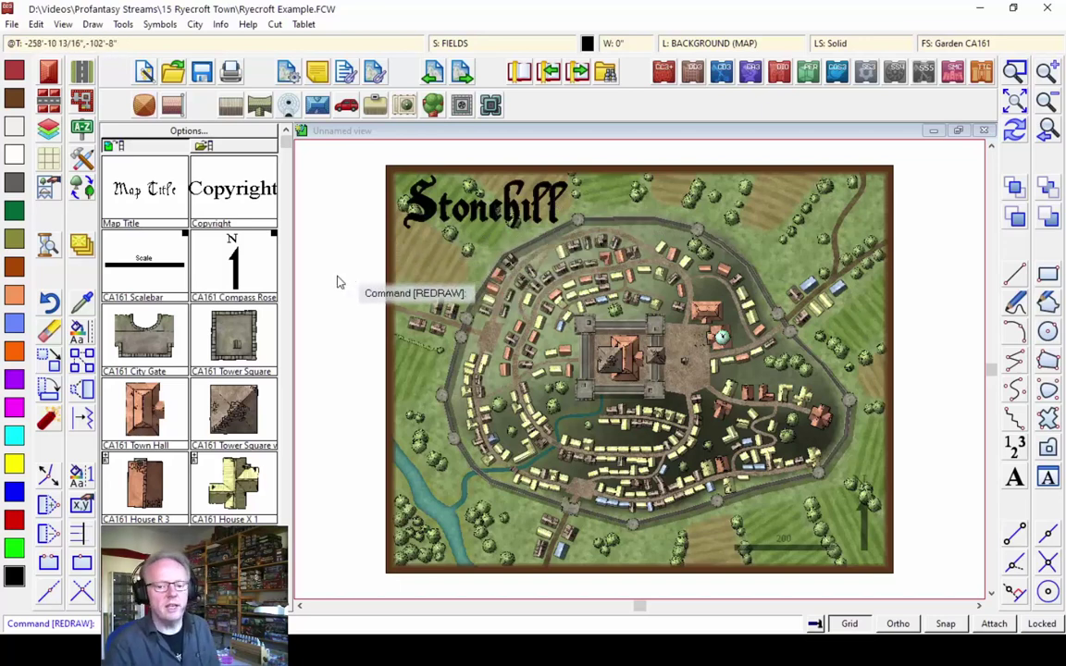
Change the Stonehill title's colour to white, colour number 15
{"action": "left_click", "coordinate": [78, 333]}
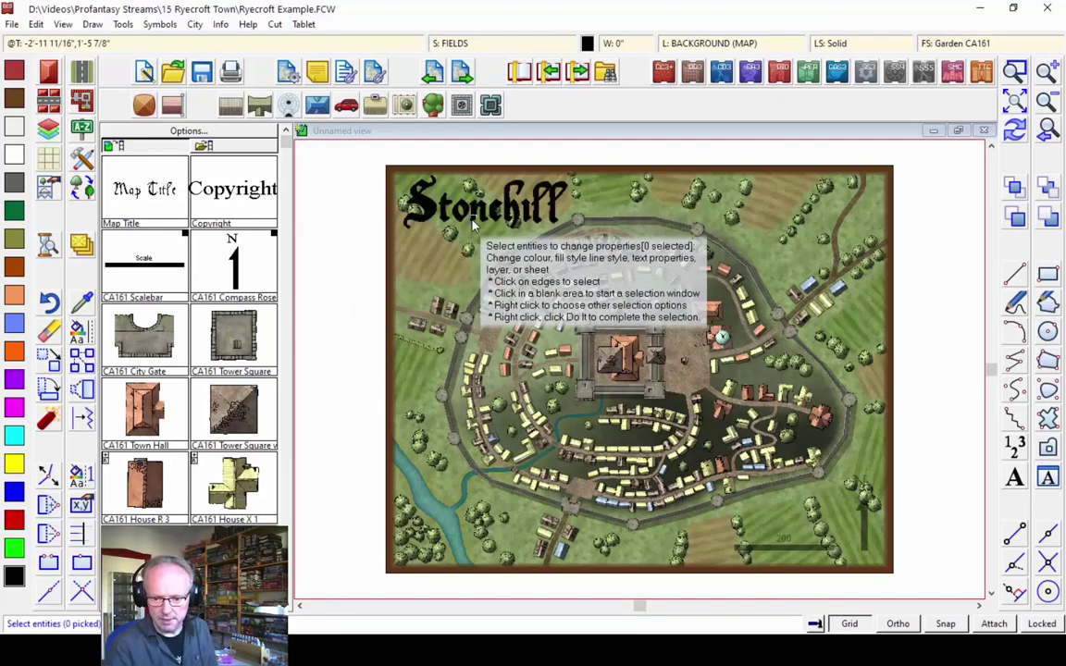
{"action": "left_click", "coordinate": [473, 226]}
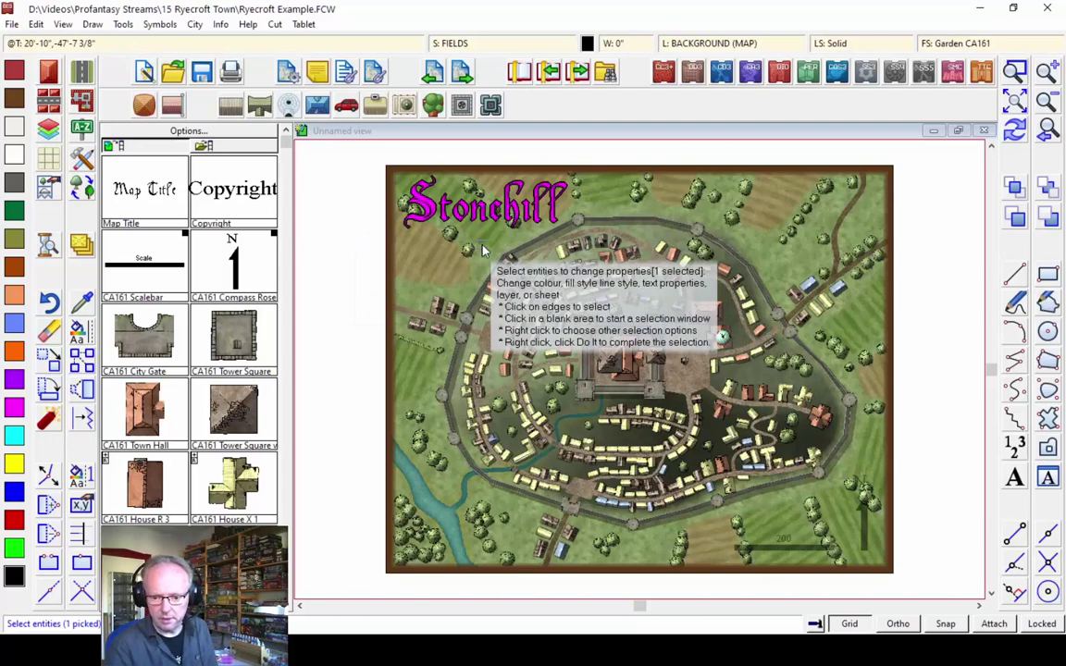
{"action": "right_click", "coordinate": [481, 251]}
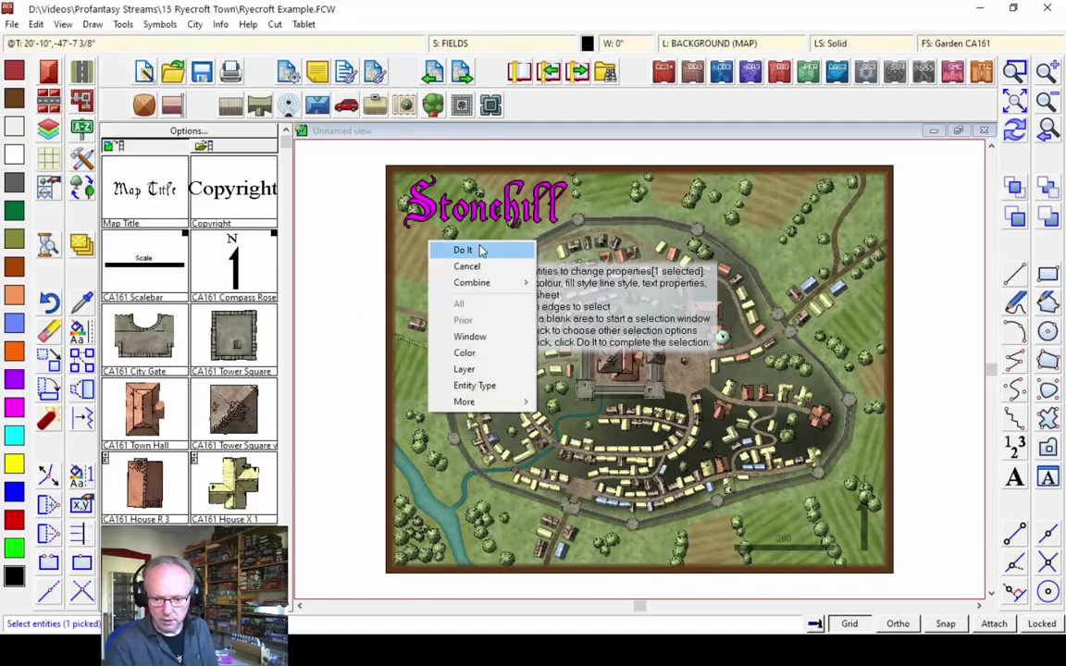
{"action": "left_click", "coordinate": [463, 249]}
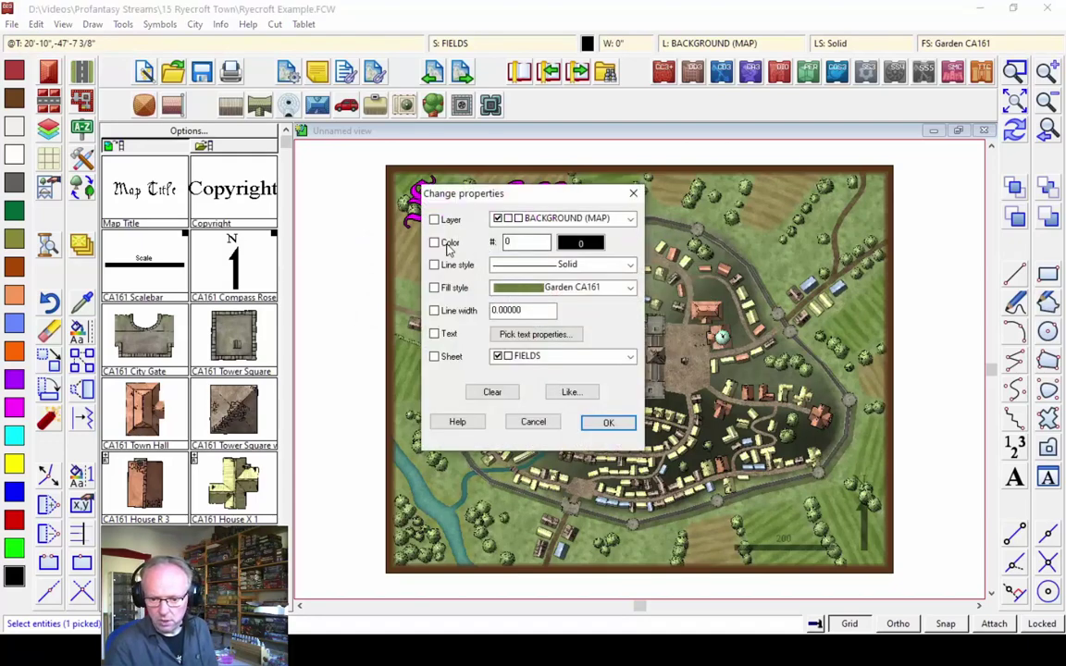
{"action": "left_click", "coordinate": [580, 242]}
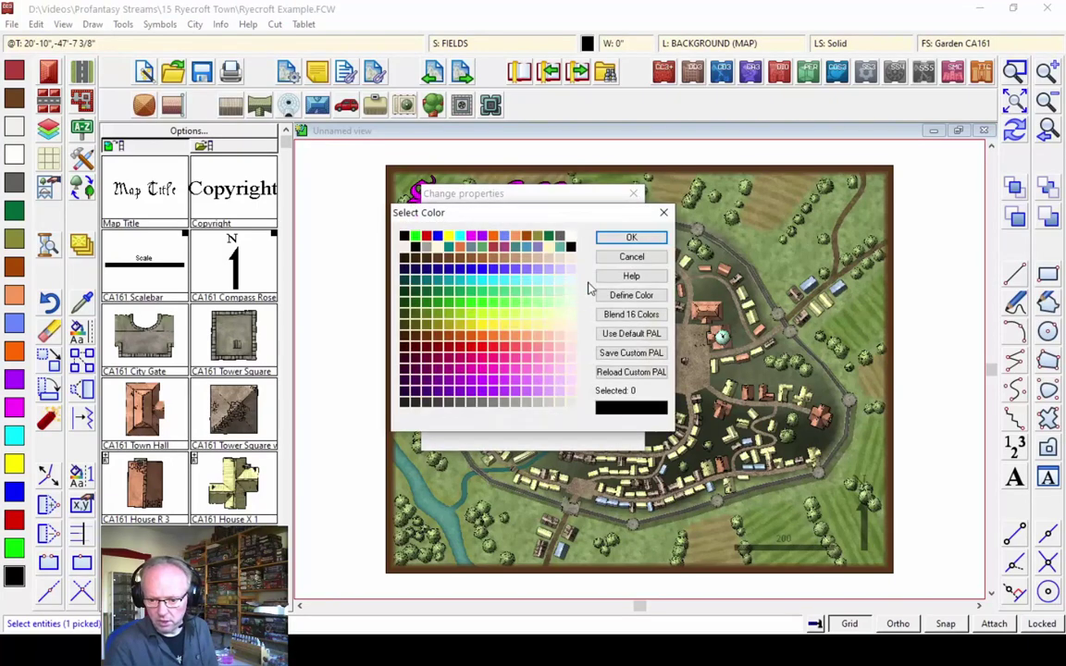
{"action": "double_click", "coordinate": [572, 239]}
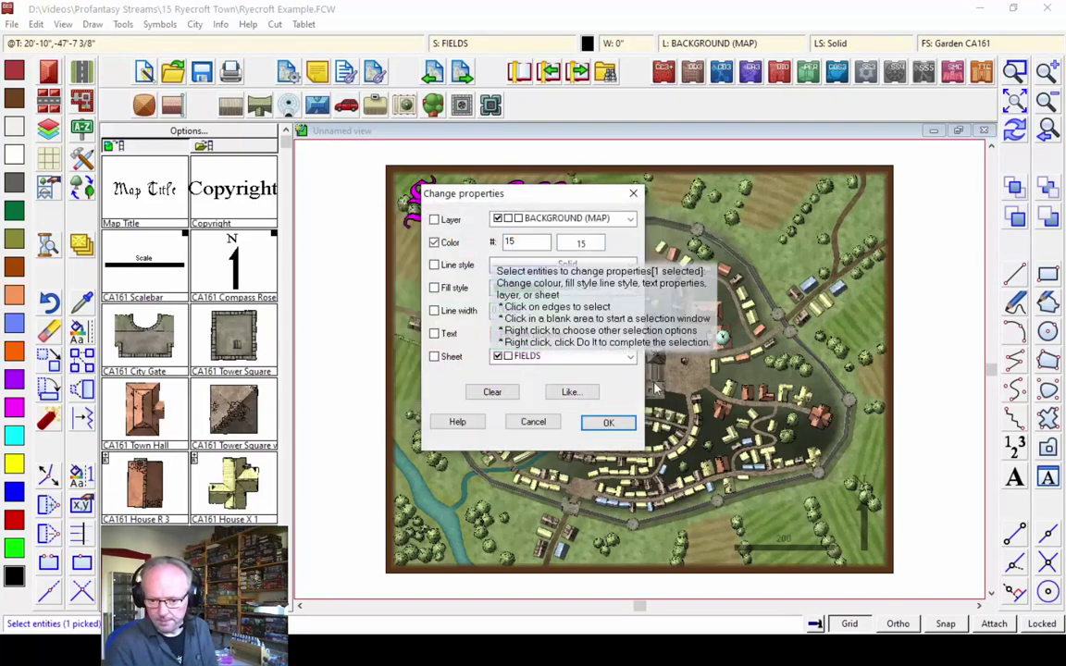
{"action": "left_click", "coordinate": [610, 425]}
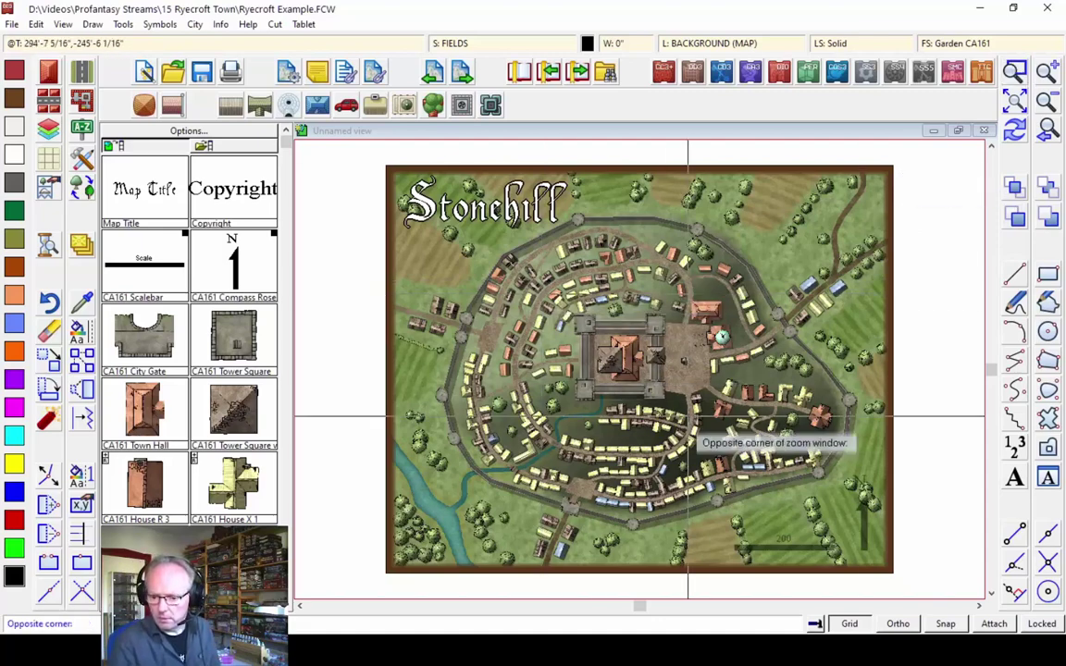
Set the current drawing colour to white, colour number 15
{"action": "scroll", "coordinate": [710, 423], "scroll_direction": "up", "scroll_amount": 2}
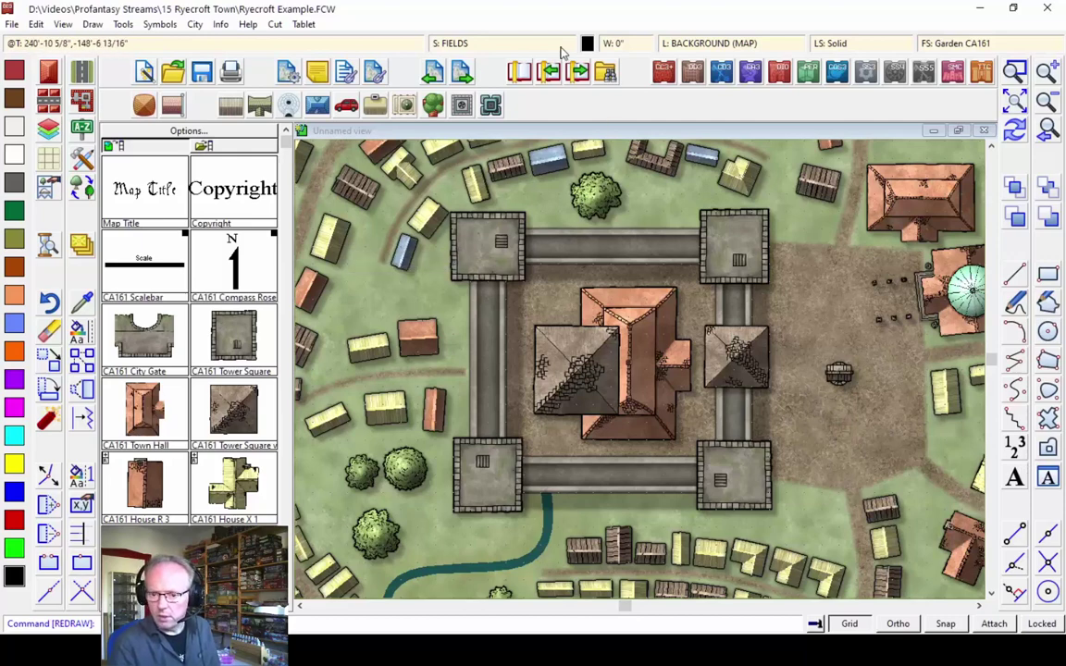
{"action": "left_click", "coordinate": [588, 43]}
{"action": "left_click", "coordinate": [570, 237]}
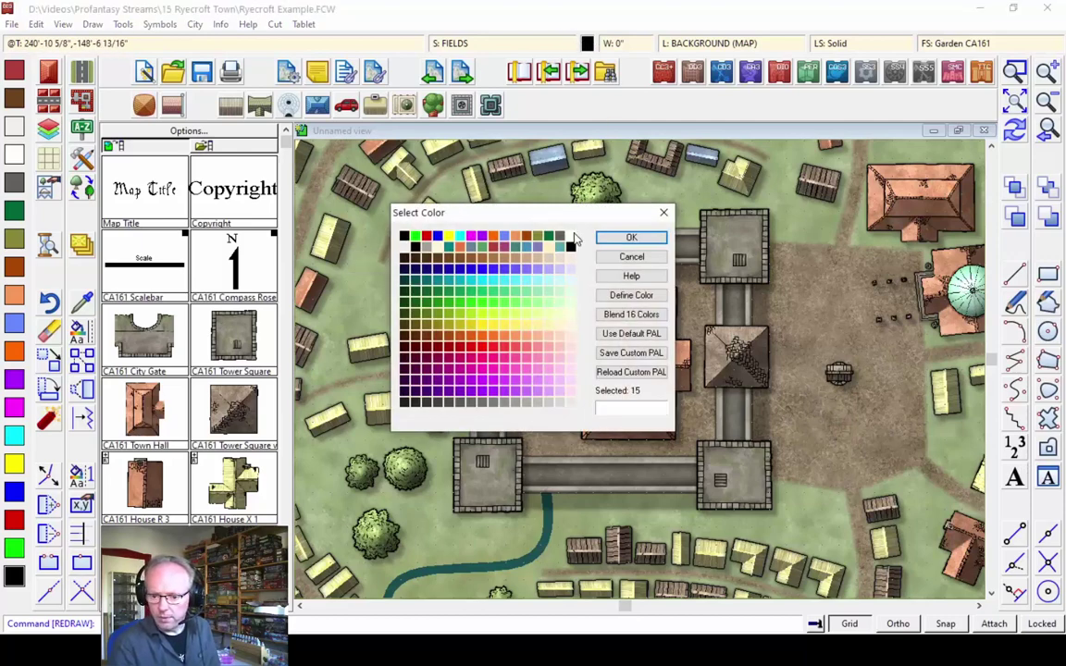
{"action": "left_click", "coordinate": [630, 238]}
Make TEXT both the current sheet and the current layer
{"action": "left_click", "coordinate": [458, 46]}
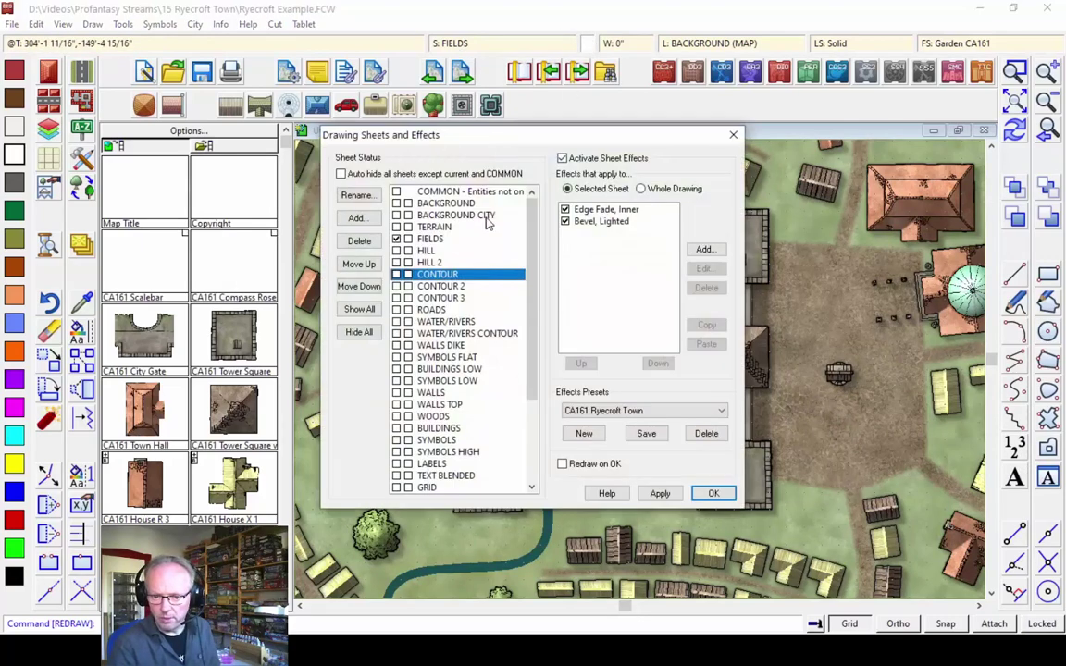
{"action": "scroll", "coordinate": [380, 400], "scroll_direction": "down", "scroll_amount": 6}
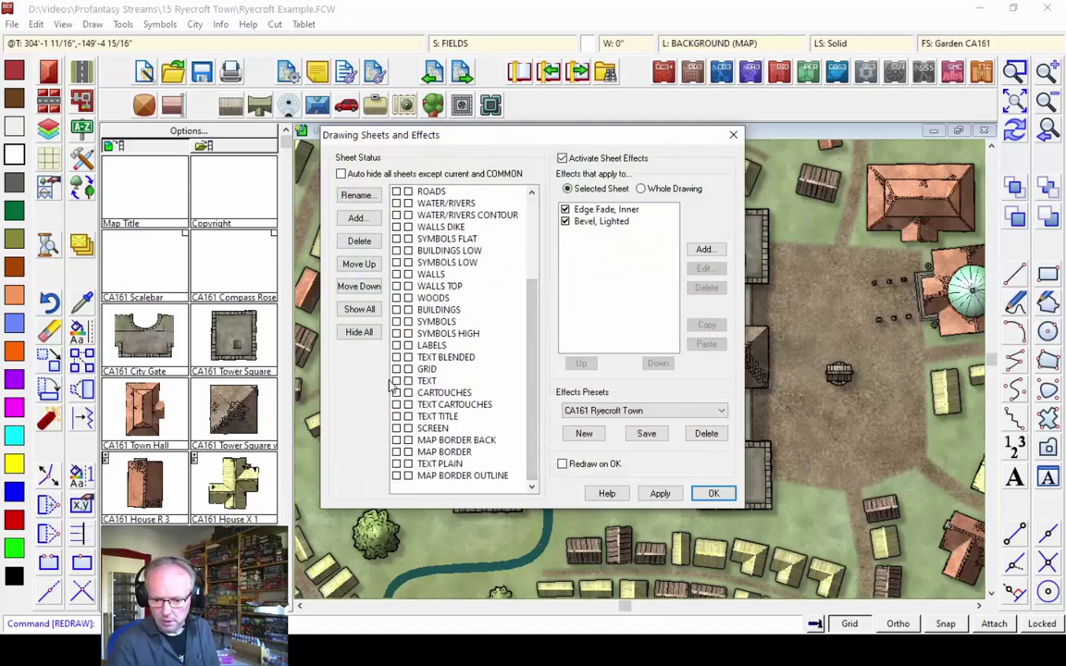
{"action": "left_click", "coordinate": [426, 380]}
{"action": "left_click", "coordinate": [713, 493]}
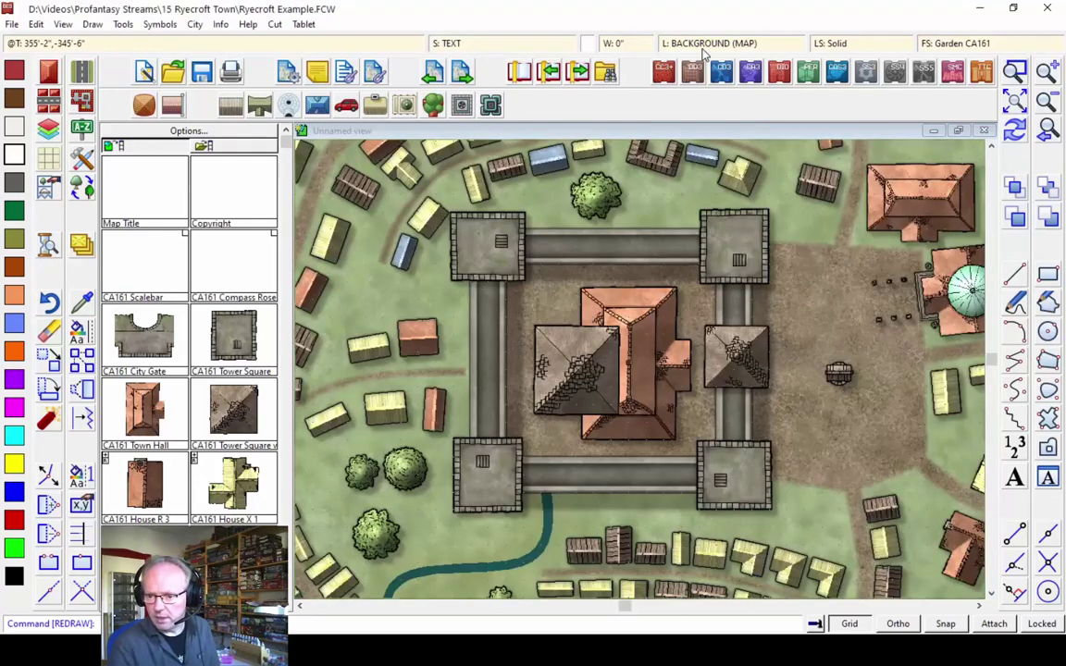
{"action": "left_click", "coordinate": [637, 46]}
{"action": "left_click_drag", "start_coordinate": [608, 236], "coordinate": [495, 362]}
{"action": "left_click", "coordinate": [450, 337]}
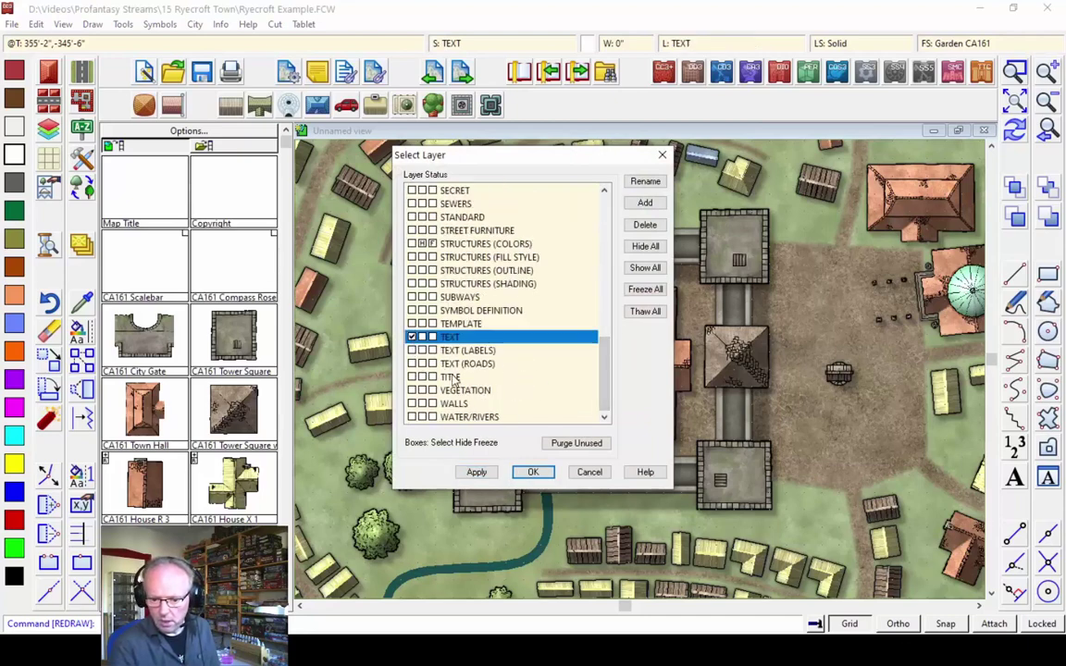
{"action": "left_click", "coordinate": [533, 471]}
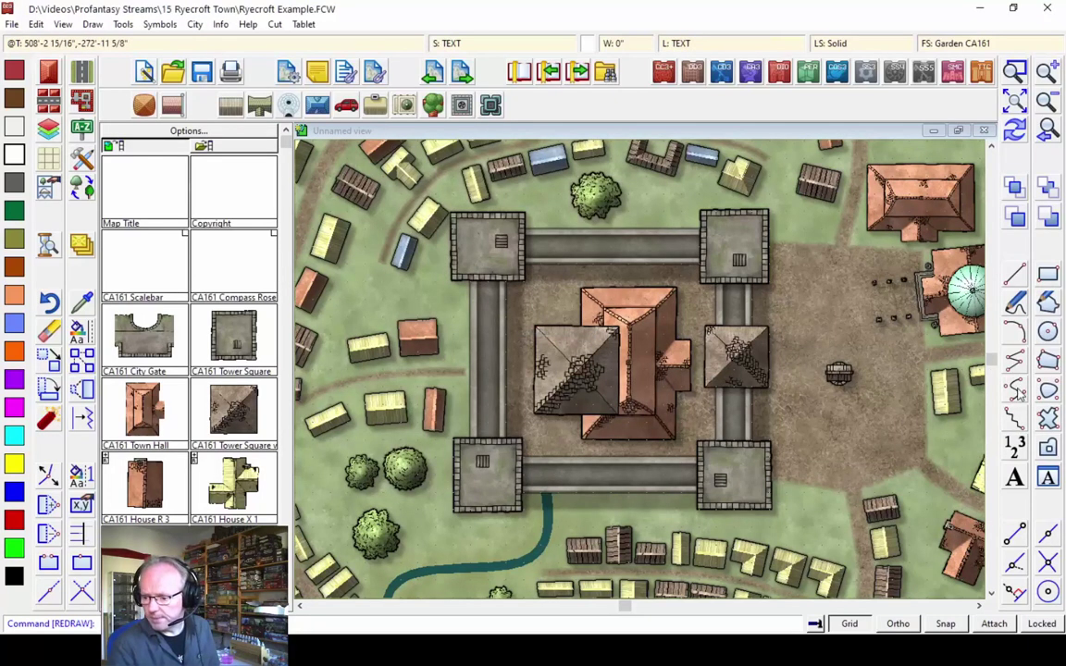
Add a multi-line text label reading Stonehill and Castle on separate lines, placed over the northern part of the castle
{"action": "left_click", "coordinate": [1015, 477]}
{"action": "type", "text": "Stonehill Castle"}
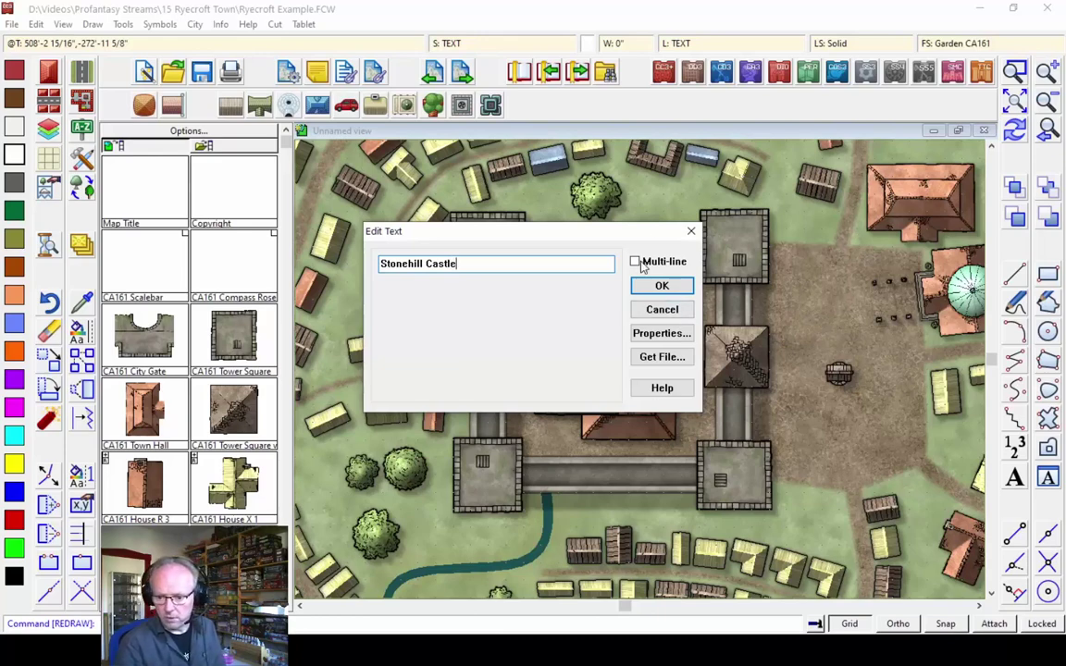
{"action": "left_click", "coordinate": [635, 261]}
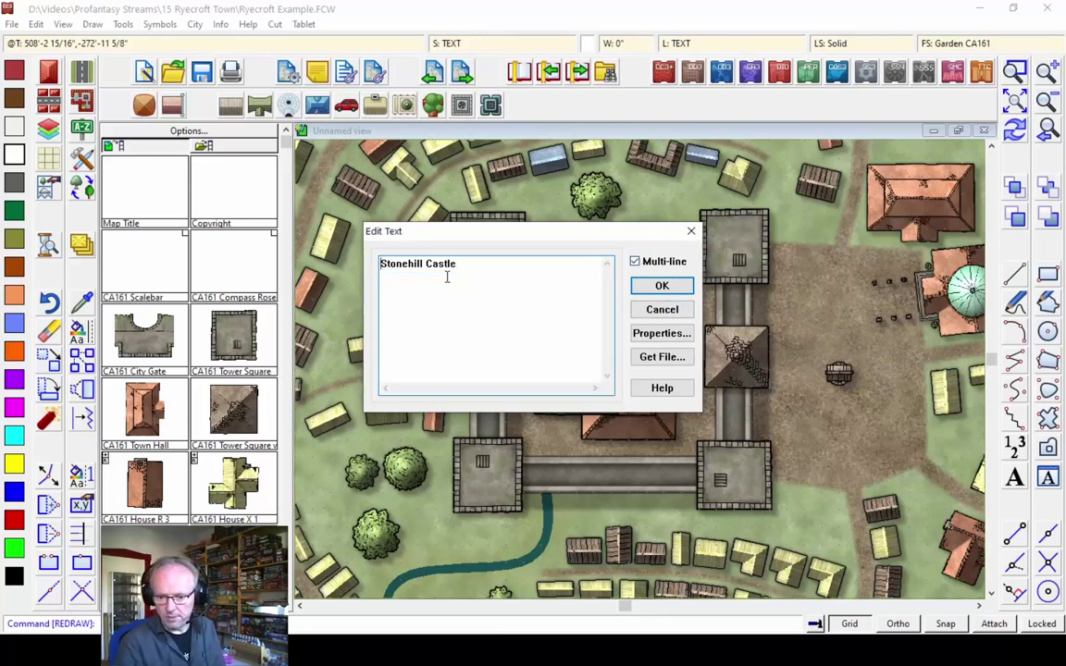
{"action": "key", "text": "BackSpace"}
{"action": "key", "text": "Return"}
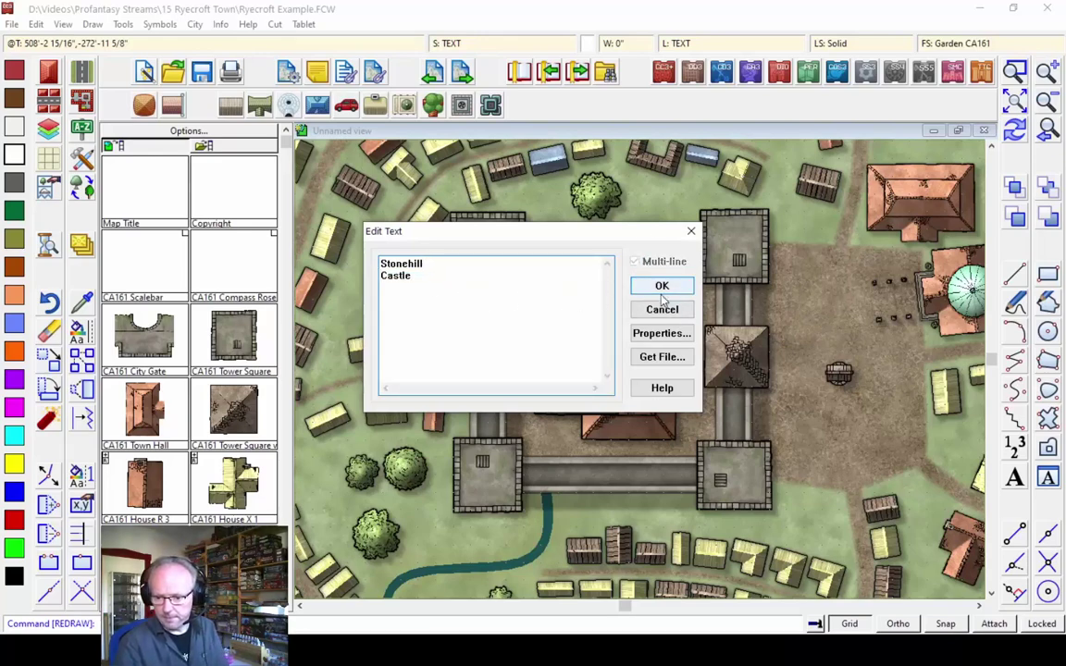
{"action": "left_click", "coordinate": [661, 287]}
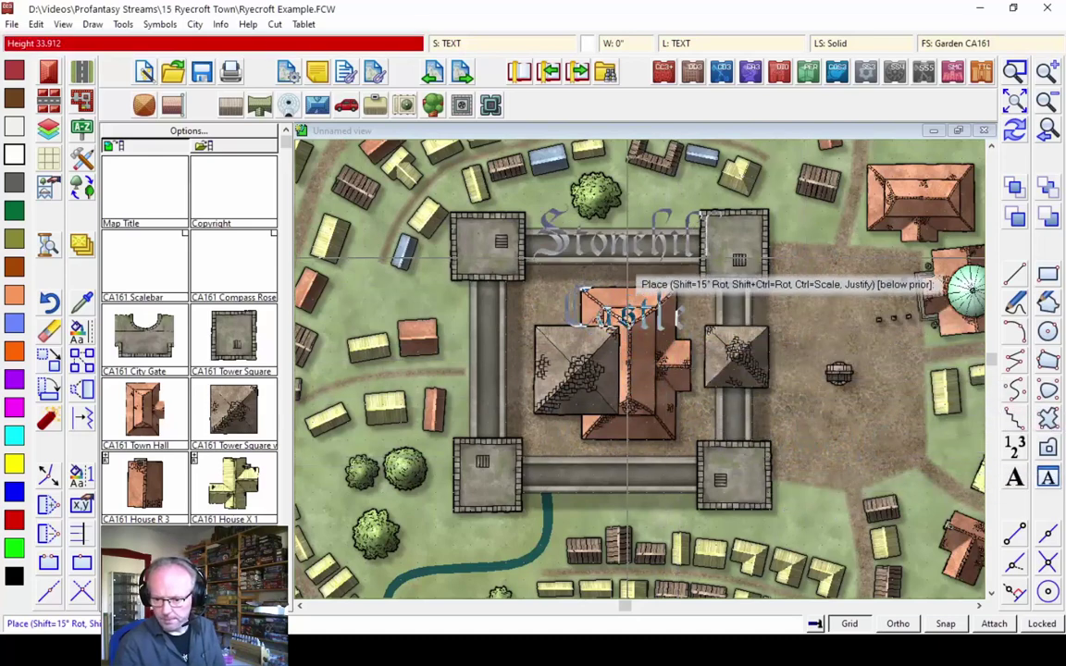
{"action": "left_click", "coordinate": [608, 264]}
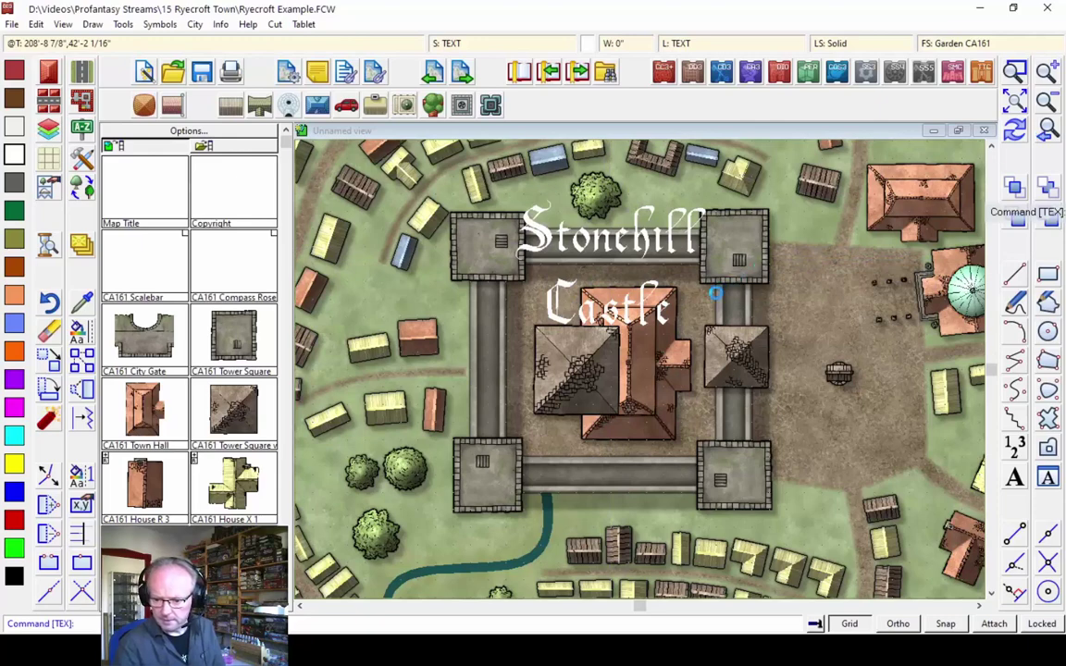
Add the text label Marketplace at the southern end of the paved square east of the castle
{"action": "key", "text": "ctrl+e"}
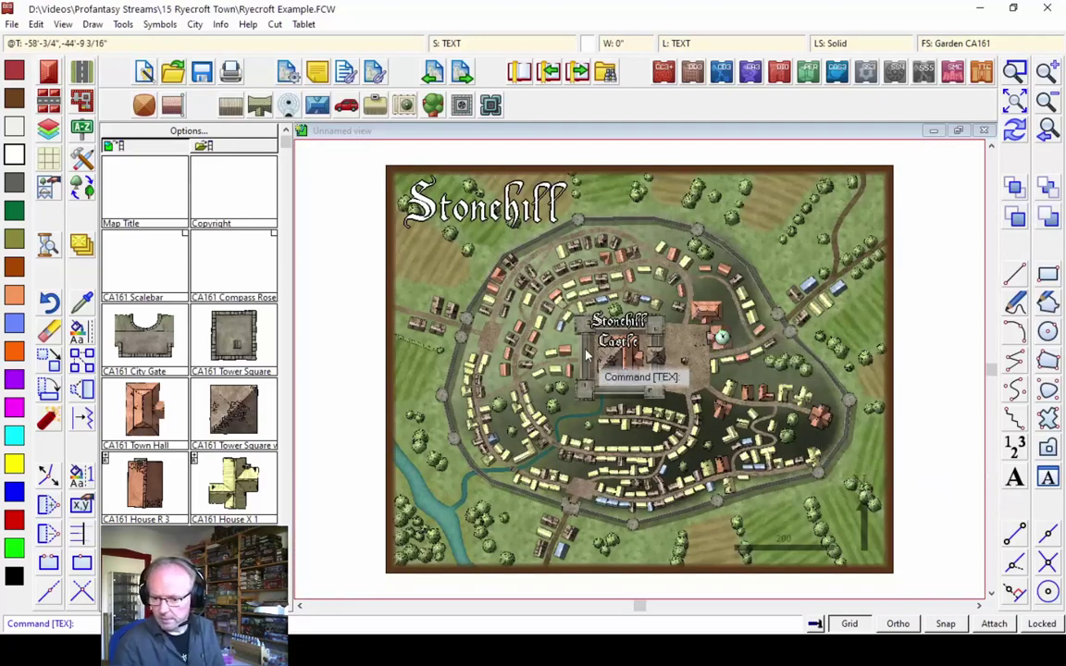
{"action": "right_click", "coordinate": [907, 435]}
{"action": "type", "text": "Marketplace"}
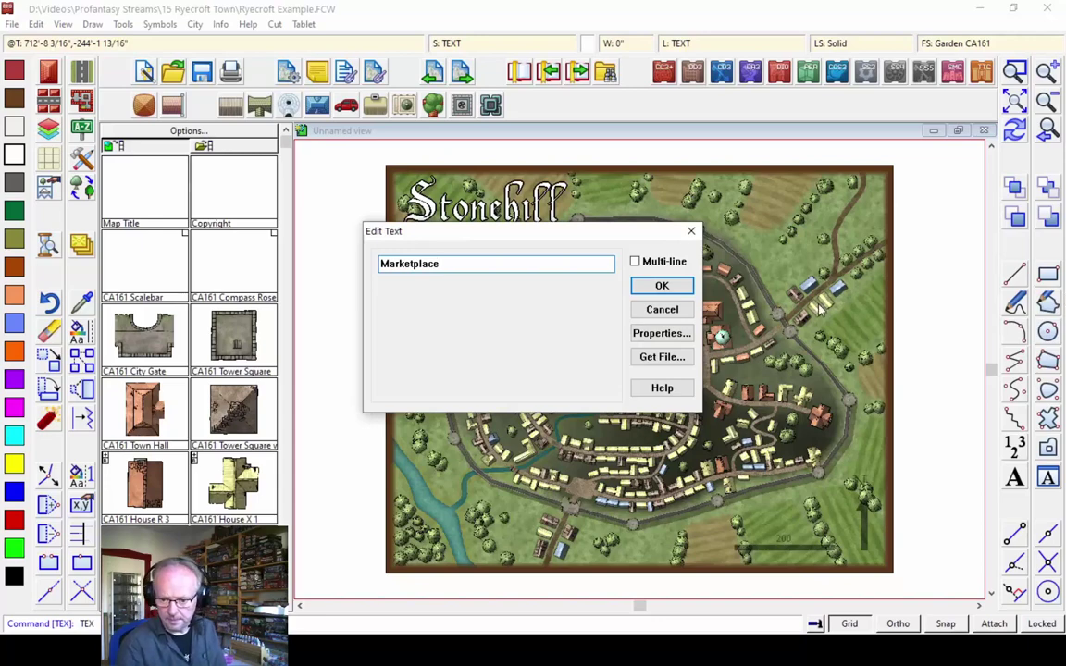
{"action": "key", "text": "Return"}
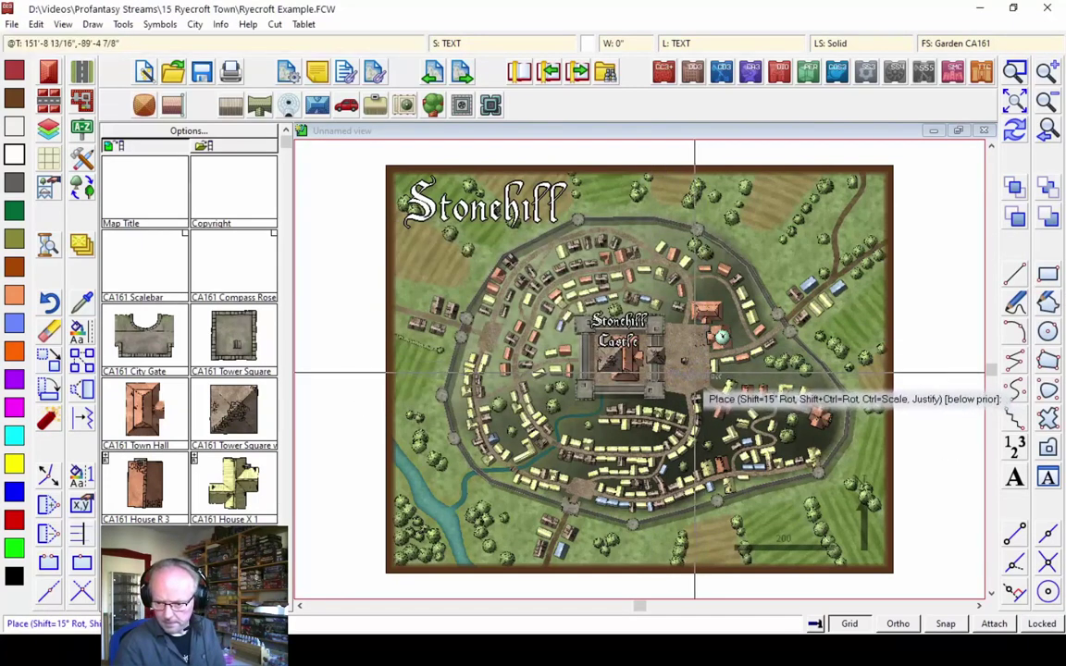
{"action": "left_click", "coordinate": [693, 376]}
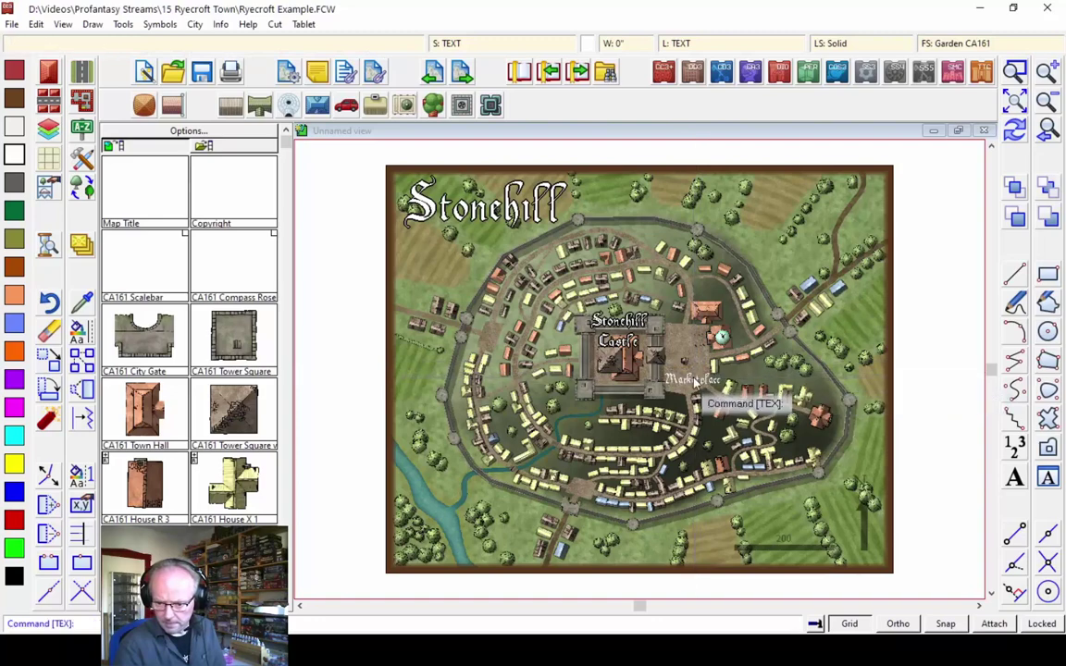
Add the text label Temple at the domed building on the marketplace's east side
{"action": "key", "text": "Return"}
{"action": "type", "text": "Temple"}
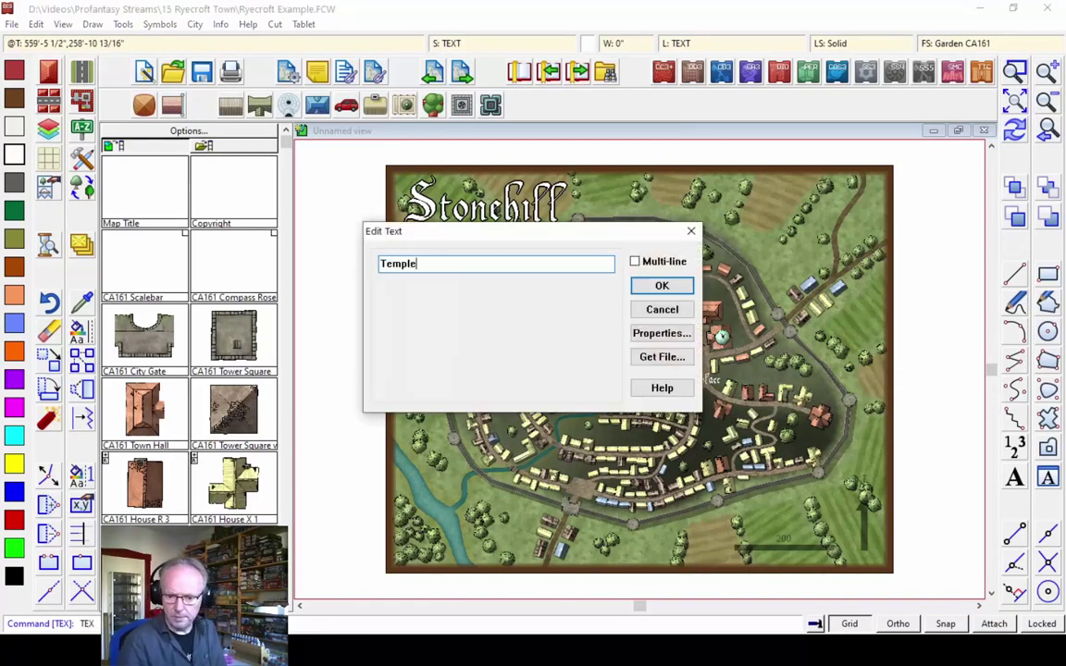
{"action": "key", "text": "Return"}
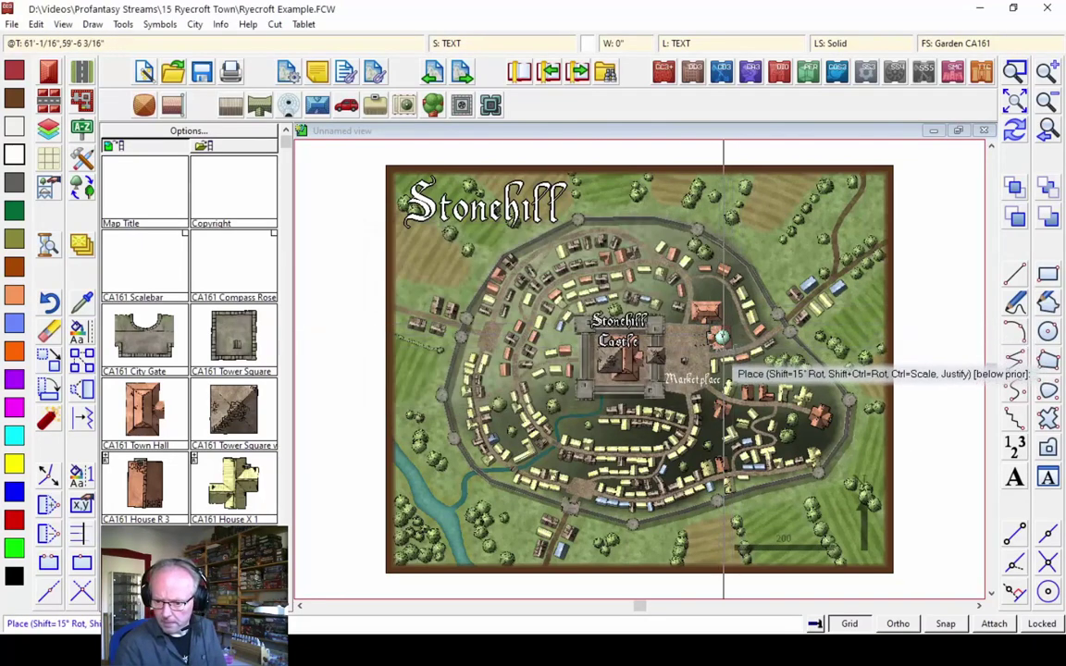
{"action": "left_click", "coordinate": [722, 336]}
Add the text label Townhall over the large red-roofed building north of the temple
{"action": "key", "text": "Return"}
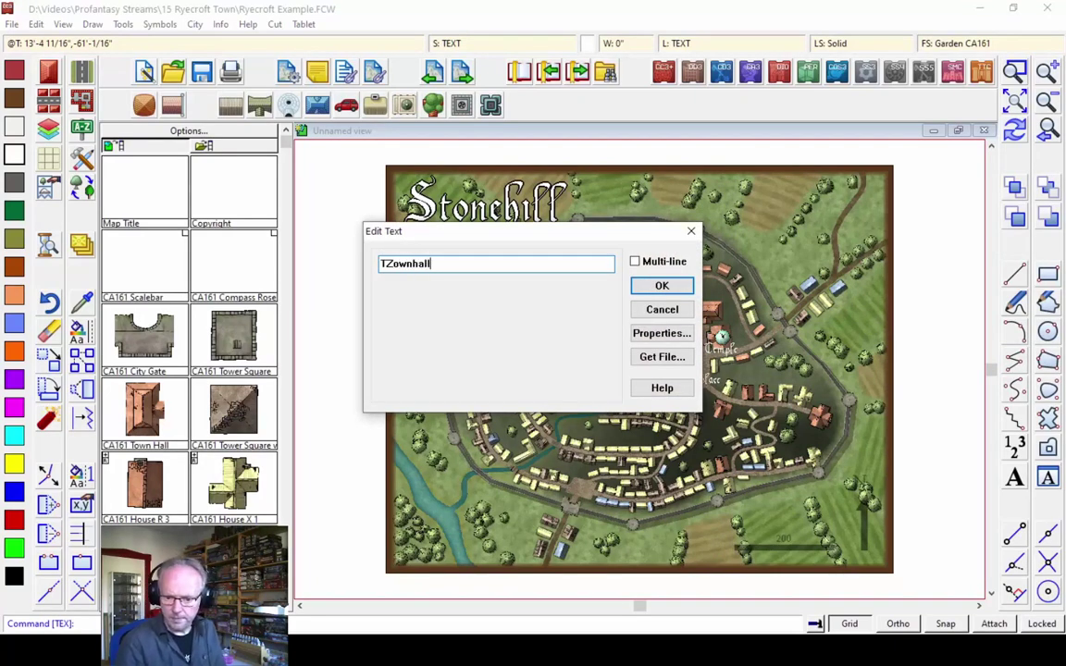
{"action": "key", "text": "Right"}
{"action": "key", "text": "Delete"}
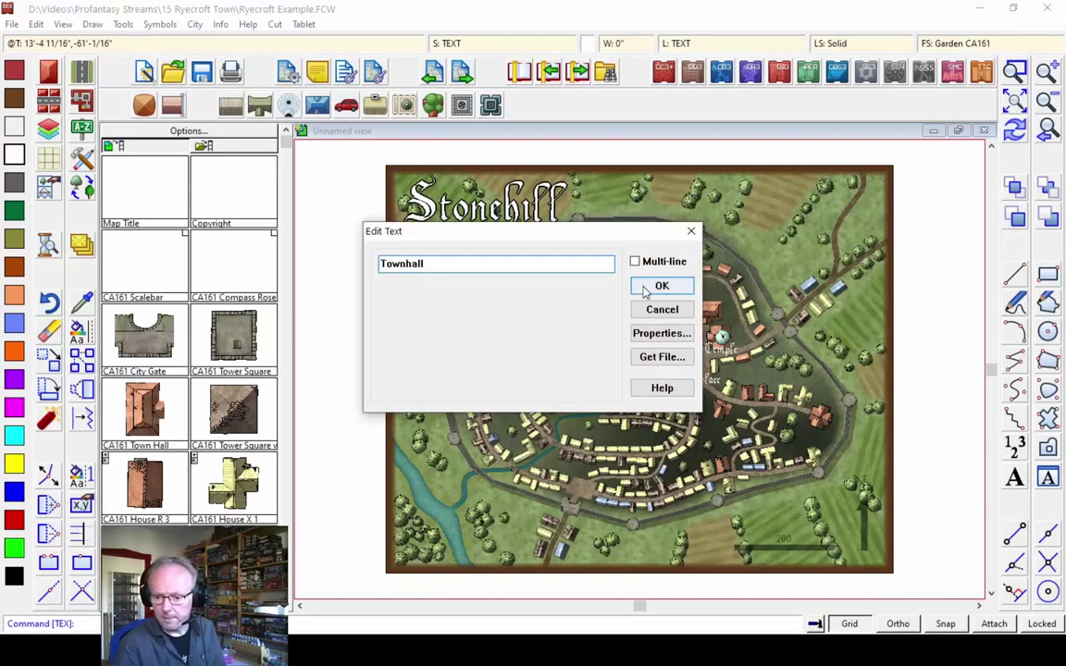
{"action": "key", "text": "Return"}
{"action": "left_click", "coordinate": [718, 302]}
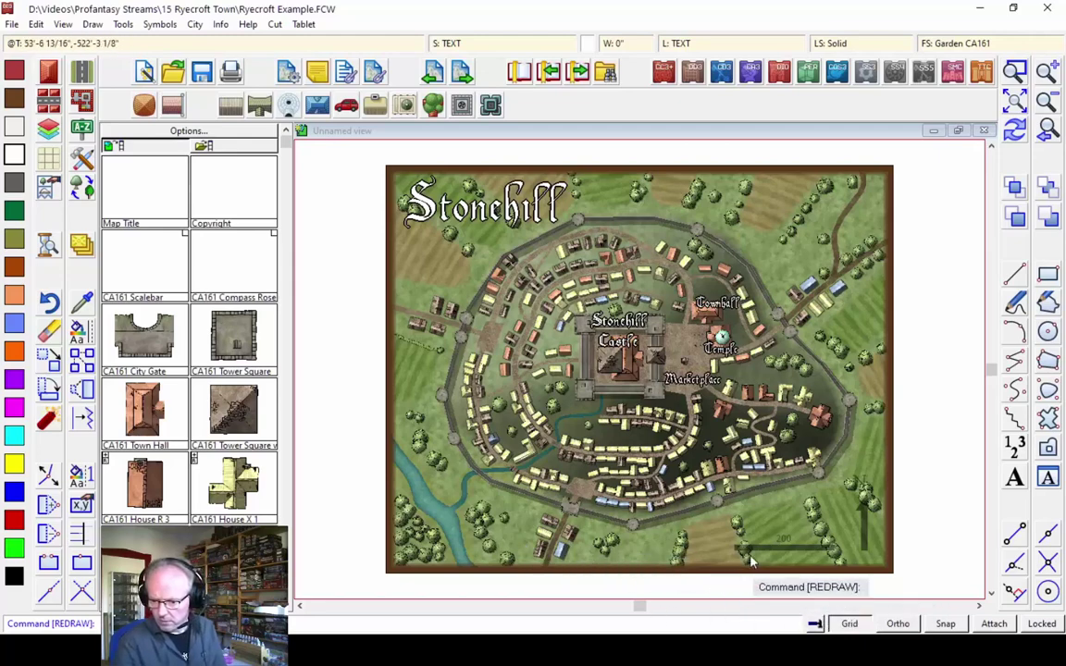
Add the text label Villa just below the large red-roofed building near the town's eastern wall
{"action": "left_click", "coordinate": [1015, 480]}
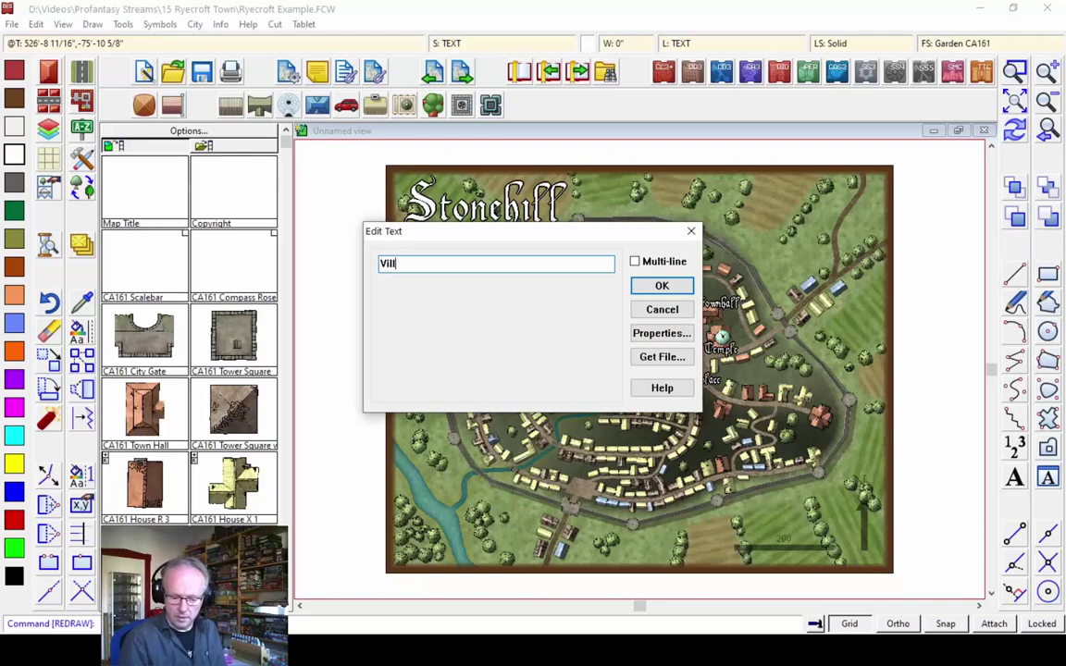
{"action": "left_click", "coordinate": [664, 286]}
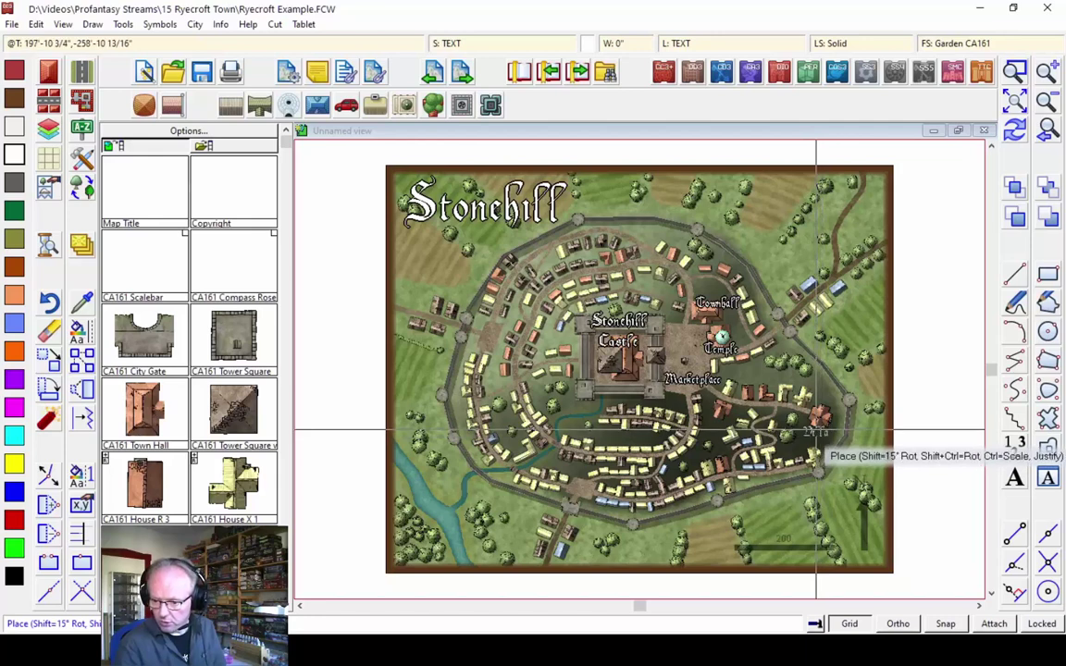
{"action": "left_click", "coordinate": [815, 431]}
{"action": "left_click", "coordinate": [1016, 131]}
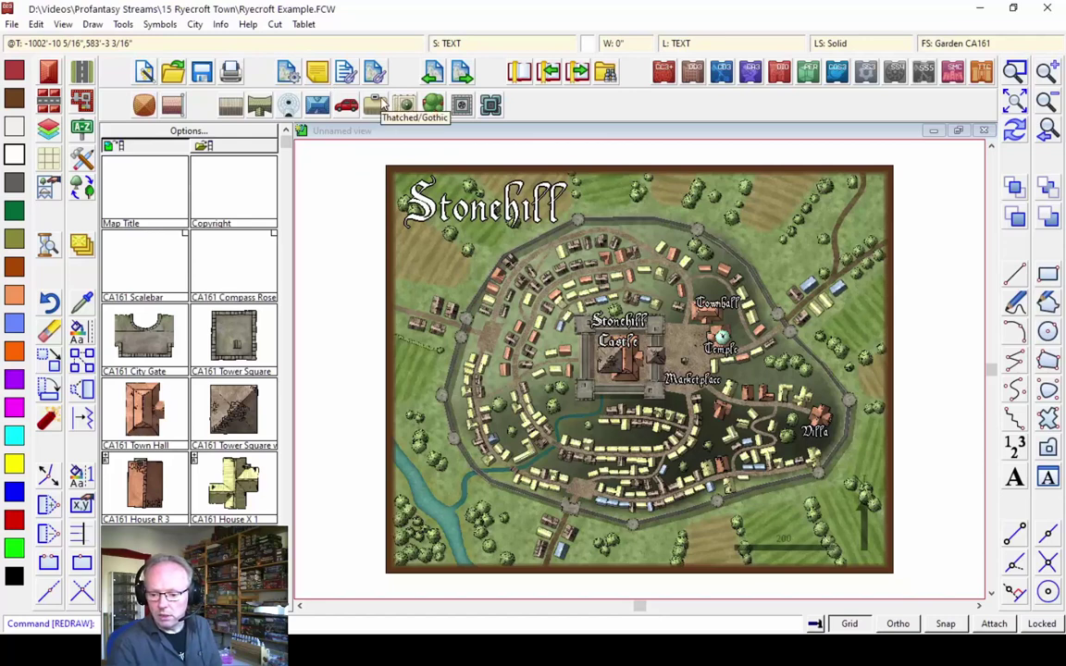
Add a square grid overlay with 50 spacing, outside labels, first X label A and first Y label 1
{"action": "left_click", "coordinate": [195, 24]}
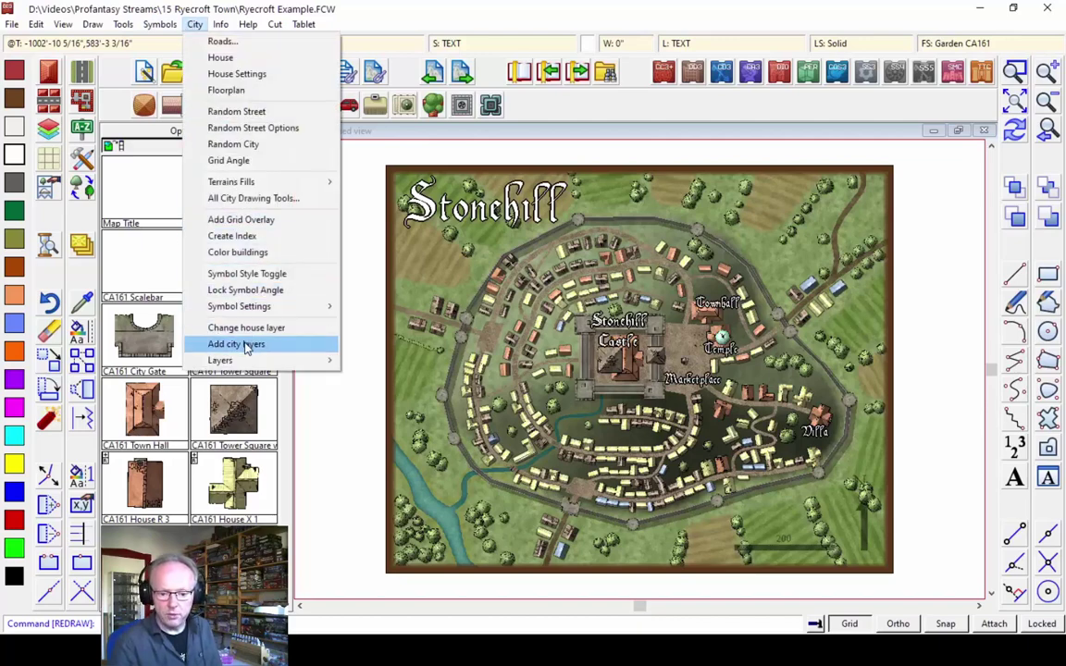
{"action": "left_click", "coordinate": [243, 220]}
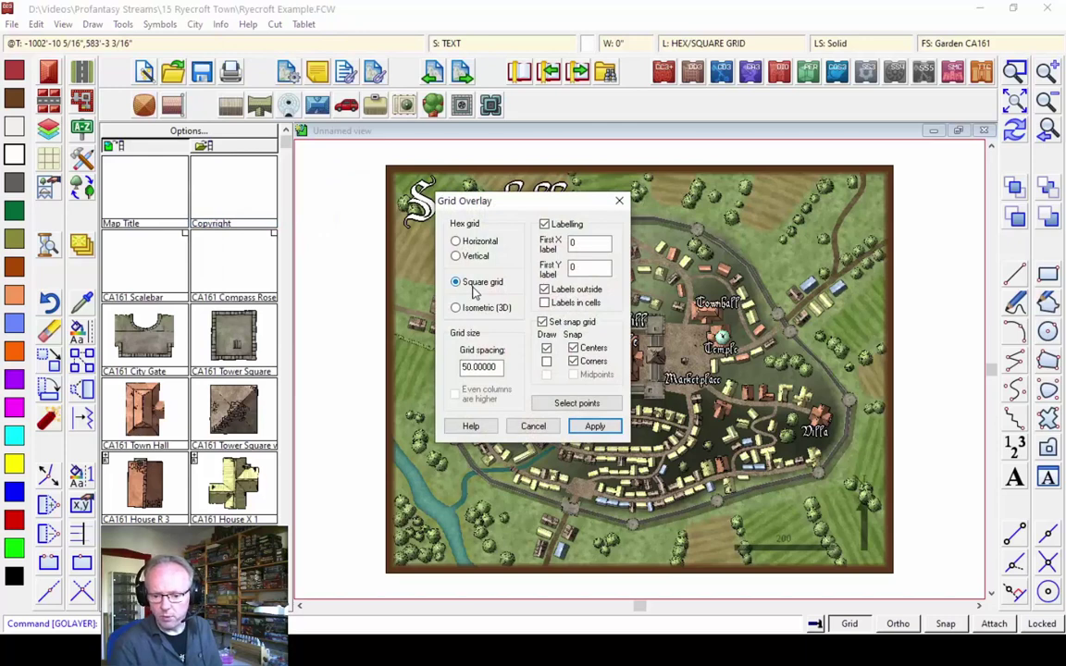
{"action": "double_click", "coordinate": [468, 366]}
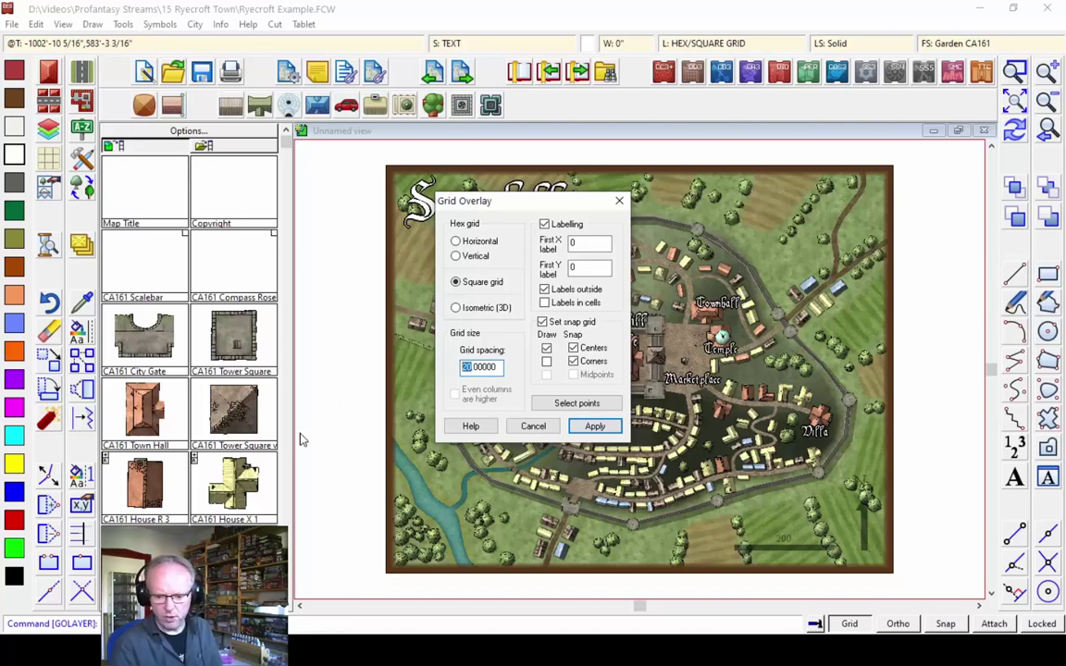
{"action": "type", "text": "5"}
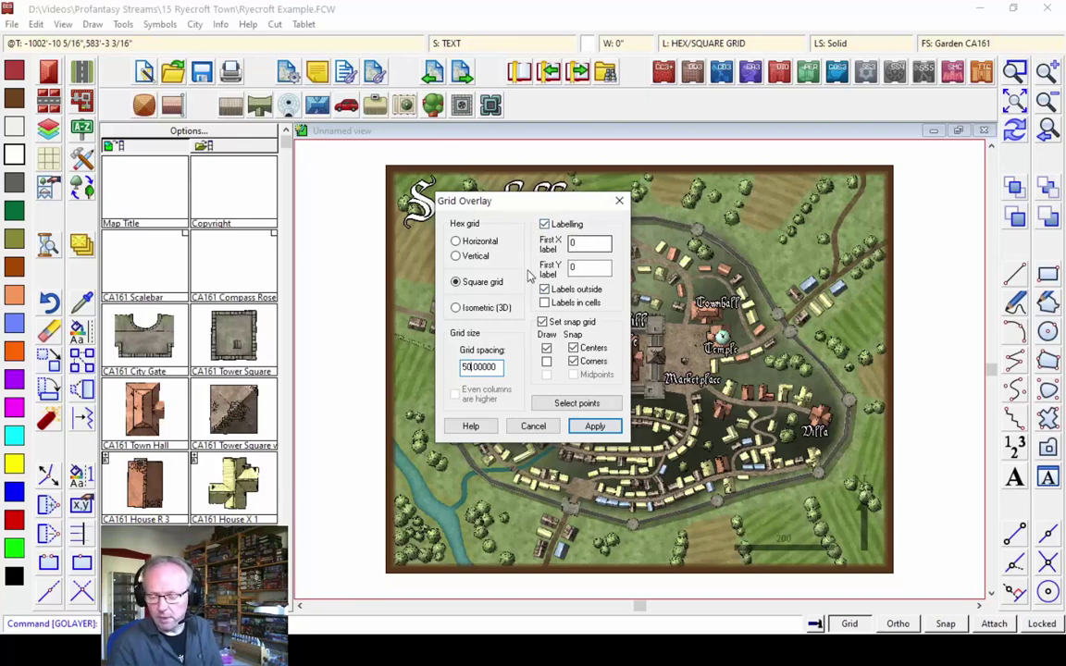
{"action": "double_click", "coordinate": [580, 242]}
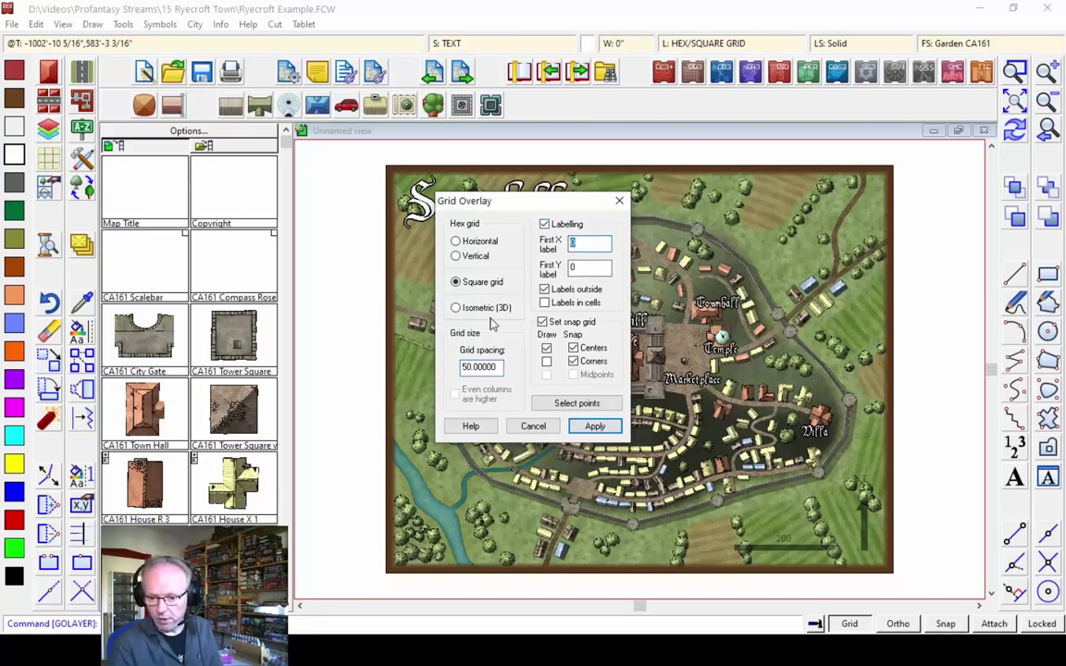
{"action": "type", "text": "A"}
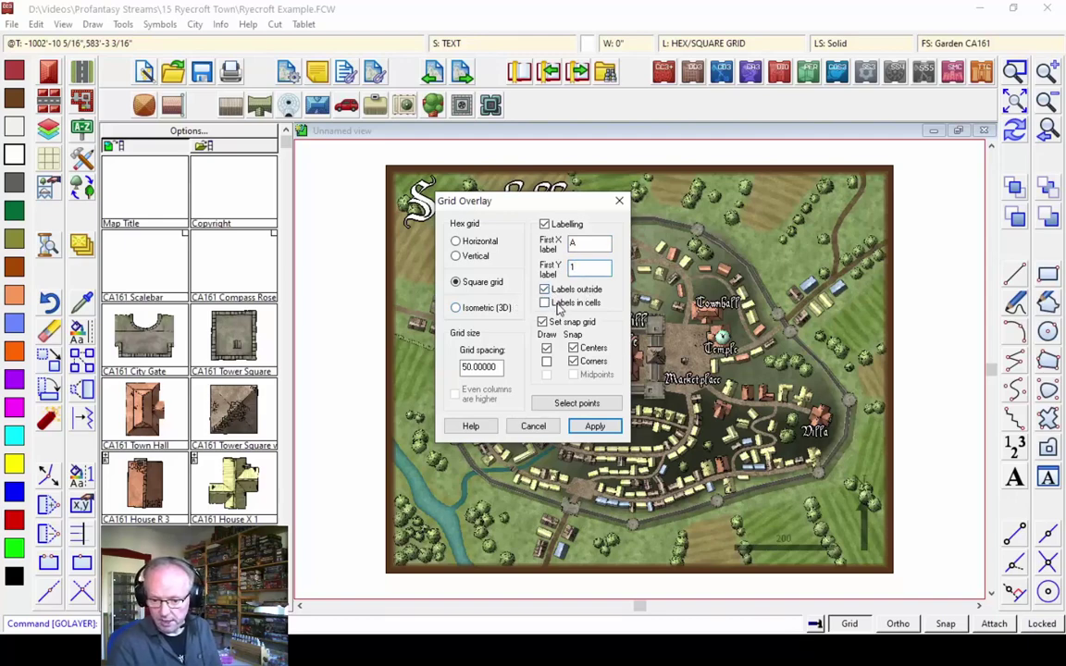
{"action": "left_click", "coordinate": [586, 426]}
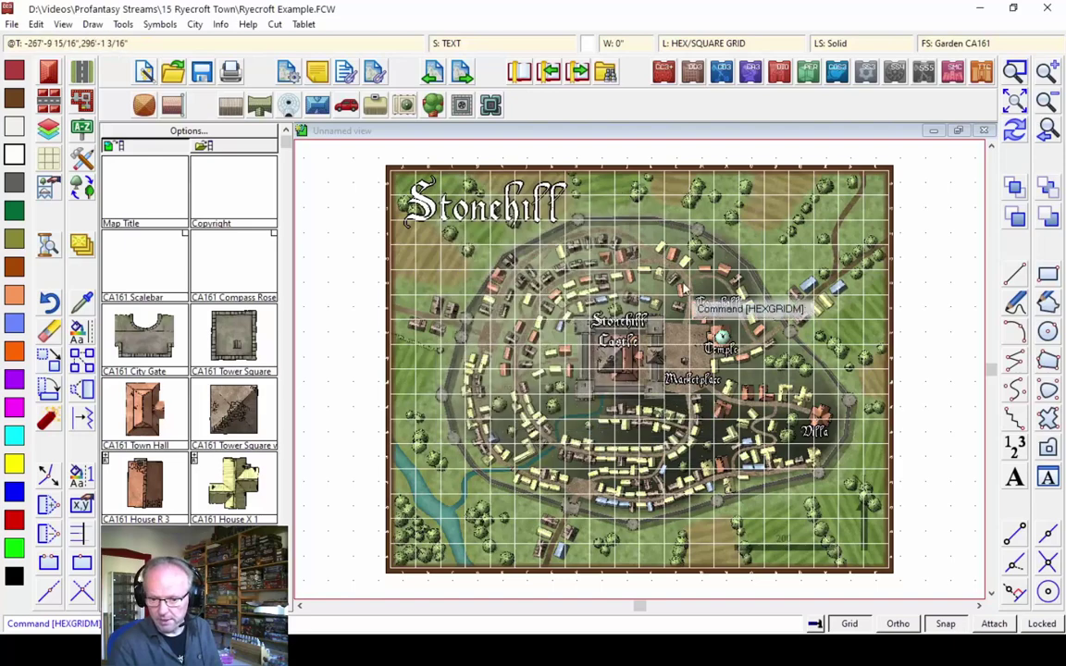
{"action": "left_click", "coordinate": [1014, 129]}
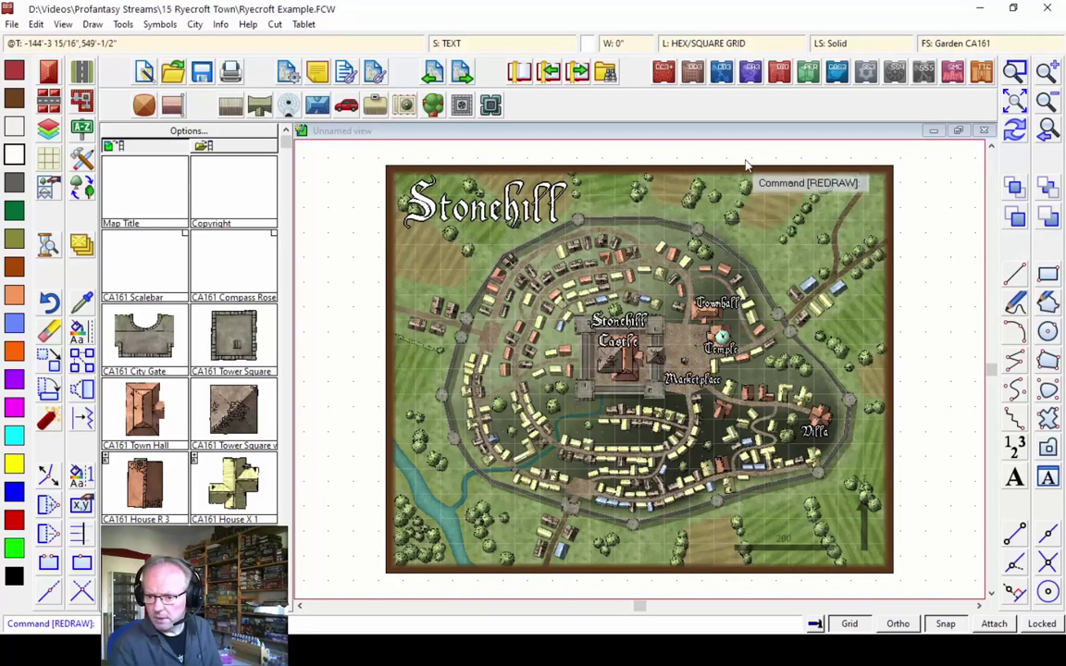
Reorder the drawing sheets so the GRID sheet sits directly after MAP BORDER BACK
{"action": "left_click", "coordinate": [1014, 71]}
{"action": "left_click", "coordinate": [792, 225]}
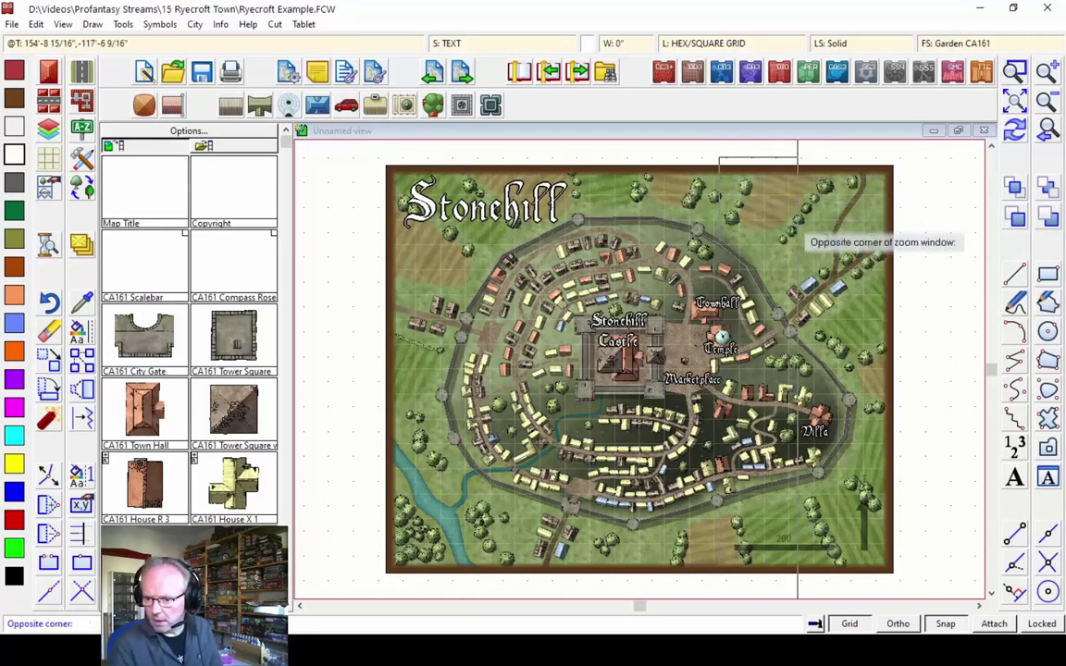
{"action": "left_click", "coordinate": [860, 165]}
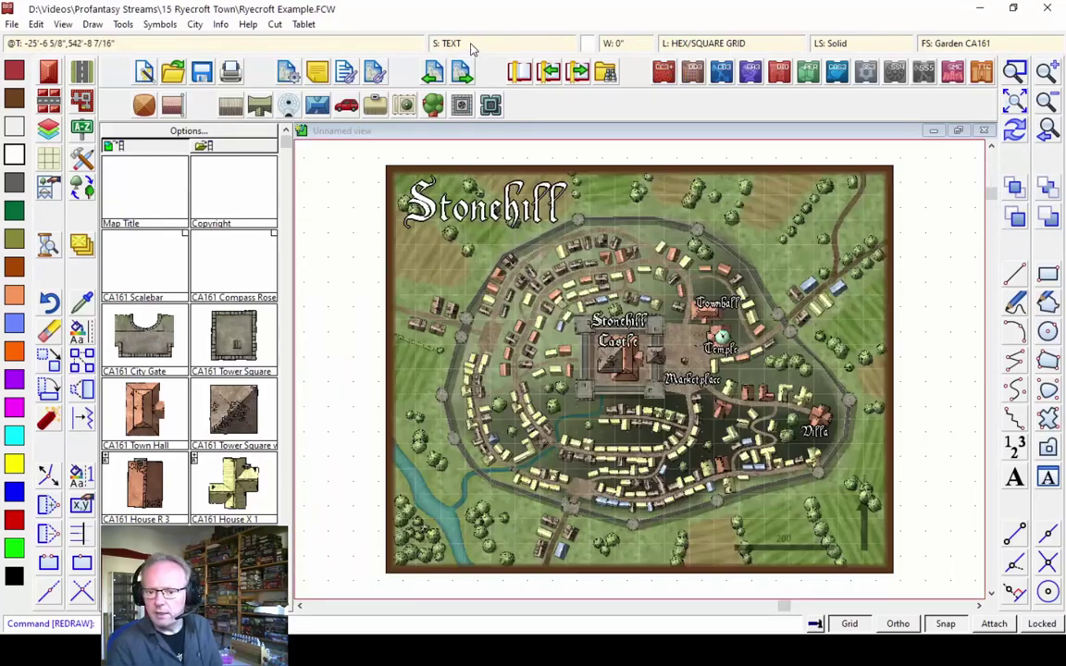
{"action": "left_click", "coordinate": [469, 44]}
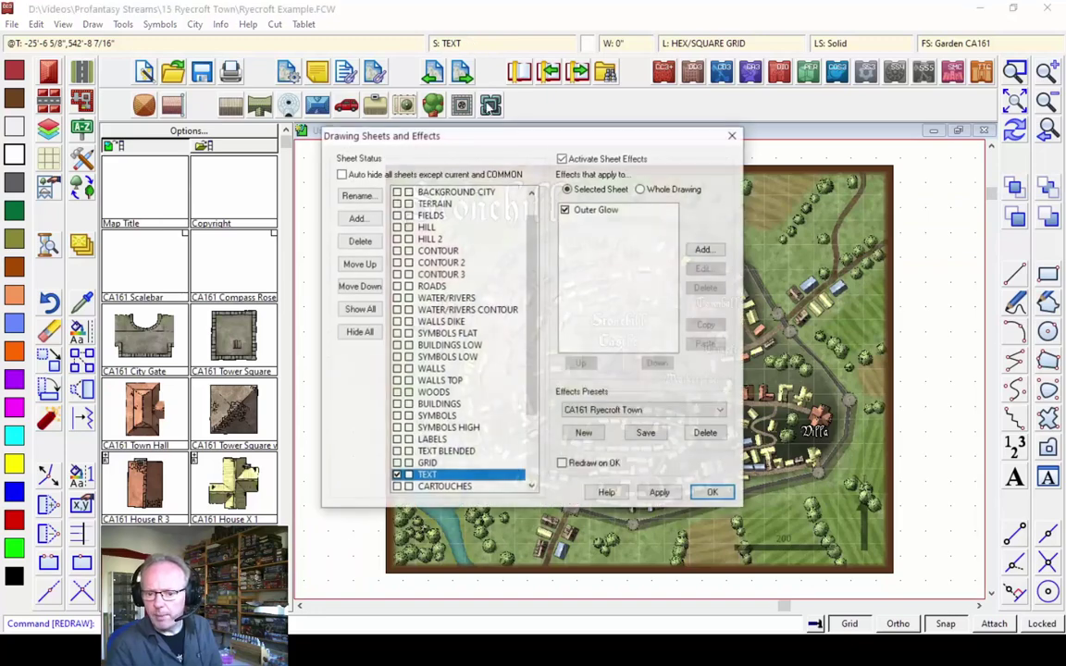
{"action": "left_click", "coordinate": [426, 463]}
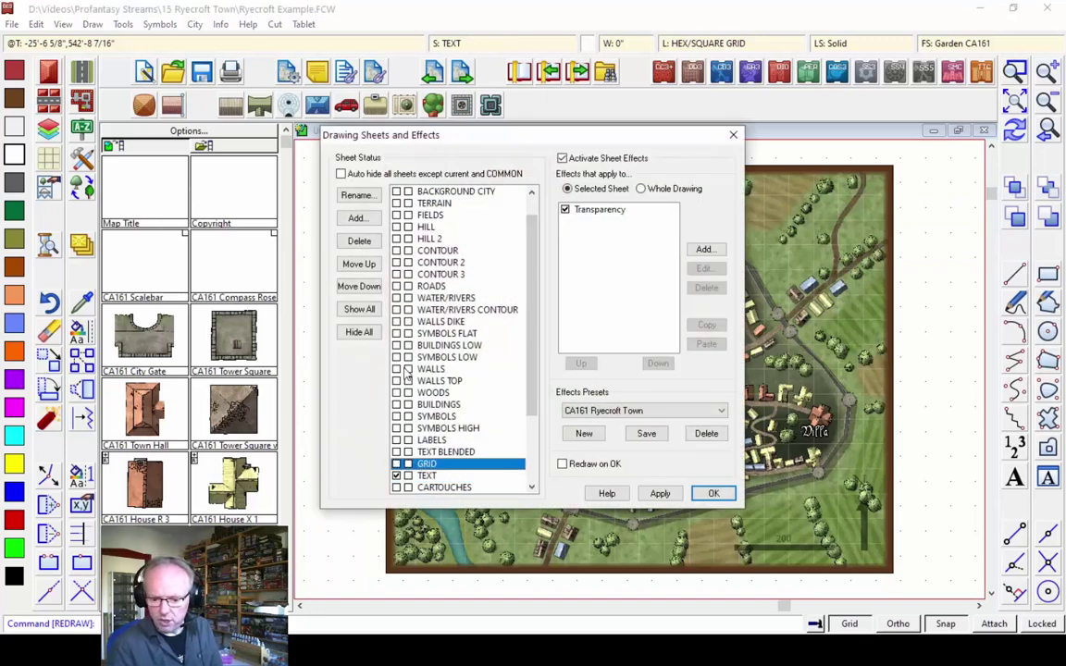
{"action": "left_click", "coordinate": [359, 287]}
{"action": "left_click", "coordinate": [359, 287]}
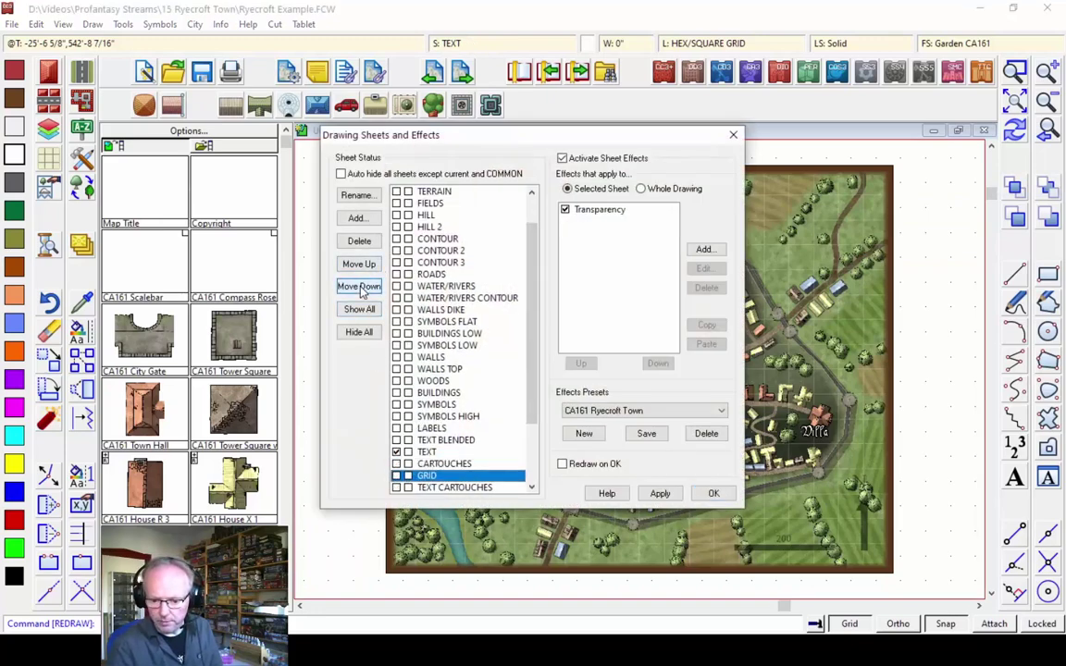
{"action": "left_click", "coordinate": [359, 287]}
{"action": "left_click", "coordinate": [359, 287]}
{"action": "left_click", "coordinate": [359, 287]}
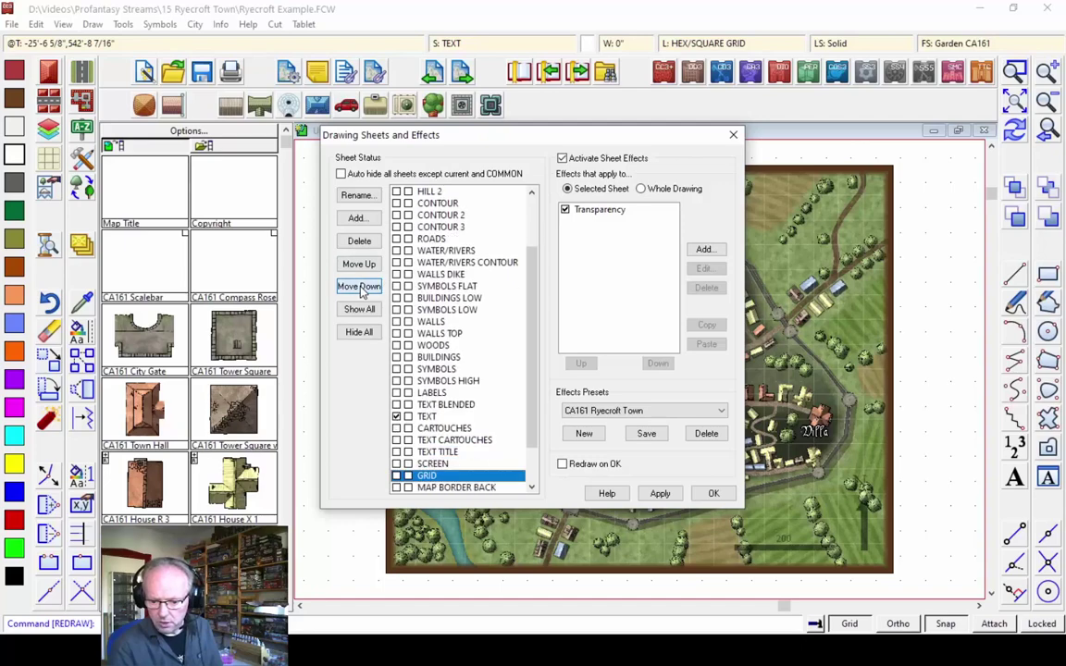
{"action": "left_click", "coordinate": [359, 287]}
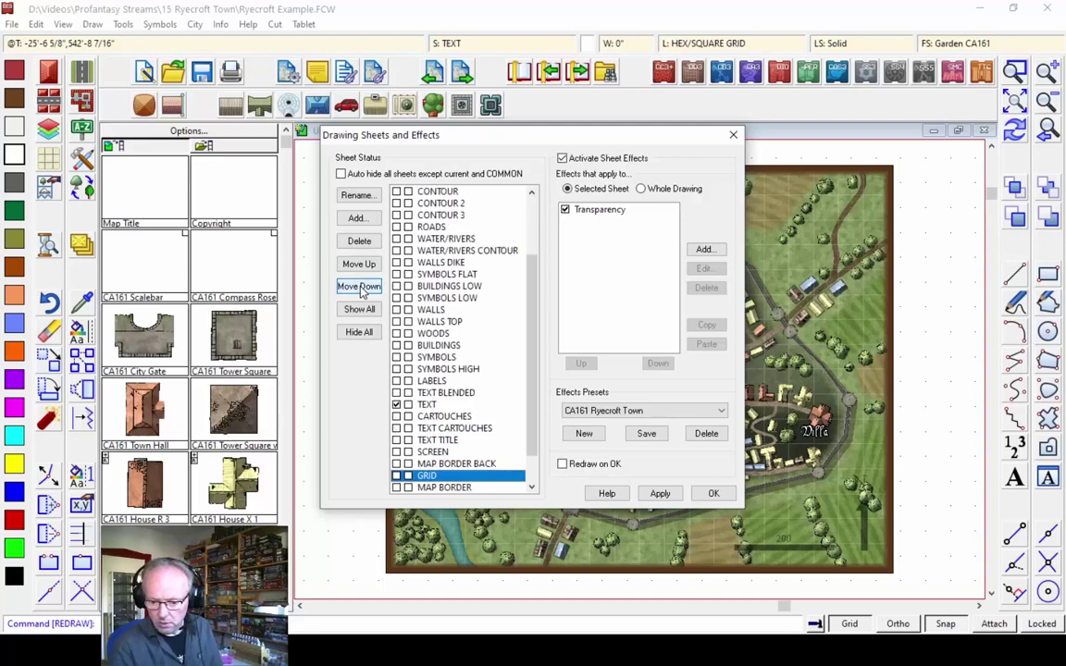
{"action": "left_click", "coordinate": [713, 493]}
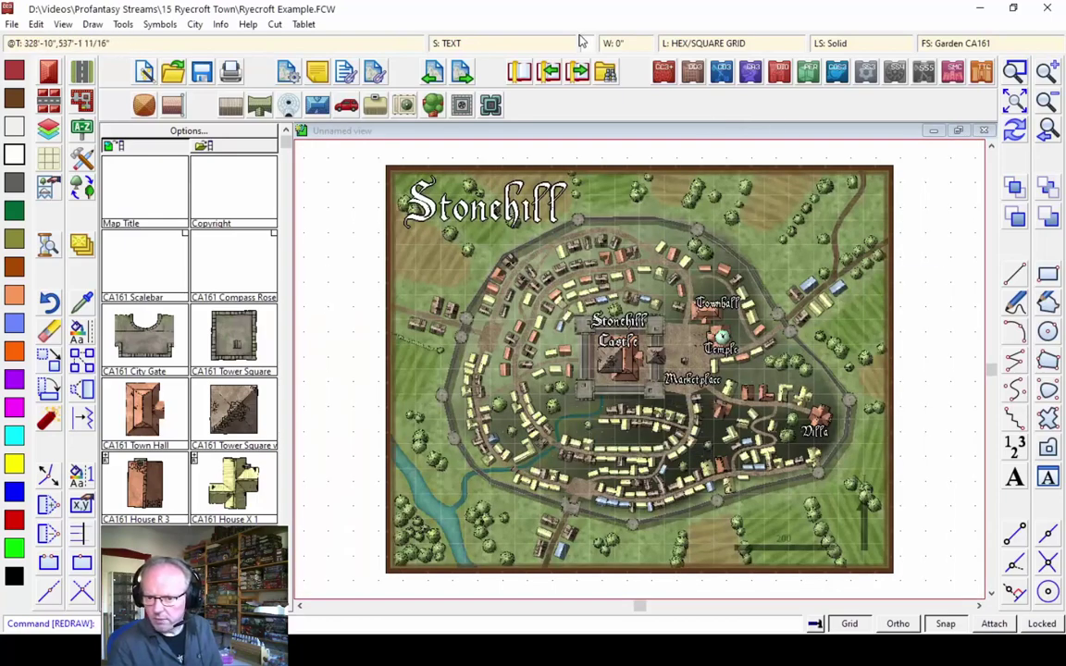
Move the GRID sheet past MAP BORDER in the sheet order and check the grid letters on the northern border
{"action": "left_click", "coordinate": [429, 44]}
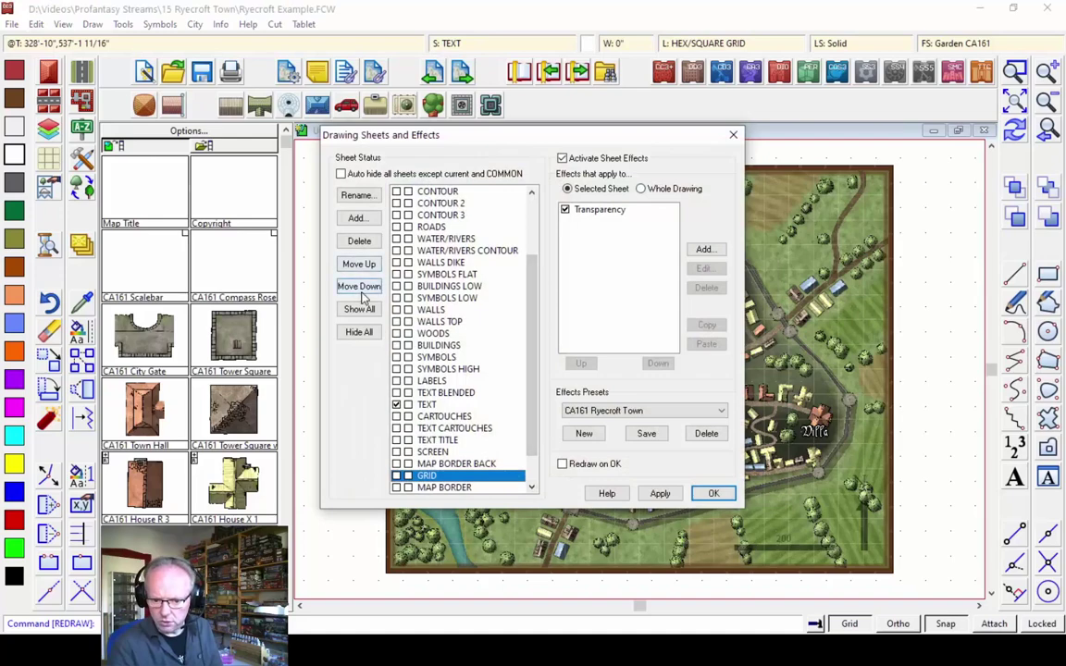
{"action": "left_click", "coordinate": [359, 287]}
{"action": "left_click", "coordinate": [708, 492]}
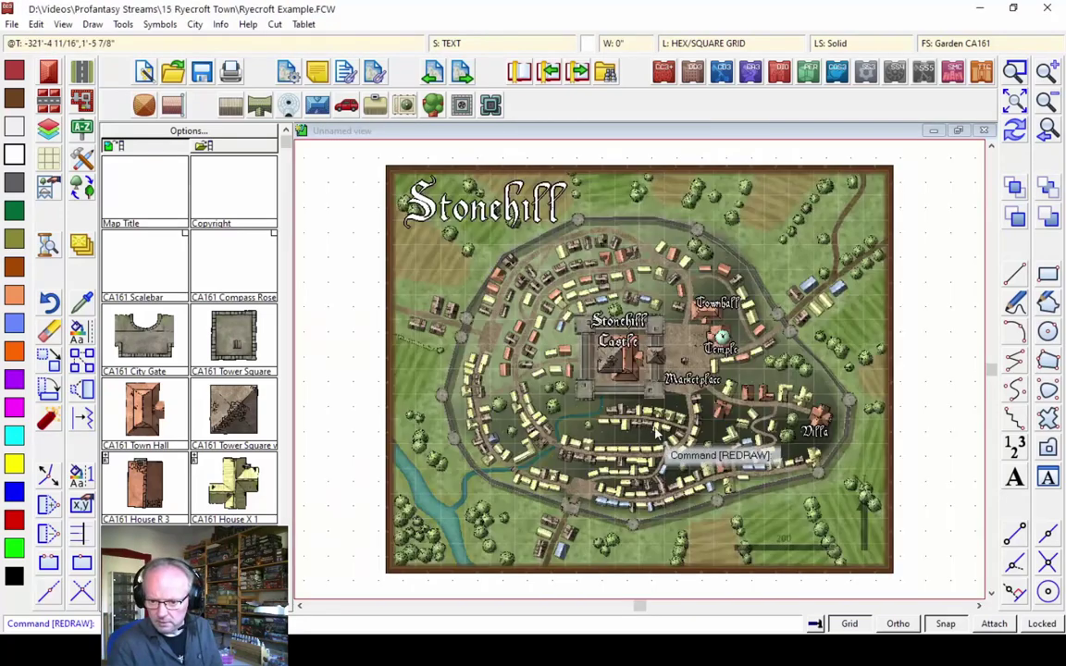
{"action": "left_click", "coordinate": [1016, 71]}
{"action": "left_click", "coordinate": [706, 183]}
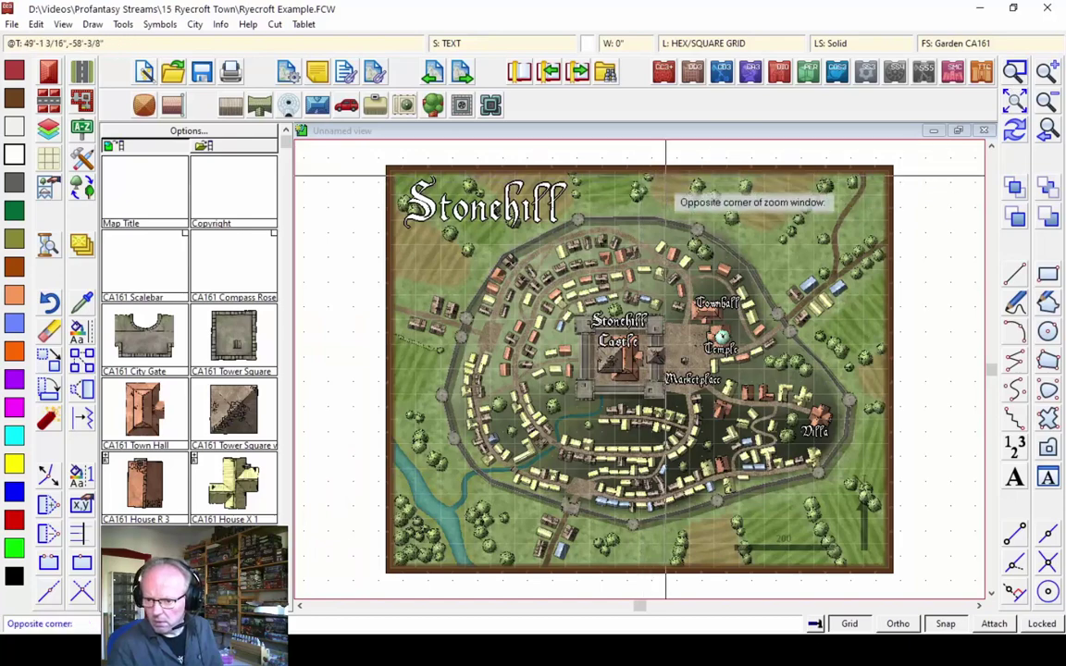
{"action": "left_click", "coordinate": [650, 163]}
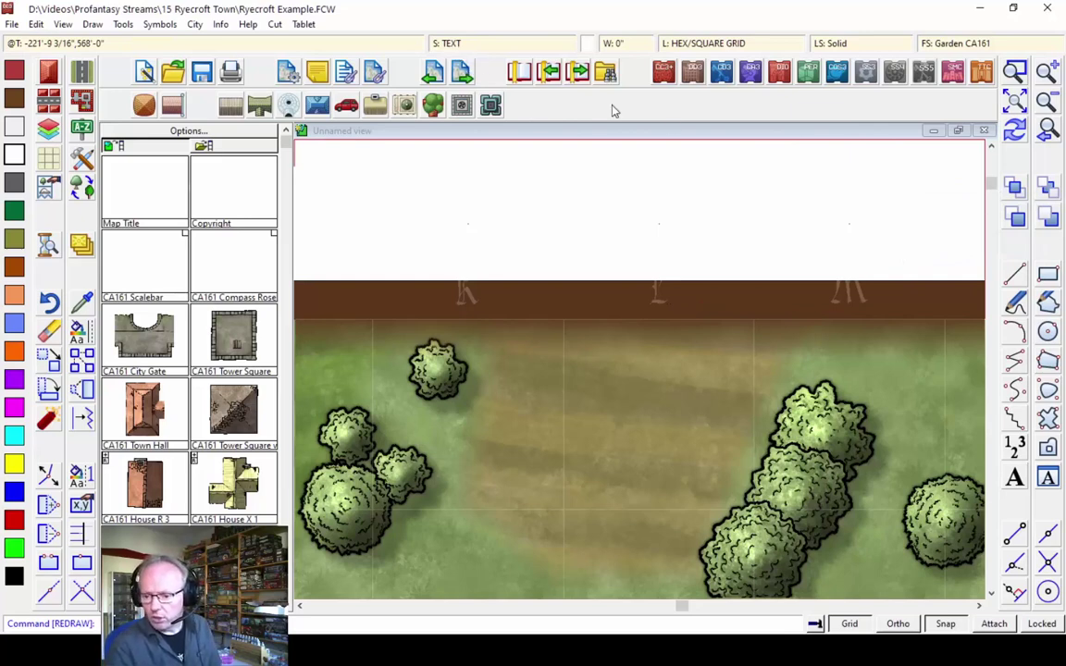
{"action": "left_click", "coordinate": [1016, 132]}
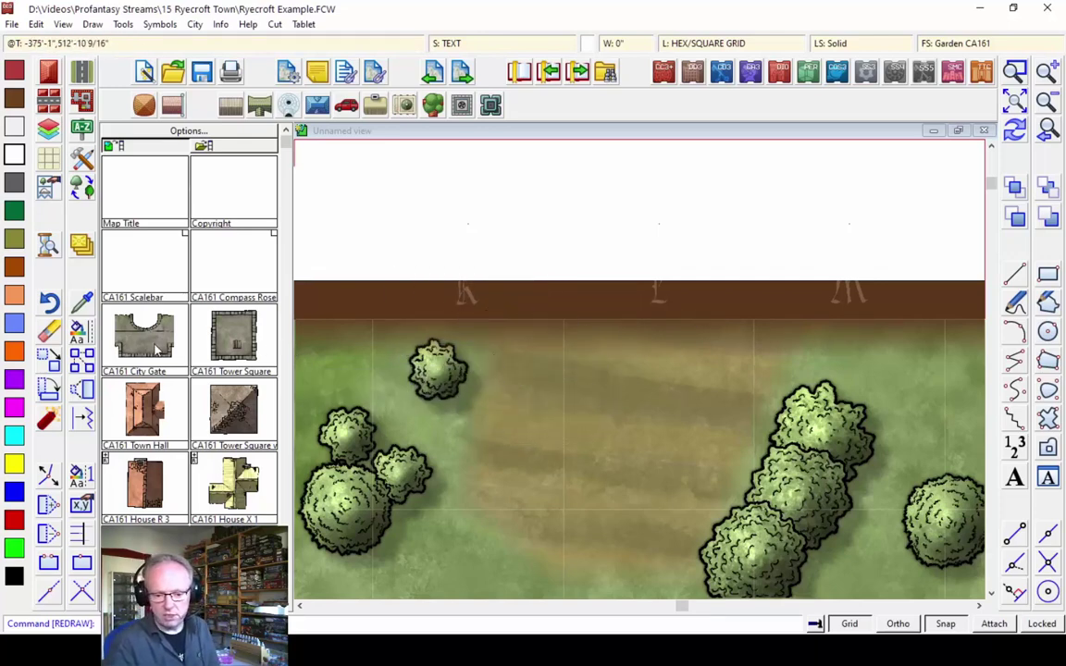
{"action": "right_click", "coordinate": [82, 251]}
{"action": "left_click", "coordinate": [130, 345]}
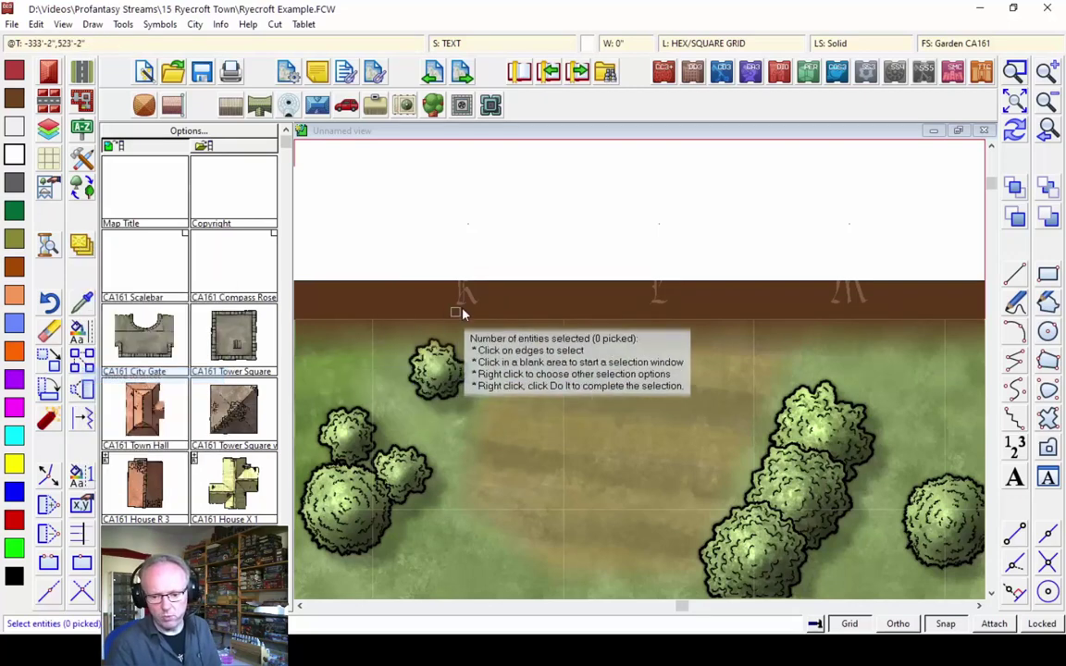
{"action": "left_click", "coordinate": [463, 296]}
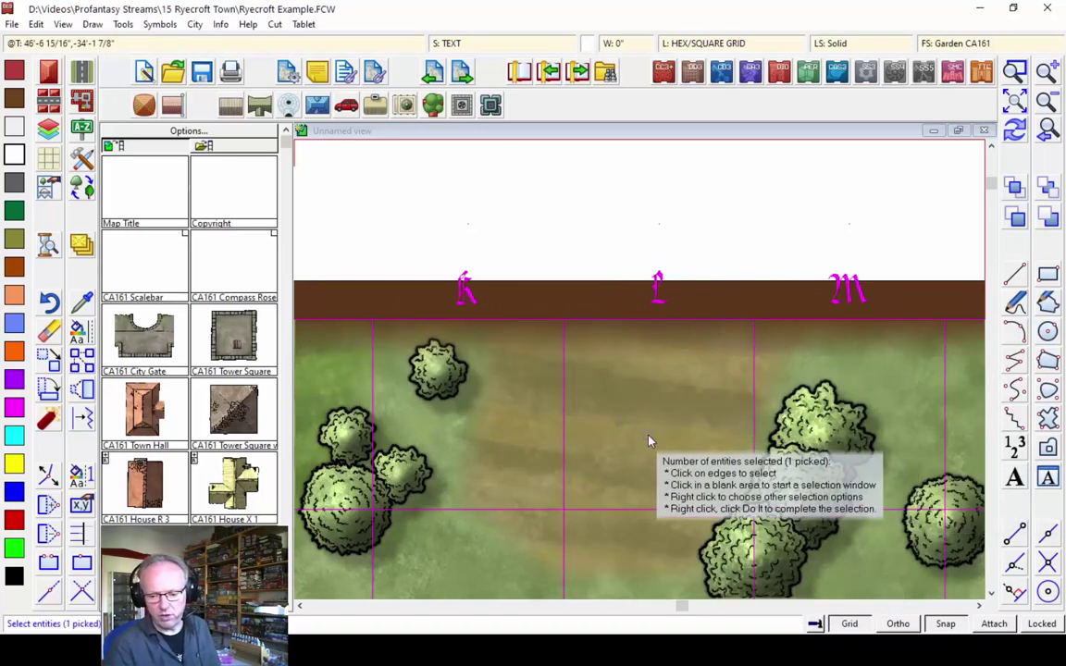
{"action": "right_click", "coordinate": [550, 389]}
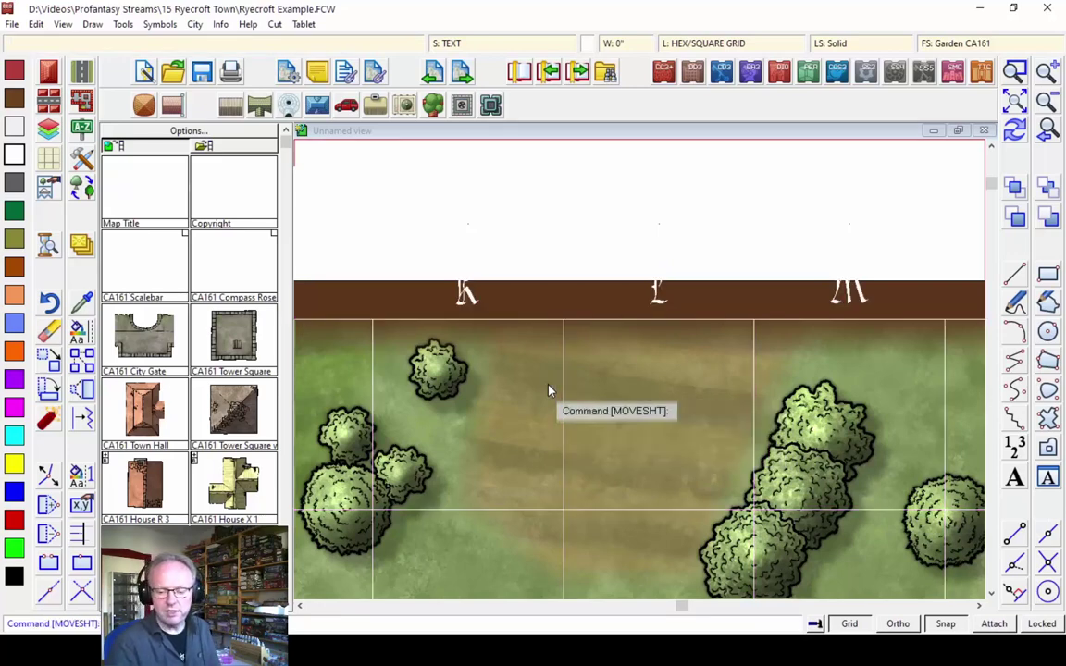
Make GRID the current sheet and hide all the other sheets
{"action": "left_click", "coordinate": [452, 44]}
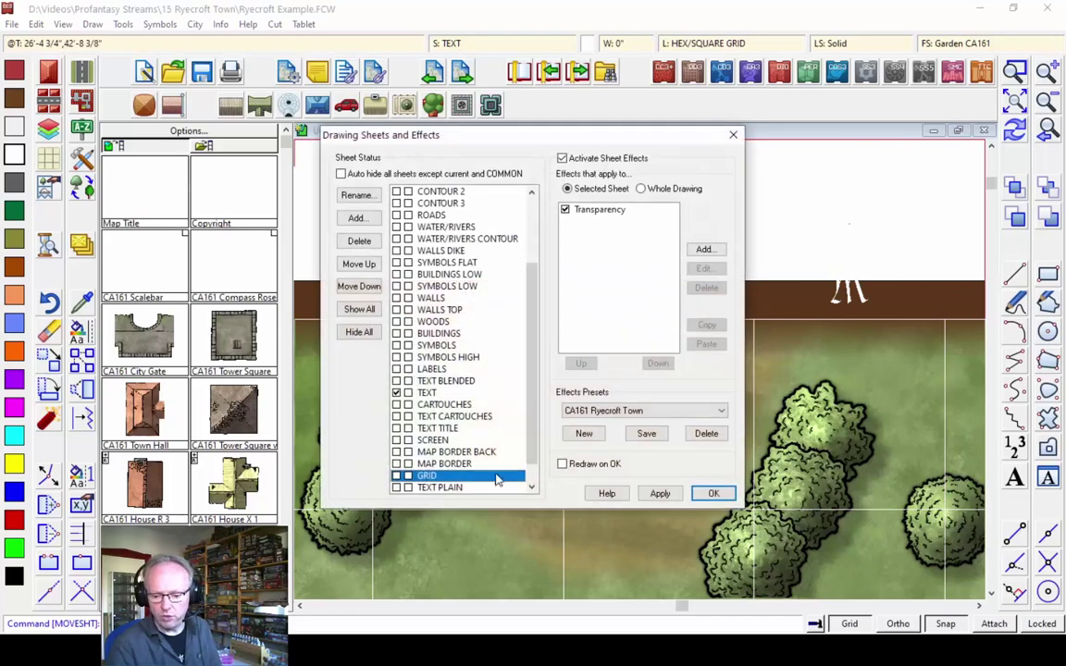
{"action": "left_click", "coordinate": [359, 331]}
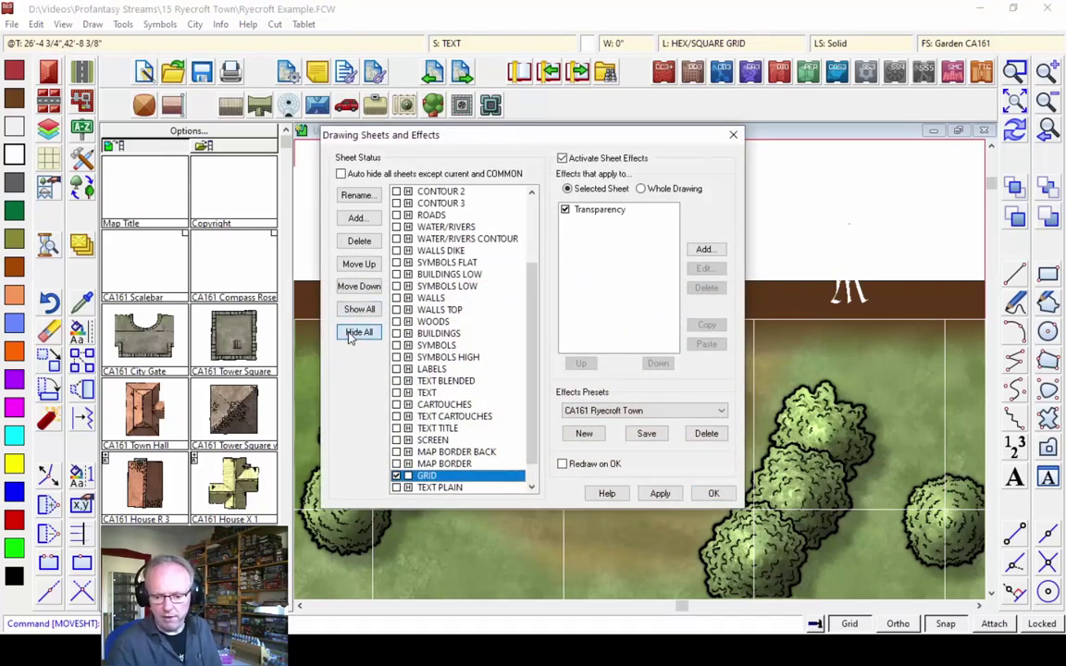
{"action": "left_click", "coordinate": [709, 494]}
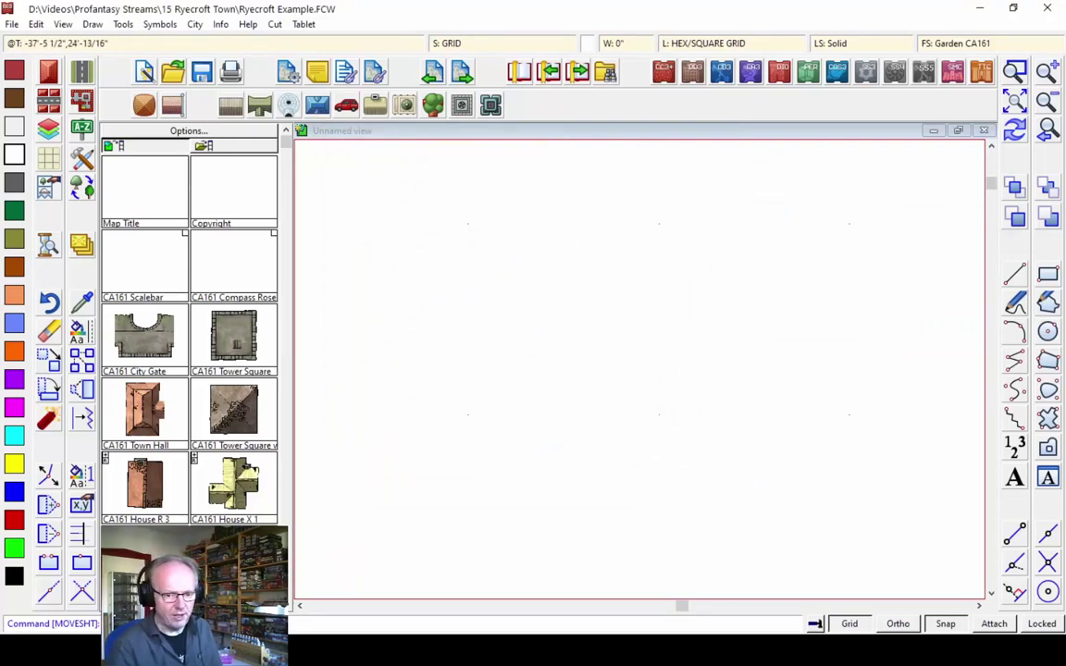
Change the view window's background colour to light brown, palette colour 42
{"action": "left_click", "coordinate": [62, 24]}
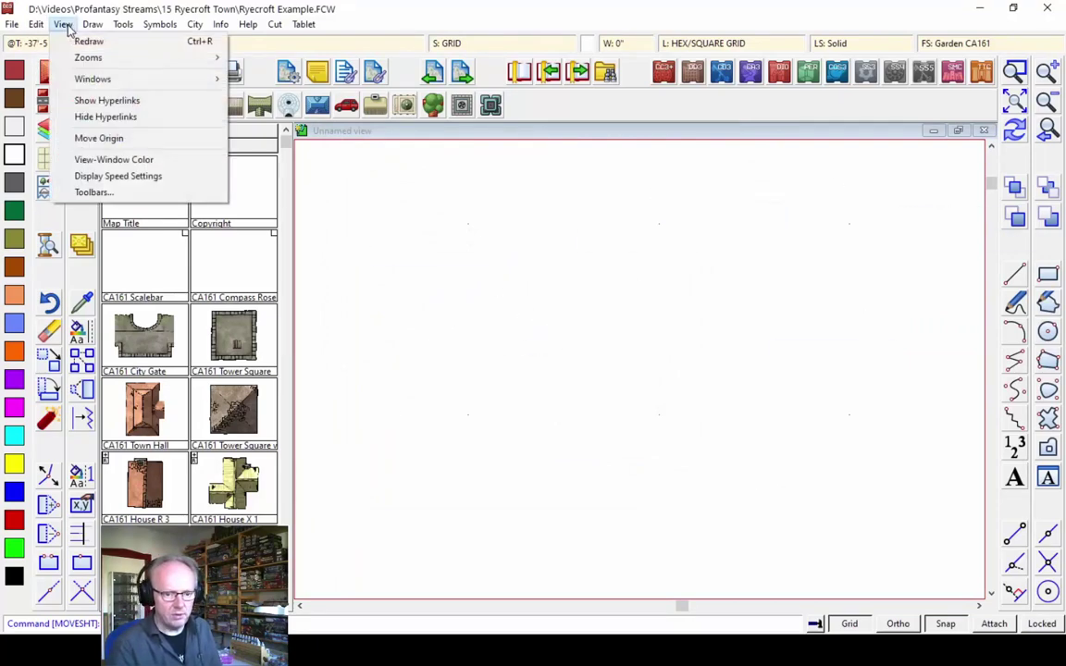
{"action": "left_click", "coordinate": [117, 160]}
{"action": "right_click", "coordinate": [357, 238]}
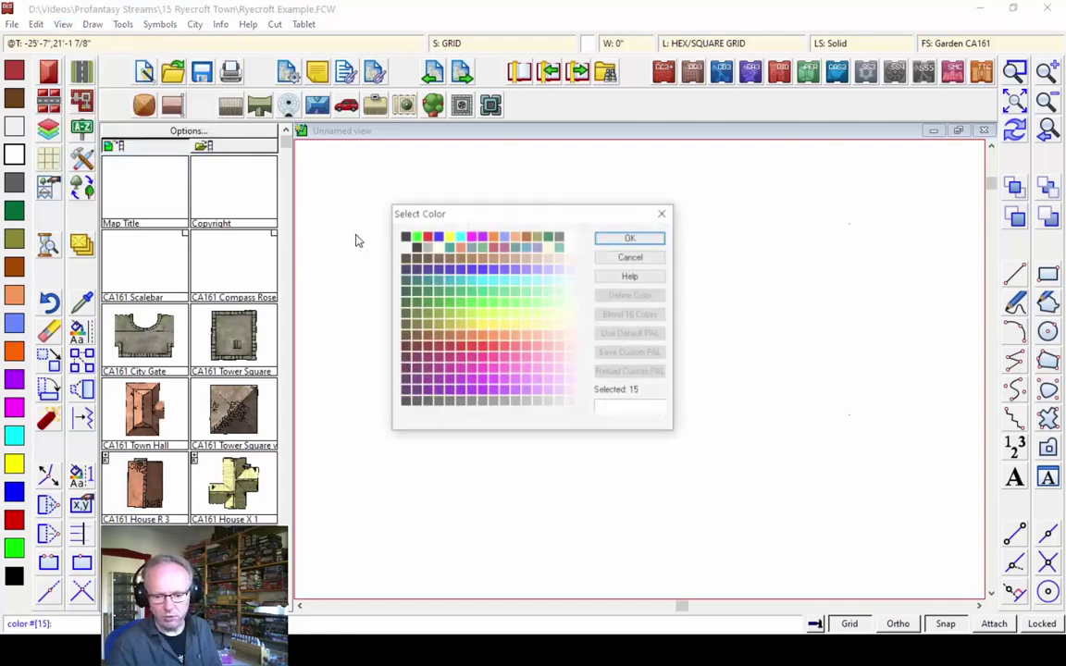
{"action": "left_click", "coordinate": [518, 260]}
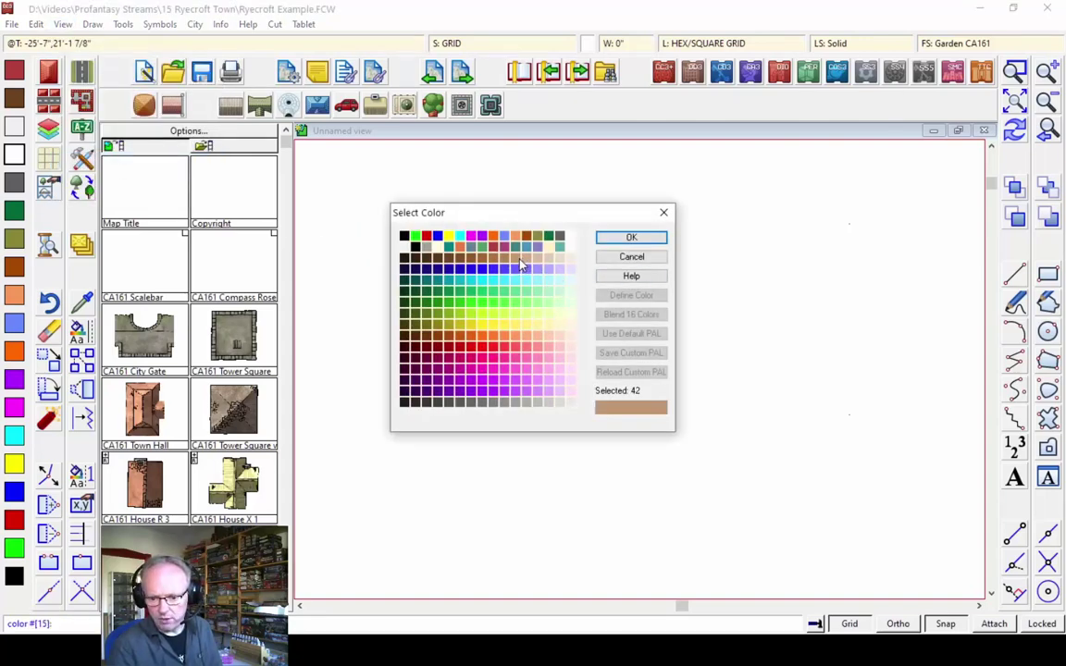
{"action": "left_click", "coordinate": [629, 237]}
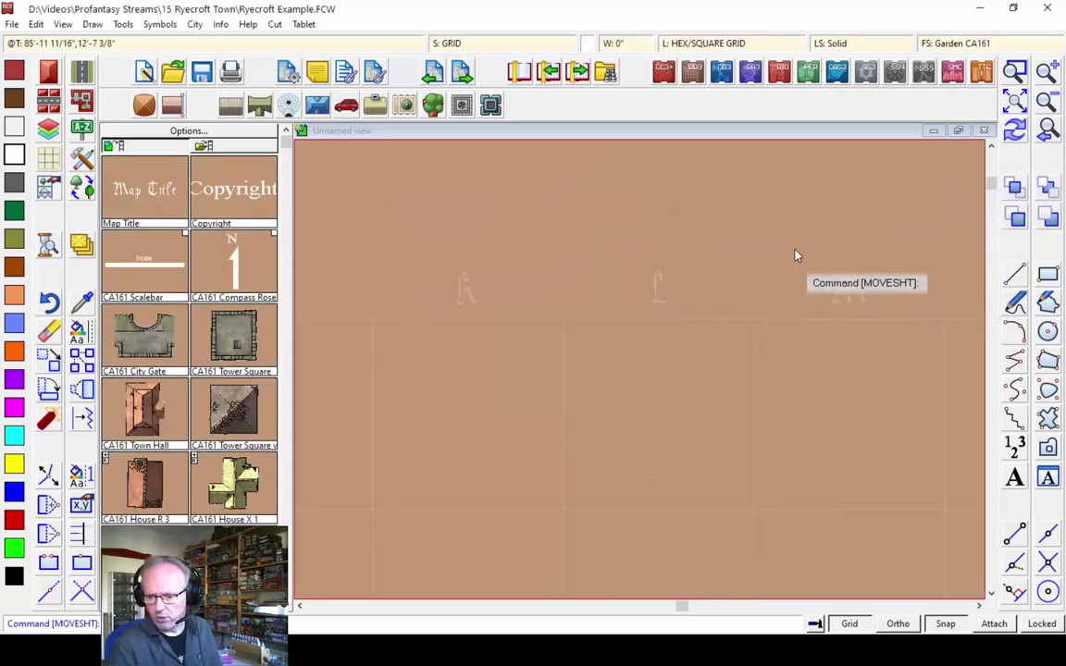
Deactivate the sheet effects and redraw the drawing so the entire grid is shown without transparency
{"action": "left_click", "coordinate": [519, 72]}
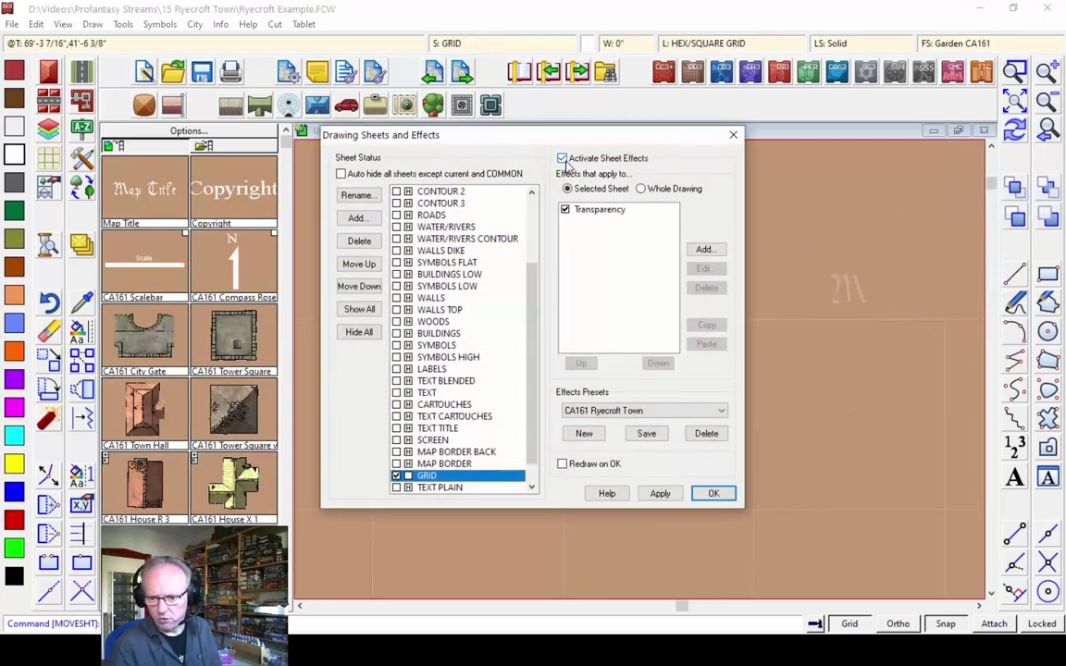
{"action": "left_click", "coordinate": [563, 159]}
{"action": "left_click", "coordinate": [714, 491]}
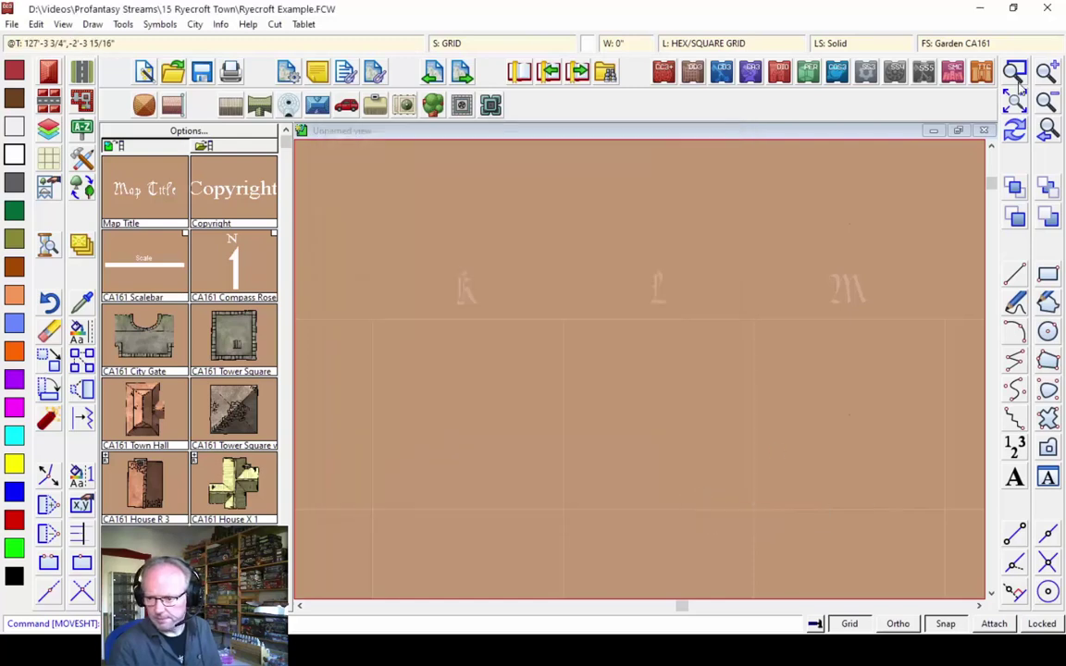
{"action": "left_click", "coordinate": [1015, 132]}
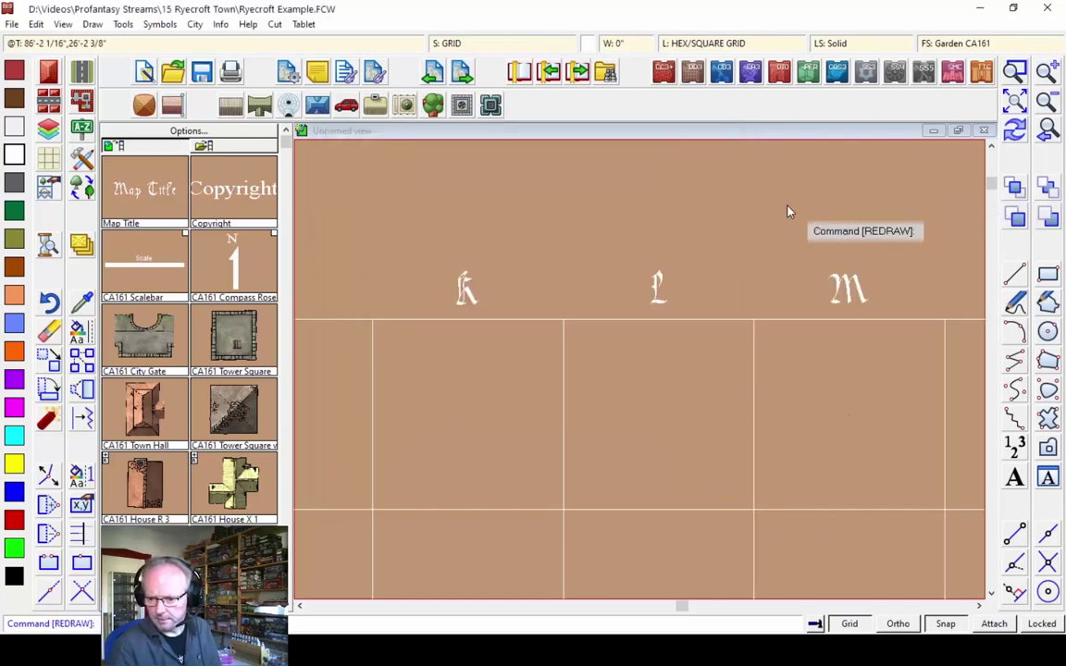
{"action": "left_click", "coordinate": [1021, 107]}
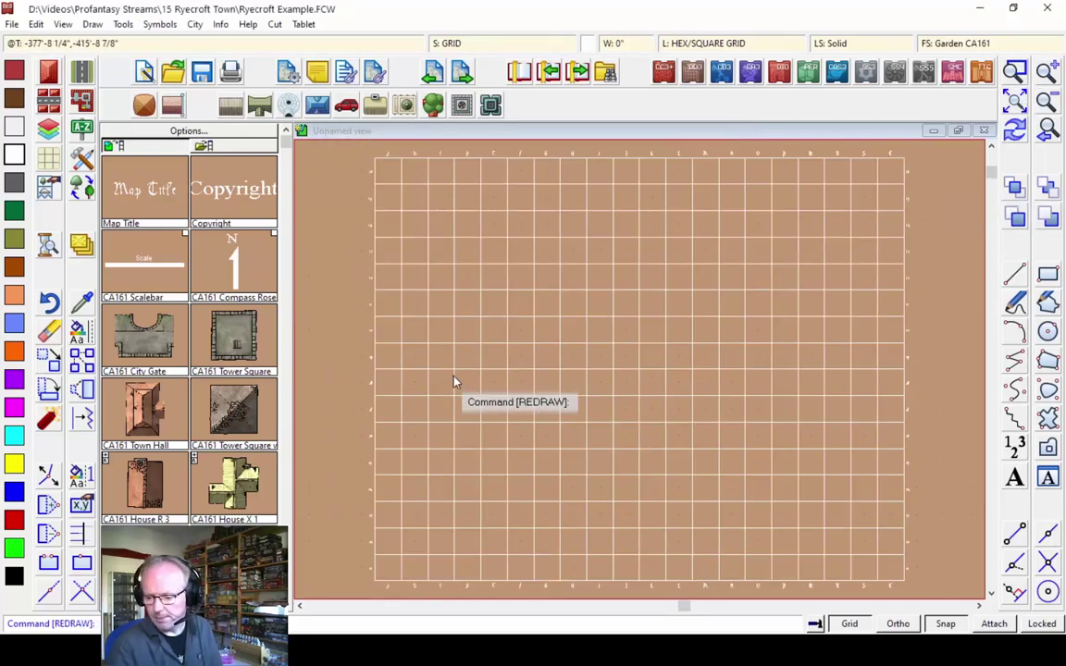
Unlock the groups and move all 2D Text entities of the grid to the TEXT PLAIN sheet
{"action": "left_click", "coordinate": [1040, 624]}
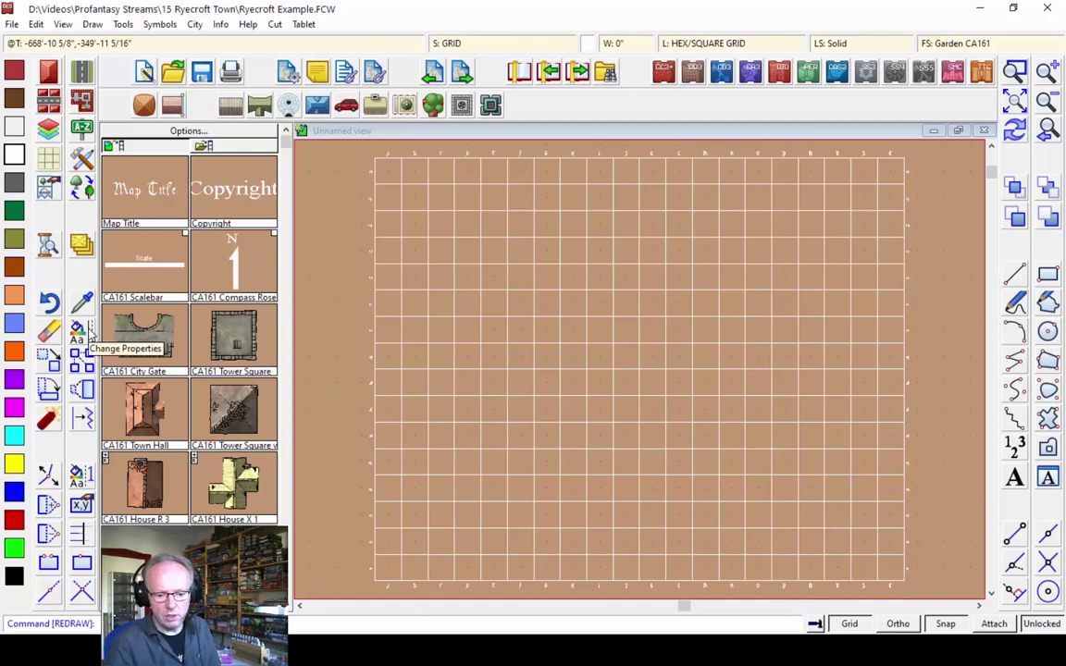
{"action": "right_click", "coordinate": [82, 260]}
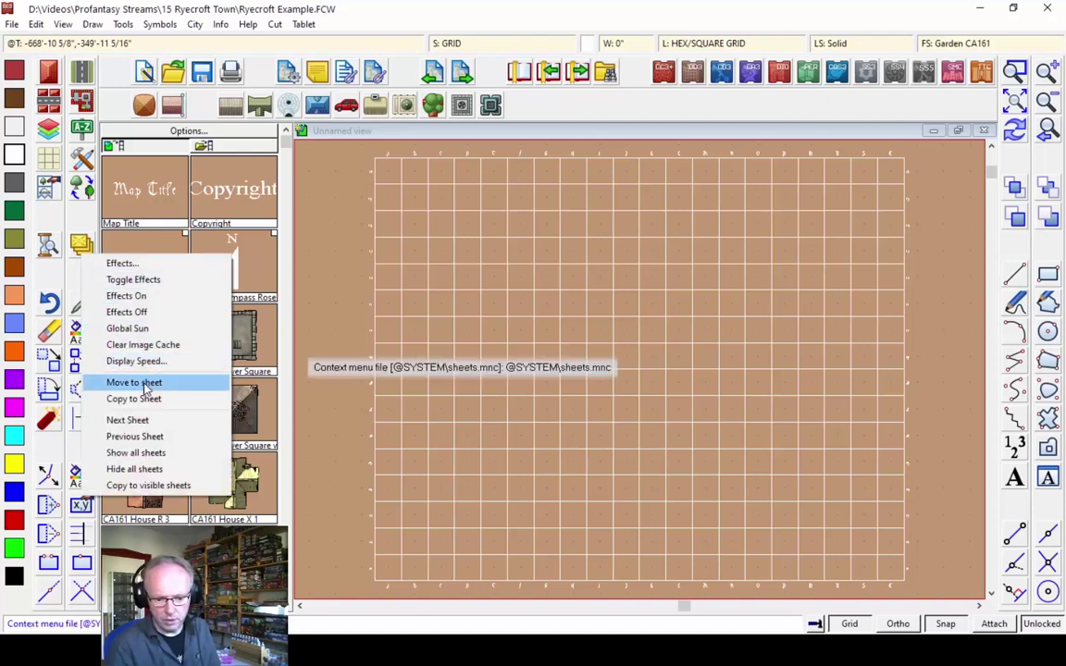
{"action": "left_click", "coordinate": [146, 389]}
{"action": "right_click", "coordinate": [460, 306]}
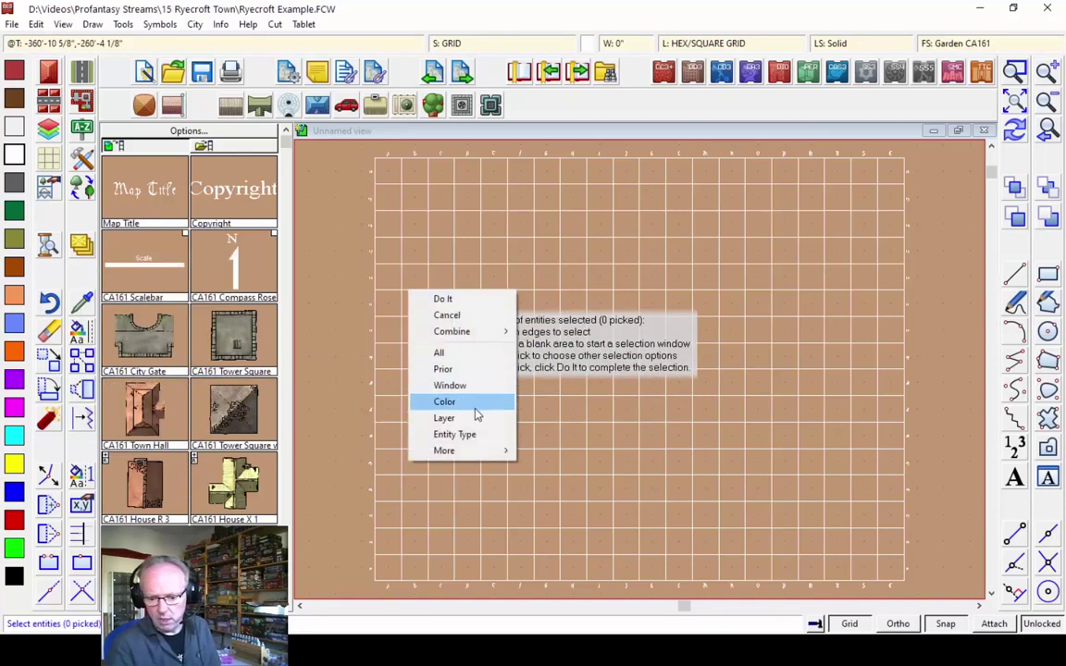
{"action": "left_click", "coordinate": [471, 437]}
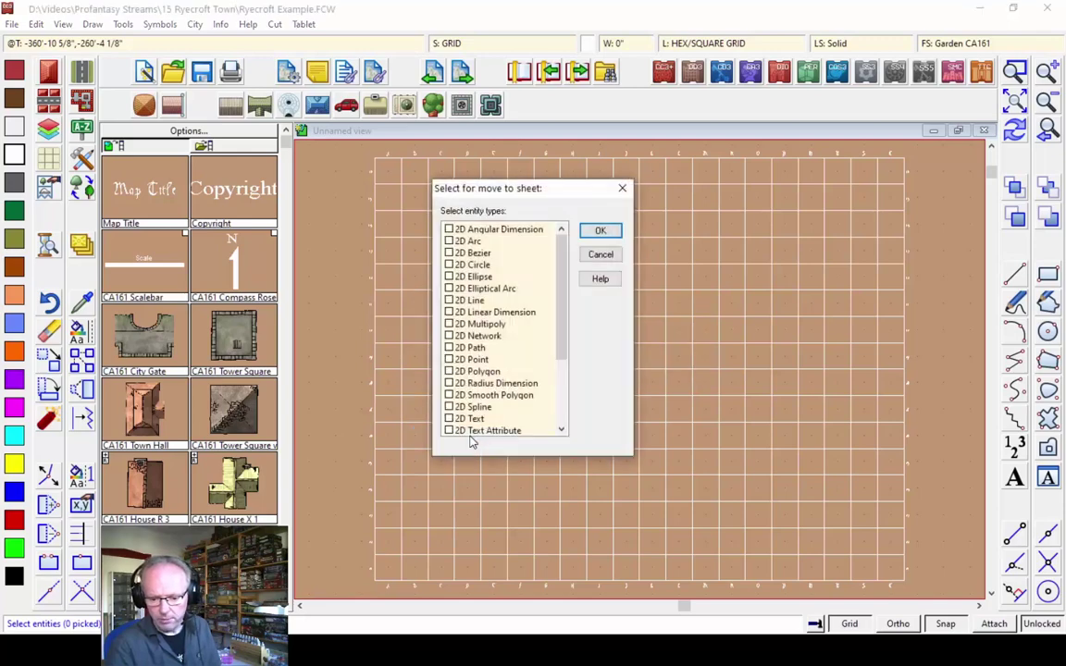
{"action": "left_click", "coordinate": [596, 232]}
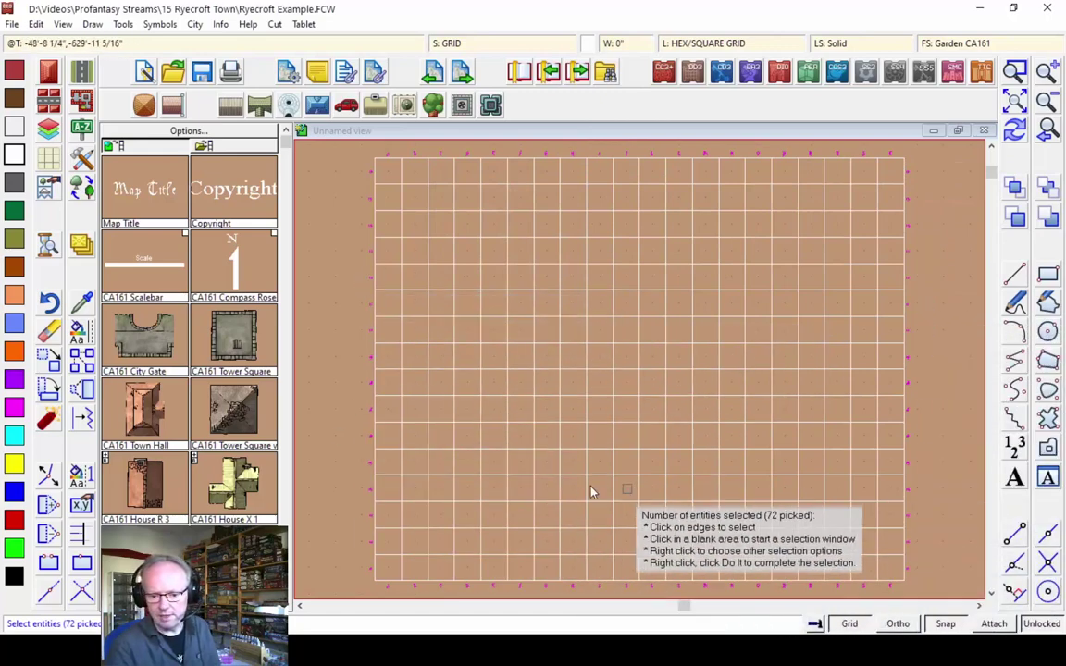
{"action": "right_click", "coordinate": [500, 291]}
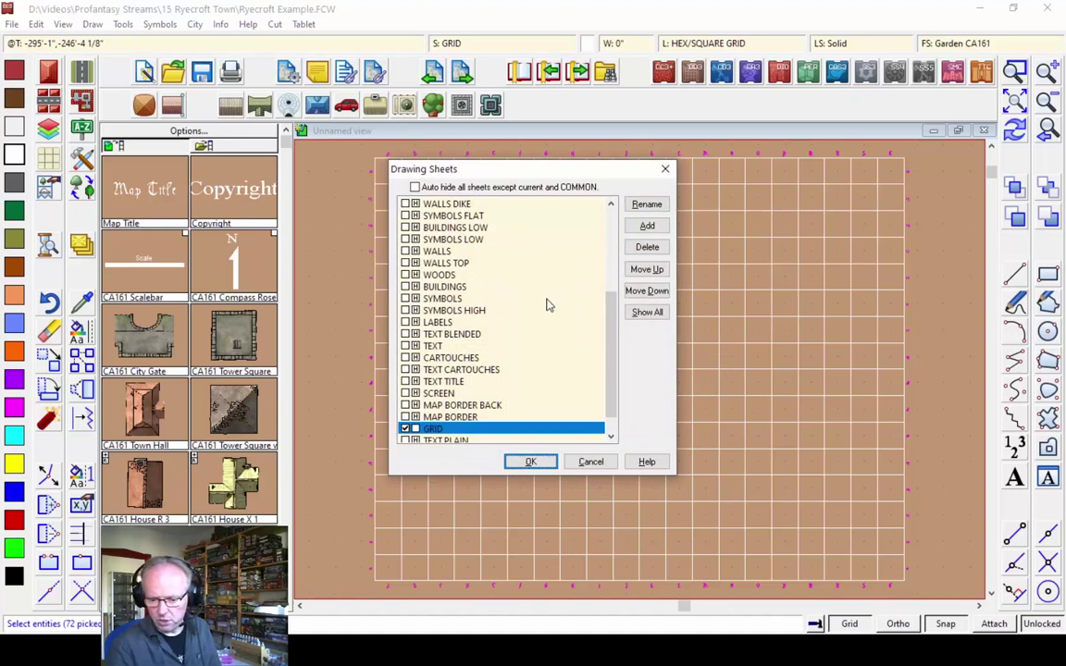
{"action": "scroll", "coordinate": [616, 366], "scroll_direction": "down", "scroll_amount": 1}
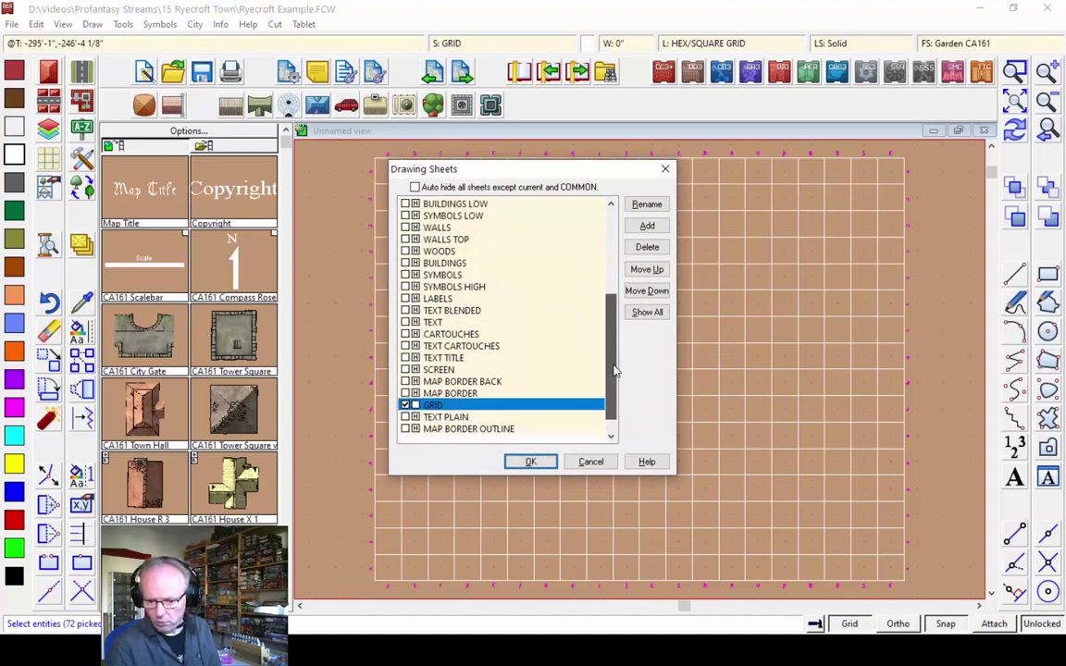
{"action": "left_click", "coordinate": [455, 417]}
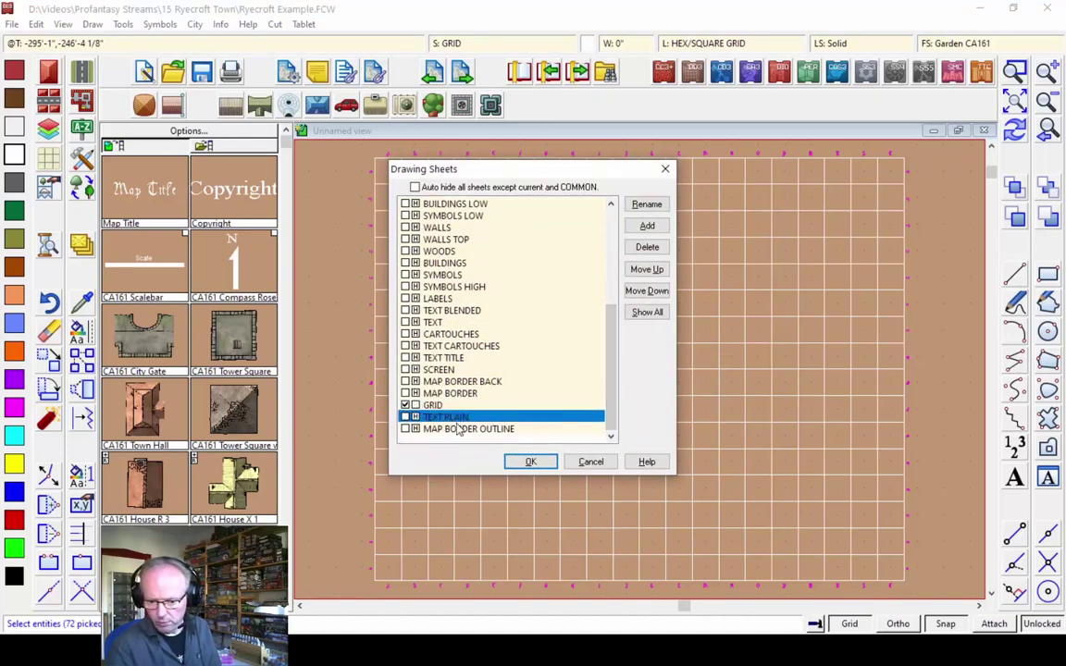
{"action": "left_click", "coordinate": [530, 463]}
Show all the drawing sheets again and reactivate the sheet effects
{"action": "left_click", "coordinate": [444, 42]}
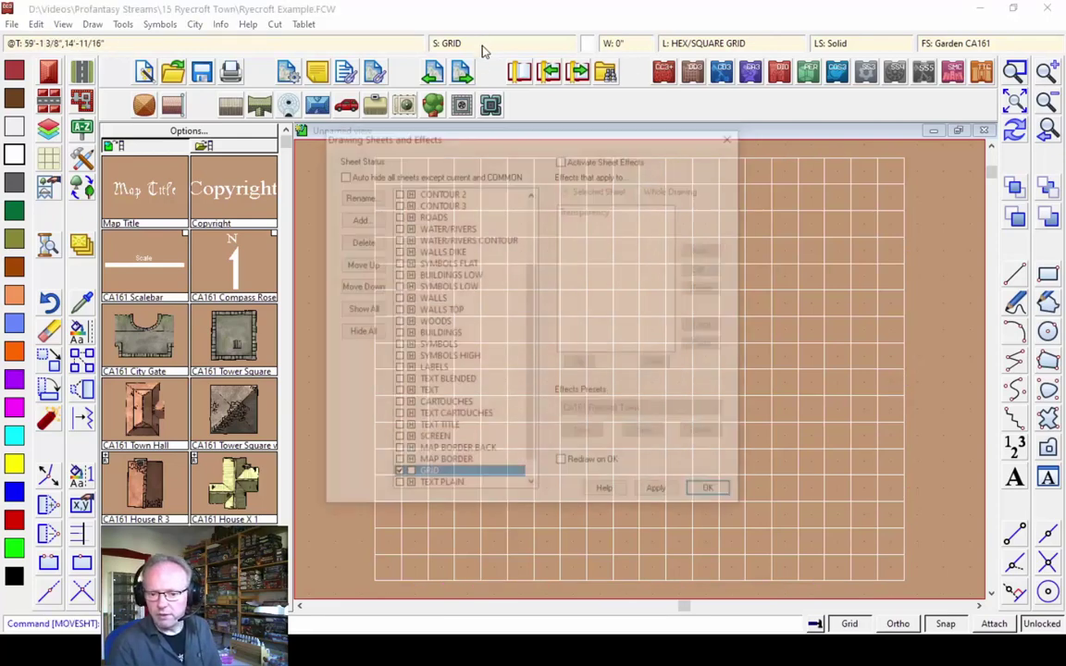
{"action": "left_click", "coordinate": [360, 308]}
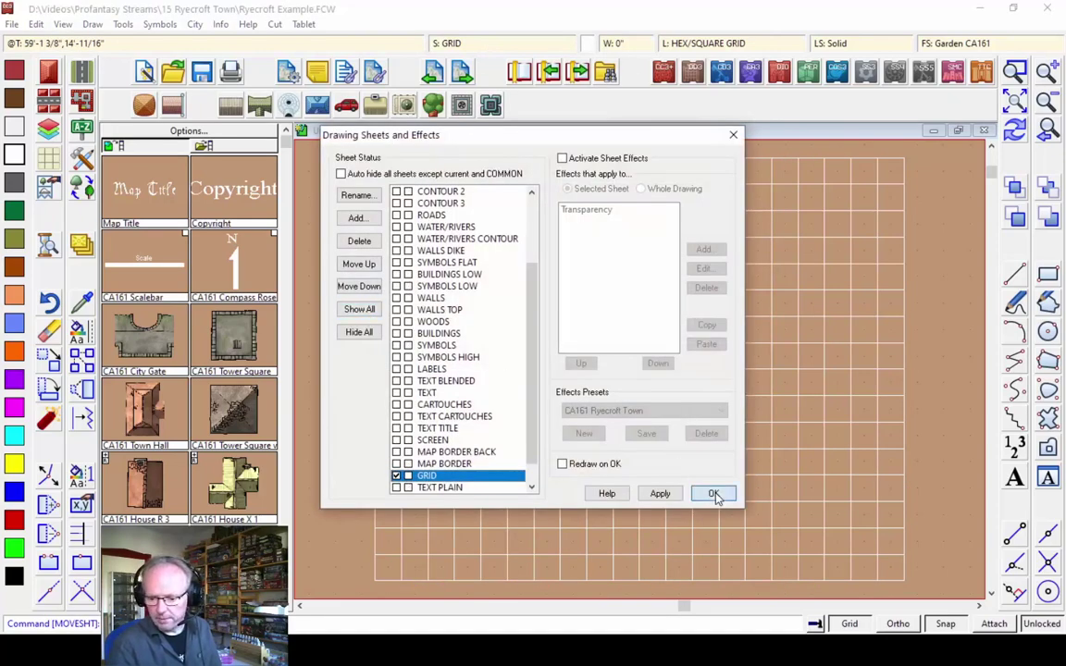
{"action": "left_click", "coordinate": [713, 493]}
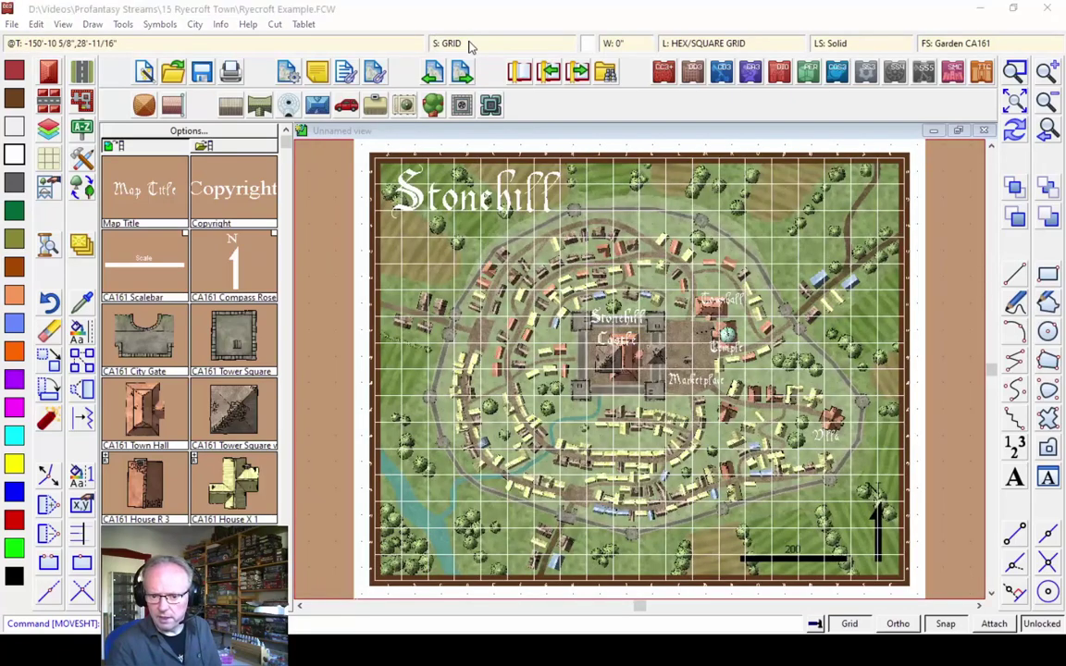
{"action": "left_click", "coordinate": [445, 42]}
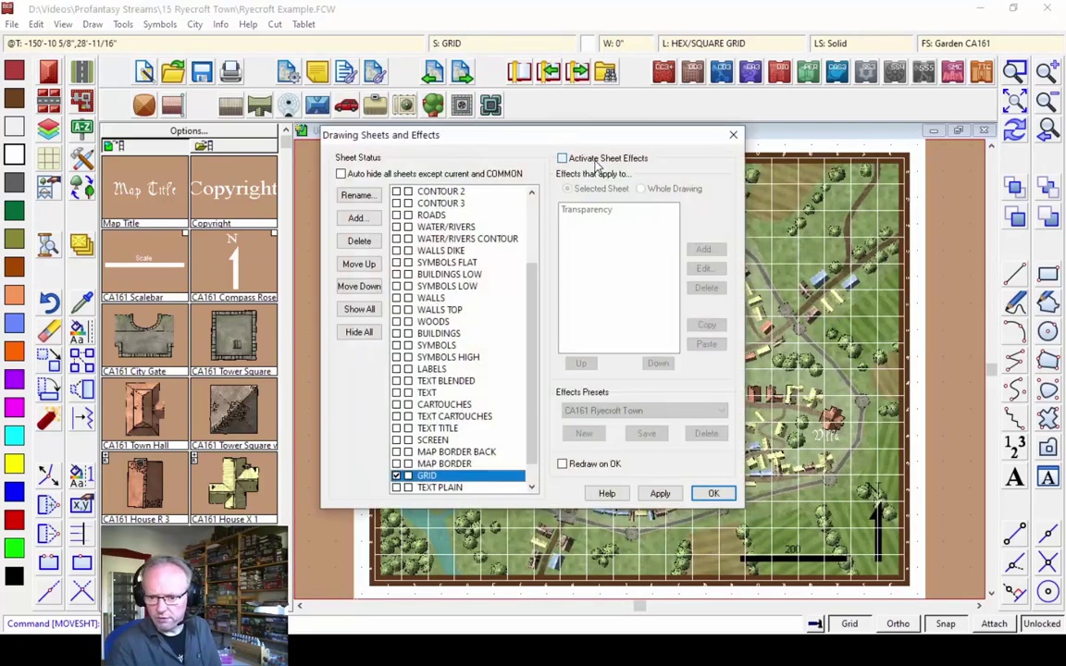
{"action": "left_click", "coordinate": [597, 163]}
{"action": "left_click", "coordinate": [713, 493]}
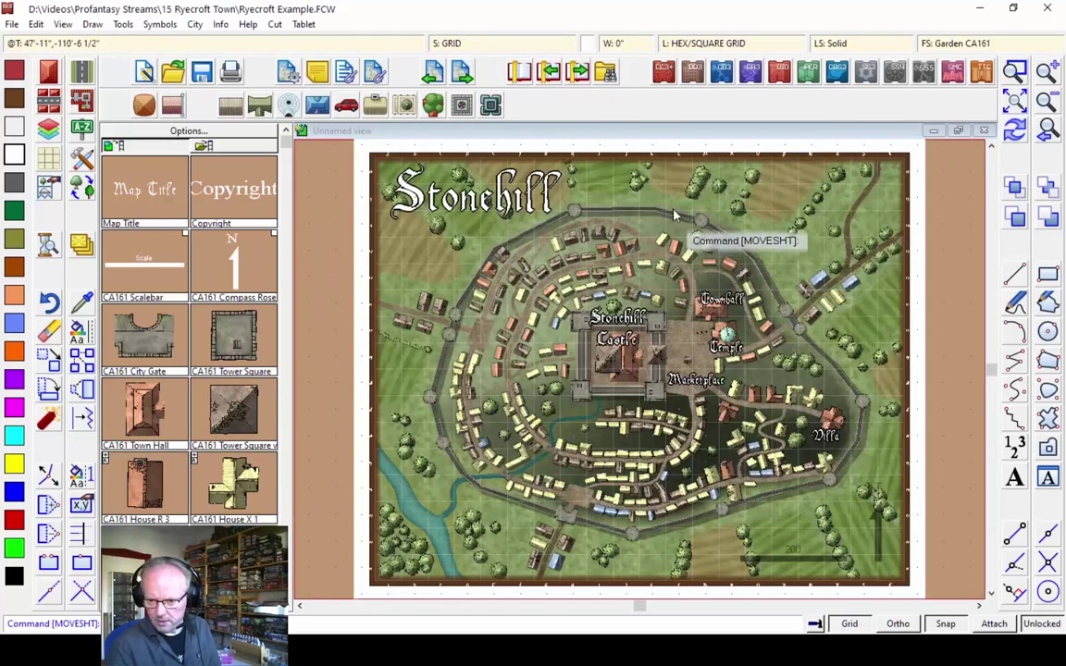
Change the font of the grid coordinate letters and numbers on the border to Book Antiqua
{"action": "left_click", "coordinate": [1018, 70]}
{"action": "left_click", "coordinate": [815, 152]}
{"action": "left_click", "coordinate": [865, 222]}
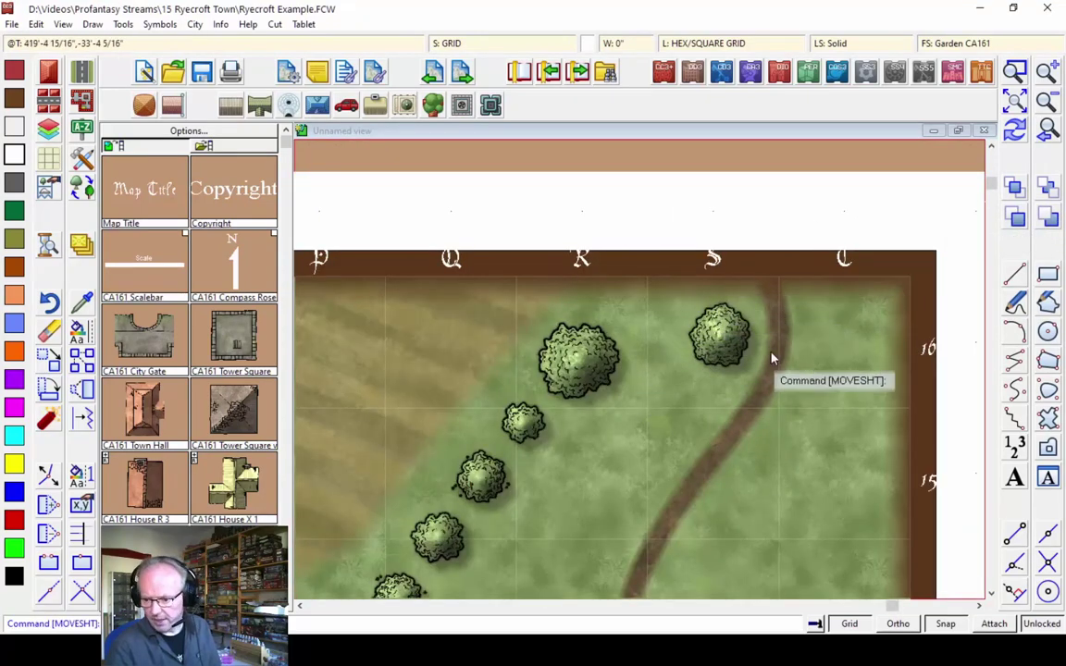
{"action": "left_click", "coordinate": [1049, 130]}
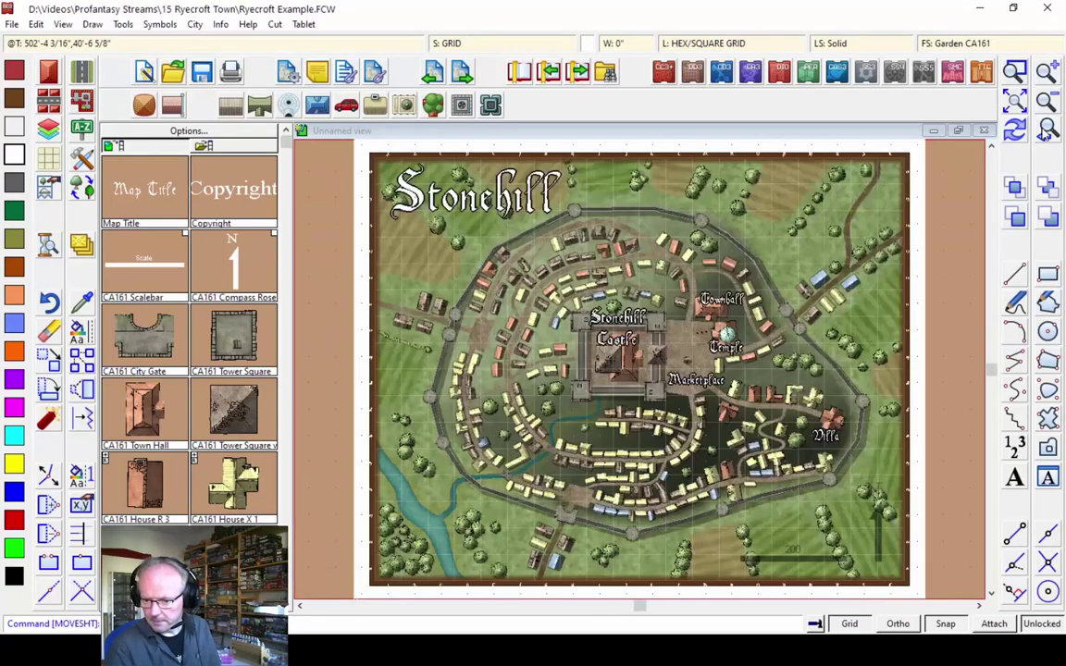
{"action": "left_click", "coordinate": [1049, 130]}
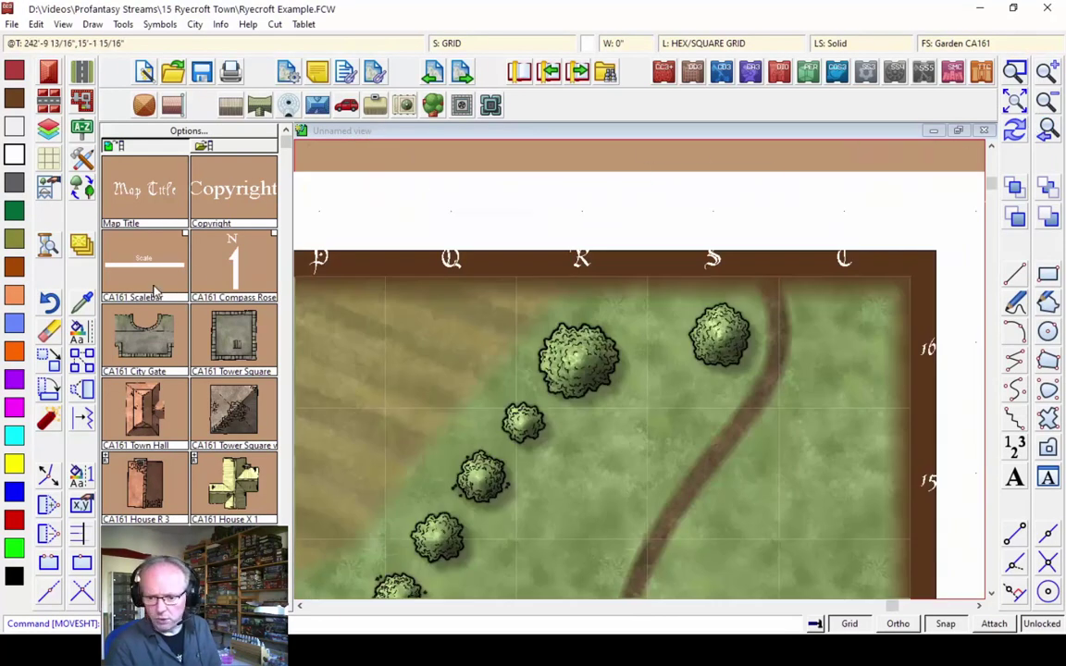
{"action": "right_click", "coordinate": [82, 303]}
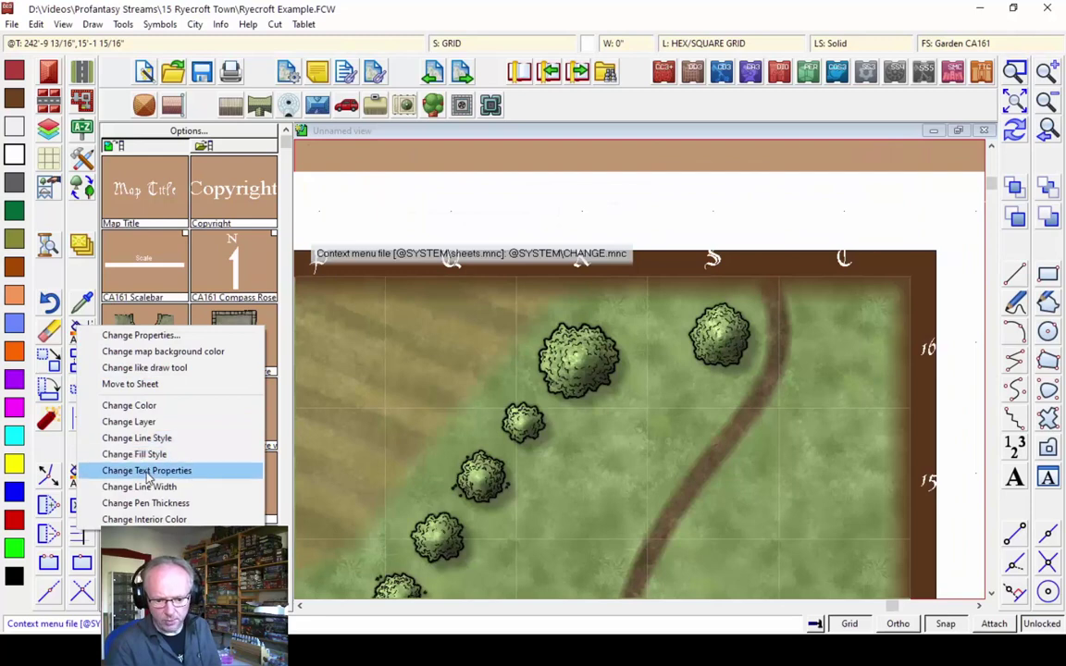
{"action": "left_click", "coordinate": [139, 470]}
{"action": "right_click", "coordinate": [342, 283]}
{"action": "left_click", "coordinate": [417, 387]}
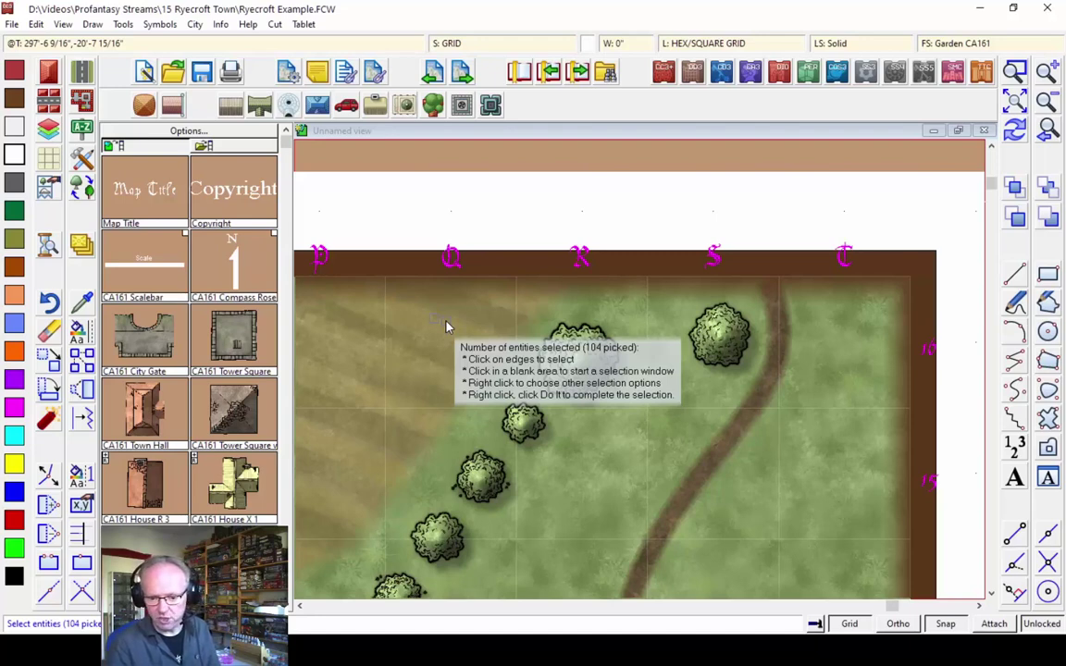
{"action": "right_click", "coordinate": [445, 325]}
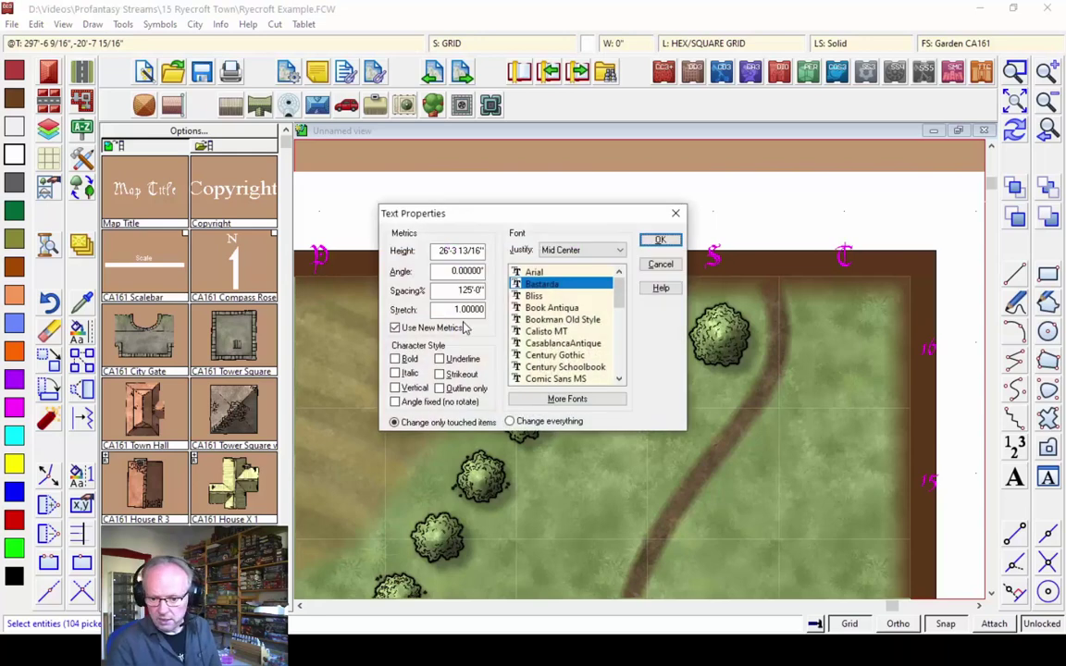
{"action": "left_click", "coordinate": [553, 308]}
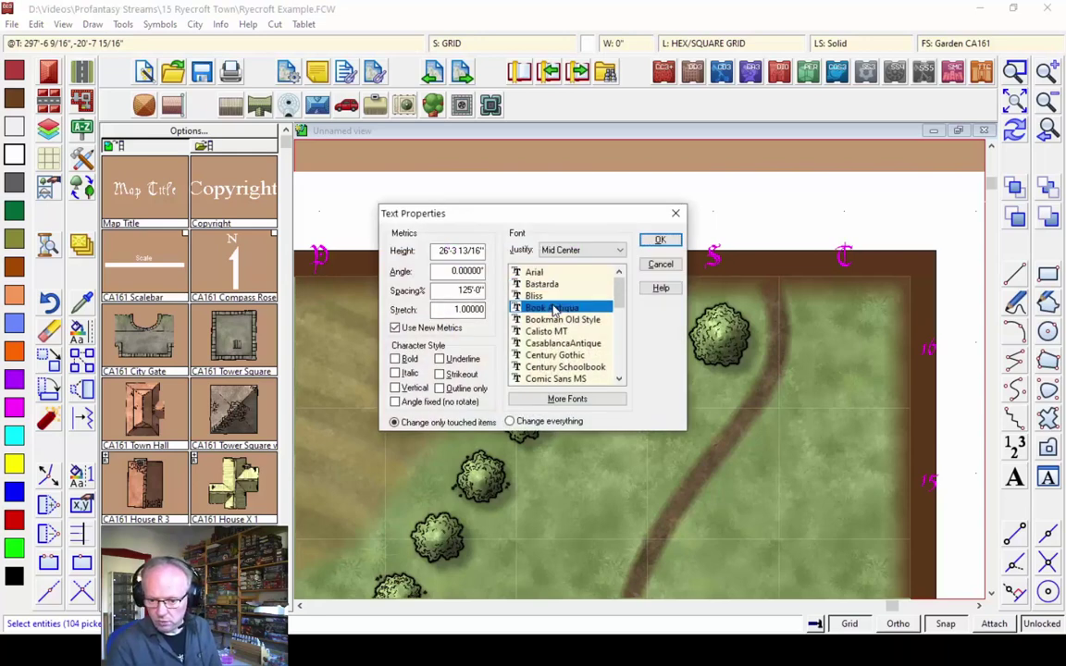
{"action": "left_click", "coordinate": [657, 240]}
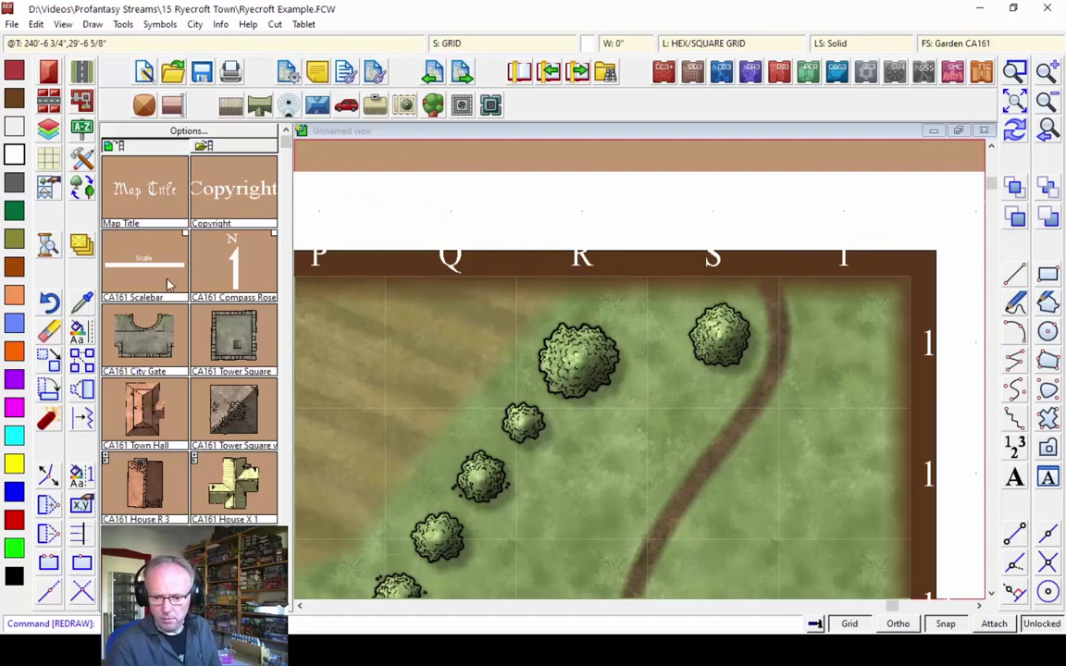
Check the coordinates at the map's northwestern corner and hide all sheets except GRID and MAP BORDER
{"action": "left_click", "coordinate": [1046, 130]}
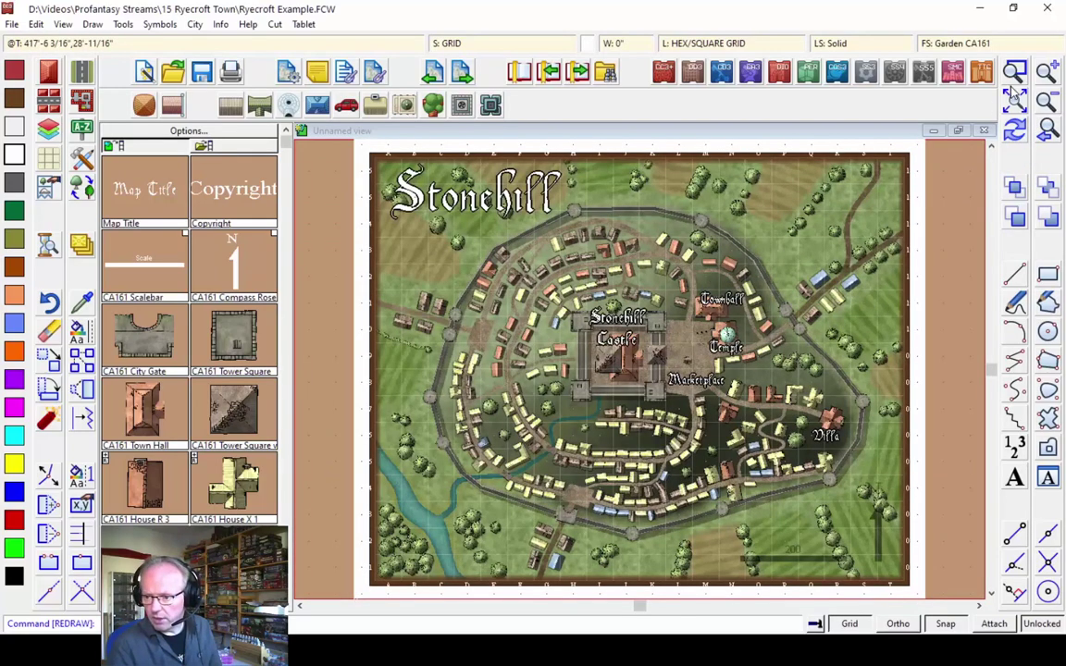
{"action": "left_click", "coordinate": [1014, 98]}
{"action": "left_click", "coordinate": [407, 175]}
{"action": "left_click", "coordinate": [421, 199]}
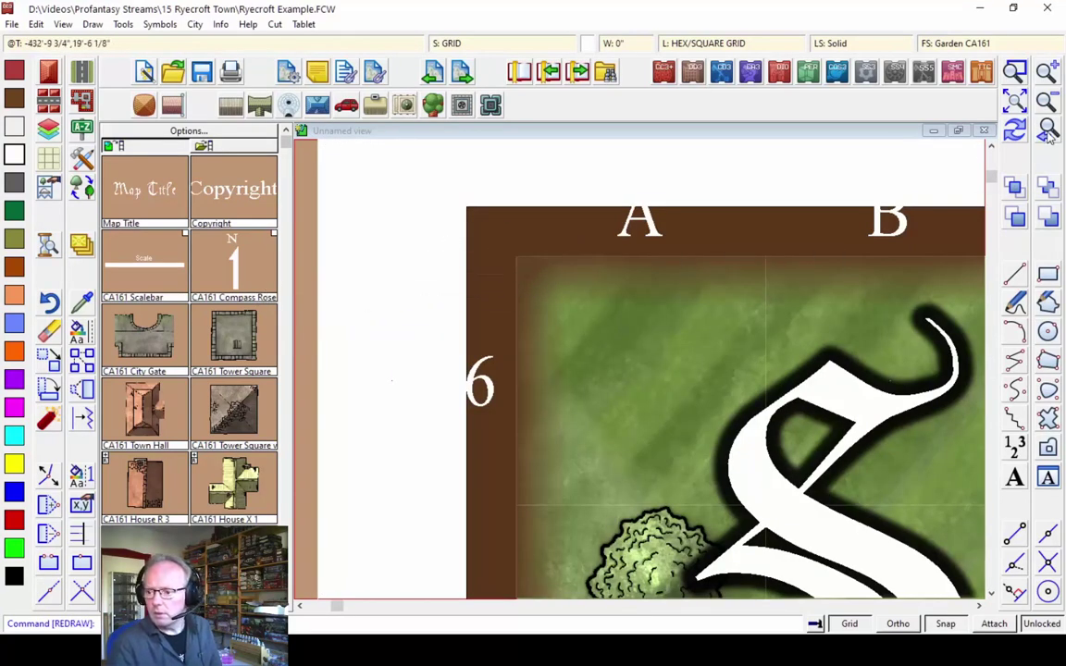
{"action": "left_click", "coordinate": [451, 43]}
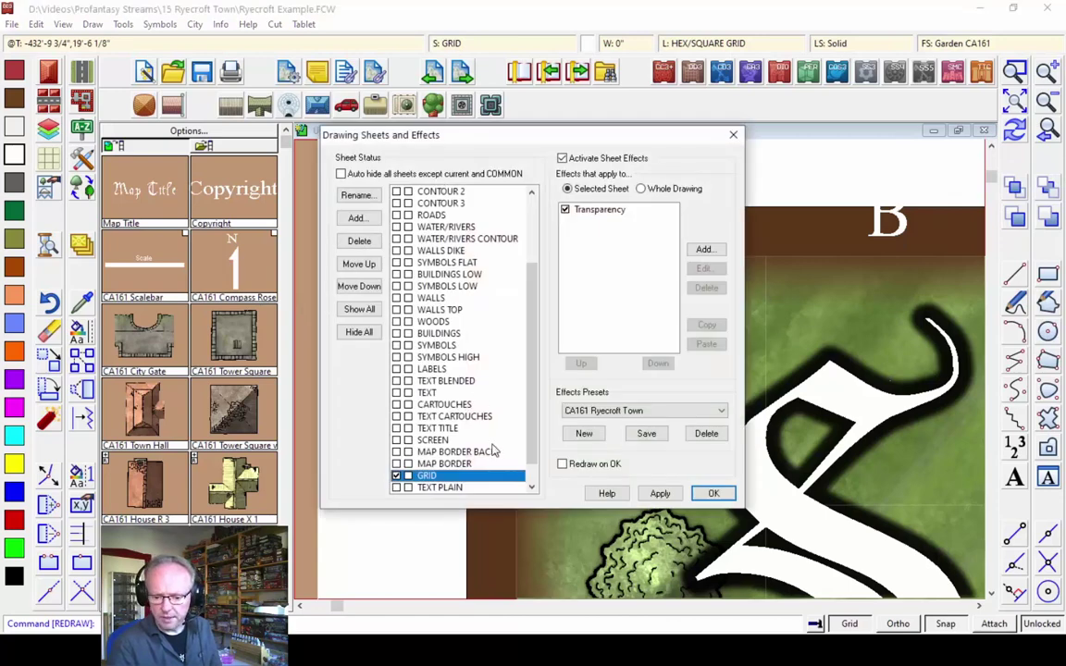
{"action": "left_click", "coordinate": [396, 475]}
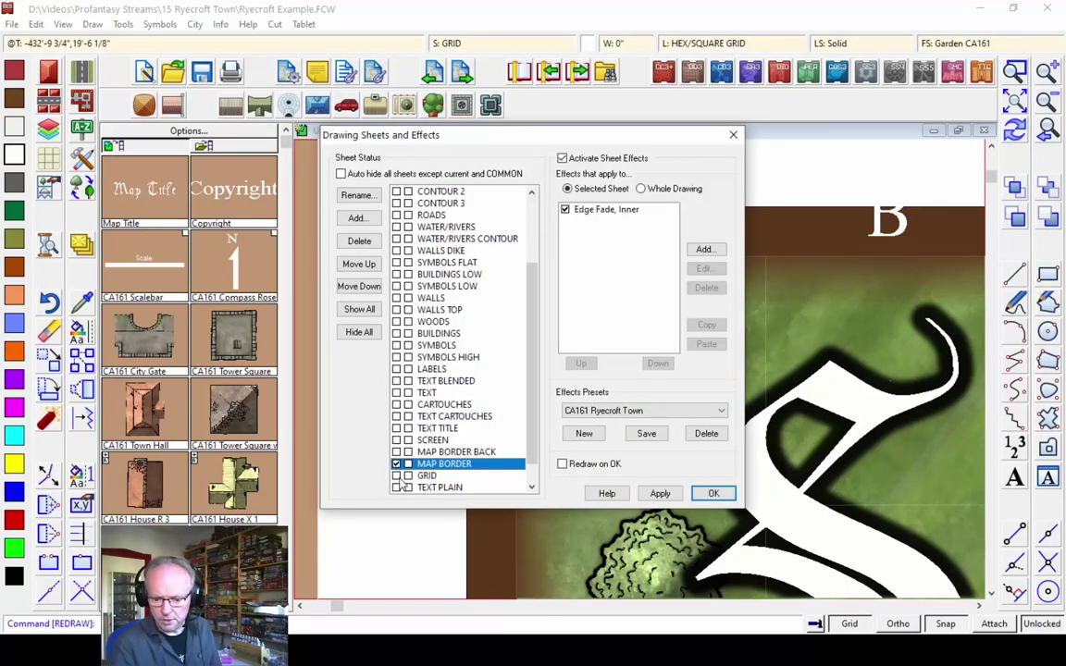
{"action": "left_click", "coordinate": [359, 331]}
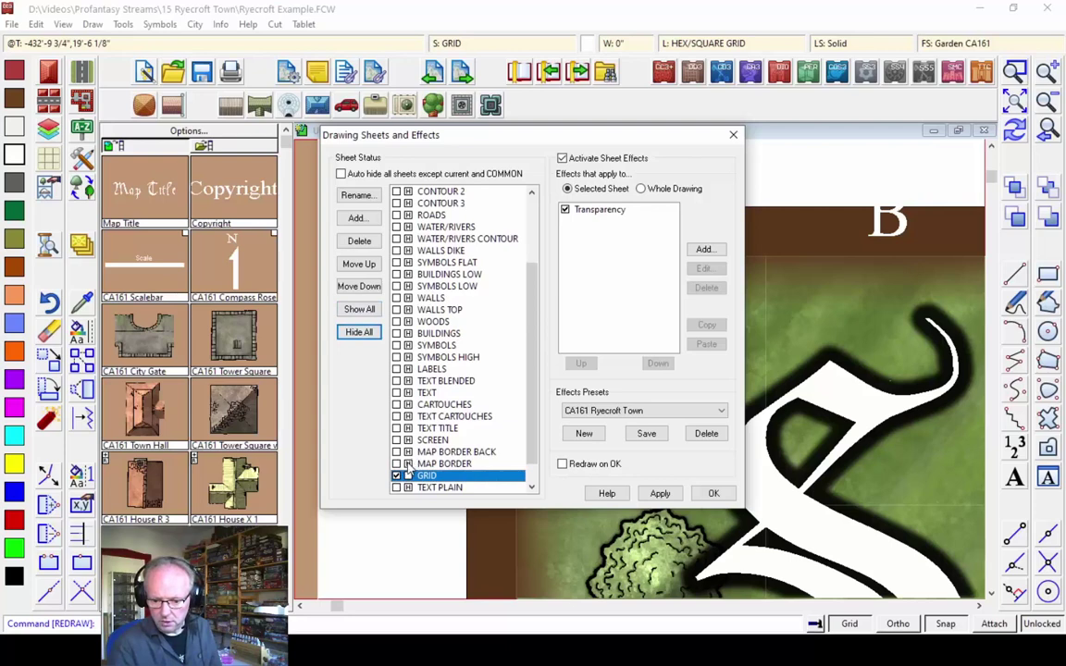
{"action": "left_click", "coordinate": [435, 464]}
{"action": "left_click", "coordinate": [713, 493]}
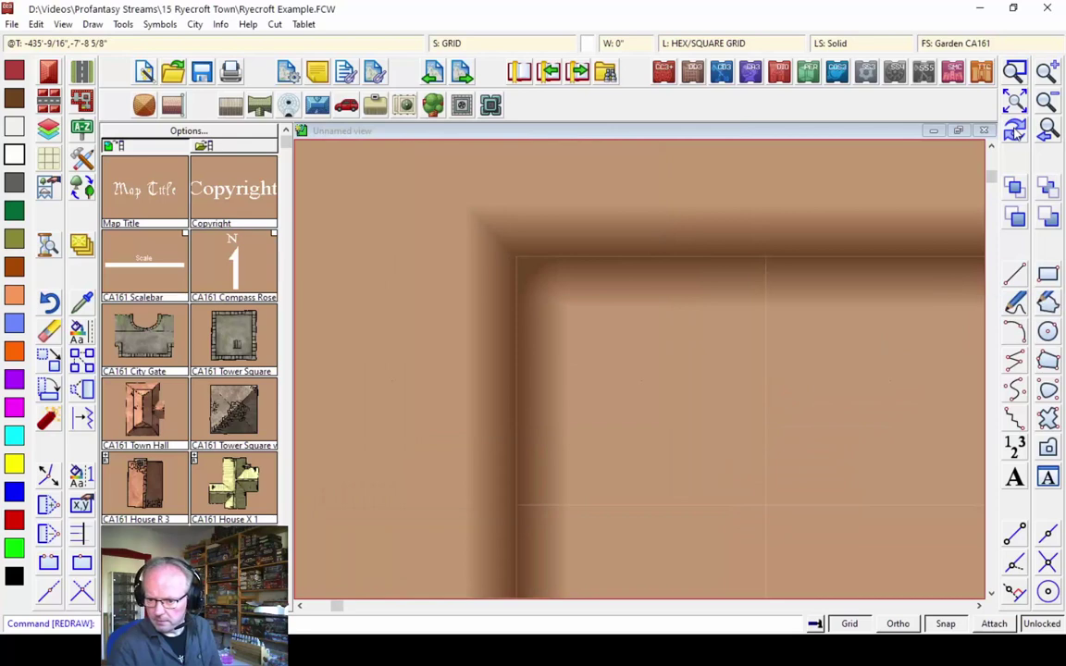
Make TEXT PLAIN the current, visible sheet and check the coordinates around the whole map border
{"action": "left_click", "coordinate": [424, 42]}
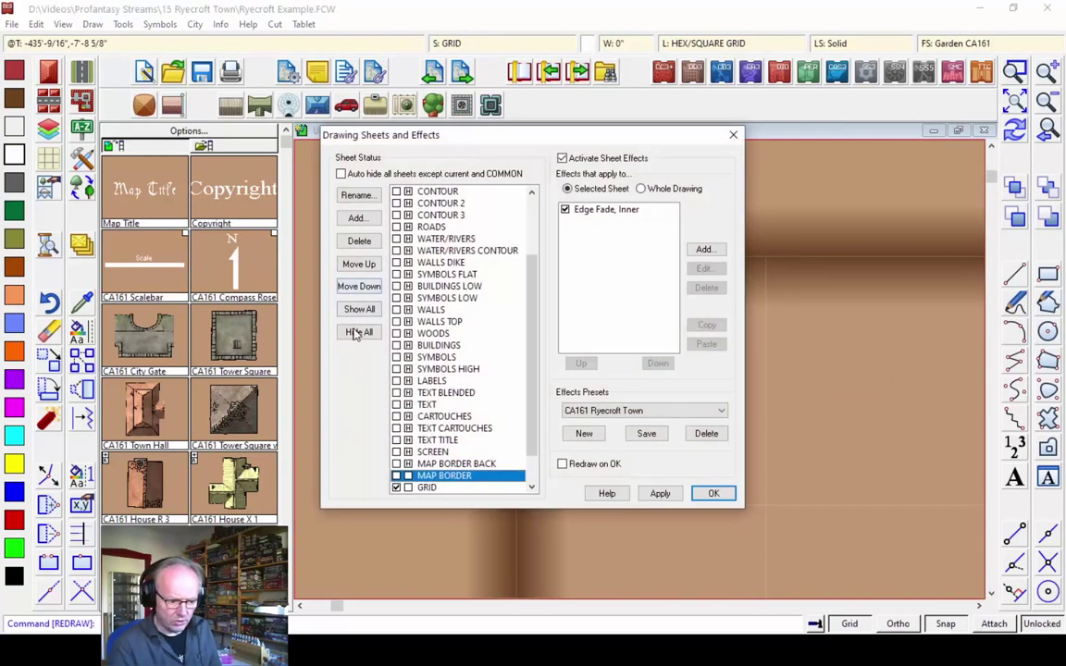
{"action": "scroll", "coordinate": [424, 477], "scroll_direction": "down", "scroll_amount": 1}
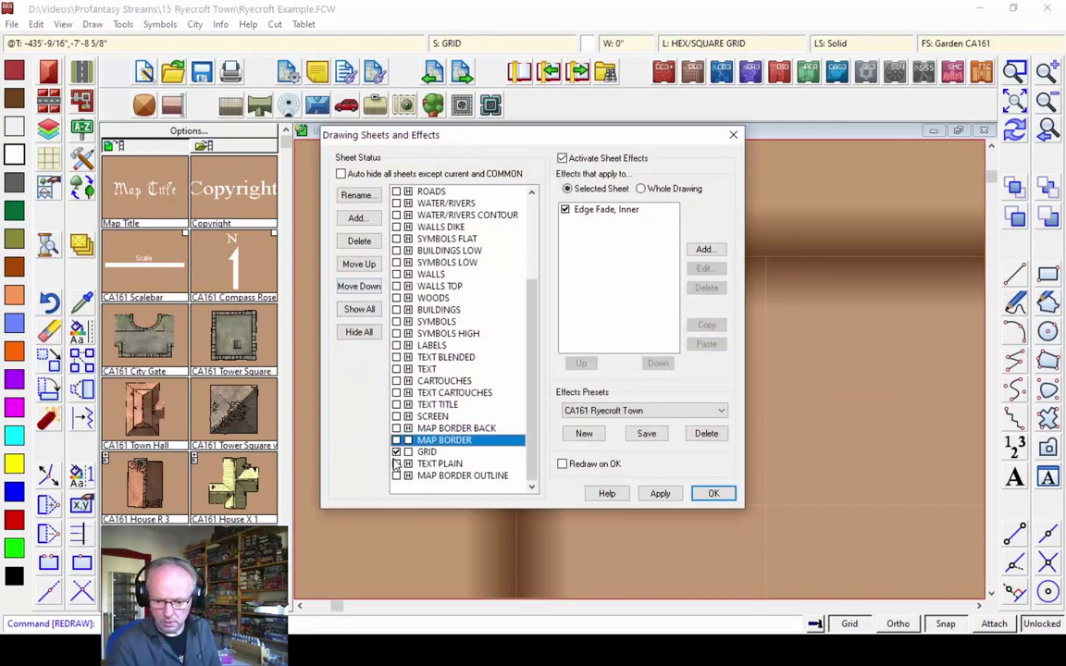
{"action": "left_click", "coordinate": [396, 464]}
{"action": "left_click", "coordinate": [711, 493]}
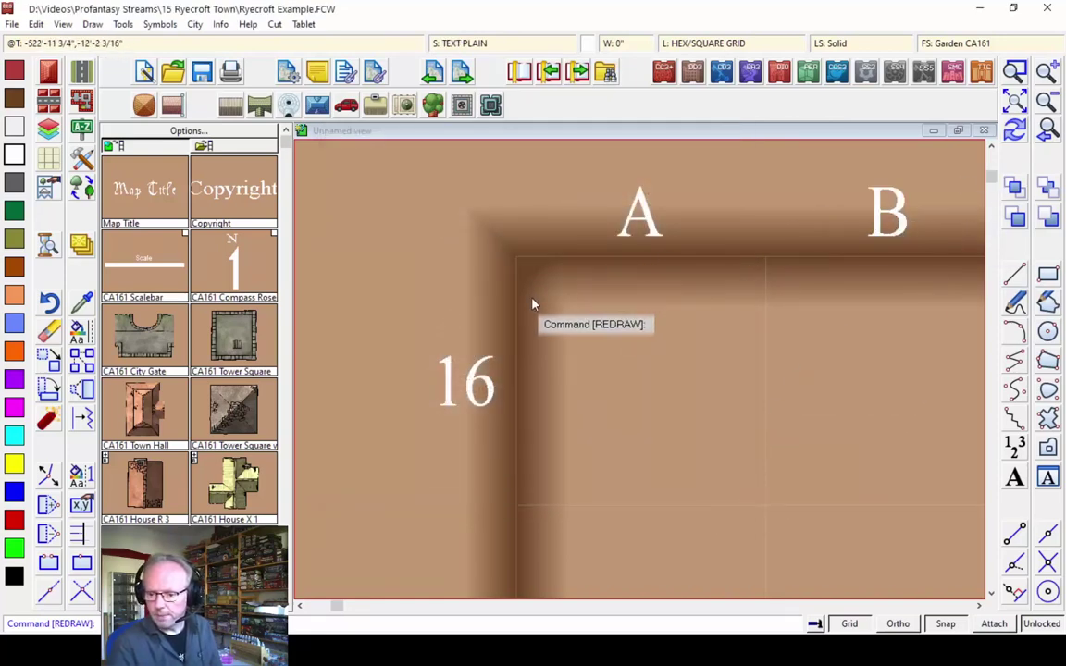
{"action": "left_click", "coordinate": [1017, 104]}
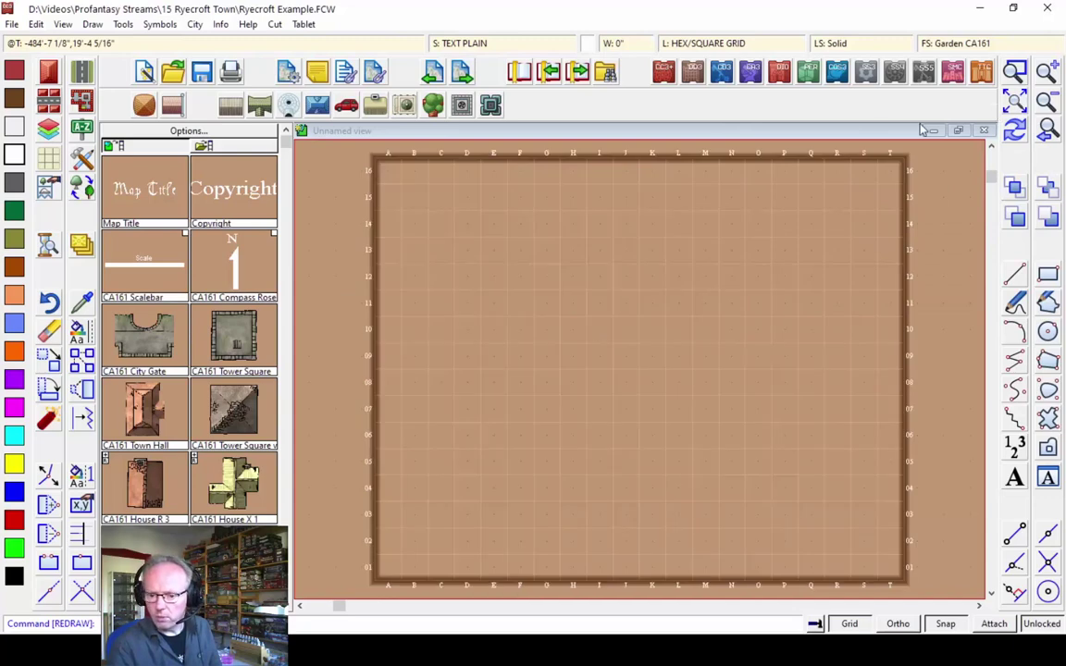
{"action": "left_click", "coordinate": [51, 364]}
{"action": "left_click", "coordinate": [363, 148]}
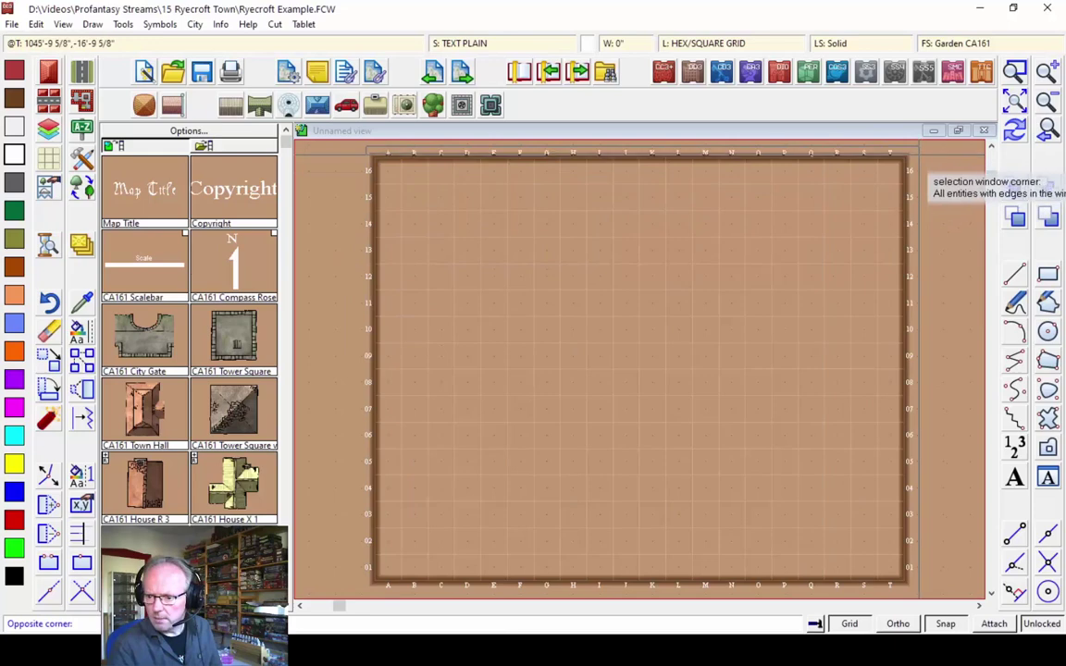
{"action": "left_click", "coordinate": [914, 166]}
{"action": "right_click", "coordinate": [928, 174]}
{"action": "mouse_move", "coordinate": [941, 203]}
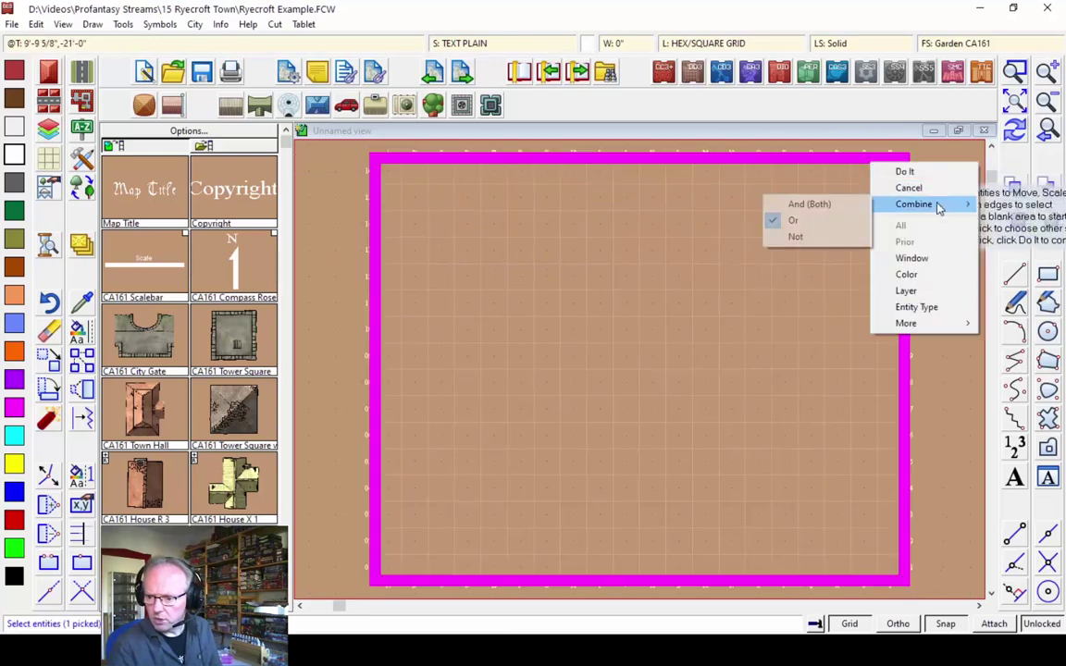
{"action": "left_click", "coordinate": [839, 236]}
{"action": "left_click", "coordinate": [911, 264]}
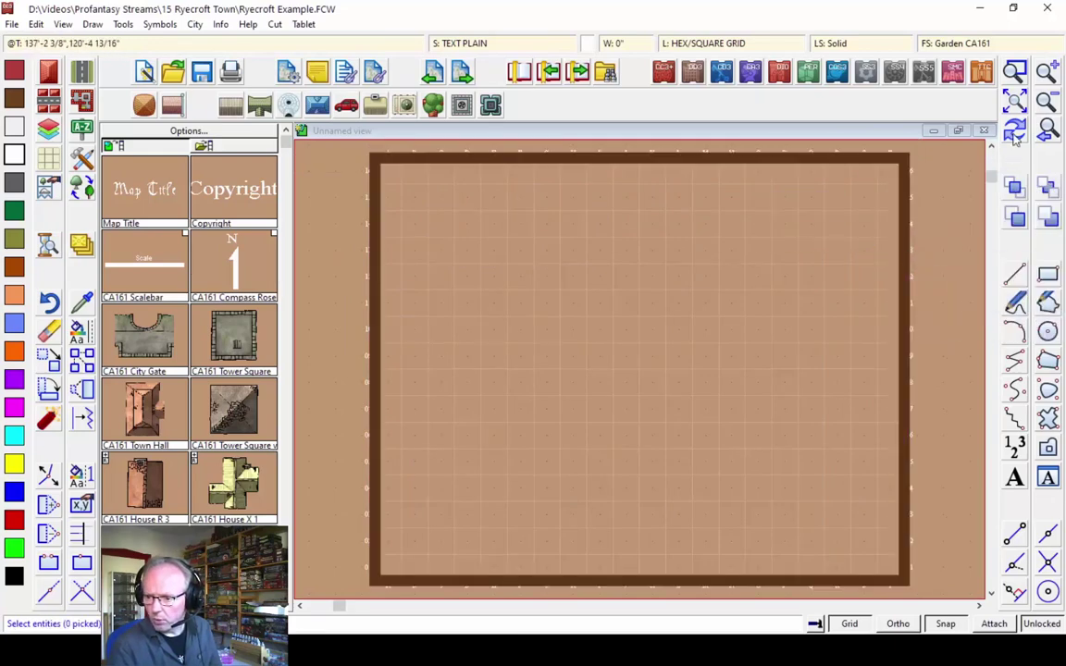
{"action": "right_click", "coordinate": [365, 165]}
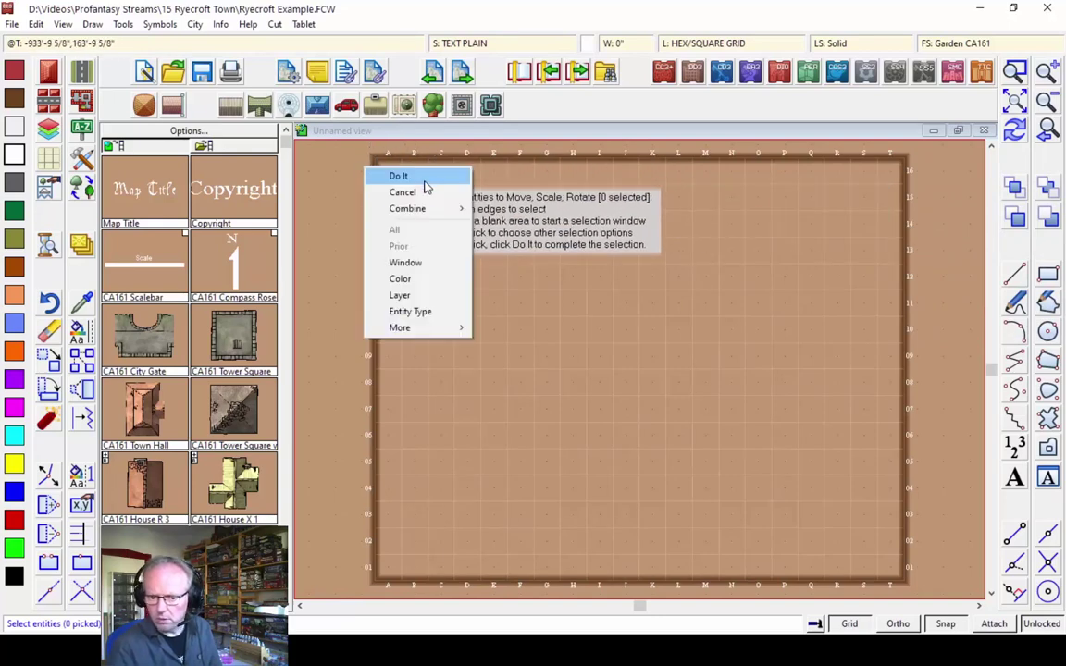
{"action": "left_click", "coordinate": [421, 191]}
Select only the 2D text of the column letters along the map's northern edge and move them just inside the border
{"action": "left_click", "coordinate": [370, 149]}
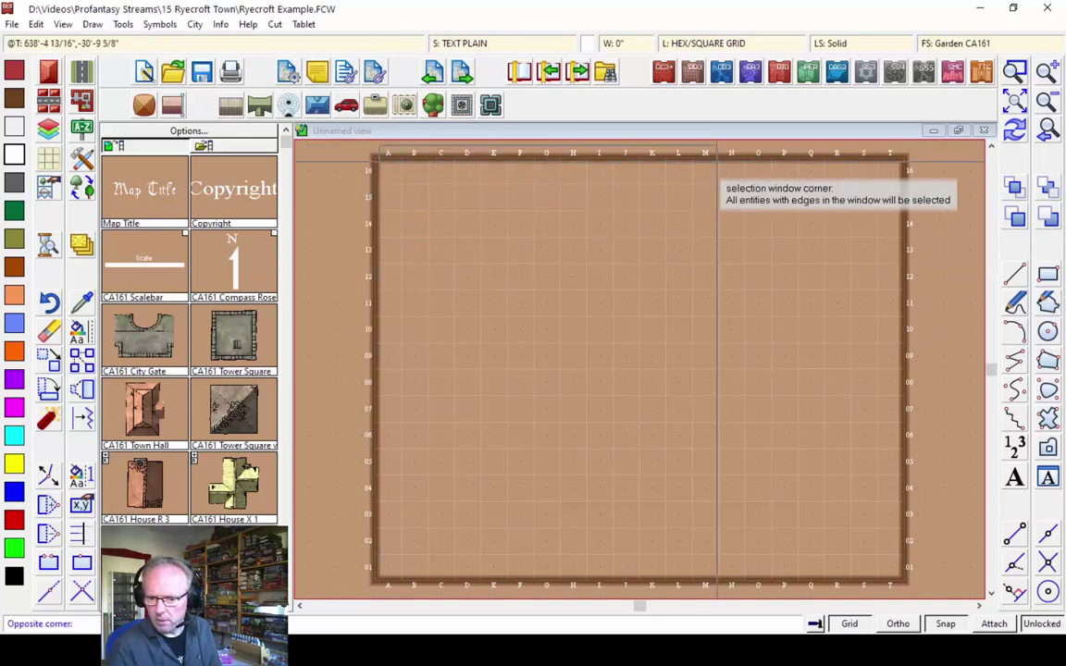
{"action": "left_click", "coordinate": [902, 171]}
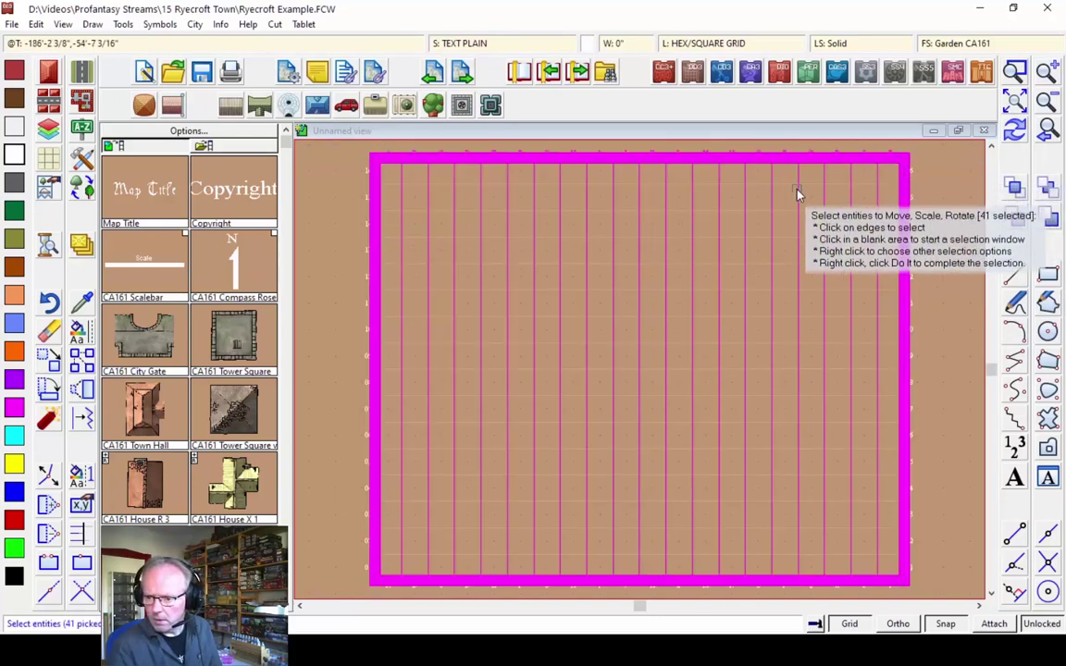
{"action": "right_click", "coordinate": [658, 195]}
{"action": "mouse_move", "coordinate": [722, 237]}
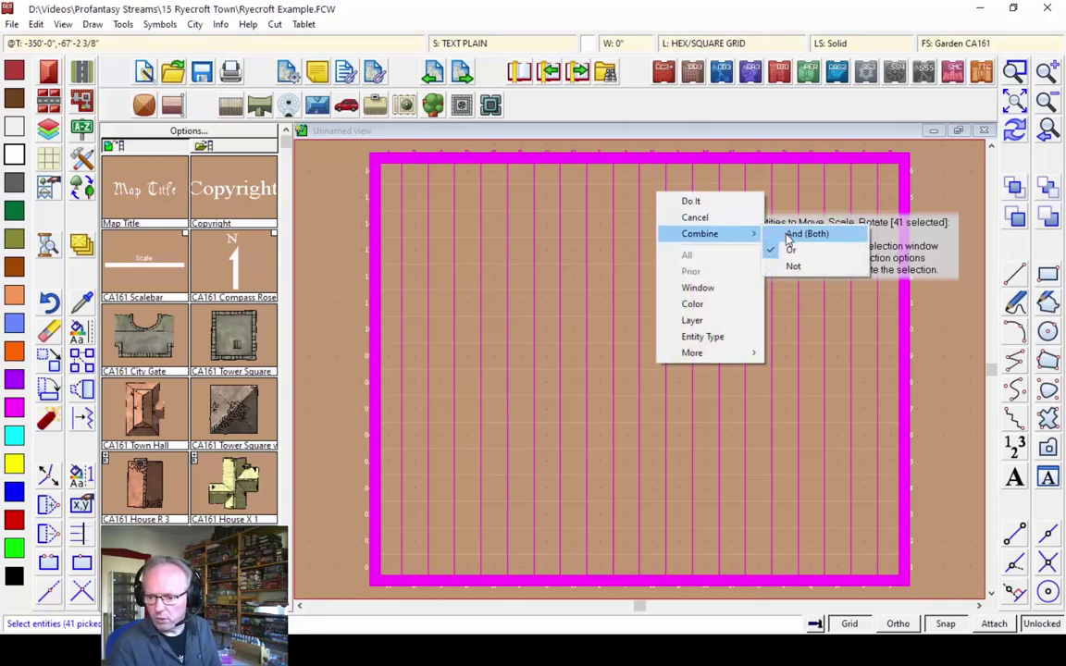
{"action": "left_click", "coordinate": [796, 234]}
{"action": "right_click", "coordinate": [709, 232]}
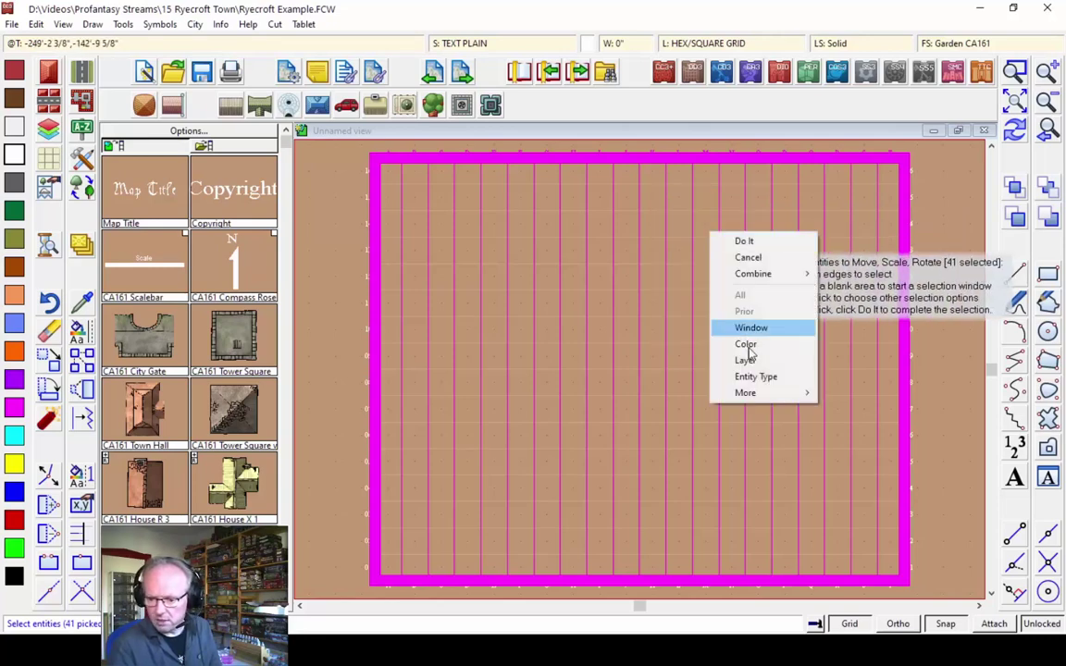
{"action": "left_click", "coordinate": [741, 374]}
{"action": "left_click", "coordinate": [599, 231]}
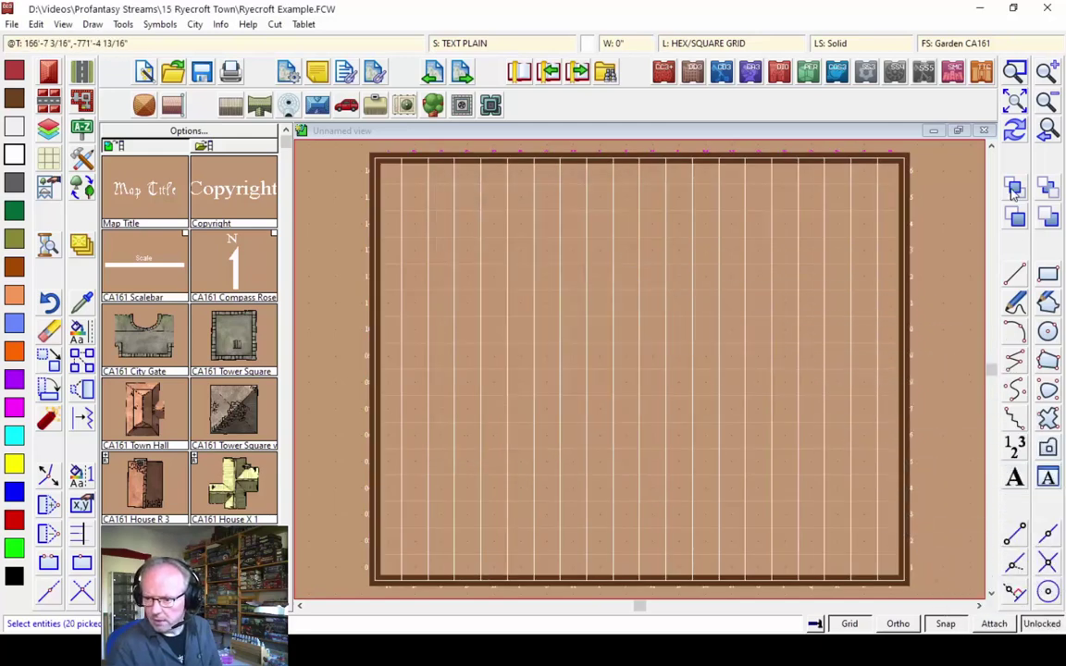
{"action": "left_click", "coordinate": [1018, 130]}
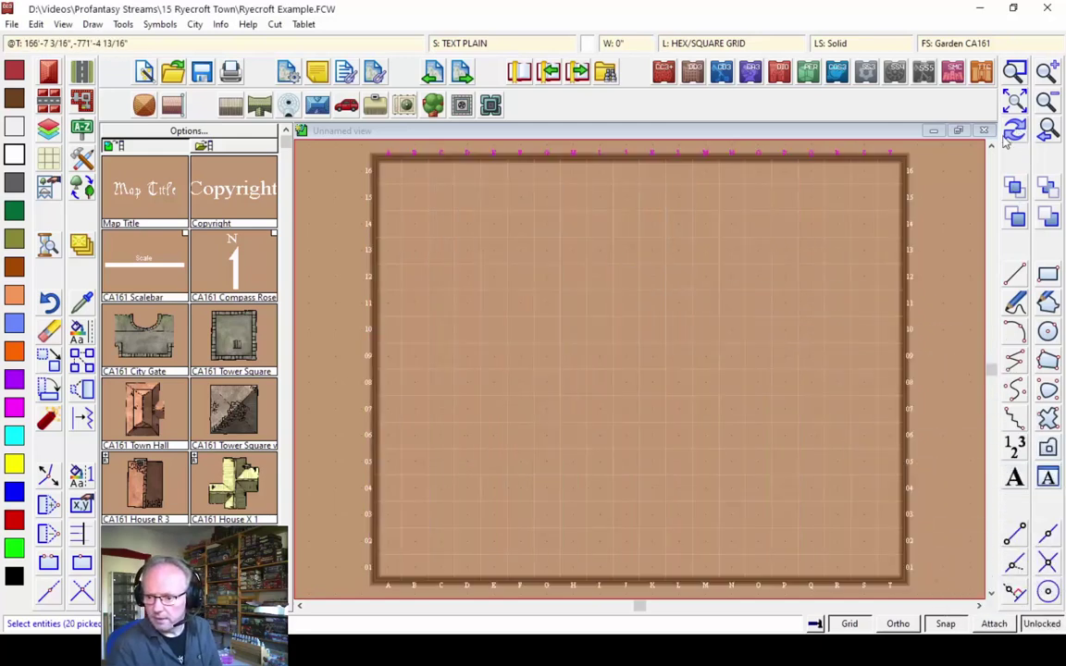
{"action": "right_click", "coordinate": [421, 167]}
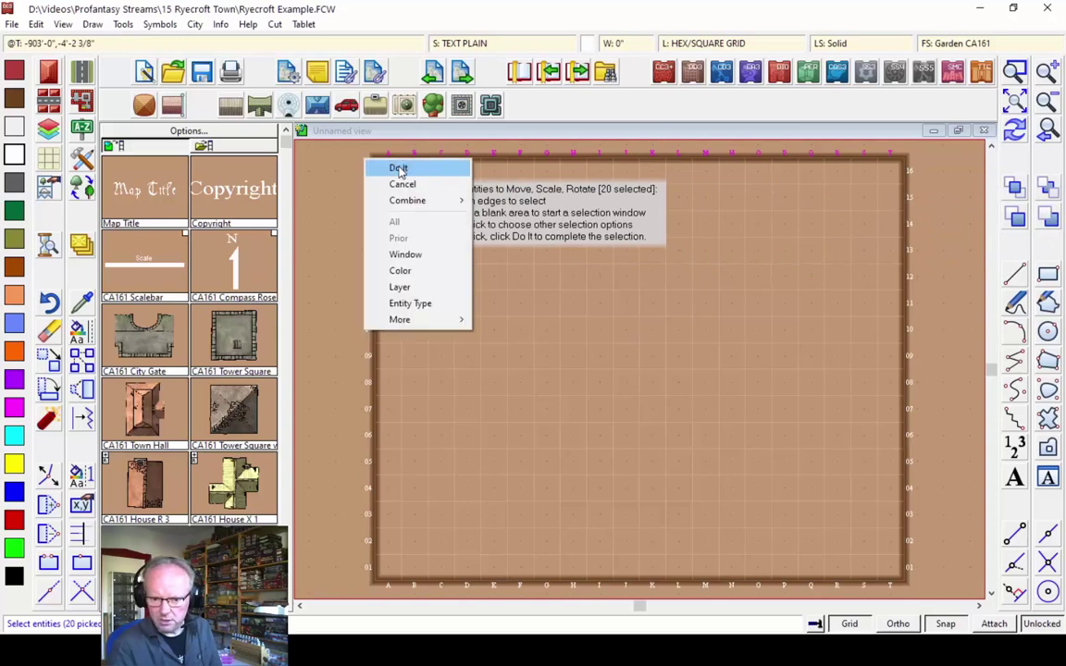
{"action": "left_click", "coordinate": [400, 169]}
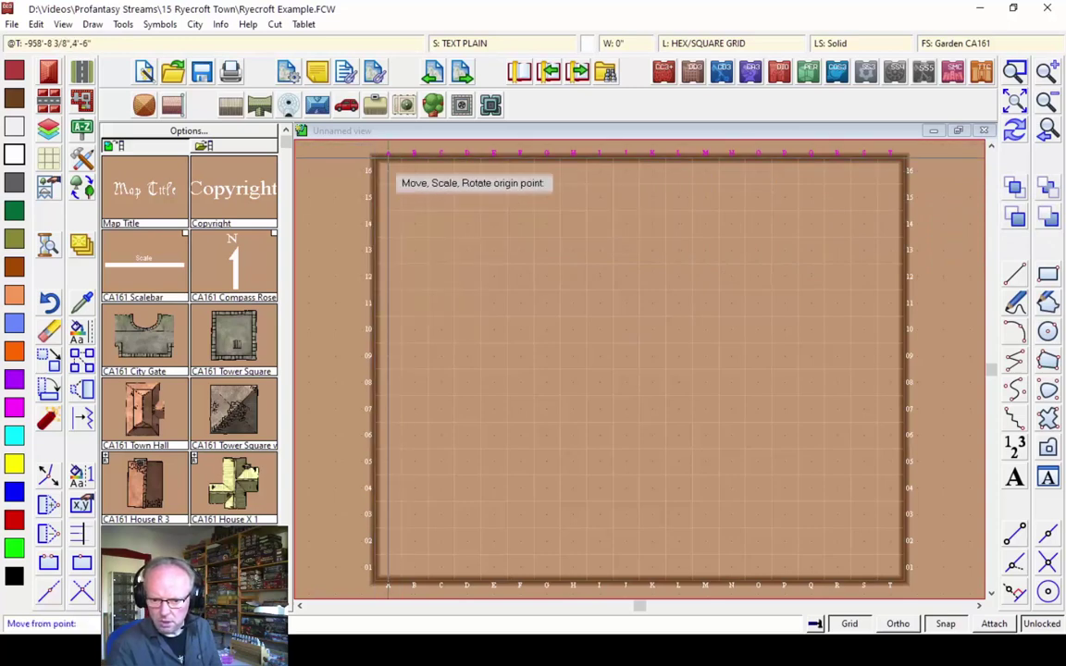
{"action": "left_click", "coordinate": [388, 157]}
{"action": "left_click", "coordinate": [391, 172]}
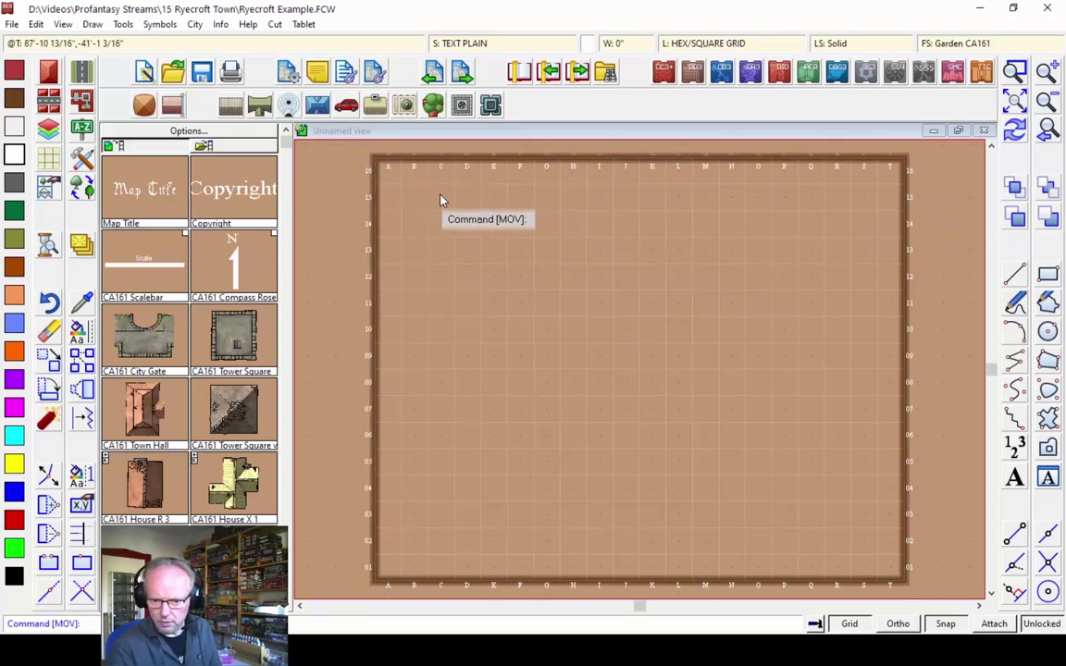
{"action": "left_click", "coordinate": [1016, 102]}
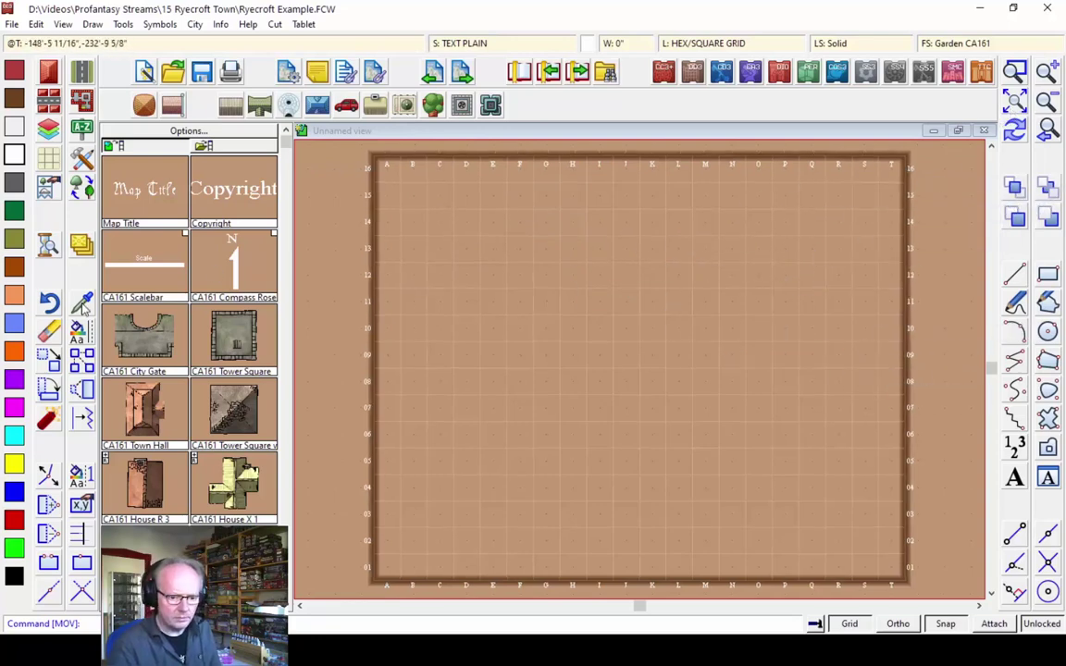
Select the column letters along the southern edge, excluding the map border, and move them up just inside the border
{"action": "left_click", "coordinate": [48, 361]}
{"action": "left_click", "coordinate": [359, 593]}
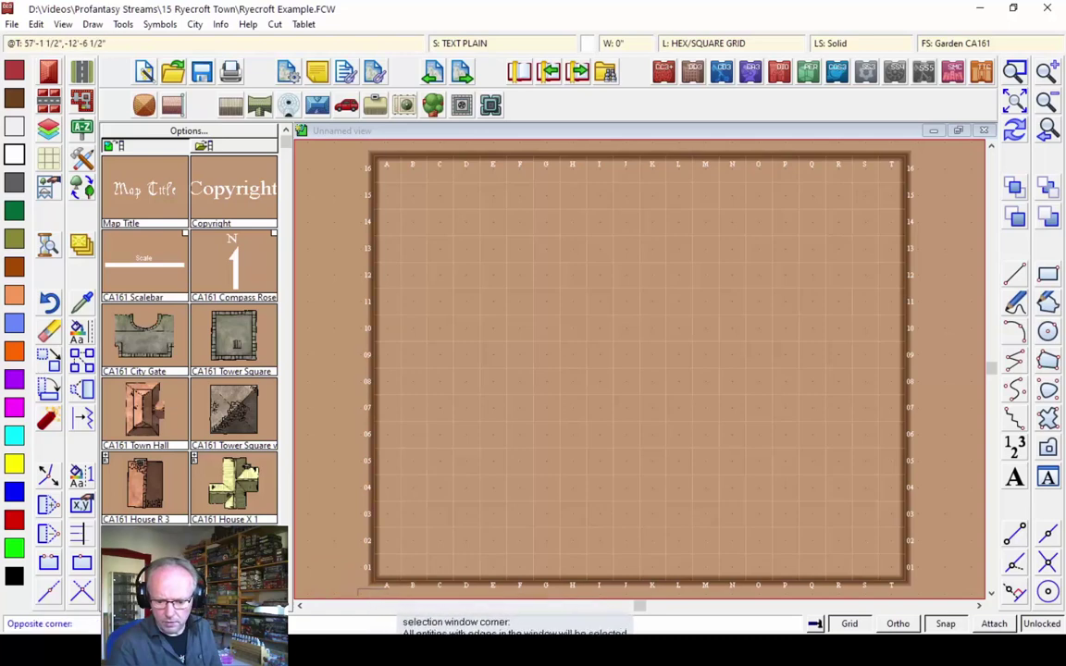
{"action": "left_click", "coordinate": [903, 588]}
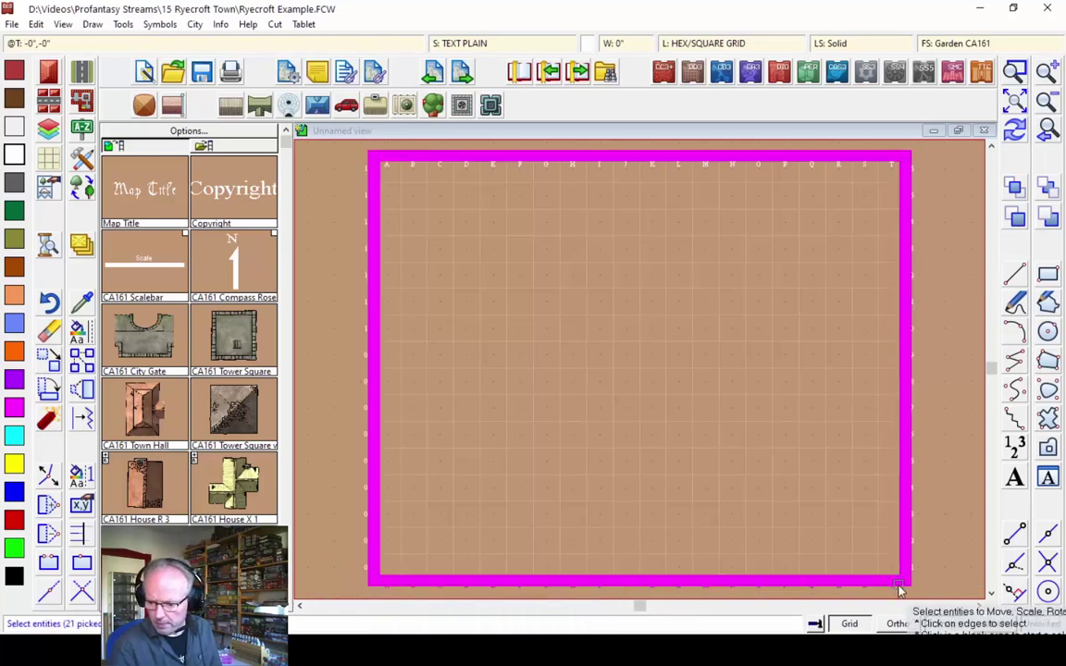
{"action": "right_click", "coordinate": [690, 368]}
{"action": "mouse_move", "coordinate": [763, 410]}
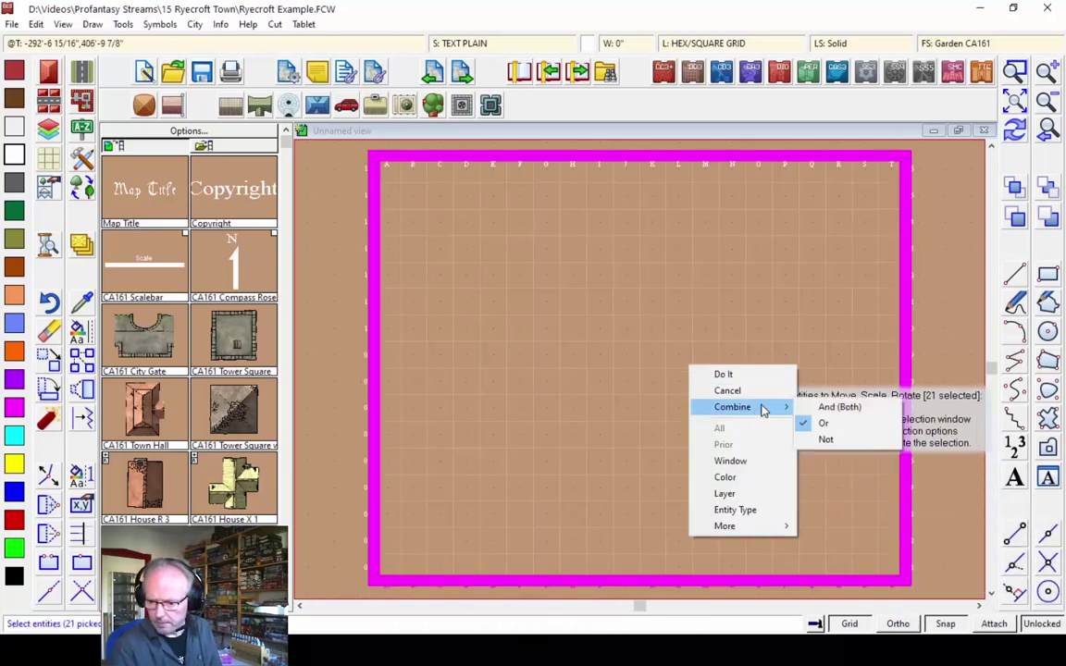
{"action": "left_click", "coordinate": [825, 440]}
{"action": "left_click", "coordinate": [907, 457]}
{"action": "right_click", "coordinate": [690, 442]}
{"action": "left_click", "coordinate": [745, 447]}
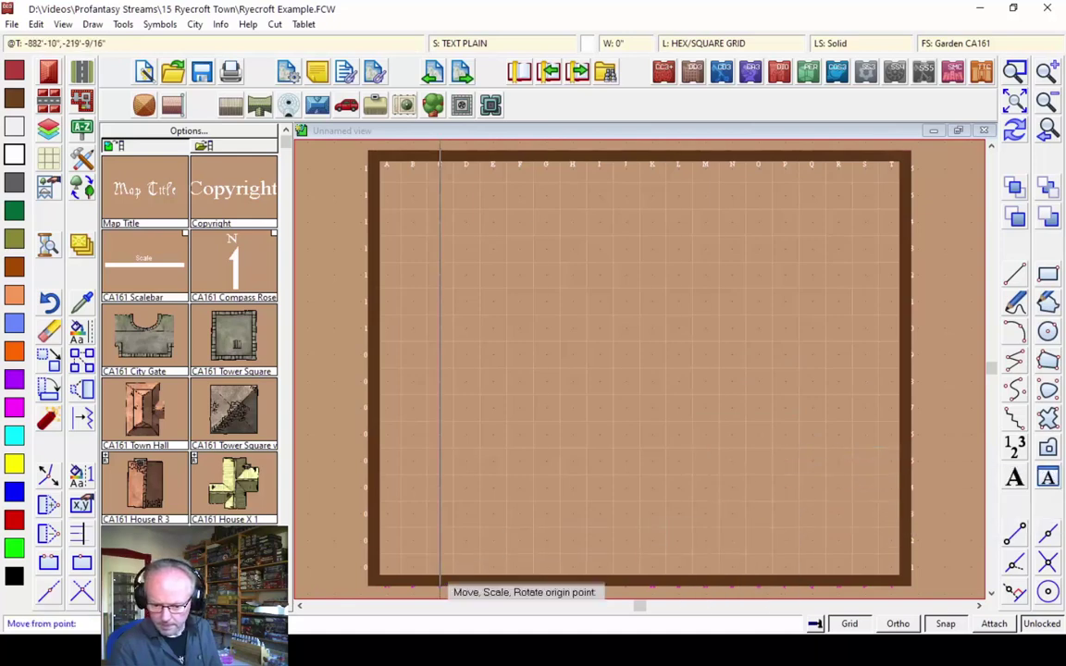
{"action": "left_click", "coordinate": [440, 571]}
{"action": "left_click", "coordinate": [441, 570]}
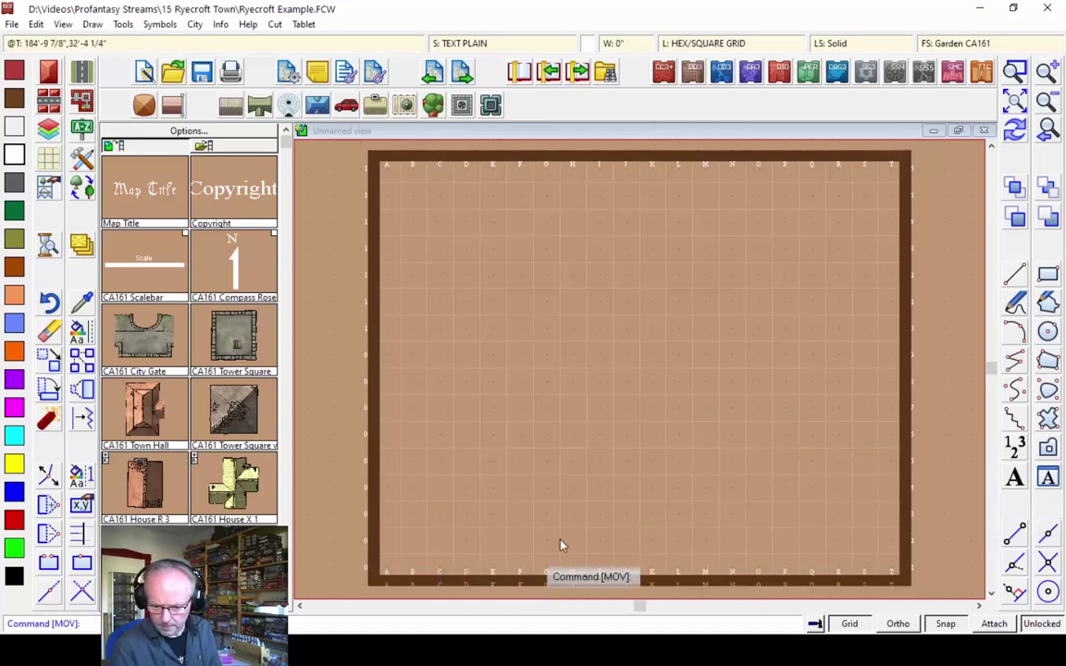
{"action": "left_click", "coordinate": [1015, 134]}
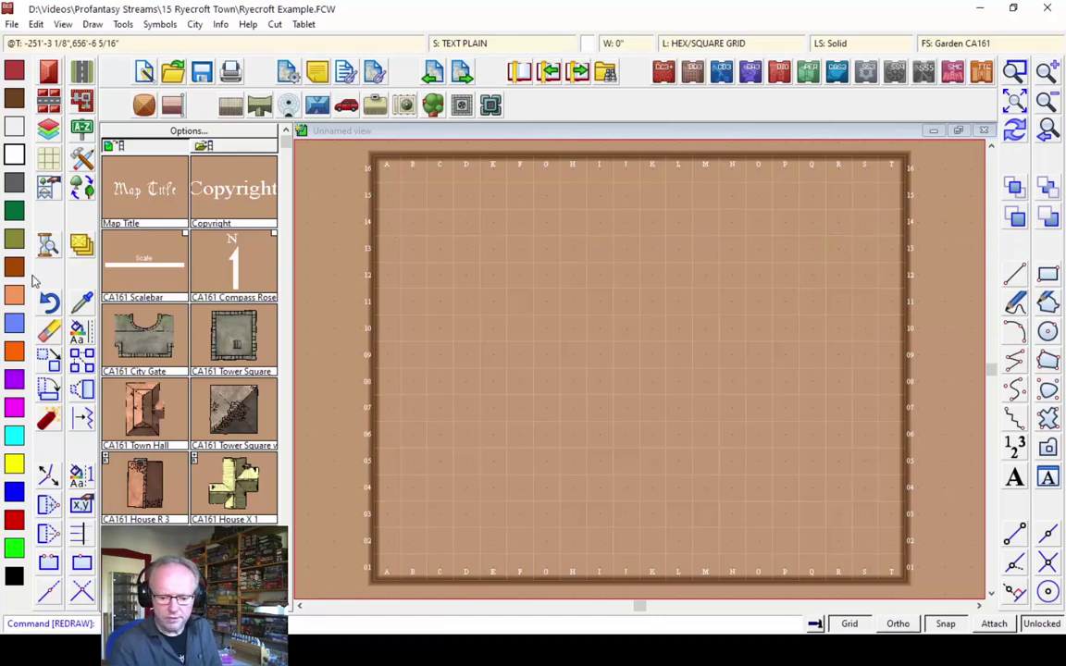
Move the row numbers along the map's western edge to the inside of the border
{"action": "left_click", "coordinate": [346, 158]}
{"action": "left_click", "coordinate": [370, 583]}
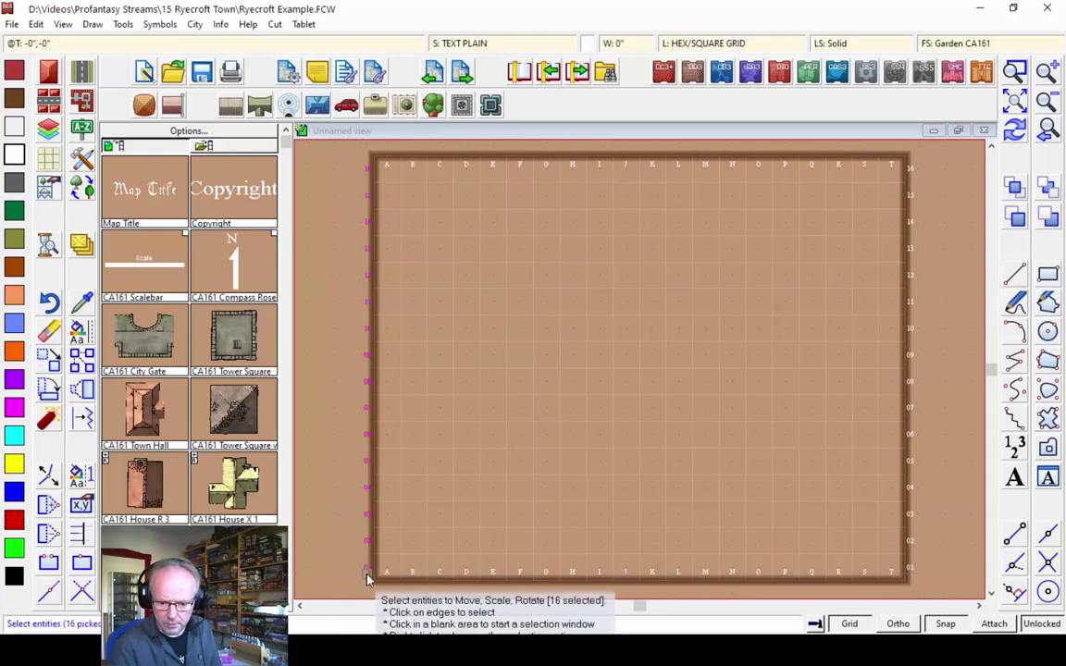
{"action": "right_click", "coordinate": [333, 304]}
{"action": "left_click", "coordinate": [368, 312]}
{"action": "left_click", "coordinate": [370, 260]}
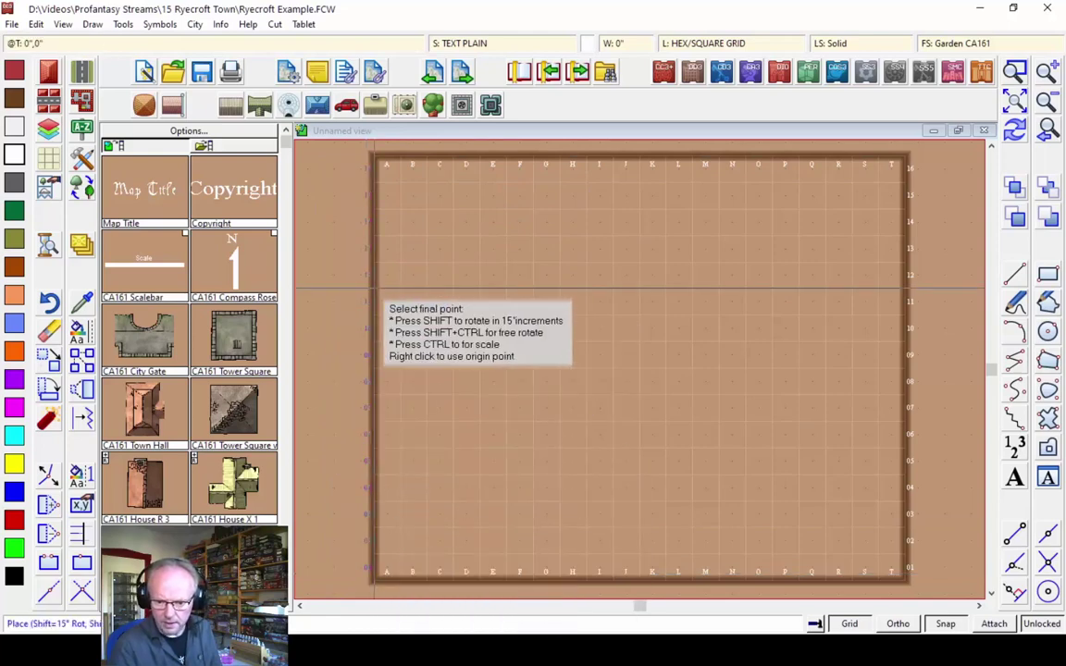
{"action": "left_click", "coordinate": [383, 247]}
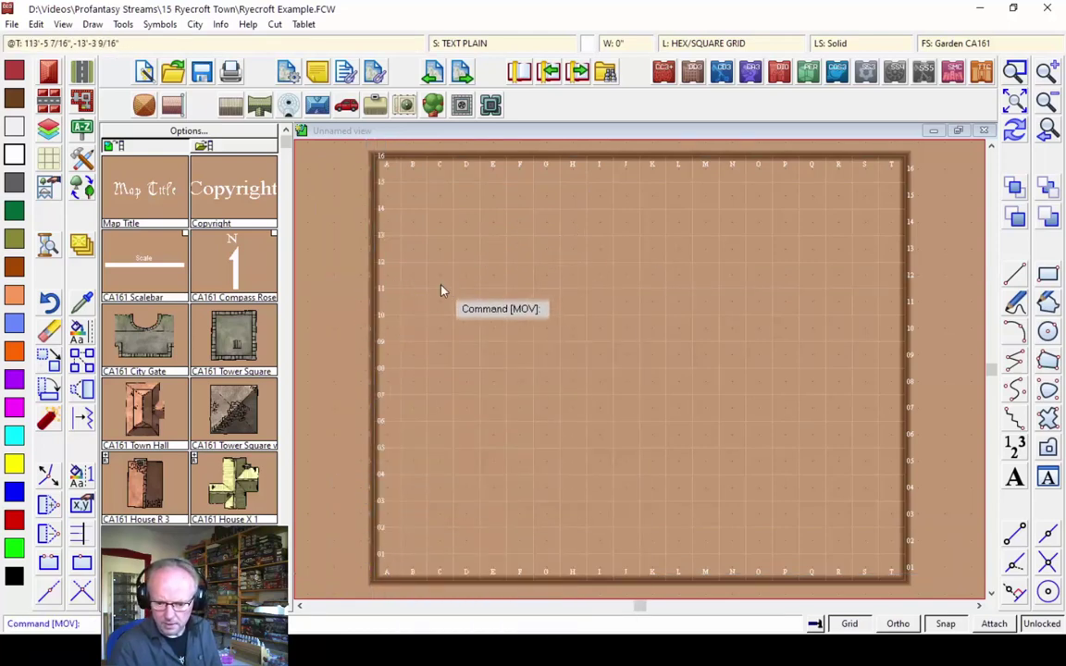
Reselect the western row numbers and move them down to line up with their grid rows
{"action": "right_click", "coordinate": [434, 314]}
{"action": "right_click", "coordinate": [435, 315]}
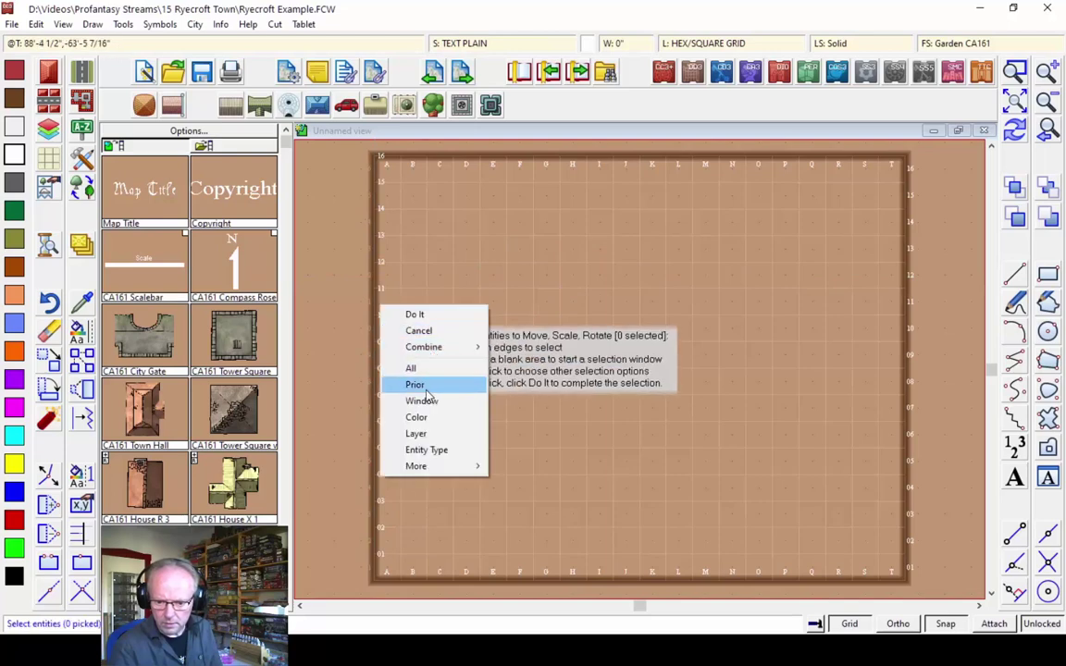
{"action": "left_click", "coordinate": [407, 383]}
{"action": "right_click", "coordinate": [403, 270]}
{"action": "left_click", "coordinate": [379, 273]}
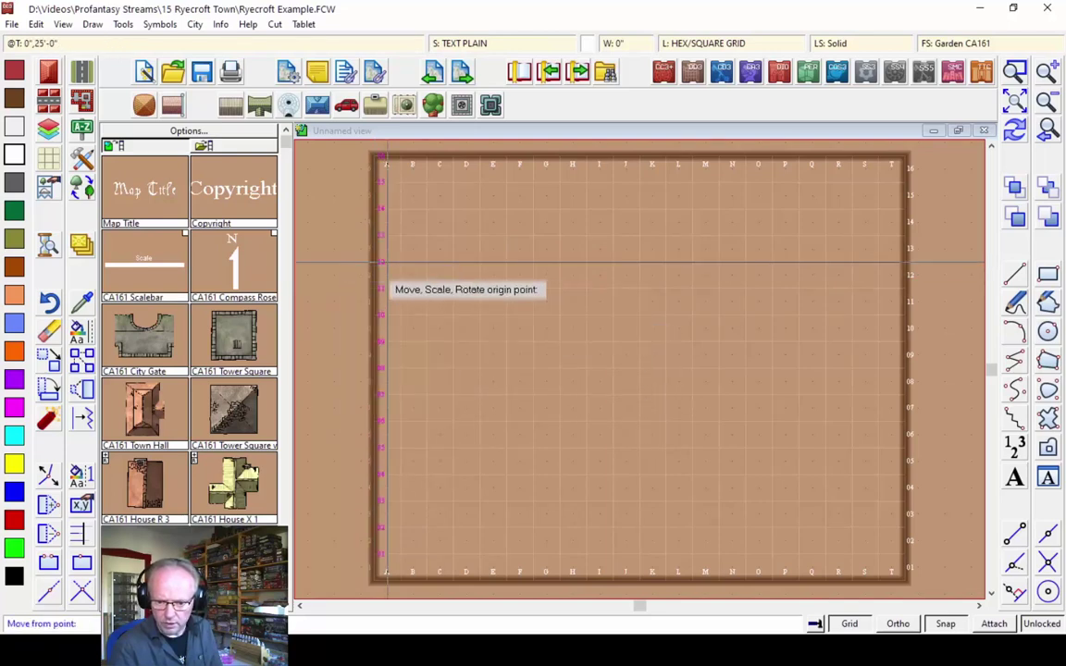
{"action": "left_click", "coordinate": [685, 176]}
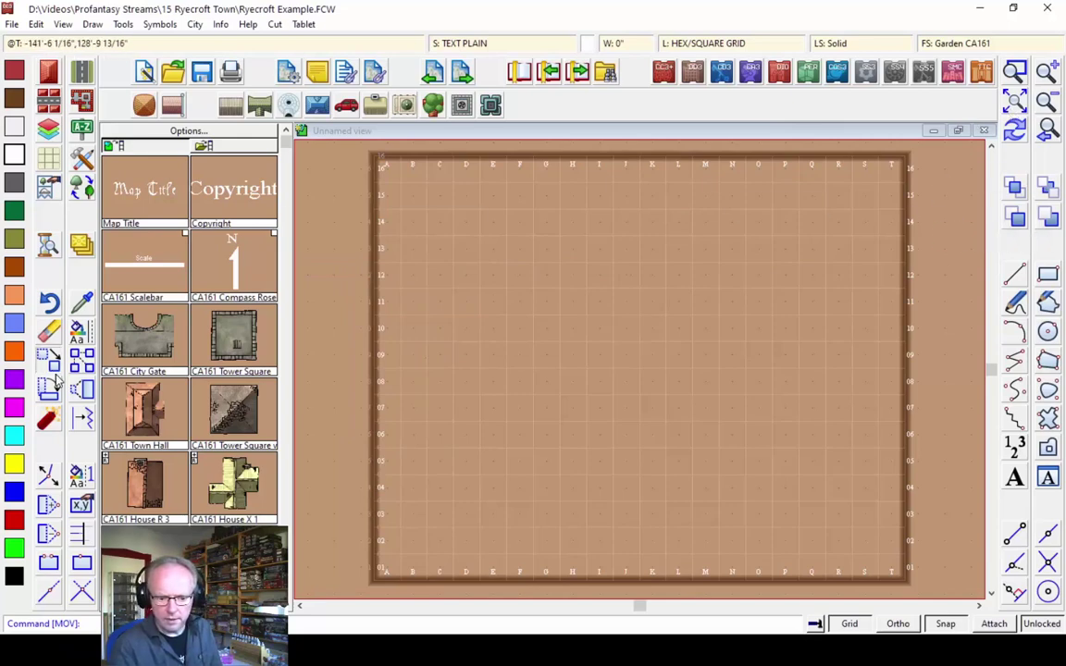
Move the row numbers along the map's eastern edge to the inside of the border
{"action": "left_click", "coordinate": [929, 155]}
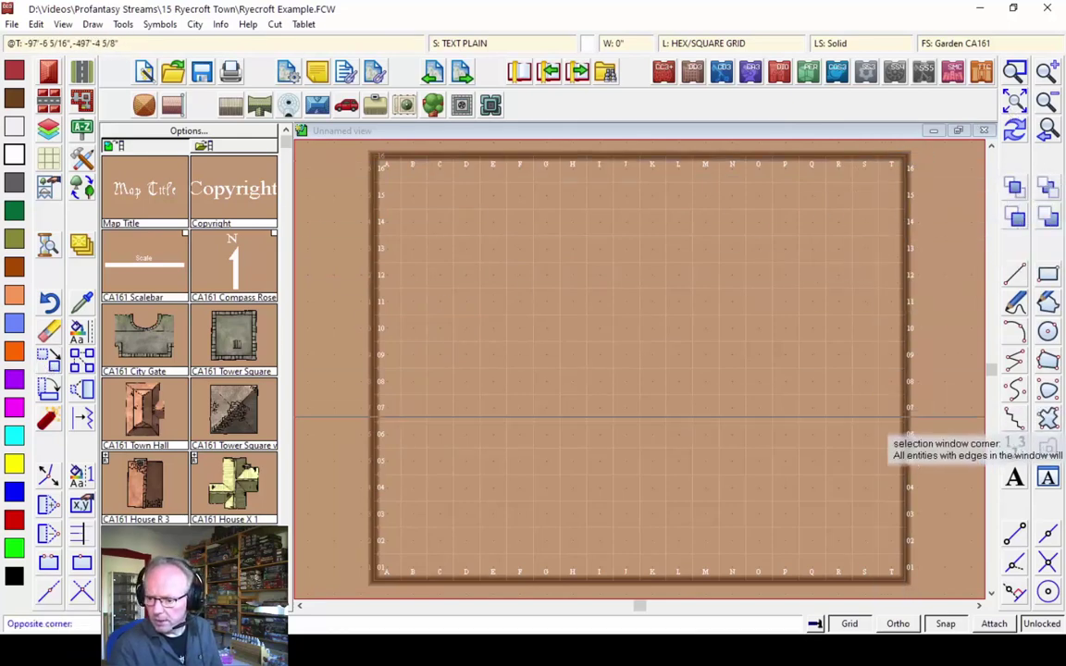
{"action": "left_click", "coordinate": [912, 578]}
{"action": "right_click", "coordinate": [933, 292]}
{"action": "left_click", "coordinate": [933, 293]}
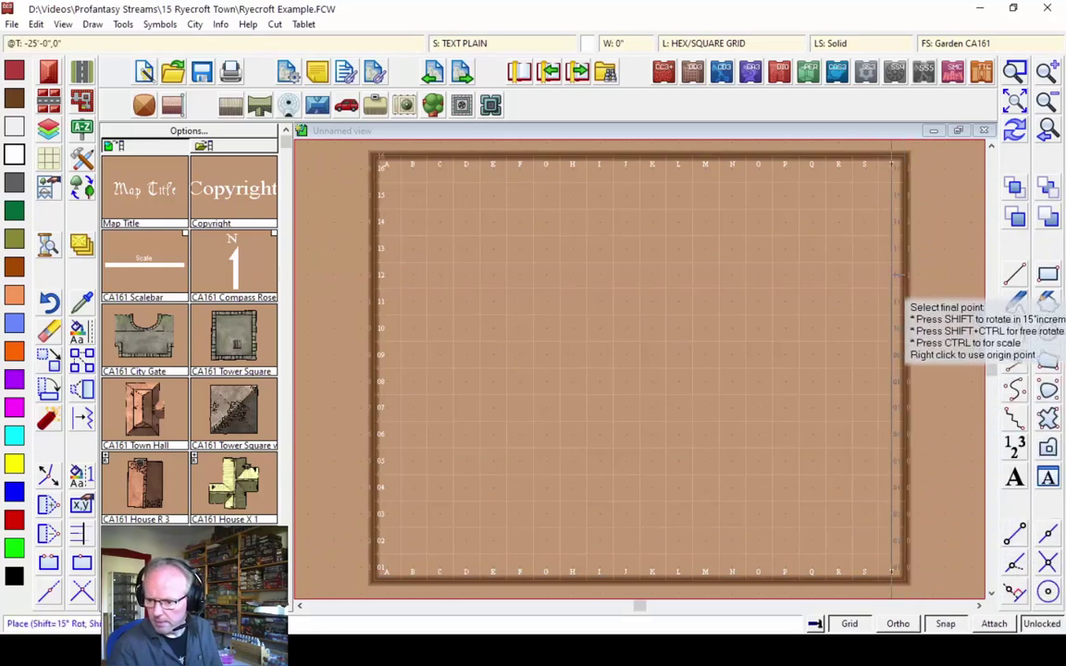
{"action": "left_click", "coordinate": [905, 288]}
{"action": "left_click", "coordinate": [889, 287]}
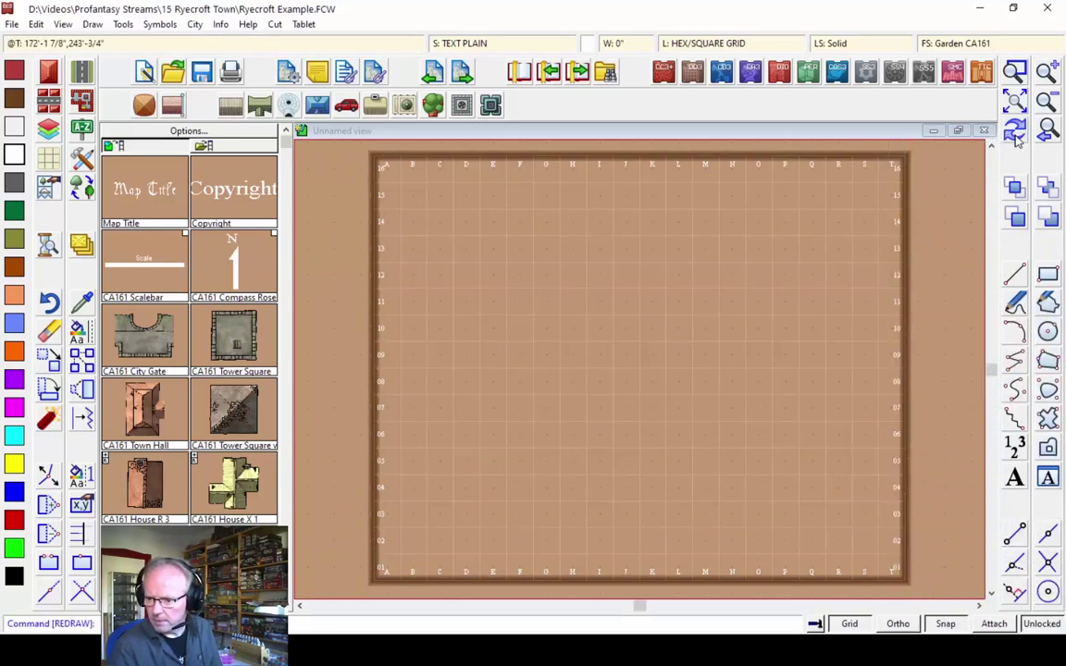
Pick up the properties of the column letter A at the map's northwestern corner with the Keep command
{"action": "left_click", "coordinate": [1015, 72]}
{"action": "left_click", "coordinate": [361, 166]}
{"action": "left_click", "coordinate": [421, 214]}
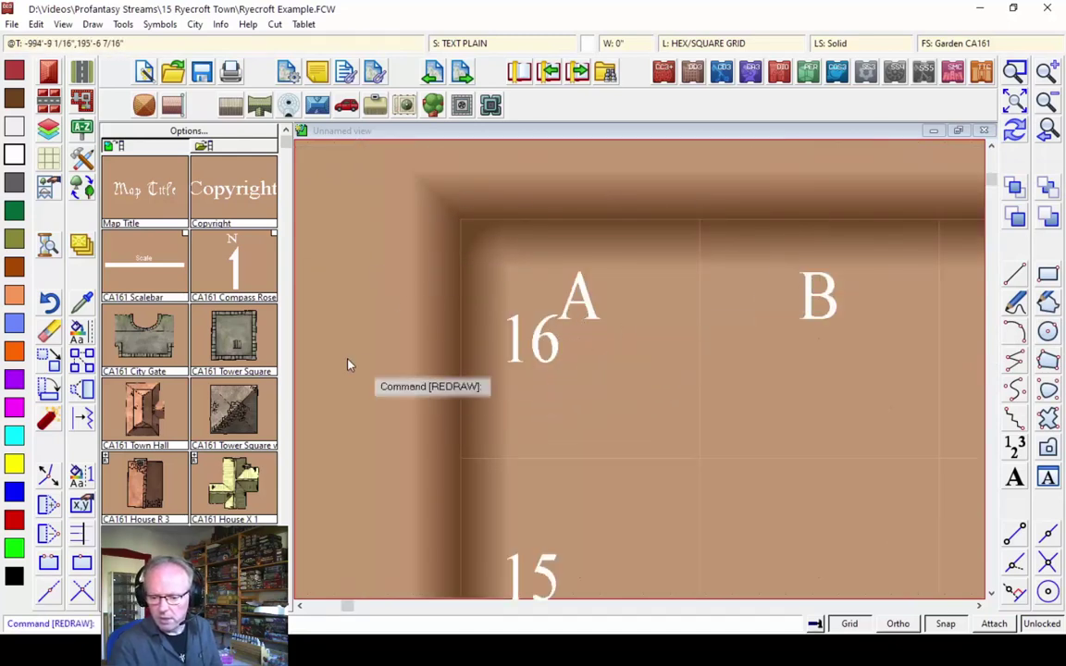
{"action": "left_click", "coordinate": [80, 336]}
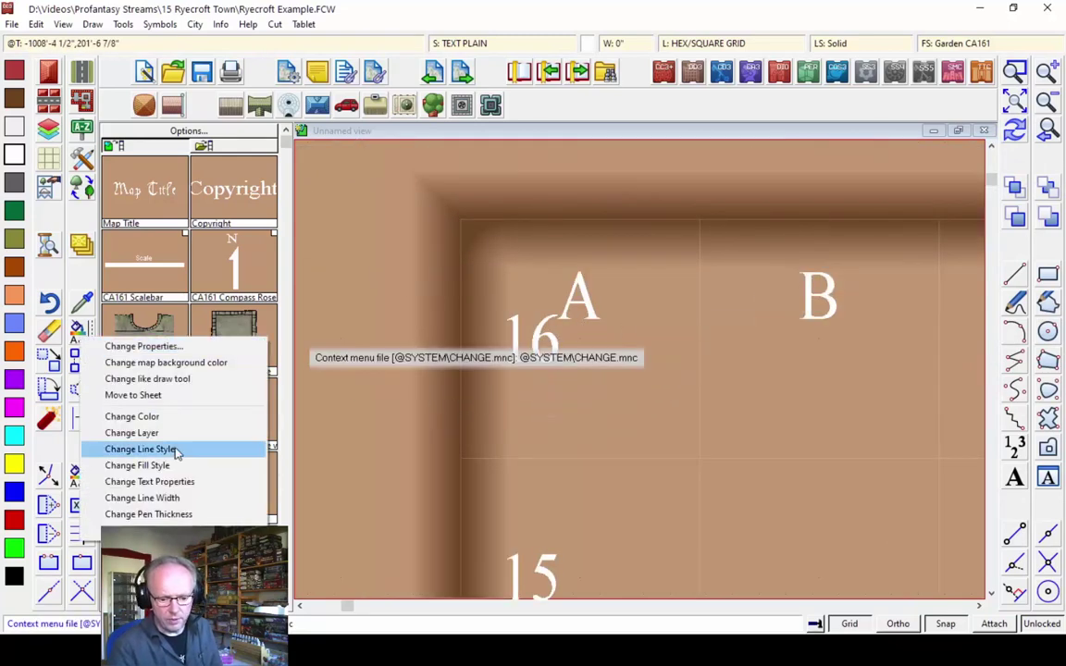
{"action": "left_click", "coordinate": [78, 287]}
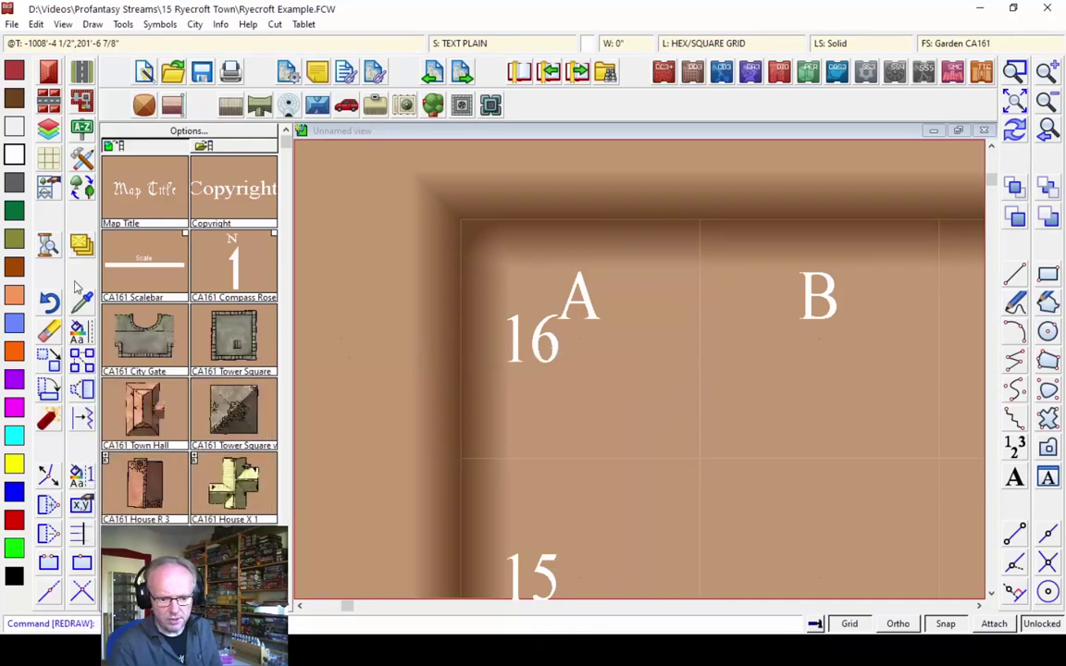
{"action": "right_click", "coordinate": [592, 322]}
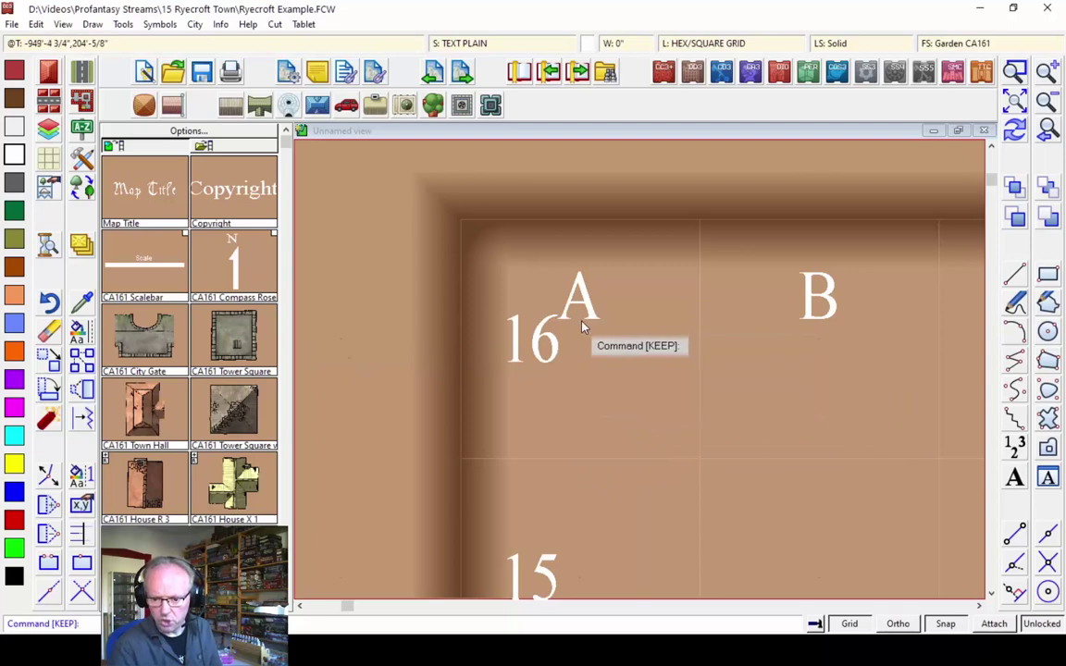
Set the text height of all grid coordinate letters and numbers to 7'-6" with Change Text Properties, selecting them by the 2D Text entity type
{"action": "left_click", "coordinate": [80, 333]}
{"action": "left_click", "coordinate": [148, 479]}
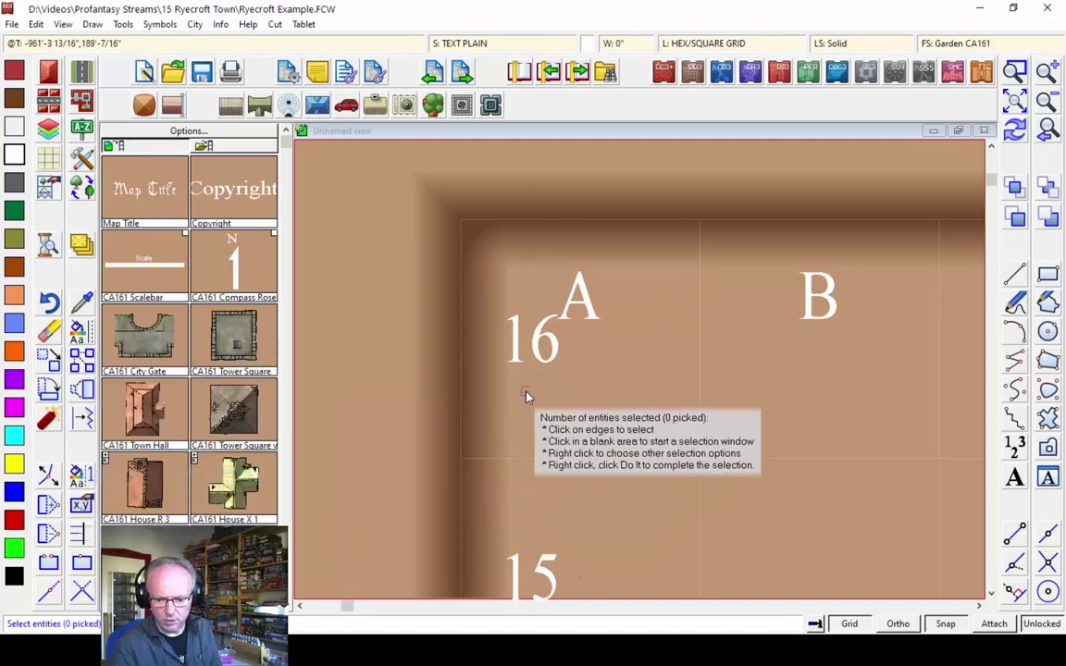
{"action": "right_click", "coordinate": [528, 398]}
{"action": "left_click", "coordinate": [546, 523]}
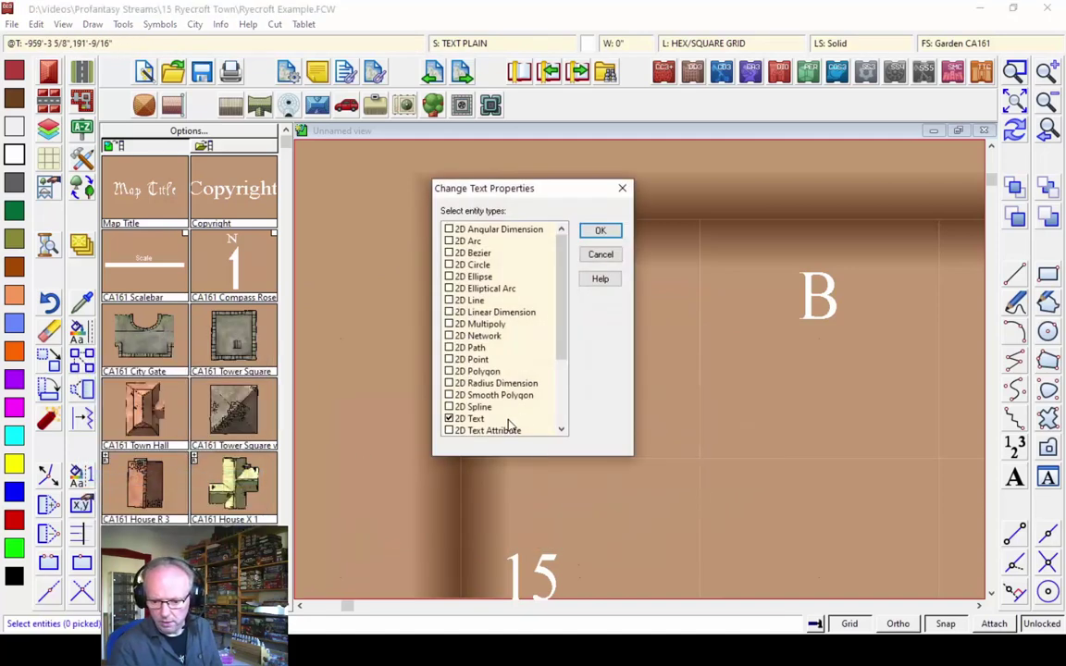
{"action": "left_click", "coordinate": [599, 231]}
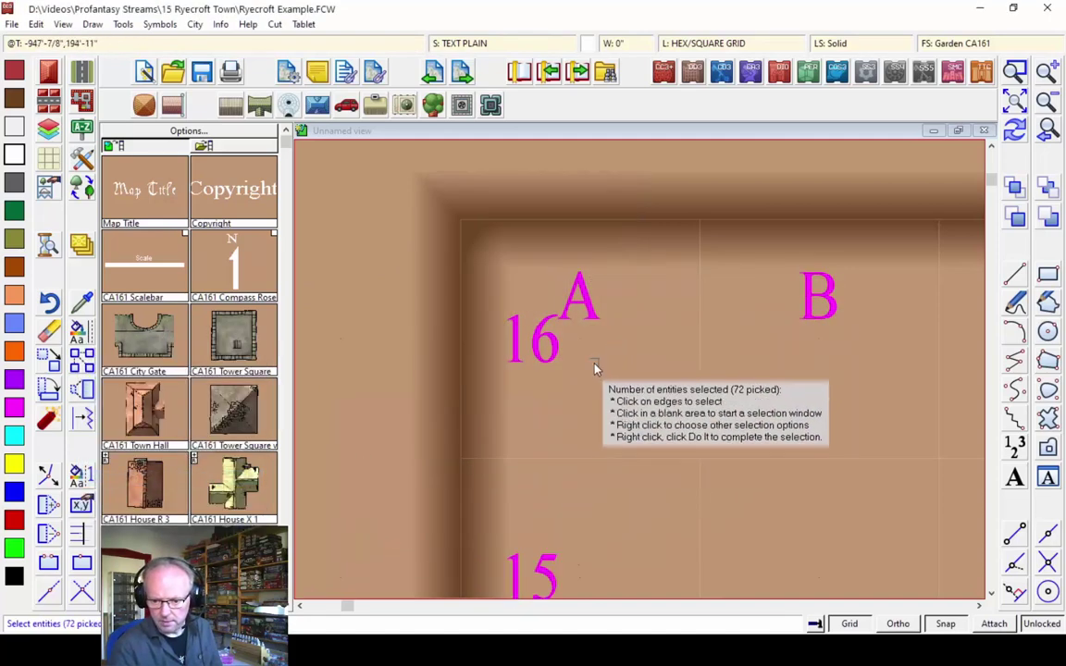
{"action": "right_click", "coordinate": [594, 365]}
{"action": "left_click", "coordinate": [577, 370]}
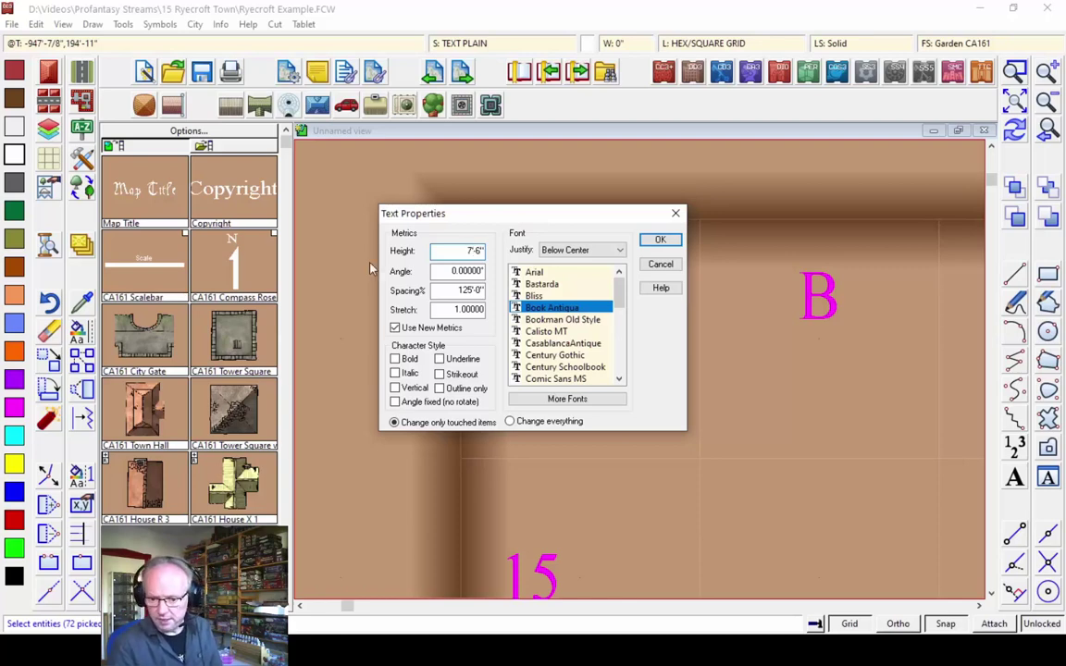
{"action": "left_click", "coordinate": [658, 239]}
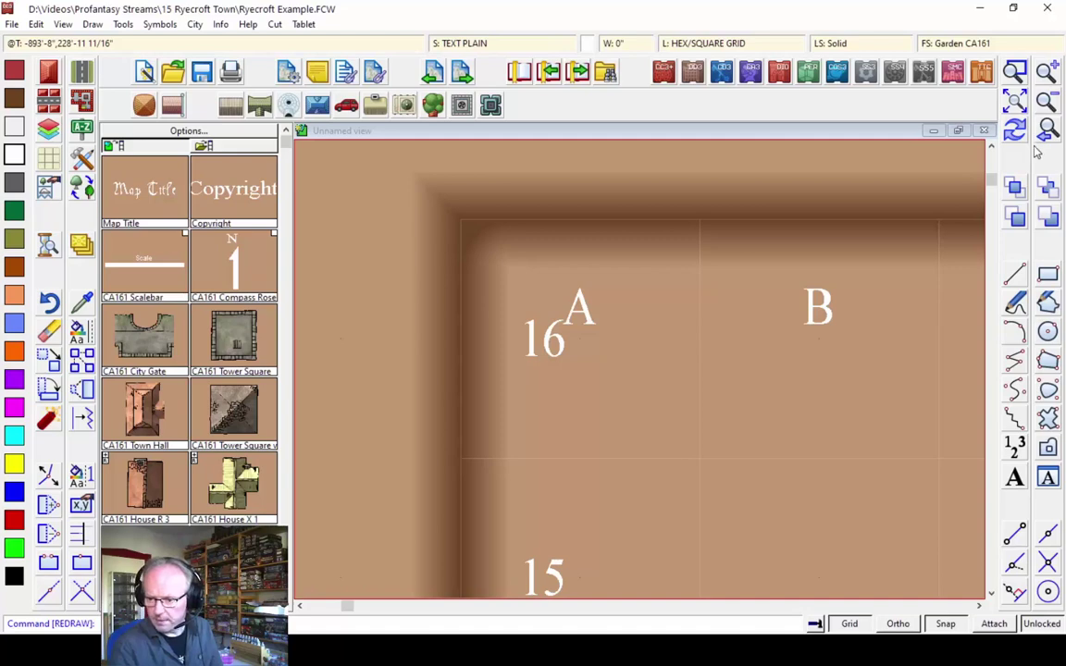
Show all drawing sheets again and redraw the complete town map at full extent
{"action": "left_click", "coordinate": [1047, 134]}
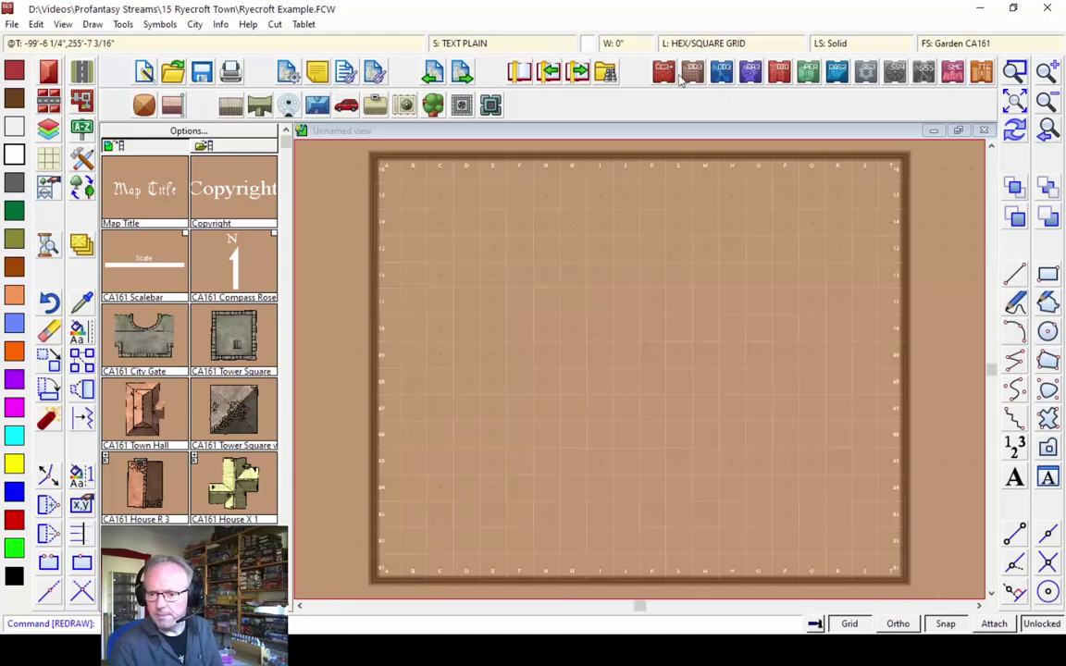
{"action": "left_click", "coordinate": [461, 42]}
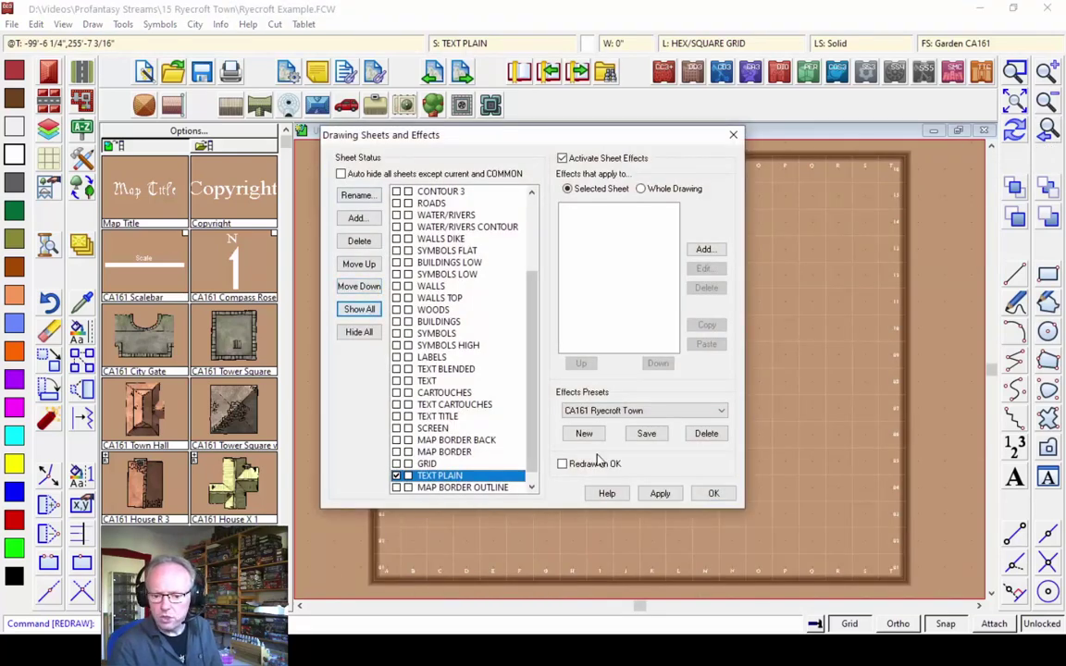
{"action": "left_click", "coordinate": [710, 494]}
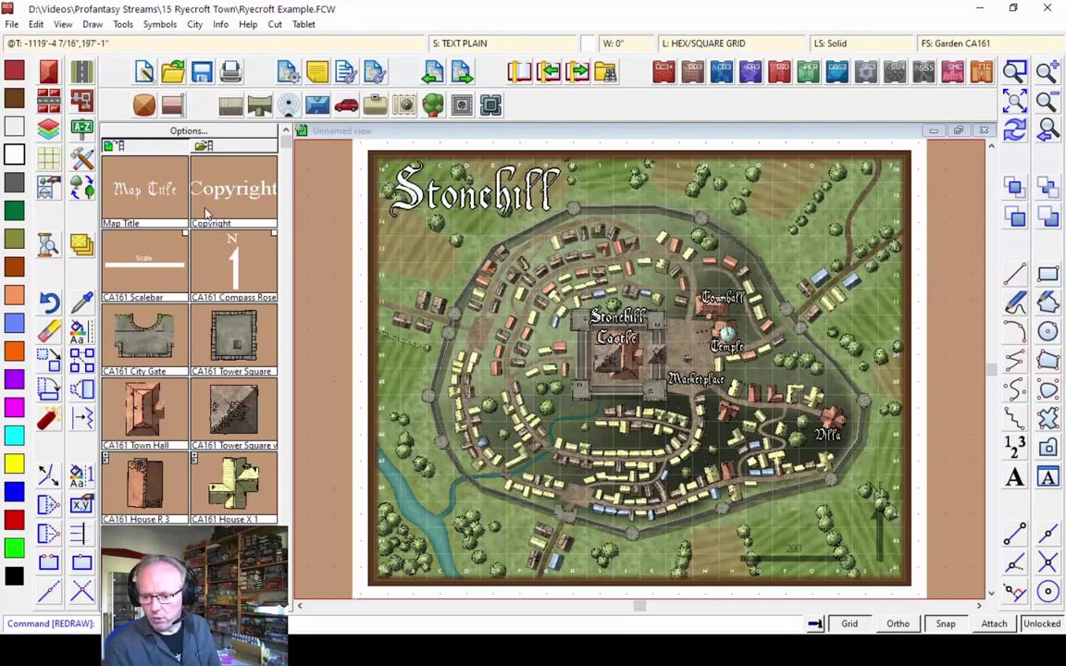
Set the current drawing color to black
{"action": "left_click", "coordinate": [195, 24]}
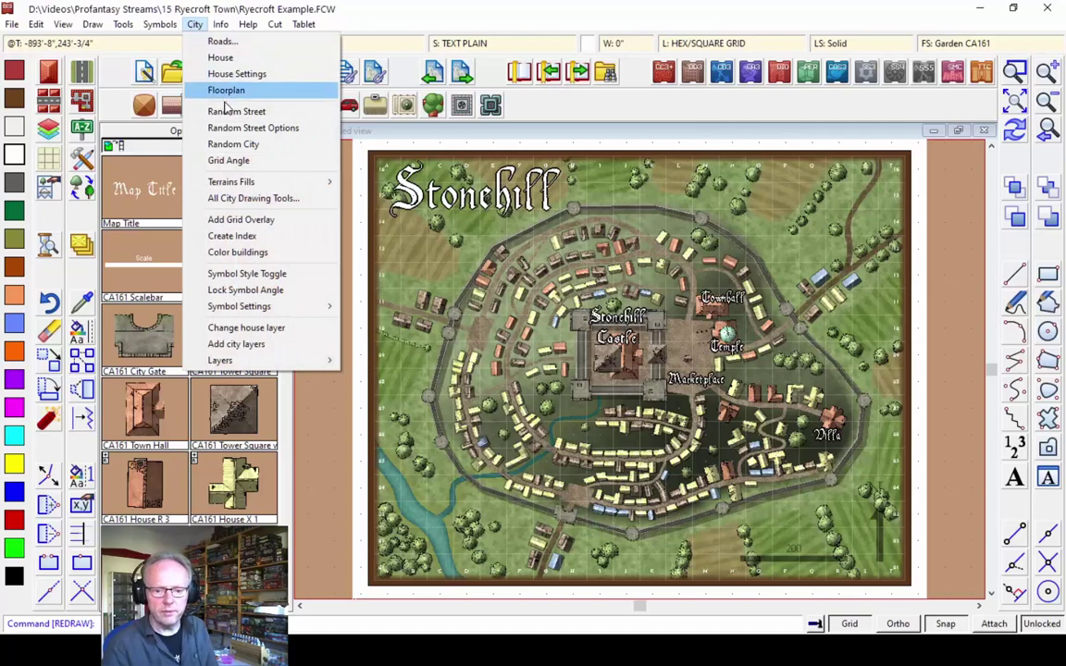
{"action": "left_click", "coordinate": [233, 112]}
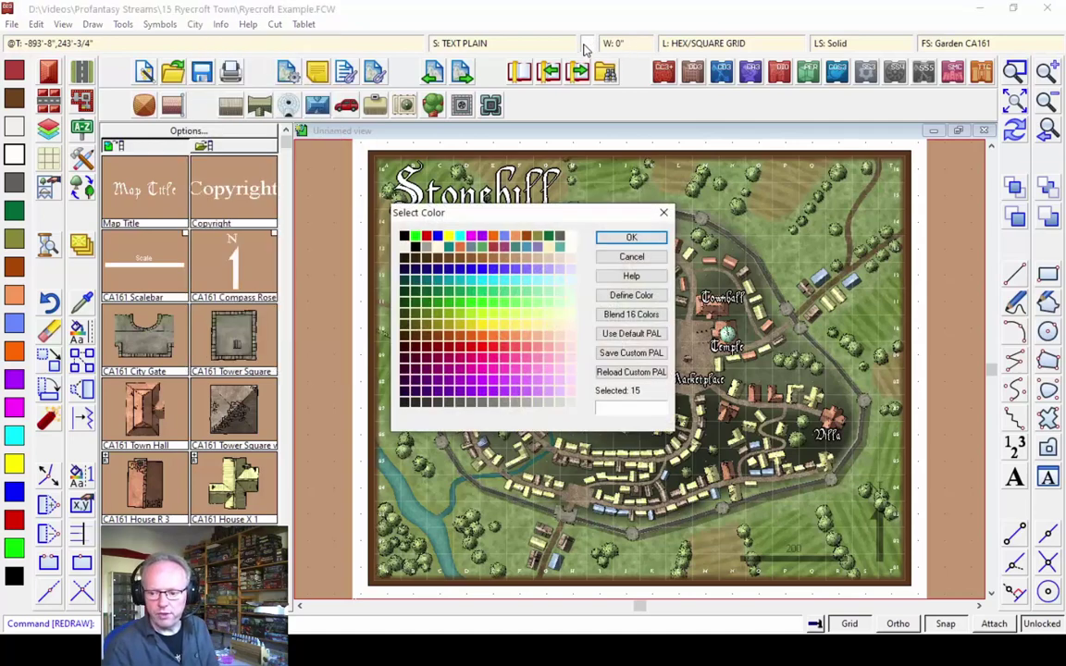
{"action": "left_click", "coordinate": [631, 237]}
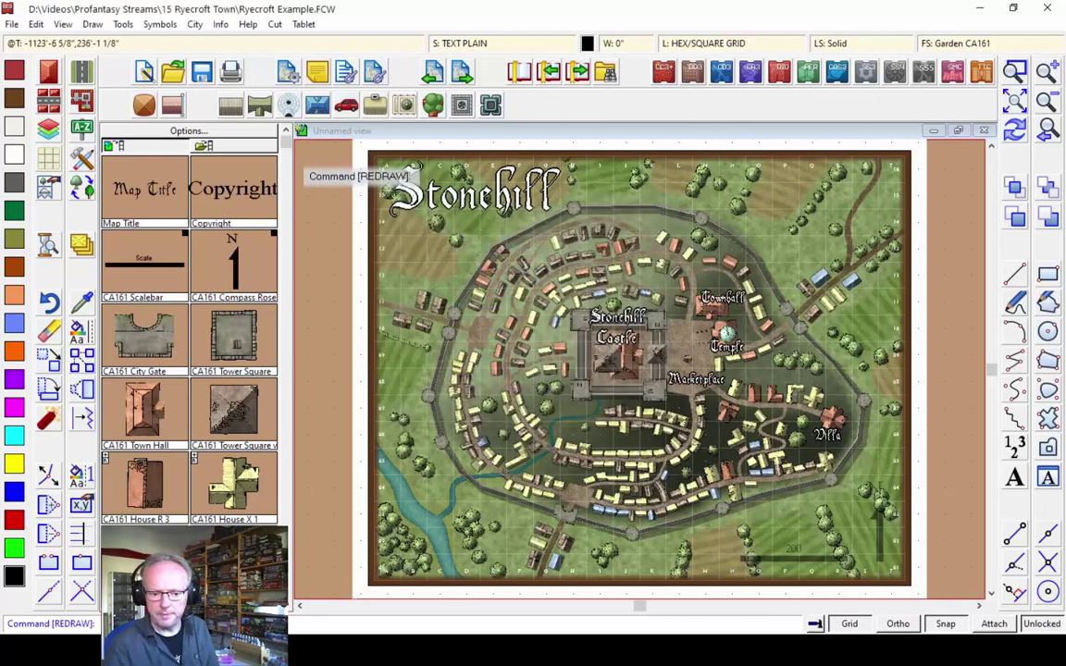
Start the Create Index command and select every 2D Text entity on the map
{"action": "left_click", "coordinate": [200, 25]}
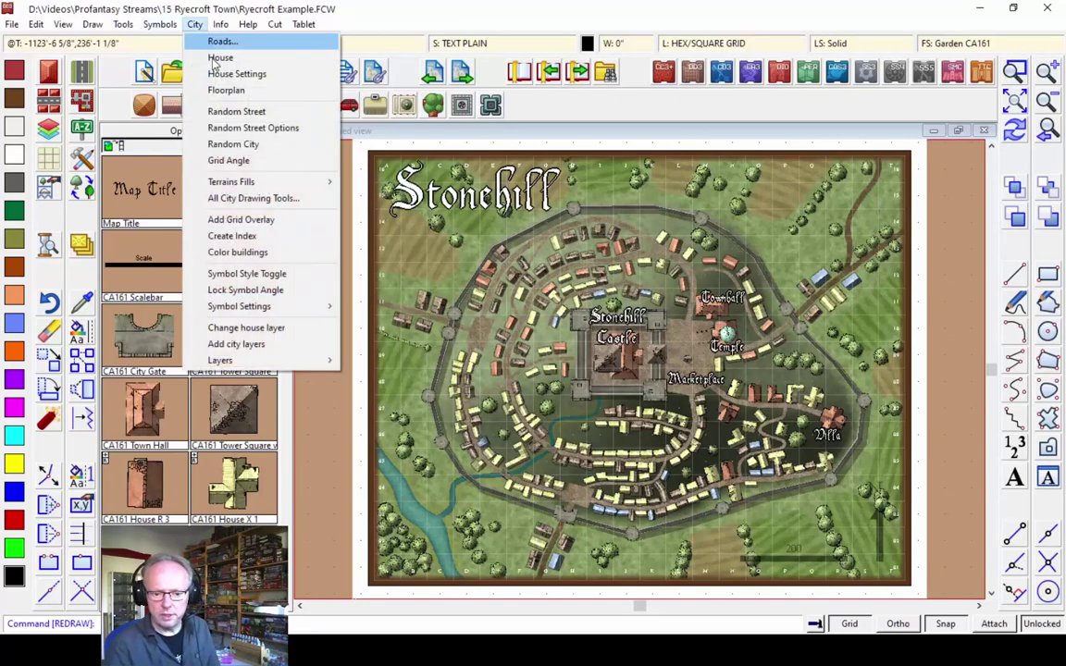
{"action": "left_click", "coordinate": [232, 235]}
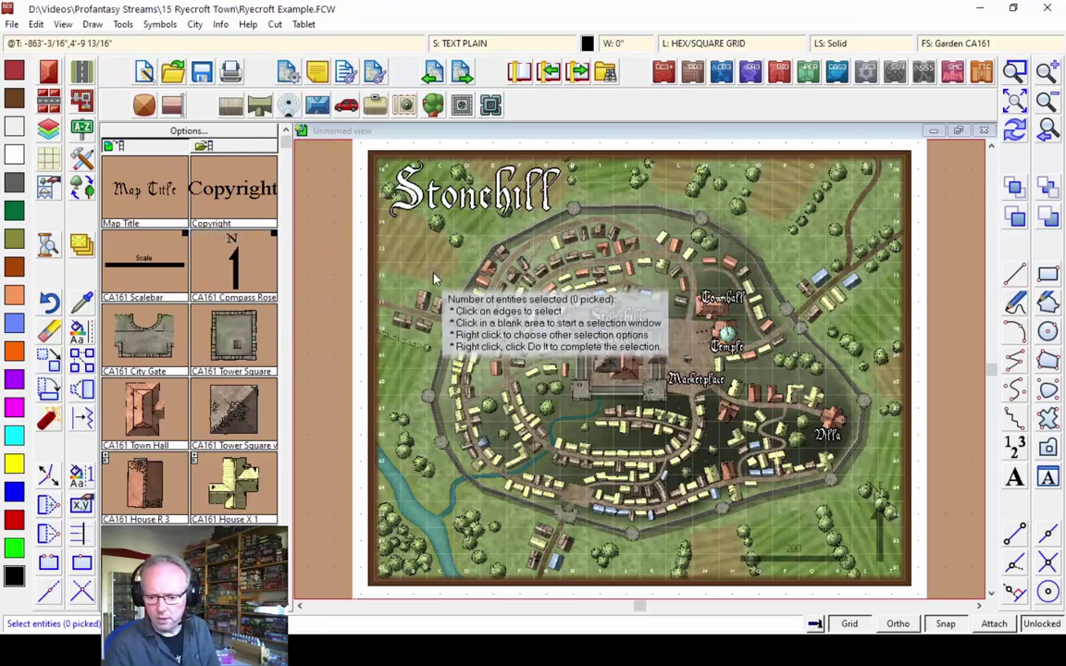
{"action": "right_click", "coordinate": [381, 274]}
{"action": "left_click", "coordinate": [417, 414]}
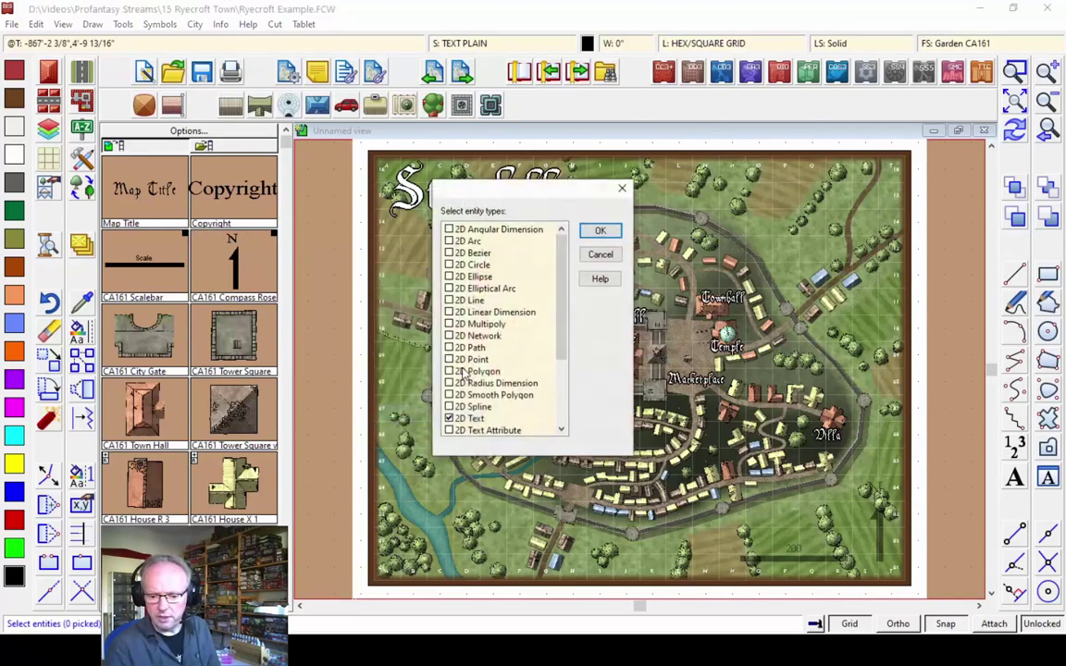
{"action": "left_click", "coordinate": [600, 232]}
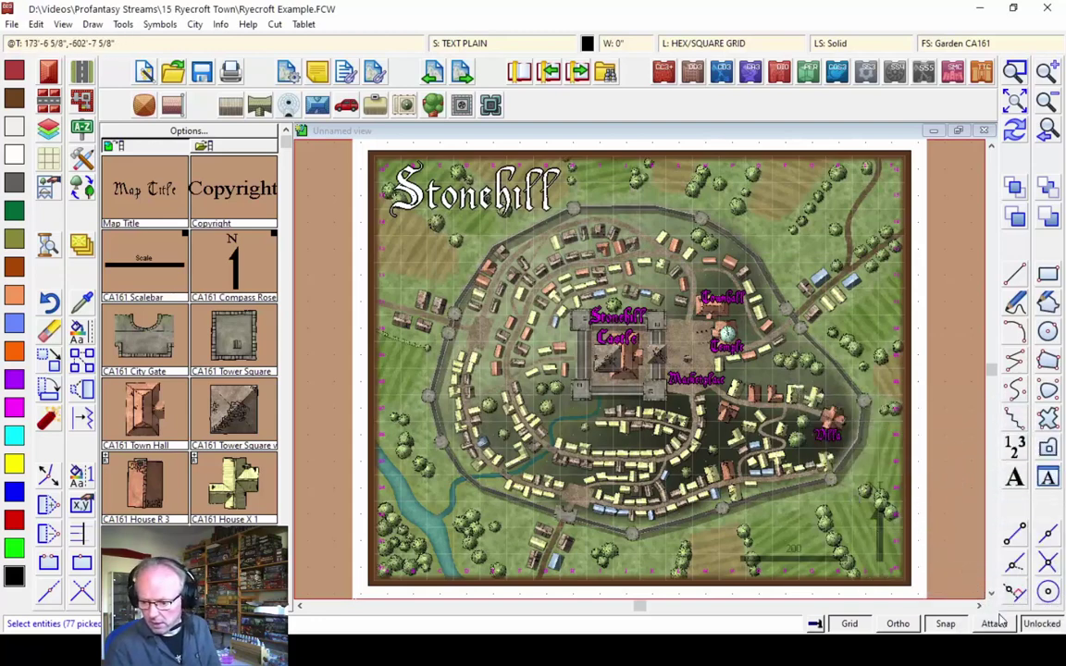
Remove the grid coordinates along all four map edges from the index selection, keeping only the landmark labels
{"action": "right_click", "coordinate": [546, 208]}
{"action": "mouse_move", "coordinate": [546, 240]}
{"action": "left_click", "coordinate": [638, 273]}
{"action": "left_click", "coordinate": [653, 195]}
{"action": "left_click", "coordinate": [298, 139]}
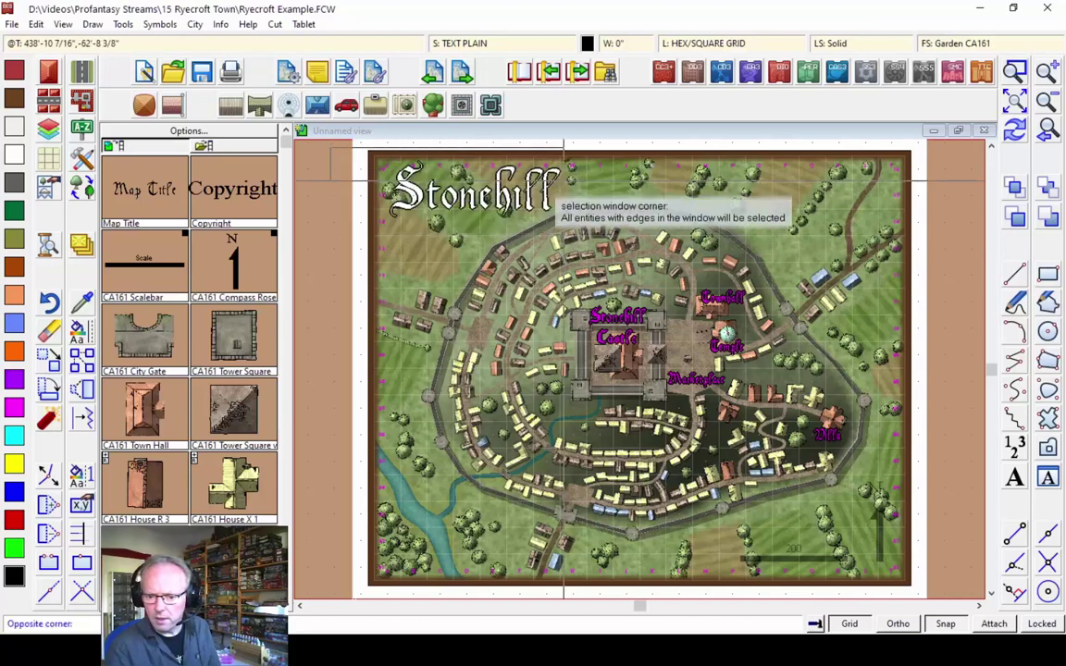
{"action": "left_click", "coordinate": [966, 204]}
{"action": "left_click", "coordinate": [958, 132]}
{"action": "left_click", "coordinate": [911, 596]}
{"action": "left_click", "coordinate": [316, 539]}
{"action": "left_click", "coordinate": [380, 282]}
{"action": "left_click", "coordinate": [337, 205]}
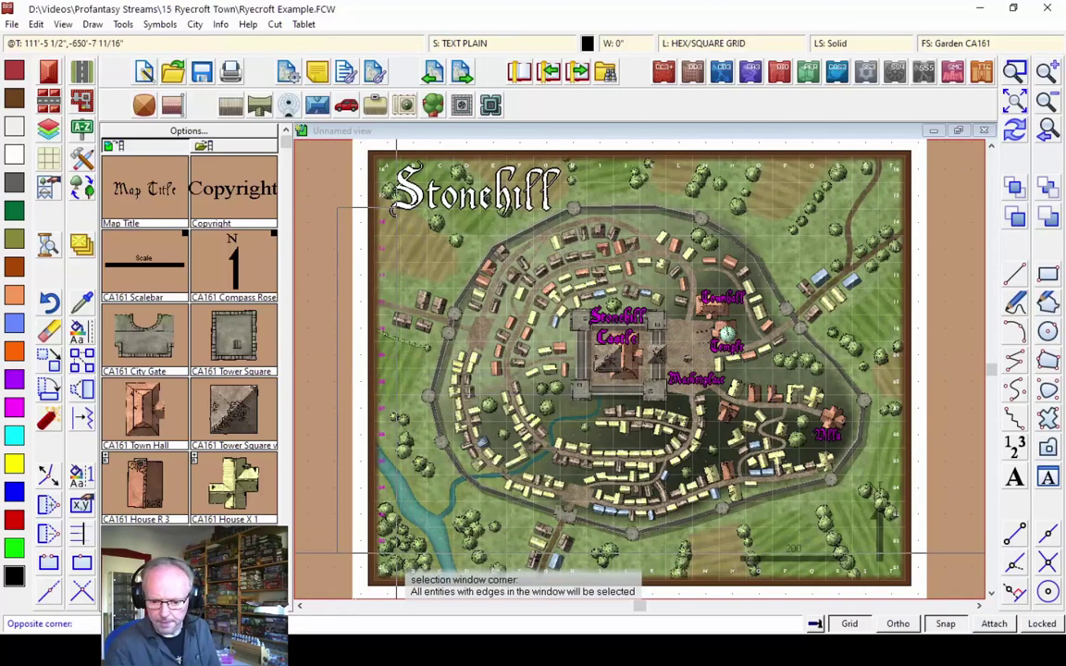
{"action": "left_click", "coordinate": [350, 489]}
Complete the index selection and place the landmark index as one column outside the map's northeastern corner
{"action": "right_click", "coordinate": [362, 350]}
{"action": "left_click", "coordinate": [403, 359]}
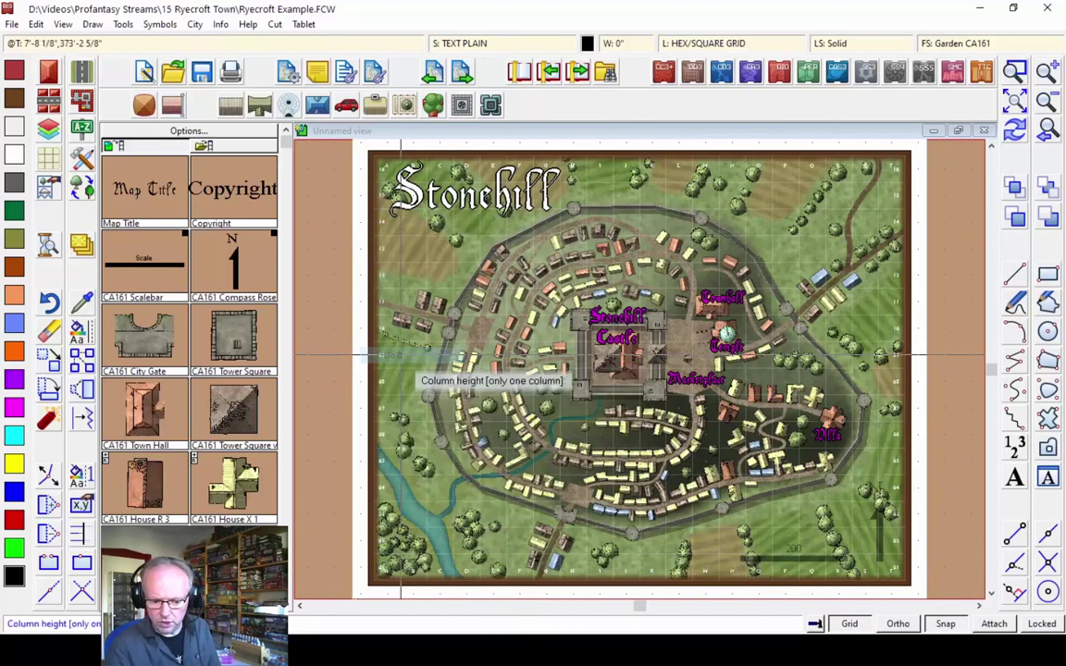
{"action": "right_click", "coordinate": [773, 326]}
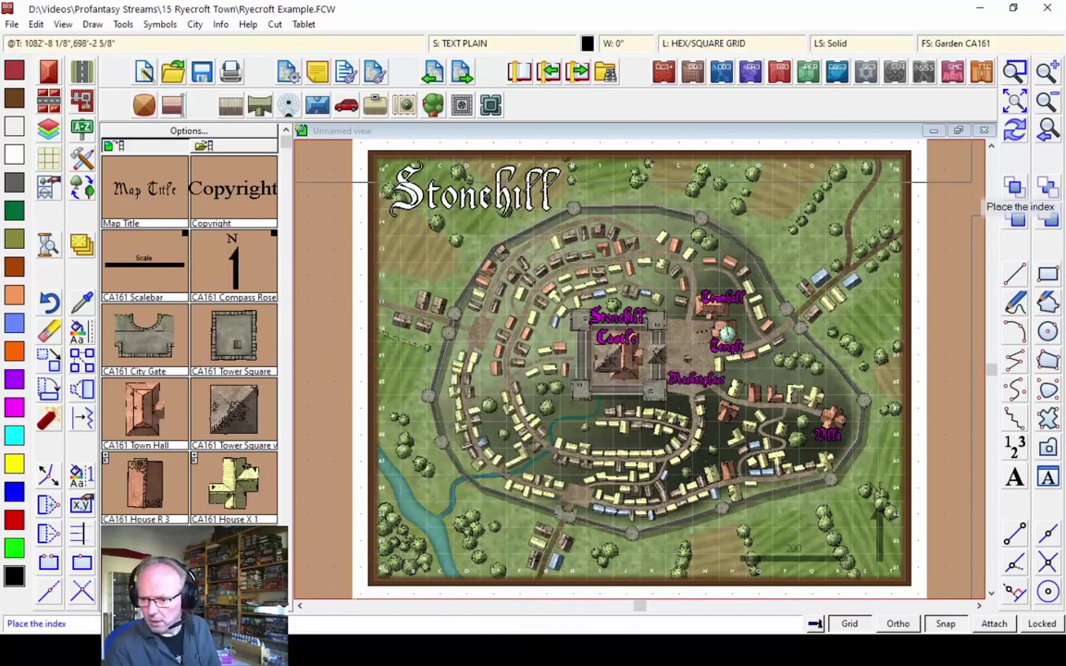
{"action": "left_click", "coordinate": [942, 191]}
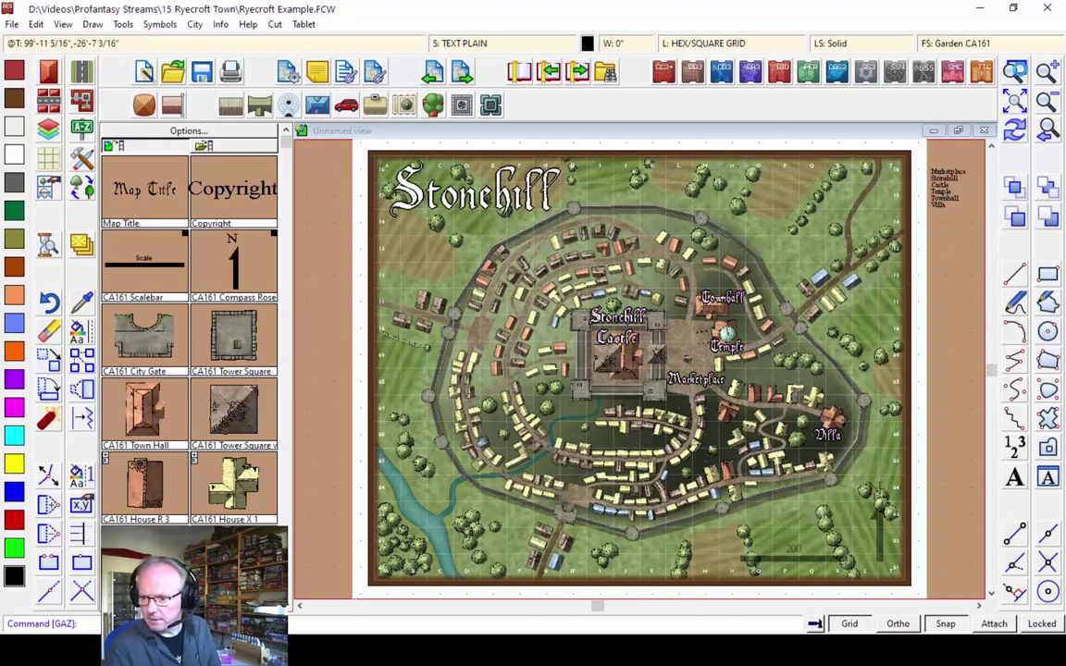
Inspect the new index and the Temple area on the map, and return to the view of the whole map
{"action": "key", "text": "F3"}
{"action": "left_click", "coordinate": [911, 162]}
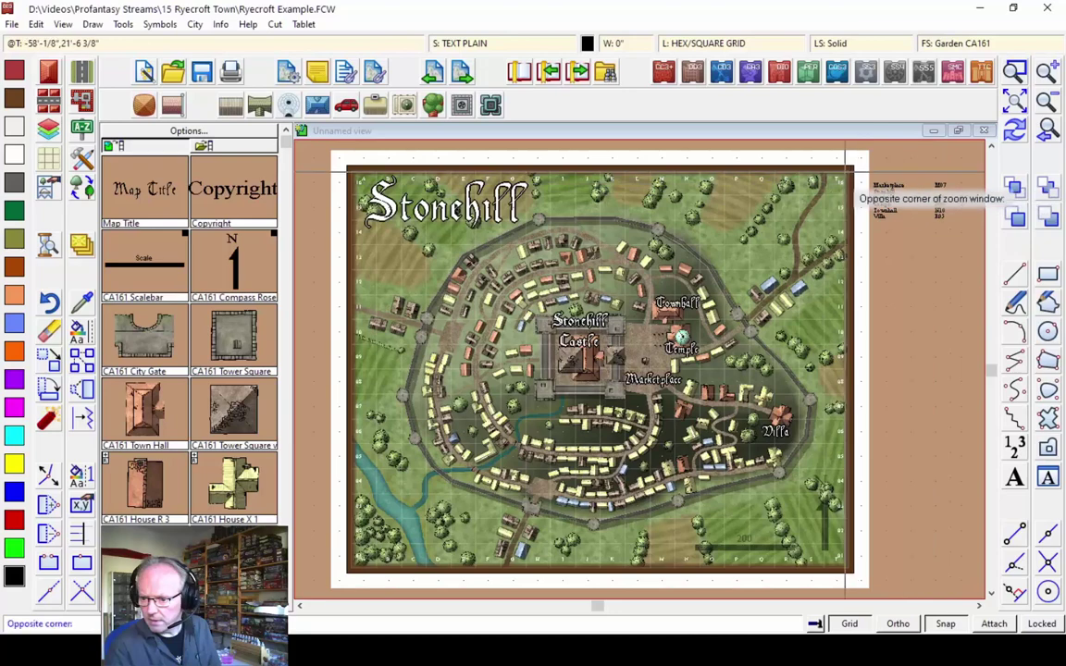
{"action": "left_click", "coordinate": [1013, 242]}
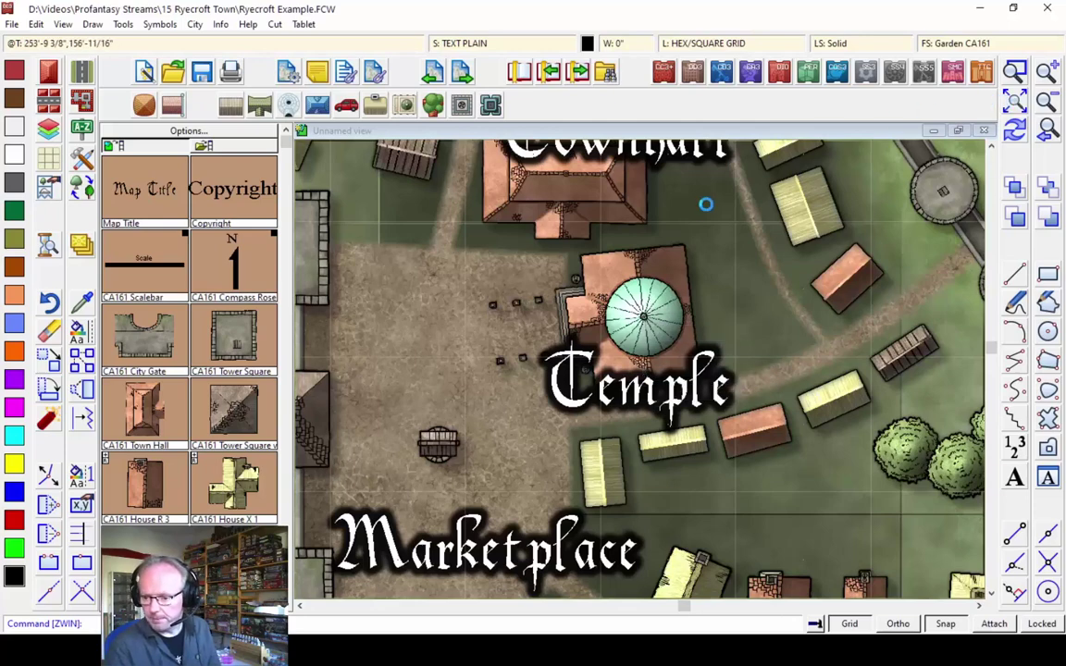
{"action": "middle_click", "coordinate": [624, 243]}
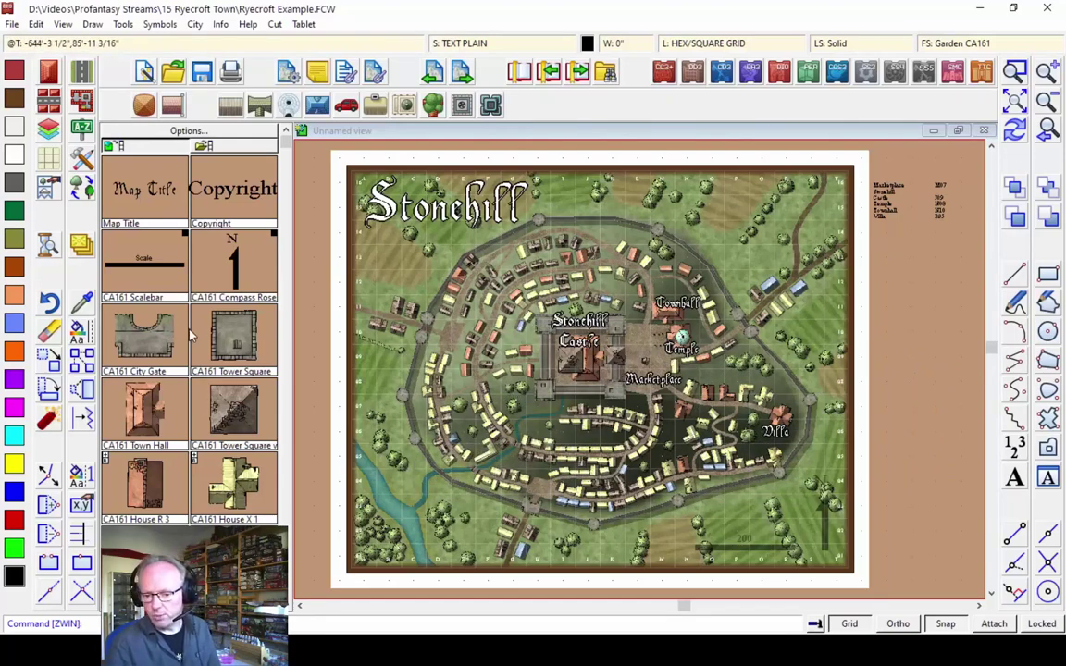
Change the map background color to white, color 15, and redraw the map
{"action": "left_click", "coordinate": [62, 24]}
{"action": "left_click", "coordinate": [93, 158]}
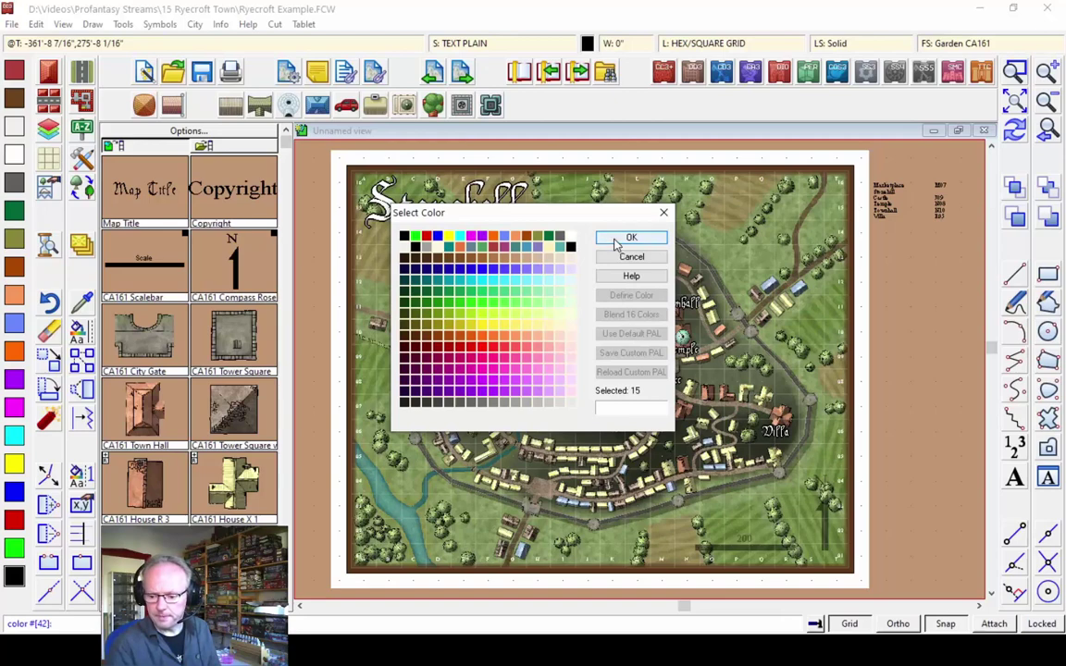
{"action": "left_click", "coordinate": [618, 240]}
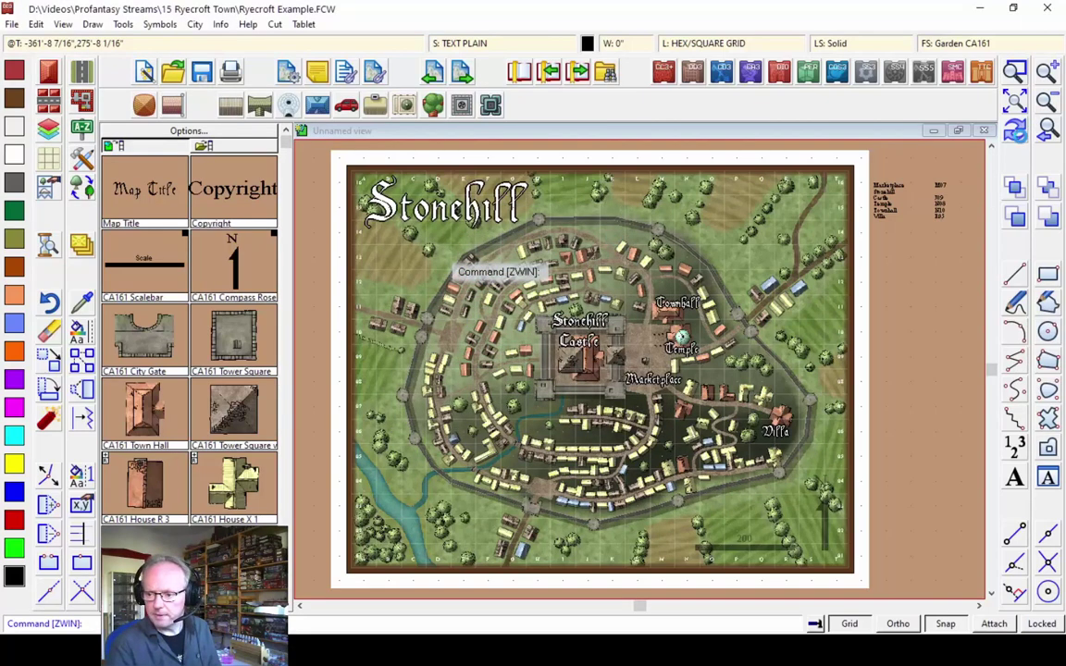
{"action": "left_click", "coordinate": [1017, 133]}
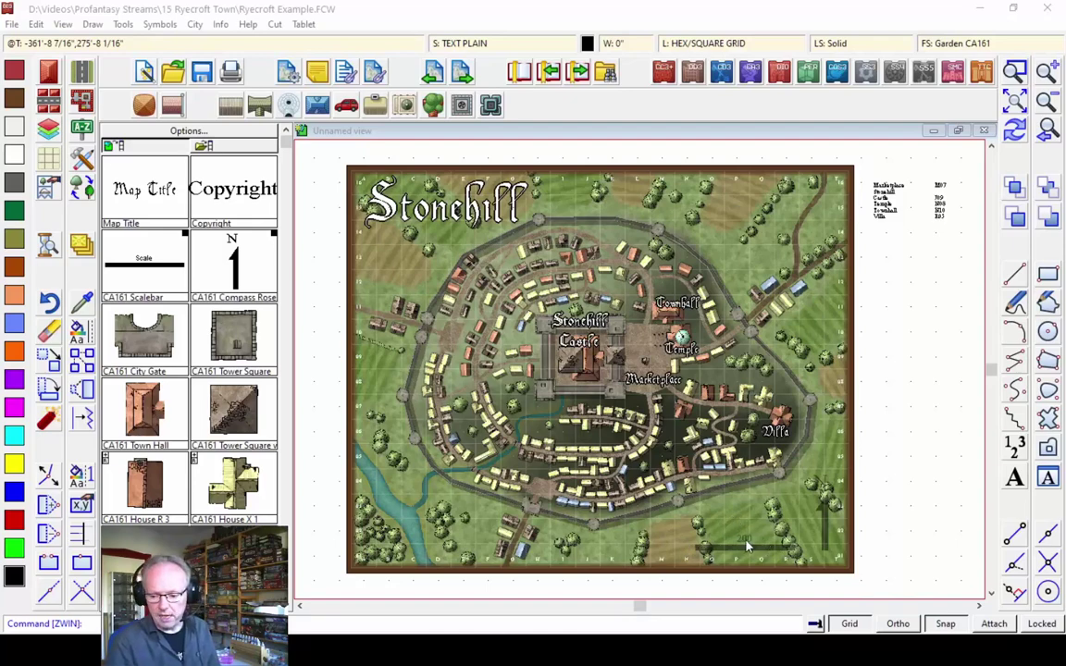
Examine the scale bar near the map's southeastern corner up close and return to the full map
{"action": "key", "text": "Return"}
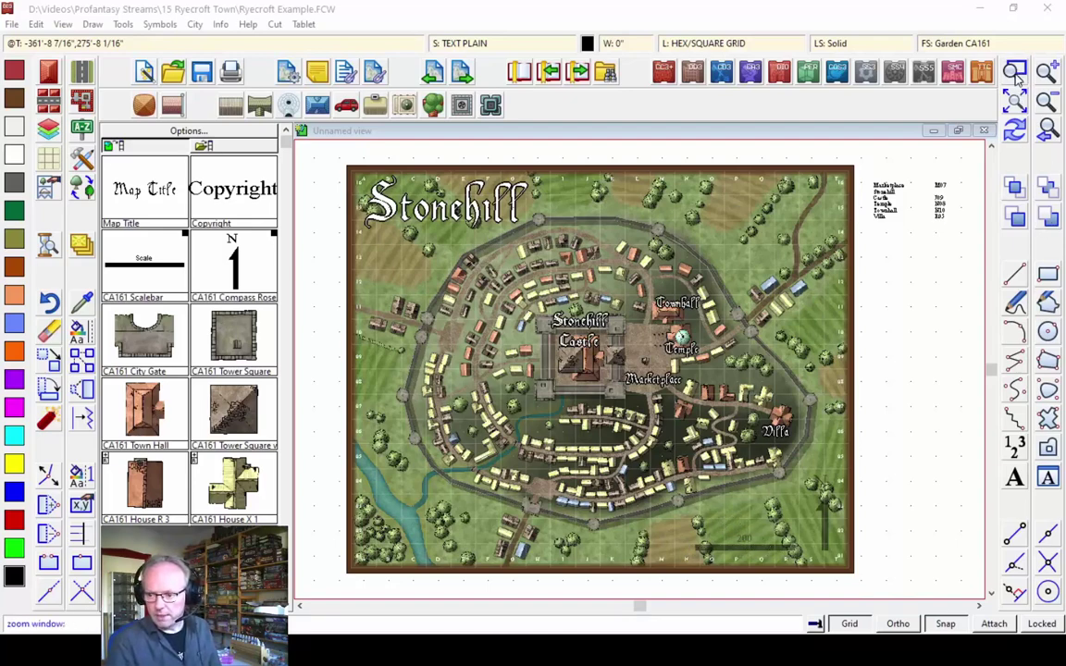
{"action": "left_click", "coordinate": [690, 557]}
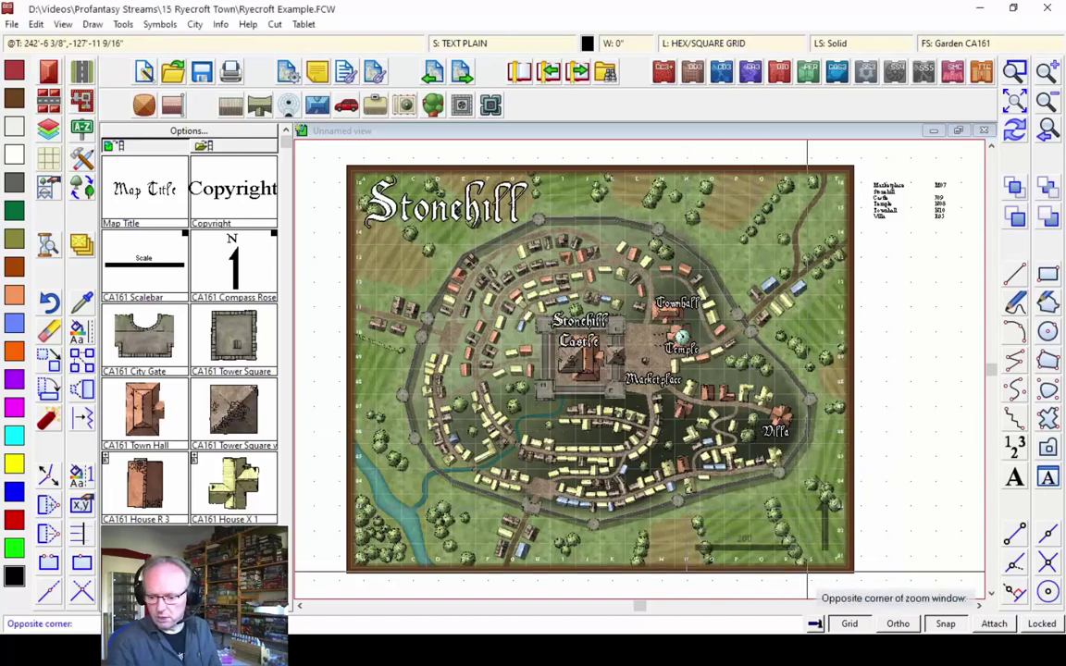
{"action": "left_click", "coordinate": [821, 578]}
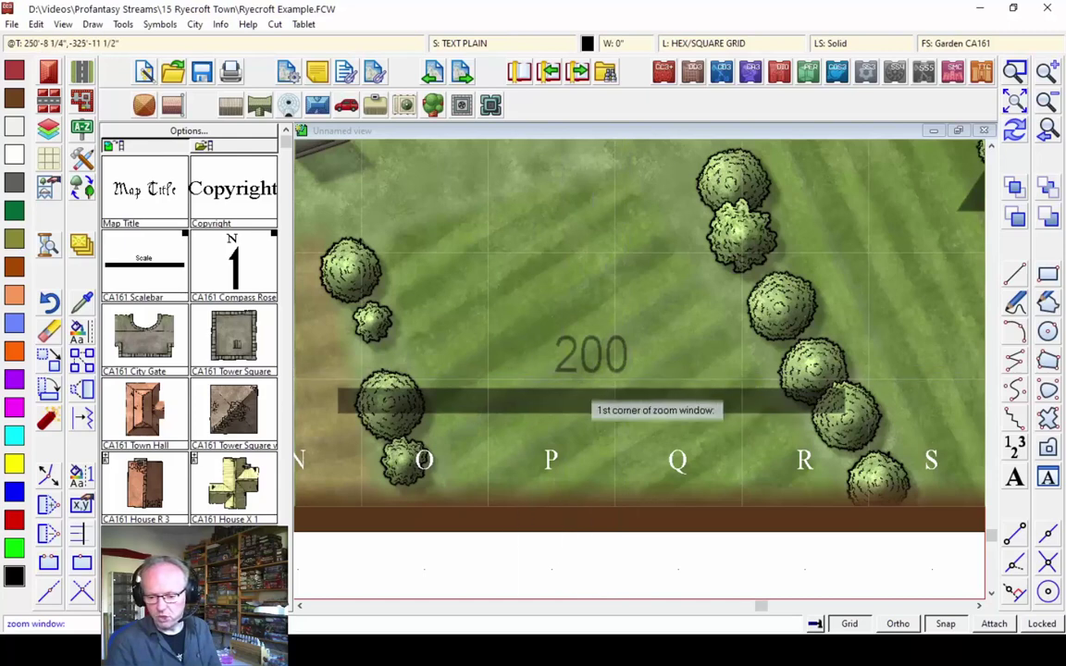
{"action": "key", "text": "Escape"}
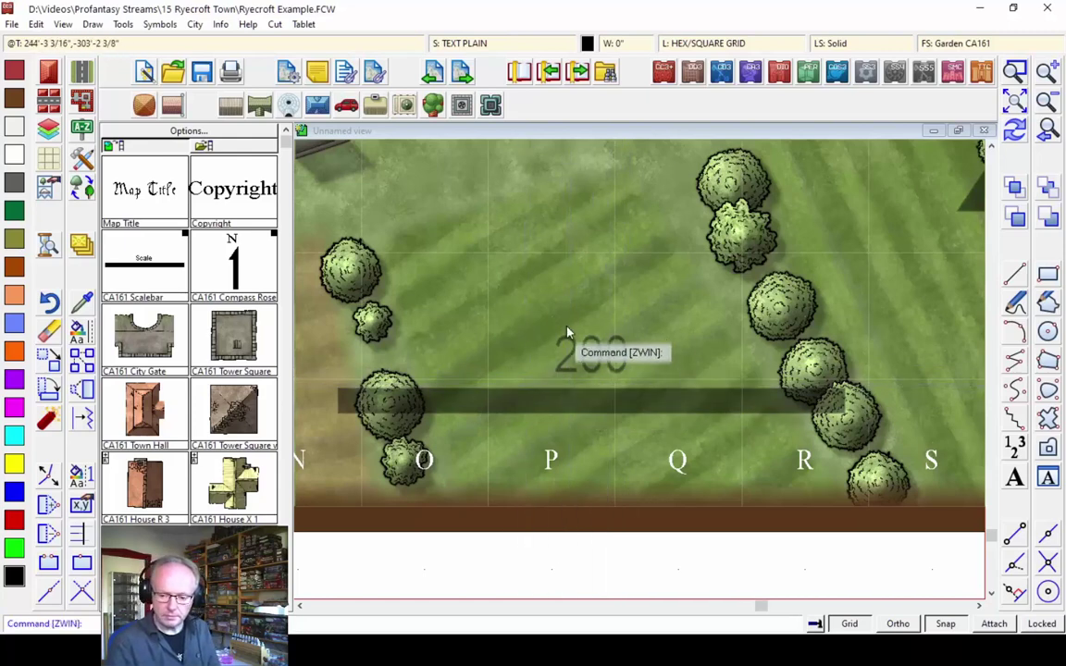
{"action": "left_click", "coordinate": [1044, 134]}
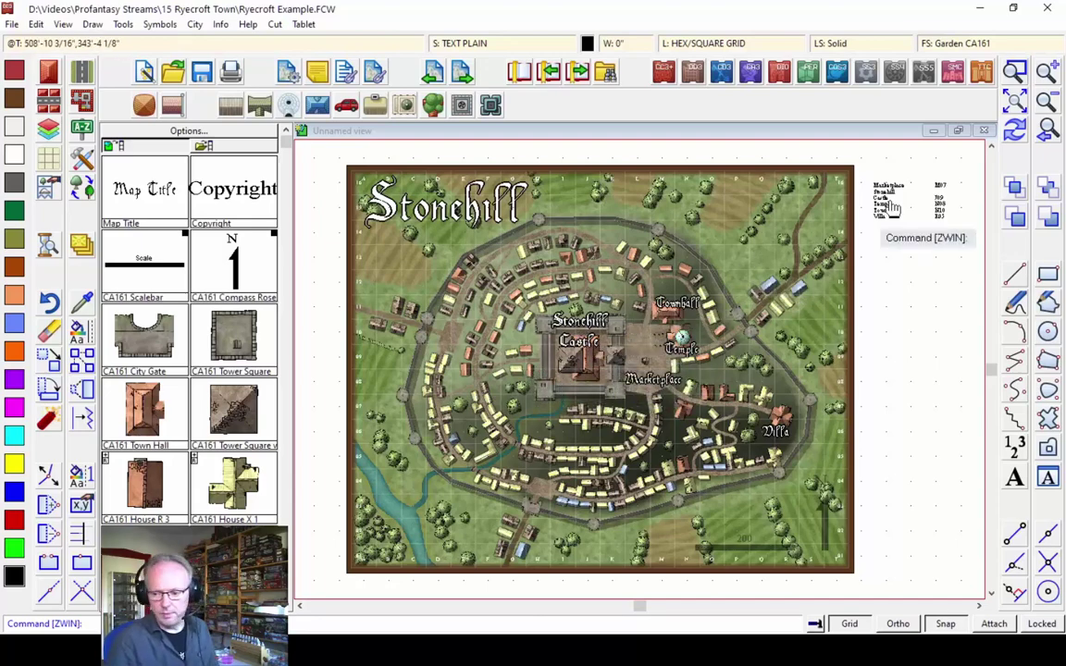
Select all landmark names and grid references in the index beside the map for a change of text properties
{"action": "left_click", "coordinate": [1015, 71]}
{"action": "left_click", "coordinate": [860, 171]}
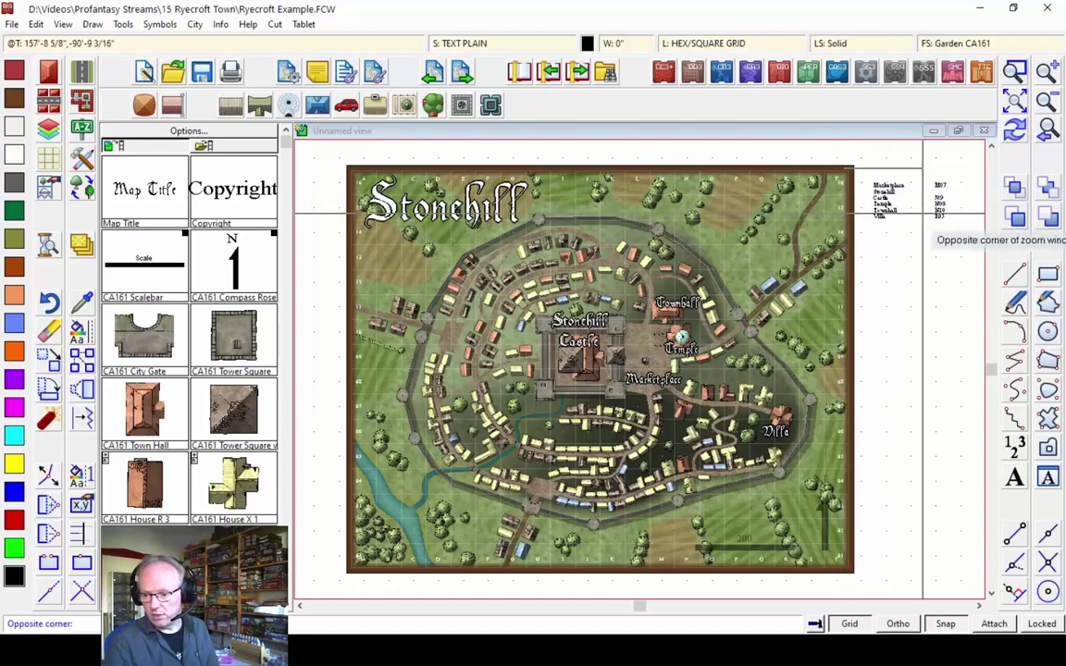
{"action": "left_click", "coordinate": [963, 236]}
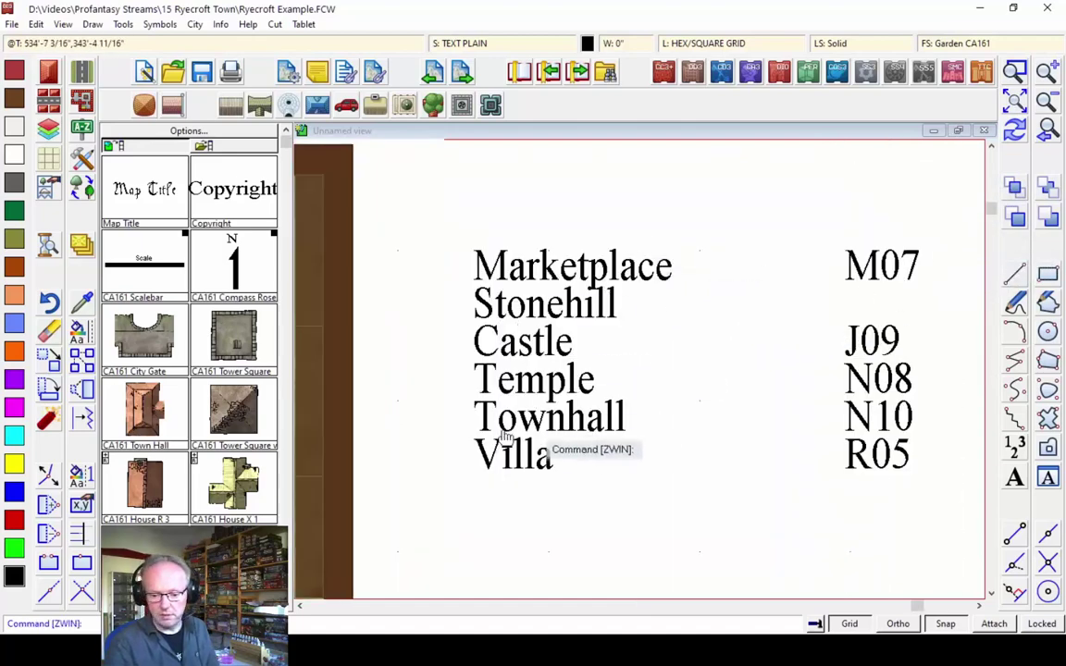
{"action": "right_click", "coordinate": [90, 340]}
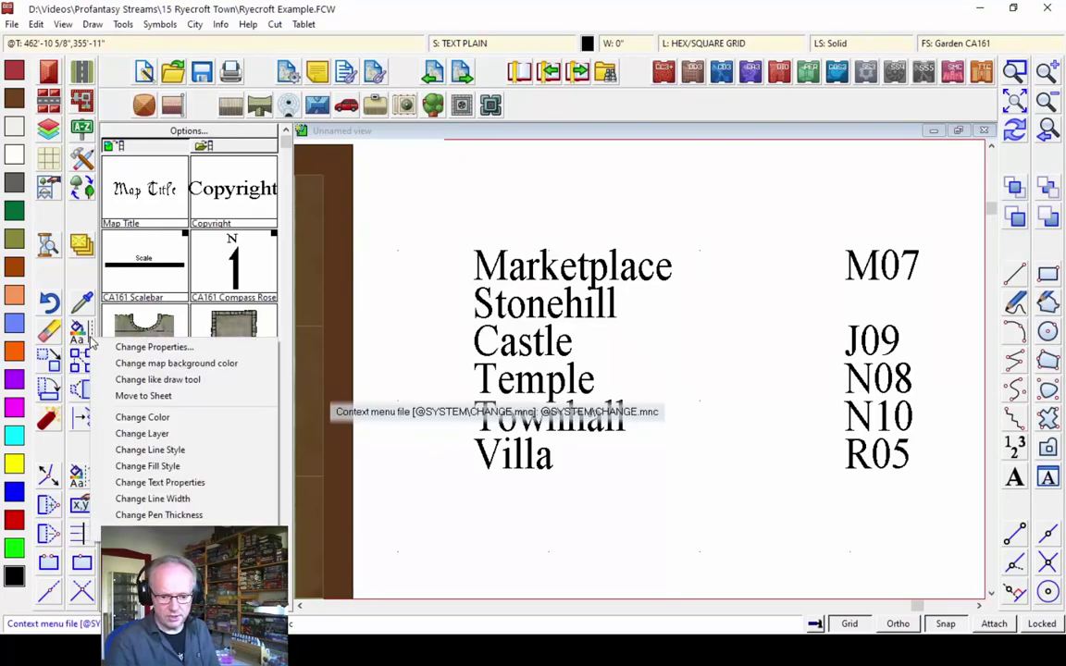
{"action": "left_click", "coordinate": [180, 481]}
{"action": "left_click", "coordinate": [517, 226]}
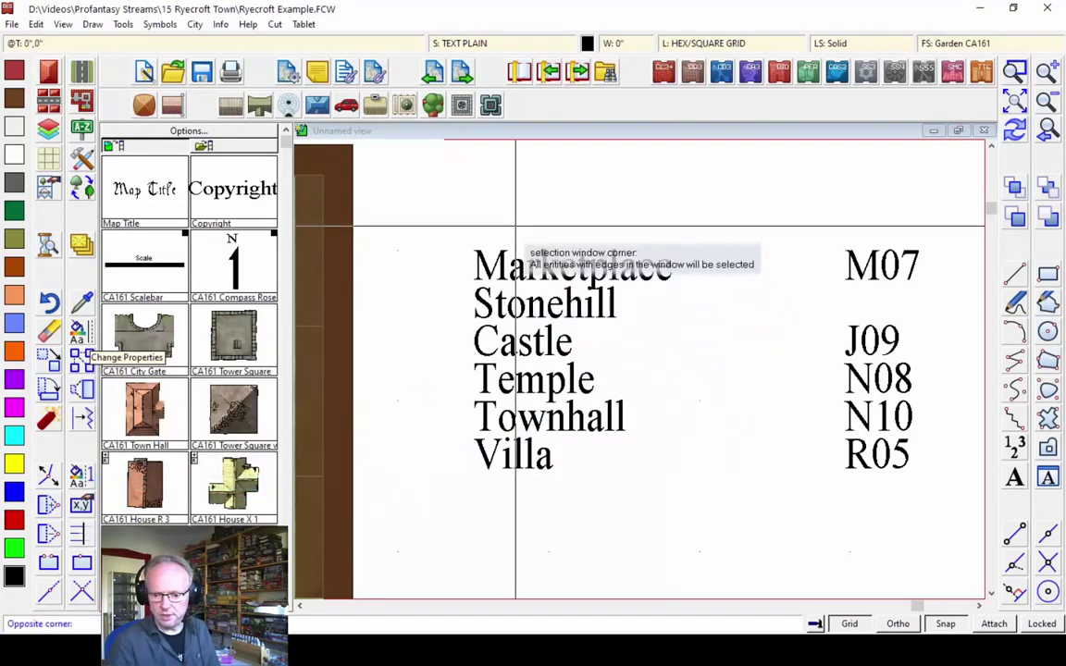
{"action": "left_click", "coordinate": [801, 479]}
{"action": "right_click", "coordinate": [684, 369]}
{"action": "left_click", "coordinate": [713, 374]}
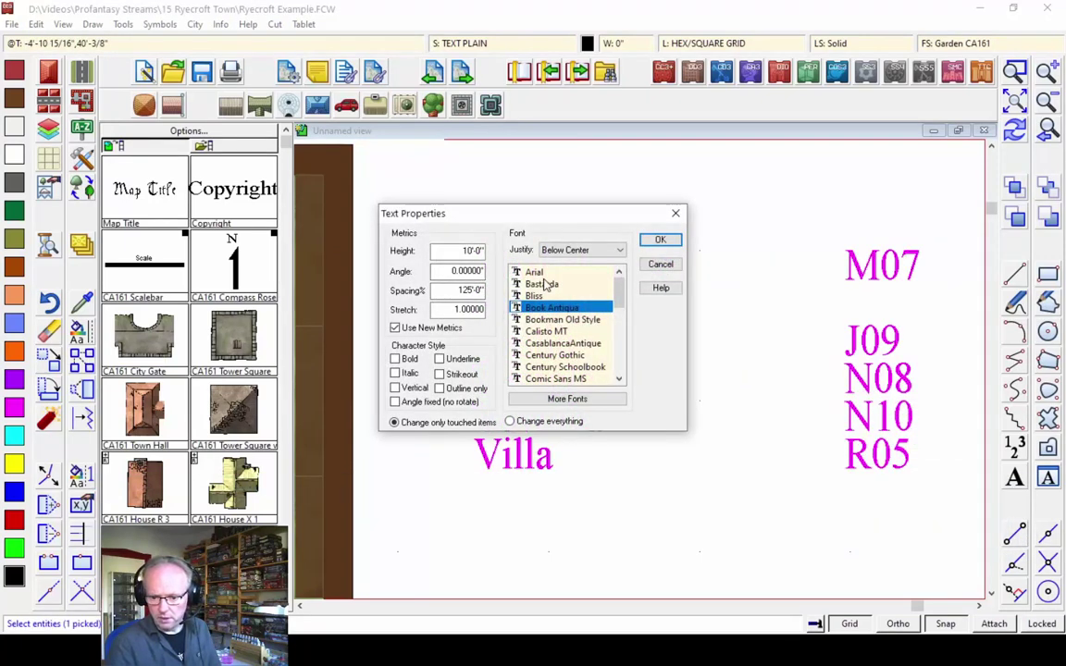
Set the selected index text to the Bookman Old Style font with a height of 8'-0"
{"action": "left_click", "coordinate": [551, 356]}
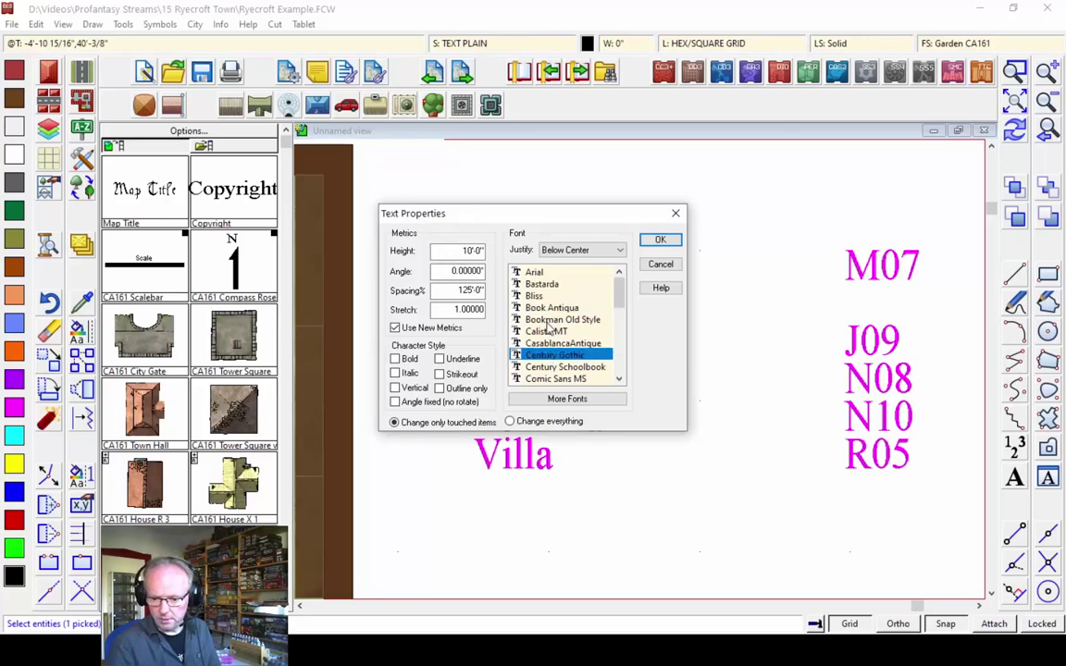
{"action": "left_click", "coordinate": [527, 320]}
{"action": "double_click", "coordinate": [467, 251]}
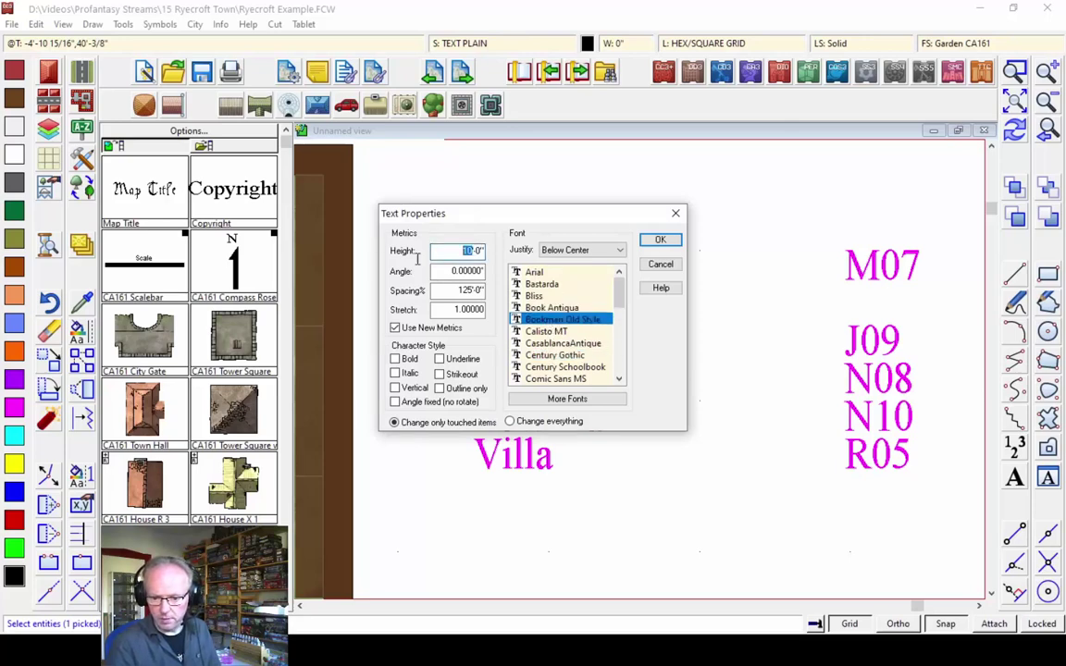
{"action": "type", "text": "8"}
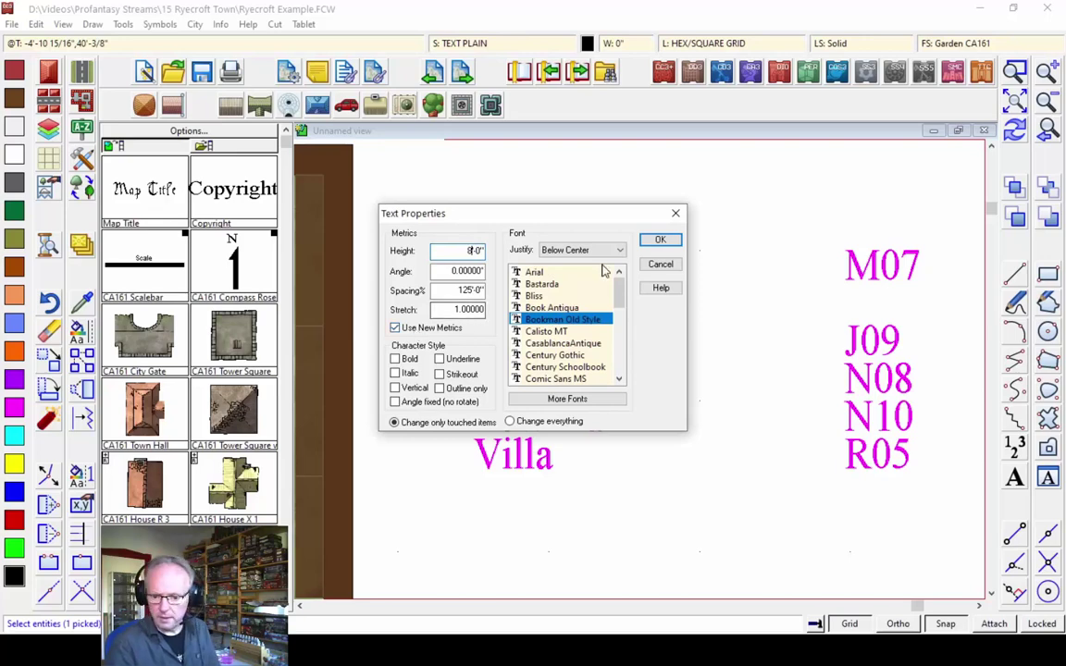
{"action": "left_click", "coordinate": [661, 242]}
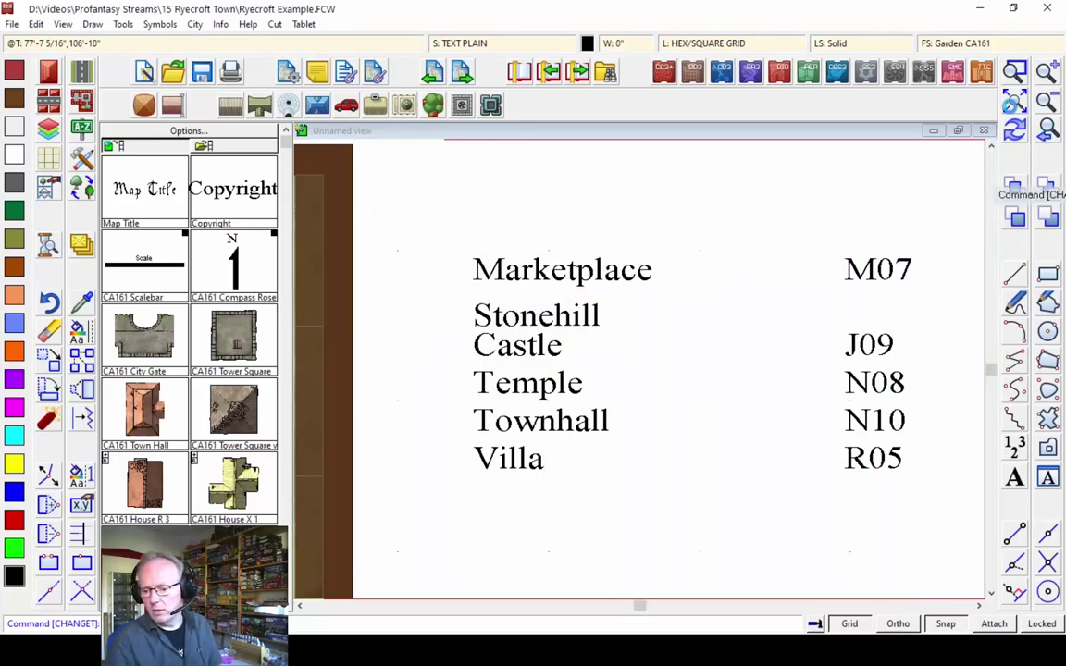
Enlarge the whole landmark index proportionally from its upper-left corner, using the Scale command, for better legibility beside the full map
{"action": "left_click", "coordinate": [1015, 105]}
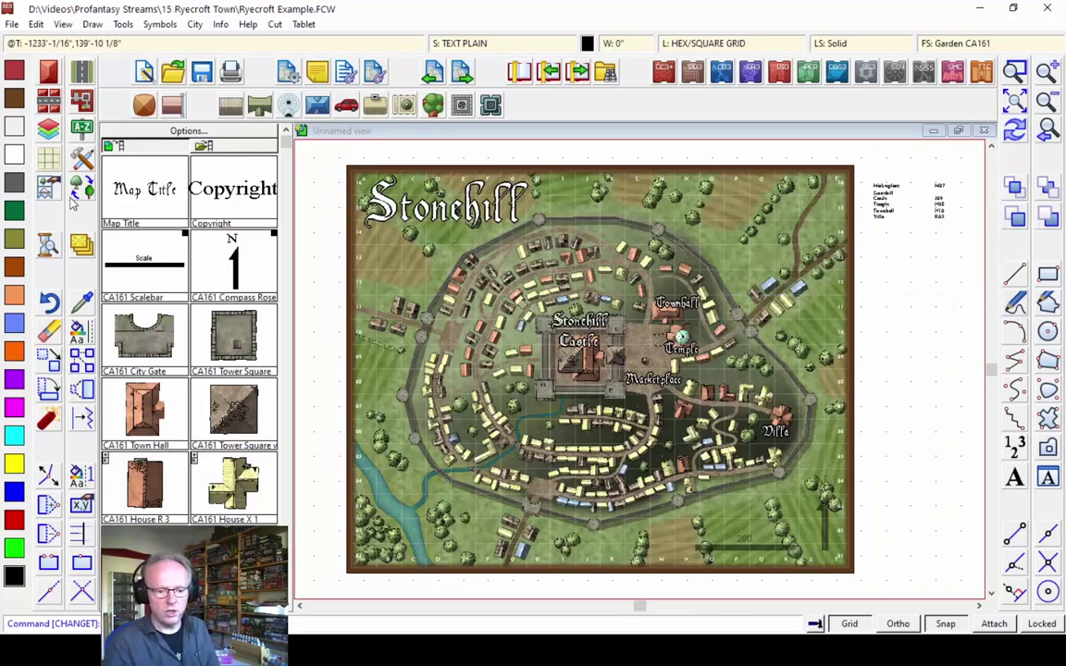
{"action": "left_click", "coordinate": [49, 326]}
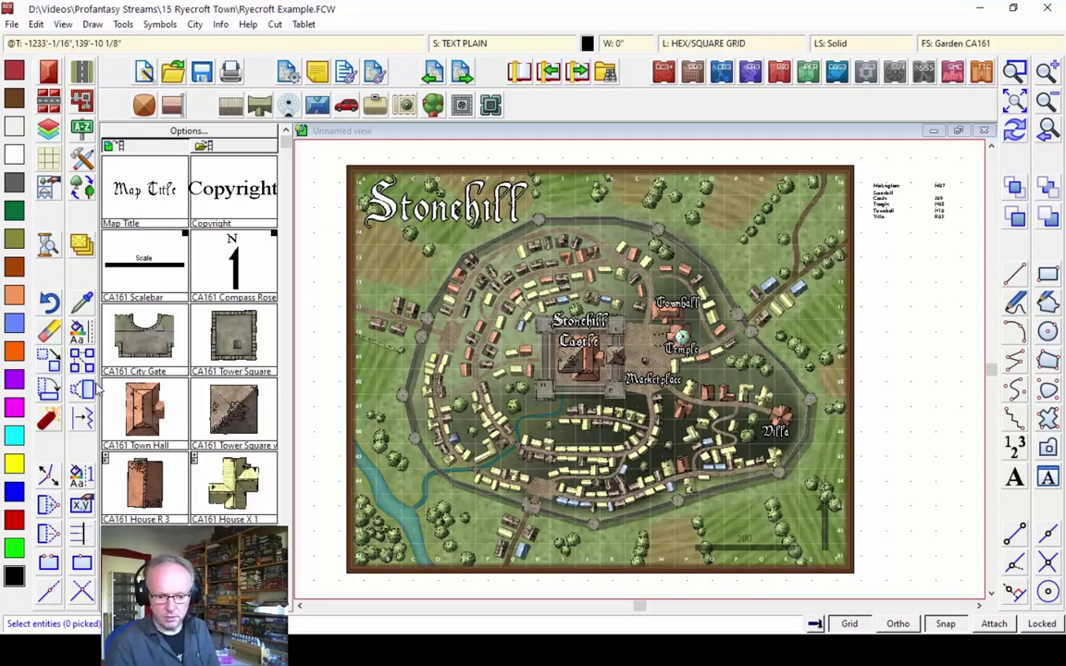
{"action": "left_click", "coordinate": [942, 189]}
{"action": "left_click", "coordinate": [911, 250]}
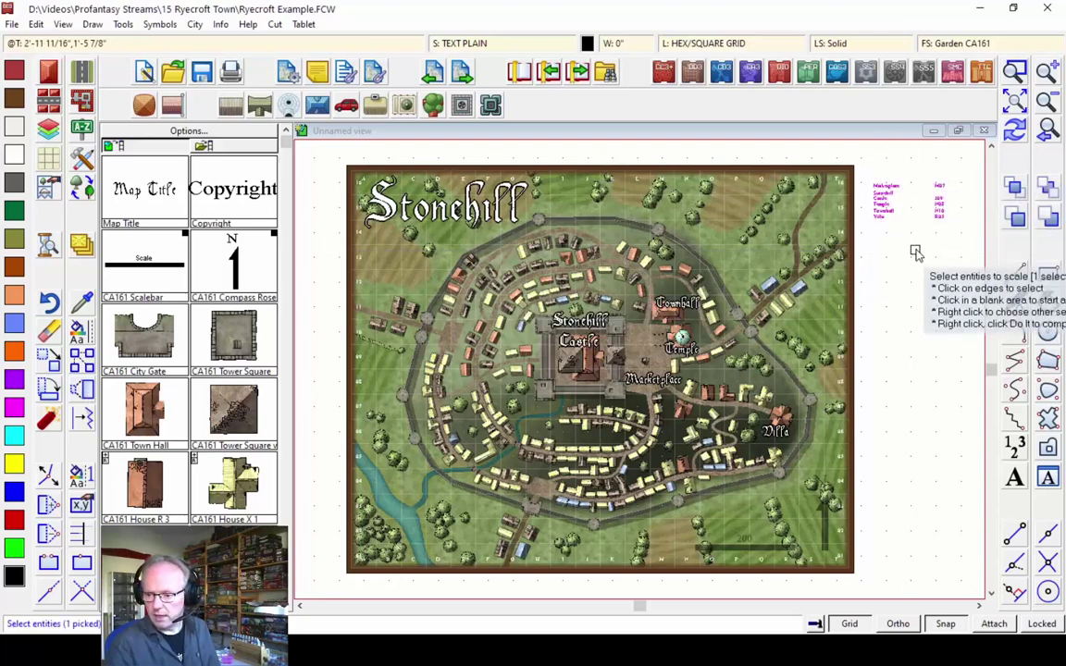
{"action": "right_click", "coordinate": [921, 245]}
{"action": "left_click", "coordinate": [920, 243]}
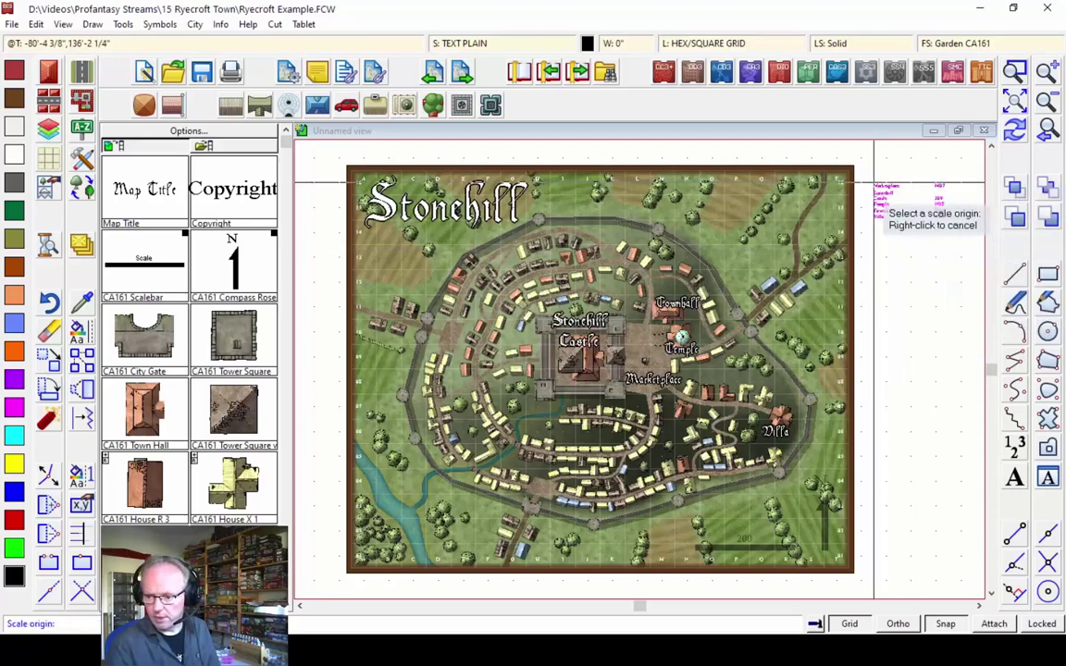
{"action": "left_click", "coordinate": [880, 197]}
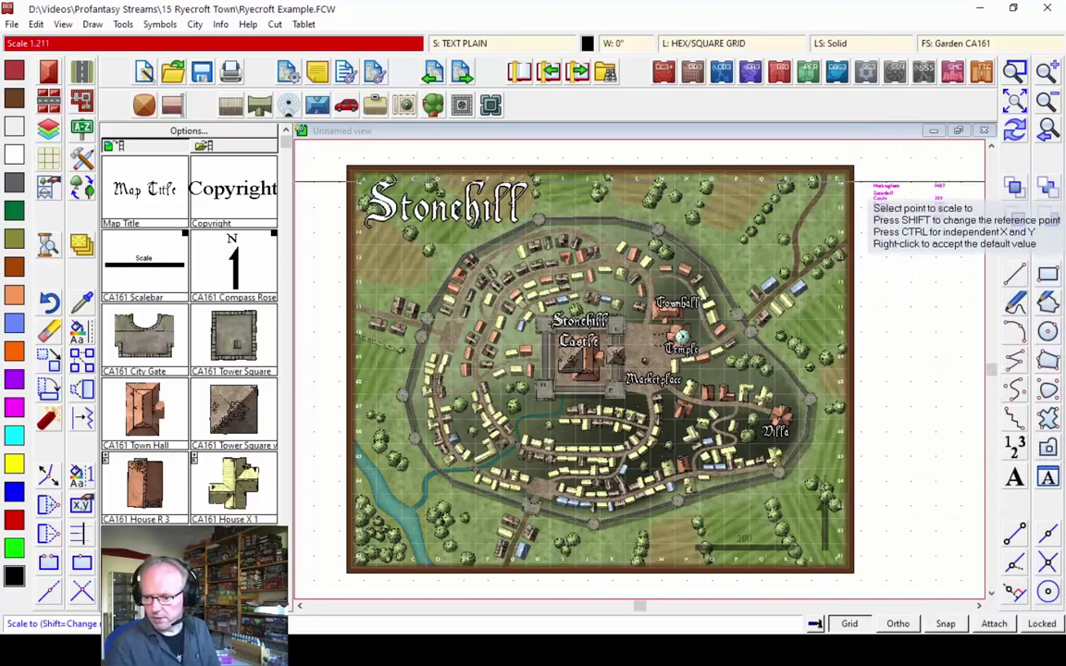
{"action": "left_click", "coordinate": [857, 159]}
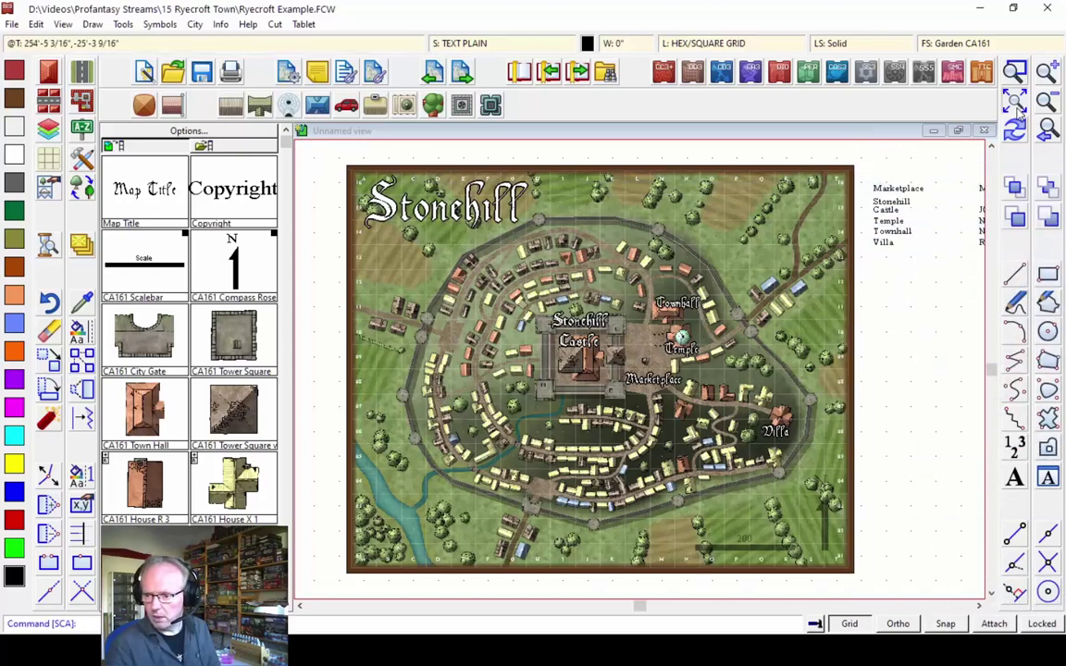